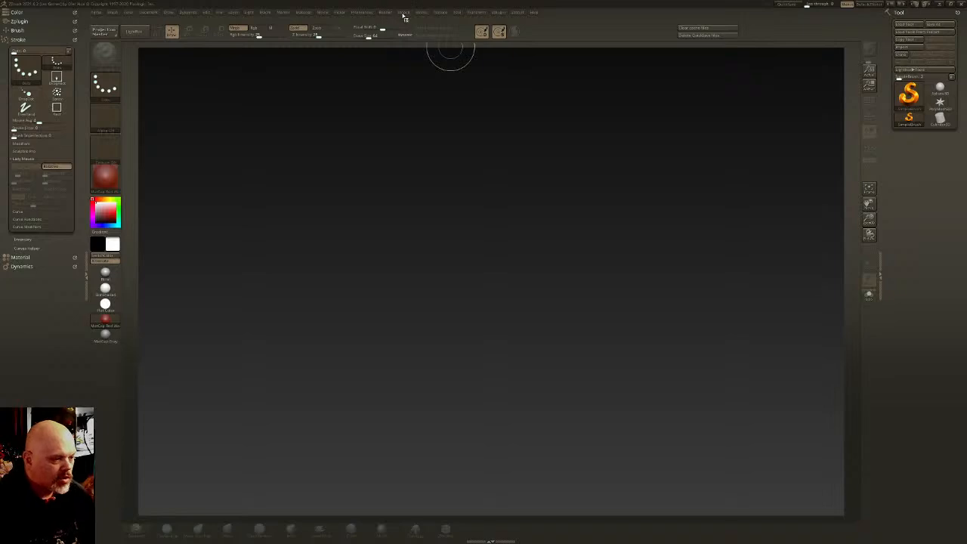
Load the dog-on-skateboard drawing into Spotlight as a reference image and turn off Spotlight Projection in the brush samples
left_click(439, 13)
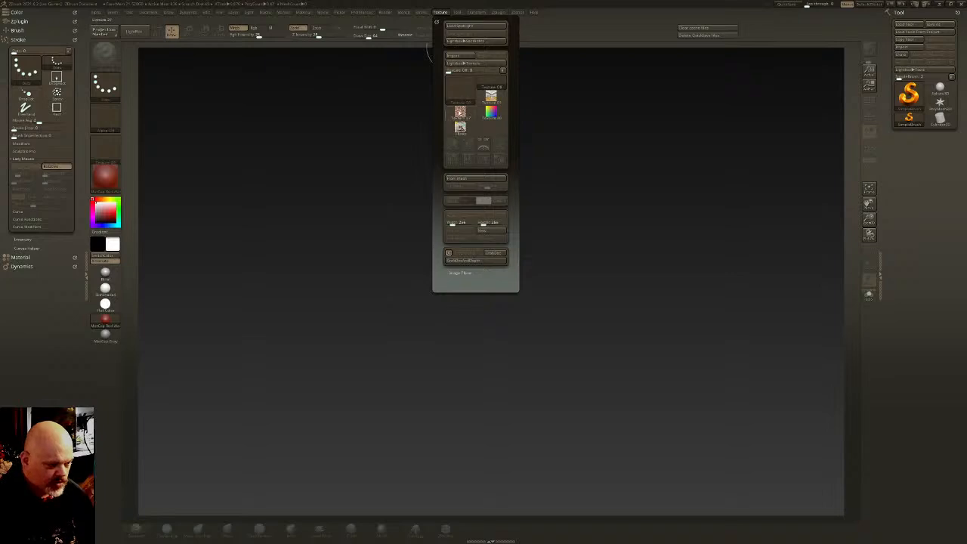
left_click(460, 127)
left_click(498, 144)
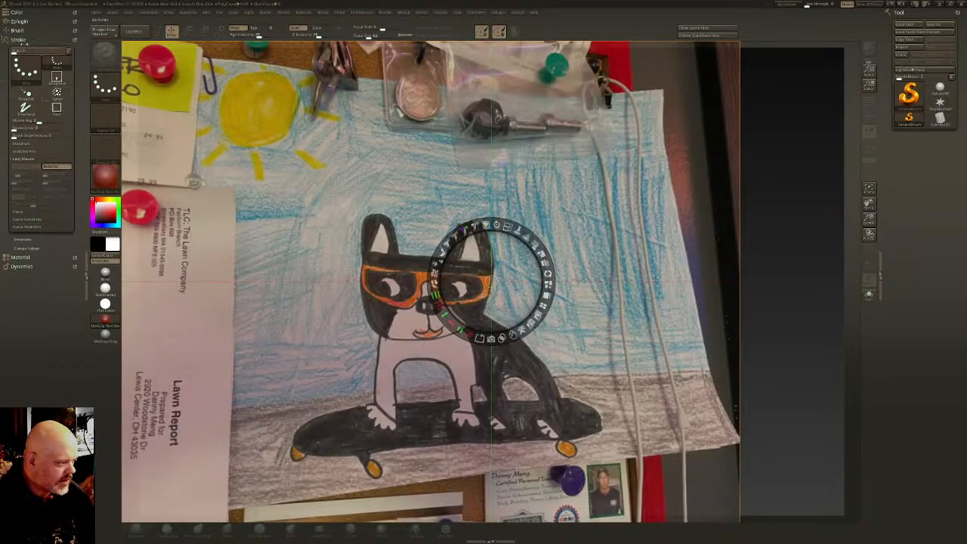
left_click(21, 30)
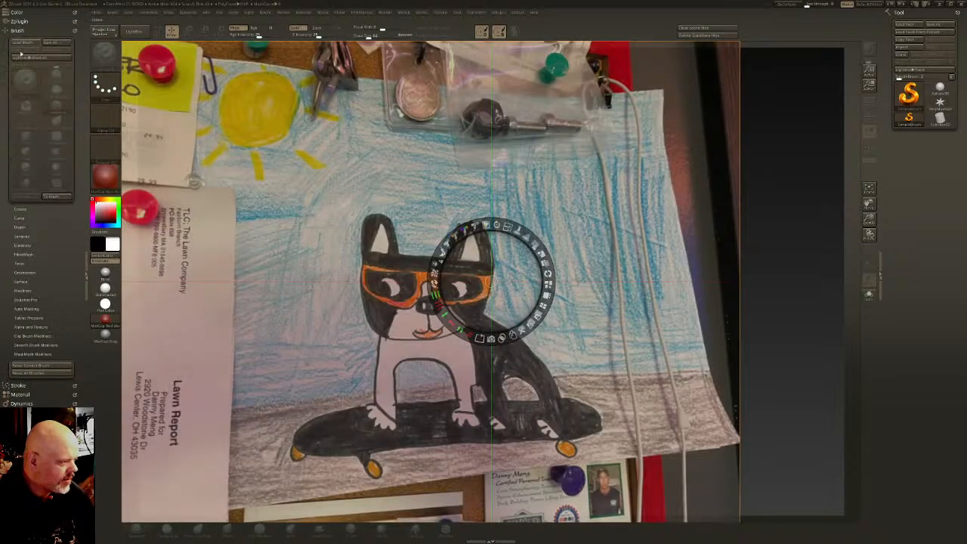
left_click(26, 237)
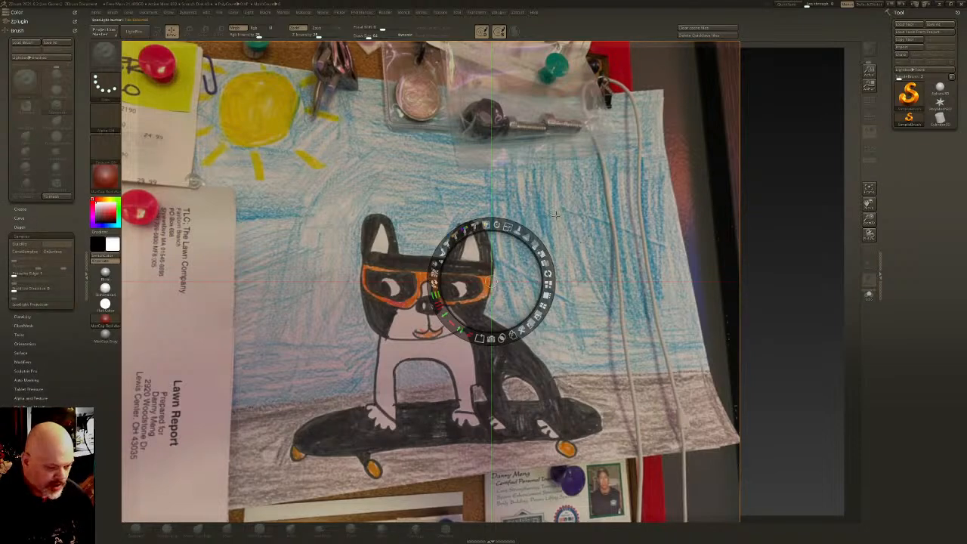
Fade the reference image to a low opacity, shift it toward the canvas's lower left and leave Spotlight editing
left_click_drag(534, 242, 487, 227)
left_click_drag(497, 269, 279, 351)
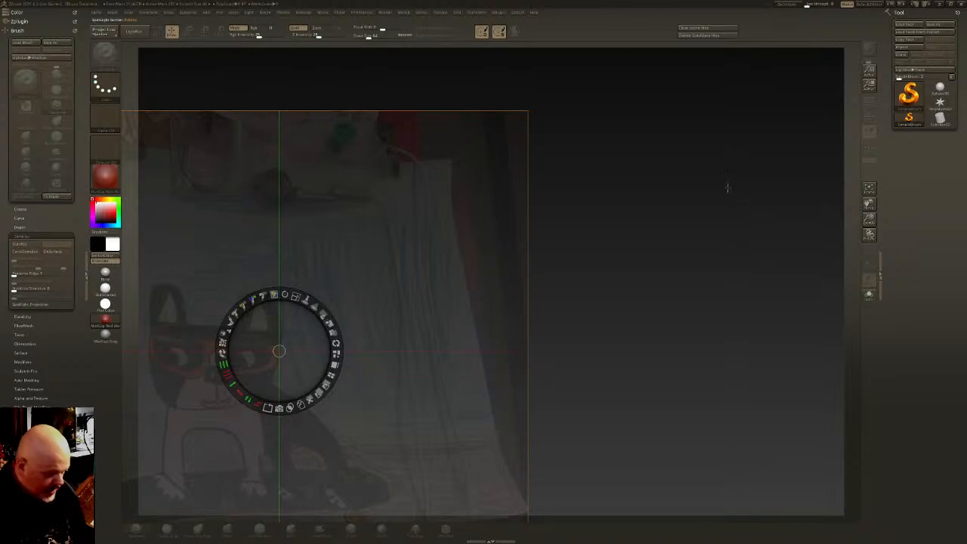
left_click(585, 277)
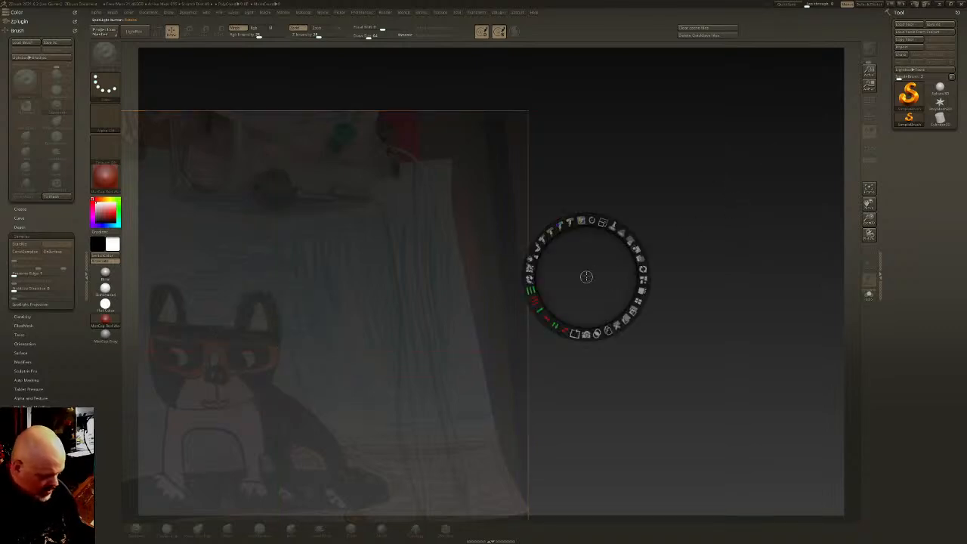
key("z")
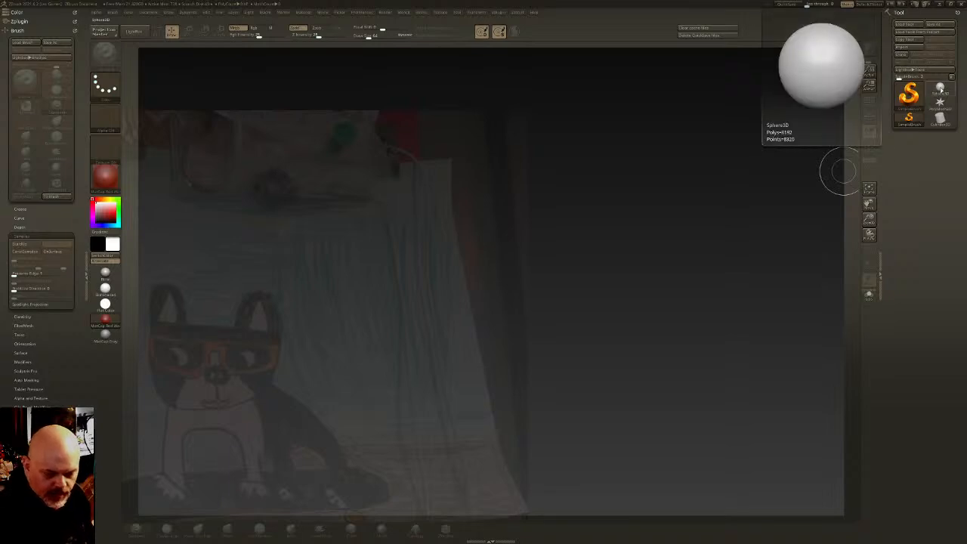
Place a Sphere3D on the canvas as an editable PolyMesh3D and frame it
left_click(940, 89)
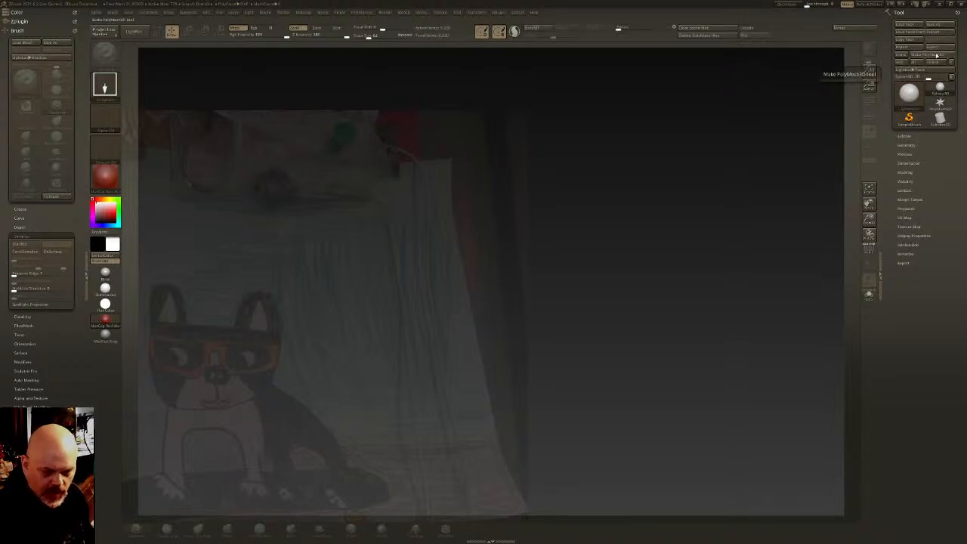
left_click(936, 56)
left_click_drag(495, 285, 598, 339)
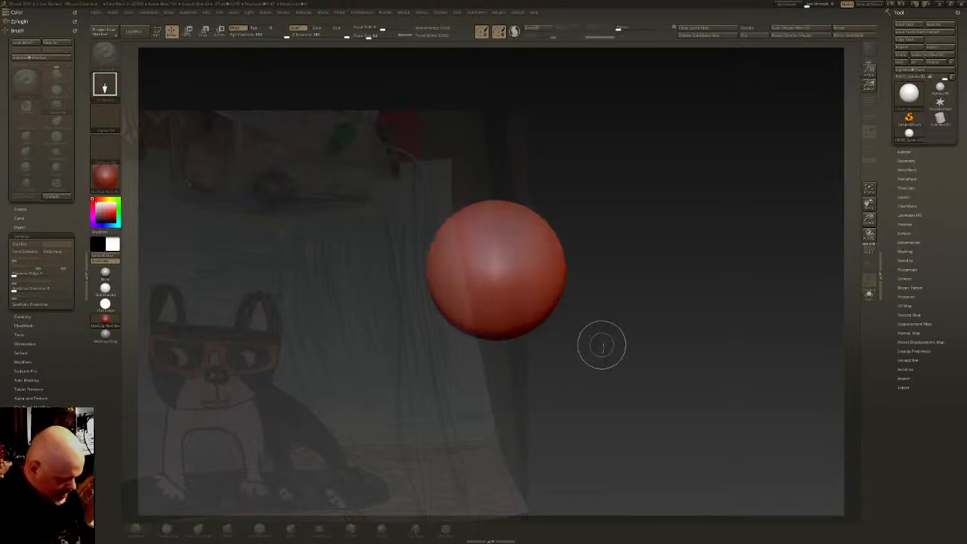
key("t")
key("f")
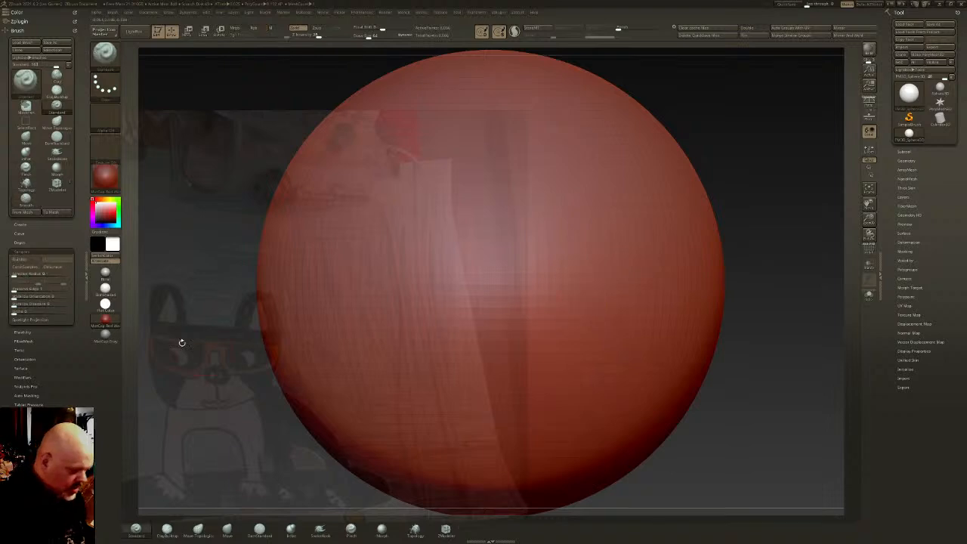
Give the sphere a plain gray material and convert it to a DynaMesh
left_click(107, 274)
mouse_move(559, 297)
right_mouse_down("ctrl")
mouse_move(550, 231)
mouse_move(562, 291)
right_mouse_up("ctrl")
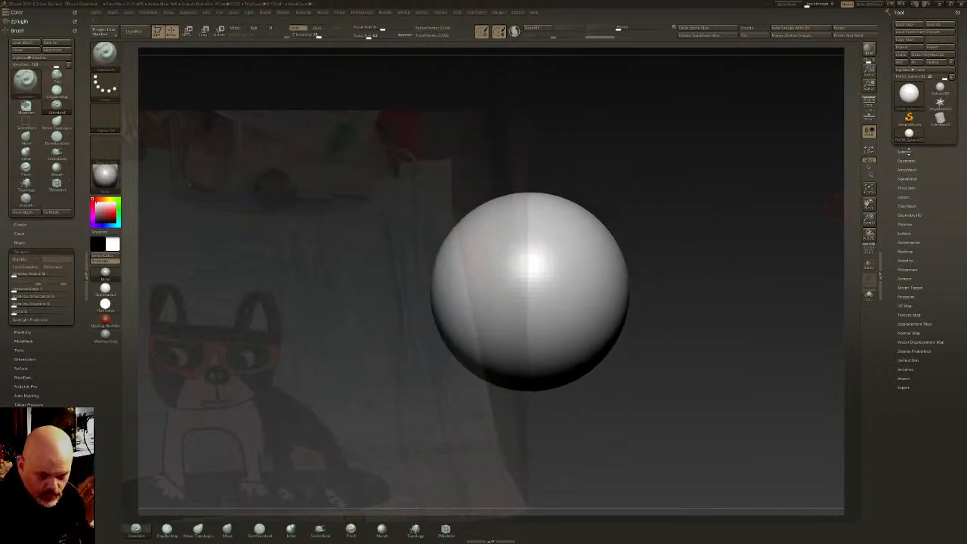
left_click(906, 160)
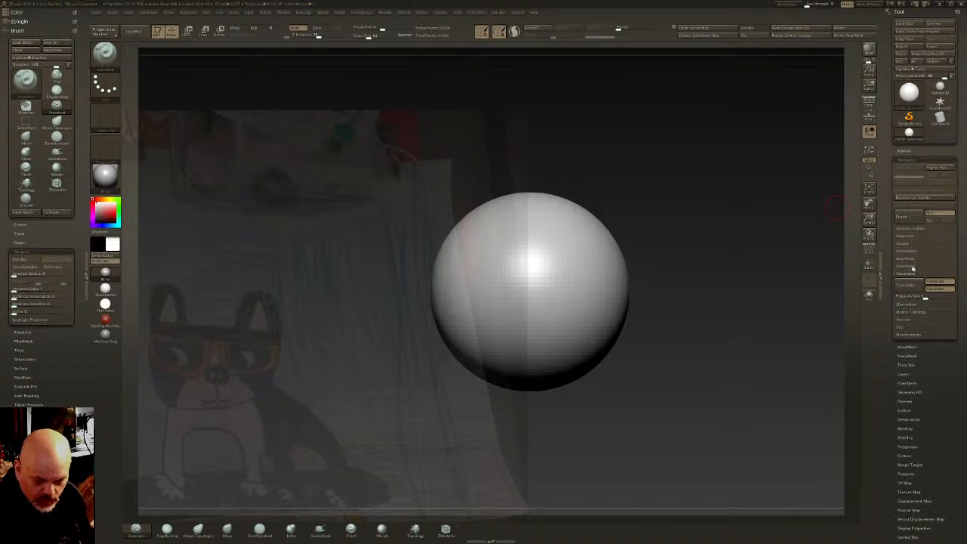
left_click(909, 265)
left_click(905, 277)
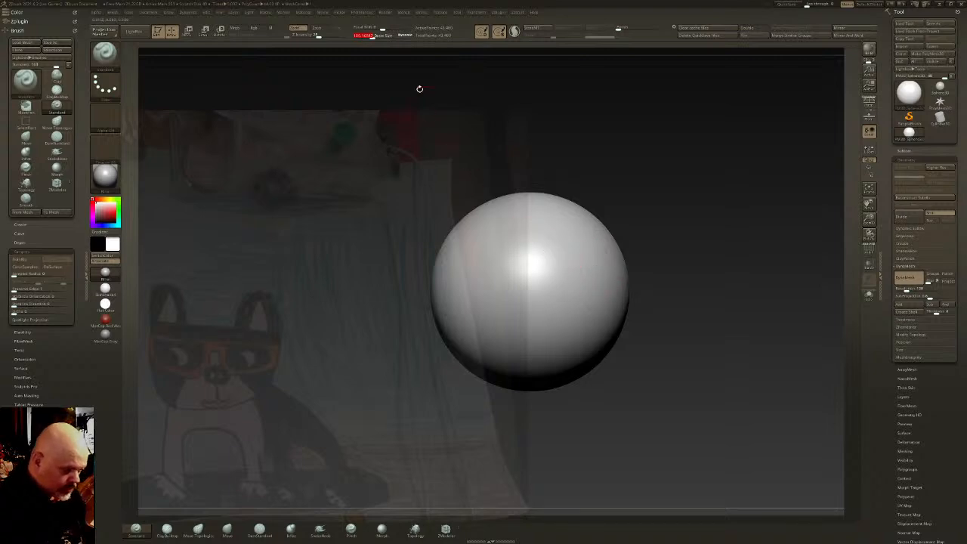
left_click_drag(372, 36, 381, 36)
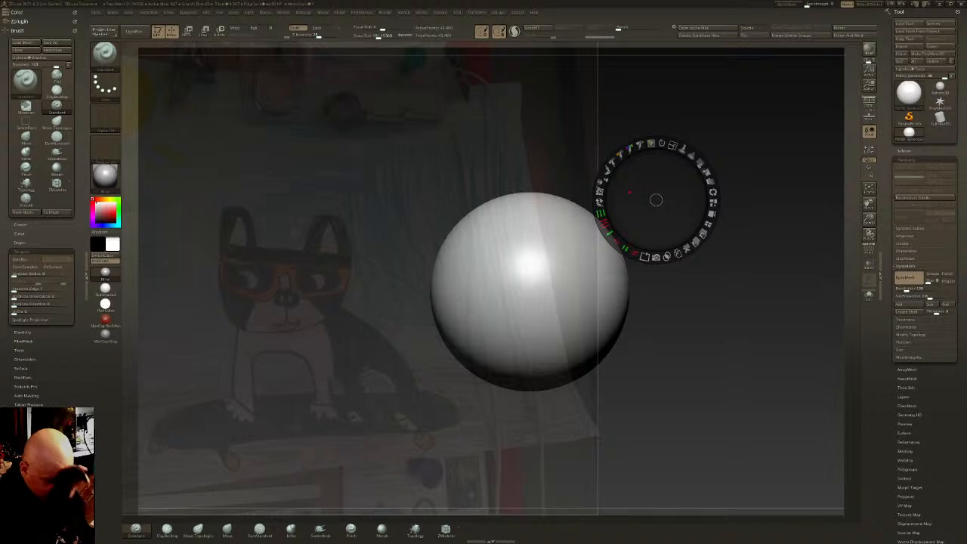
Enlarge the reference image in Spotlight and shift it left so the dog shows beside the sphere
key("z")
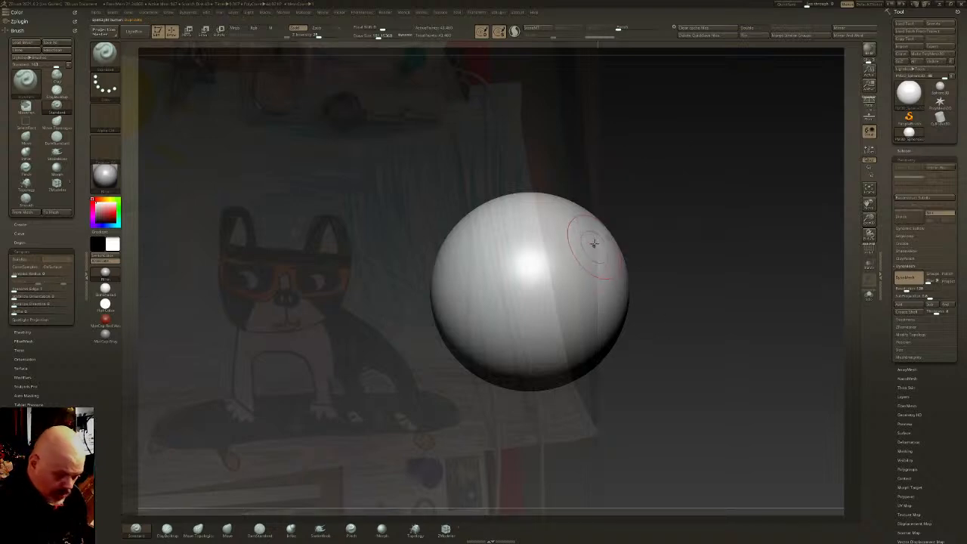
key("z")
mouse_move(684, 148)
left_mouse_down()
mouse_move(704, 171)
mouse_move(682, 151)
mouse_move(684, 166)
left_mouse_up()
mouse_move(655, 200)
left_mouse_down()
mouse_move(572, 237)
mouse_move(618, 220)
mouse_move(507, 222)
left_mouse_up()
key("z")
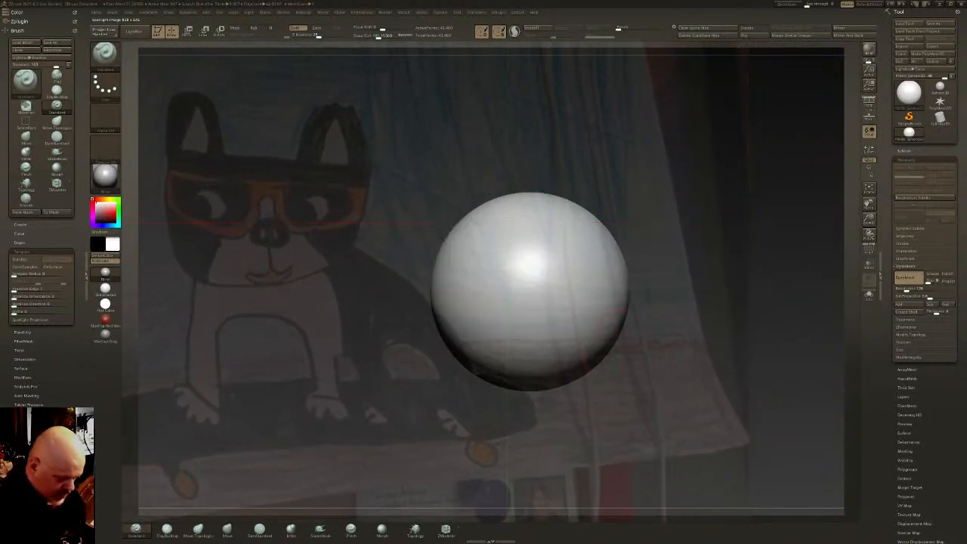
Shift the reference image back toward the sphere and turn on X symmetry for sculpting
right_click_drag(571, 304, 589, 281, "alt")
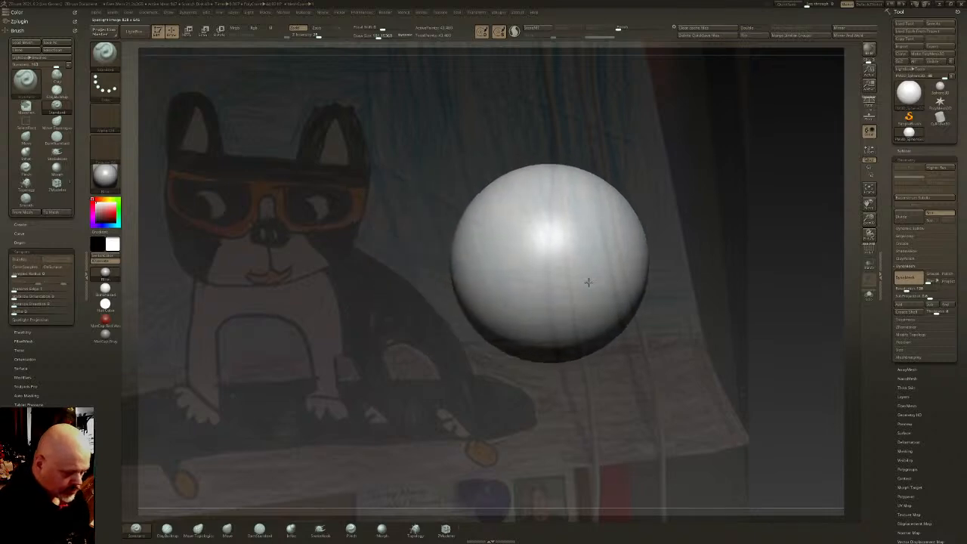
key("z")
mouse_move(506, 221)
left_mouse_down()
mouse_move(587, 238)
mouse_move(658, 222)
left_mouse_up()
key("z")
right_click_drag(597, 266, 589, 284, "alt")
key("x")
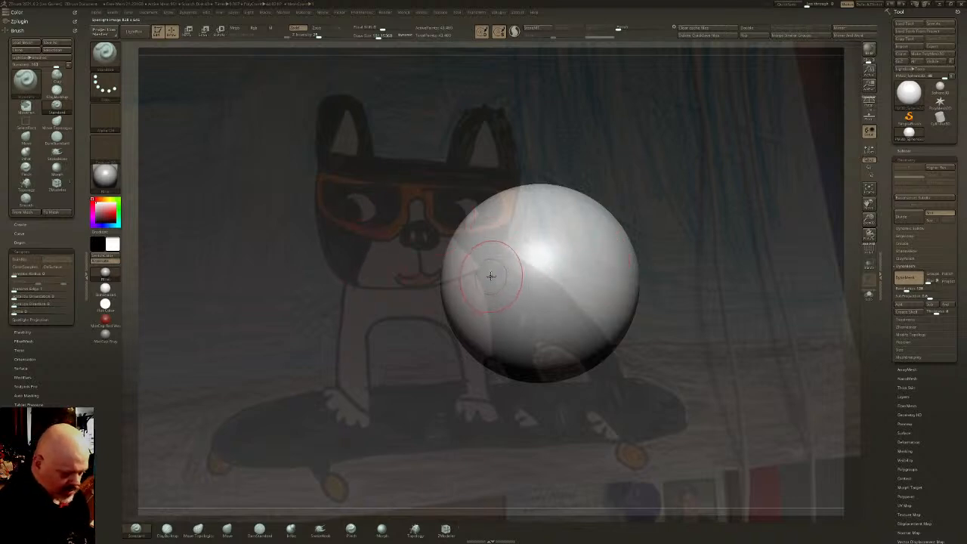
Center the reference dog on the canvas, align the sphere with its face and shrink the sphere to about muzzle size
key("z")
left_click_drag(658, 276, 697, 286)
key("z")
right_click_drag(581, 291, 495, 272, "alt")
right_click_drag(491, 269, 493, 264, "alt")
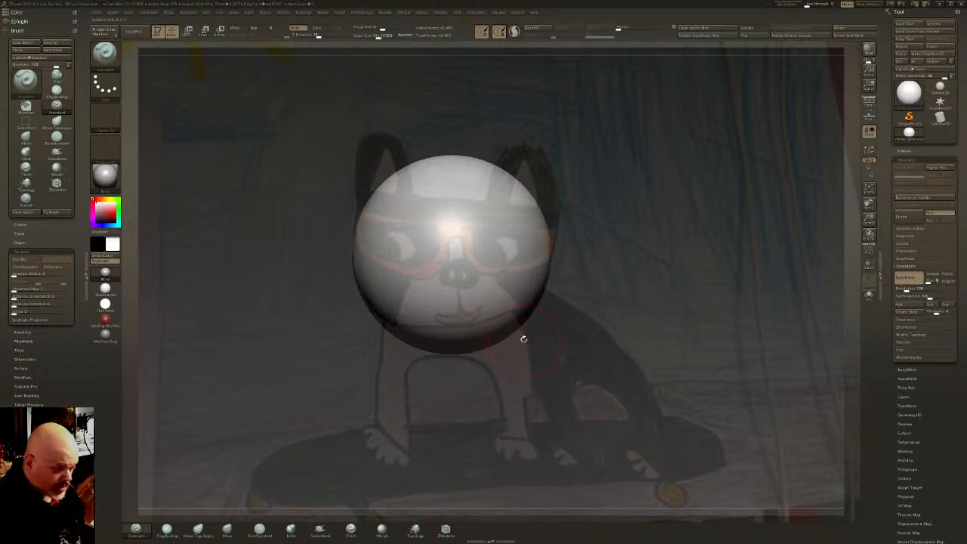
mouse_move(514, 291)
right_mouse_down("ctrl")
mouse_move(513, 213)
mouse_move(498, 277)
mouse_move(473, 275)
mouse_move(478, 290)
mouse_move(670, 241)
right_mouse_up("ctrl")
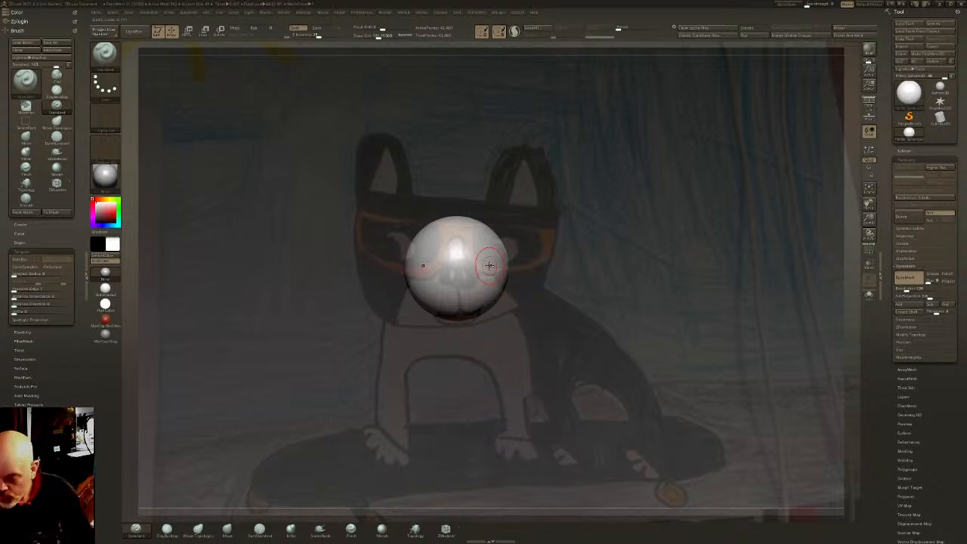
Draw mirrored volumes for the goggle area, brow, cheeks and ears over the drawing with the MeshBalloon brush
left_click(116, 58, "ctrl+shift")
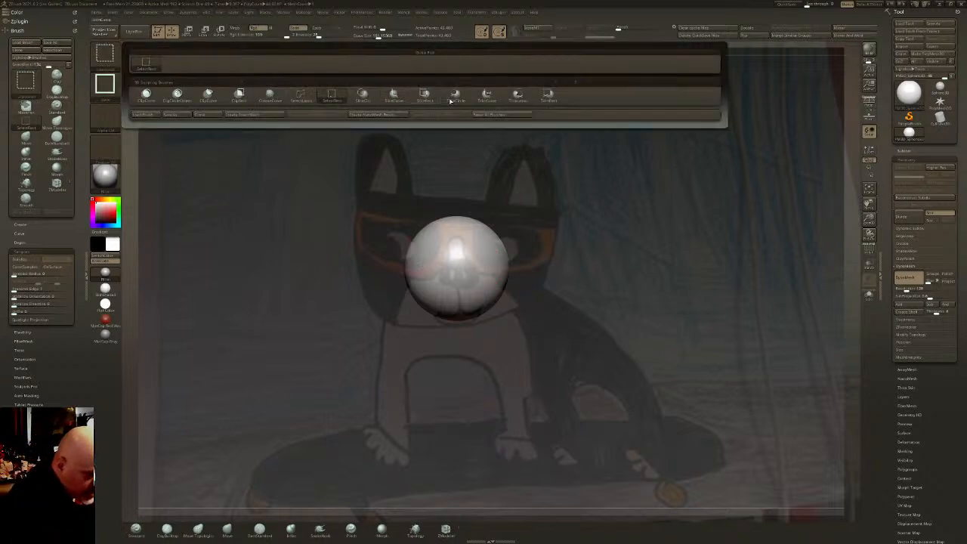
left_click(108, 56)
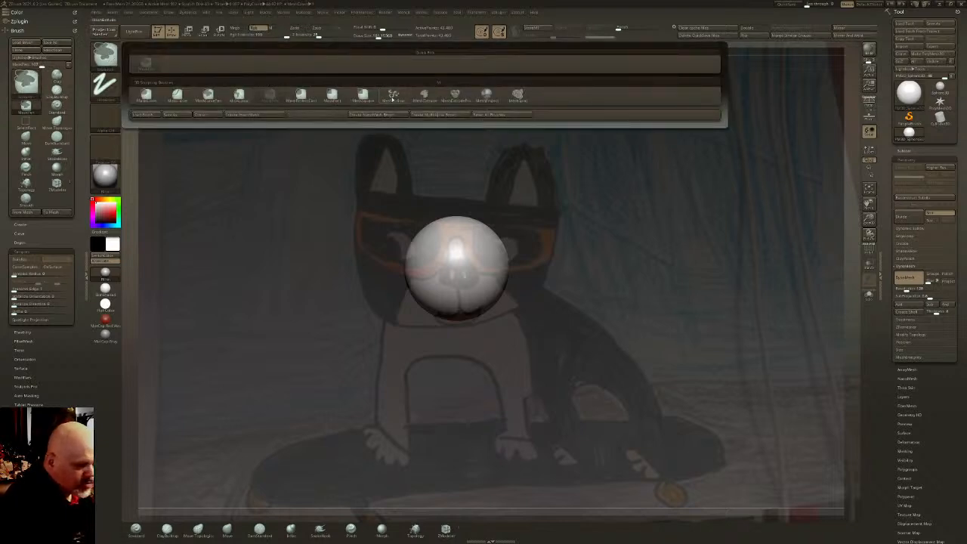
left_click(394, 97)
key("b")
key("s")
key("h")
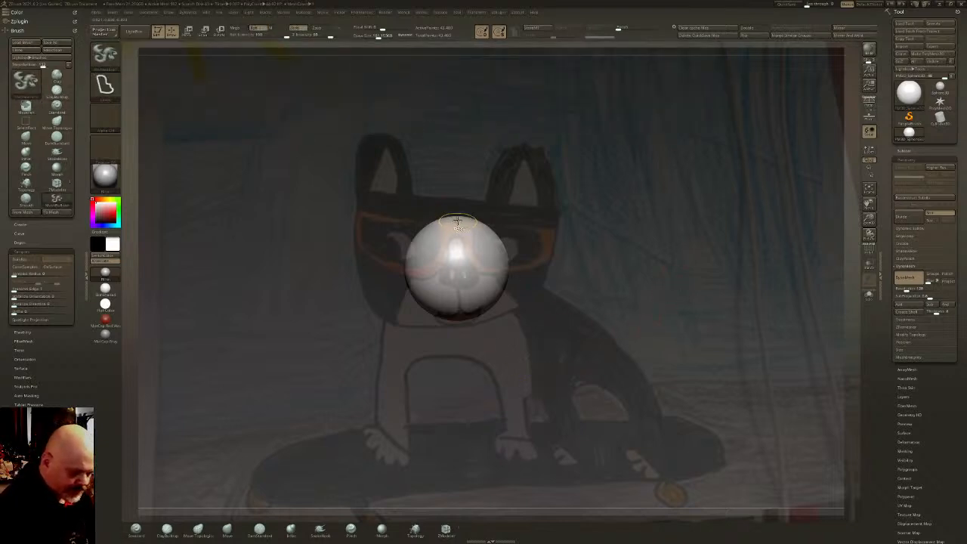
mouse_move(427, 201)
left_mouse_down()
mouse_move(352, 199)
mouse_move(453, 264)
left_mouse_up()
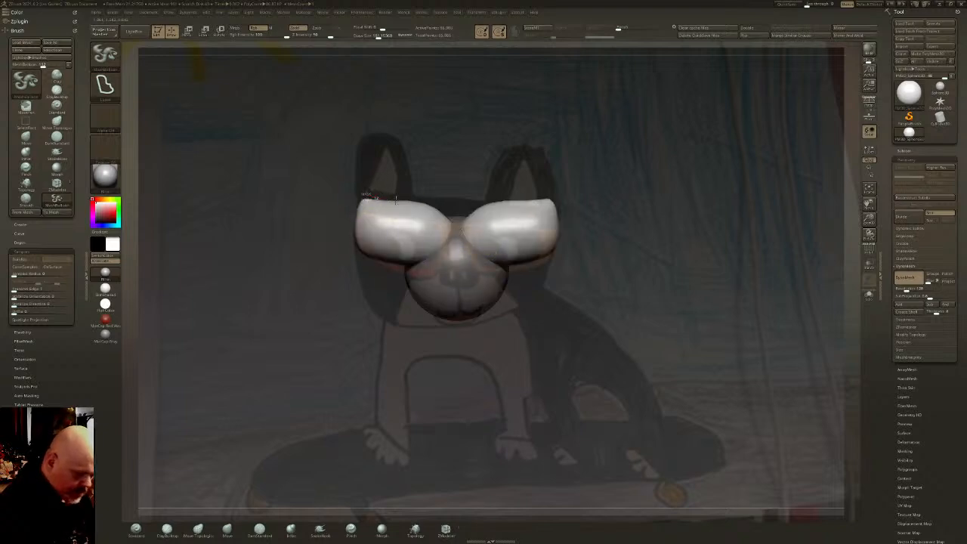
left_click_drag(464, 198, 352, 200)
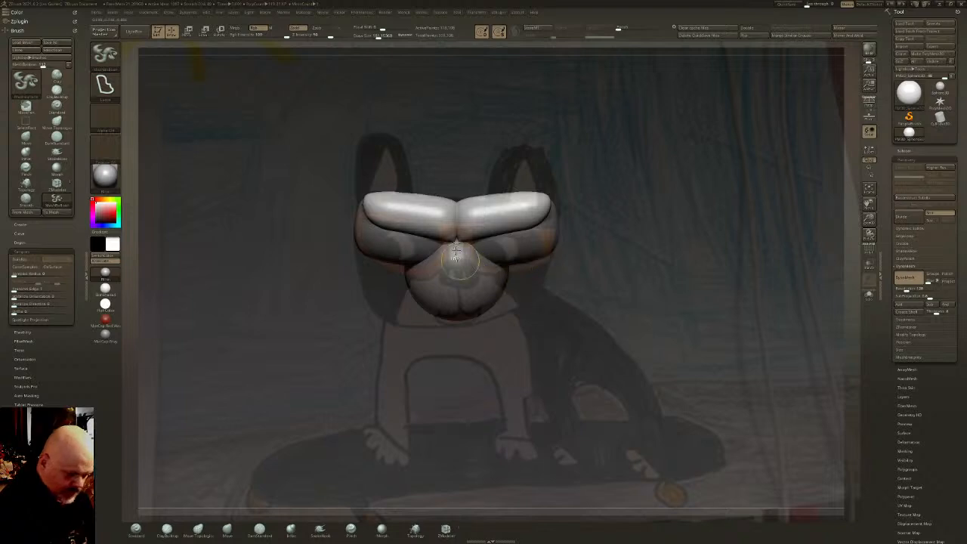
mouse_move(376, 313)
left_mouse_down()
mouse_move(454, 323)
mouse_move(499, 310)
left_mouse_up()
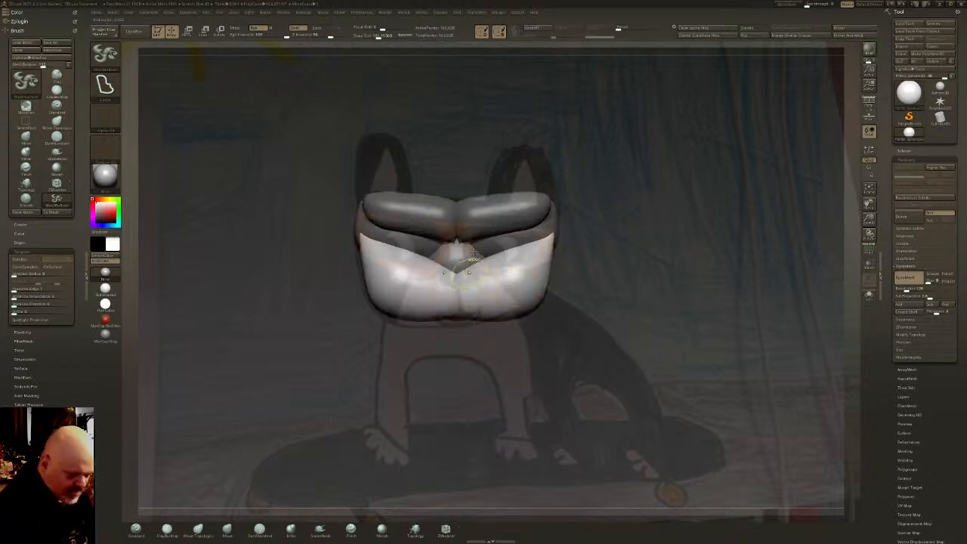
mouse_move(400, 151)
left_mouse_down()
mouse_move(356, 129)
mouse_move(359, 216)
left_mouse_up()
Try to shift the head volumes along the depth axis with the Gizmo in a side view
key("b")
key("s")
key("t")
left_click_drag(685, 300, 642, 301)
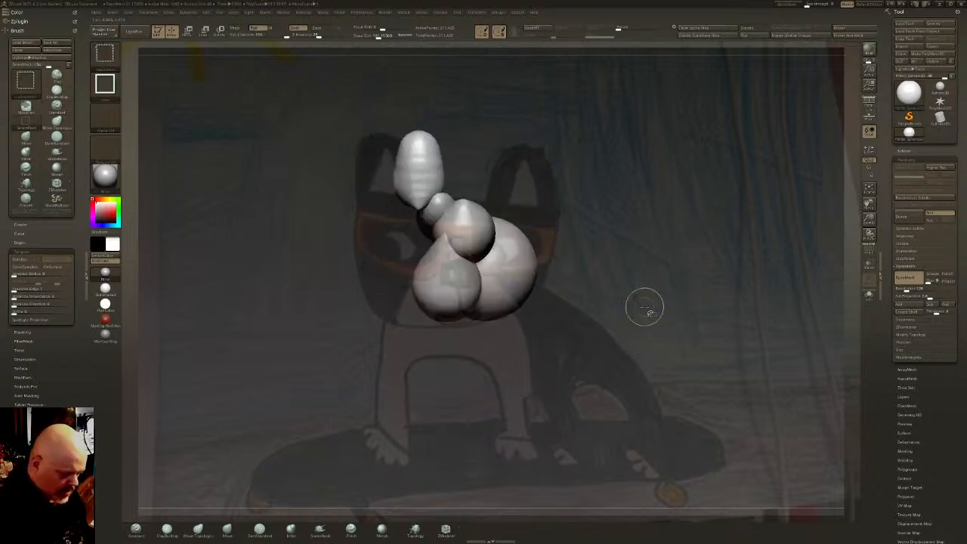
key("w")
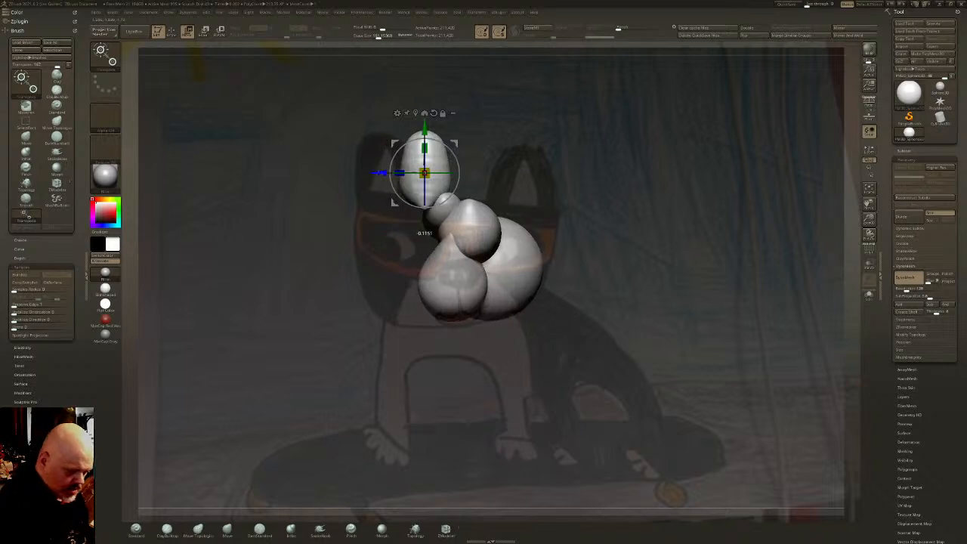
left_click_drag(446, 173, 431, 172)
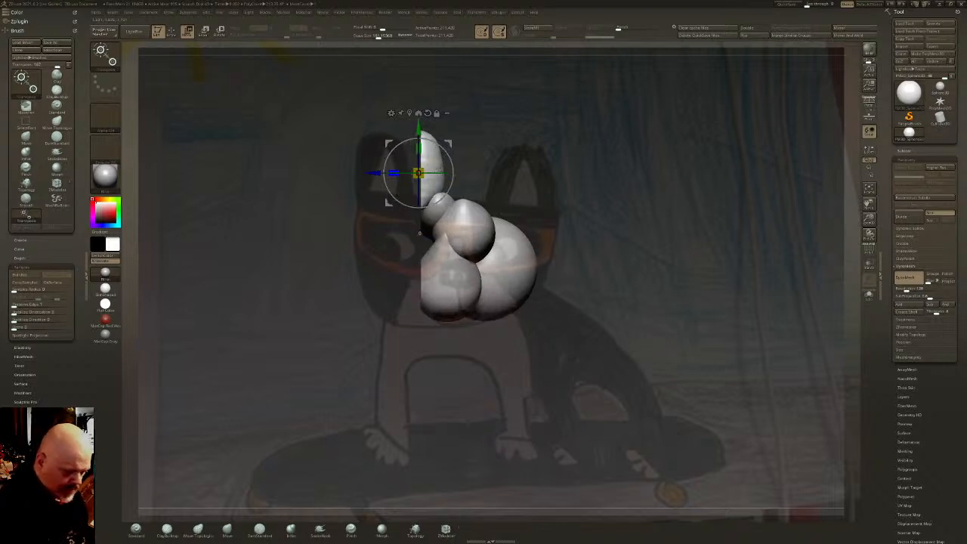
key("q")
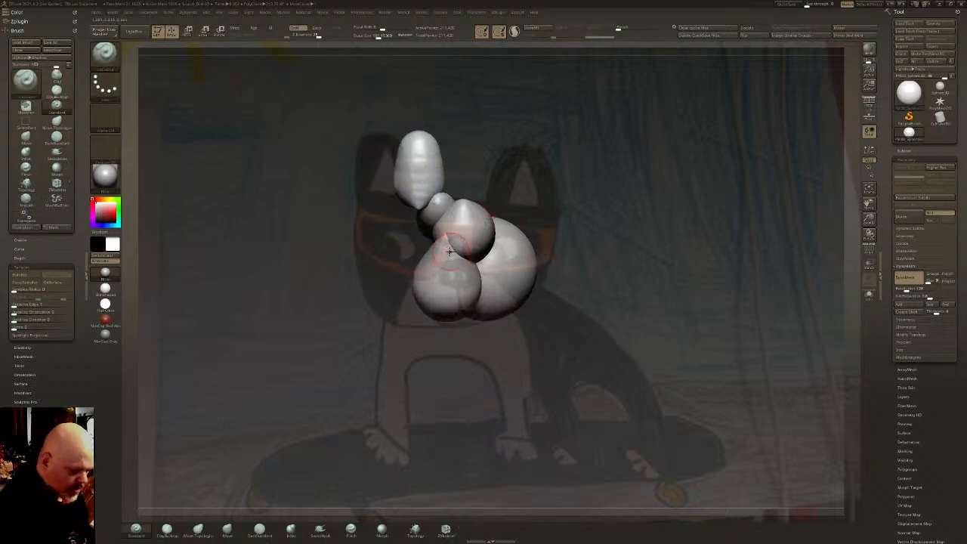
Reshape the head volumes from the side with an enlarged Move brush
left_click(233, 531)
left_click_drag(389, 38, 402, 38)
right_click_drag(424, 195, 424, 232)
left_click_drag(417, 241, 390, 243)
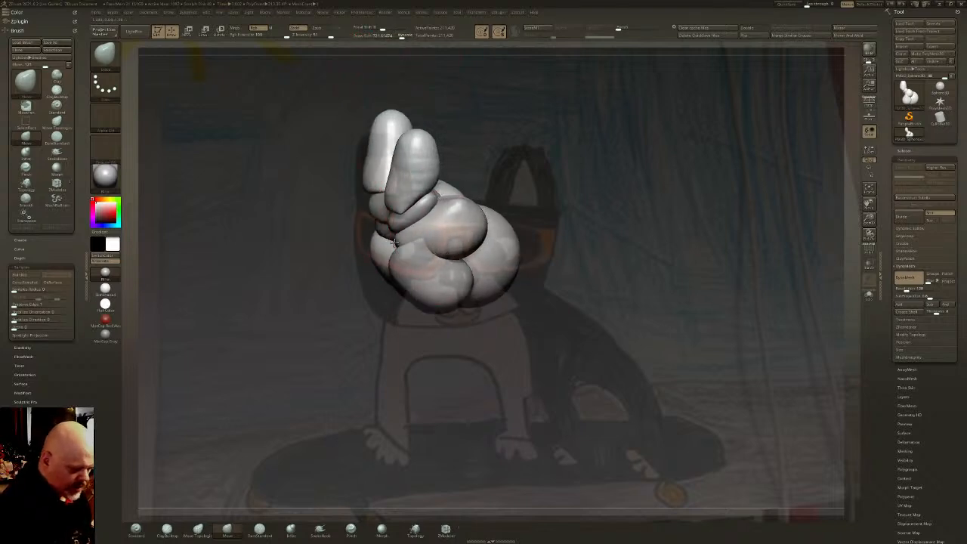
mouse_move(461, 211)
right_mouse_down()
mouse_move(411, 186)
mouse_move(550, 244)
mouse_move(460, 247)
mouse_move(501, 251)
mouse_move(598, 316)
mouse_move(483, 272)
mouse_move(472, 242)
right_mouse_up()
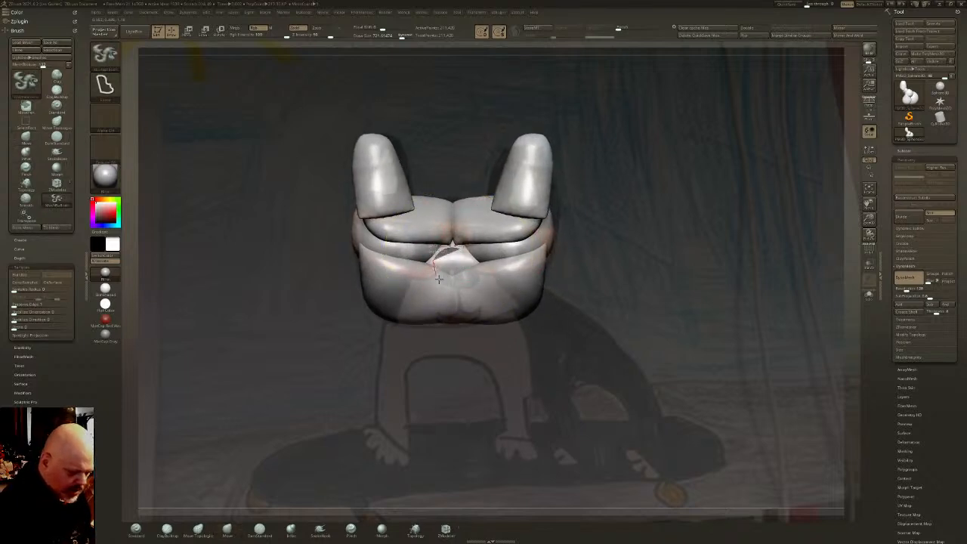
Add a rounded nose volume at the center of the face and move it out in front with the Gizmo
left_click(456, 257, "alt")
right_click_drag(522, 268, 504, 274)
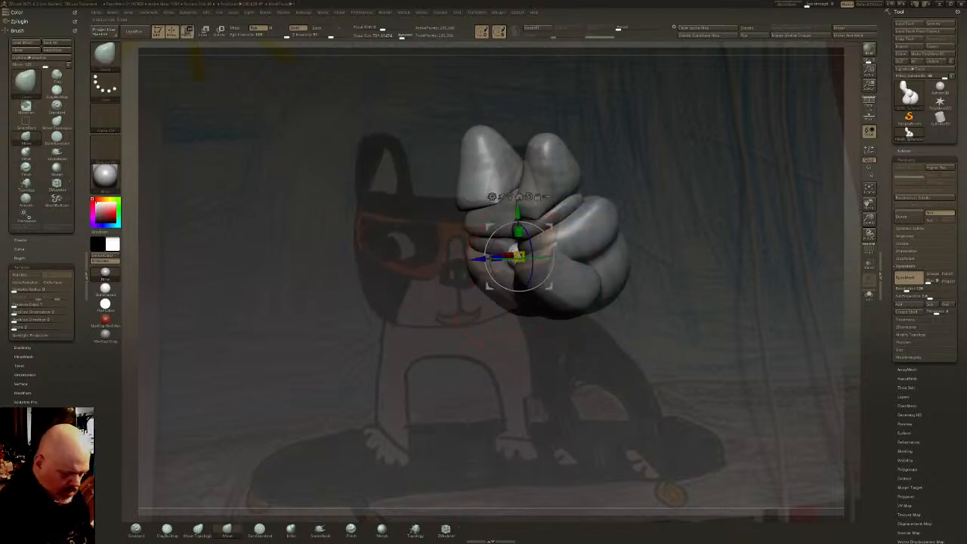
key("w")
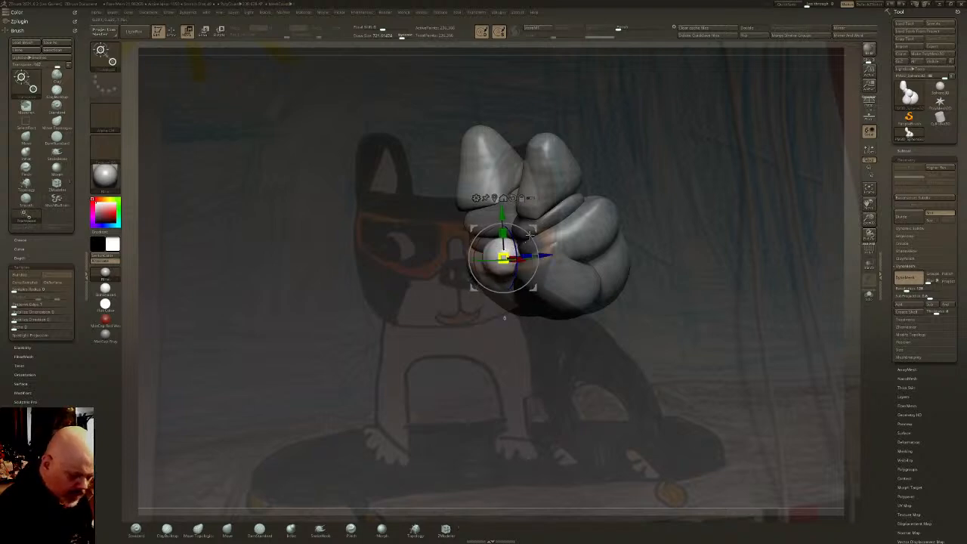
right_click_drag(543, 213, 528, 246, "shift")
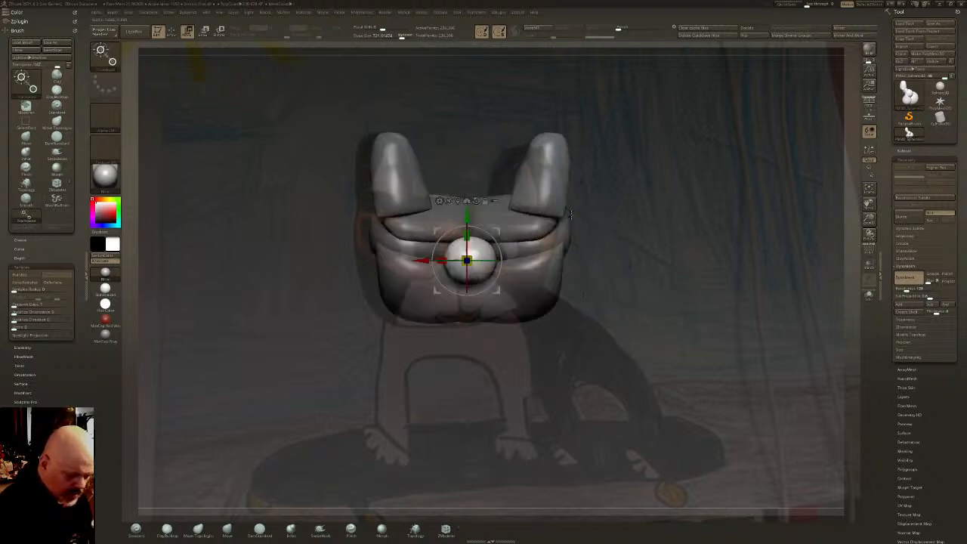
Merge the nose and head volumes with DynaMesh and smooth the seams on the face
key("q")
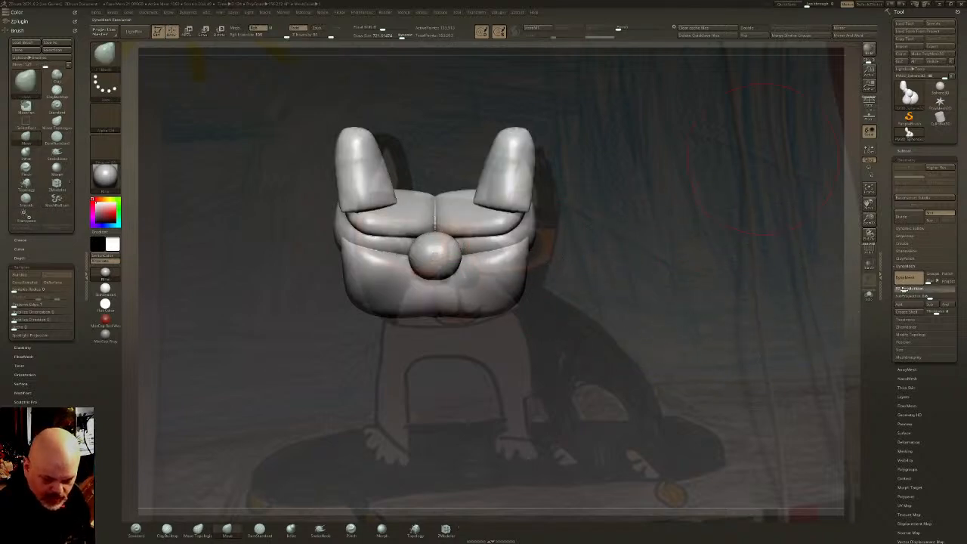
left_click_drag(606, 332, 658, 249, "ctrl")
left_click_drag(493, 216, 458, 230, "shift")
left_click_drag(604, 235, 522, 238)
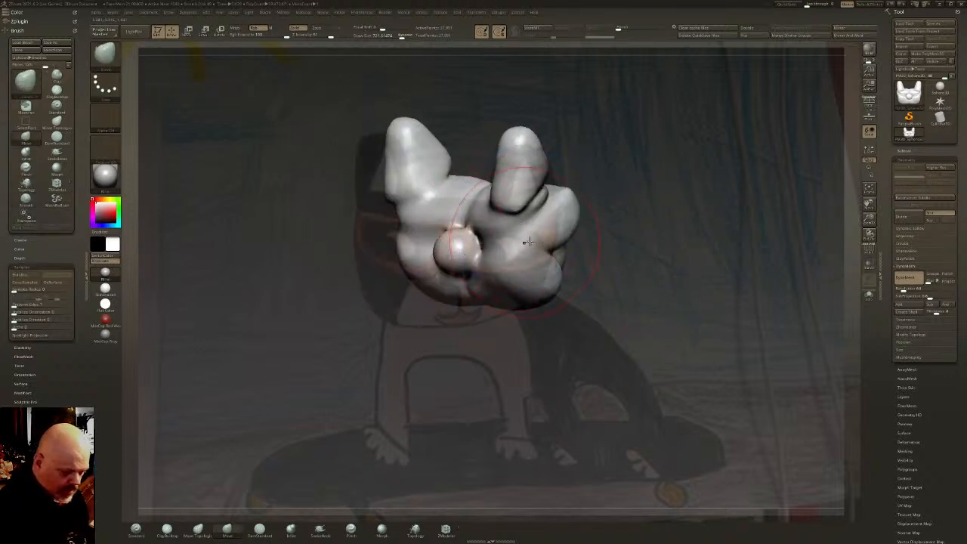
Adjust the merged head with the Gizmo, remesh it, and smooth the face and ear transitions
key("w")
left_click_drag(455, 249, 494, 248, "ctrl")
key("q")
left_click_drag(612, 312, 641, 262, "ctrl")
left_click_drag(572, 265, 627, 265, "shift")
mouse_move(470, 227)
left_mouse_down("shift")
mouse_move(495, 223)
mouse_move(506, 196)
left_mouse_up("shift")
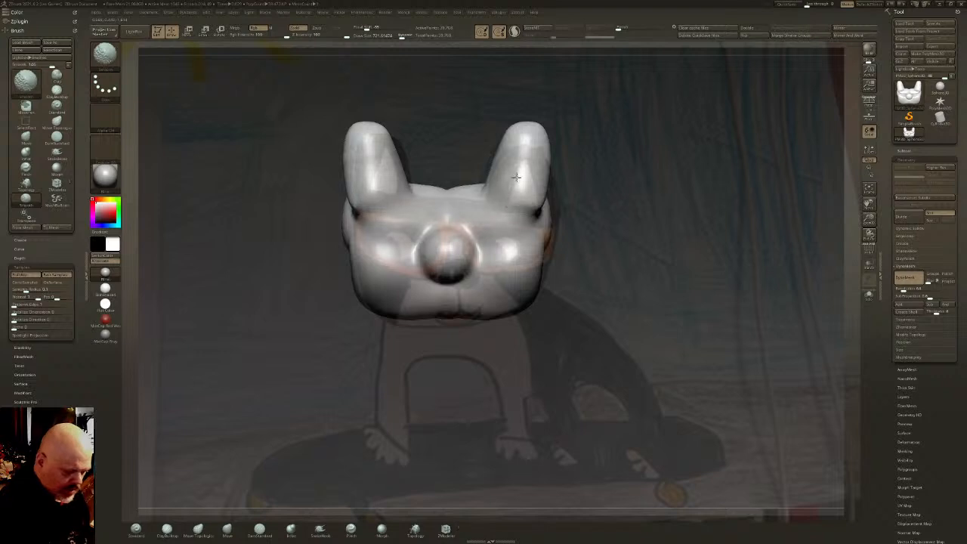
mouse_move(565, 208)
left_mouse_down()
mouse_move(607, 222)
mouse_move(579, 231)
left_mouse_up()
mouse_move(563, 286)
left_mouse_down()
mouse_move(635, 276)
mouse_move(601, 272)
mouse_move(473, 372)
left_mouse_up()
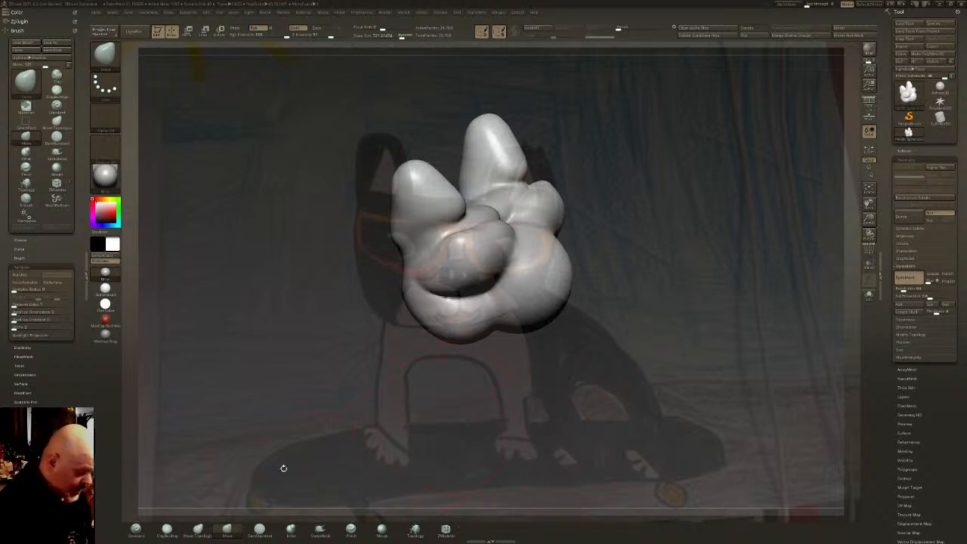
Fill the gaps behind the ears and across the upper back of the head with the ClayBuildup brush
left_click(178, 530)
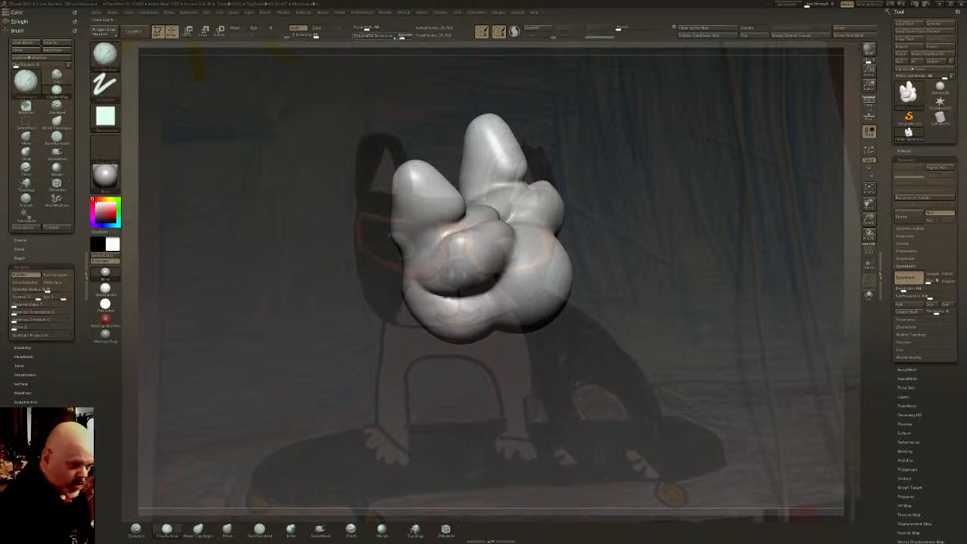
right_click_drag(522, 226, 552, 172)
mouse_move(553, 172)
left_mouse_down()
mouse_move(453, 223)
mouse_move(552, 168)
mouse_move(462, 216)
mouse_move(561, 182)
mouse_move(574, 156)
left_mouse_up()
right_click_drag(574, 159, 513, 178)
left_click_drag(447, 226, 472, 252)
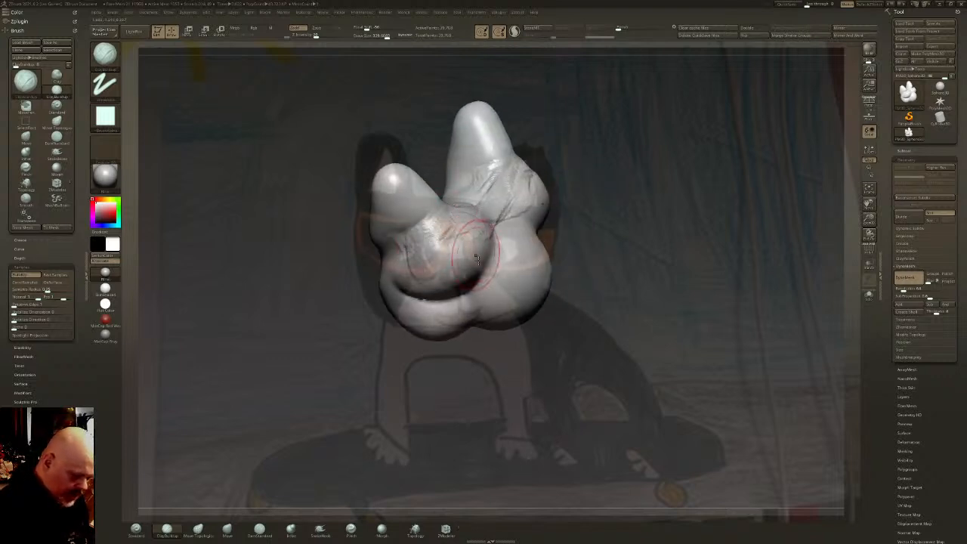
right_click_drag(471, 252, 491, 291)
Build up the lower back and underside of the head with ClayBuildup strokes to close the remaining creases
mouse_move(492, 272)
left_mouse_down()
mouse_move(474, 310)
mouse_move(456, 302)
mouse_move(487, 349)
left_mouse_up()
right_click_drag(487, 344, 536, 340)
mouse_move(474, 333)
left_mouse_down()
mouse_move(455, 298)
mouse_move(417, 316)
left_mouse_up()
right_click_drag(507, 308, 468, 299)
mouse_move(469, 300)
left_mouse_down("shift")
mouse_move(439, 298)
mouse_move(451, 322)
left_mouse_up("shift")
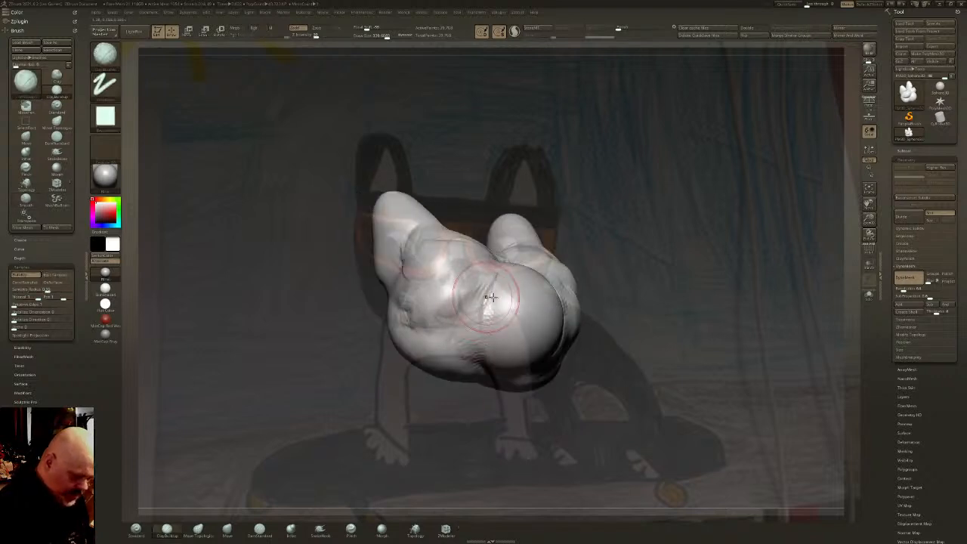
right_click_drag(481, 297, 521, 278)
mouse_move(508, 275)
left_mouse_down()
mouse_move(484, 321)
mouse_move(524, 259)
left_mouse_up()
right_click_drag(575, 264, 511, 266)
mouse_move(510, 266)
left_mouse_down()
mouse_move(505, 284)
mouse_move(497, 255)
mouse_move(490, 302)
mouse_move(552, 287)
mouse_move(480, 268)
mouse_move(503, 249)
left_mouse_up()
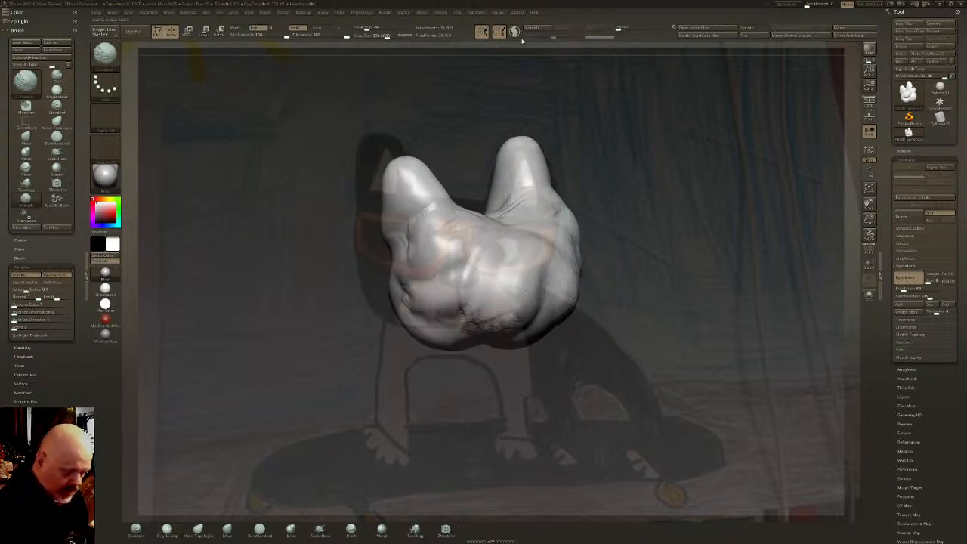
Enlarge the Smooth brush and even out the clay strokes over the back, top and sides of the head
left_click(391, 36)
left_click_drag(516, 202, 536, 206, "shift")
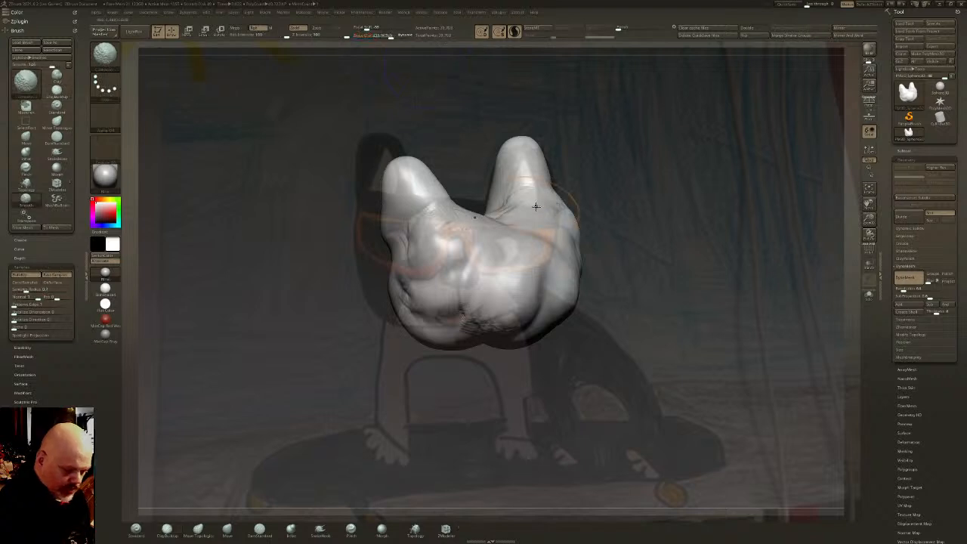
mouse_move(499, 280)
left_mouse_down("shift")
mouse_move(453, 257)
mouse_move(450, 242)
mouse_move(461, 313)
mouse_move(540, 291)
mouse_move(531, 260)
left_mouse_up("shift")
right_click_drag(527, 268, 503, 204)
left_click_drag(492, 196, 505, 190, "shift")
mouse_move(473, 221)
right_mouse_down()
mouse_move(448, 235)
mouse_move(500, 243)
right_mouse_up()
mouse_move(501, 243)
left_mouse_down("shift")
mouse_move(504, 216)
mouse_move(503, 284)
mouse_move(490, 296)
left_mouse_up("shift")
left_click_drag(504, 265, 499, 321, "shift")
right_click_drag(342, 261, 317, 250)
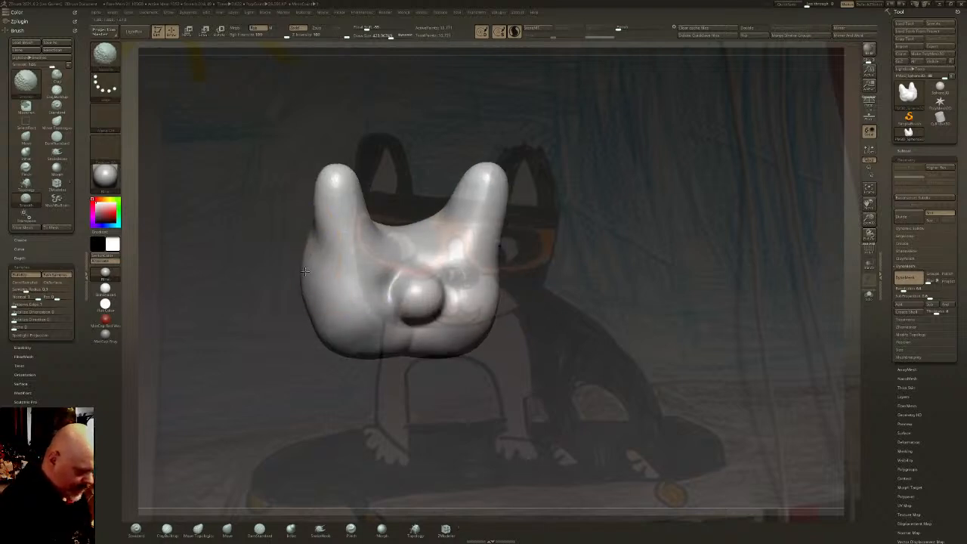
left_click_drag(319, 270, 334, 331, "shift")
mouse_move(396, 313)
right_mouse_down("shift")
mouse_move(459, 306)
mouse_move(500, 270)
right_mouse_up("shift")
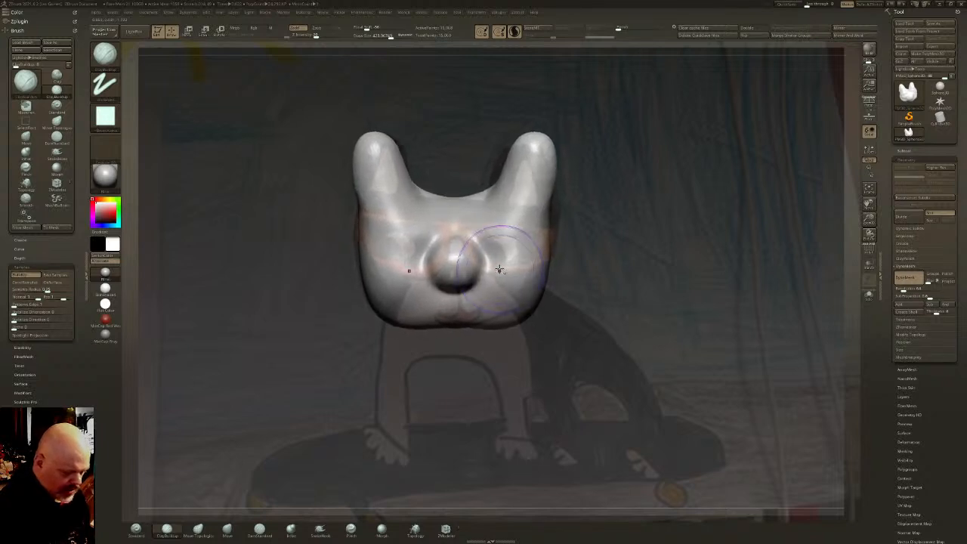
Shift the ears to match the drawing with the Move Topological brush
left_click(206, 524)
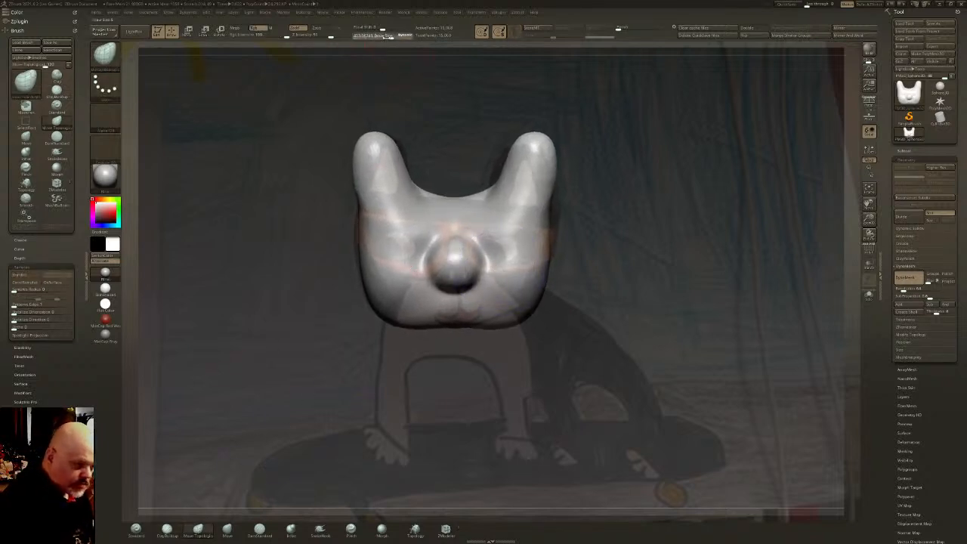
mouse_move(382, 141)
left_mouse_down()
mouse_move(390, 158)
mouse_move(396, 142)
mouse_move(411, 157)
mouse_move(361, 148)
mouse_move(368, 143)
left_mouse_up()
mouse_move(356, 181)
left_mouse_down()
mouse_move(365, 181)
mouse_move(359, 190)
left_mouse_up()
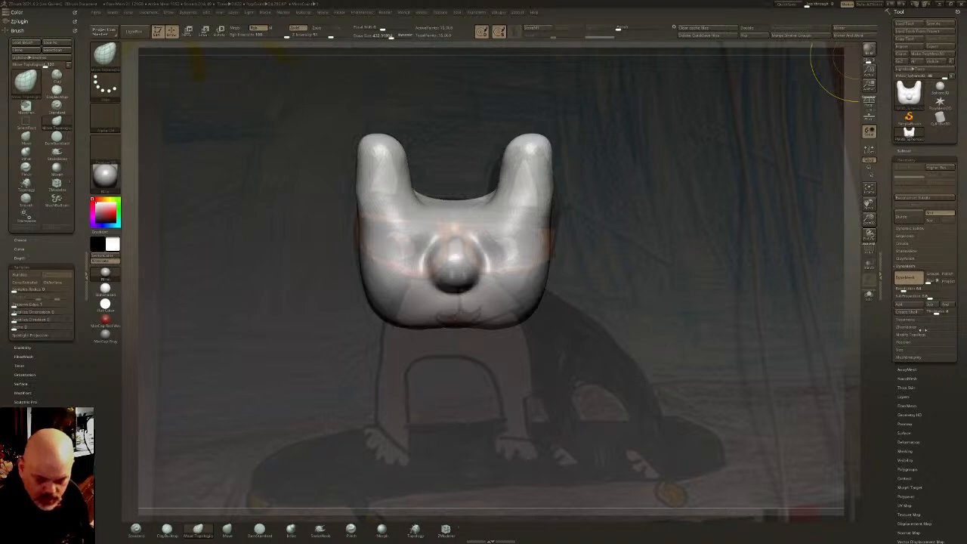
Delete half of the head by symmetry and clip the remaining half along the ear and forehead outline with ClipCurve
left_click(923, 334)
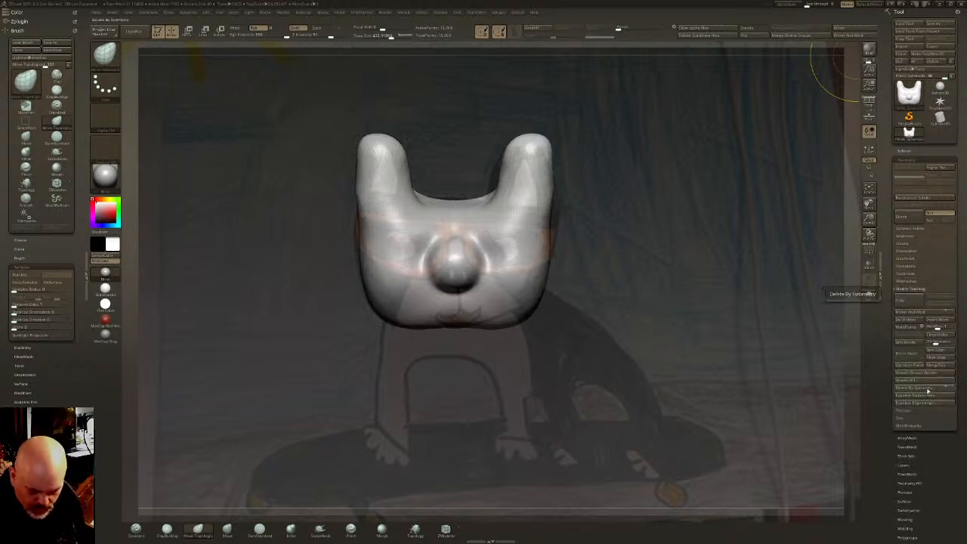
left_click(925, 388)
left_click(105, 53, "ctrl+shift")
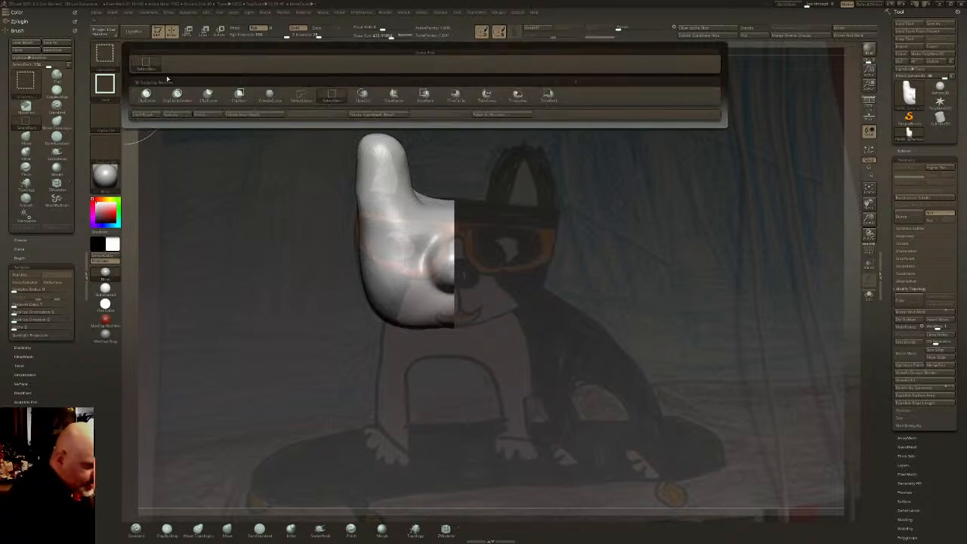
left_click(210, 94, "ctrl+shift")
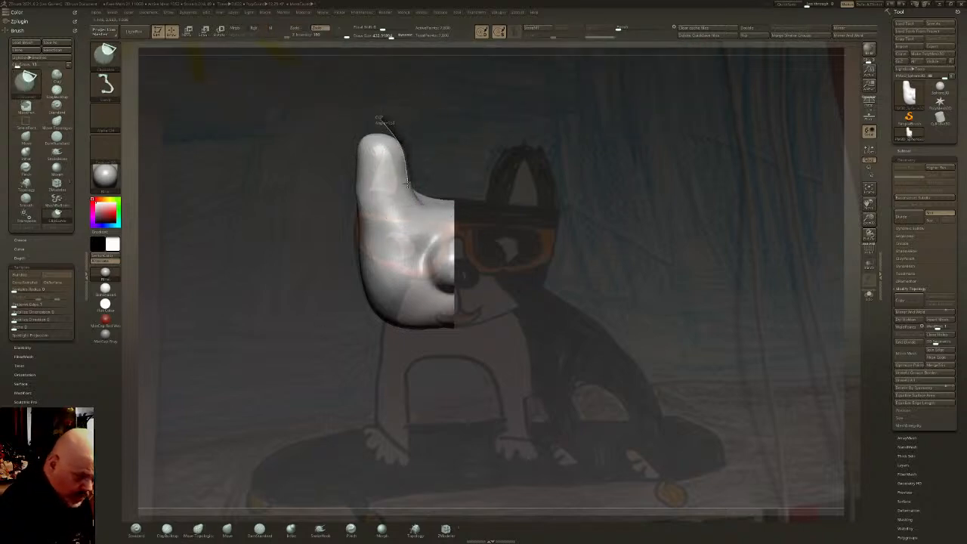
left_click_drag(464, 203, 459, 202, "ctrl+shift")
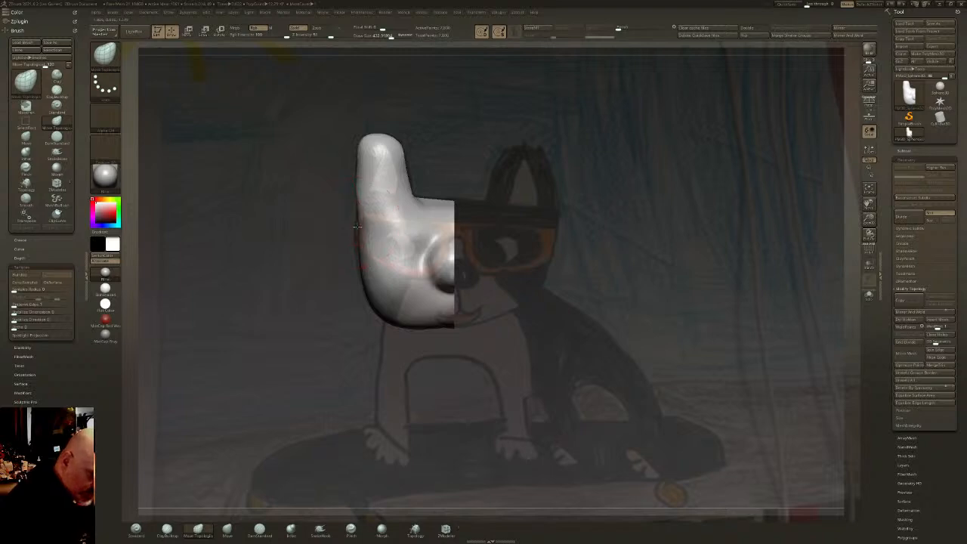
Pull the cheek's outer edge out to the drawing and clip the head's side outline up to the ear tip
left_click_drag(354, 226, 352, 227)
left_click_drag(364, 277, 360, 280)
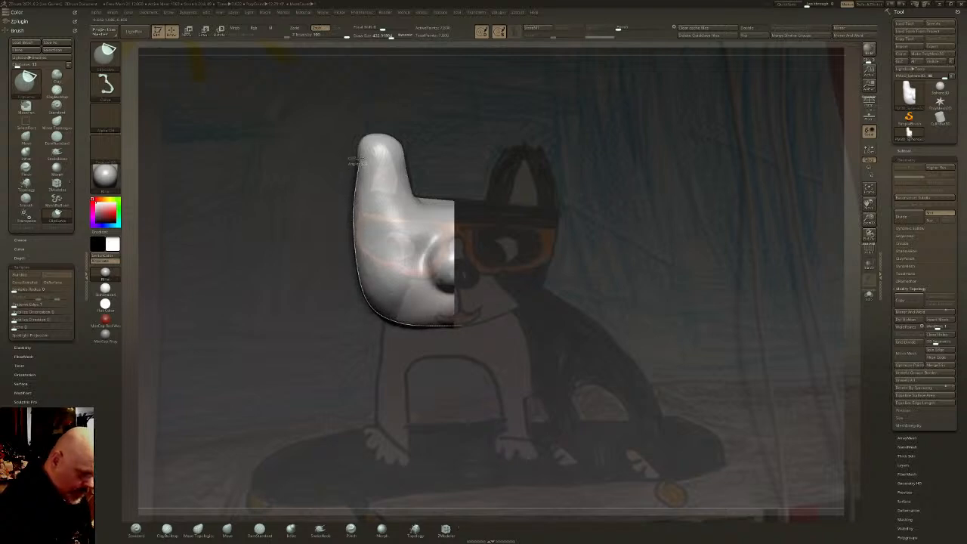
mouse_move(363, 138)
left_mouse_down("ctrl+shift")
mouse_move(370, 125)
mouse_move(361, 139)
left_mouse_up("ctrl+shift")
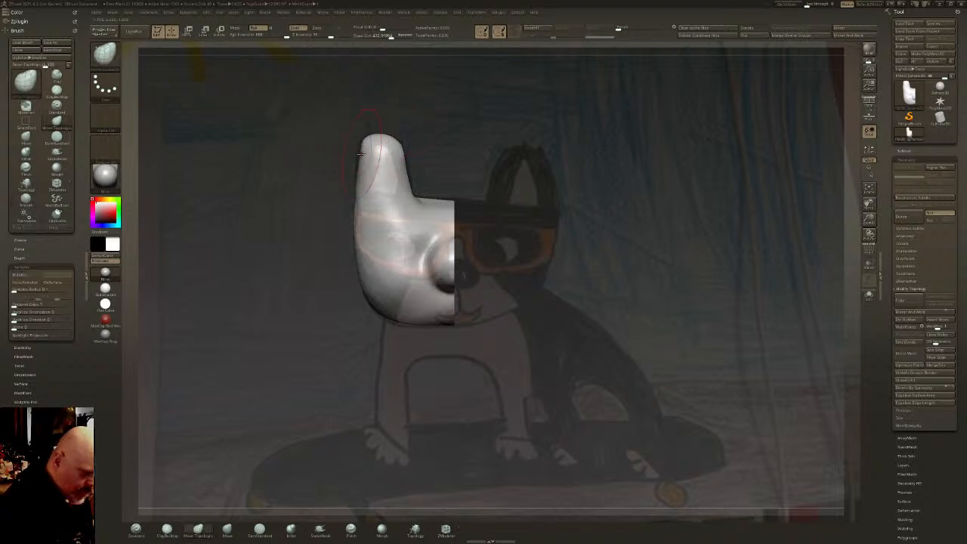
Refine the ear contour with a smaller Move Topological brush and mirror and weld the half head
key("shift")
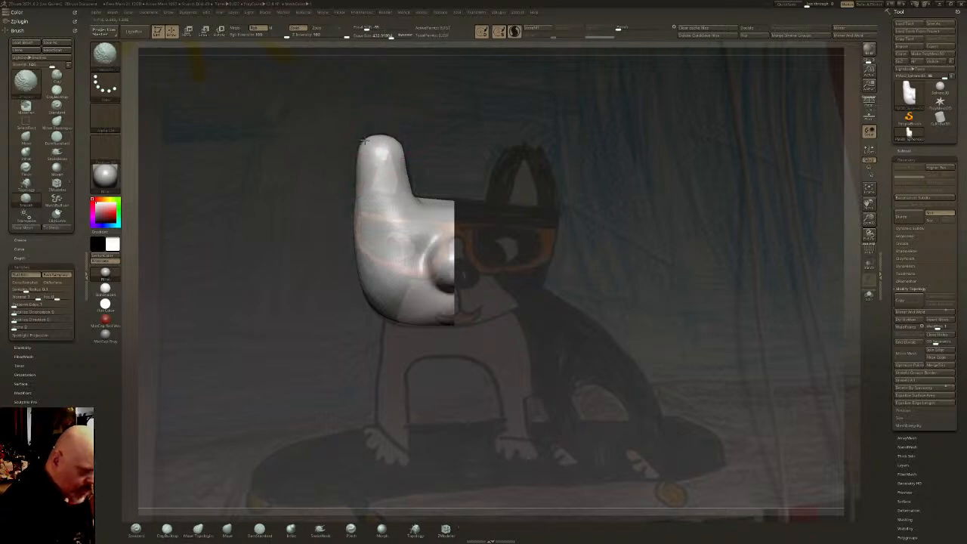
left_click_drag(362, 146, 366, 140)
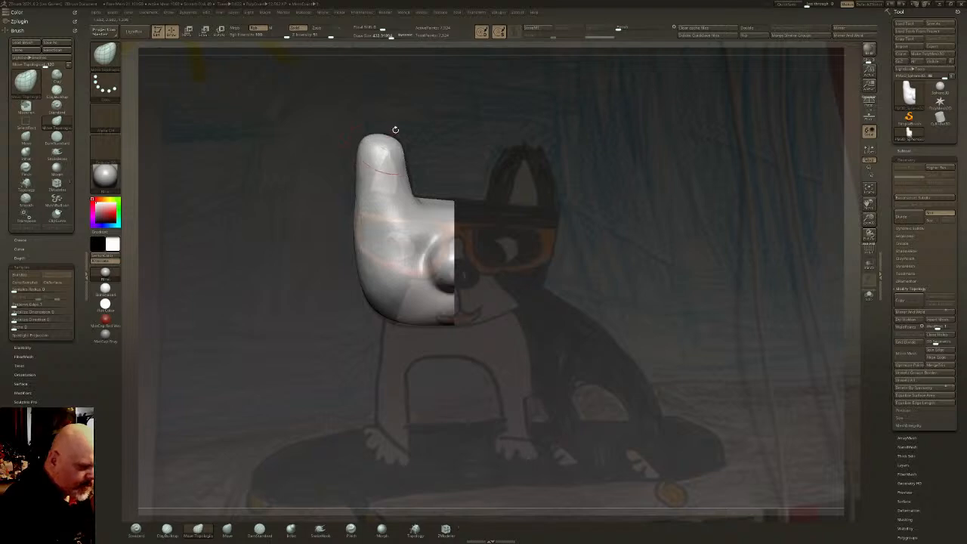
left_click_drag(391, 35, 384, 35)
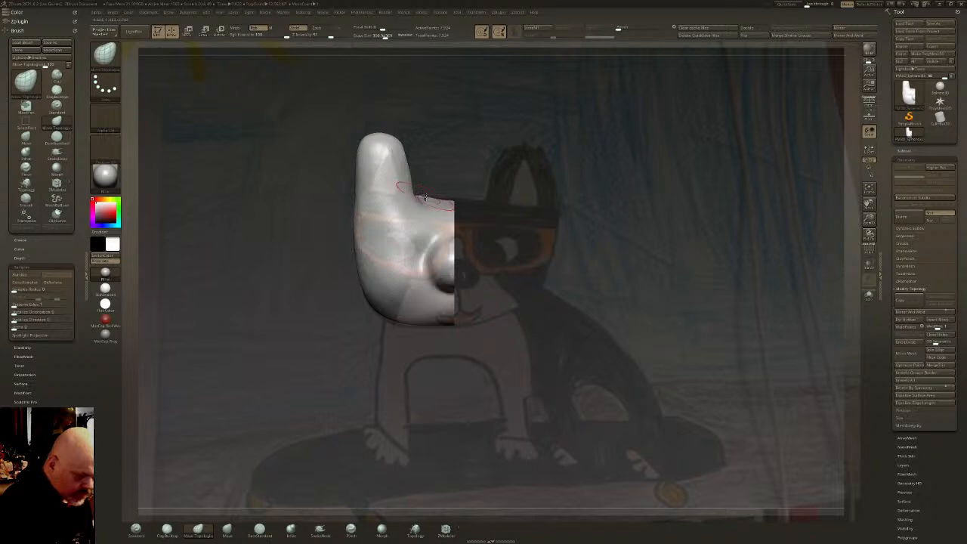
key("ctrl+shift+m")
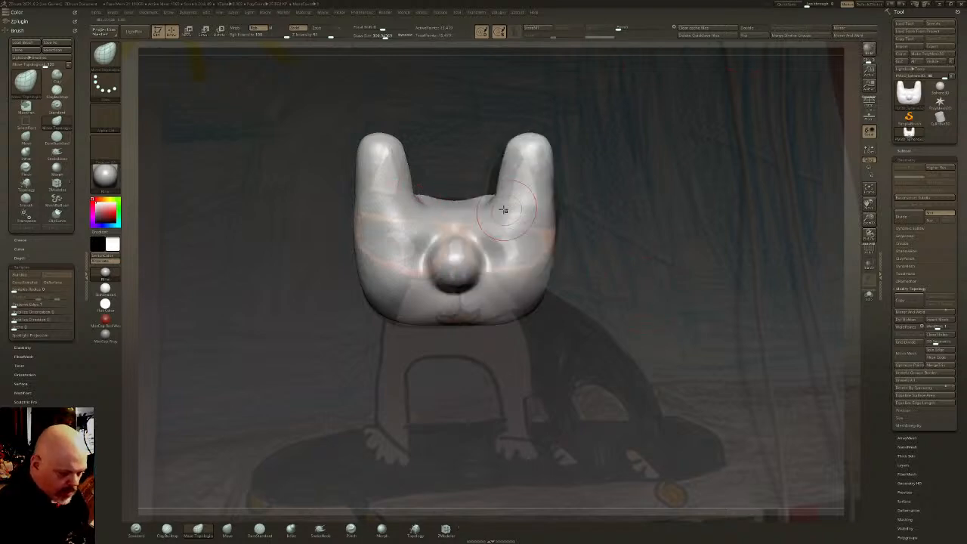
Smooth the top of the head between the ears and flatten the nose bump into the face
left_click_drag(469, 198, 459, 199, "shift")
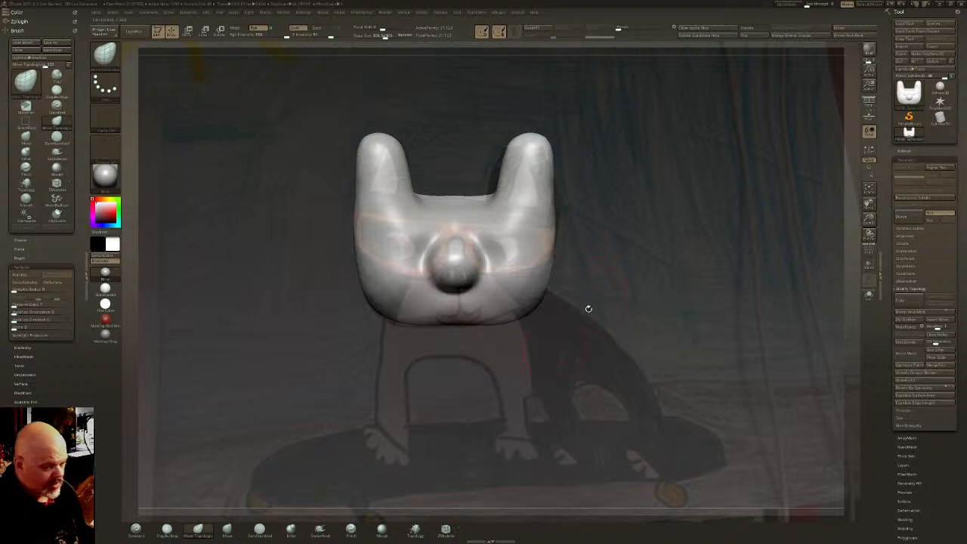
mouse_move(473, 265)
left_mouse_down("shift")
mouse_move(454, 280)
mouse_move(438, 272)
mouse_move(468, 279)
mouse_move(458, 246)
left_mouse_up("shift")
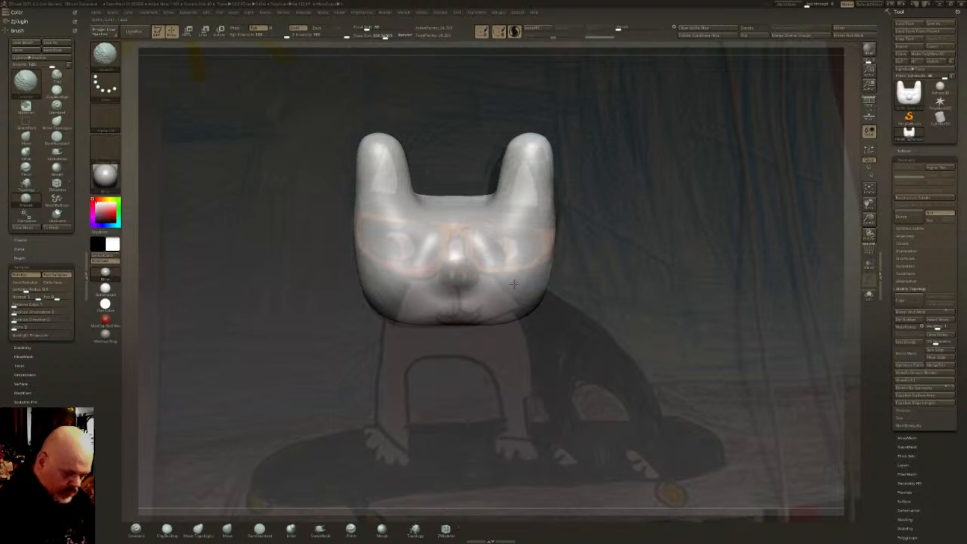
mouse_move(513, 279)
right_mouse_down()
mouse_move(592, 270)
mouse_move(565, 280)
right_mouse_up()
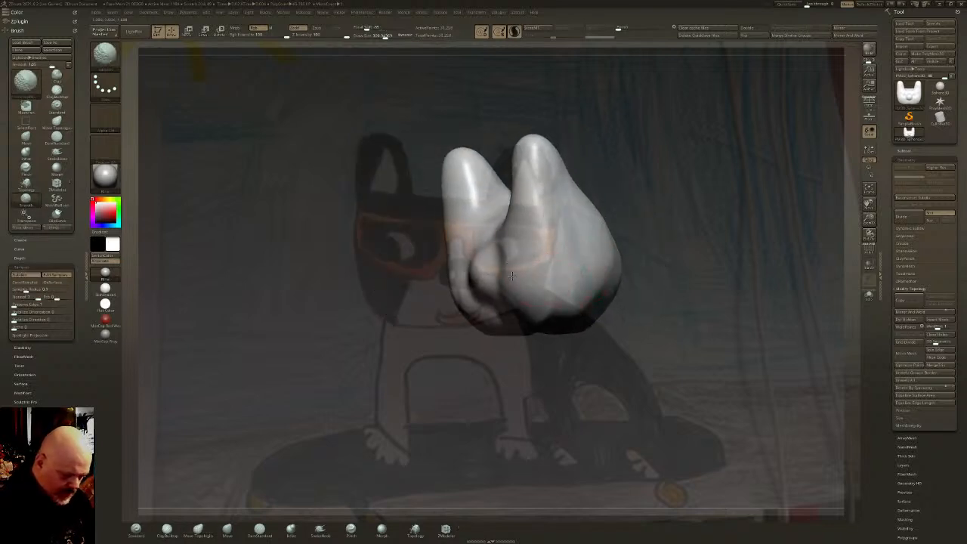
key("shift")
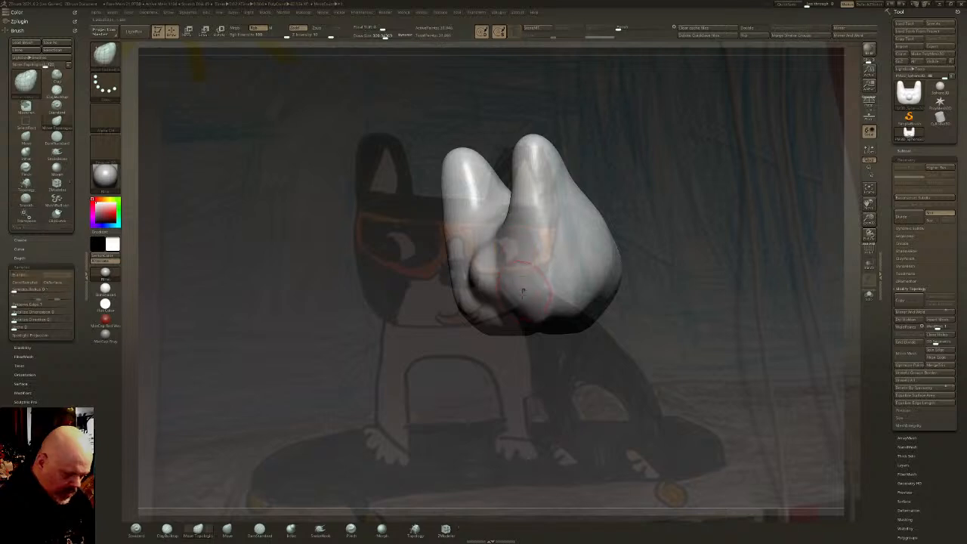
right_click_drag(439, 332, 528, 248)
Switch to a different masking brush, mask the muzzle area below the ears, and invert the mask
left_click(117, 54)
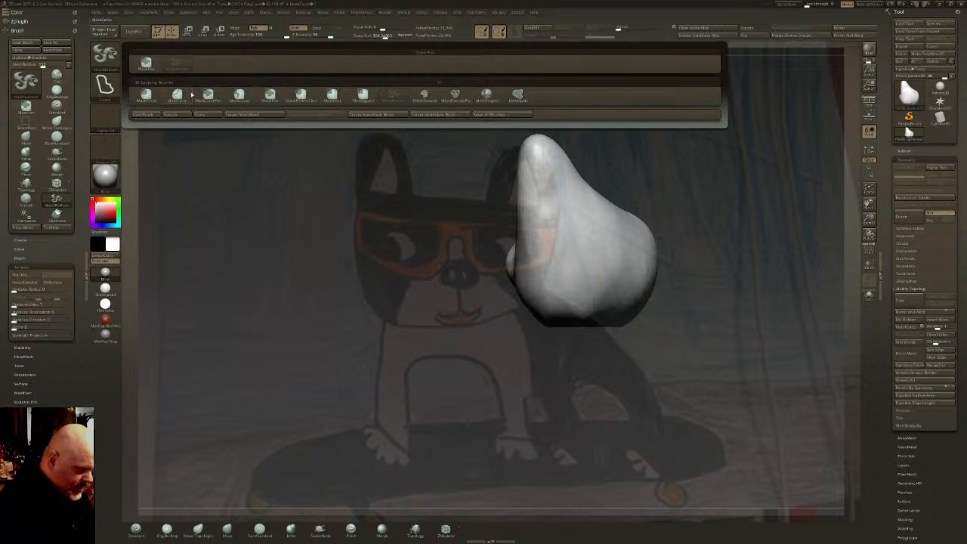
left_click(332, 93)
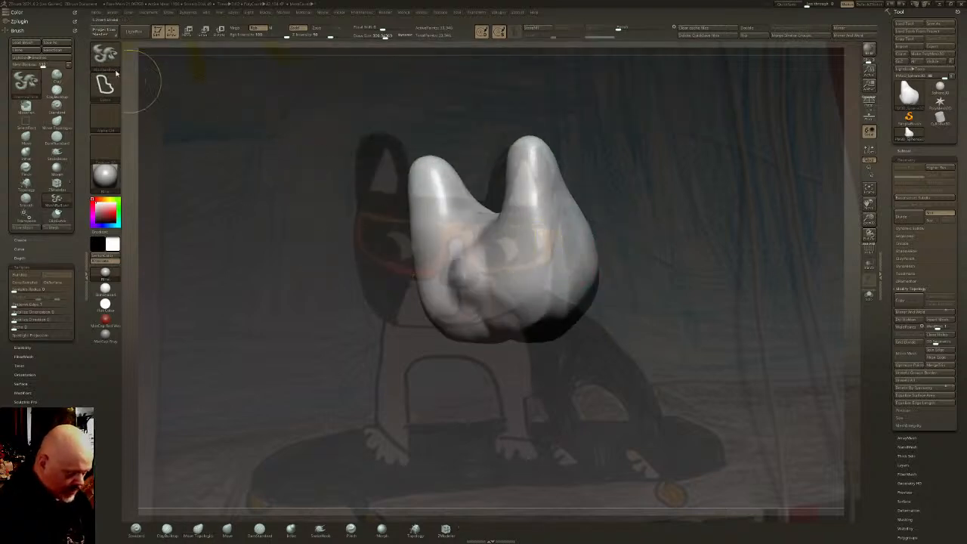
left_click(105, 54)
left_click(145, 64)
mouse_move(520, 243)
left_mouse_down()
mouse_move(502, 250)
mouse_move(499, 239)
mouse_move(481, 268)
mouse_move(500, 302)
mouse_move(523, 293)
left_mouse_up()
right_click_drag(523, 293, 515, 282)
mouse_move(513, 284)
left_mouse_down("ctrl")
mouse_move(547, 303)
mouse_move(527, 261)
mouse_move(446, 243)
left_mouse_up("ctrl")
right_click_drag(445, 243, 432, 225)
mouse_move(432, 225)
left_mouse_down("ctrl")
mouse_move(490, 228)
mouse_move(453, 227)
left_mouse_up("ctrl")
right_click_drag(567, 242, 561, 254, "shift")
left_click(633, 230, "ctrl")
Move the unmasked muzzle forward along the depth axis with the Gizmo and smooth its hard upper edge
key("w")
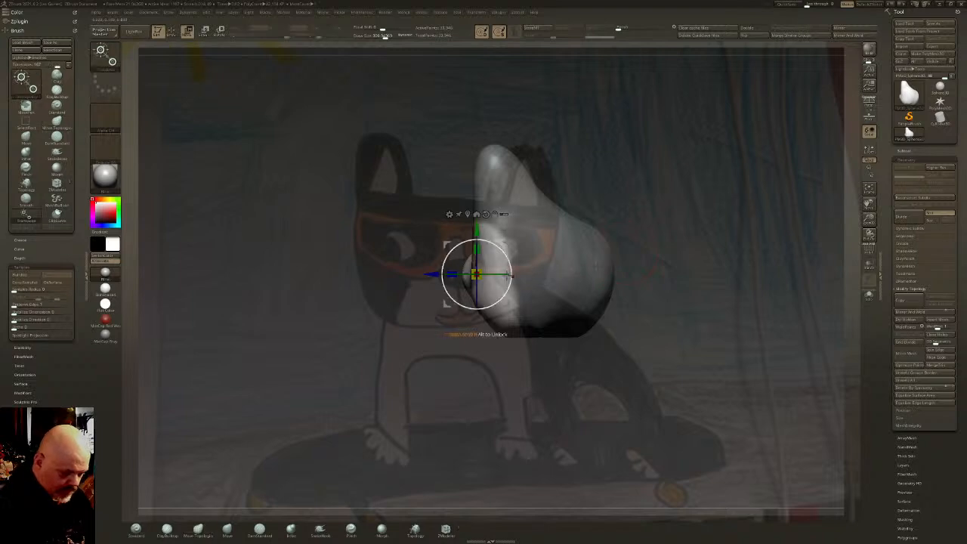
left_click_drag(429, 275, 394, 274)
key("q")
right_click_drag(546, 261, 514, 242, "shift")
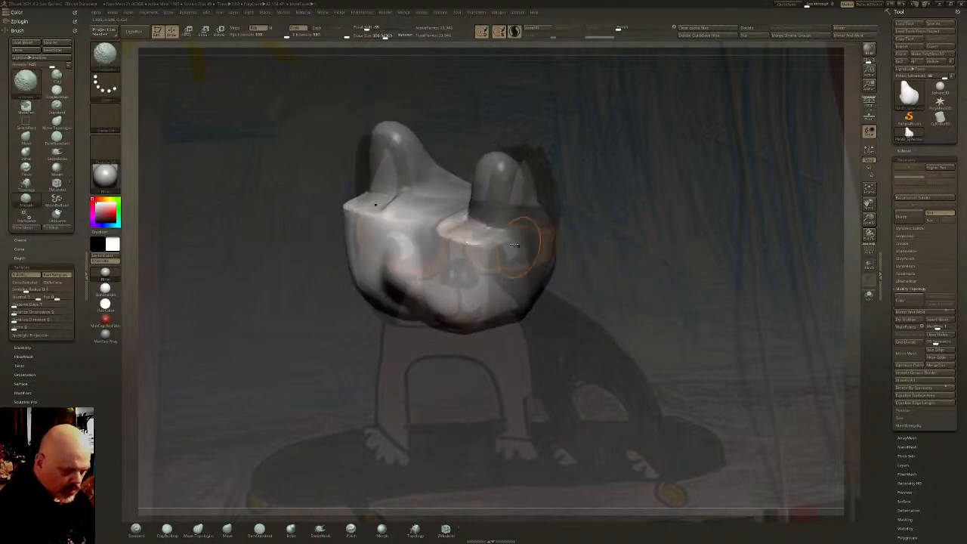
left_click_drag(485, 231, 458, 216)
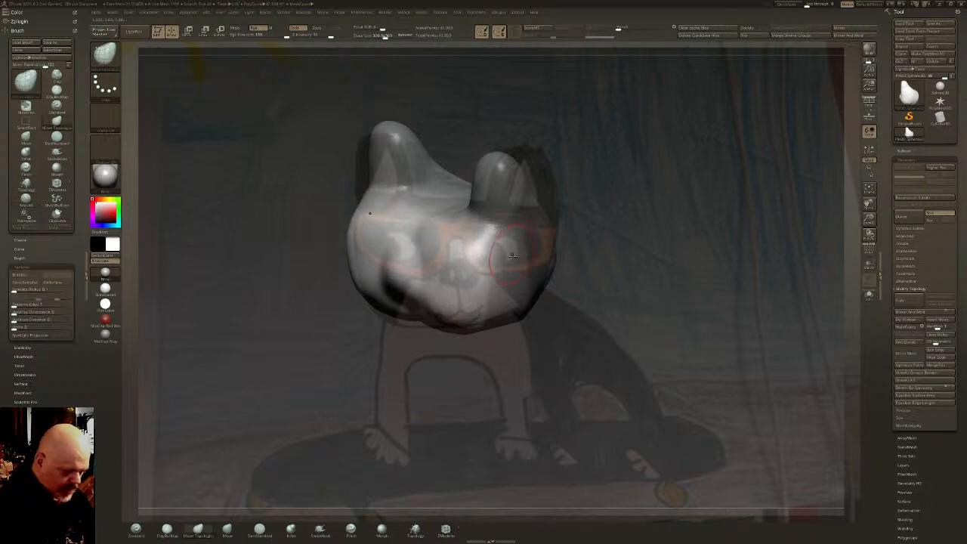
Hide the reference drawing and smooth the extended muzzle from below and from the front
key("shift+z")
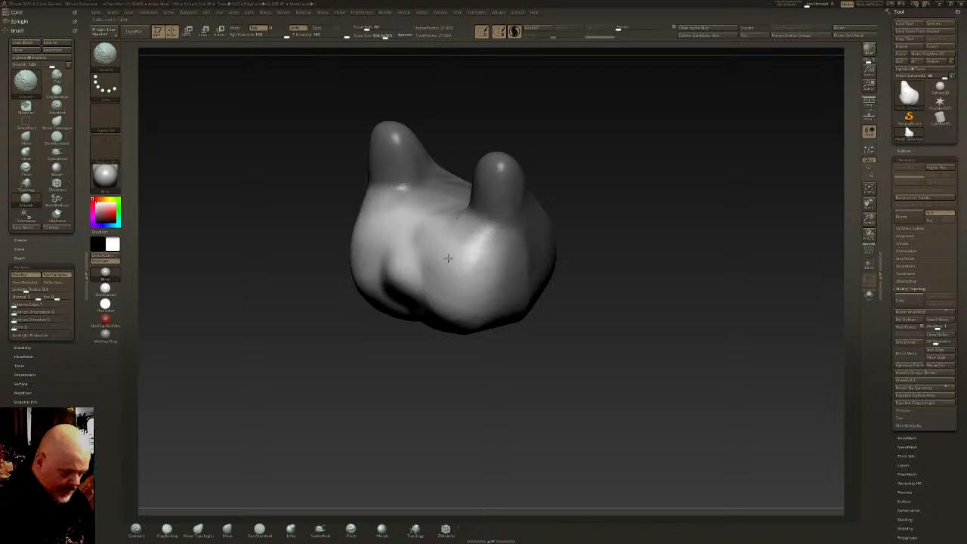
right_click_drag(451, 235, 415, 355)
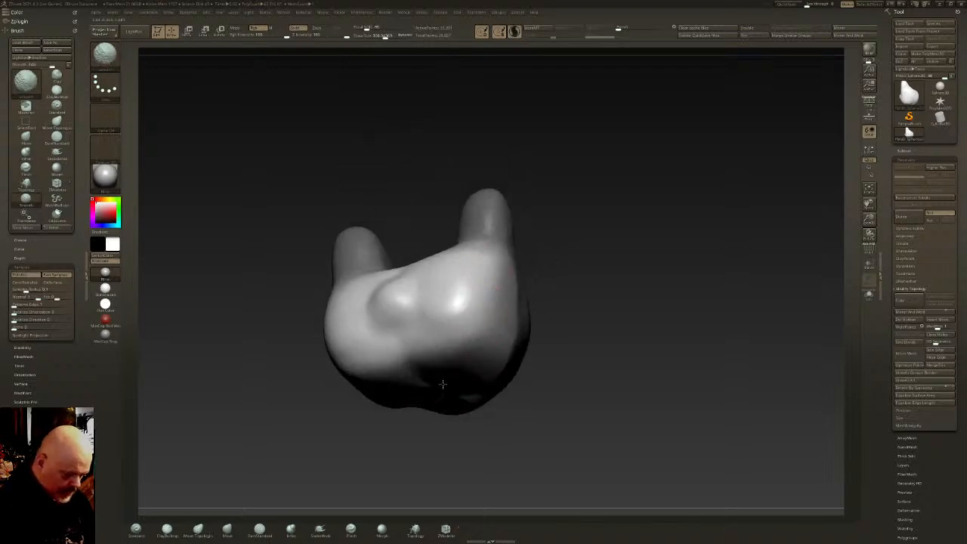
mouse_move(520, 288)
right_mouse_down()
mouse_move(516, 254)
mouse_move(491, 239)
right_mouse_up()
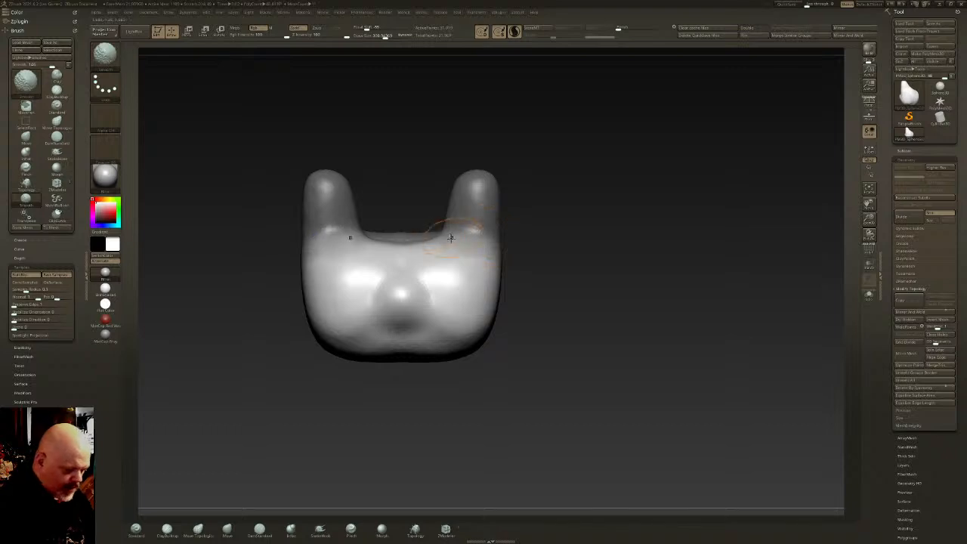
Smooth the top of the head in the dip between the two ears
left_click_drag(382, 204, 331, 219, "ctrl")
right_click_drag(377, 240, 383, 258)
left_click_drag(373, 218, 384, 219, "shift")
right_click_drag(383, 219, 366, 226)
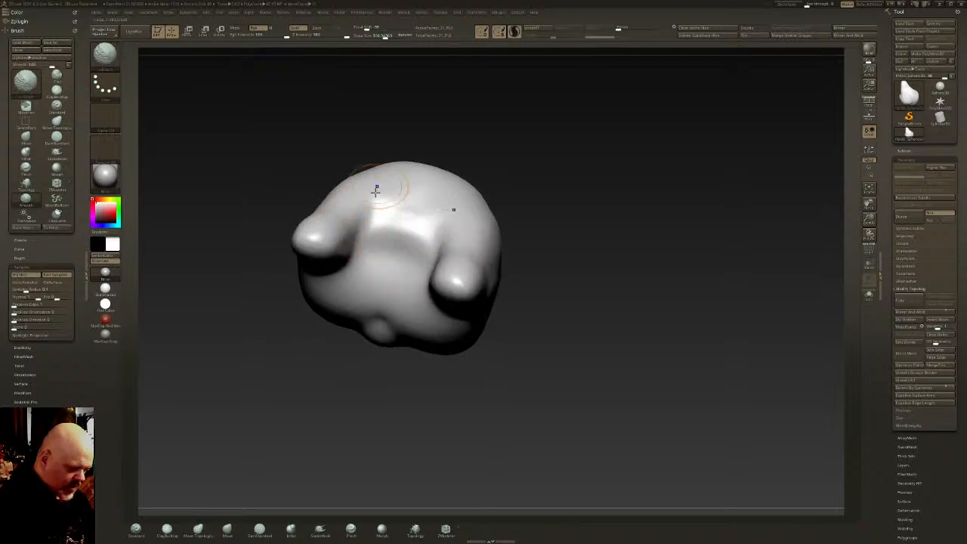
right_click_drag(411, 204, 411, 255)
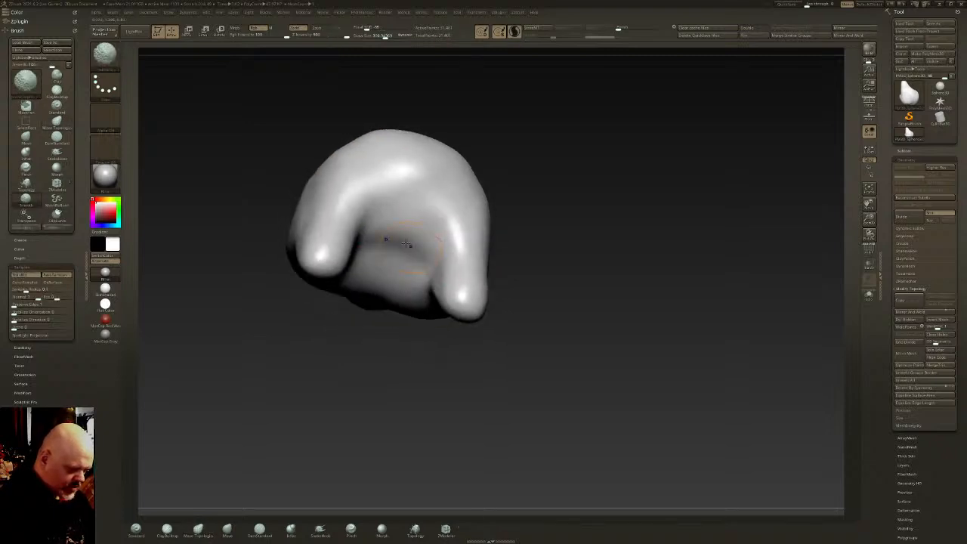
Return the head to the front view and show the reference drawing behind it
mouse_move(379, 178)
right_mouse_down()
mouse_move(432, 173)
mouse_move(470, 337)
mouse_move(429, 336)
mouse_move(453, 330)
right_mouse_up()
right_click_drag(613, 380, 516, 262, "alt")
key("shift+z")
key("z")
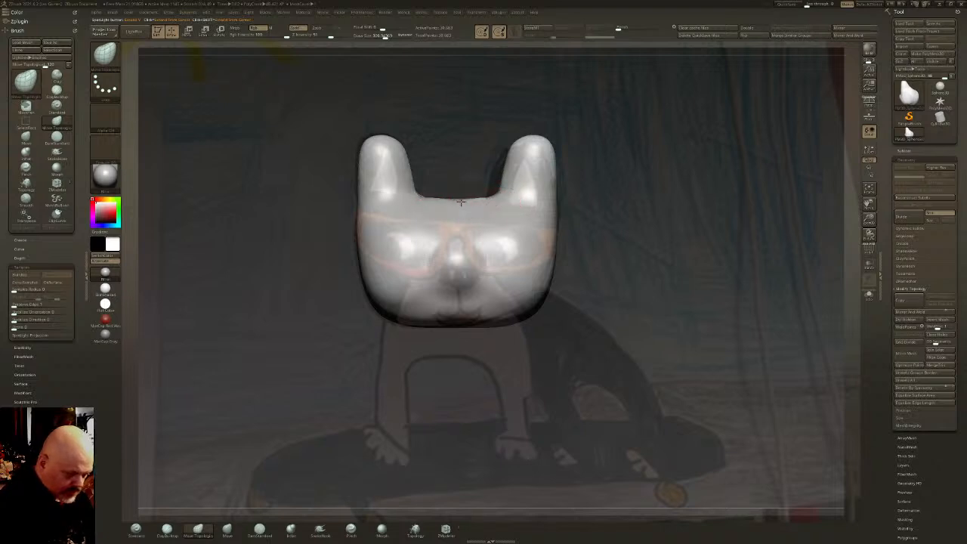
Switch to the Move Topological brush and undo the last change to the head
key("b")
key("s")
key("t")
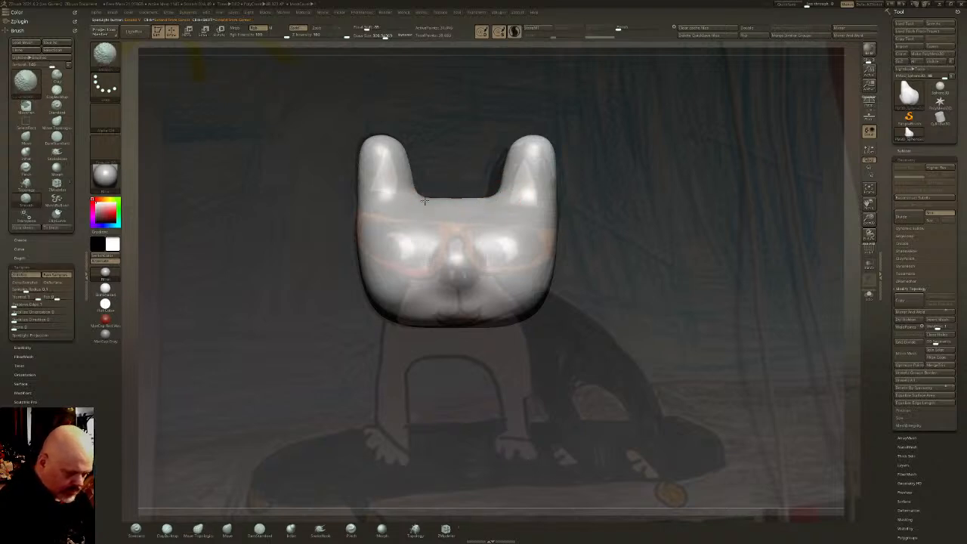
key("b")
key("m")
key("t")
key("ctrl+z")
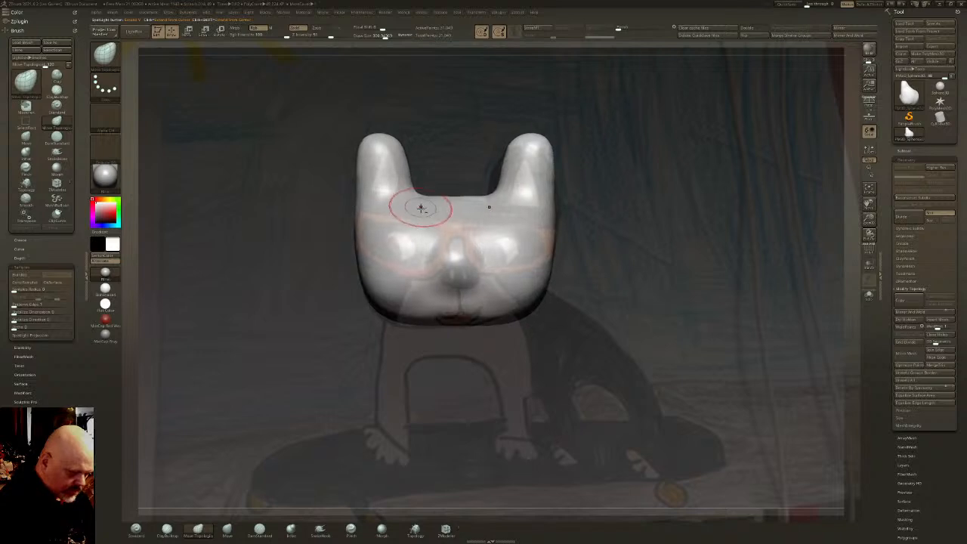
right_click_drag(477, 235, 272, 506)
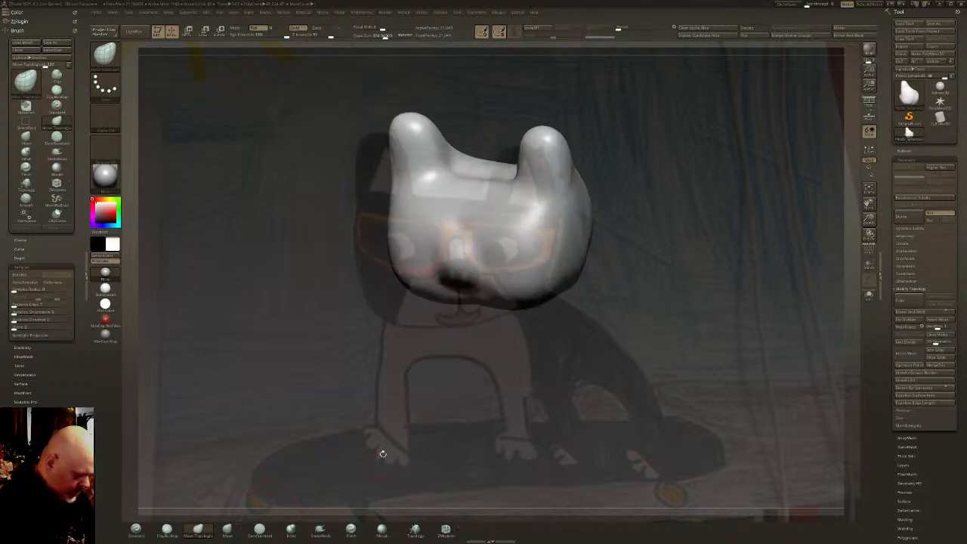
Switch to the DamStandard brush with a smaller draw size and carve creases where the inner sides of the ears meet the head
left_click(260, 529)
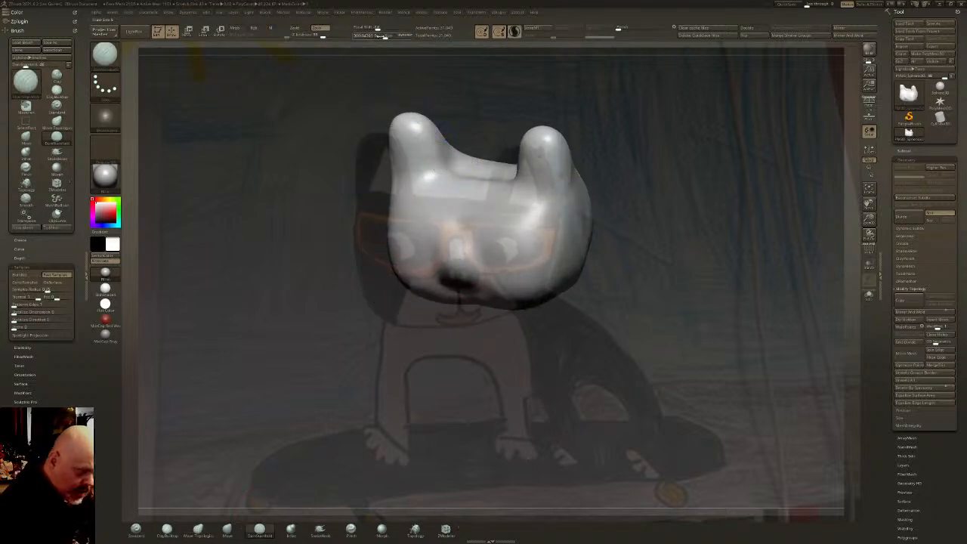
left_click_drag(376, 35, 363, 35)
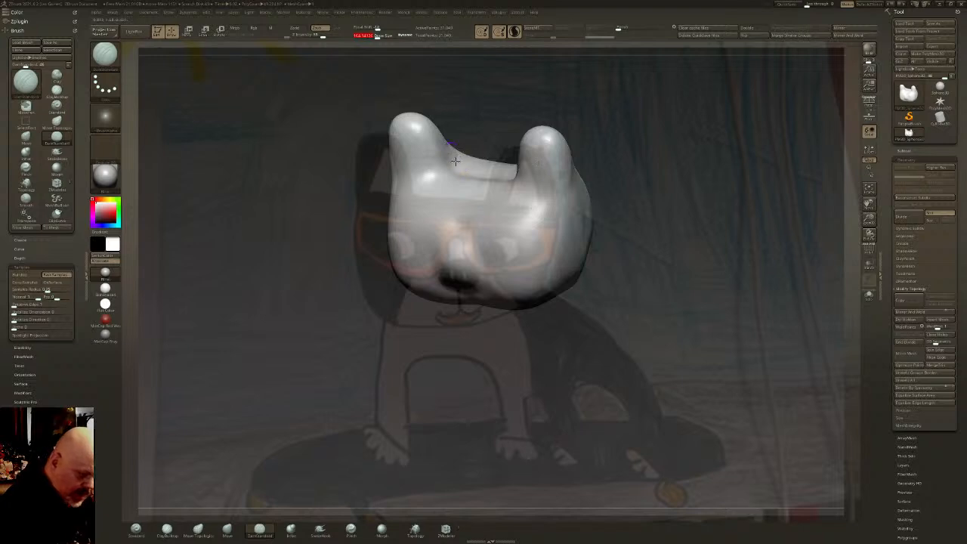
left_click_drag(422, 179, 457, 160)
right_click_drag(458, 165, 412, 253, "shift")
left_click_drag(435, 234, 438, 208)
right_click_drag(440, 205, 447, 227)
left_click_drag(444, 212, 439, 181)
right_click_drag(442, 181, 444, 206)
mouse_move(439, 200)
left_mouse_down()
mouse_move(420, 172)
mouse_move(441, 192)
left_mouse_up()
right_click_drag(442, 193, 465, 196)
left_click_drag(443, 195, 430, 172)
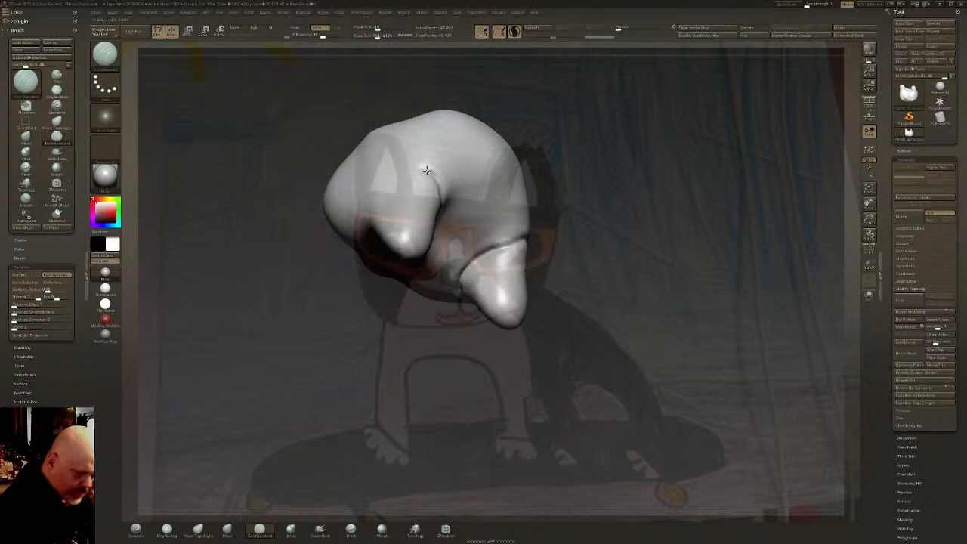
Continue the creases around the back and outer base of the ears
right_click_drag(413, 182, 409, 166)
left_click_drag(396, 178, 371, 206)
right_click_drag(371, 208, 369, 215)
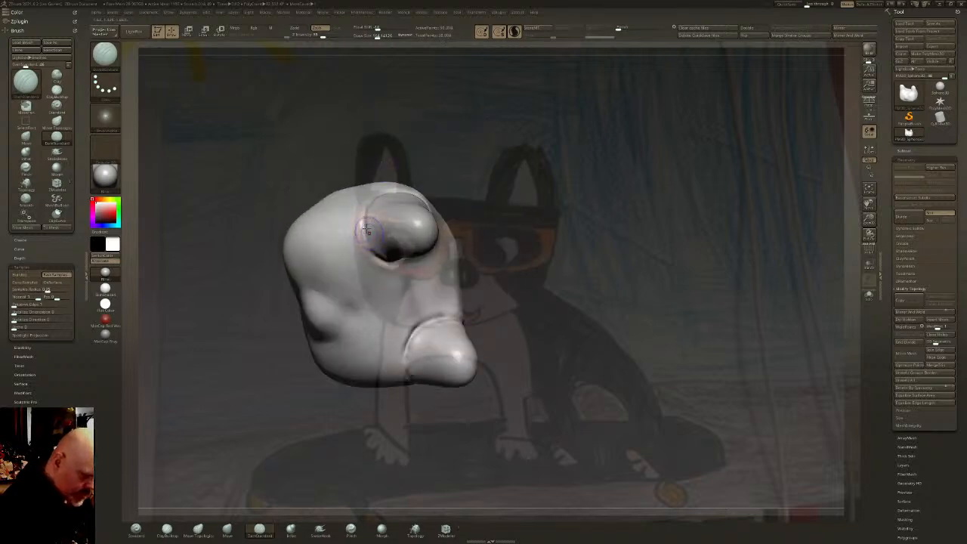
left_click_drag(370, 235, 379, 260)
right_click_drag(374, 197, 379, 221)
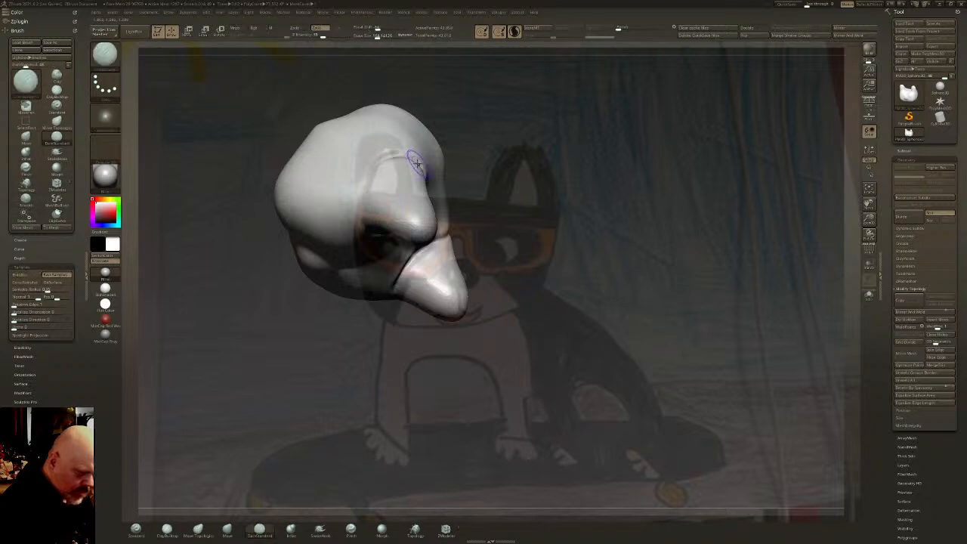
right_click_drag(410, 157, 399, 148)
mouse_move(424, 210)
right_mouse_down()
mouse_move(400, 227)
mouse_move(454, 261)
mouse_move(496, 222)
right_mouse_up()
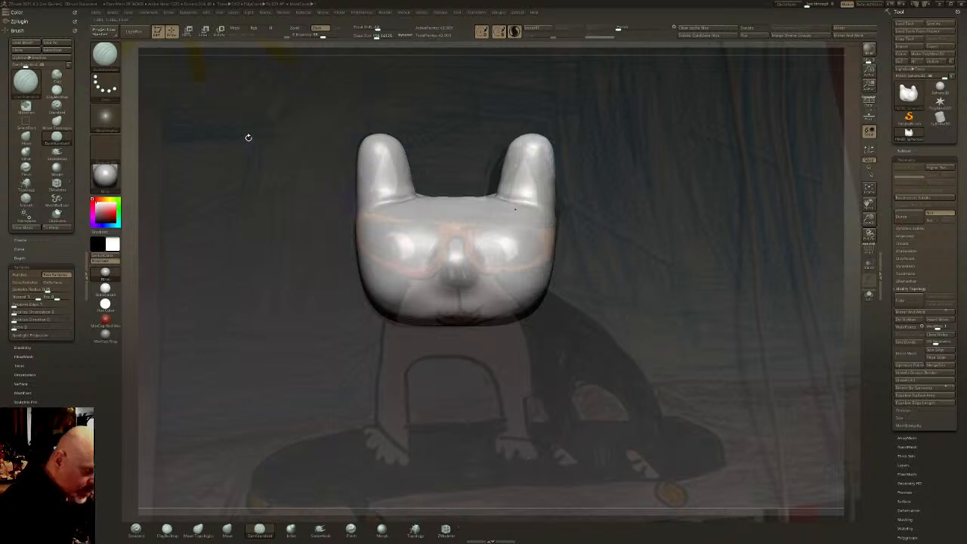
Isolate the two ears from the head with a SelectRect selection
left_click(107, 57, "ctrl")
mouse_move(240, 95)
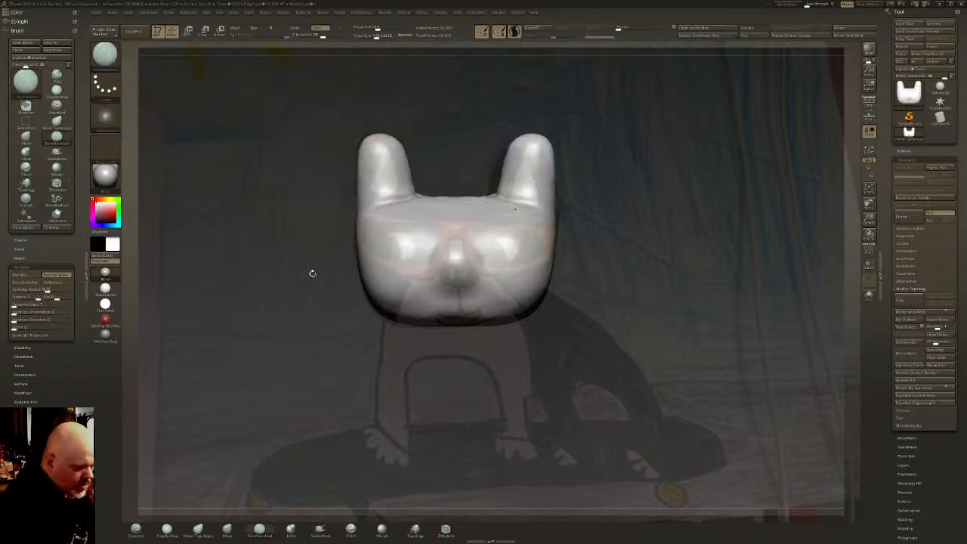
left_click(107, 59, "ctrl+shift")
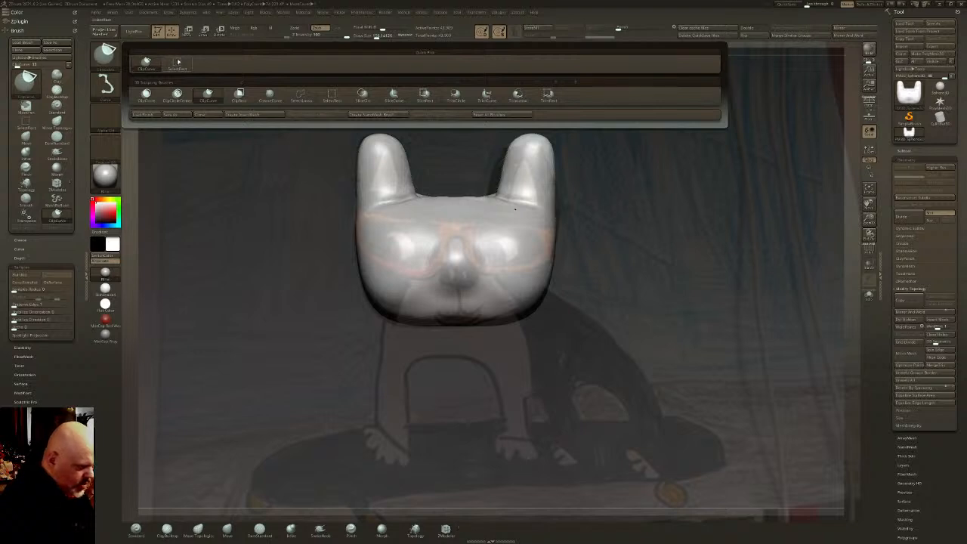
left_click(179, 62)
left_click_drag(326, 117, 432, 214, "ctrl+shift")
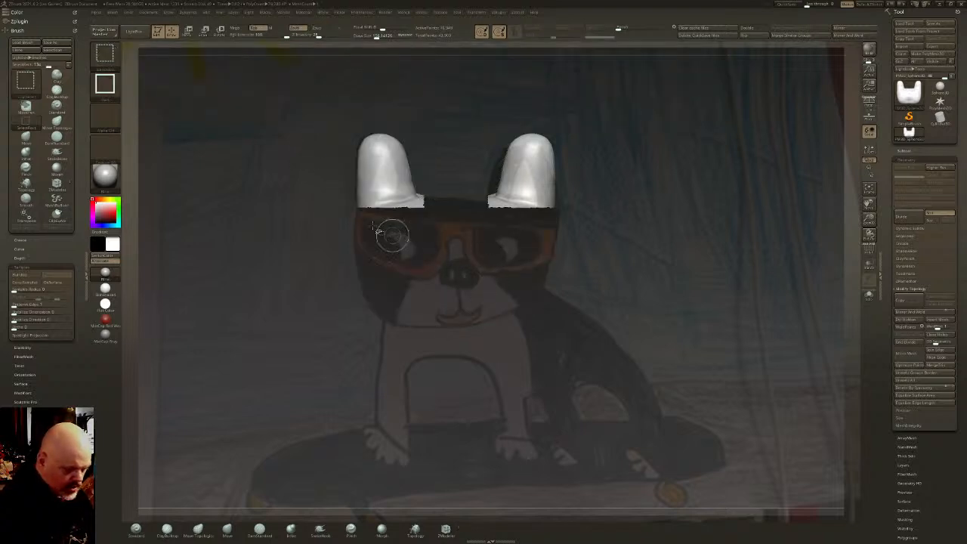
Use the SliceCurve brush to slice the ears across their base and along the outer edge of the inner-ear triangle
left_click(106, 55, "ctrl+shift")
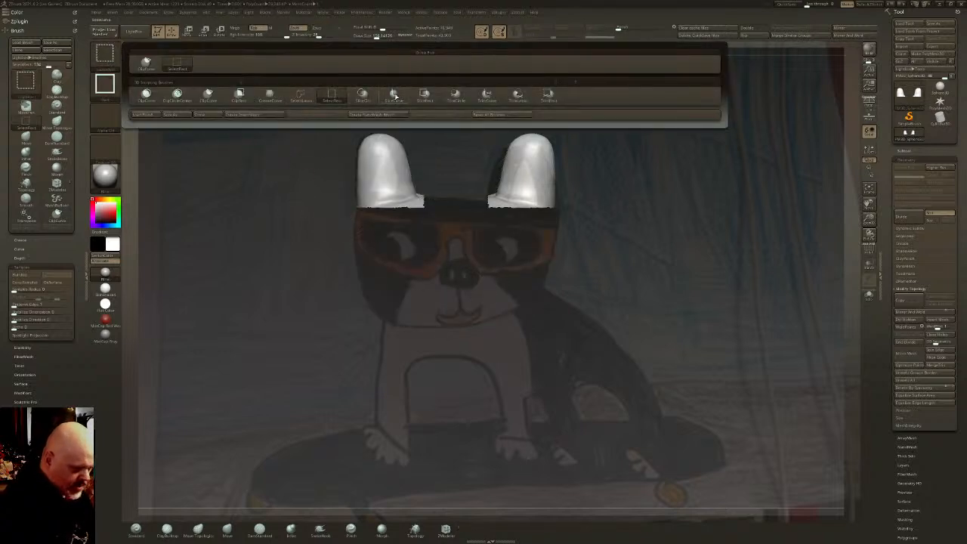
left_click(396, 96)
left_click_drag(380, 191, 434, 205, "ctrl+shift")
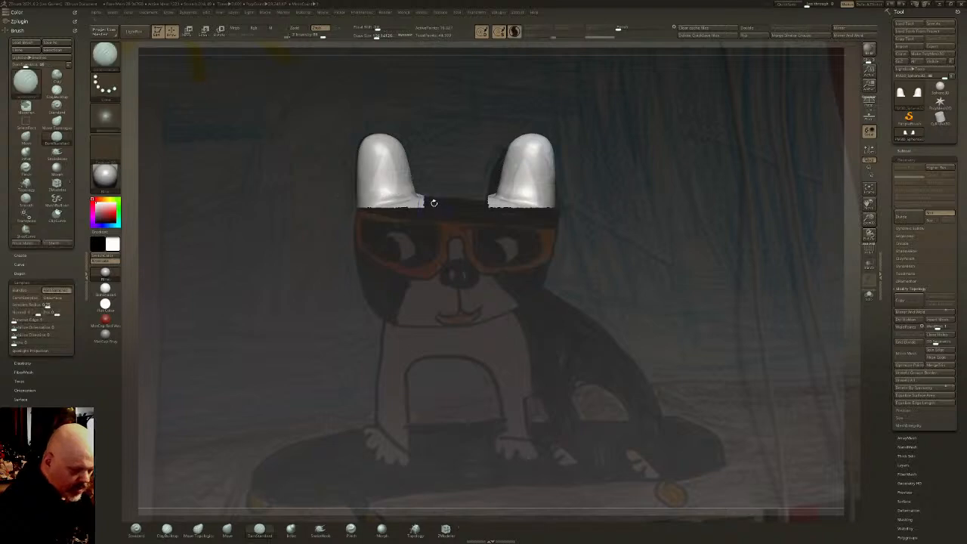
mouse_move(346, 219)
left_mouse_down("ctrl+shift")
mouse_move(374, 177)
mouse_move(389, 122)
left_mouse_up("ctrl+shift")
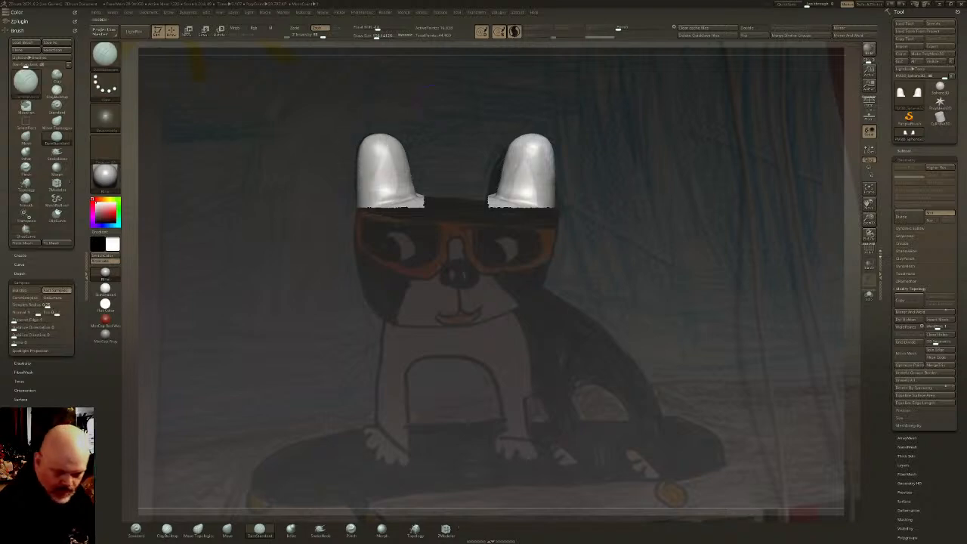
Slice the remaining side of the inner-ear triangle with polygroup colors displayed, and bring the whole head back into view
left_click(870, 250)
left_click(384, 142, "ctrl+shift")
key("ctrl+w")
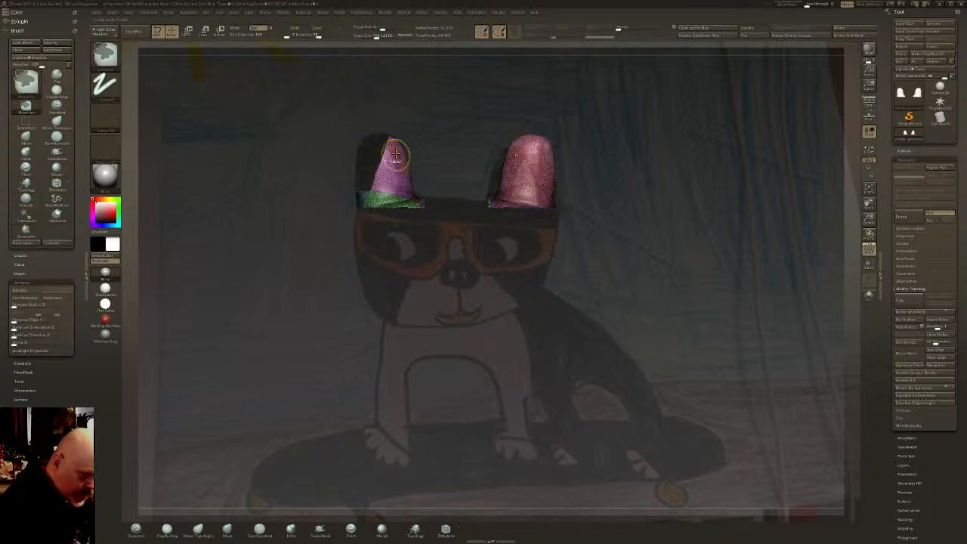
left_click(379, 132, "ctrl+shift")
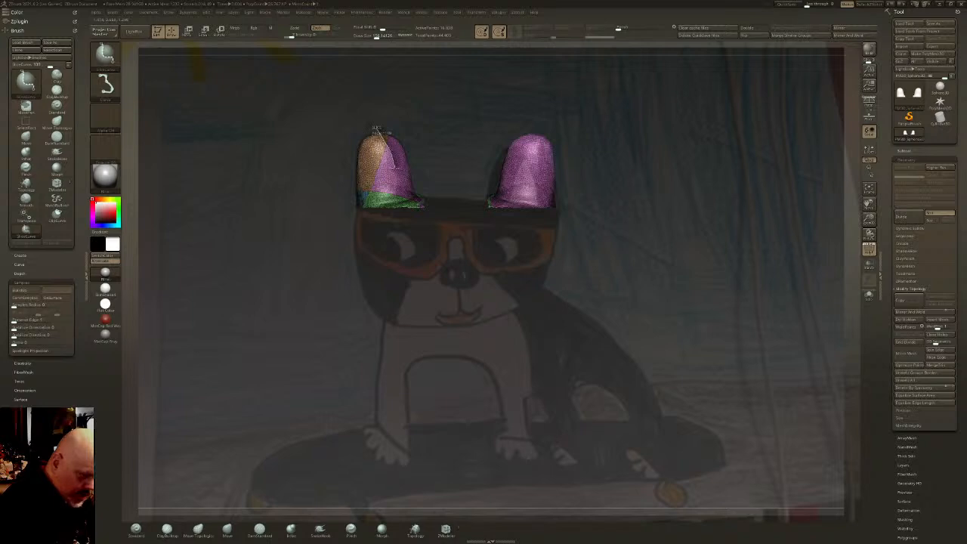
left_click_drag(394, 213, 397, 227, "ctrl+shift")
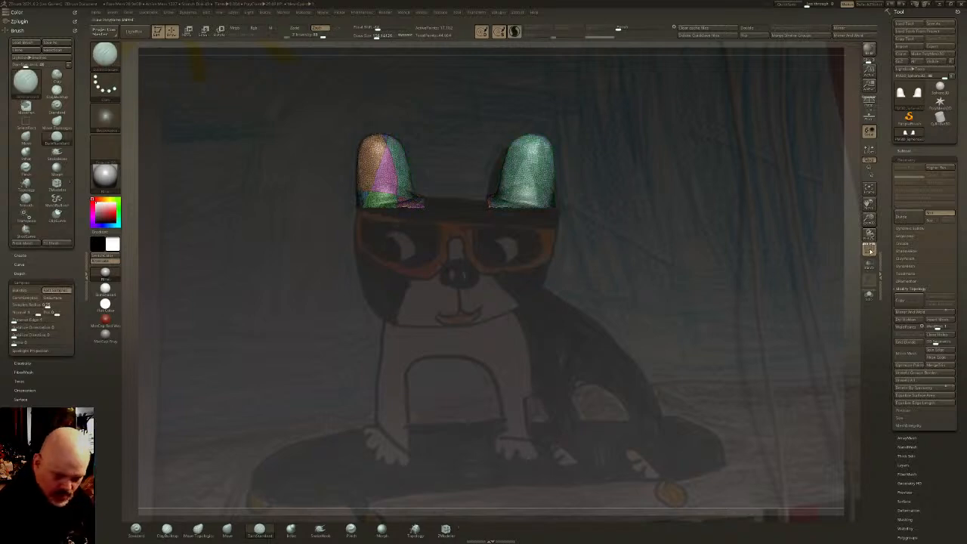
left_click(870, 250)
left_click(700, 261, "ctrl+shift")
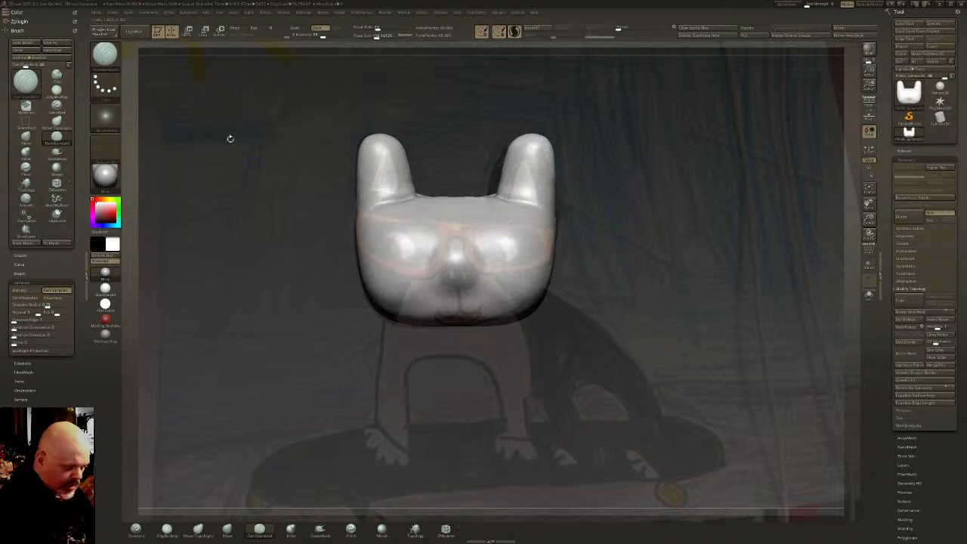
Switch to SelectRect, show the polyframe, and regroup the isolated ear slices into a polygroup
left_click(109, 58, "ctrl+shift")
left_click(173, 62, "ctrl+shift")
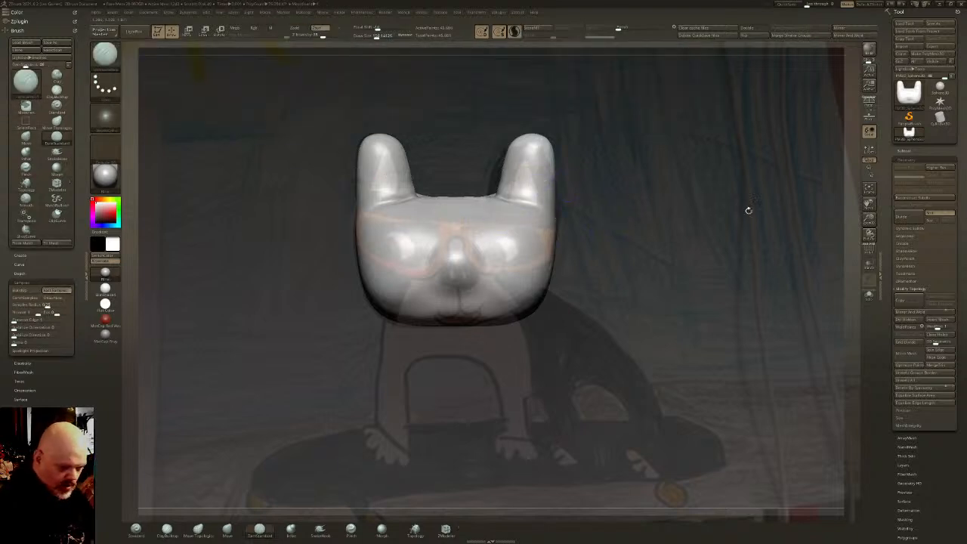
key("shift+f")
mouse_move(822, 252)
left_mouse_down()
mouse_move(742, 308)
mouse_move(547, 300)
left_mouse_up()
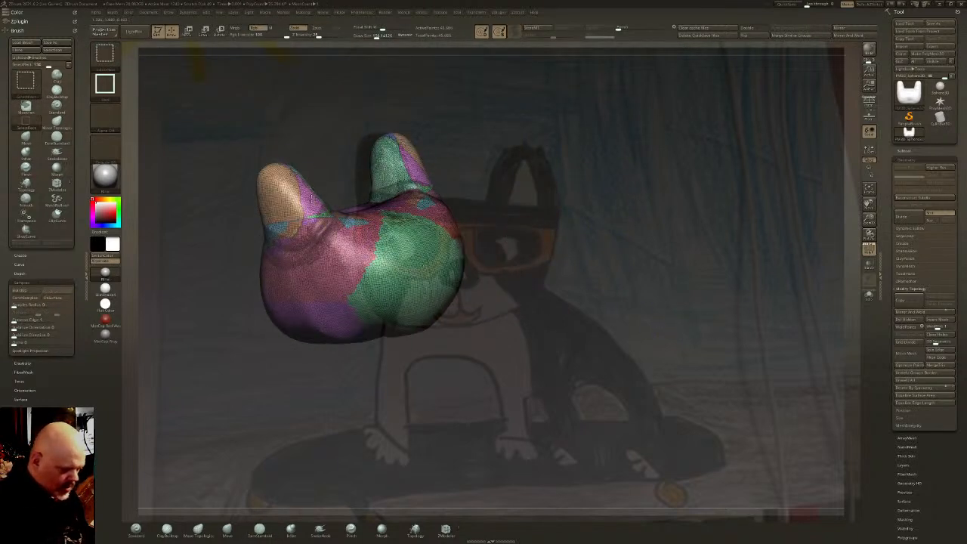
left_click(310, 199, "ctrl+shift")
left_click_drag(424, 253, 592, 146, "shift")
key("ctrl+w")
left_click(597, 222, "ctrl+shift")
Merge the rest of the head and ears into a single polygroup, keeping the front inner-ear triangles separate
left_click_drag(598, 244, 648, 237)
left_click_drag(531, 265, 682, 272, "alt")
left_click(498, 193, "ctrl+shift")
left_click_drag(451, 115, 388, 329, "ctrl+shift")
left_click_drag(387, 334, 546, 287)
key("ctrl+w")
left_click_drag(586, 246, 602, 246, "ctrl+shift")
key("ctrl+w")
left_click(611, 256, "ctrl+shift")
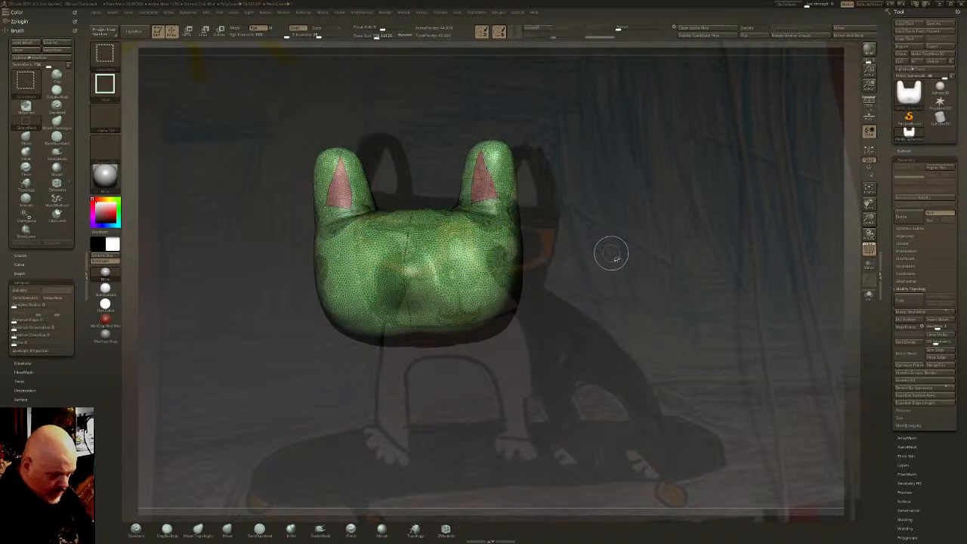
Isolate the inner-ear triangles, assign them a new polygroup, and show the whole head again
left_click(482, 179, "ctrl+shift")
key("ctrl+w")
key("ctrl+w")
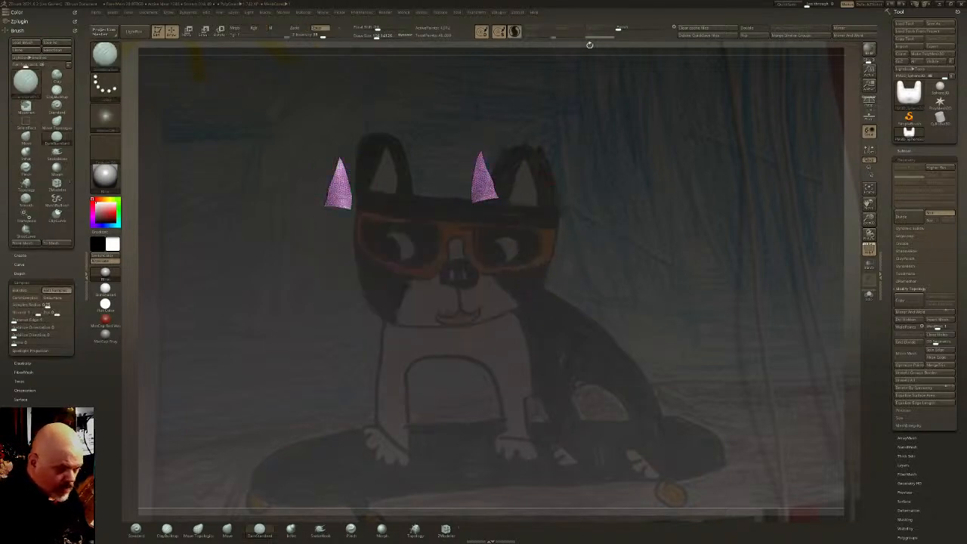
left_click(620, 27)
key("ctrl+w")
left_click(615, 250, "ctrl+shift")
Mask the entire head except the two inner-ear triangles
right_click_drag(609, 246, 619, 252, "ctrl")
left_click(493, 194, "ctrl+shift")
left_click(580, 191, "ctrl")
left_click(582, 194, "ctrl+shift")
left_click(614, 206, "ctrl")
right_click_drag(619, 213, 583, 232)
Push the unmasked inner-ear triangles back into the ears with the Gizmo and clear the mask
key("w")
left_click(377, 242)
left_click_drag(456, 196, 471, 192)
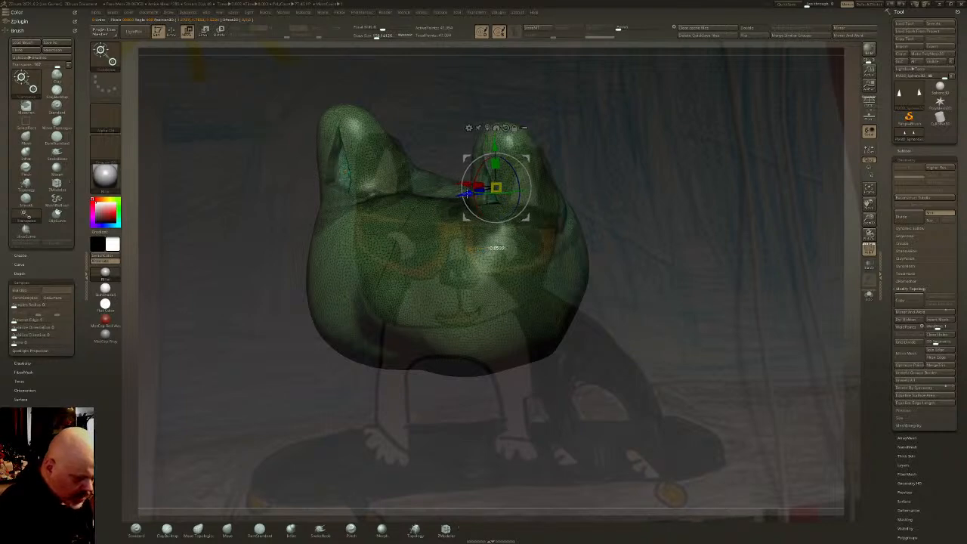
key("q")
right_click_drag(484, 212, 499, 223, "shift")
left_click_drag(514, 227, 500, 225, "ctrl")
right_click_drag(501, 225, 365, 173, "shift")
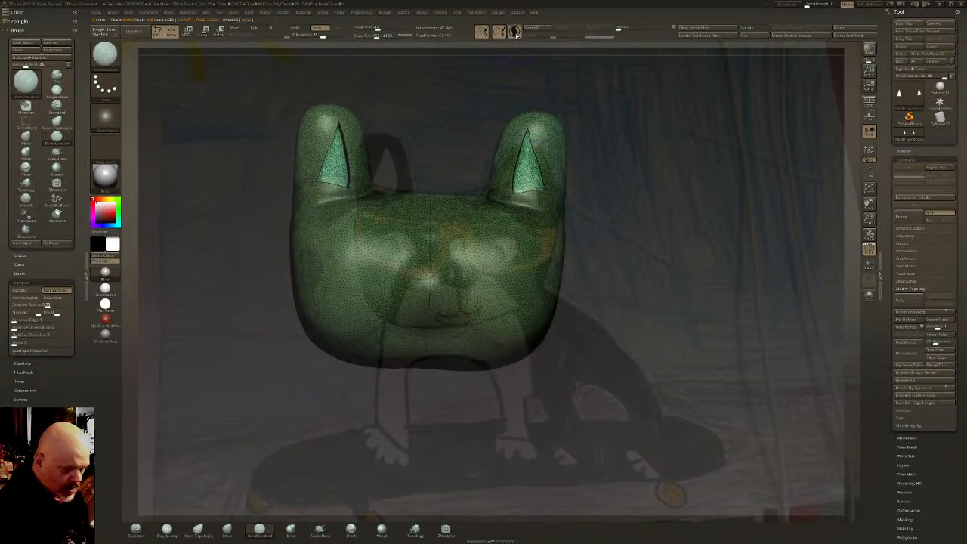
Turn off the polyframe display and set the DamStandard brush as the active brush
key("b")
key("d")
key("s")
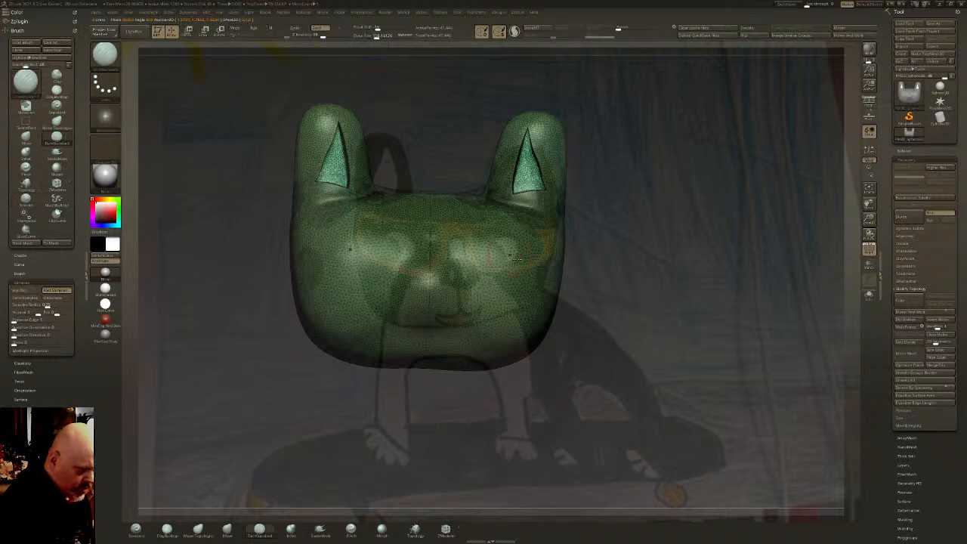
key("b")
key("s")
key("t")
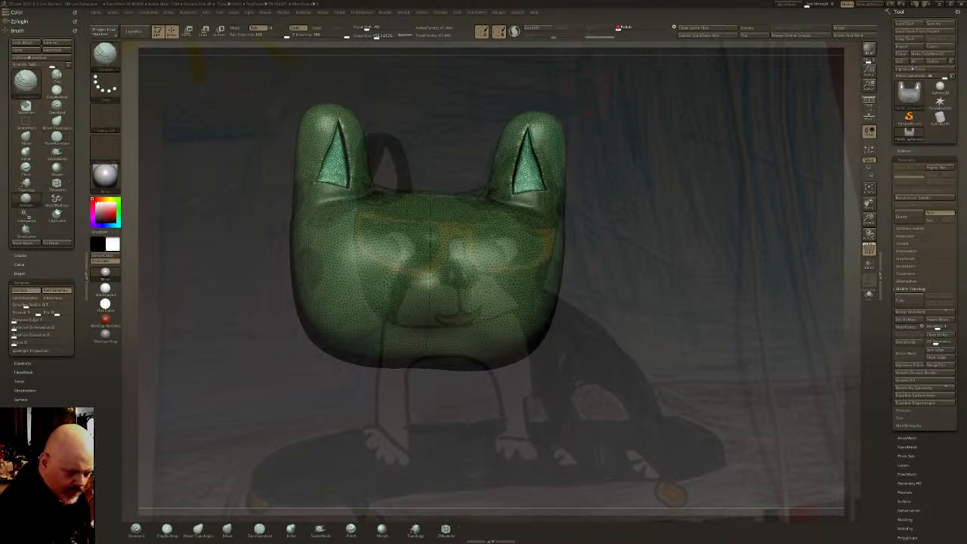
left_click(870, 250)
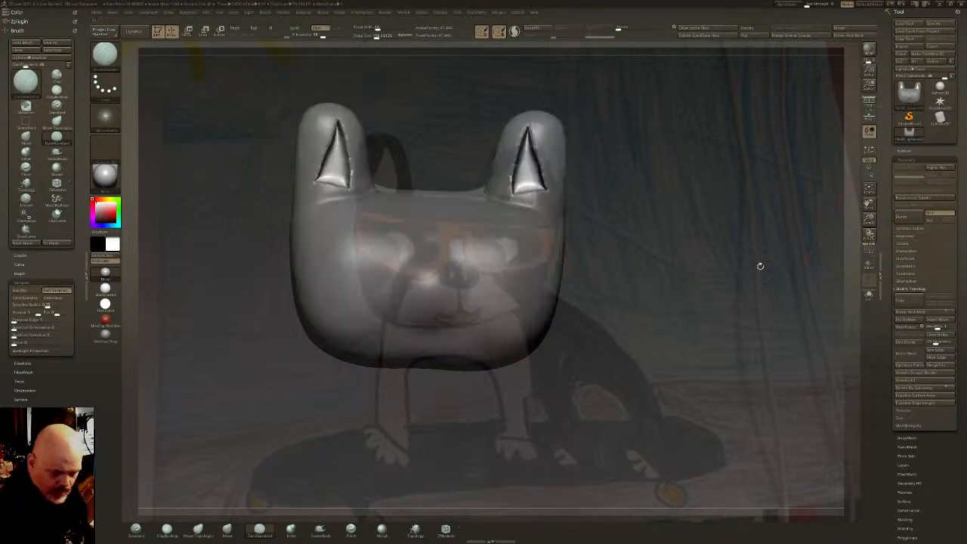
key("b")
key("d")
key("s")
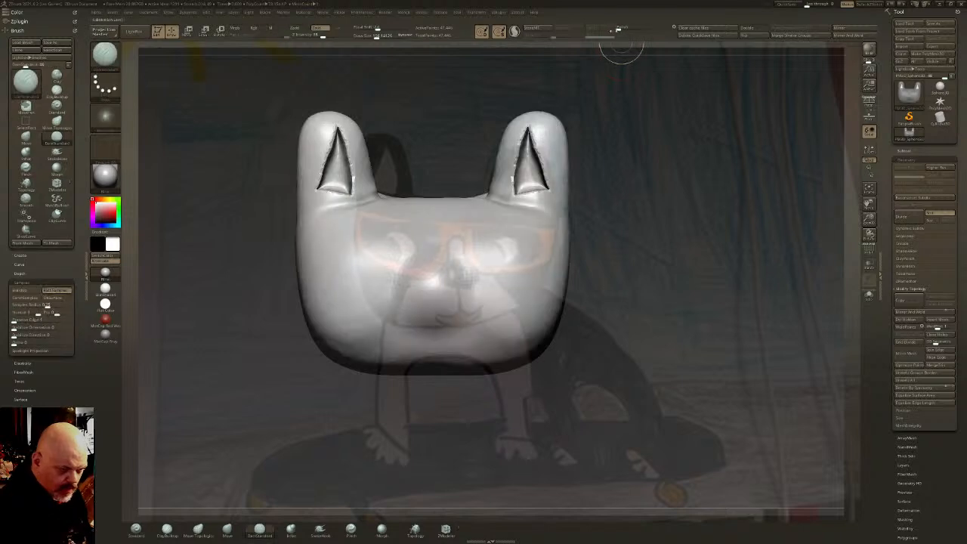
Apply ClayPolish to the head to clean up the edges of the recessed inner ears
left_click(913, 260)
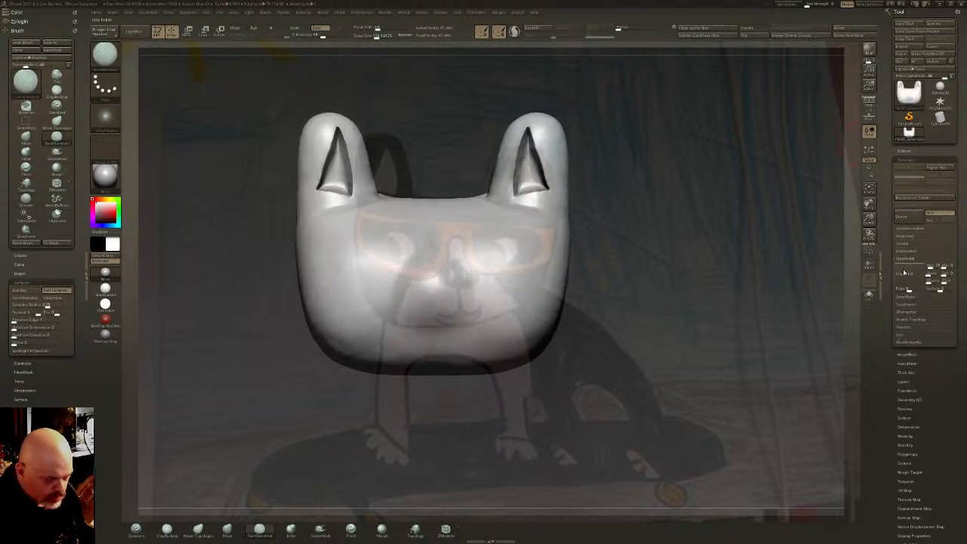
key("ctrl+shift")
mouse_move(593, 282)
left_mouse_down()
mouse_move(544, 295)
mouse_move(390, 201)
left_mouse_up()
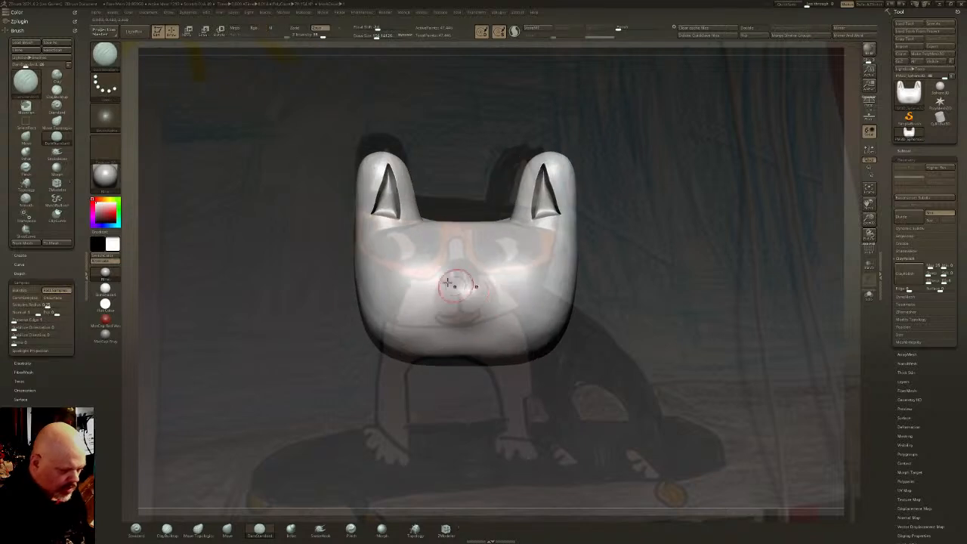
left_click(390, 201, "ctrl+shift")
left_click(520, 189, "ctrl+shift")
key("w")
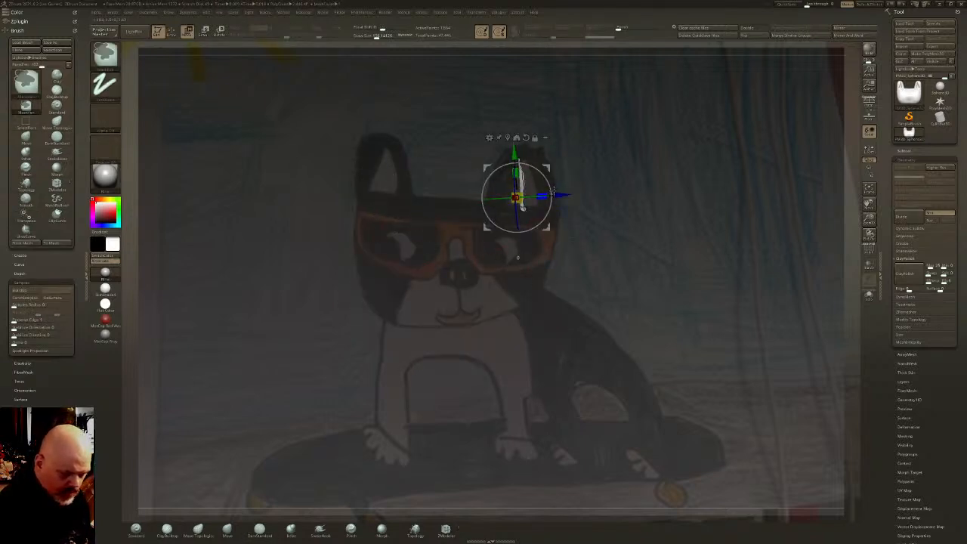
key("ctrl+z")
key("ctrl+z")
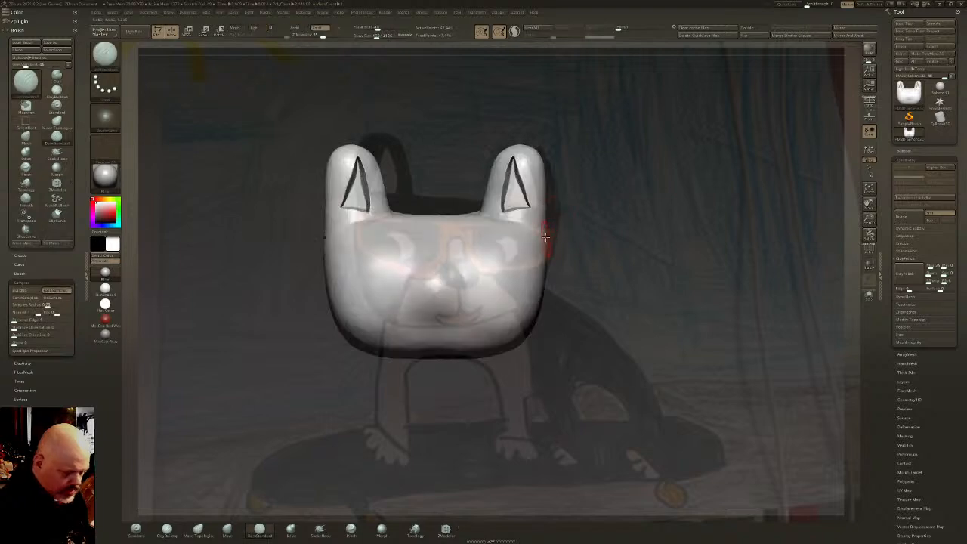
Isolate the two inner-ear triangles, then show the whole head again and smooth the recessed inner ears
left_click_drag(556, 238, 573, 236)
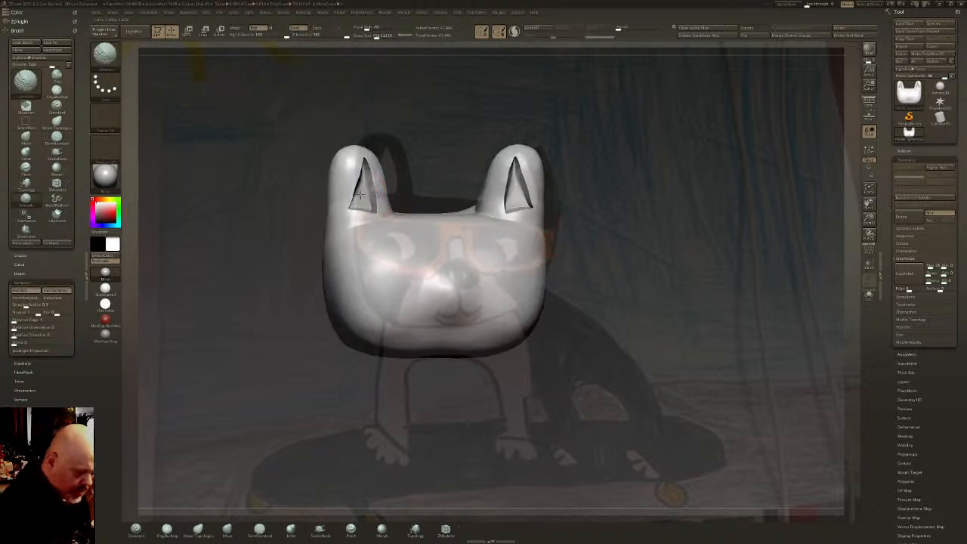
left_click(363, 195, "ctrl+shift")
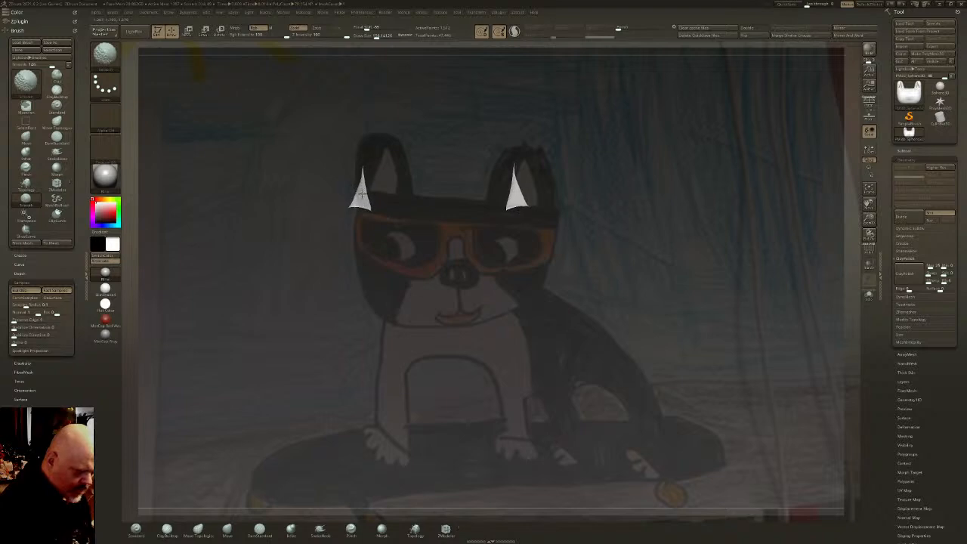
left_click(395, 152, "ctrl+shift")
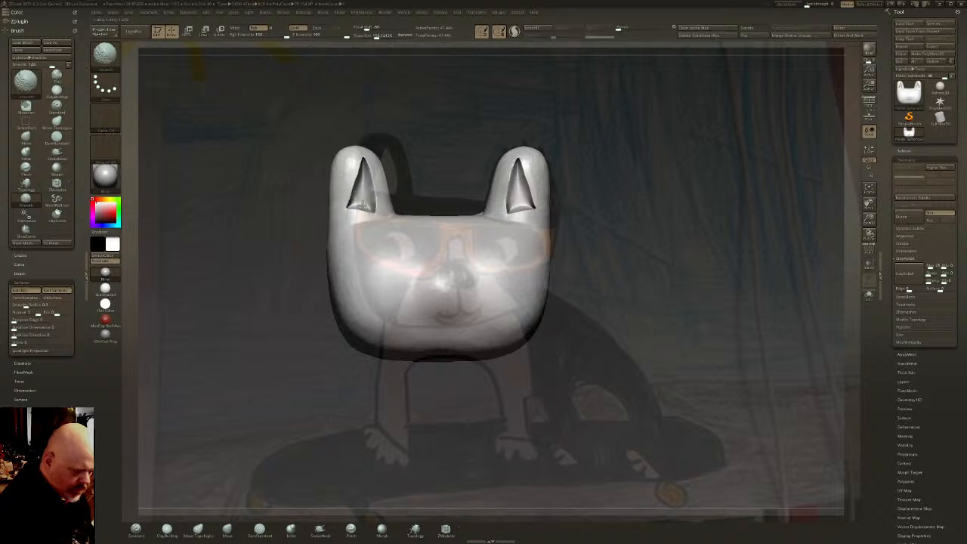
key("shift")
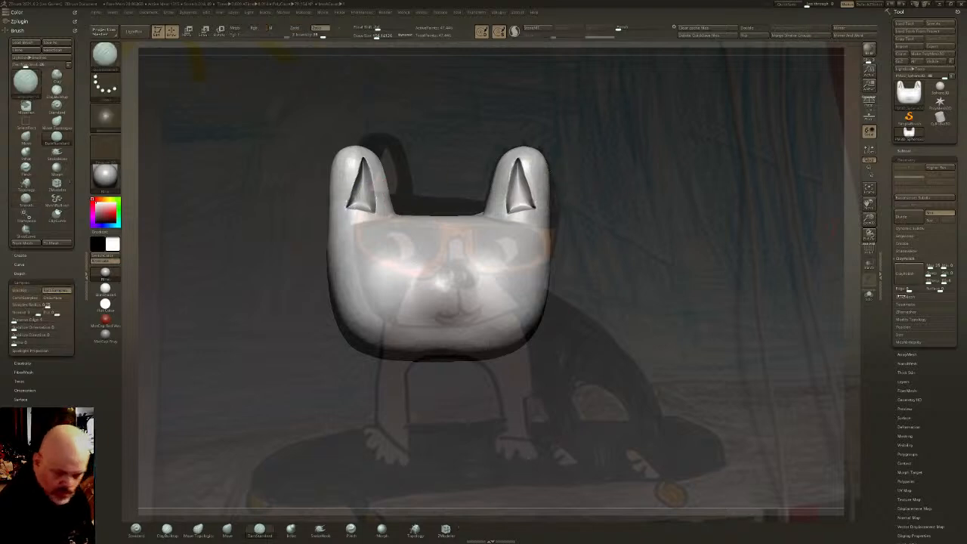
Remesh the head with DynaMesh at a higher resolution and apply ClayPolish to it
left_click(914, 279)
left_click_drag(641, 256, 650, 269, "ctrl")
mouse_move(524, 227)
right_mouse_down()
mouse_move(539, 255)
mouse_move(549, 247)
mouse_move(495, 259)
mouse_move(498, 250)
right_mouse_up()
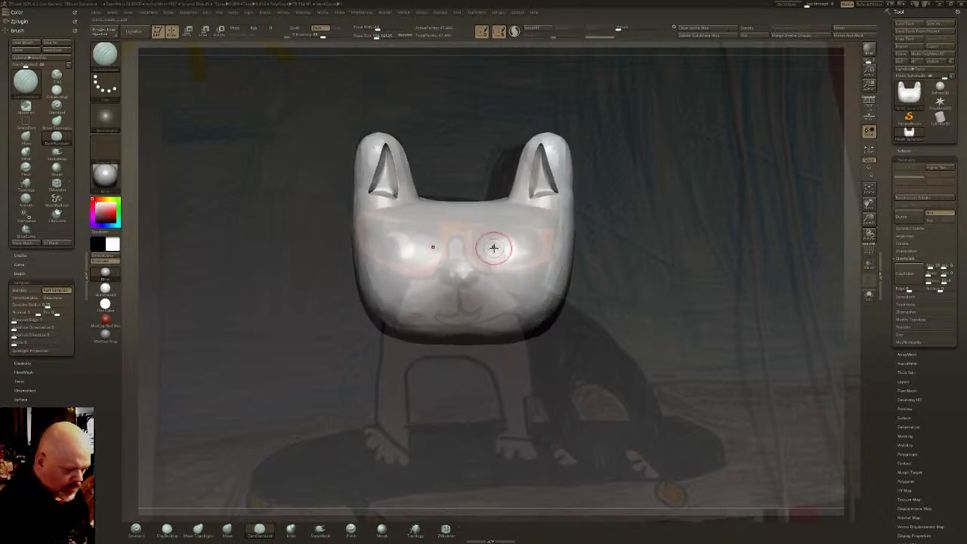
left_click(200, 535)
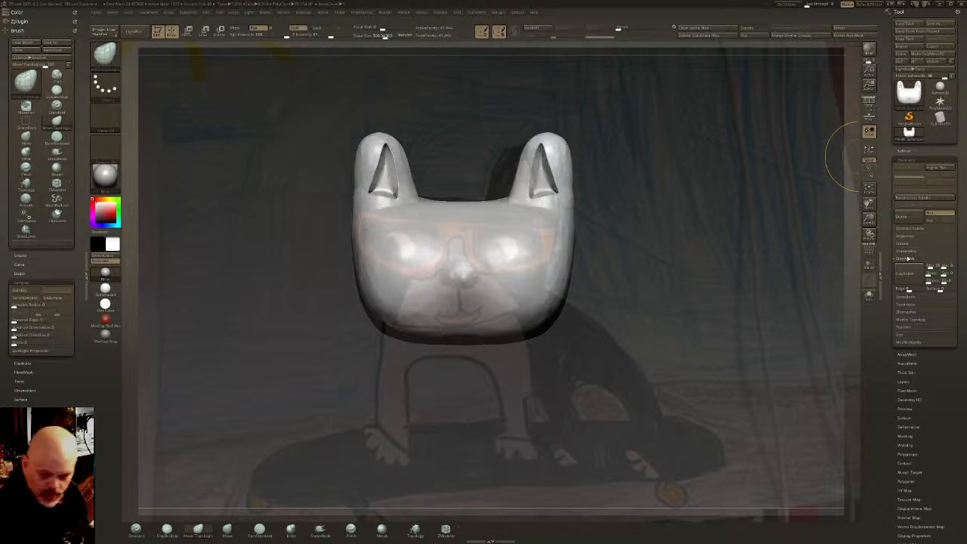
left_click(905, 297)
left_click_drag(907, 291, 911, 290)
left_click_drag(723, 311, 734, 294, "ctrl")
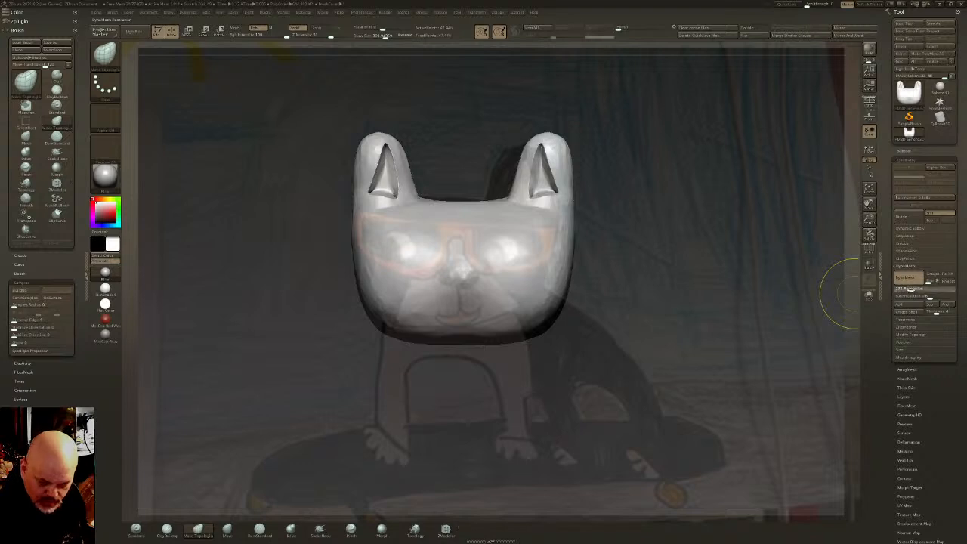
left_click_drag(703, 341, 686, 310, "ctrl")
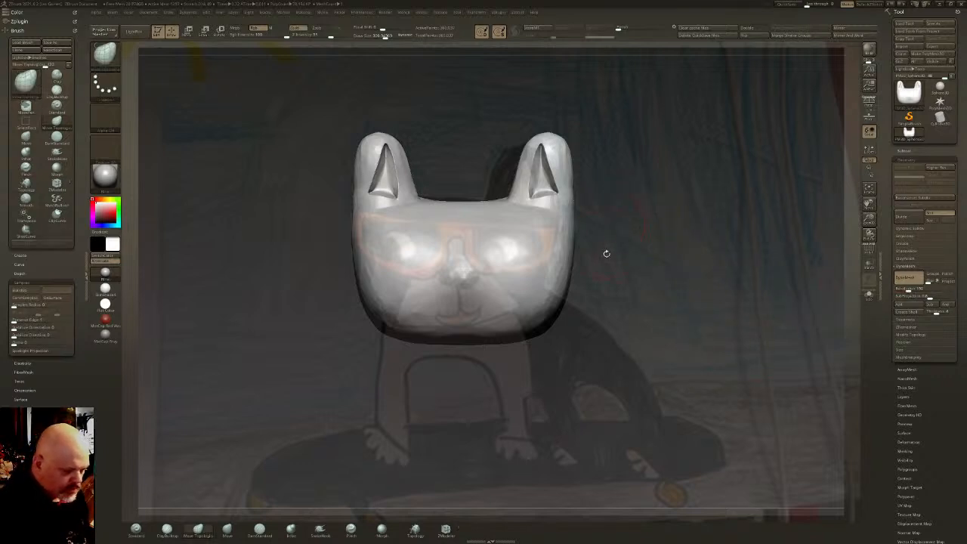
left_click(915, 258)
left_click(909, 273)
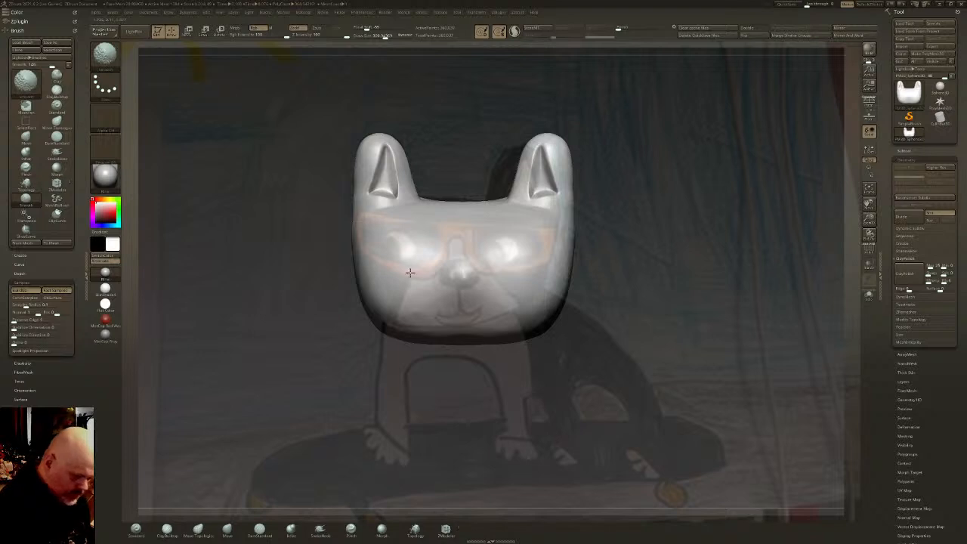
Adjust the outlines of the ears and the sides of the head to the drawing with the Move Topological brush
key("b")
key("m")
key("t")
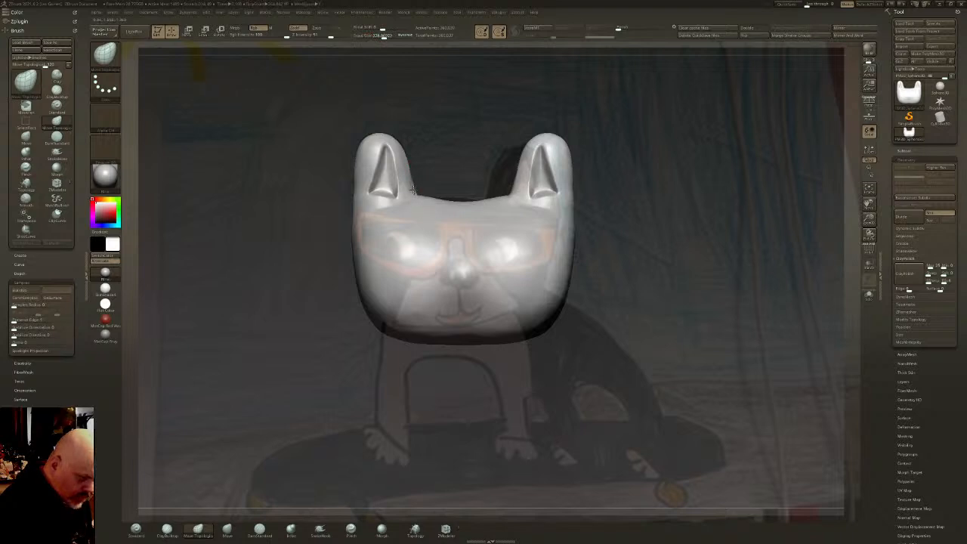
left_click_drag(410, 190, 406, 165)
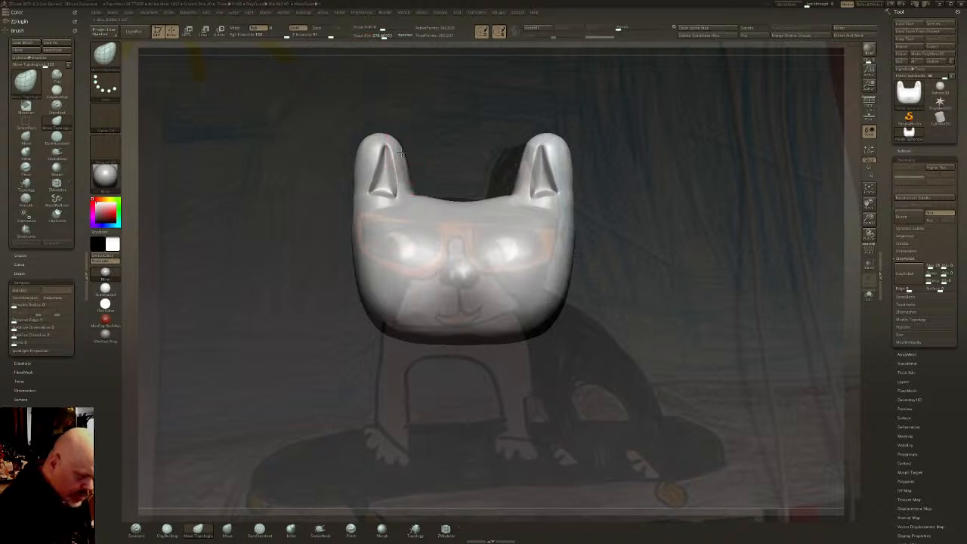
left_click_drag(354, 209, 361, 212)
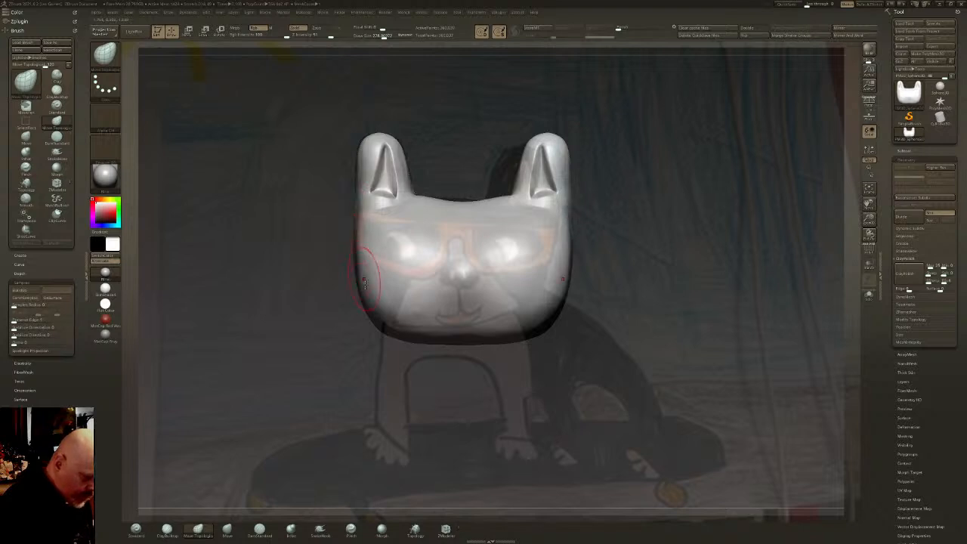
left_click(391, 36)
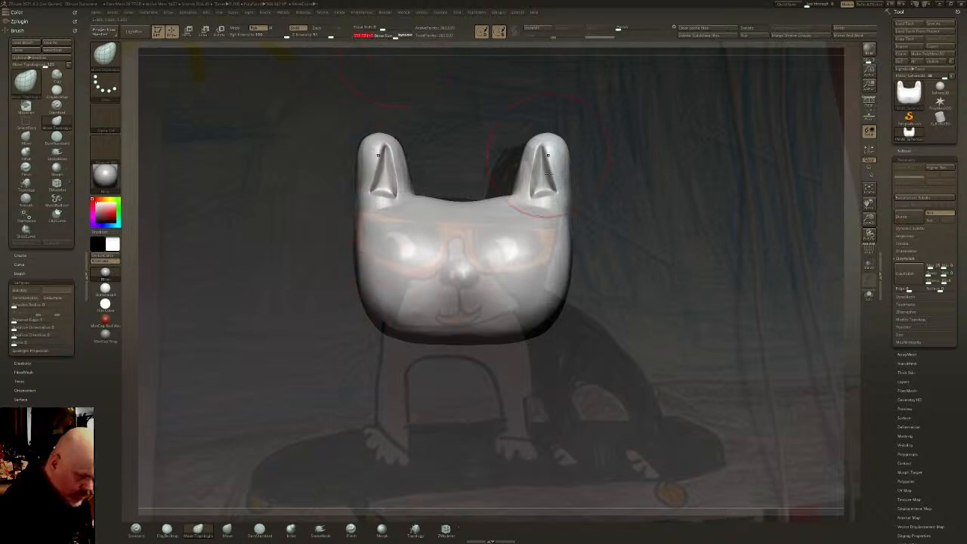
left_click_drag(388, 333, 386, 325)
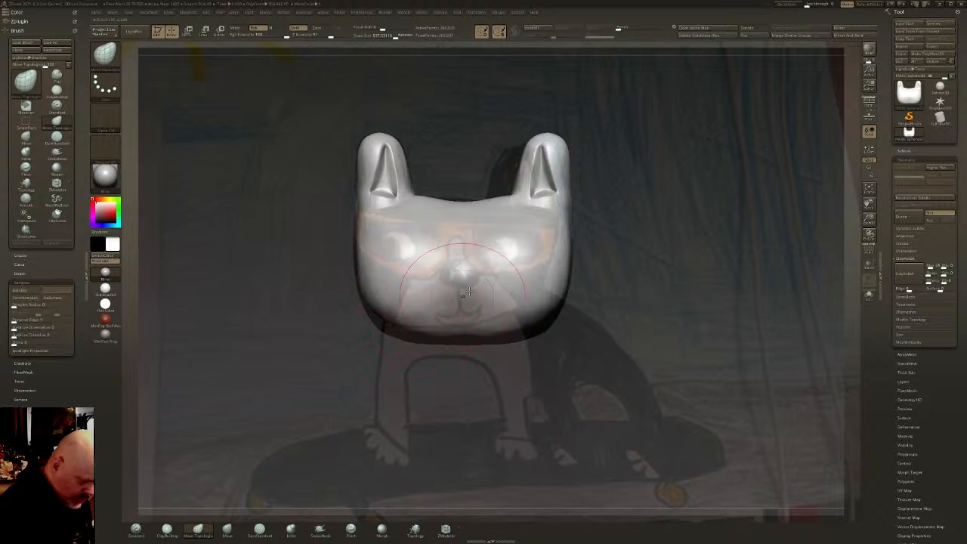
key("ctrl+z")
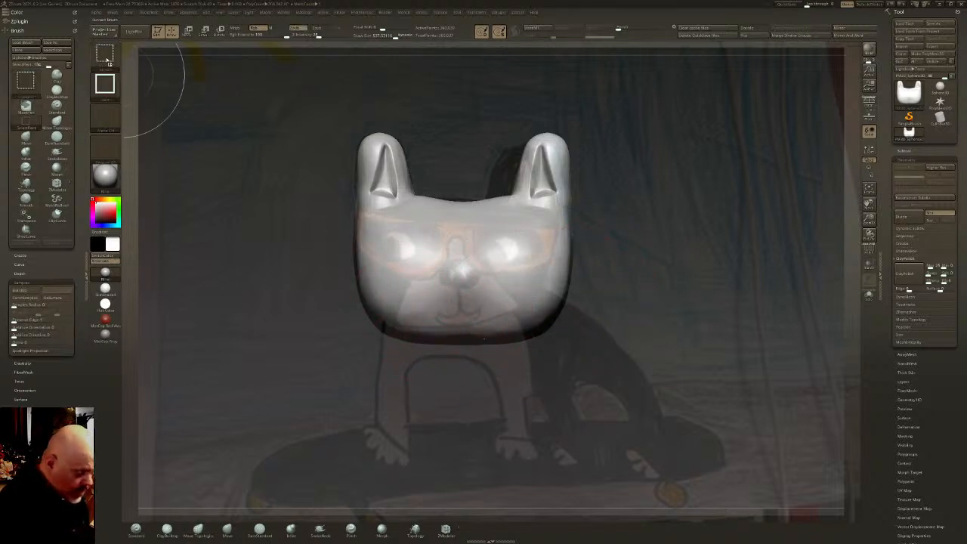
Clip the excess chin and lower cheeks along the drawing's jawline with the ClipCurve brush
left_click(105, 53, "ctrl+shift")
left_click(300, 93)
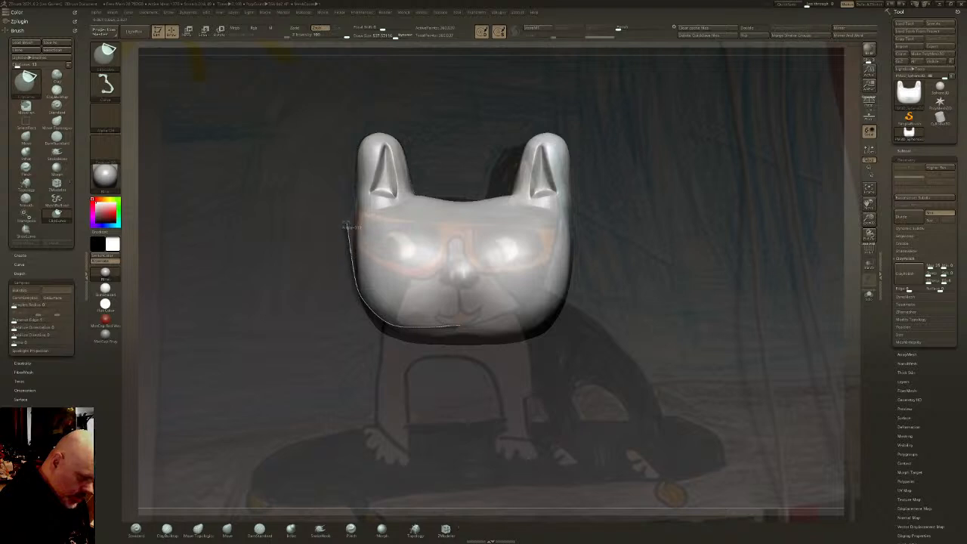
left_click_drag(458, 326, 567, 302, "ctrl+shift")
key("ctrl+shift")
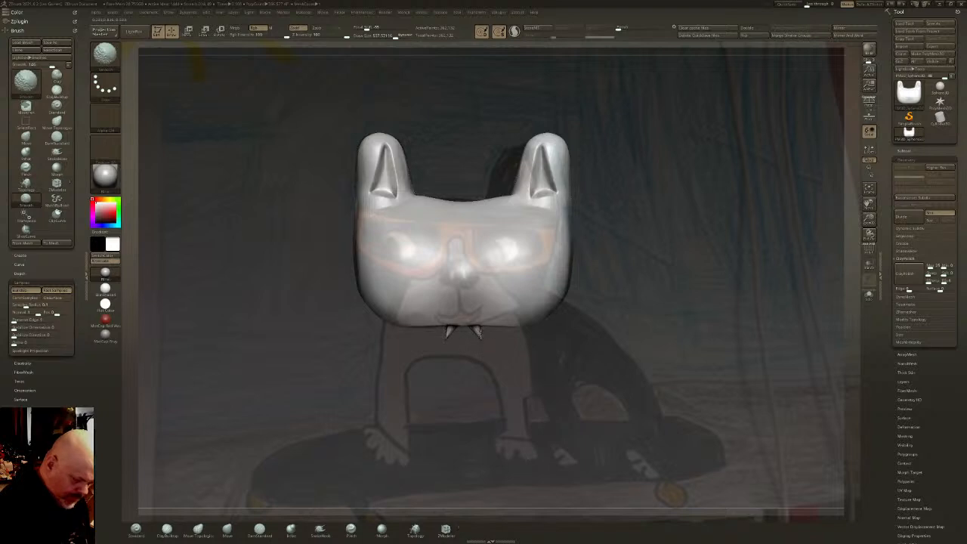
key("ctrl+shift")
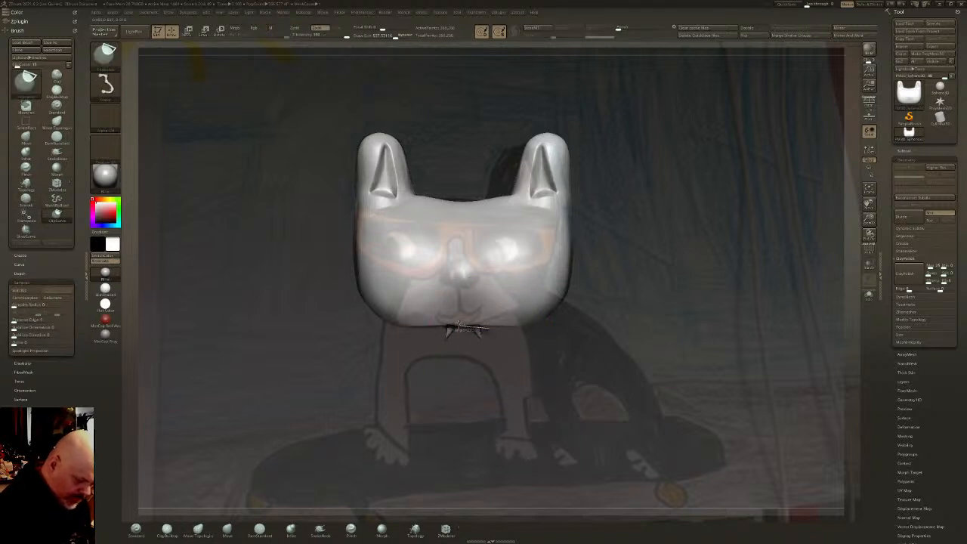
key("ctrl+shift")
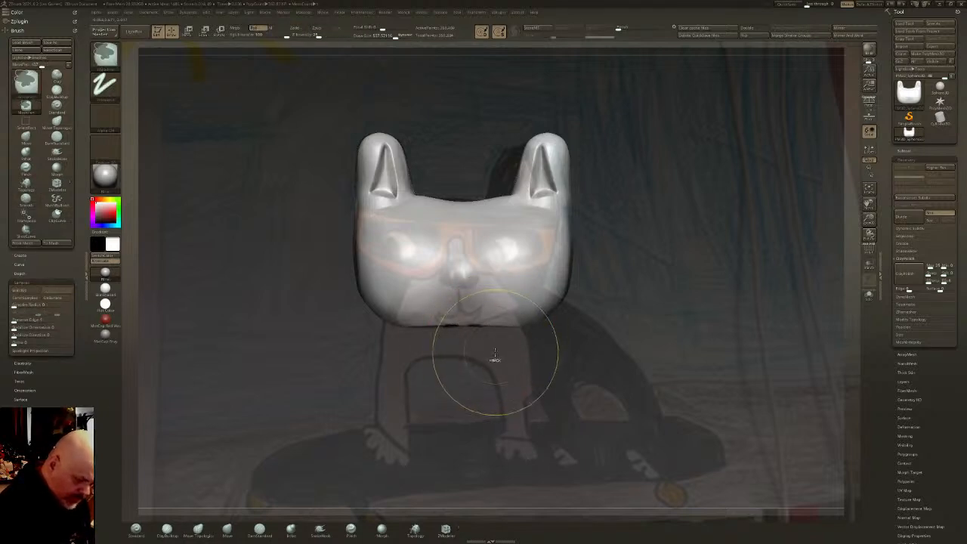
key("ctrl+z")
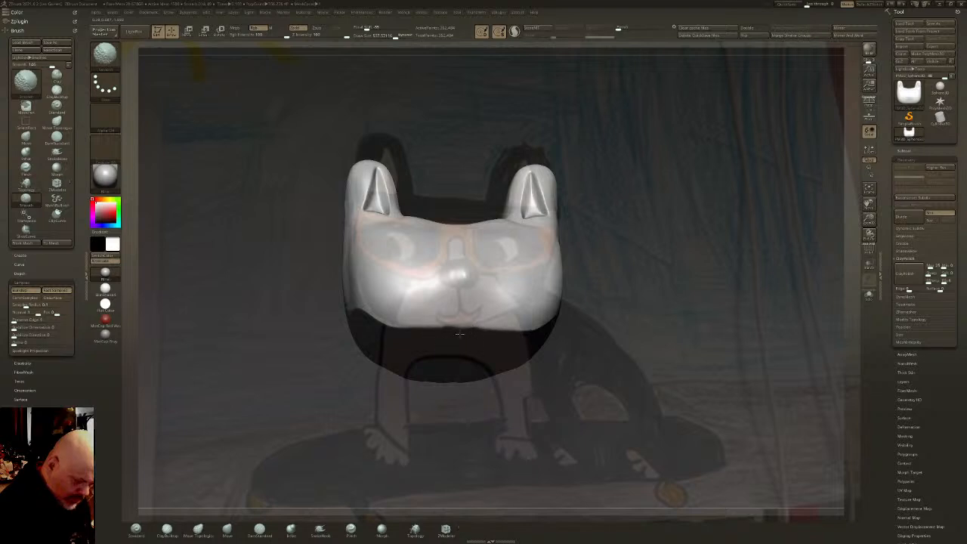
key("ctrl+z")
key("ctrl+z")
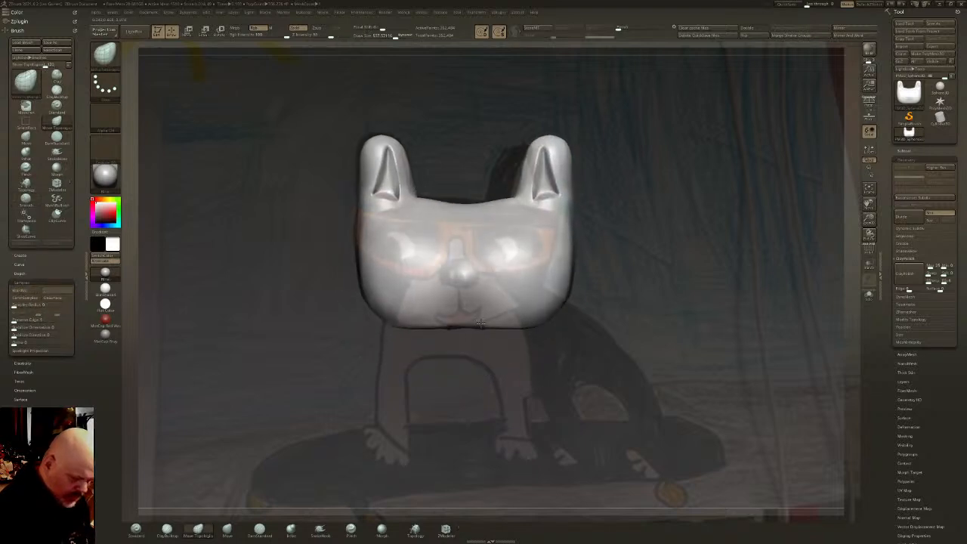
Hide the reference drawing and remesh the clipped head with DynaMesh
mouse_move(387, 319)
right_mouse_down()
mouse_move(416, 301)
mouse_move(463, 302)
right_mouse_up()
mouse_move(347, 297)
right_mouse_down()
mouse_move(302, 297)
mouse_move(387, 313)
mouse_move(498, 302)
right_mouse_up()
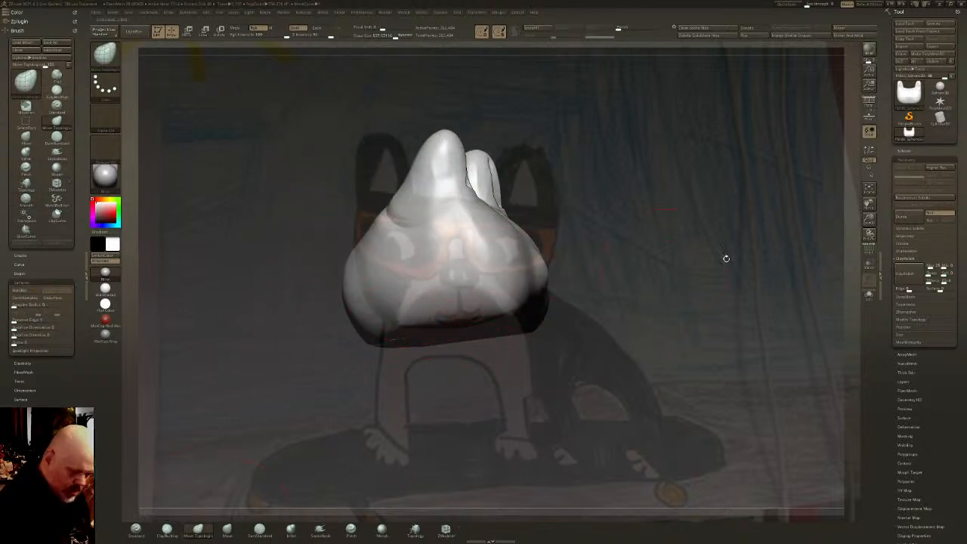
key("shift+z")
mouse_move(591, 362)
right_mouse_down()
mouse_move(514, 329)
mouse_move(592, 269)
mouse_move(511, 347)
right_mouse_up()
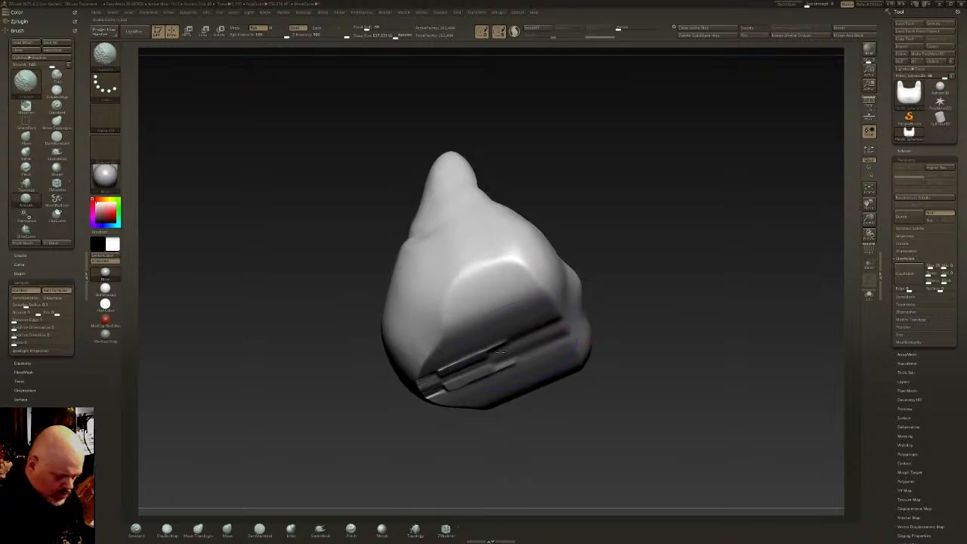
left_click_drag(479, 367, 444, 382, "shift")
left_click_drag(643, 330, 661, 352, "ctrl")
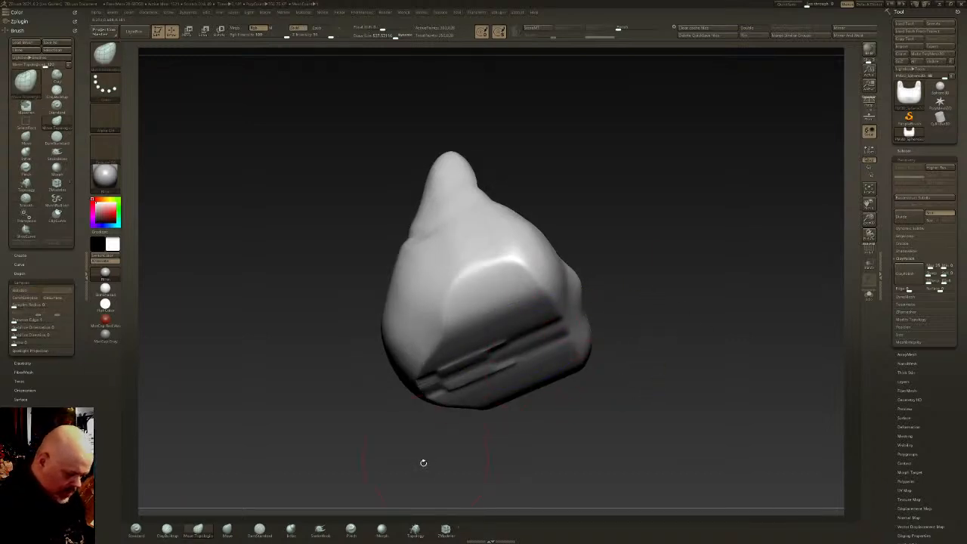
Smooth the stepped ridges and hard edges on the underside of the head
mouse_move(484, 355)
left_mouse_down("shift")
mouse_move(445, 382)
mouse_move(410, 367)
left_mouse_up("shift")
left_click_drag(424, 289, 433, 334, "shift")
right_click_drag(447, 387, 484, 370)
left_click_drag(434, 346, 378, 343, "shift")
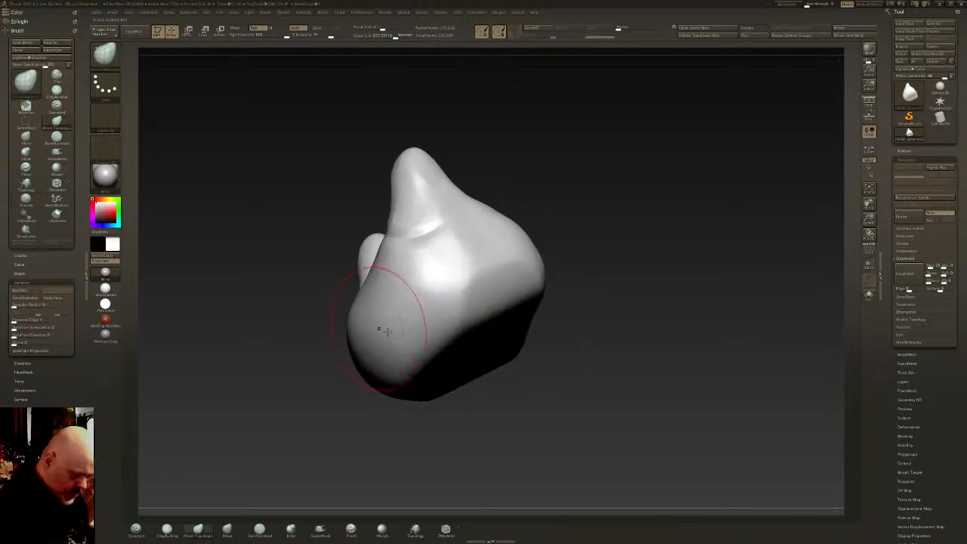
Smooth the back of the head and the creases behind the ears, using a smaller brush around the ear base
right_click_drag(377, 327, 357, 294)
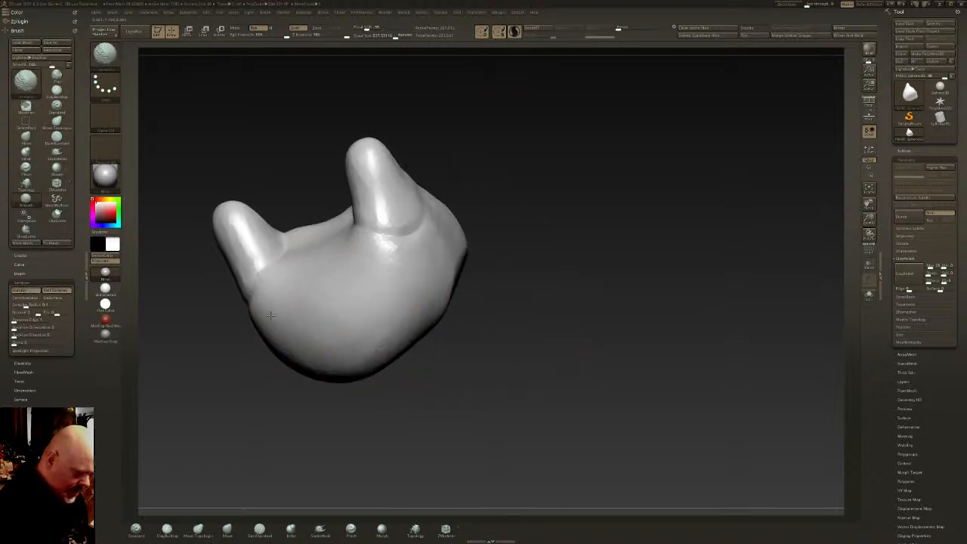
mouse_move(393, 259)
left_mouse_down("shift")
mouse_move(415, 270)
mouse_move(331, 345)
left_mouse_up("shift")
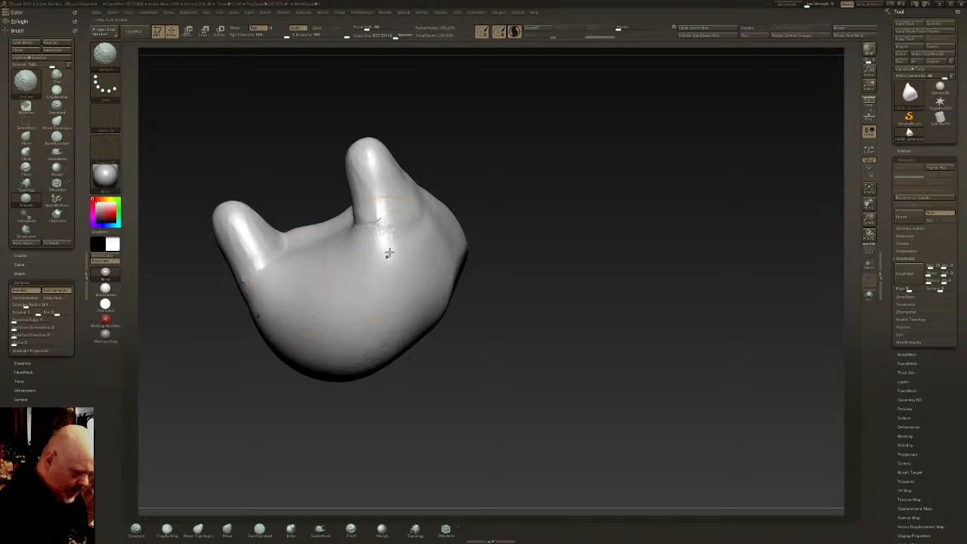
left_click(386, 36)
left_click_drag(387, 169, 389, 204, "shift")
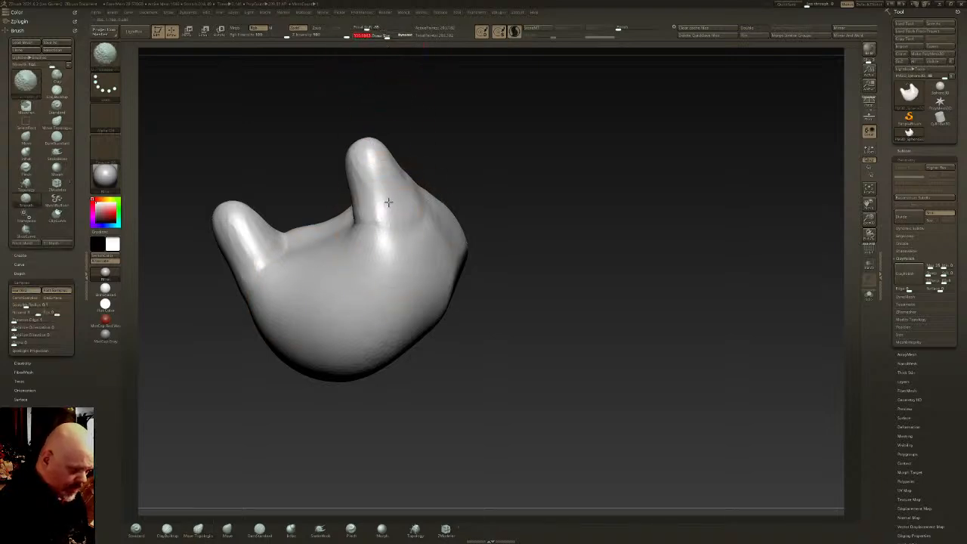
right_click_drag(427, 243, 414, 253)
mouse_move(415, 253)
left_mouse_down("shift")
mouse_move(467, 274)
mouse_move(441, 349)
left_mouse_up("shift")
Reshape the back and lower sides of the head into a rounder form with an enlarged Move Topological brush
mouse_move(499, 322)
right_mouse_down()
mouse_move(547, 331)
mouse_move(539, 316)
right_mouse_up()
right_click_drag(665, 306, 534, 298)
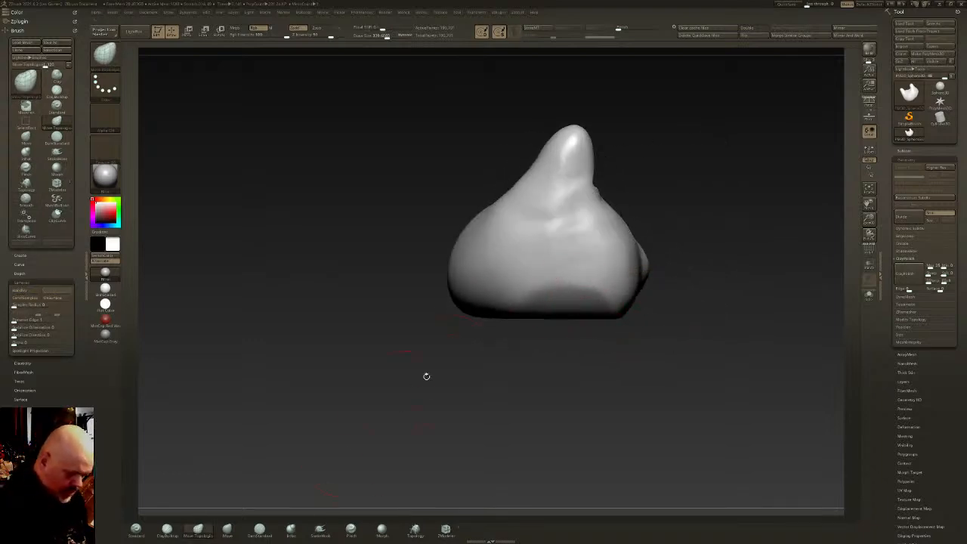
left_click_drag(385, 36, 394, 37)
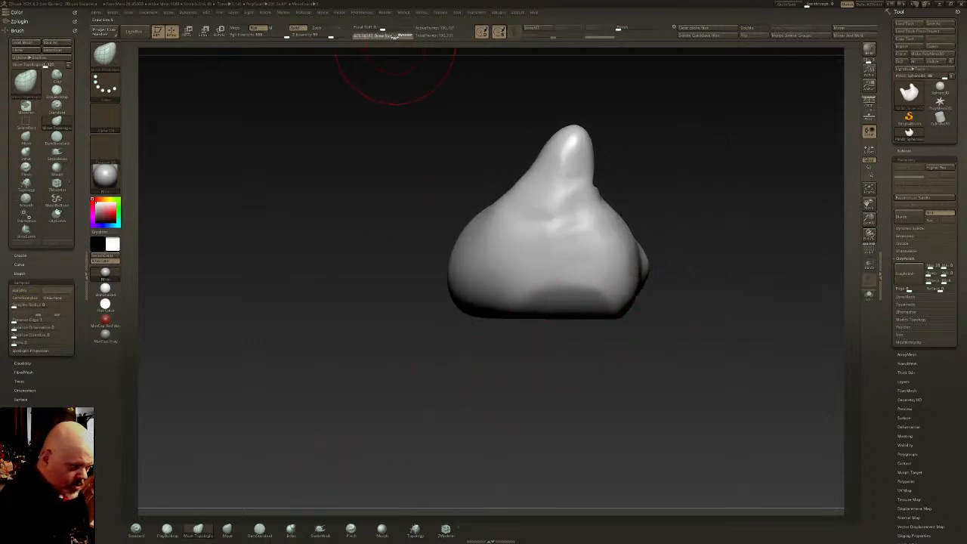
right_click_drag(452, 260, 490, 247)
mouse_move(457, 294)
left_mouse_down()
mouse_move(461, 229)
mouse_move(470, 272)
mouse_move(460, 249)
mouse_move(526, 272)
left_mouse_up()
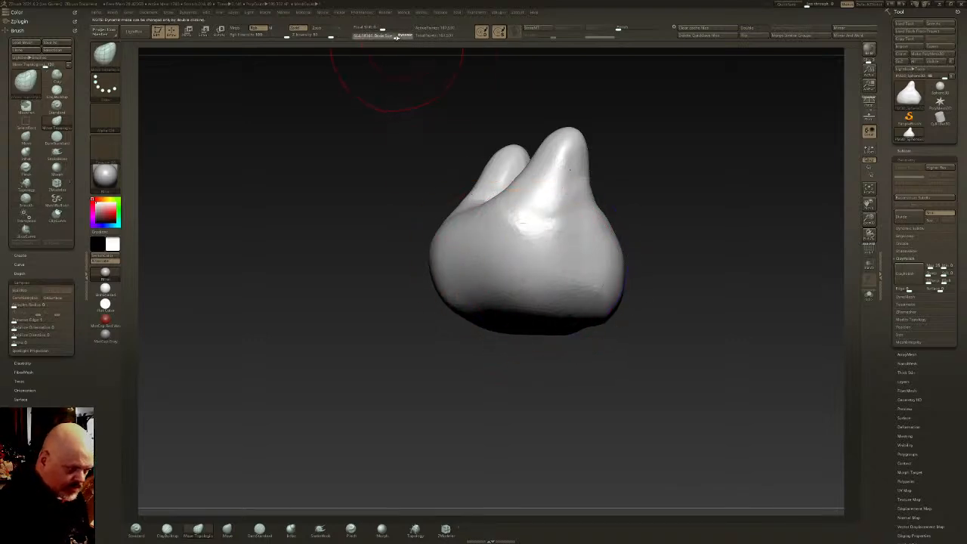
left_click_drag(420, 325, 528, 250)
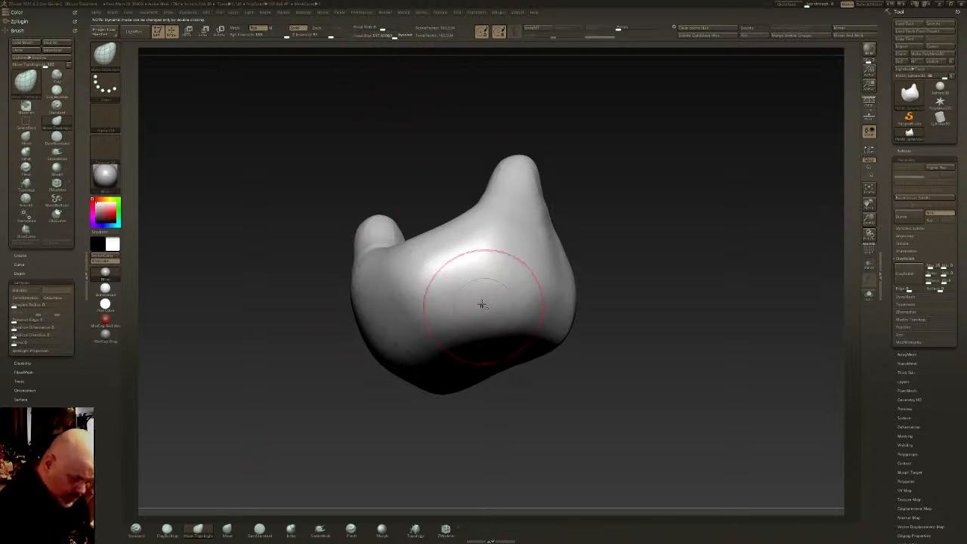
right_click_drag(490, 276, 499, 289)
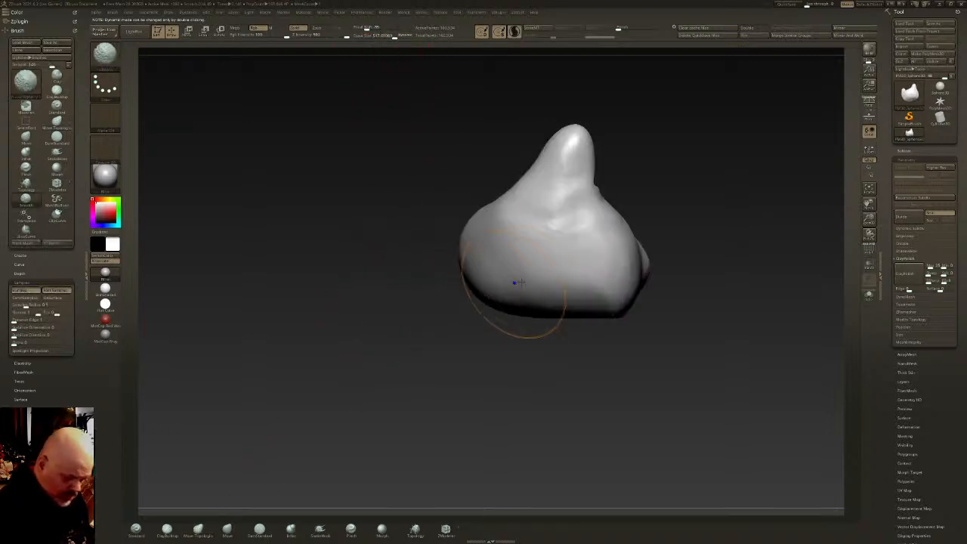
Smooth the cheeks and lower front edges of the head into soft, rounded surfaces
mouse_move(569, 267)
right_mouse_down()
mouse_move(686, 275)
mouse_move(559, 292)
right_mouse_up()
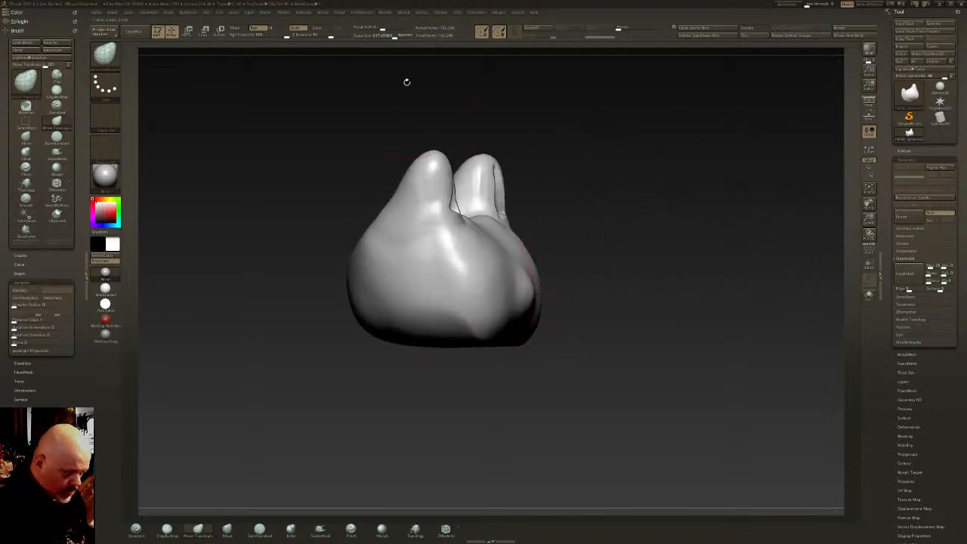
left_click_drag(389, 36, 385, 36)
right_click_drag(468, 265, 475, 251)
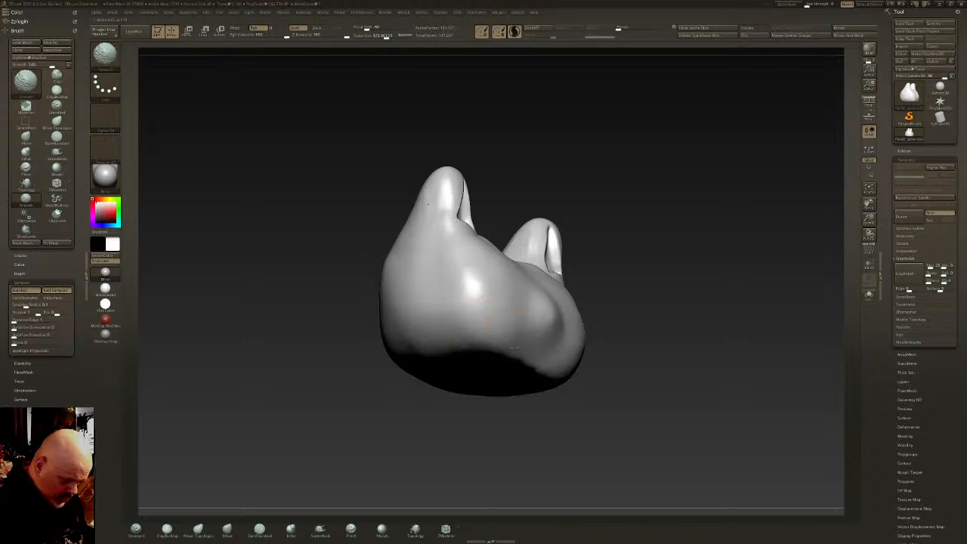
right_click_drag(490, 330, 505, 347, "shift")
mouse_move(453, 283)
right_mouse_down()
mouse_move(486, 277)
mouse_move(476, 284)
right_mouse_up()
right_click_drag(629, 330, 551, 335)
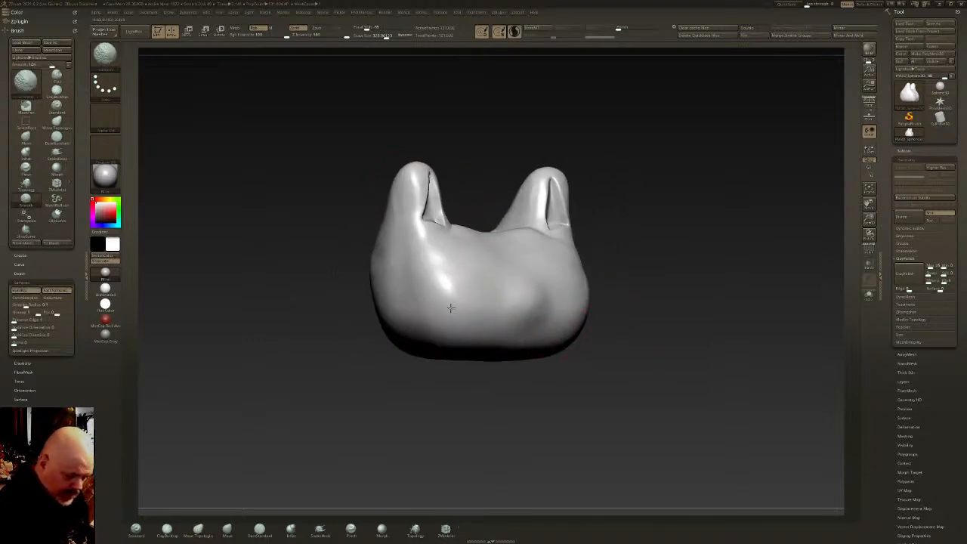
mouse_move(476, 300)
right_mouse_down("shift")
mouse_move(571, 292)
mouse_move(571, 303)
right_mouse_up("shift")
Reduce the brush size and smooth the creases where the backs of the ears meet the head
left_click_drag(387, 36, 385, 36)
right_click_drag(474, 157, 490, 203)
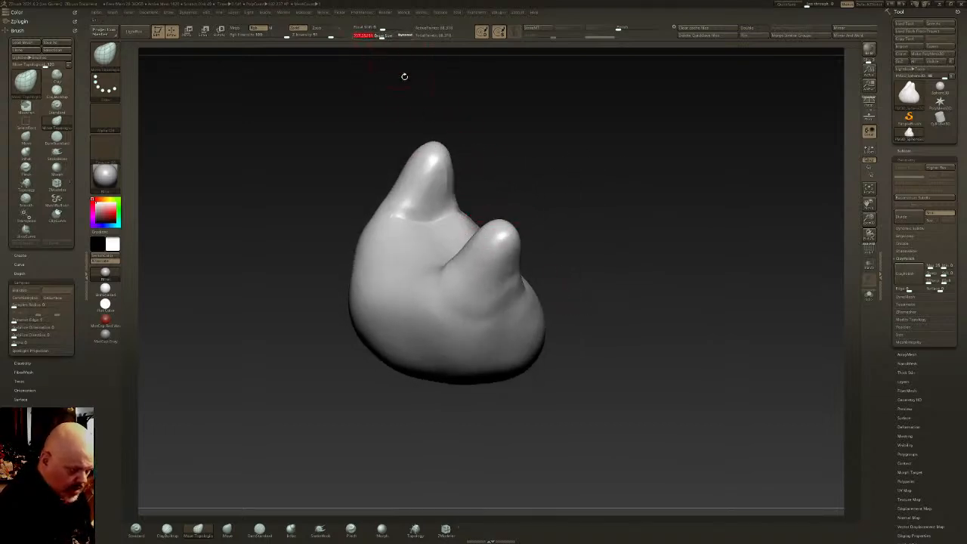
key("shift")
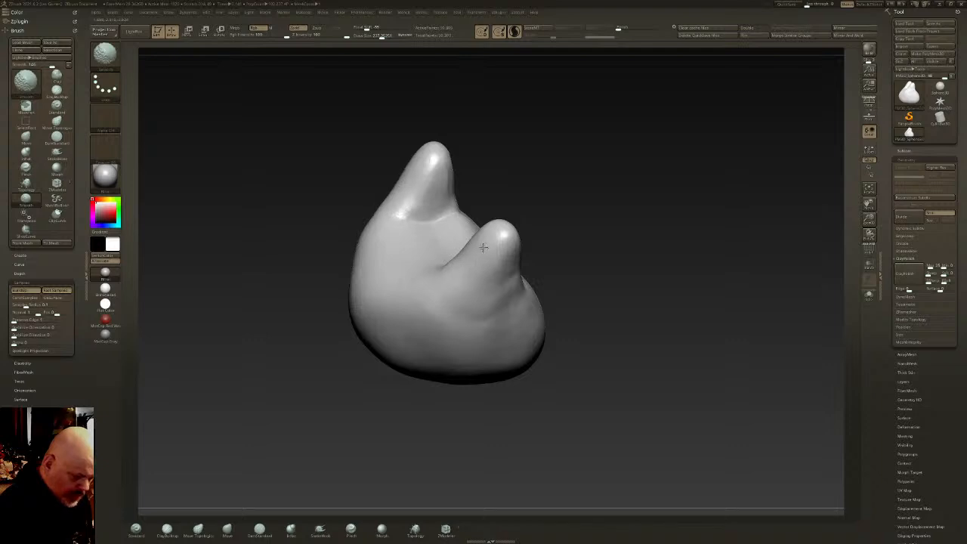
mouse_move(445, 292)
left_mouse_down("shift")
mouse_move(488, 236)
mouse_move(452, 277)
left_mouse_up("shift")
left_click_drag(428, 189, 415, 205, "shift")
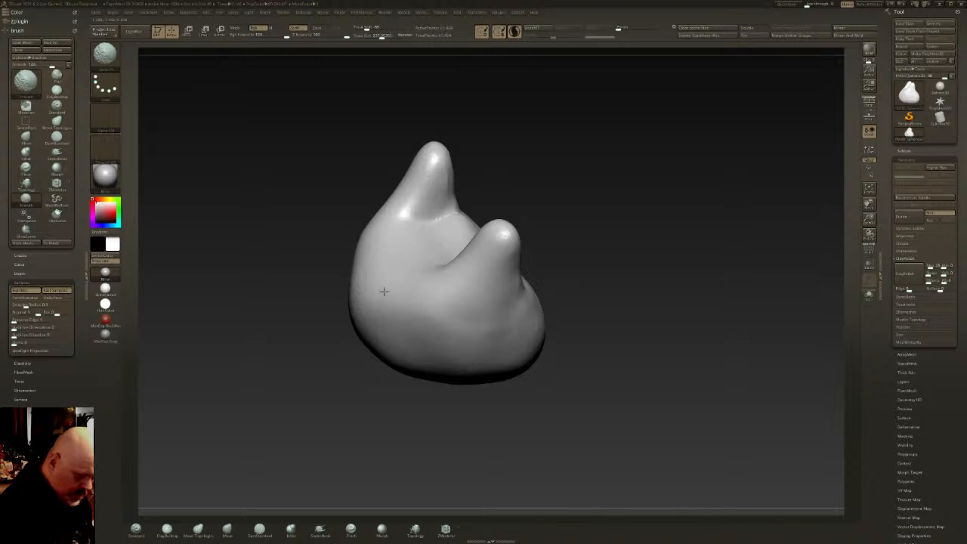
Show the reference drawing again and line up the front view of the head with it
mouse_move(479, 339)
right_mouse_down()
mouse_move(479, 315)
mouse_move(501, 340)
mouse_move(525, 340)
right_mouse_up()
mouse_move(689, 345)
right_mouse_down("alt")
mouse_move(565, 330)
mouse_move(557, 318)
mouse_move(567, 290)
right_mouse_up("alt")
key("shift+z")
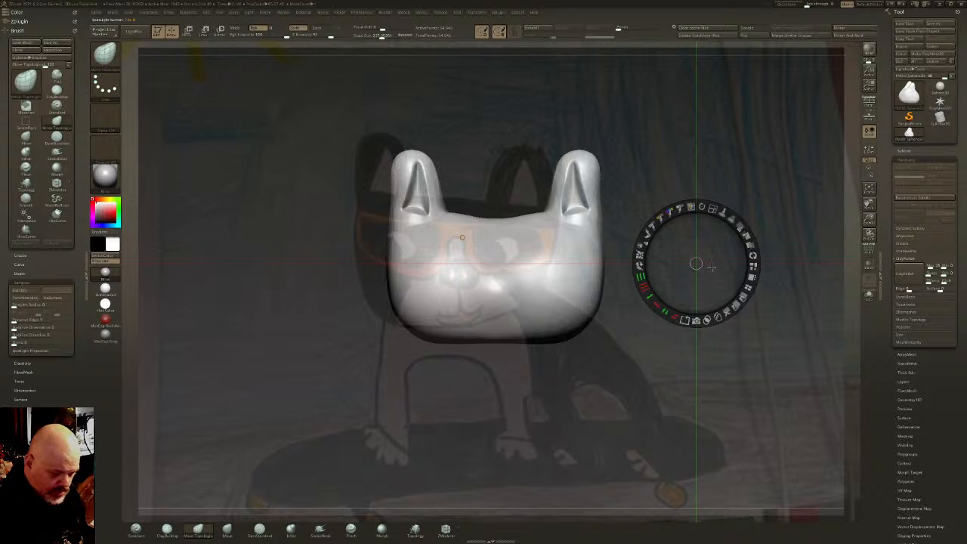
key("z")
mouse_move(567, 279)
right_mouse_down()
mouse_move(538, 278)
mouse_move(567, 277)
mouse_move(524, 257)
right_mouse_up()
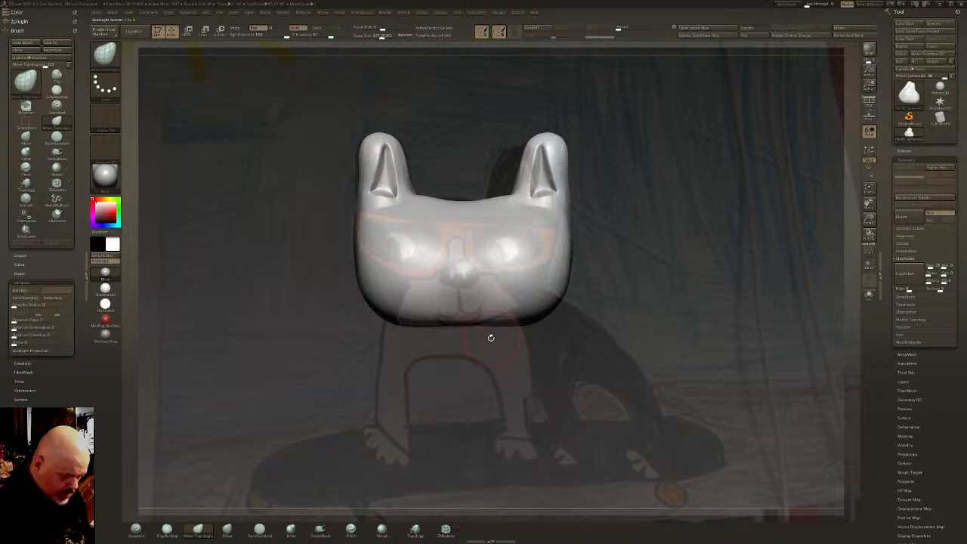
Slice the triangular muzzle area into its own polygroup along the drawing's markings with SliceCurve, and display the polygroup colours
key("b")
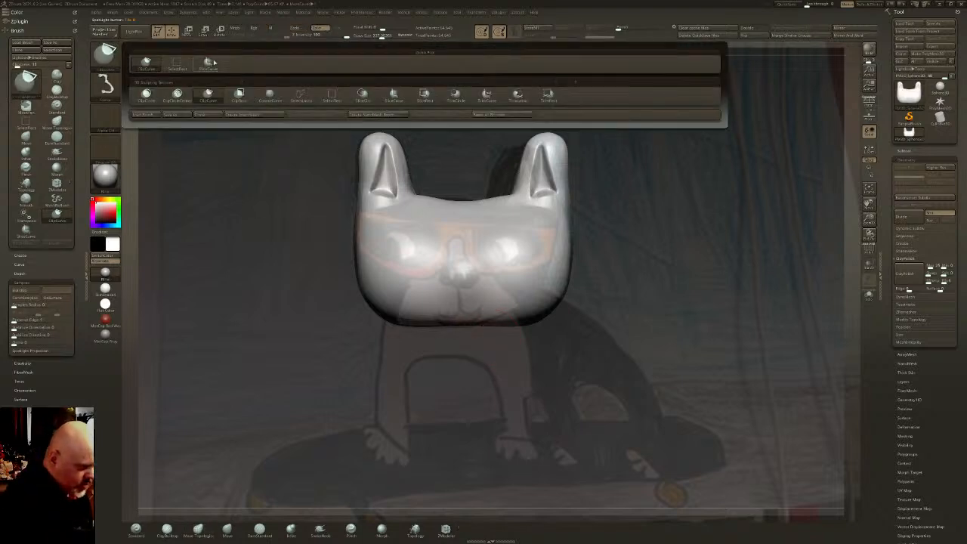
left_click(208, 62)
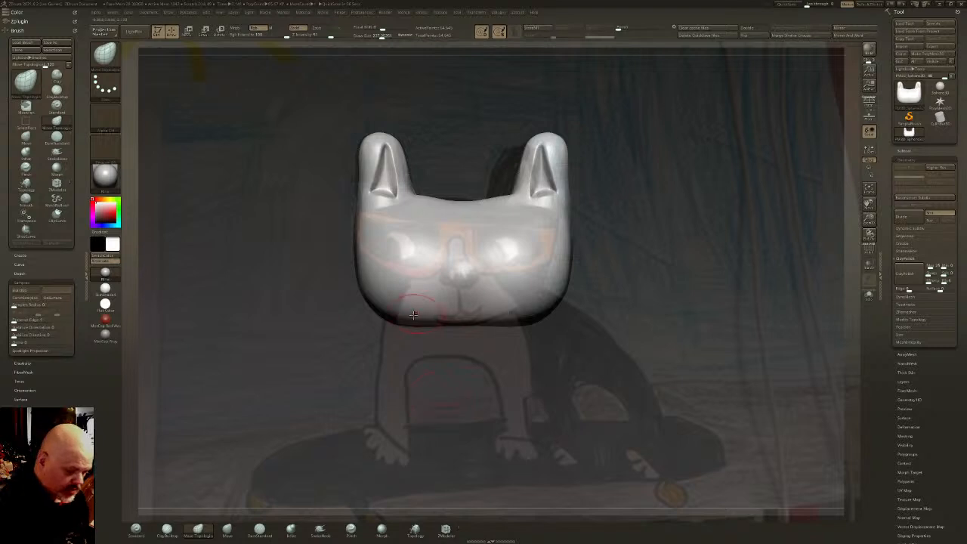
key("shift")
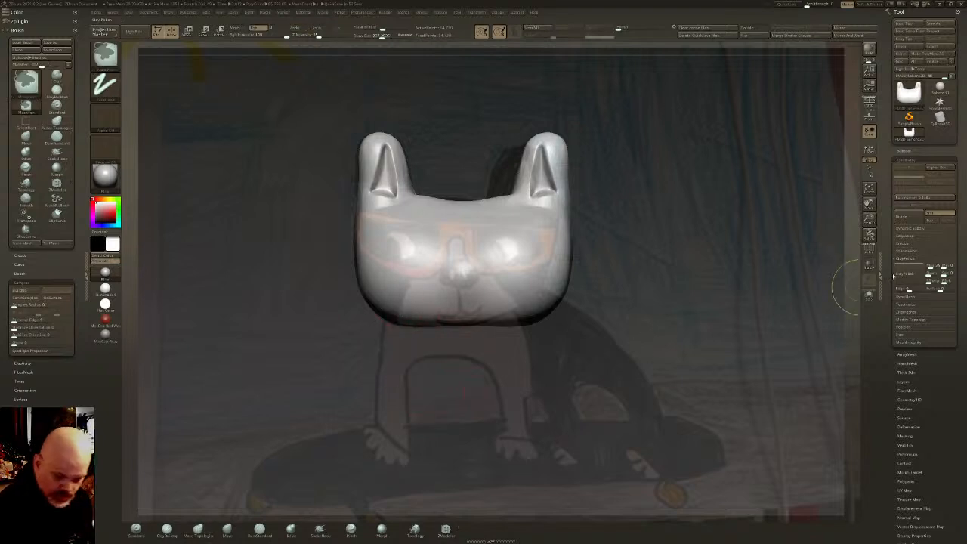
left_click(869, 247)
mouse_move(398, 349)
left_mouse_down("ctrl+shift")
mouse_move(407, 287)
mouse_move(458, 236)
mouse_move(481, 227)
mouse_move(606, 225)
left_mouse_up("ctrl+shift")
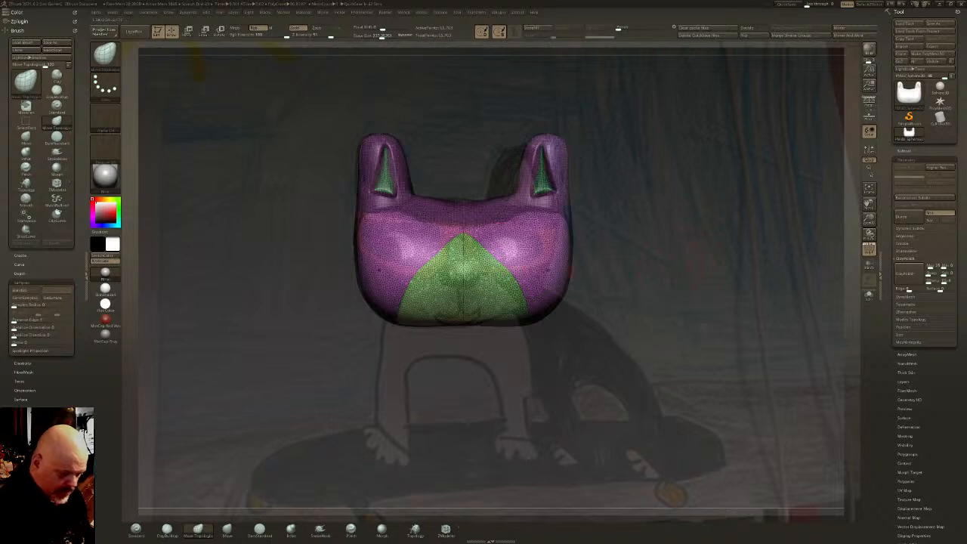
key("shift+f")
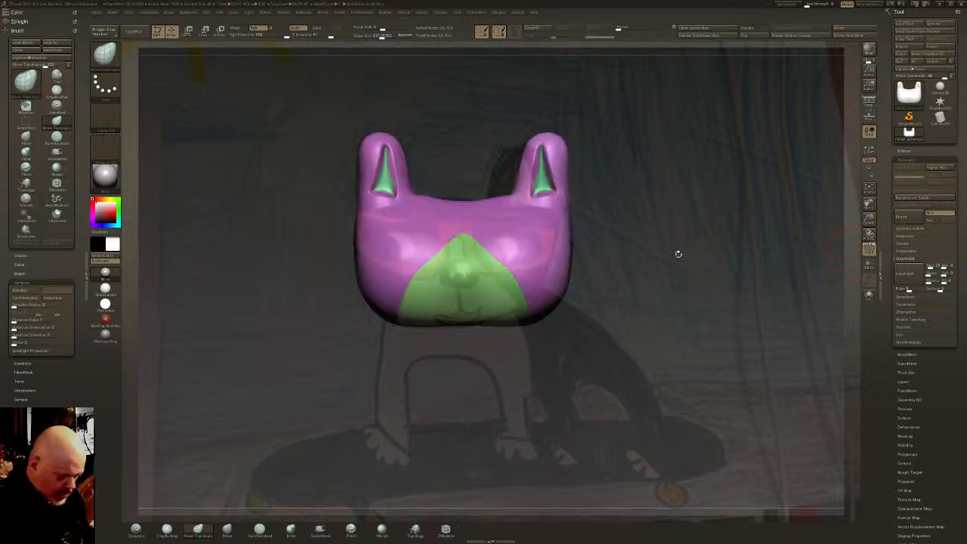
Slice a circle over one eye with SliceCirc, give it its own polygroup, and mirror it to the other side
key("b")
key("m")
key("v")
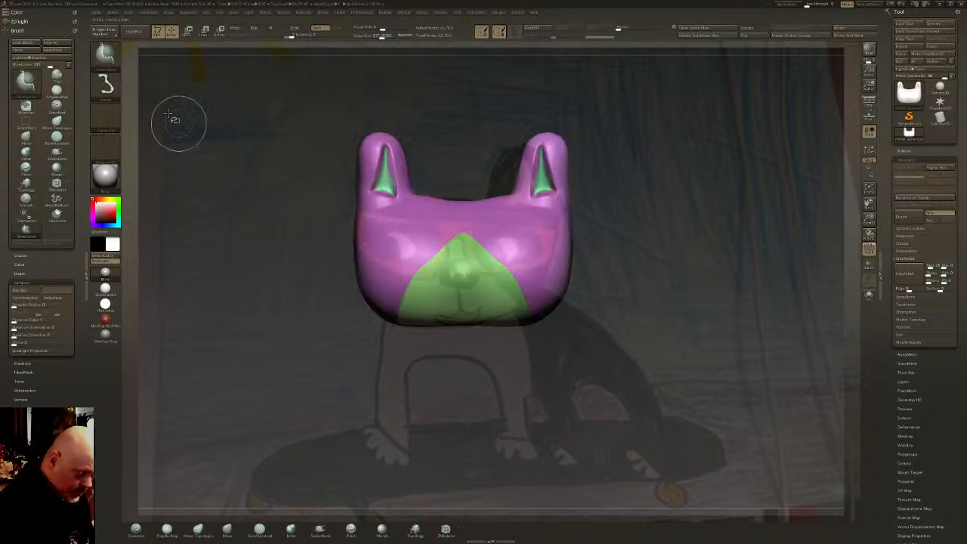
key("b")
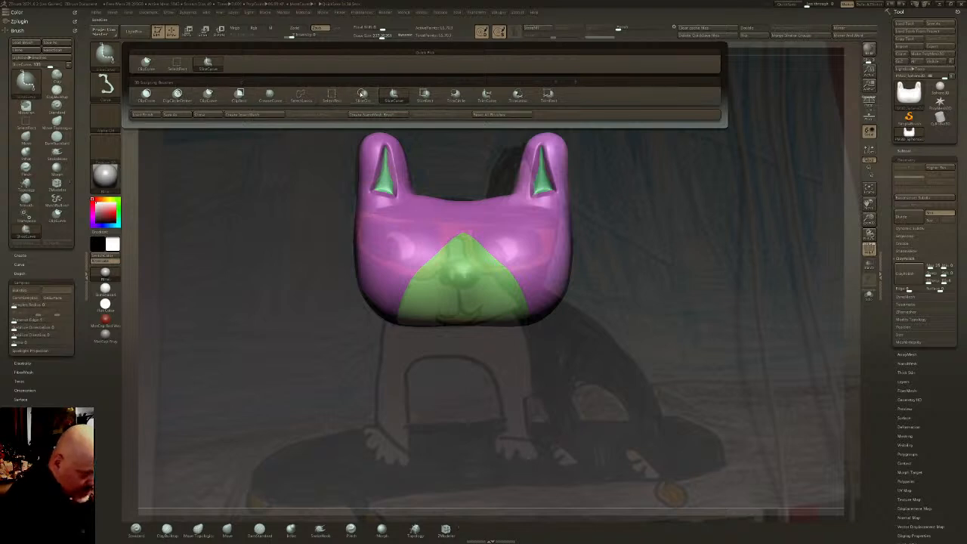
left_click(361, 94)
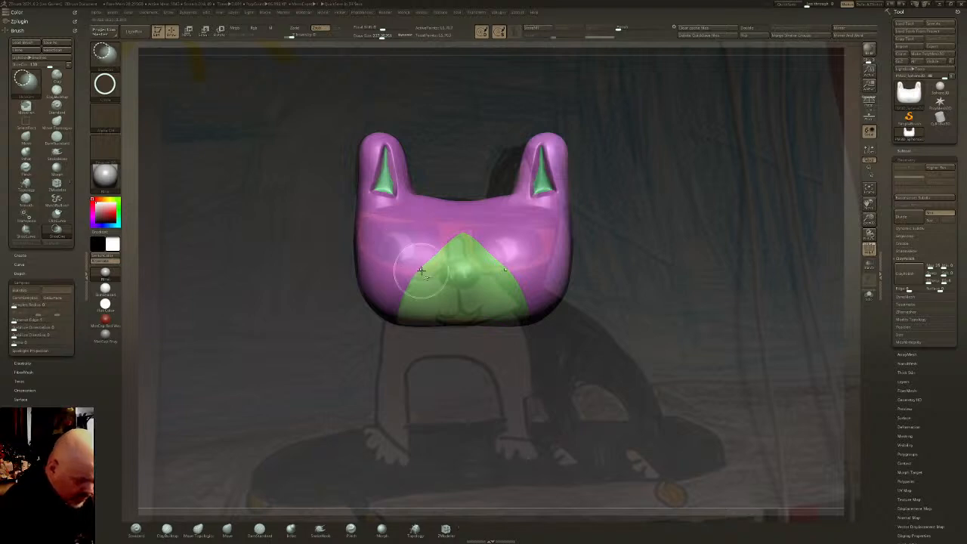
left_click(413, 248, "ctrl+shift")
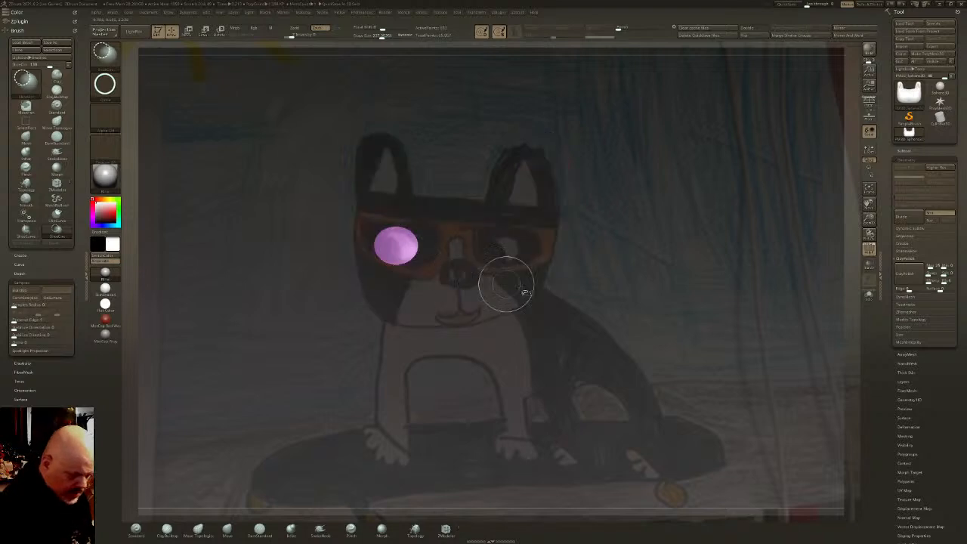
key("ctrl+w")
left_click(670, 309, "ctrl+shift")
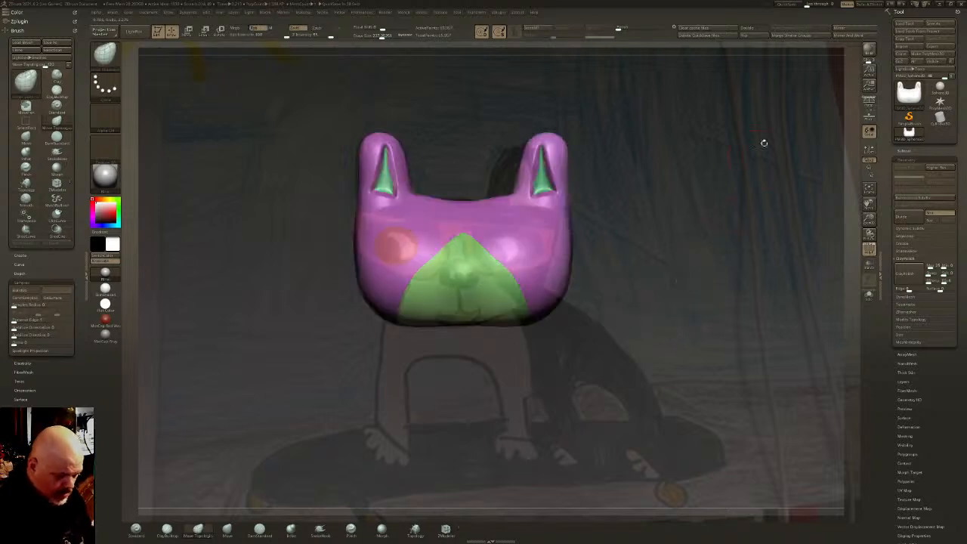
left_click(855, 37)
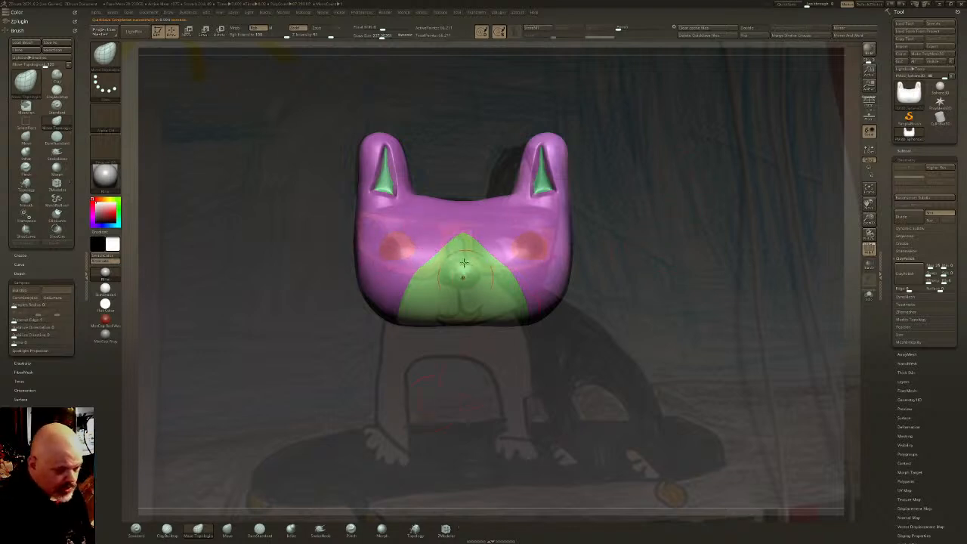
Separate the front eye circles from the circles cut through the back of the head, and regroup the back ones with the head
right_click_drag(465, 270, 534, 273)
left_click(105, 53, "ctrl+shift")
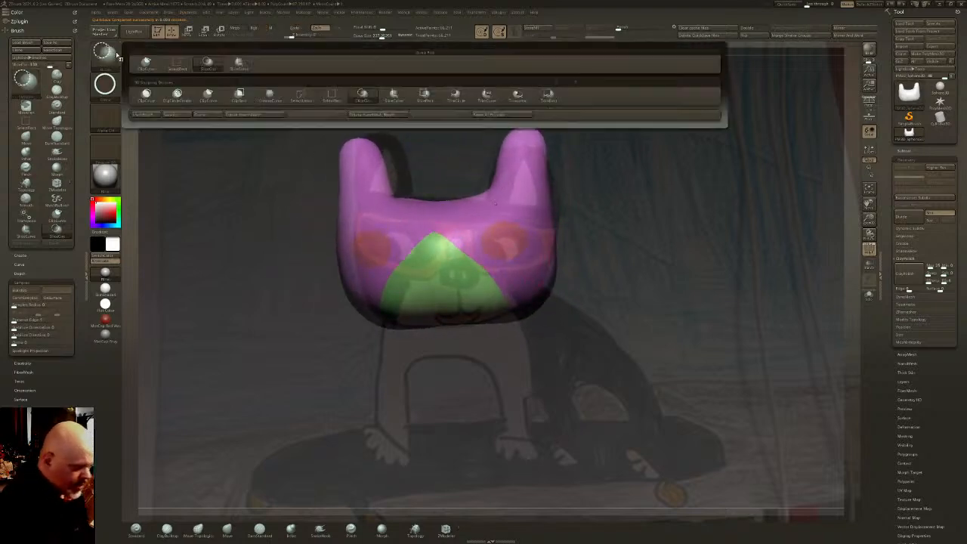
left_click(506, 239, "ctrl+shift")
right_click_drag(509, 240, 576, 246)
left_click_drag(537, 147, 478, 262, "ctrl+shift")
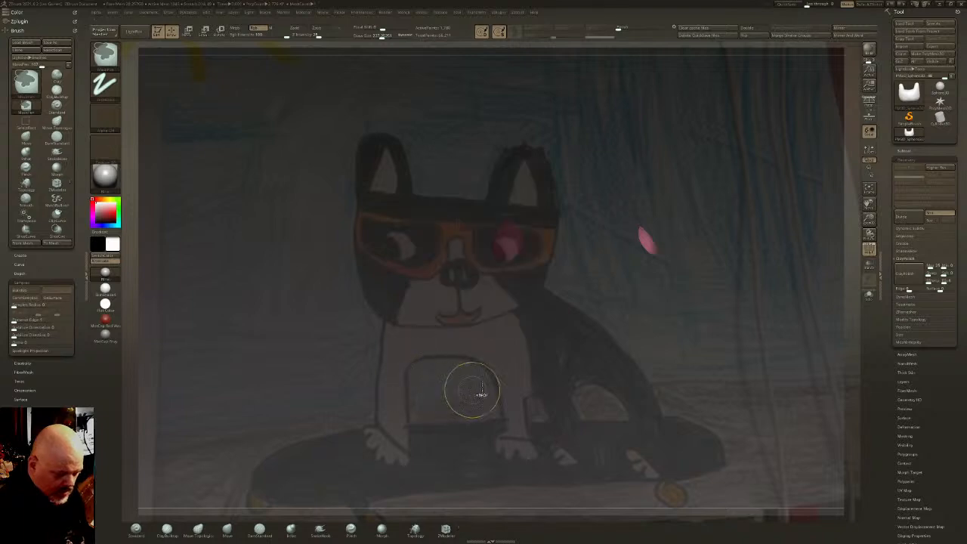
left_click(650, 243, "ctrl+shift")
left_click_drag(724, 219, 686, 240, "ctrl+shift")
left_click(563, 244, "ctrl+shift")
left_click_drag(688, 182, 656, 214, "ctrl+shift")
key("ctrl+w")
left_click(695, 273, "ctrl+shift")
mouse_move(663, 280)
right_mouse_down()
mouse_move(624, 286)
mouse_move(746, 294)
mouse_move(584, 293)
mouse_move(572, 282)
mouse_move(378, 309)
mouse_move(454, 320)
mouse_move(513, 264)
mouse_move(528, 219)
mouse_move(479, 295)
right_mouse_up()
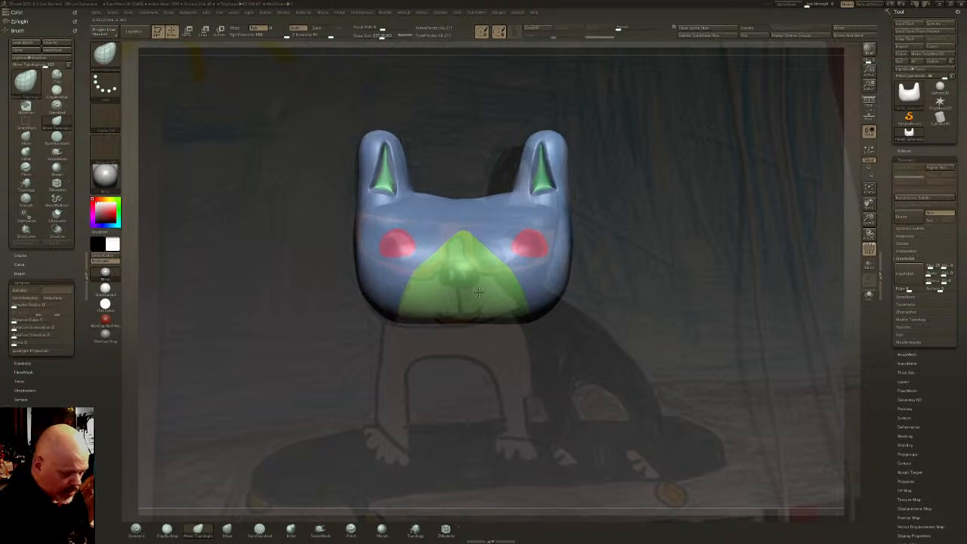
Check the head against the drawing, hide the drawing, and pull the muzzle forward from the face with the Move Topological brush
mouse_move(479, 295)
left_mouse_down()
mouse_move(454, 260)
mouse_move(465, 257)
left_mouse_up()
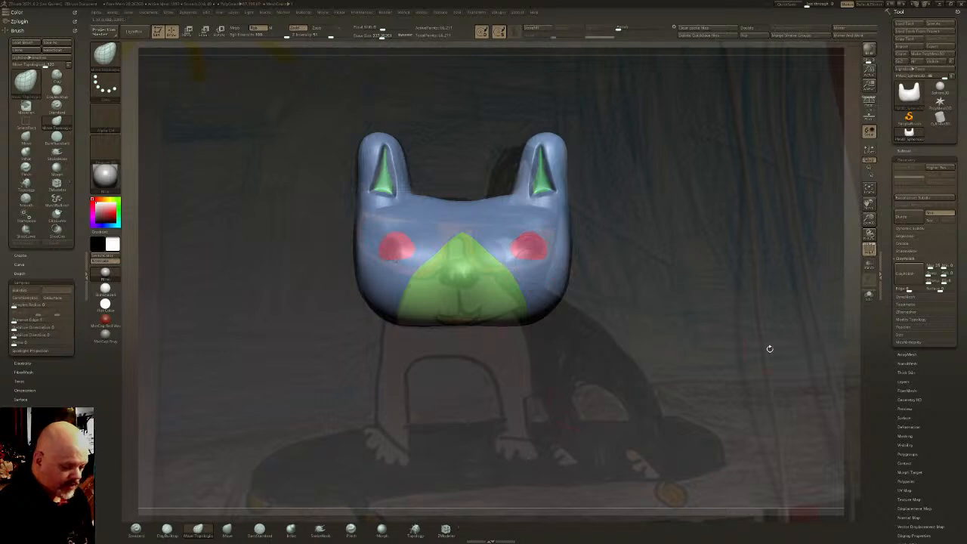
mouse_move(631, 367)
left_mouse_down()
mouse_move(601, 355)
mouse_move(578, 266)
mouse_move(641, 300)
mouse_move(624, 275)
mouse_move(607, 276)
mouse_move(664, 272)
mouse_move(537, 297)
mouse_move(621, 306)
mouse_move(595, 298)
left_mouse_up()
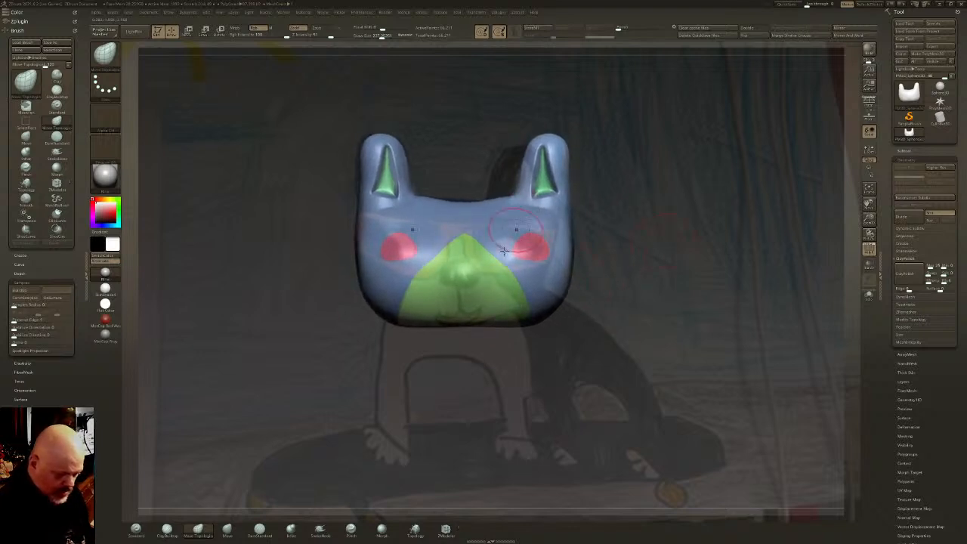
key("ctrl")
left_click_drag(621, 382, 509, 344)
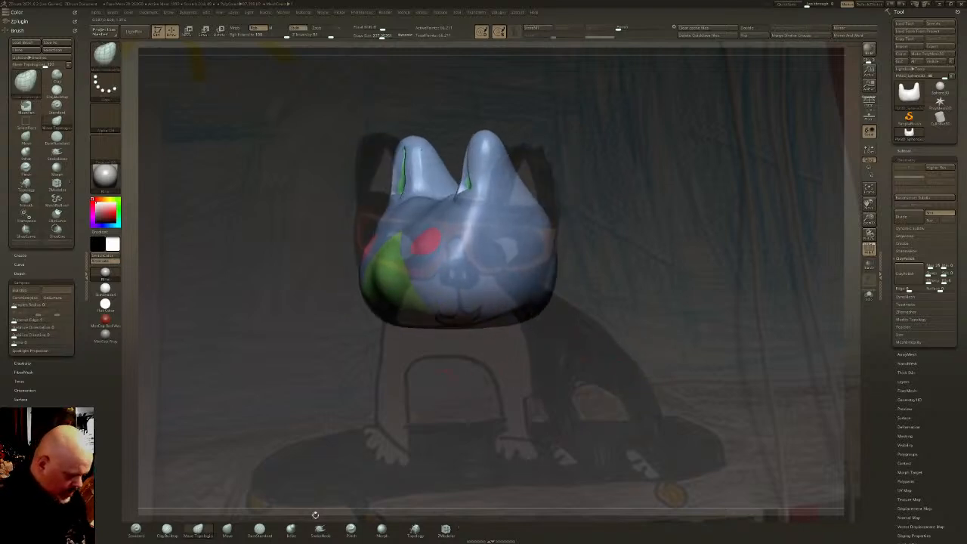
key("shift+z")
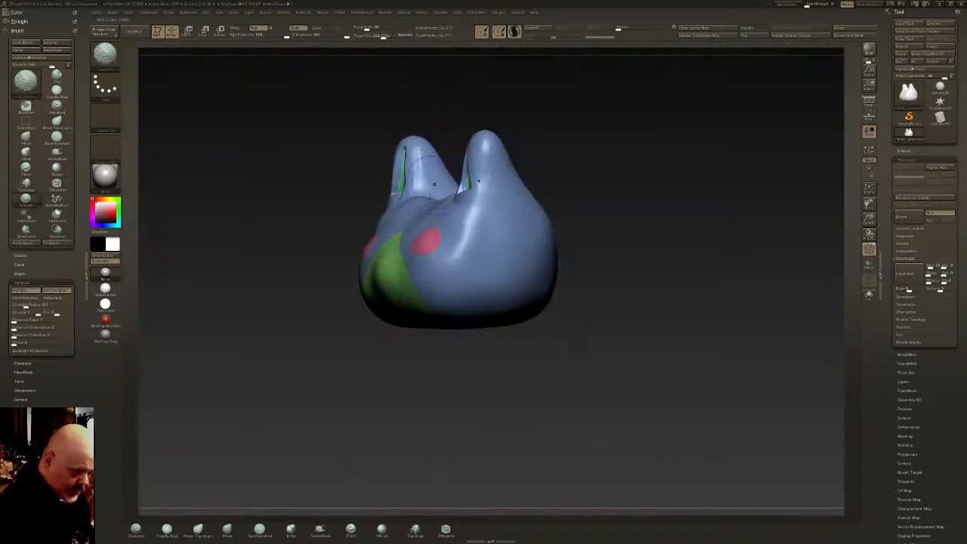
left_click_drag(383, 36, 387, 36)
left_click_drag(404, 80, 360, 84, "shift")
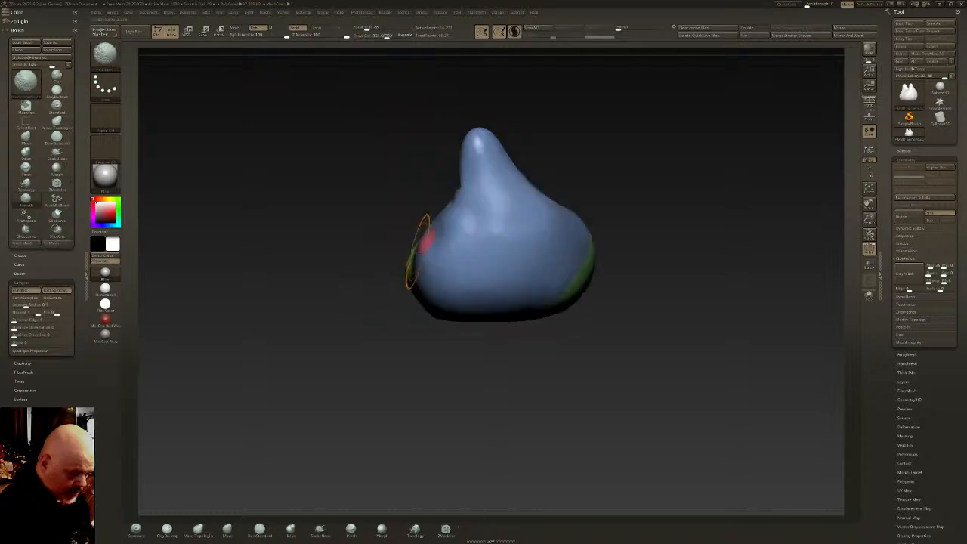
left_click_drag(406, 257, 410, 289)
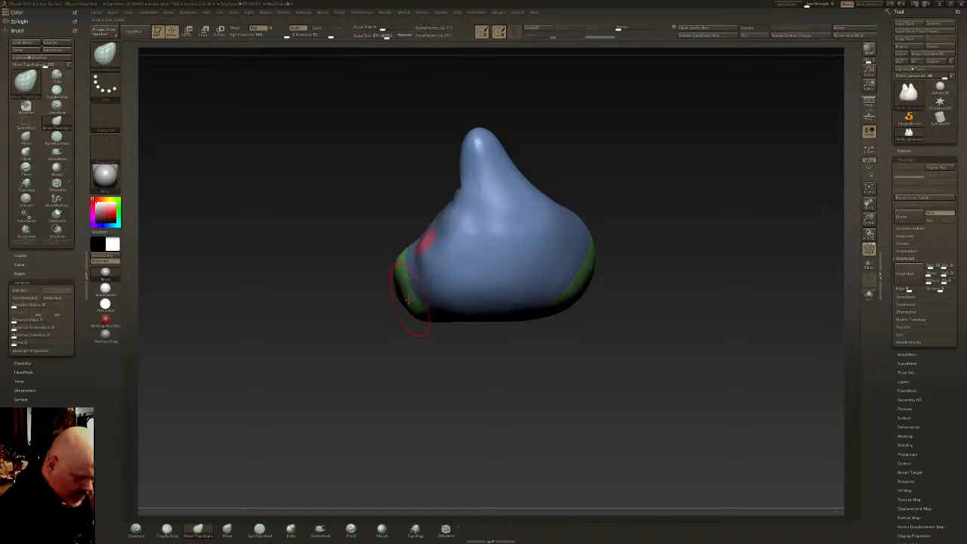
Refine the muzzle's shape with a smaller Move Topological brush and smooth its surface
left_click_drag(387, 36, 383, 37)
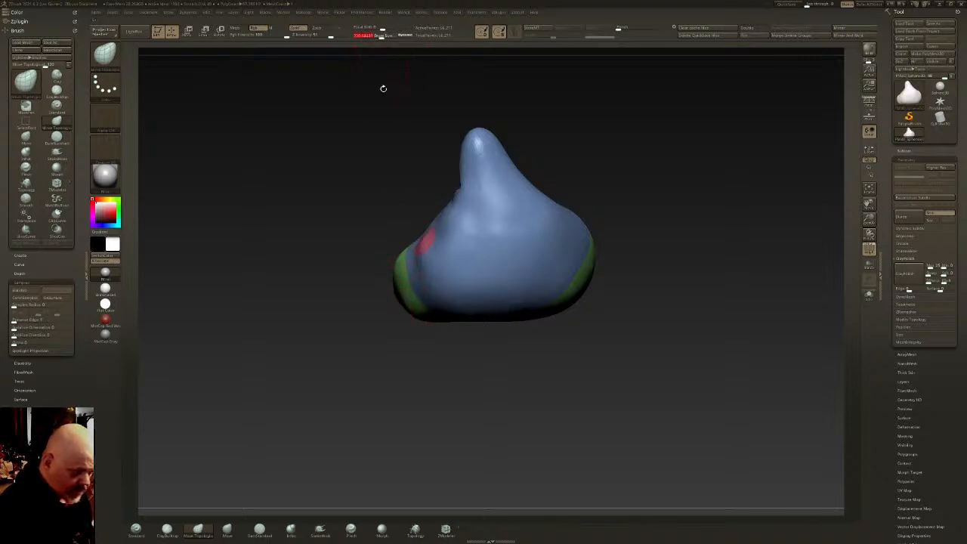
left_click_drag(359, 291, 421, 306, "shift")
mouse_move(481, 285)
left_mouse_down()
mouse_move(389, 289)
mouse_move(426, 288)
left_mouse_up()
key("shift")
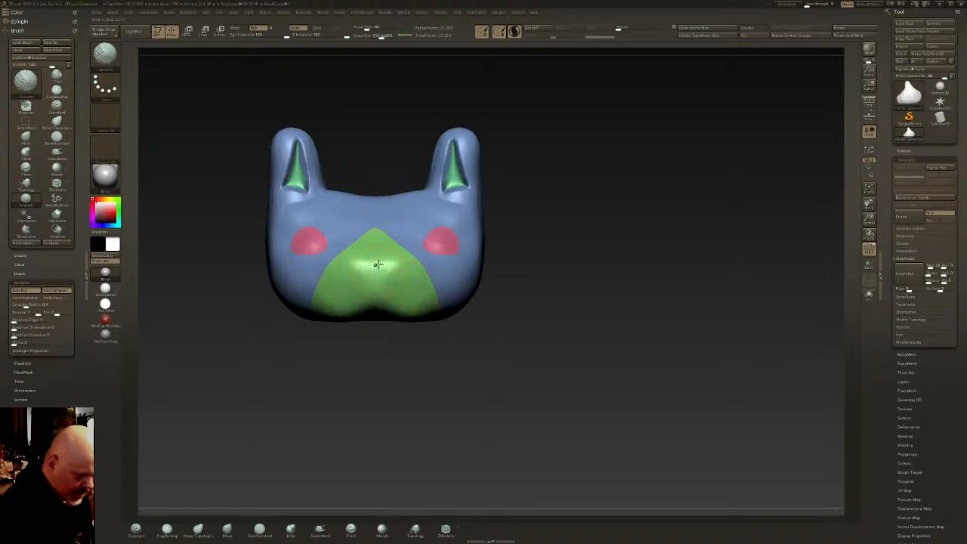
key("shift")
right_click_drag(471, 278, 401, 278)
mouse_move(526, 294)
right_mouse_down()
mouse_move(585, 295)
mouse_move(564, 278)
right_mouse_up()
Show the reference drawing, line the head up with it, and compare the muzzle with the drawn face
key("shift+z")
mouse_move(479, 278)
left_mouse_down()
mouse_move(500, 281)
mouse_move(479, 279)
left_mouse_up()
key("z")
right_click_drag(505, 270, 546, 275, "alt")
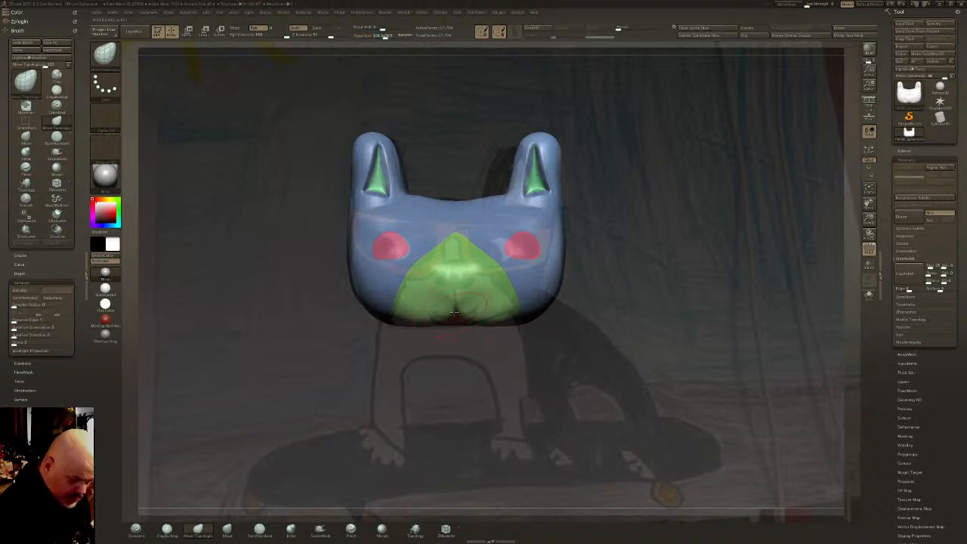
left_click(868, 248)
left_click(868, 248)
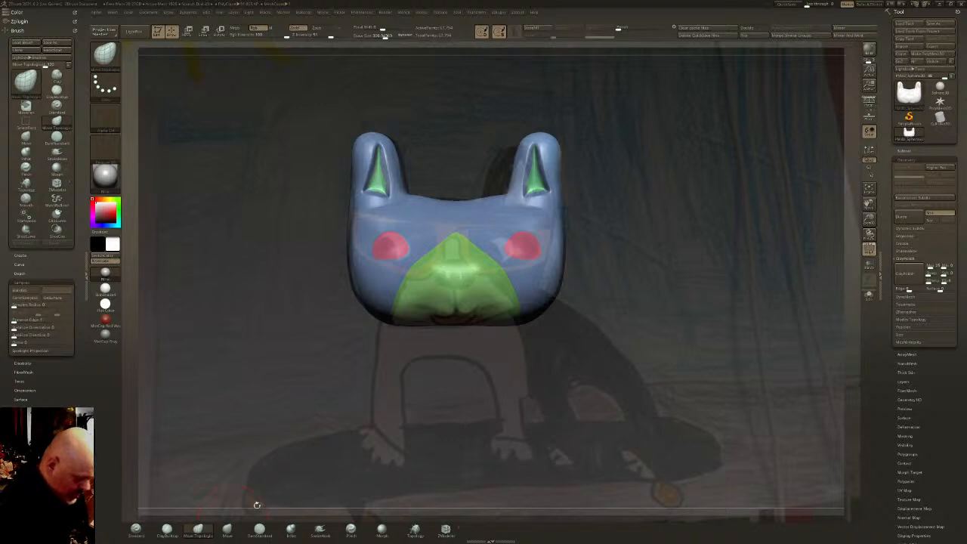
Carve the vertical groove below the nose and the curved mouth line into the muzzle with a resized DamStandard brush
left_click(259, 529)
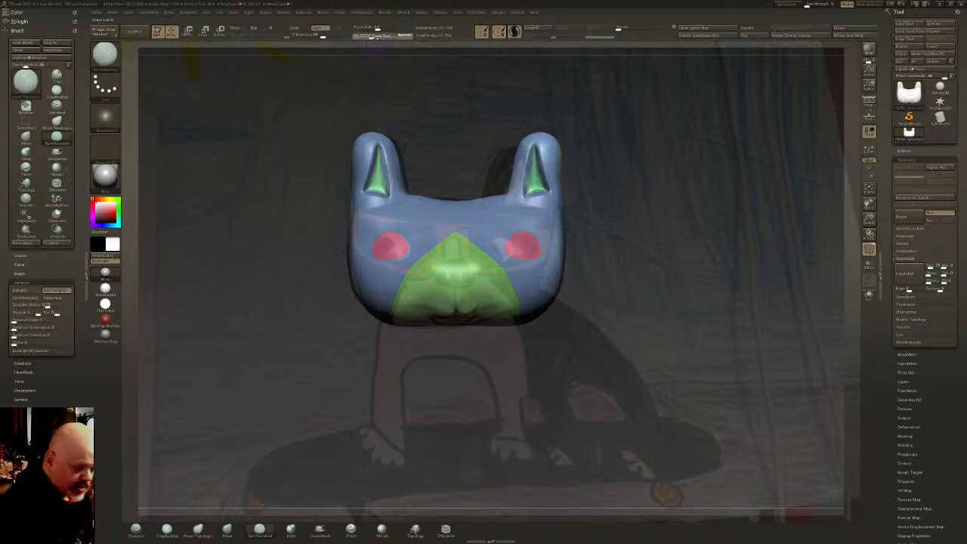
left_click_drag(370, 35, 373, 35)
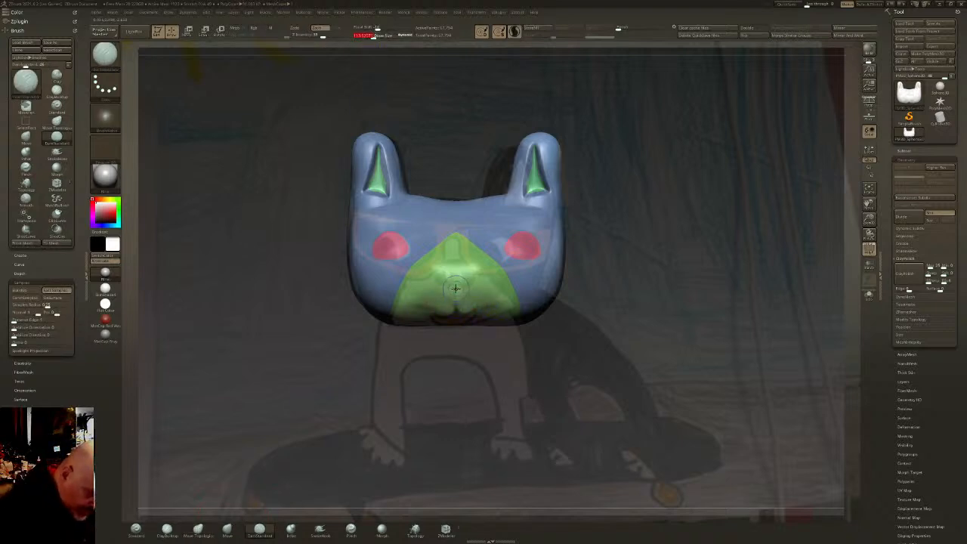
left_click_drag(454, 290, 455, 301)
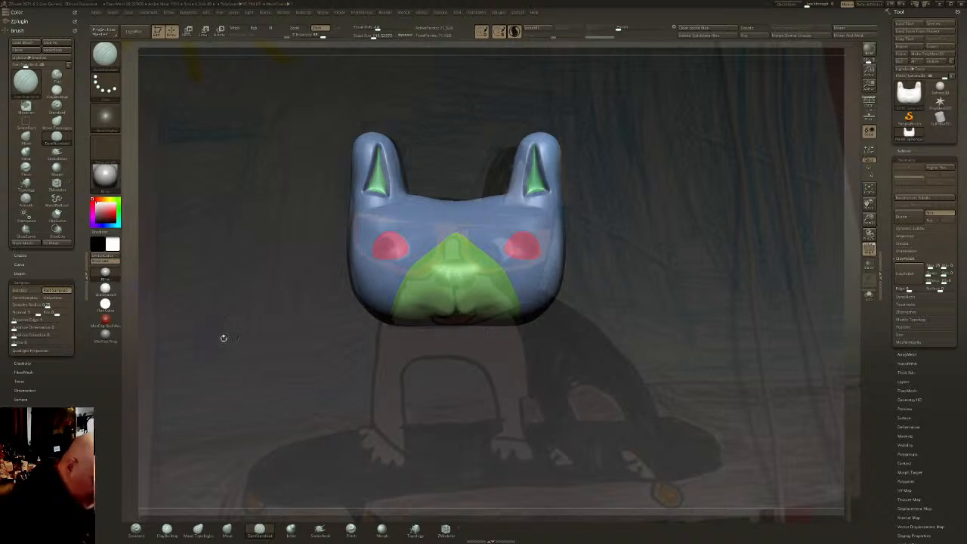
left_click_drag(455, 291, 454, 297)
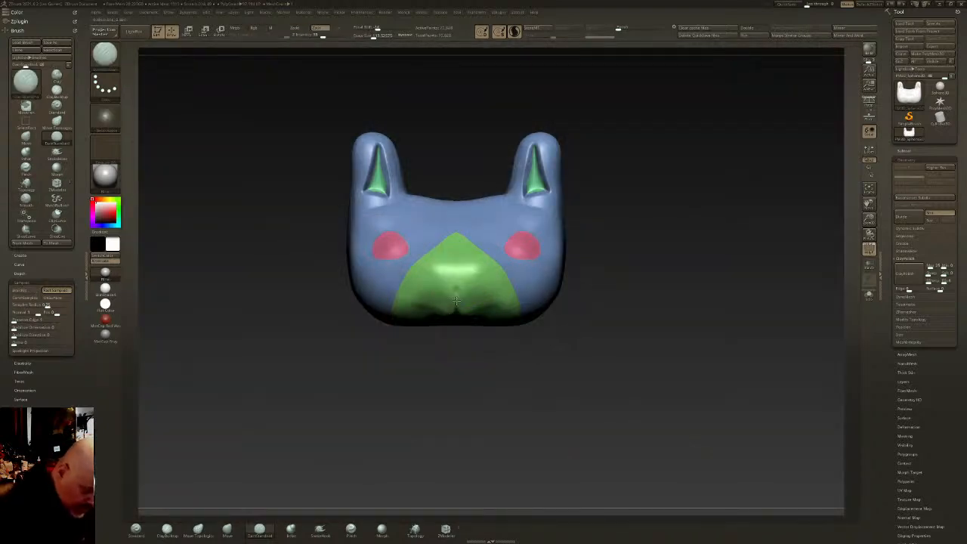
right_click_drag(457, 316, 455, 266)
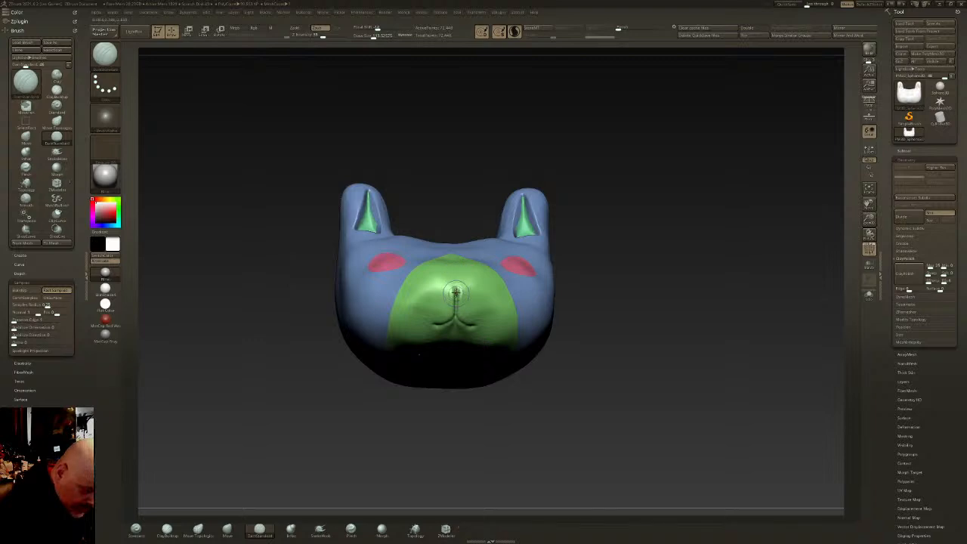
mouse_move(445, 324)
left_mouse_down()
mouse_move(430, 325)
mouse_move(418, 307)
left_mouse_up()
right_click_drag(445, 291, 466, 314, "shift")
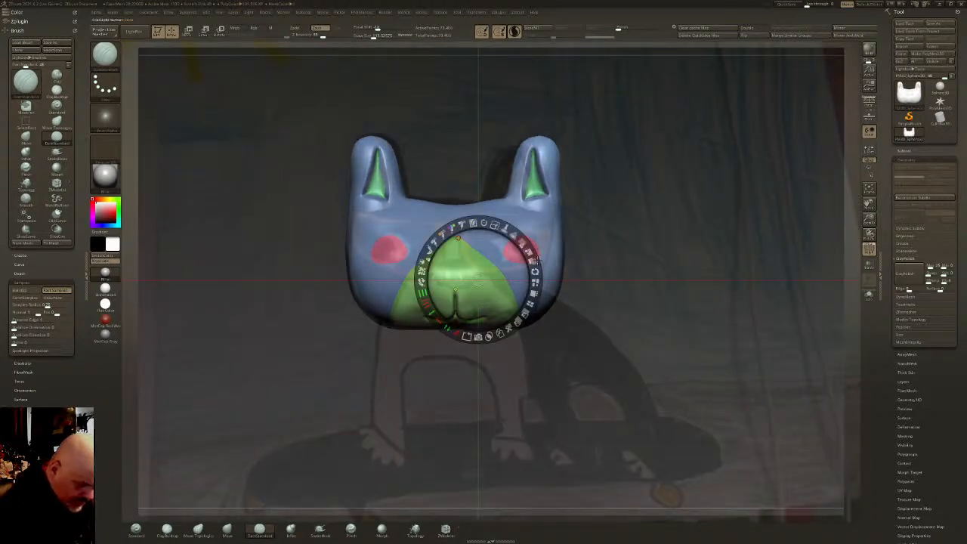
Bring the drawing back and, following it, deepen the mouth line and carve the nose outline and nostrils
key("z")
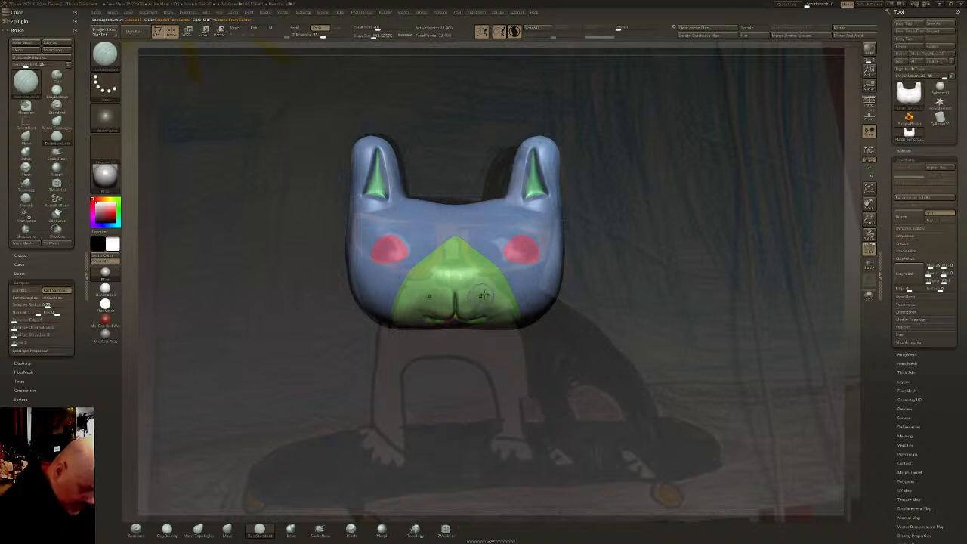
left_click_drag(454, 289, 438, 316)
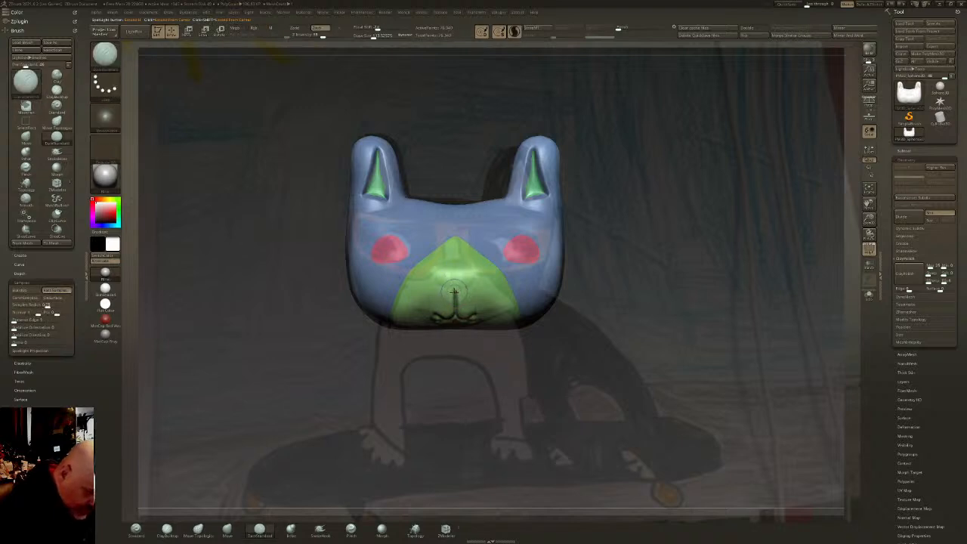
mouse_move(451, 288)
left_mouse_down()
mouse_move(440, 285)
mouse_move(454, 266)
mouse_move(449, 279)
left_mouse_up()
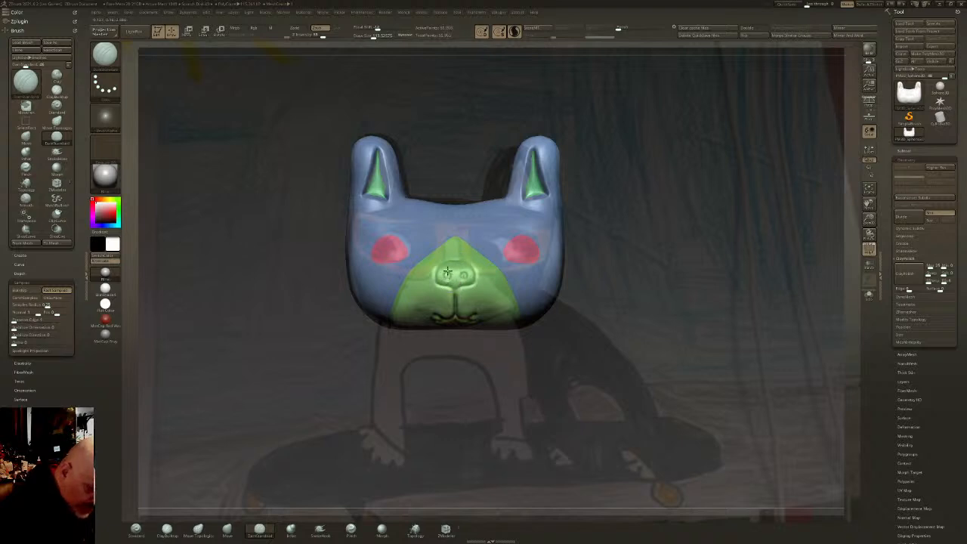
left_click_drag(446, 274, 447, 272, "shift")
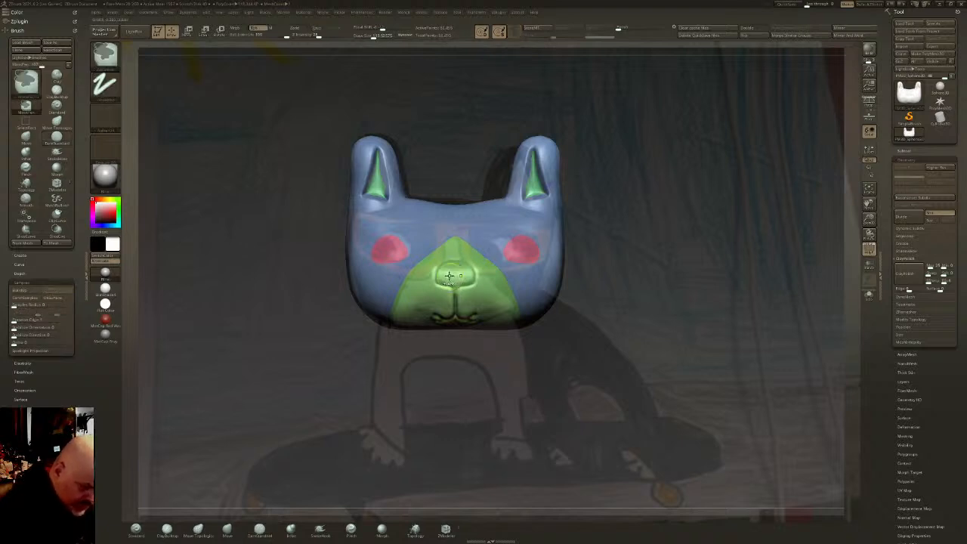
key("ctrl+z")
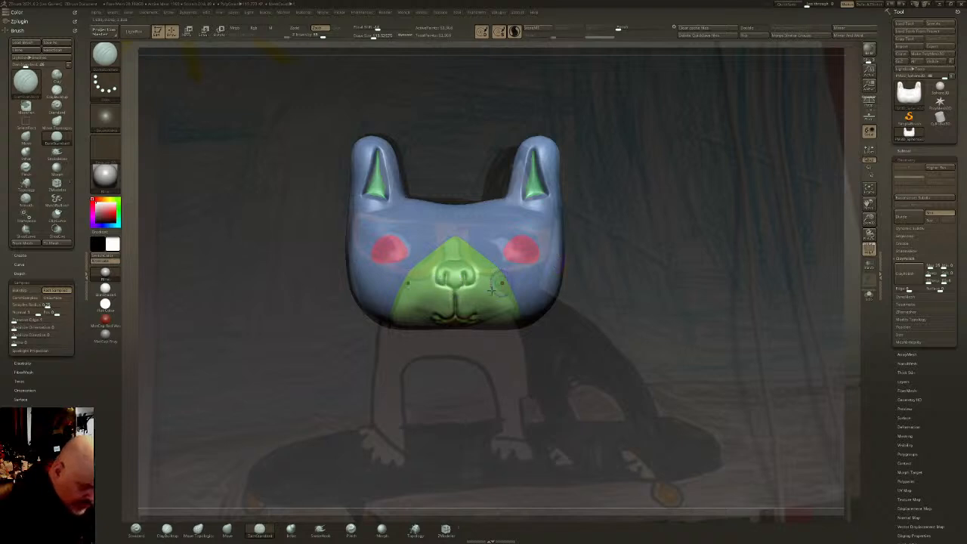
Hide the drawing and smooth the lumpy surface around and below the mouth line
mouse_move(474, 301)
right_mouse_down()
mouse_move(472, 287)
mouse_move(443, 319)
right_mouse_up()
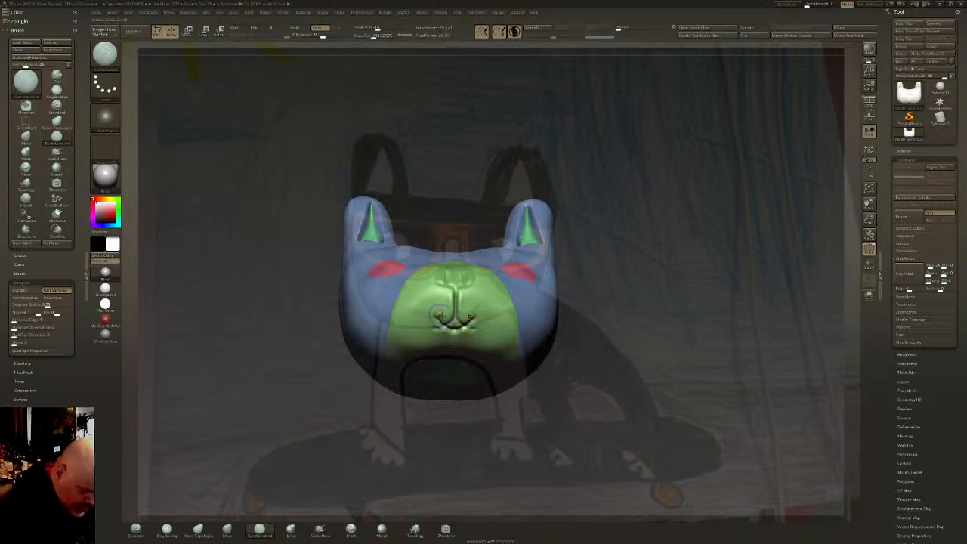
key("shift+z")
right_click_drag(504, 342, 489, 237, "ctrl")
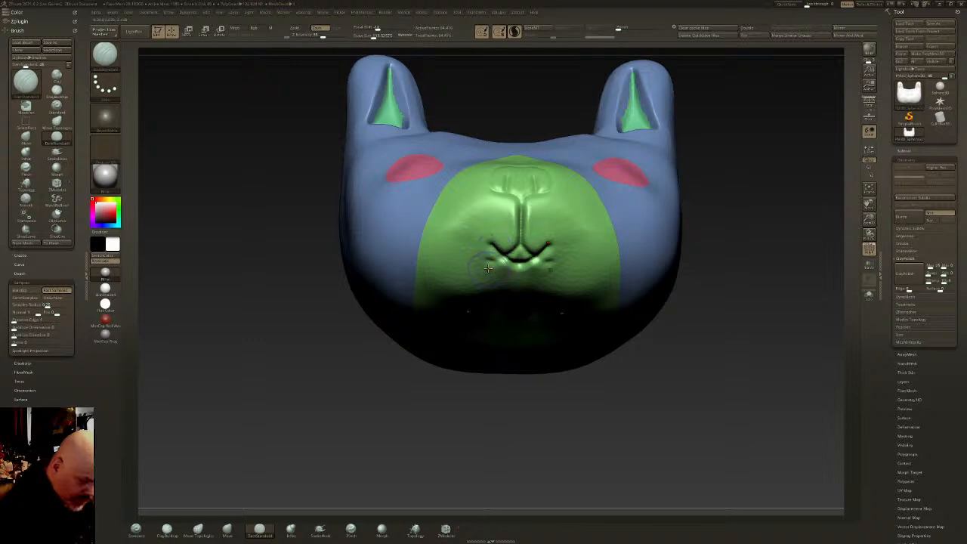
mouse_move(499, 264)
left_mouse_down("shift")
mouse_move(491, 260)
mouse_move(549, 263)
mouse_move(507, 280)
left_mouse_up("shift")
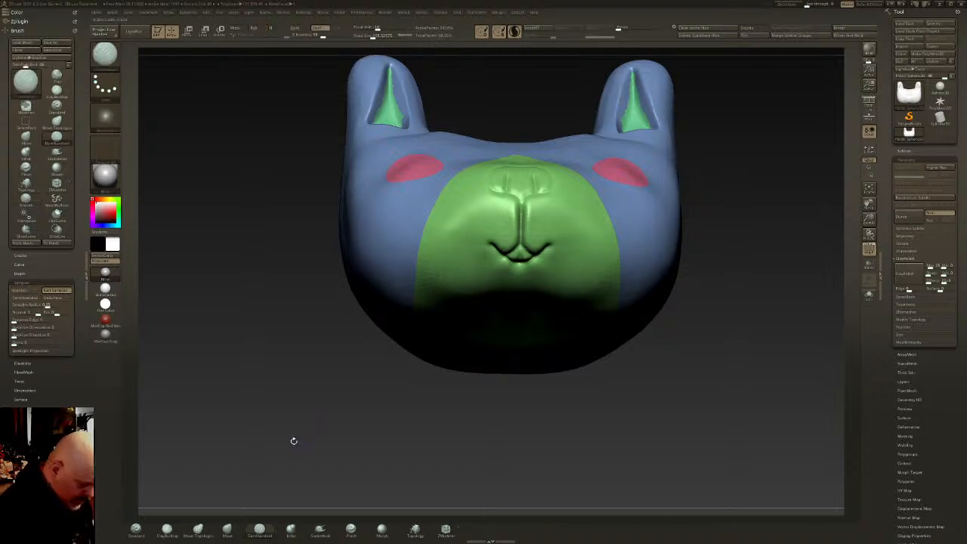
Build up a lower lip beneath the mouth with a smaller ClayBuildup brush and smooth it
left_click(167, 530)
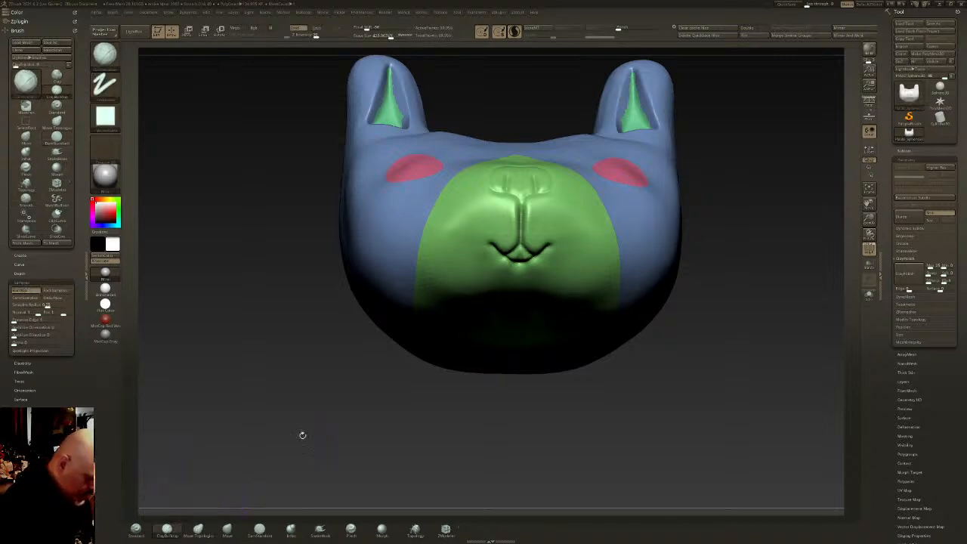
key("s")
left_click_drag(523, 282, 498, 282)
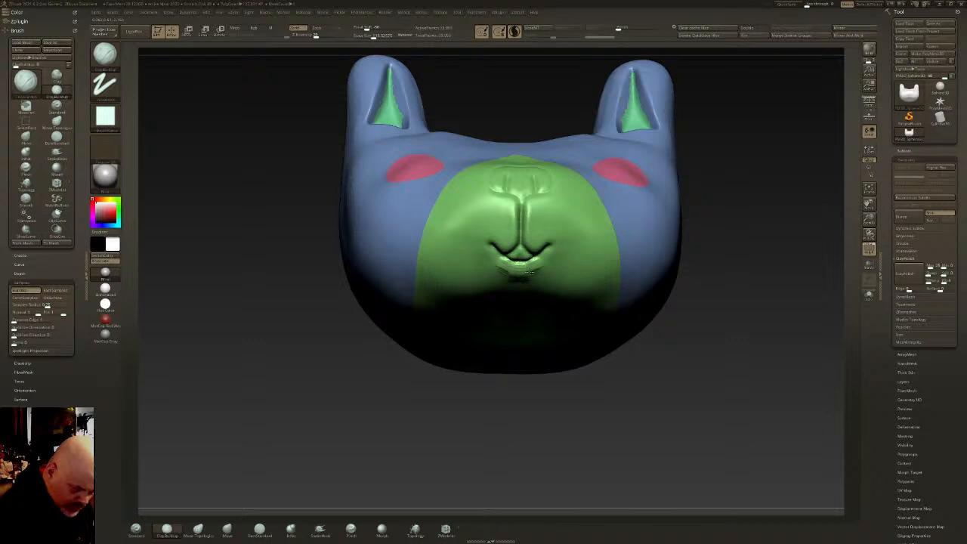
left_click_drag(529, 273, 544, 280, "shift")
right_click_drag(546, 284, 560, 261, "shift")
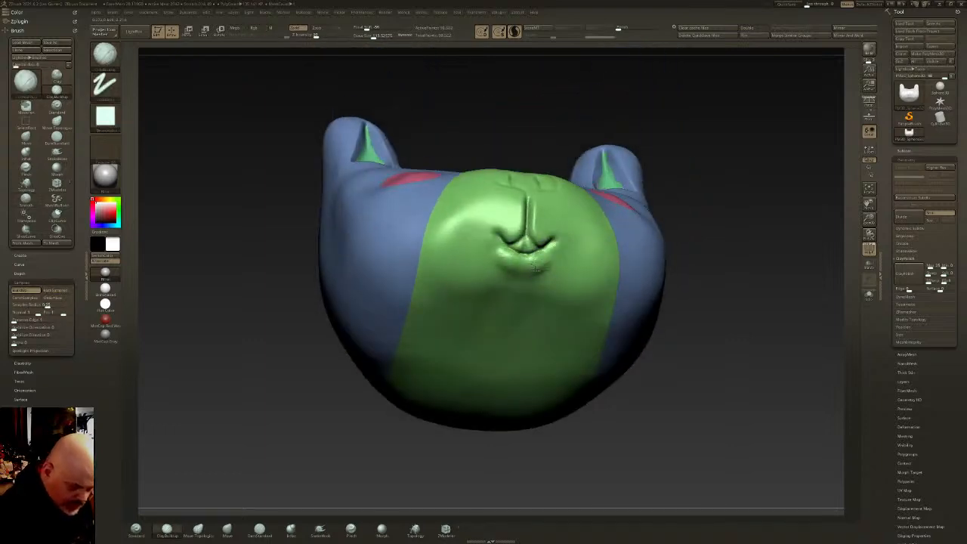
Build up rounded upper-lip pads on both sides of the groove between the nose and mouth
mouse_move(520, 268)
left_mouse_down()
mouse_move(528, 272)
mouse_move(501, 222)
left_mouse_up()
mouse_move(547, 258)
right_mouse_down()
mouse_move(541, 289)
mouse_move(538, 211)
right_mouse_up()
mouse_move(538, 212)
left_mouse_down()
mouse_move(537, 237)
mouse_move(560, 235)
mouse_move(546, 230)
mouse_move(551, 210)
mouse_move(540, 202)
mouse_move(546, 222)
left_mouse_up()
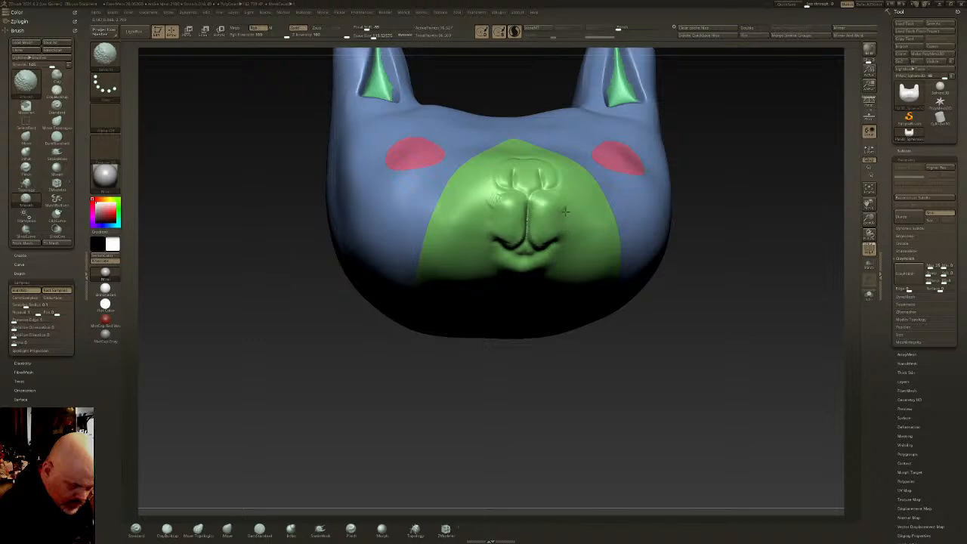
Build up the centre of the nose and its side wings with ClayBuildup, and smooth them into rounded forms
mouse_move(558, 207)
left_mouse_down()
mouse_move(544, 157)
mouse_move(529, 160)
mouse_move(552, 151)
mouse_move(522, 159)
mouse_move(531, 185)
left_mouse_up()
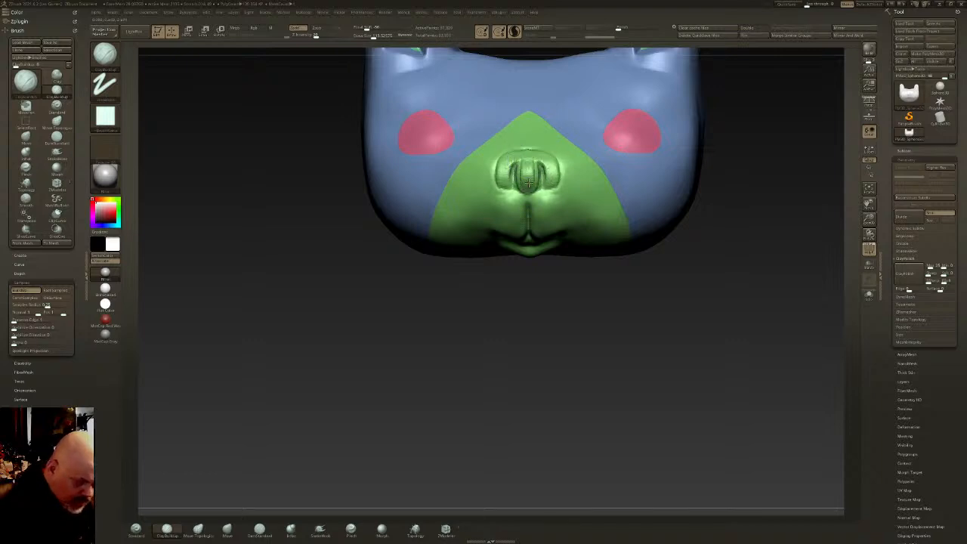
left_click_drag(533, 178, 528, 184, "shift")
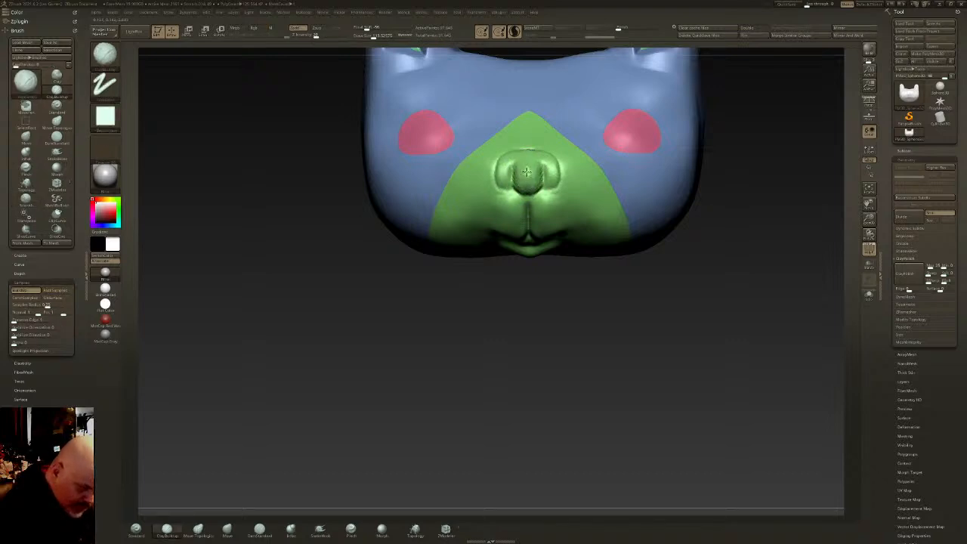
right_click_drag(526, 156, 553, 169)
mouse_move(528, 170)
left_mouse_down()
mouse_move(524, 155)
mouse_move(507, 161)
mouse_move(507, 180)
left_mouse_up()
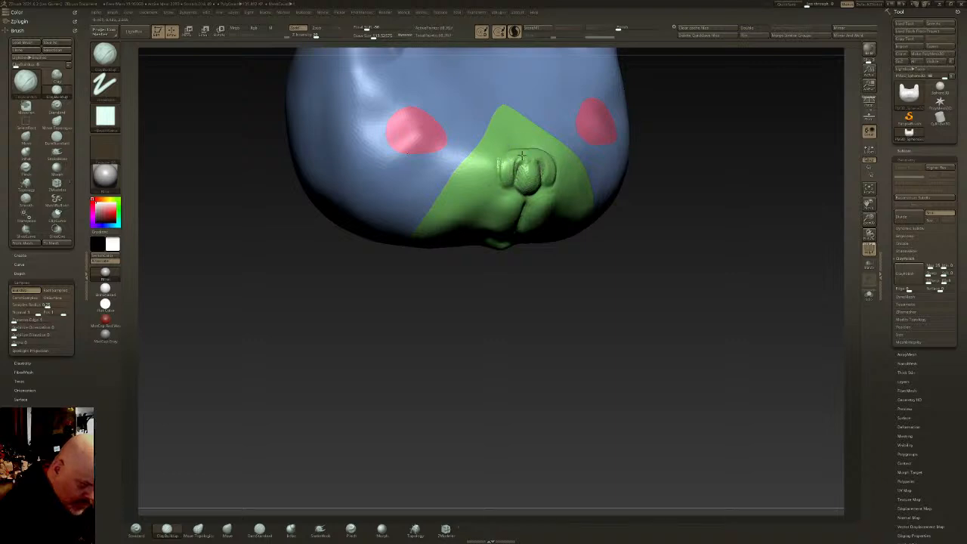
key("shift")
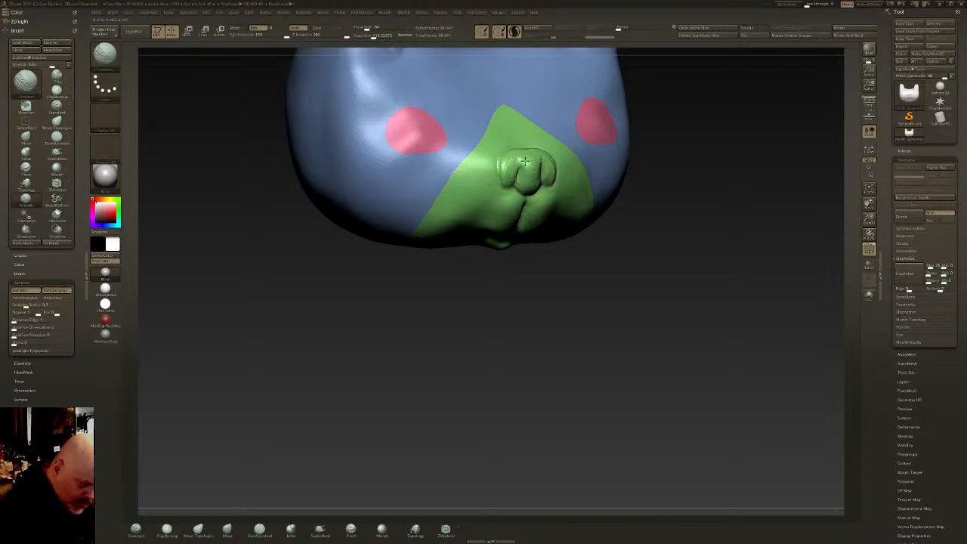
mouse_move(511, 172)
right_mouse_down()
mouse_move(517, 162)
mouse_move(504, 159)
right_mouse_up()
right_click_drag(505, 199, 553, 235)
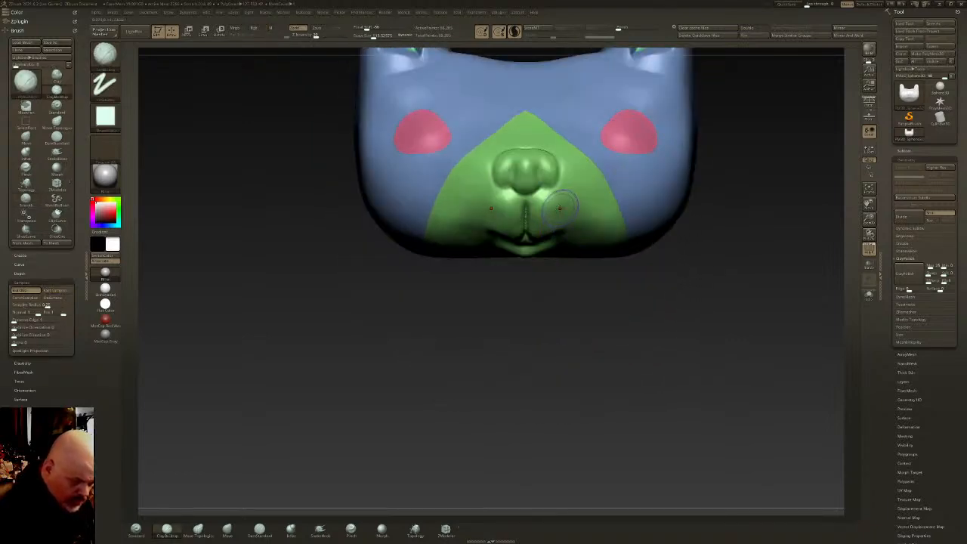
Sharpen the nostril creases and the outline around the nose with the DamStandard brush
left_click_drag(358, 360, 348, 381, "alt")
left_click(259, 529)
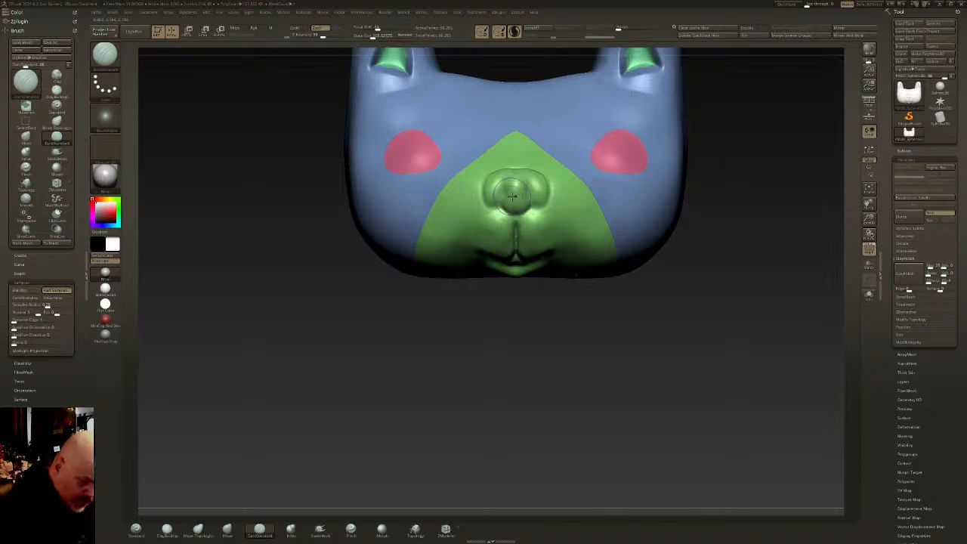
mouse_move(513, 196)
left_mouse_down()
mouse_move(503, 194)
mouse_move(506, 202)
left_mouse_up()
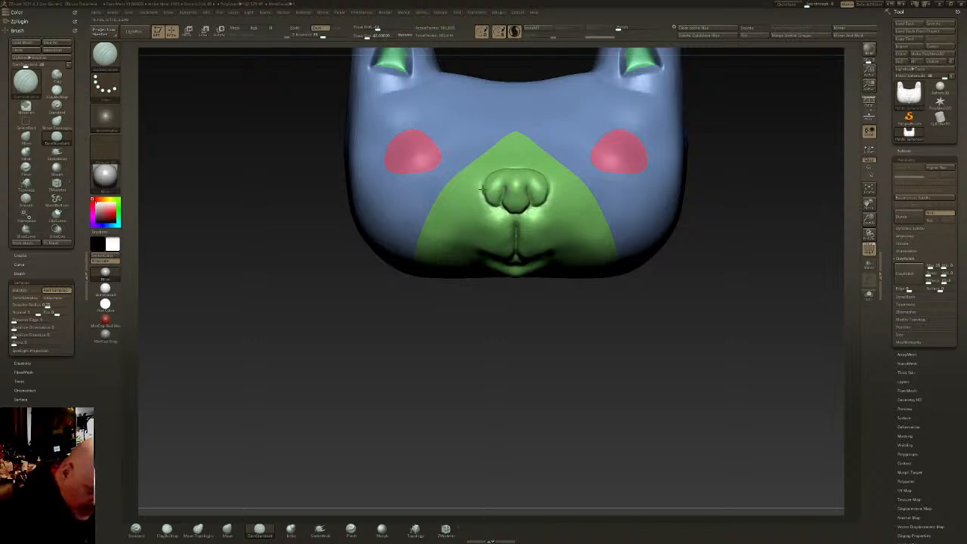
right_click_drag(483, 178, 424, 347)
right_click_drag(559, 178, 607, 182)
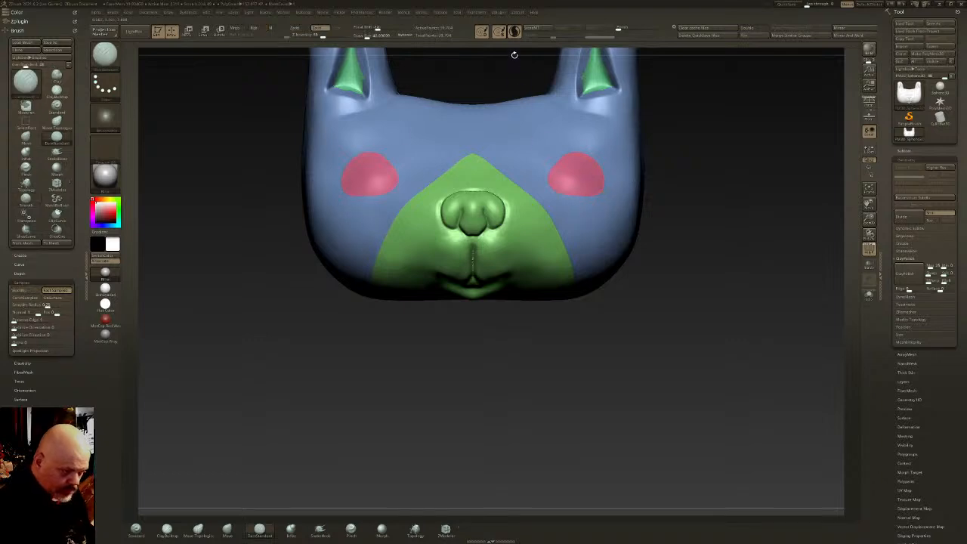
mouse_move(526, 229)
right_mouse_down()
mouse_move(576, 278)
mouse_move(572, 327)
right_mouse_up()
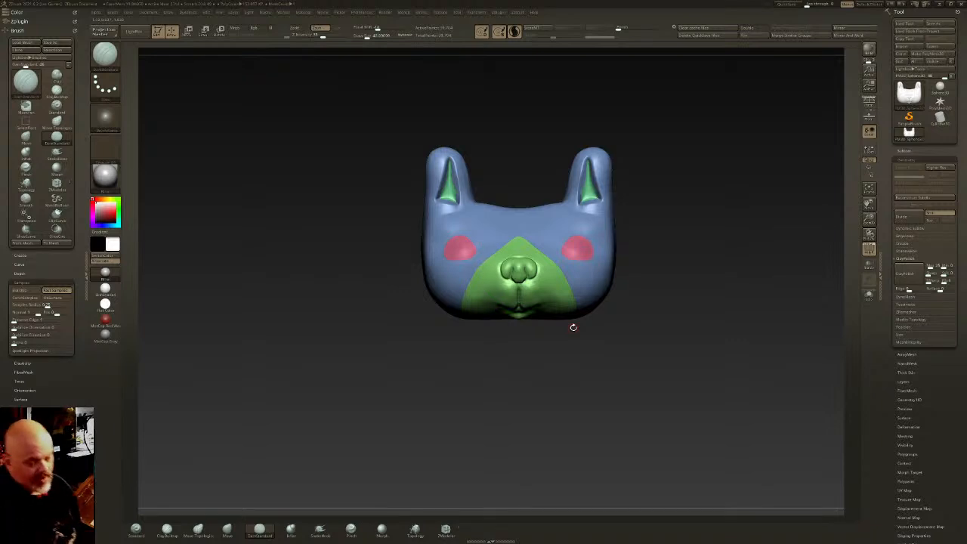
Show the drawing again, view the head with and without polygroup colours, and realign it with the drawn head
key("shift+z")
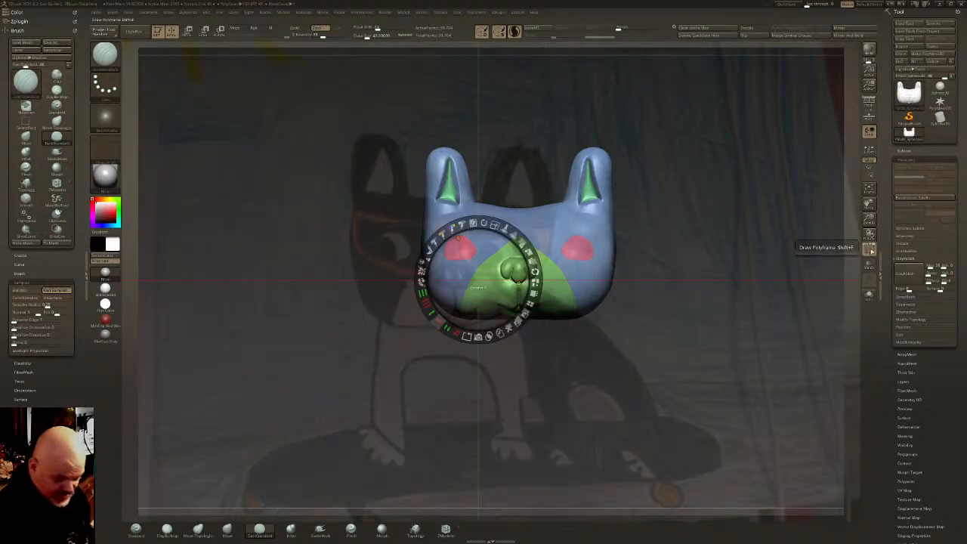
left_click(869, 248)
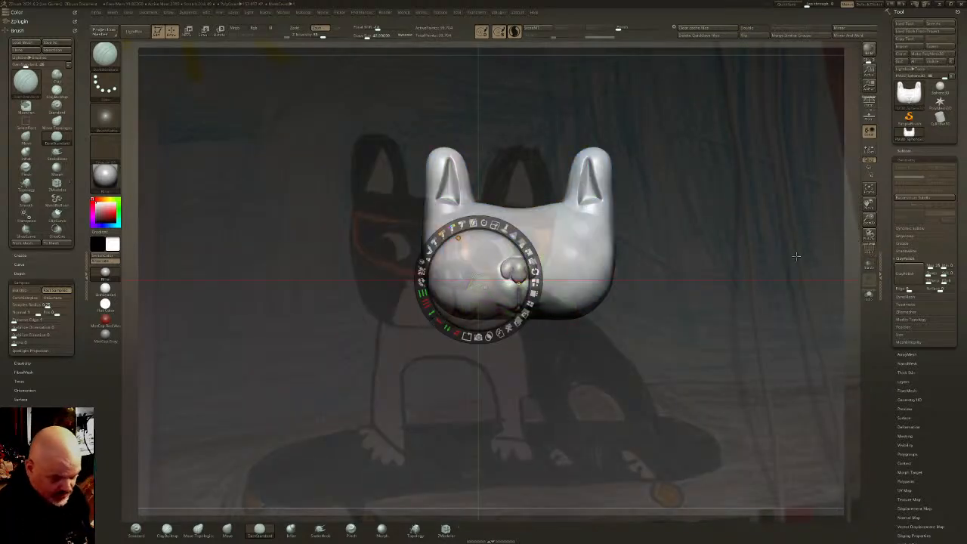
left_click(869, 248)
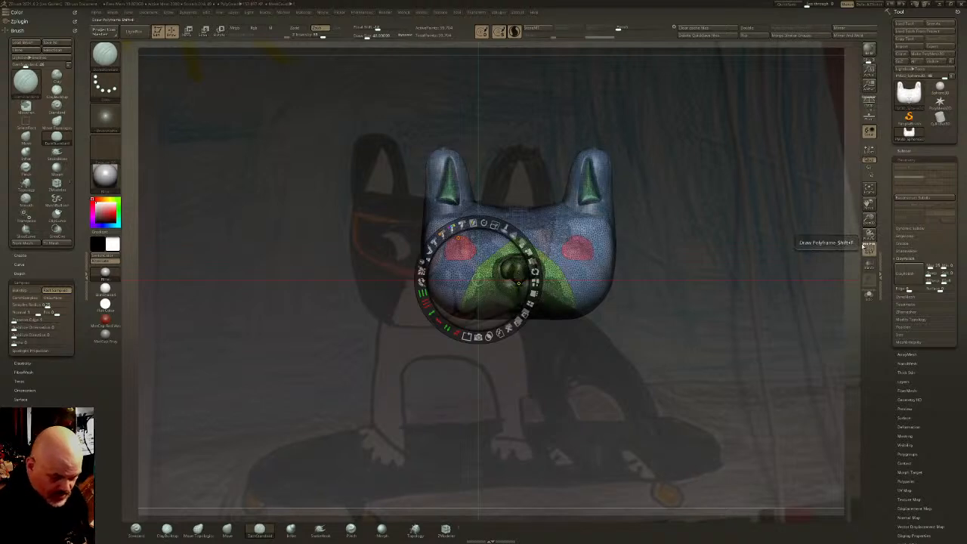
left_click(869, 248)
key("z")
mouse_move(567, 296)
right_mouse_down("alt")
mouse_move(461, 308)
mouse_move(479, 297)
right_mouse_up("alt")
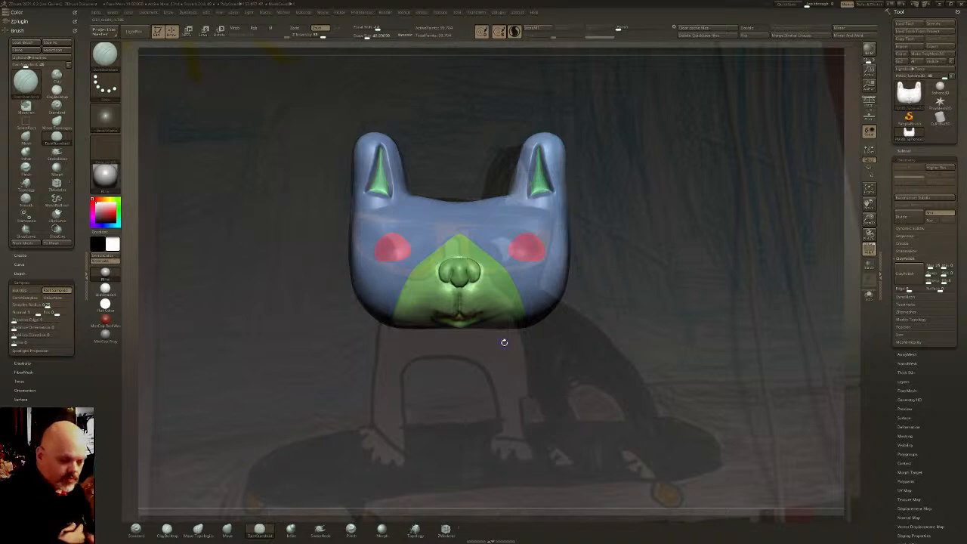
Isolate the inner-ear polygroup, grow the visible area outward, and combine it into one polygroup
left_click(380, 176, "ctrl+shift")
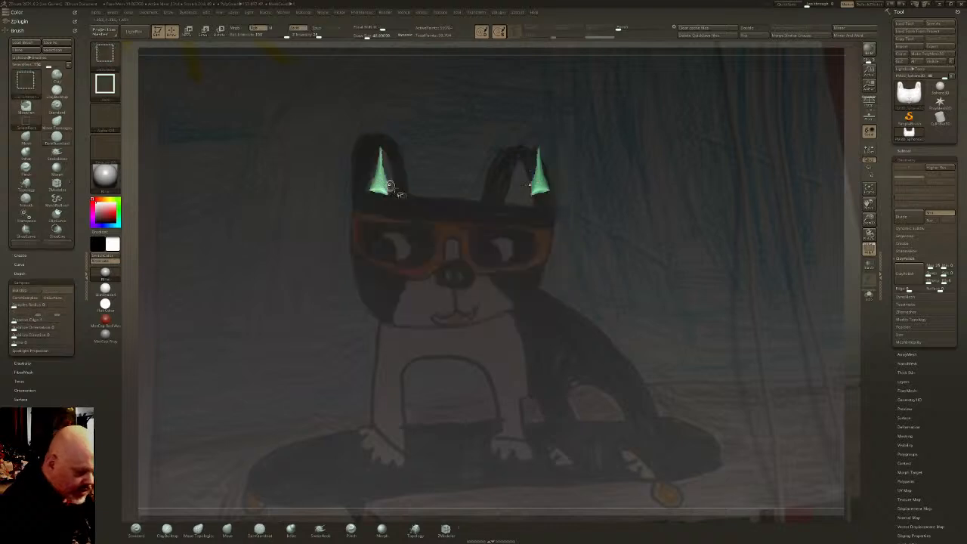
key("ctrl+shift+x")
key("ctrl+shift+x")
key("ctrl+shift+x")
key("ctrl+shift+x")
key("ctrl+shift+x")
key("ctrl+shift+x")
key("ctrl+shift+x")
key("ctrl+shift+x")
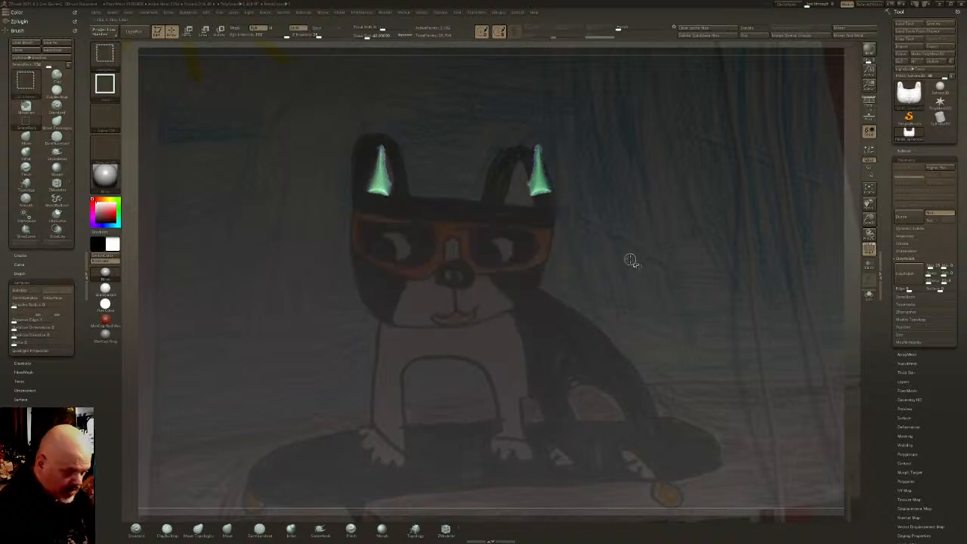
key("ctrl+w")
left_click_drag(609, 247, 633, 238)
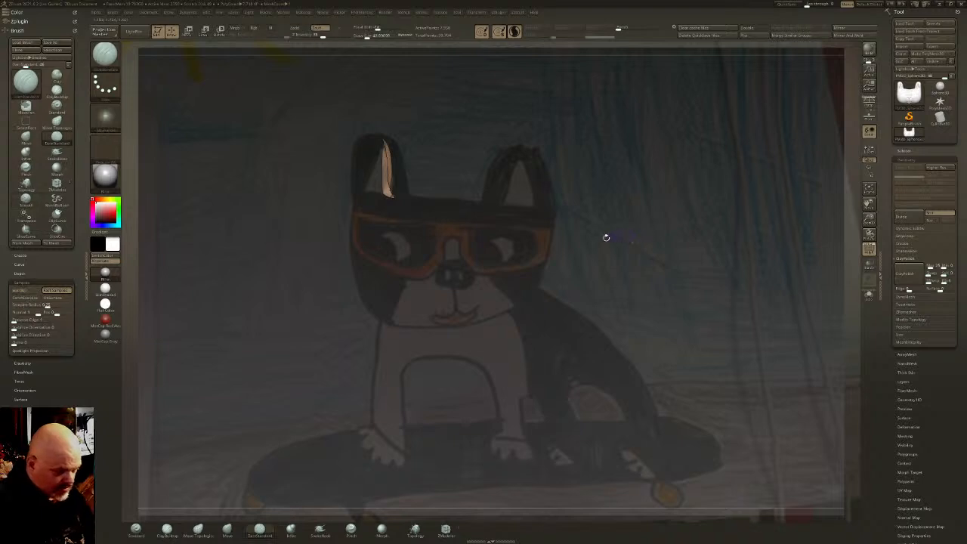
Isolate the regrouped inner ears, expand the visible border around them once more, and regroup the enlarged patches
key("ctrl+shift")
key("ctrl+shift+x")
key("ctrl+shift+x")
key("ctrl+shift+x")
key("ctrl+shift+x")
key("ctrl+shift+x")
key("ctrl+shift+x")
key("ctrl+shift+x")
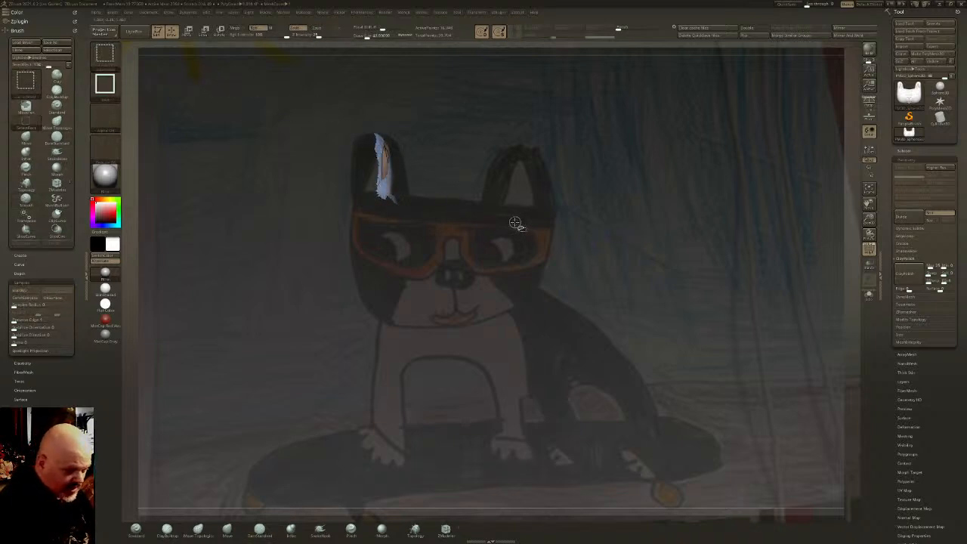
left_click(518, 218, "ctrl+shift")
left_click_drag(491, 207, 411, 184)
left_click(409, 182, "ctrl+shift")
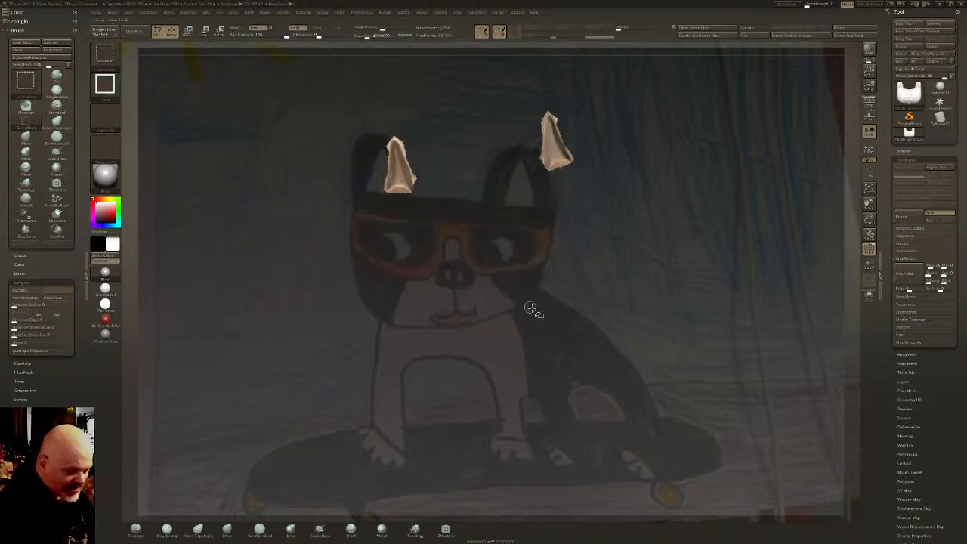
key("ctrl+shift+x")
key("ctrl+shift+x")
key("ctrl+shift+x")
key("ctrl+shift+x")
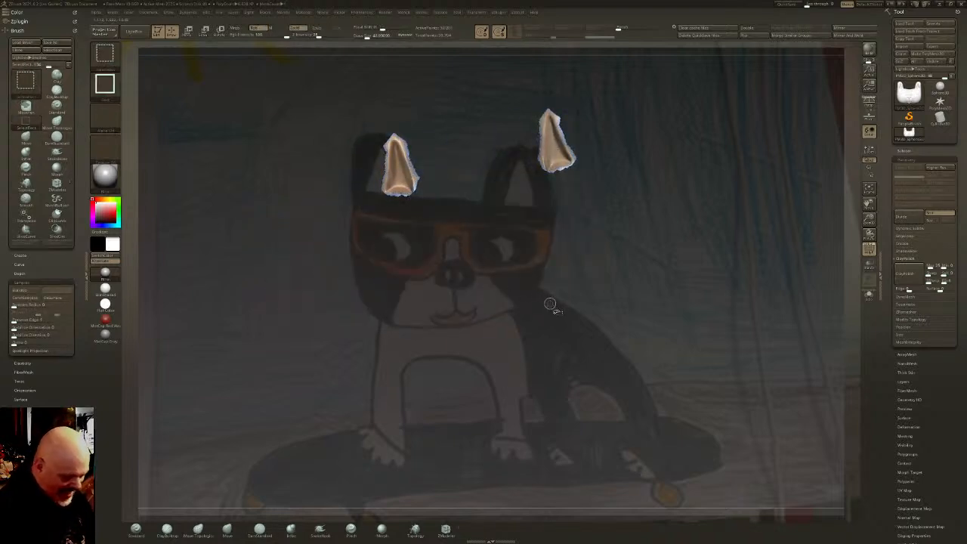
key("ctrl+w")
Cut a clean triangular outline around one inner ear with three SliceCurve strokes
right_click_drag(427, 205, 408, 222)
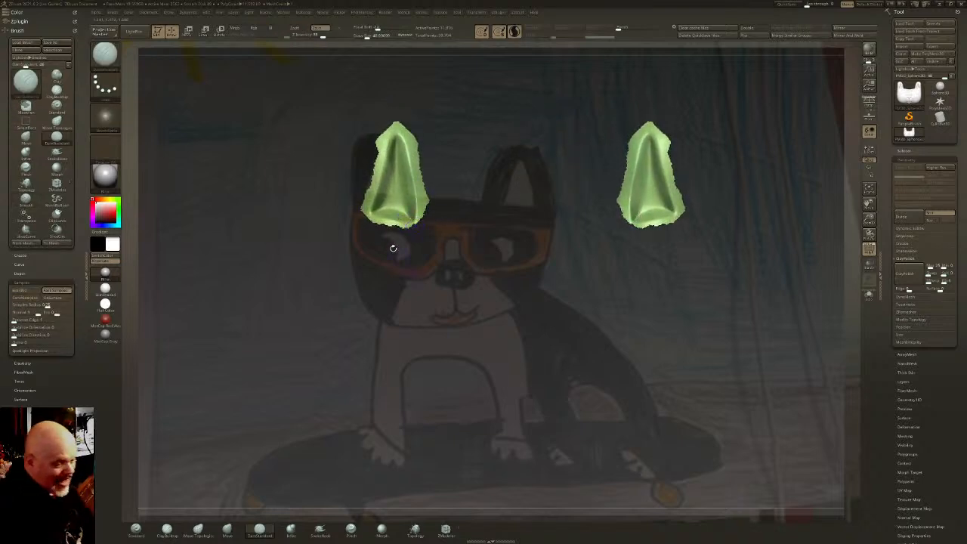
key("ctrl+shift")
left_click(107, 58, "ctrl+shift")
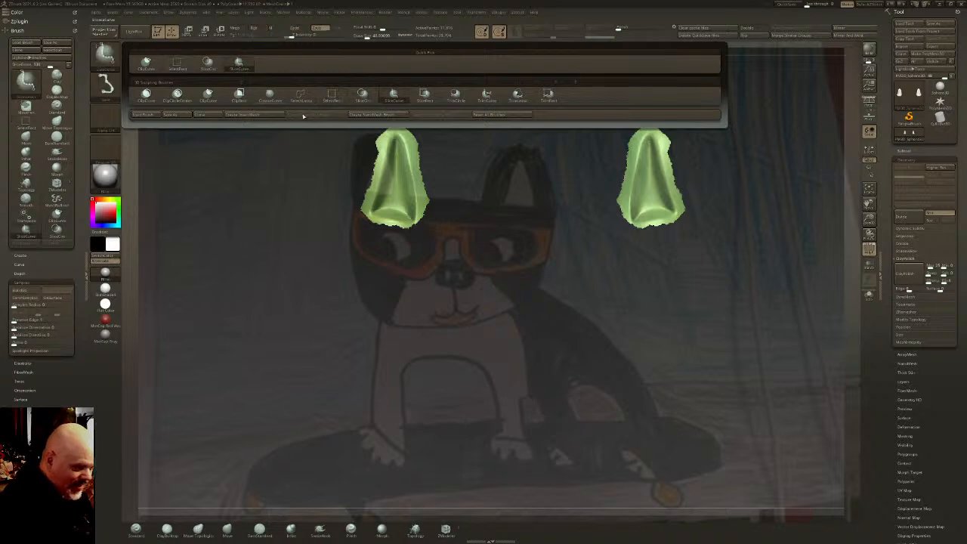
mouse_move(375, 193)
left_mouse_down("ctrl+shift")
mouse_move(389, 143)
mouse_move(407, 124)
left_mouse_up("ctrl+shift")
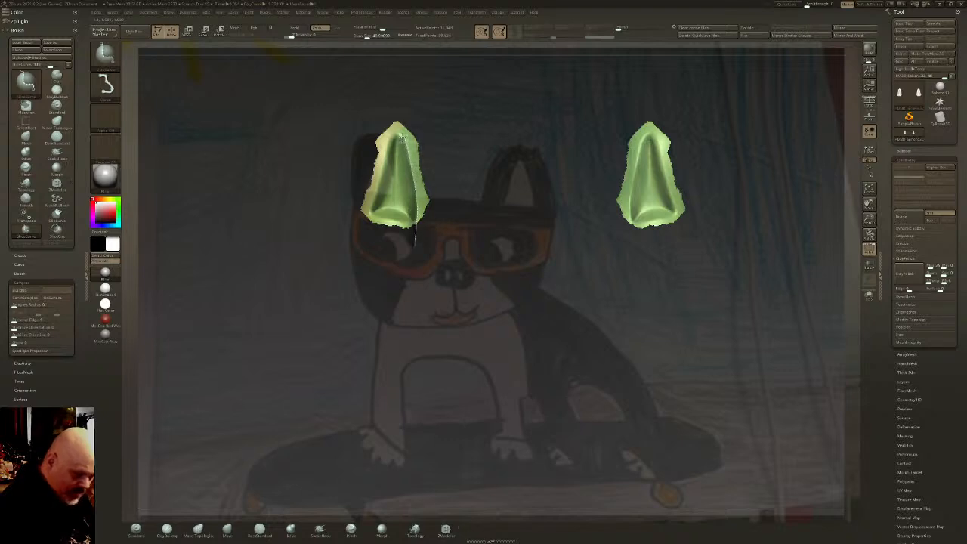
left_click_drag(391, 128, 383, 133, "ctrl+shift")
mouse_move(342, 187)
left_mouse_down("ctrl+shift")
mouse_move(368, 212)
mouse_move(433, 224)
left_mouse_up("ctrl+shift")
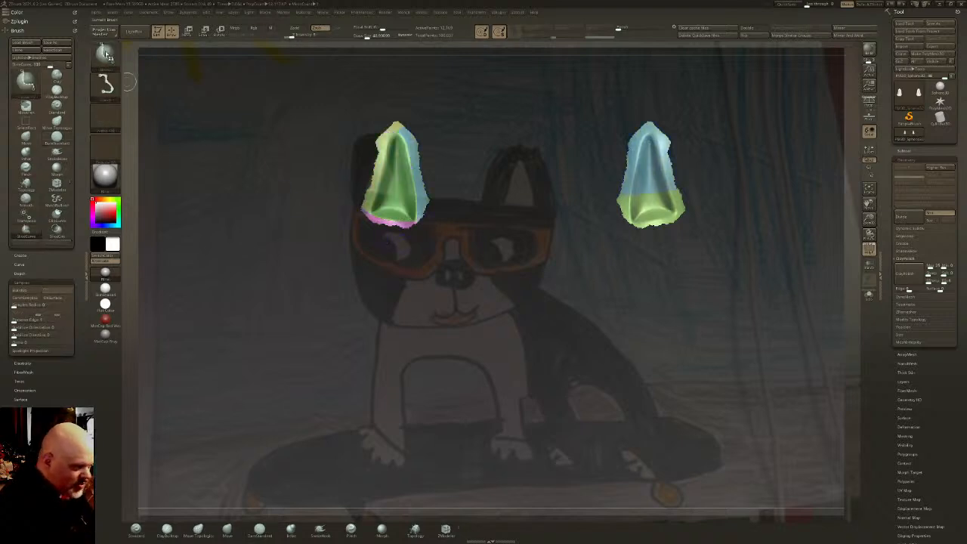
Make the sliced ear triangle its own polygroup with SelectRect, merge the leftover pieces into the head group, and show the whole head
left_click(105, 58, "ctrl+shift")
left_click(187, 65, "ctrl+shift")
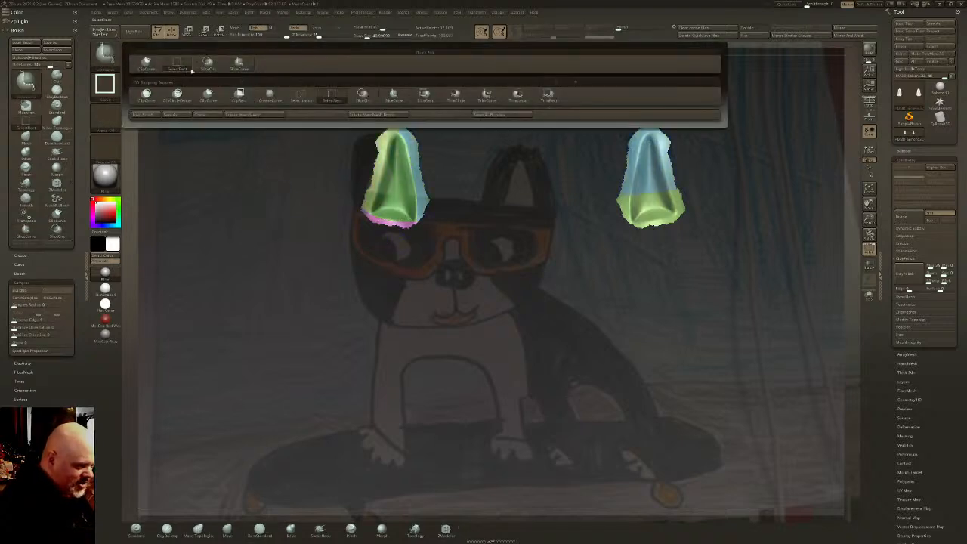
left_click(400, 180, "ctrl+shift")
key("ctrl+w")
left_click_drag(527, 219, 485, 224, "ctrl+shift")
left_click(453, 177, "ctrl+shift")
left_click_drag(479, 147, 544, 214, "ctrl+shift")
key("ctrl+w")
left_click(779, 196, "ctrl+shift")
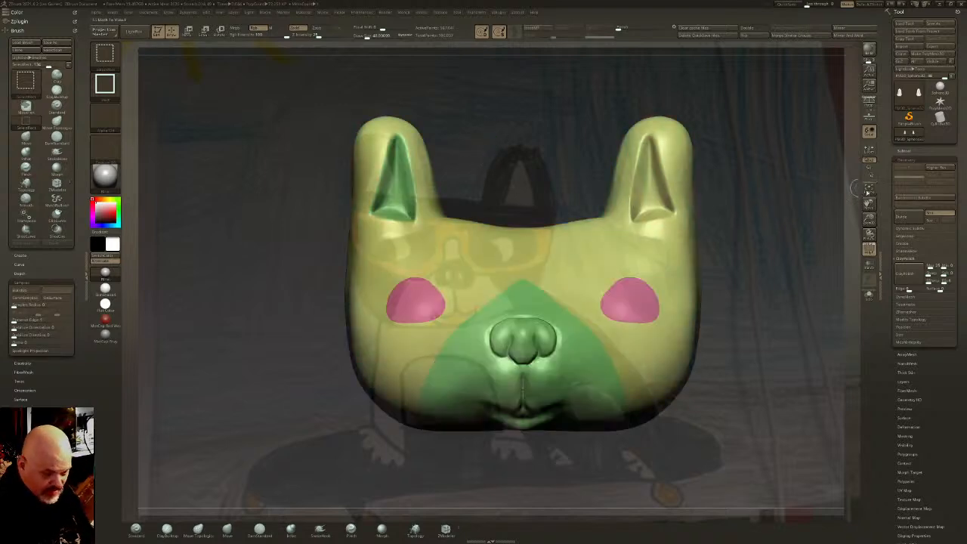
Match the inner-ear polygroup on the opposite ear, and isolate the main head polygroup to check its borders
left_click(604, 250, "ctrl+shift")
left_click(745, 294, "ctrl+shift")
left_click(678, 272, "ctrl+shift")
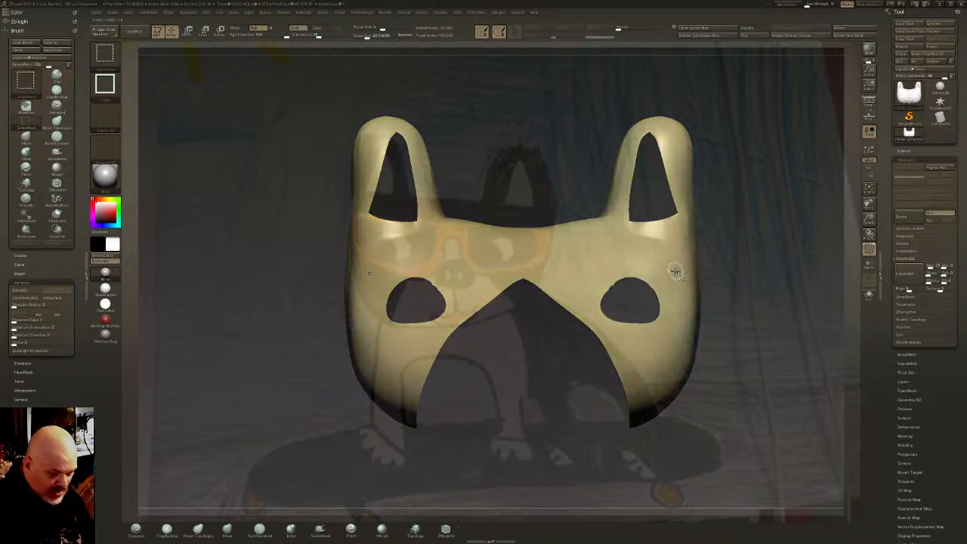
key("shift+f")
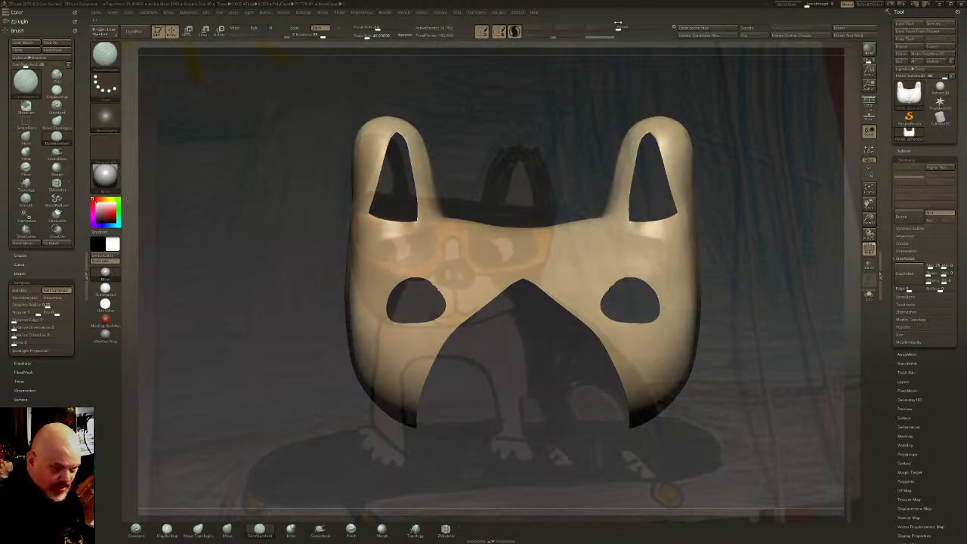
key("shift+f")
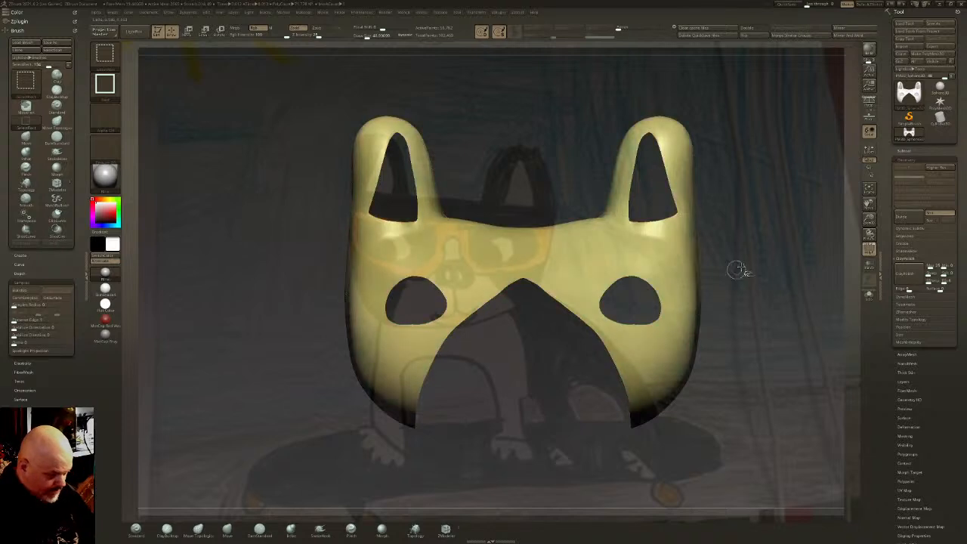
left_click(717, 310, "ctrl+shift")
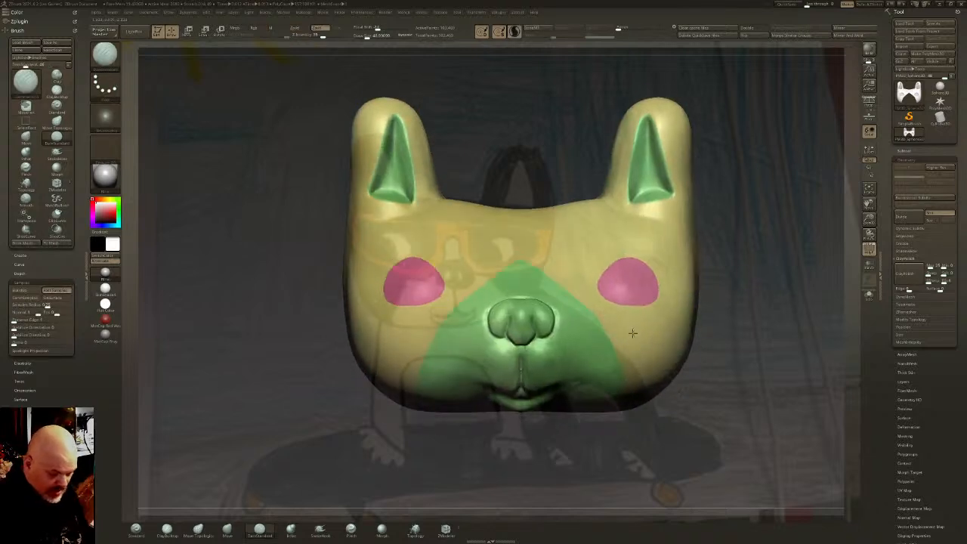
Isolate the main head polygroup again, give it a new polygroup colour, and show the whole head
left_click(676, 348, "ctrl+shift")
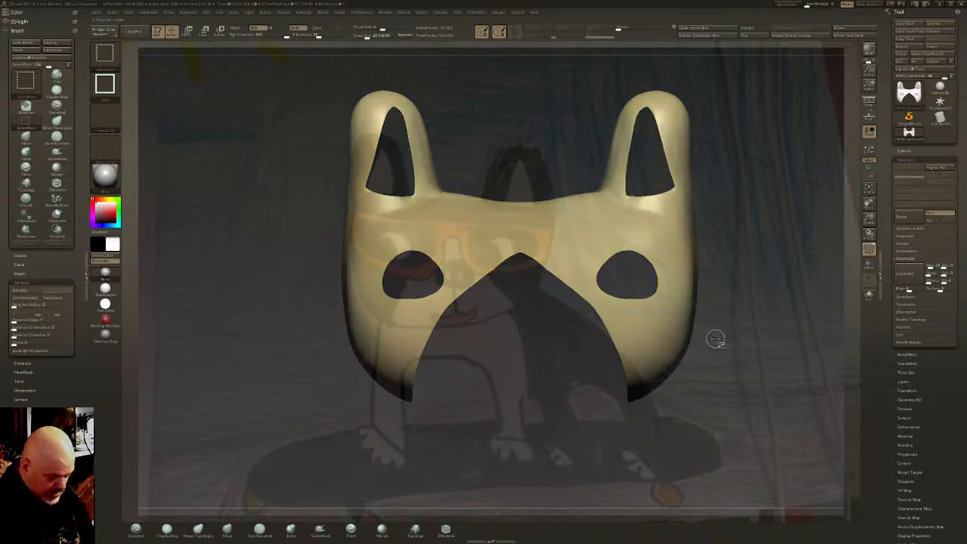
key("shift+f")
left_click(698, 339, "ctrl+shift")
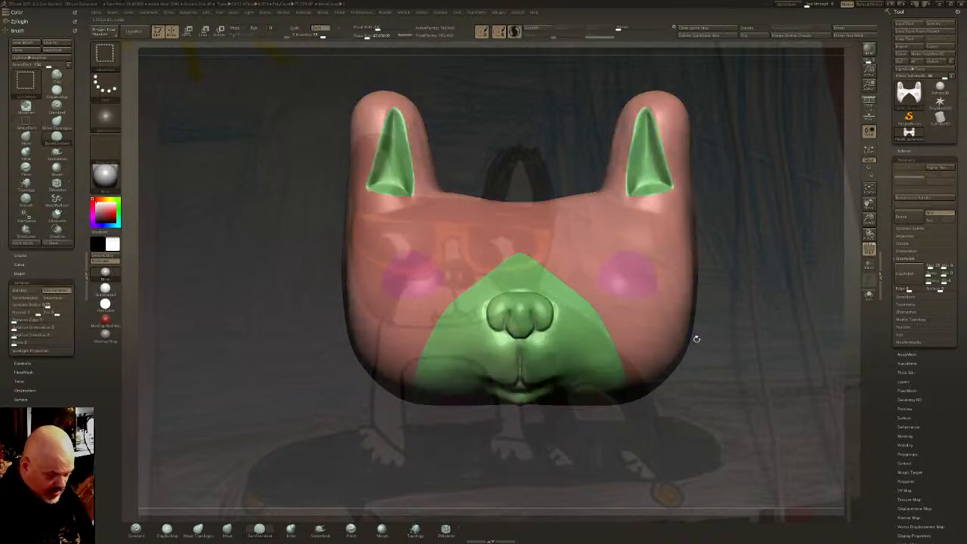
left_click(649, 348, "ctrl+shift")
key("shift+f")
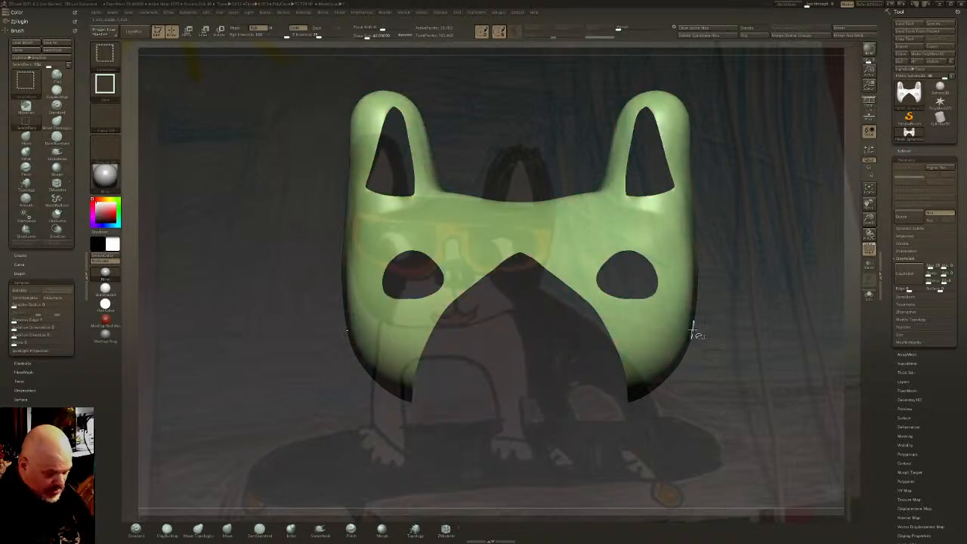
left_click(708, 326, "ctrl+shift")
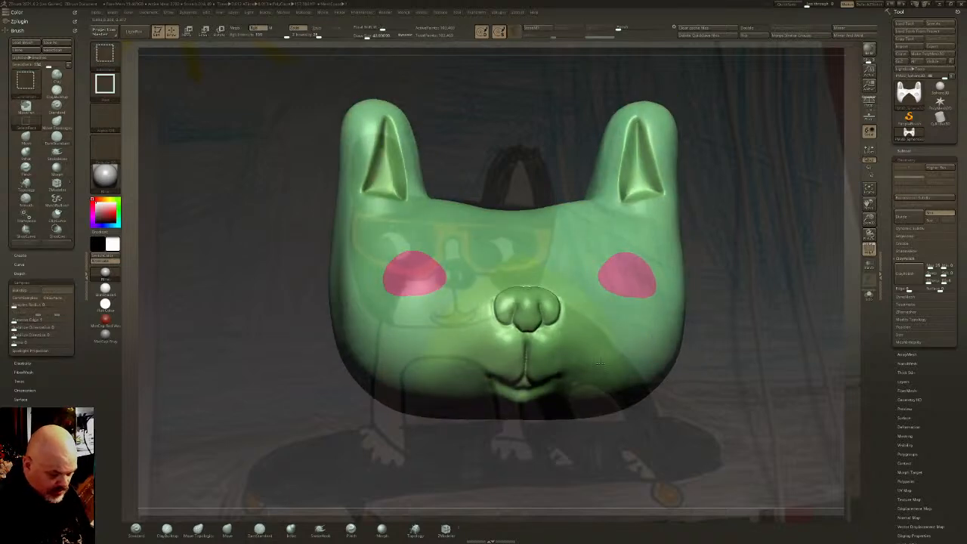
Isolate the muzzle polygroup, hide the reference drawing, and frame the muzzle in the view
left_click(599, 365, "ctrl+shift")
key("shift+f")
left_click_drag(609, 403, 498, 240, "alt")
key("b")
key("m")
key("v")
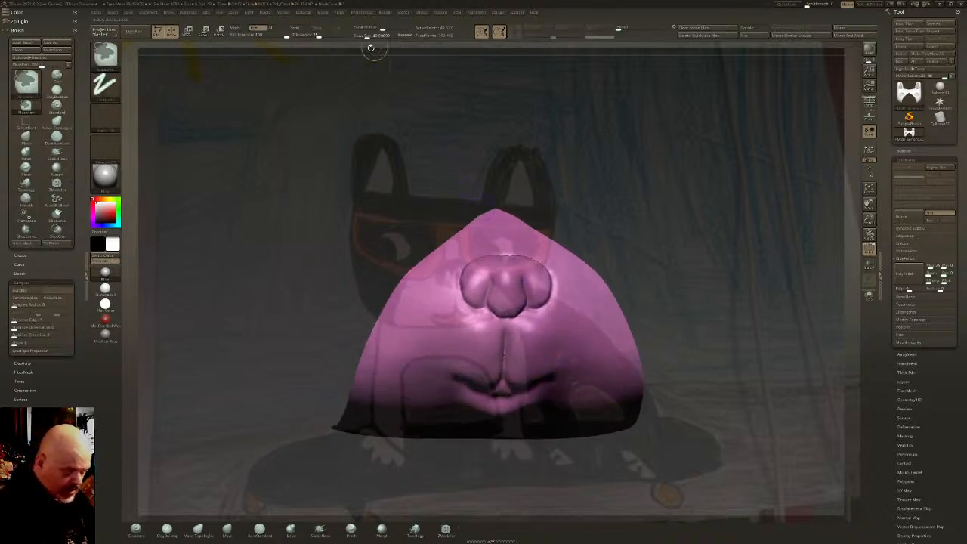
key("f")
Start masking the nose by painting over its central lobe with the MaskPen
left_click_drag(501, 276, 505, 306)
key("b")
key("d")
key("s")
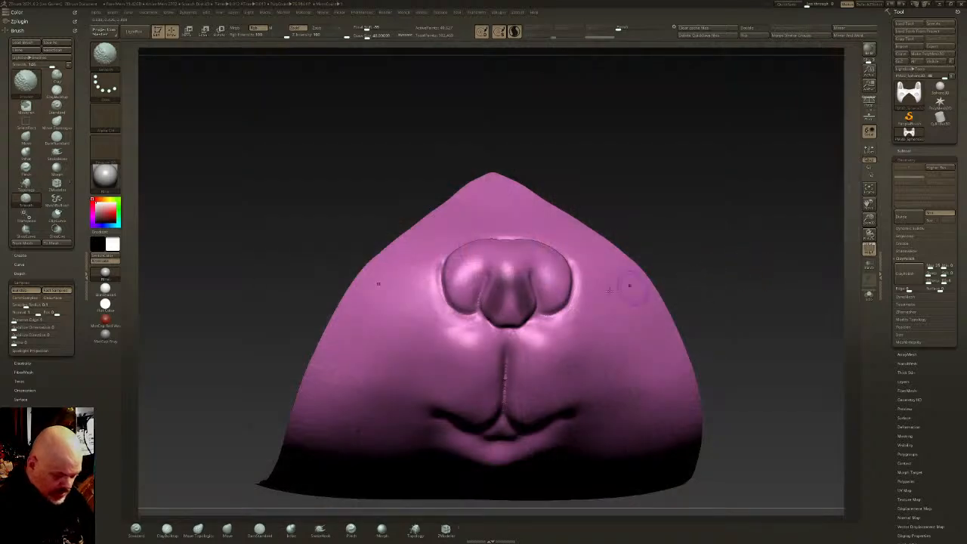
key("b")
key("s")
key("m")
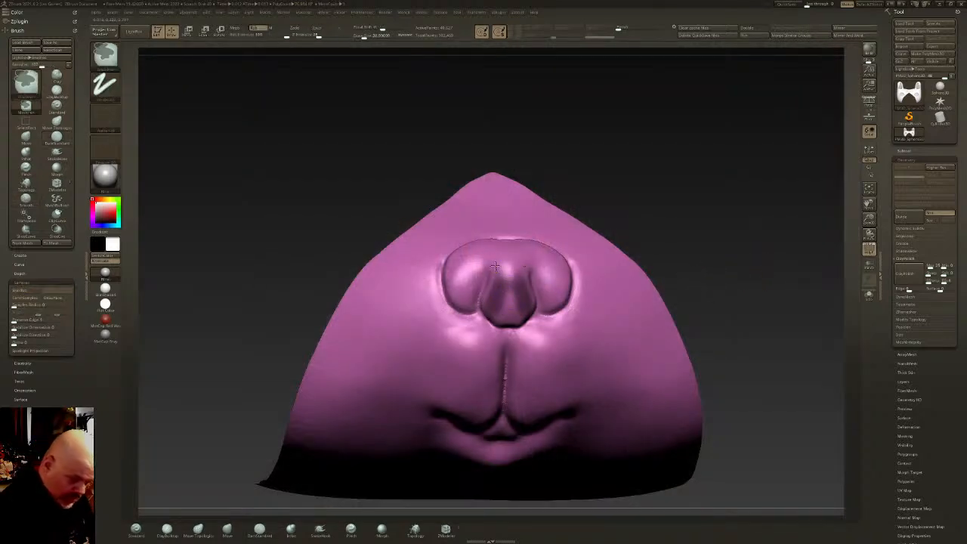
mouse_move(483, 295)
left_mouse_down()
mouse_move(492, 259)
mouse_move(487, 296)
mouse_move(507, 267)
left_mouse_up()
right_click_drag(507, 269, 505, 240)
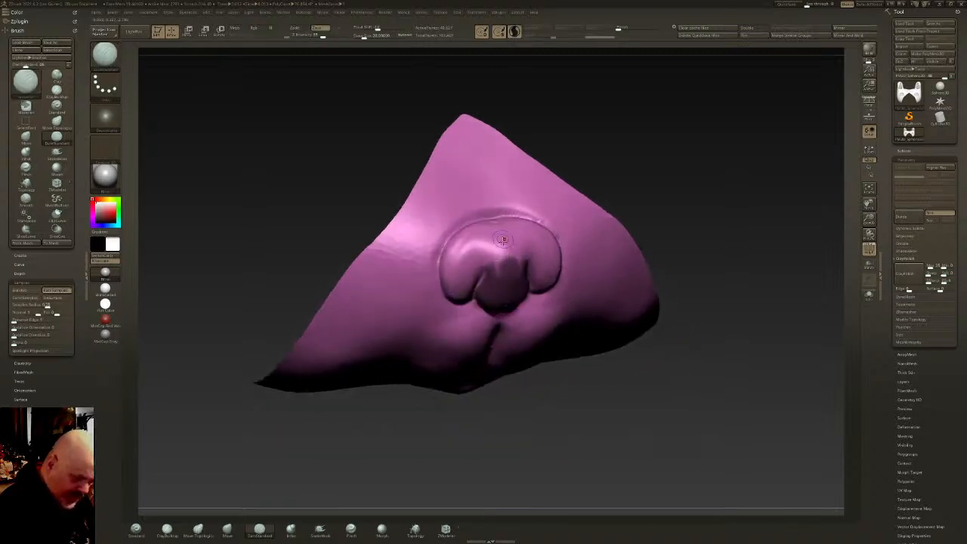
Extend the painted mask over the top of the nose and both side wings to cover the whole nose
left_click_drag(505, 256, 502, 227, "ctrl")
right_click_drag(502, 227, 499, 231)
mouse_move(499, 231)
left_mouse_down("ctrl")
mouse_move(494, 219)
mouse_move(483, 225)
mouse_move(489, 254)
left_mouse_up("ctrl")
right_click_drag(489, 254, 493, 259)
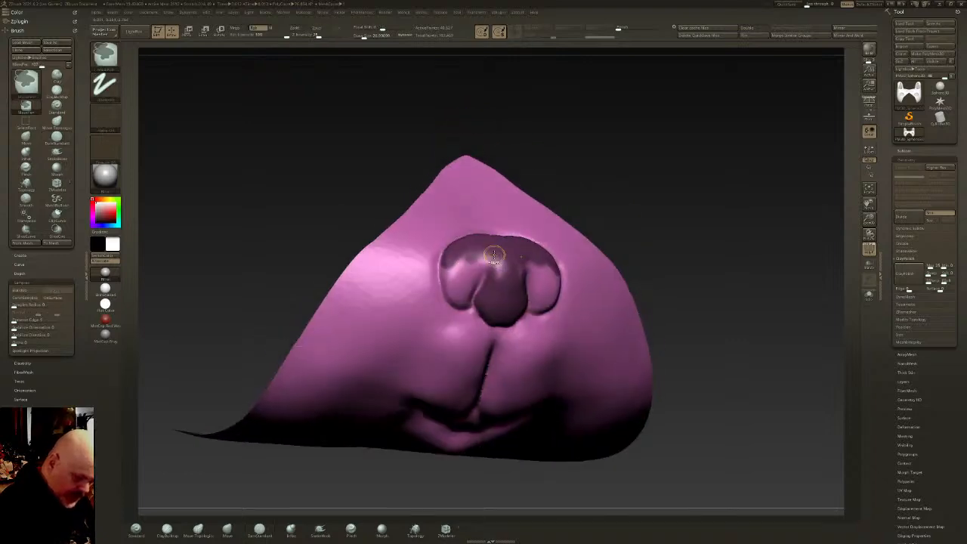
left_click_drag(491, 266, 449, 280, "ctrl")
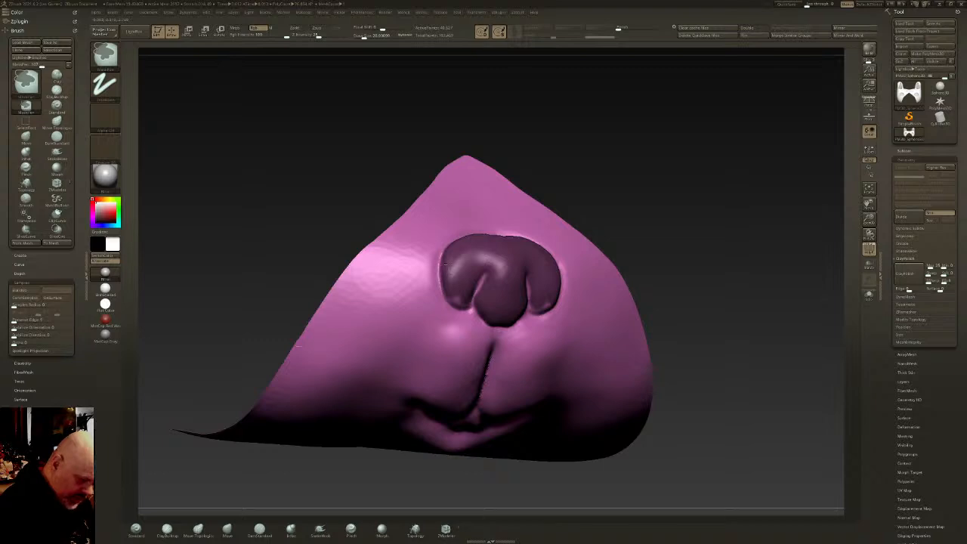
right_click_drag(447, 269, 453, 294)
left_click_drag(453, 295, 459, 302, "ctrl")
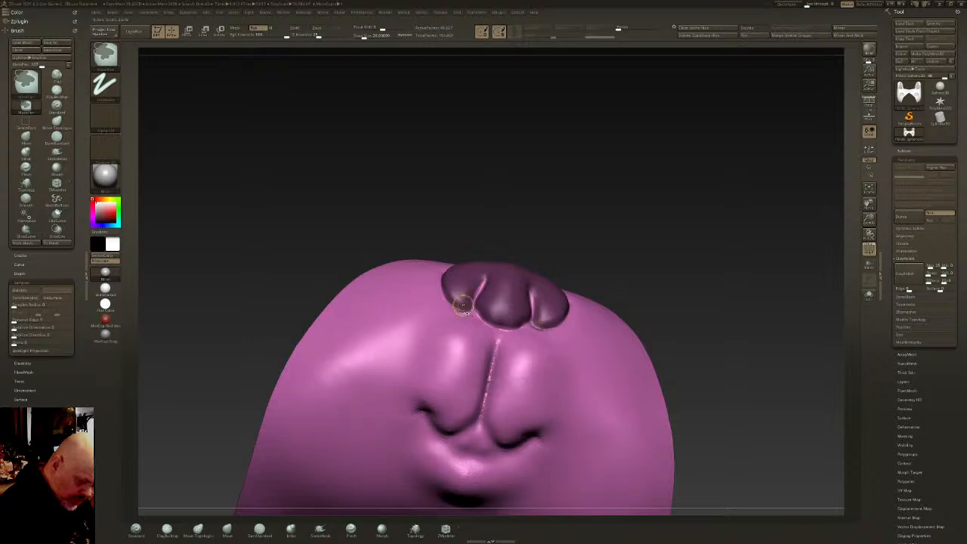
right_click_drag(459, 305, 500, 304)
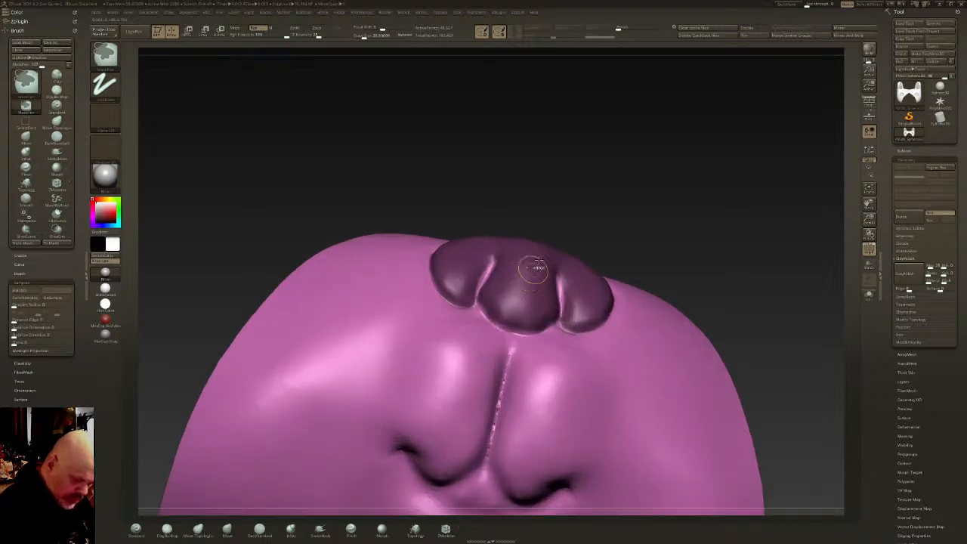
Invert the mask so only the nose is unmasked, and refine its edge along the nostril creases
left_click(578, 202, "ctrl")
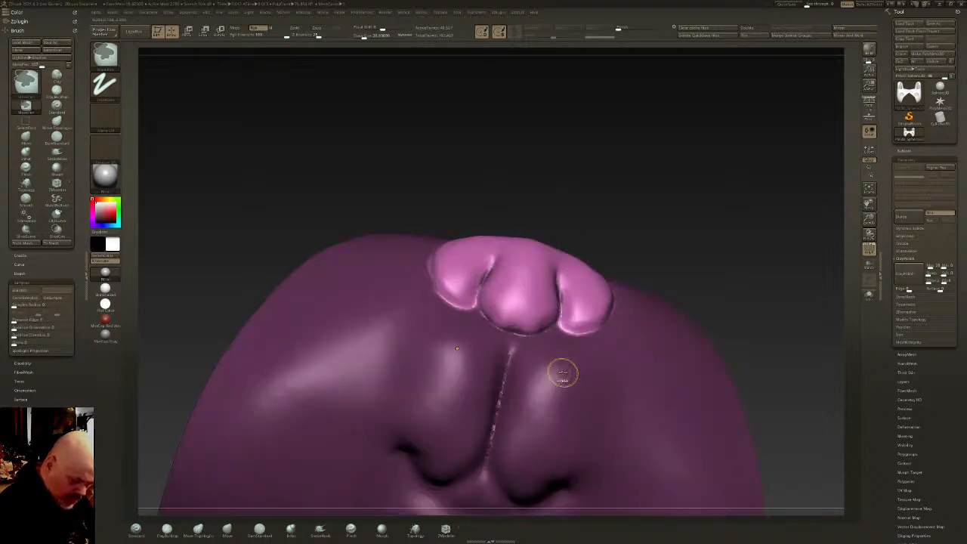
key("b")
key("d")
key("s")
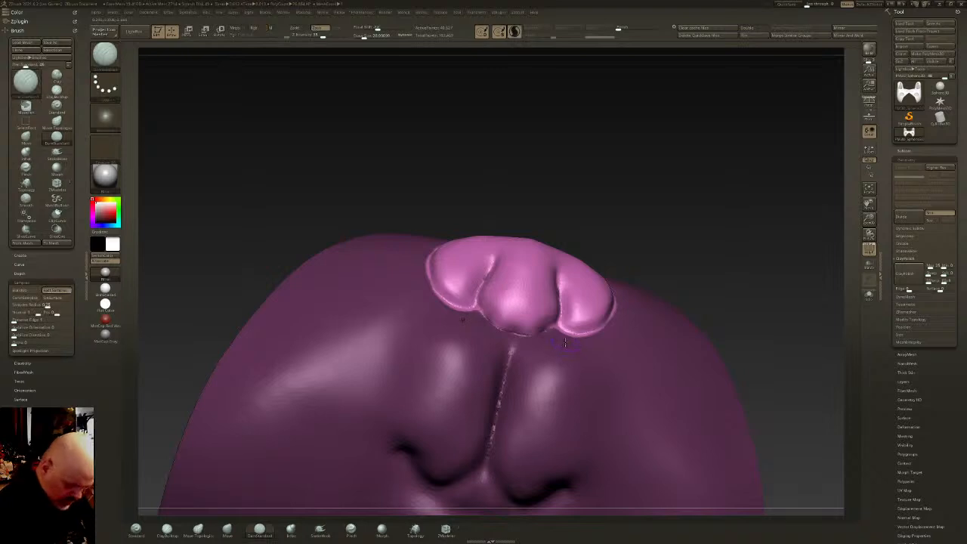
right_click_drag(566, 351, 562, 341)
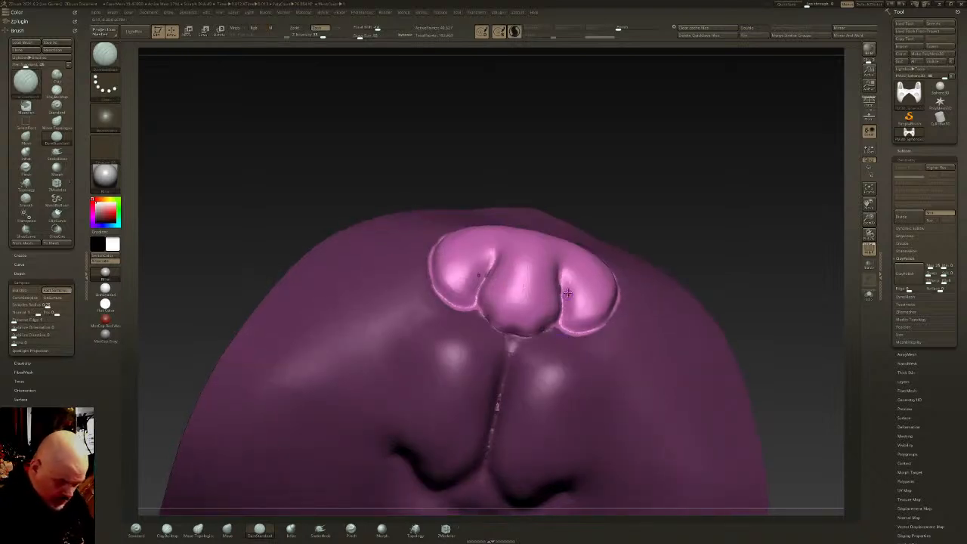
left_click_drag(563, 280, 561, 307, "ctrl")
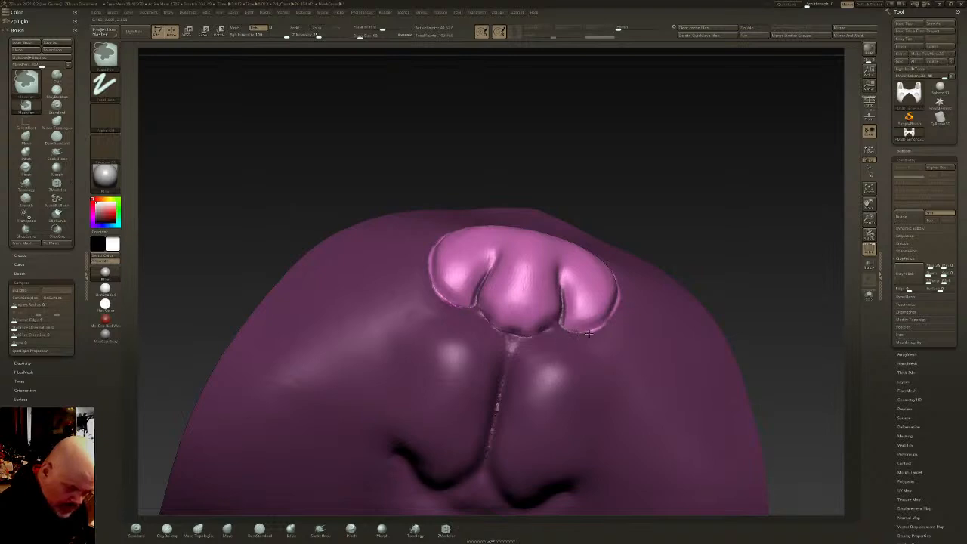
Clean up the mask edge along the top and outer sides of the nose
right_click_drag(623, 291, 617, 300)
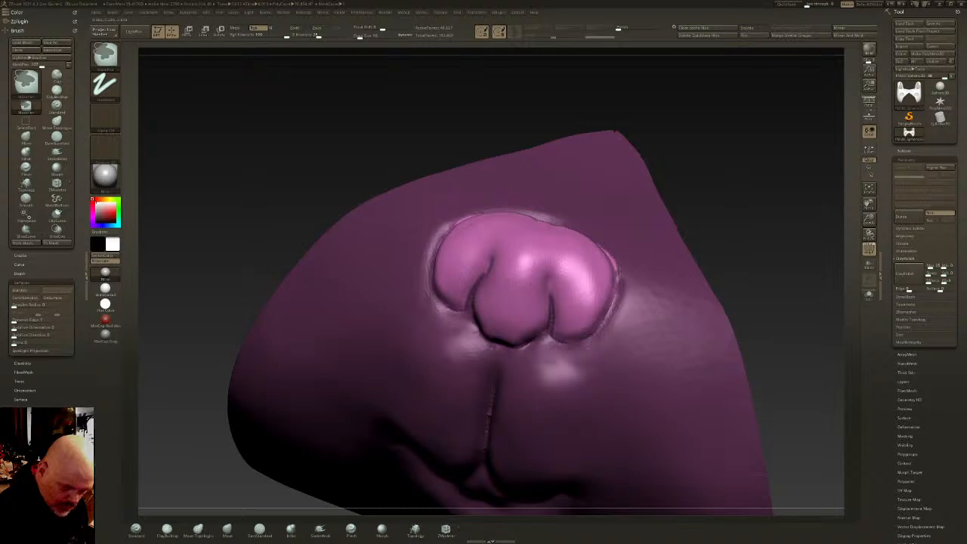
right_click_drag(612, 258, 593, 235)
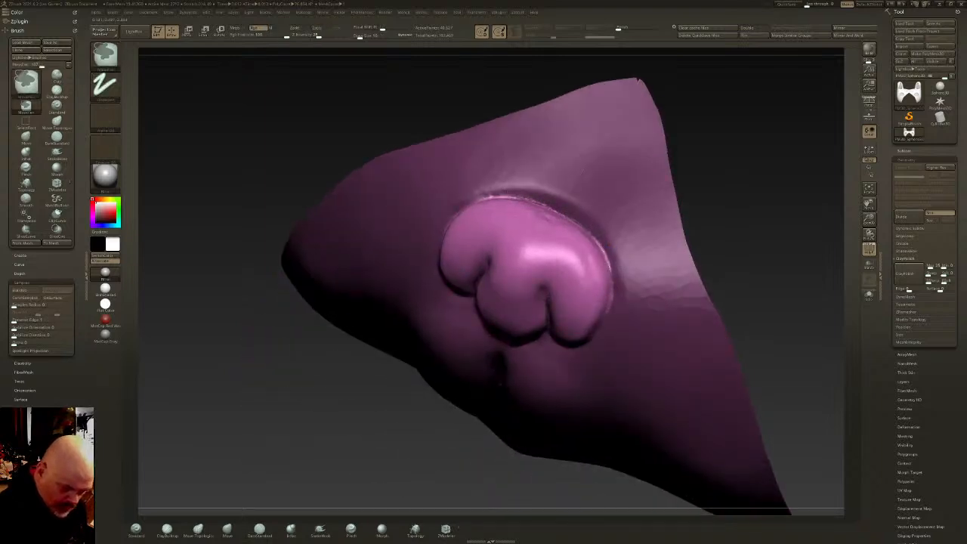
right_click_drag(617, 280, 628, 216)
right_click_drag(566, 306, 559, 274)
right_click_drag(544, 318, 759, 189)
Turn the unmasked nose into its own polygroup and isolate it
key("ctrl+w")
left_click(579, 271, "ctrl+shift")
left_click(705, 189, "ctrl+shift")
left_click(587, 265, "ctrl+shift")
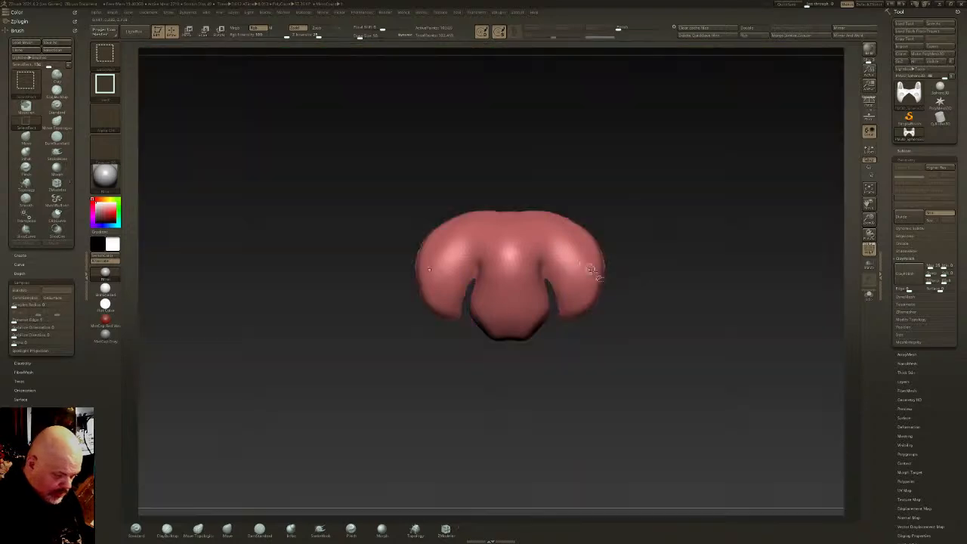
Give the isolated nose a fresh polygroup and bring the whole head back into view
key("ctrl+w")
key("ctrl+w")
key("ctrl+w")
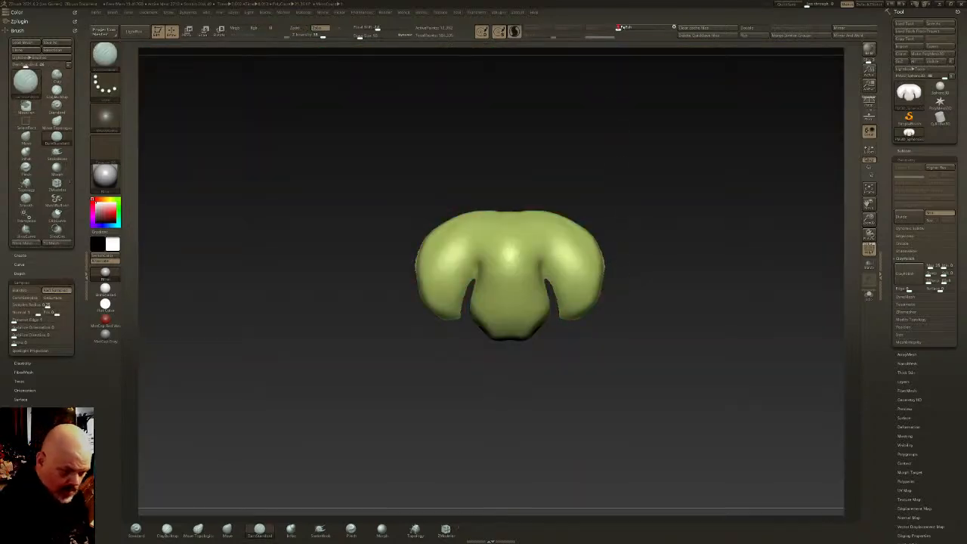
key("ctrl+w")
left_click(648, 289, "ctrl+shift")
right_click_drag(635, 309, 582, 266, "ctrl")
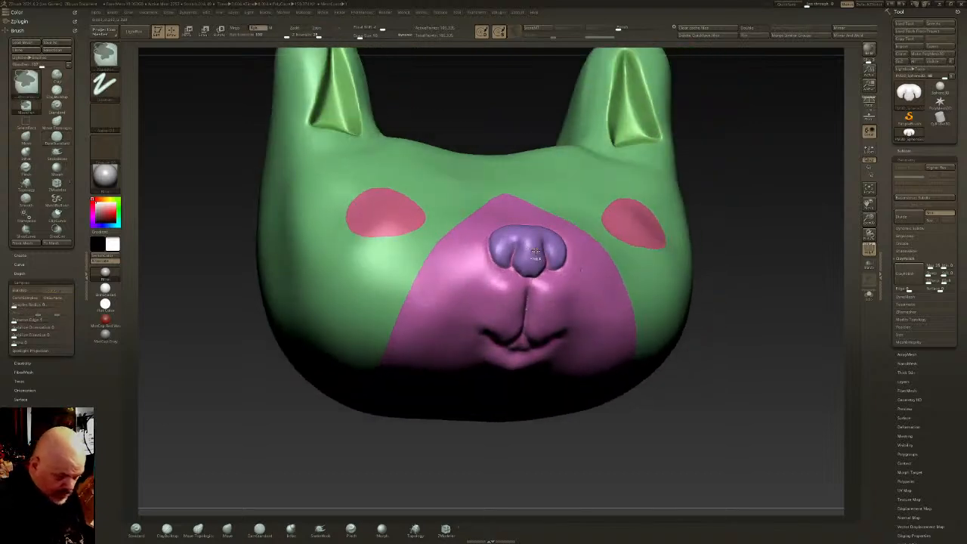
Mask everything except the nose, swell it slightly outward with the gizmo, and clear the mask
left_click(532, 257, "ctrl+shift")
left_click(748, 238, "ctrl")
left_click(752, 238, "ctrl+shift")
key("w")
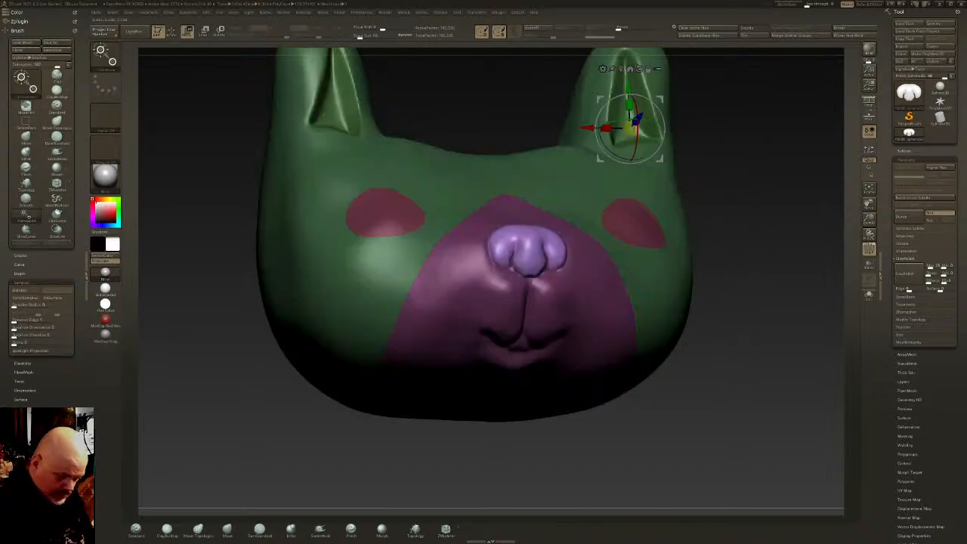
left_click_drag(637, 118, 607, 113)
key("q")
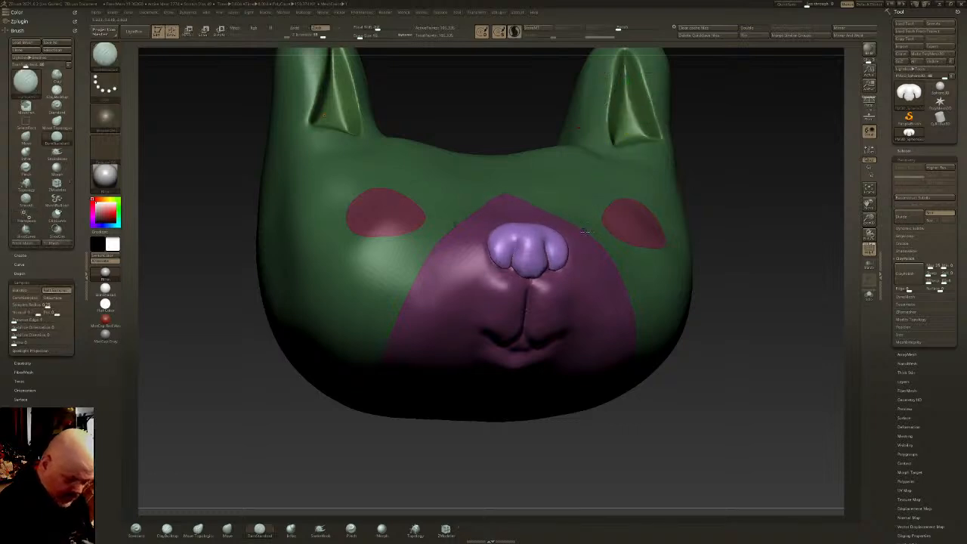
right_click_drag(609, 113, 643, 106)
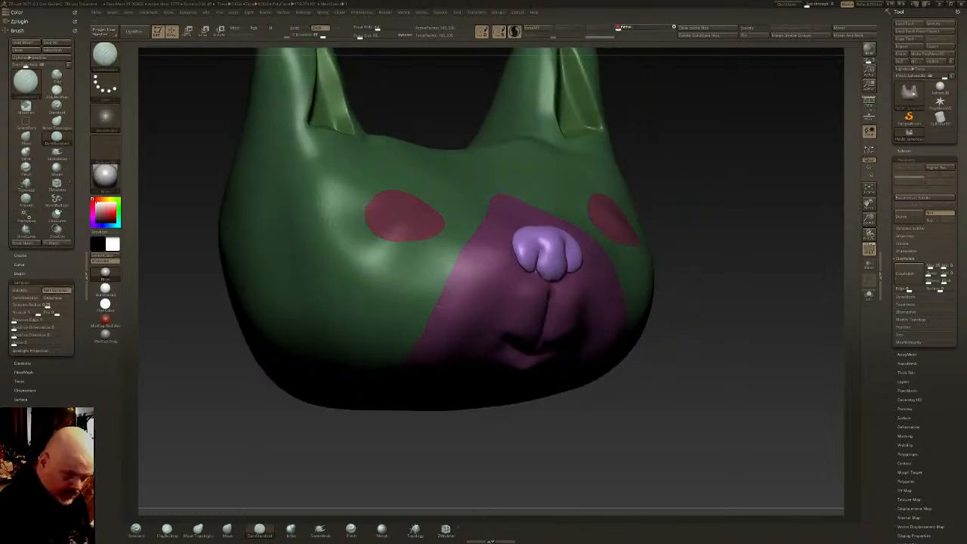
right_click_drag(597, 250, 617, 314)
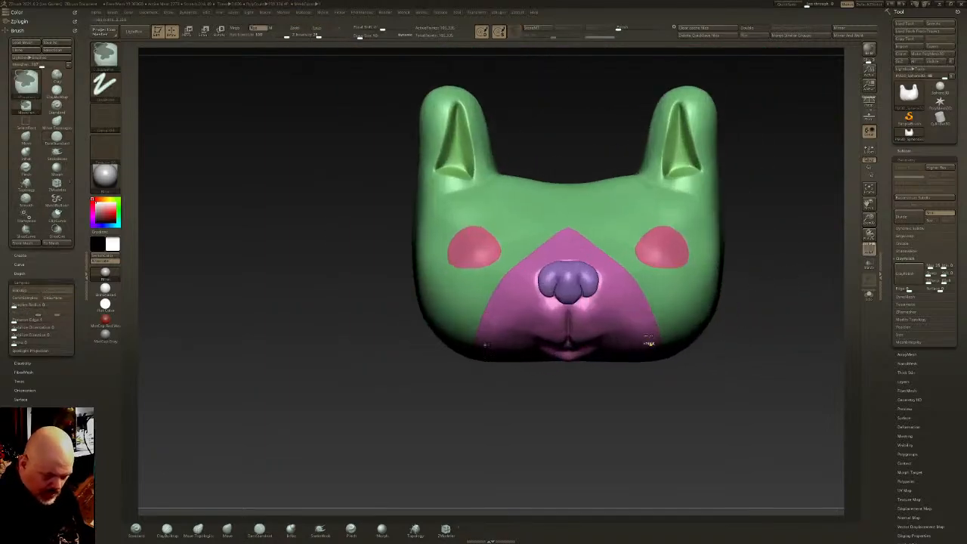
Isolate the muzzle, mask the crease below the nose and the mouth line, and turn them into their own polygroup
right_click_drag(565, 257, 565, 281)
scroll(565, 282, "up", 3)
key("b")
key("d")
key("s")
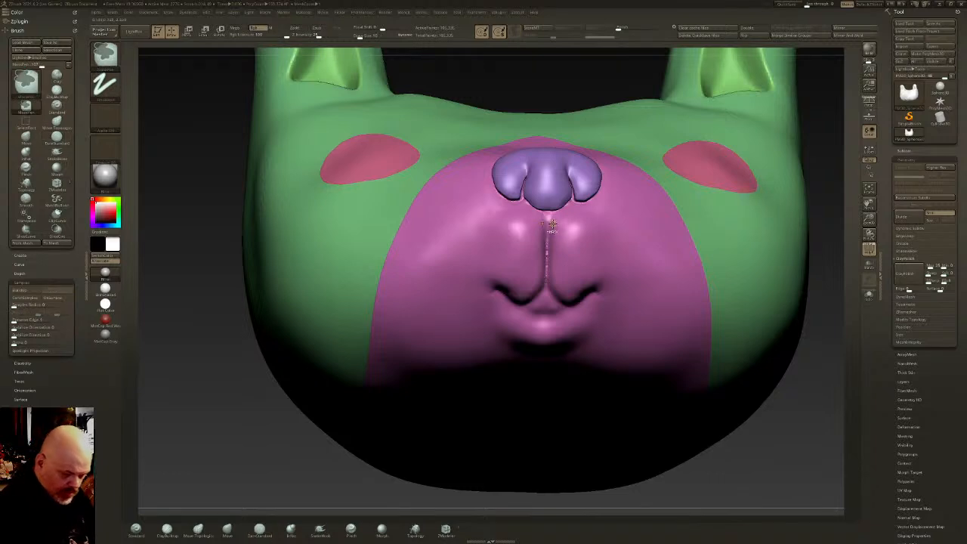
left_click(548, 218, "ctrl+shift")
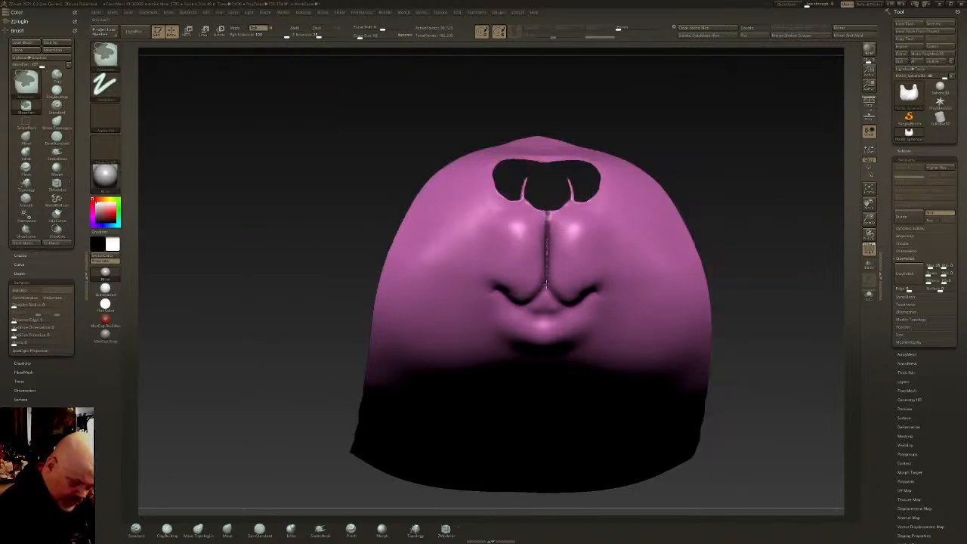
right_click_drag(547, 260, 543, 283)
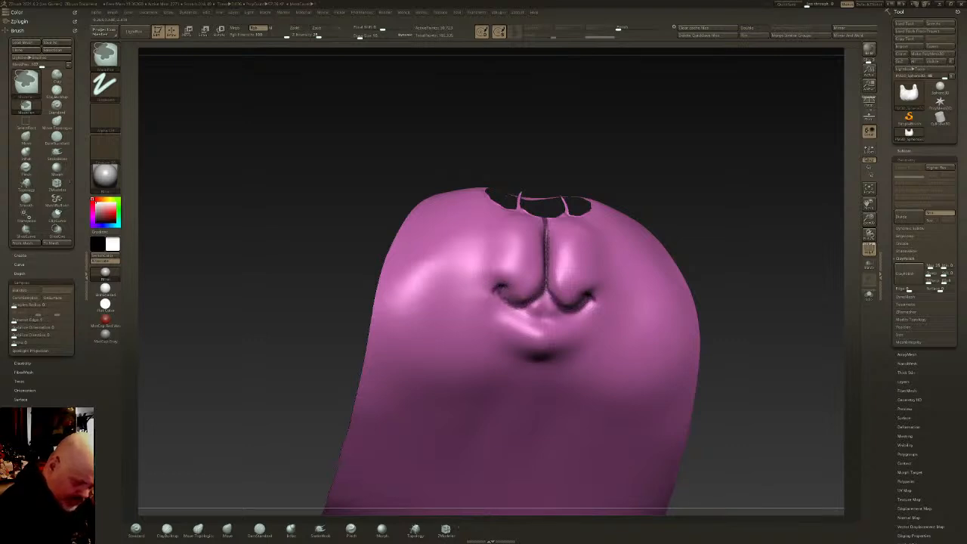
right_click_drag(596, 303, 519, 307)
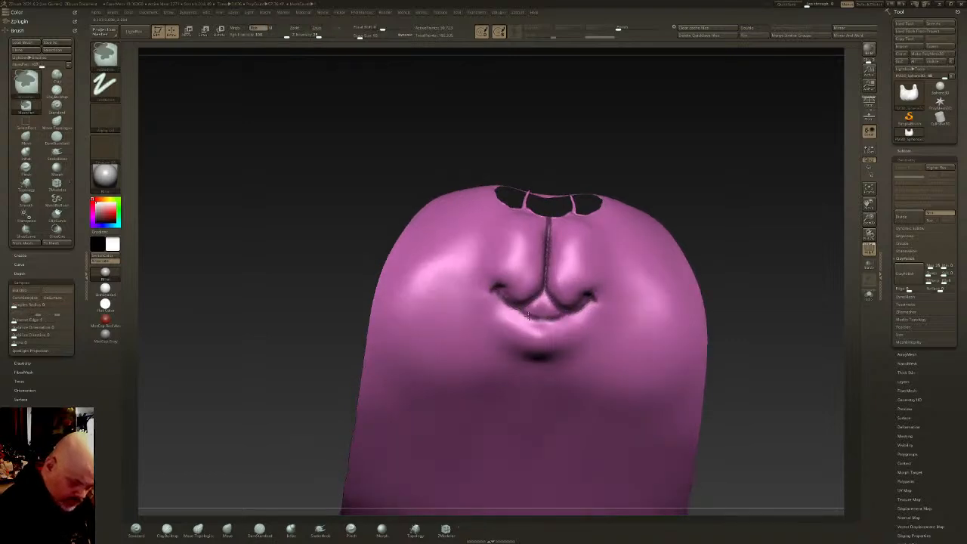
right_click_drag(561, 314, 589, 283)
key("ctrl+w")
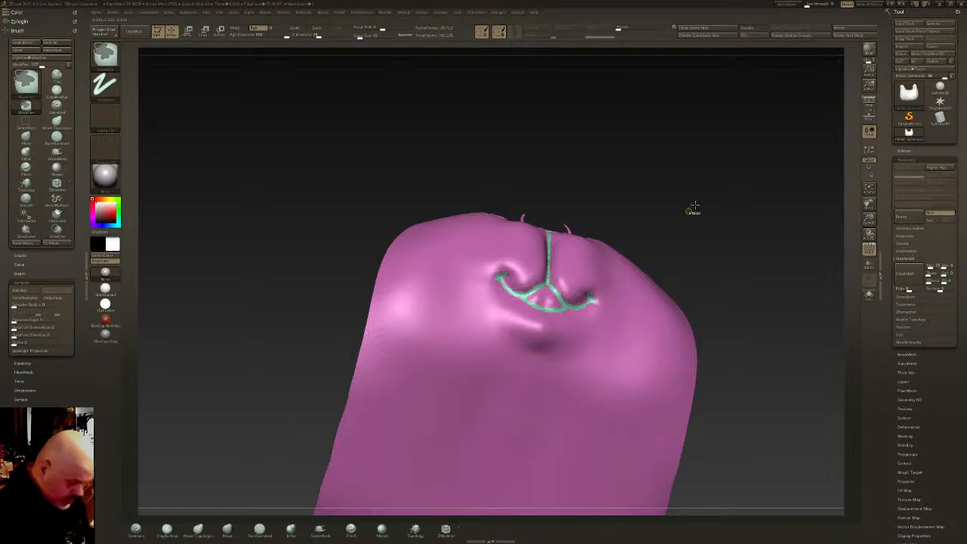
Isolate the mouth line, polish its edges, give it a new polygroup, and show the whole head again
left_click(680, 224, "ctrl+shift")
left_click(525, 296, "ctrl+shift")
key("ctrl+w")
key("ctrl+w")
key("ctrl+w")
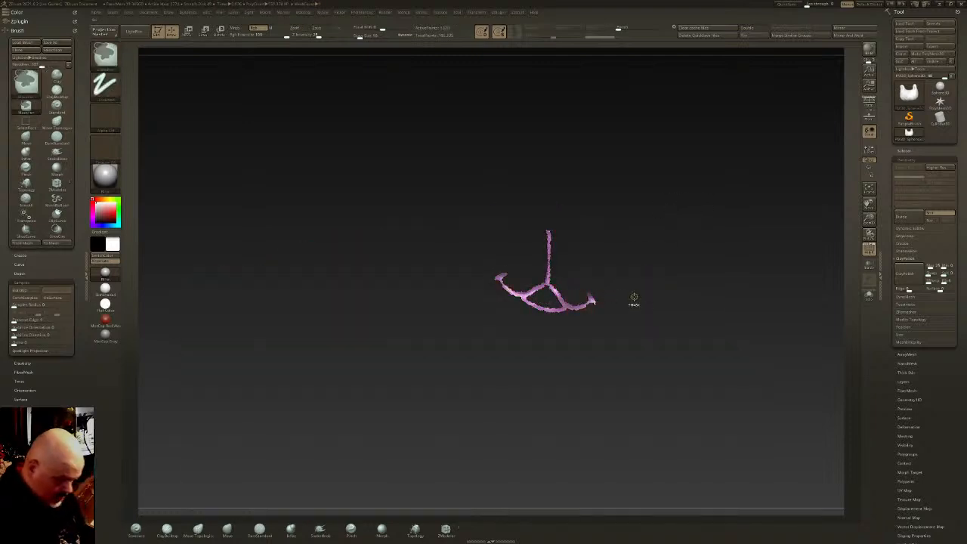
left_click(620, 28)
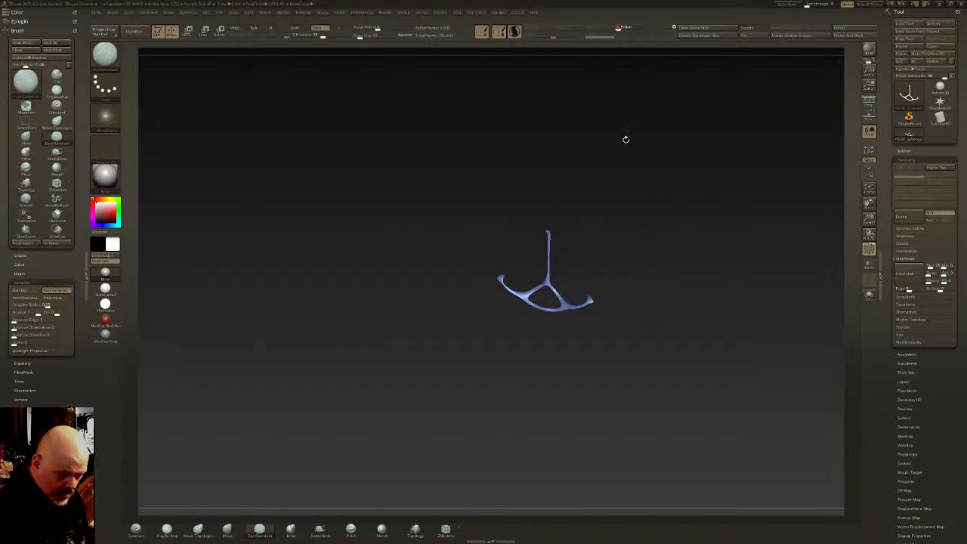
key("ctrl+w")
key("ctrl+w")
left_click(648, 249, "ctrl")
left_click(689, 231, "ctrl+shift")
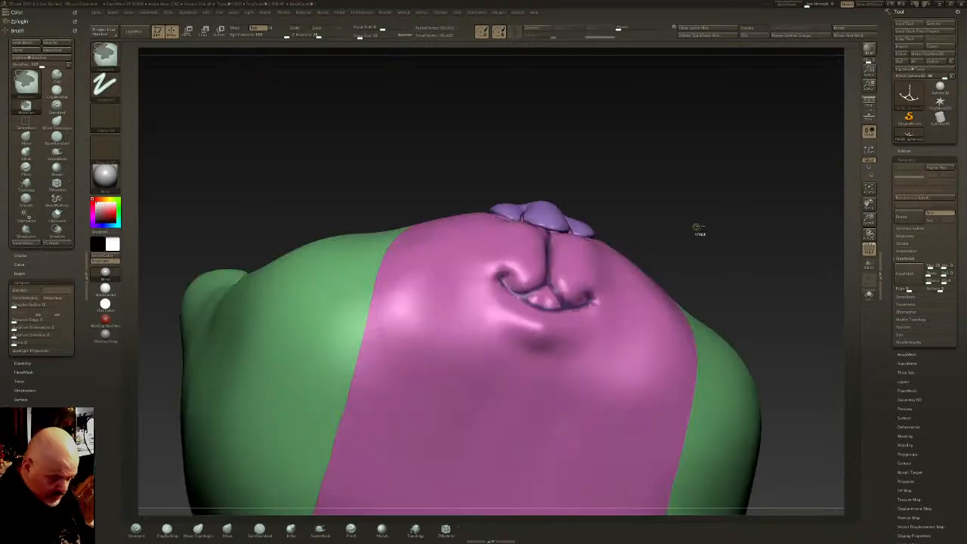
Mask everything except the mouth line, sink it into the muzzle with the gizmo, polish it, and clear the mask
left_click(691, 230, "ctrl")
left_click_drag(672, 245, 725, 281)
key("w")
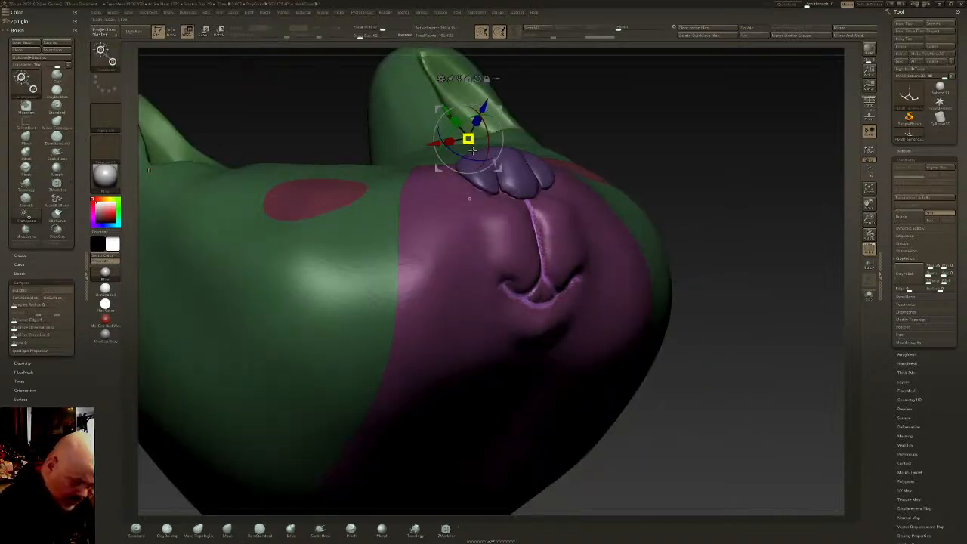
left_click(626, 26)
left_click(612, 247, "ctrl")
left_click(627, 28)
right_click_drag(611, 261, 575, 278)
key("ctrl+shift+a")
key("q")
Isolate the muzzle in front view, frame it, and assign it a new polygroup
mouse_move(538, 316)
right_mouse_down()
mouse_move(538, 349)
mouse_move(564, 297)
mouse_move(538, 301)
right_mouse_up()
right_click_drag(840, 291, 718, 321, "shift")
right_click_drag(641, 335, 640, 233, "ctrl")
left_click(649, 303, "ctrl+shift")
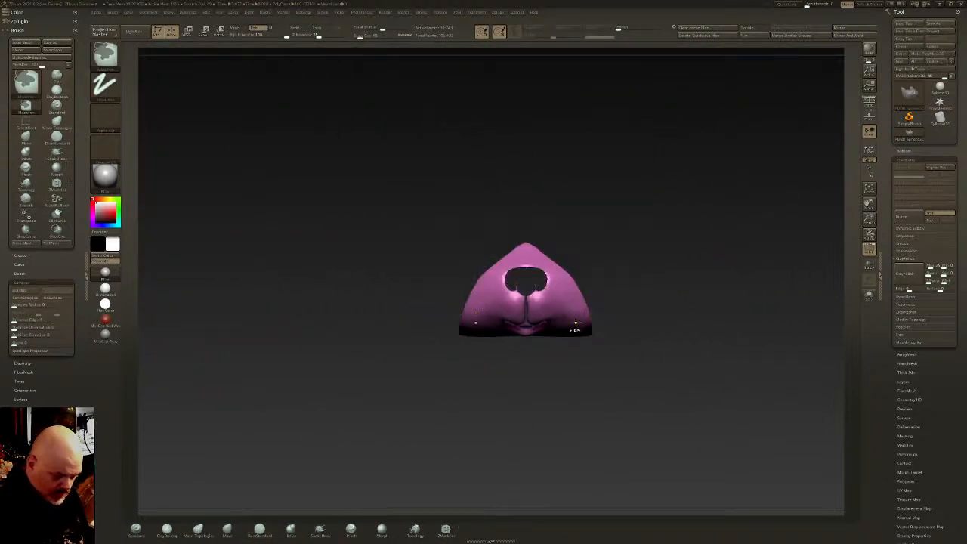
key("shift+f")
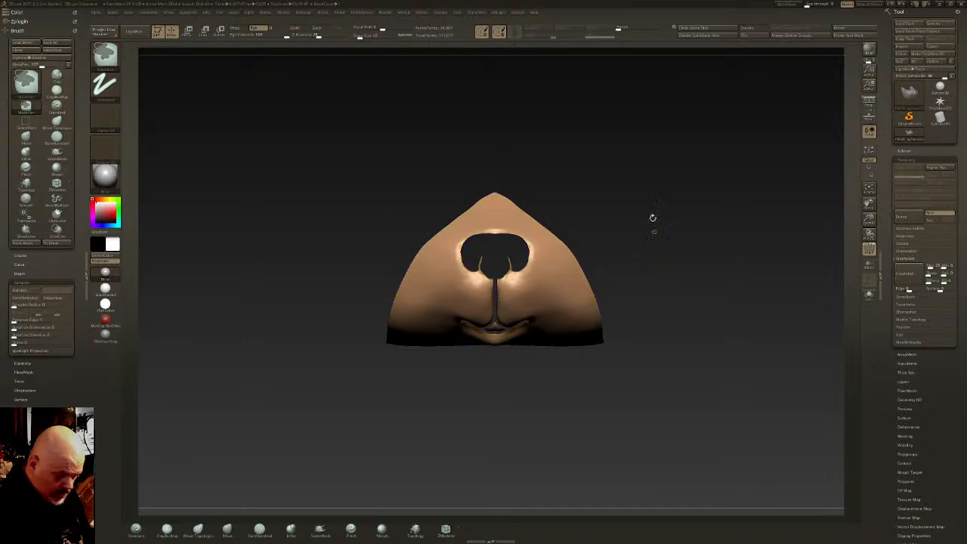
Restore the whole head with only the muzzle unmasked, and swell the muzzle slightly outward with the gizmo
left_click(638, 252, "ctrl+shift")
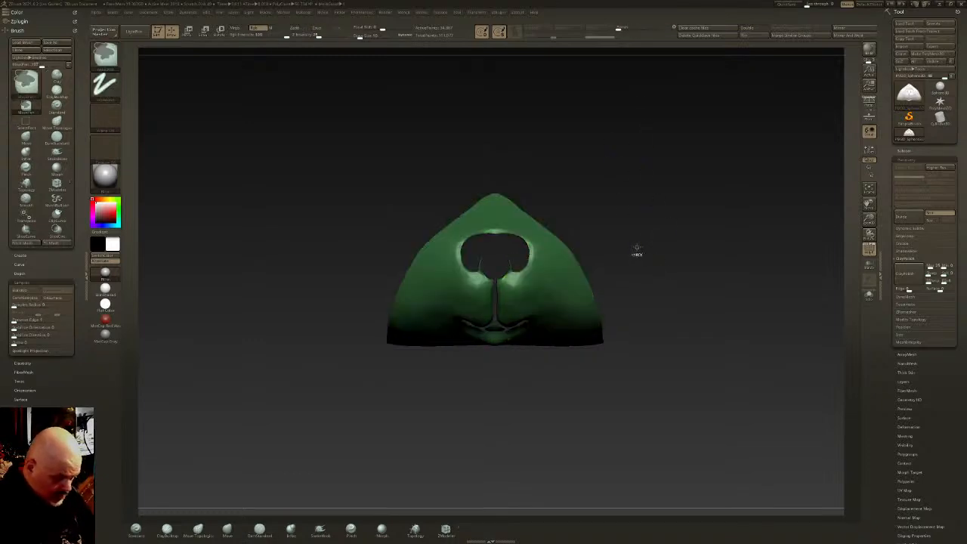
left_click_drag(710, 247, 715, 240)
key("w")
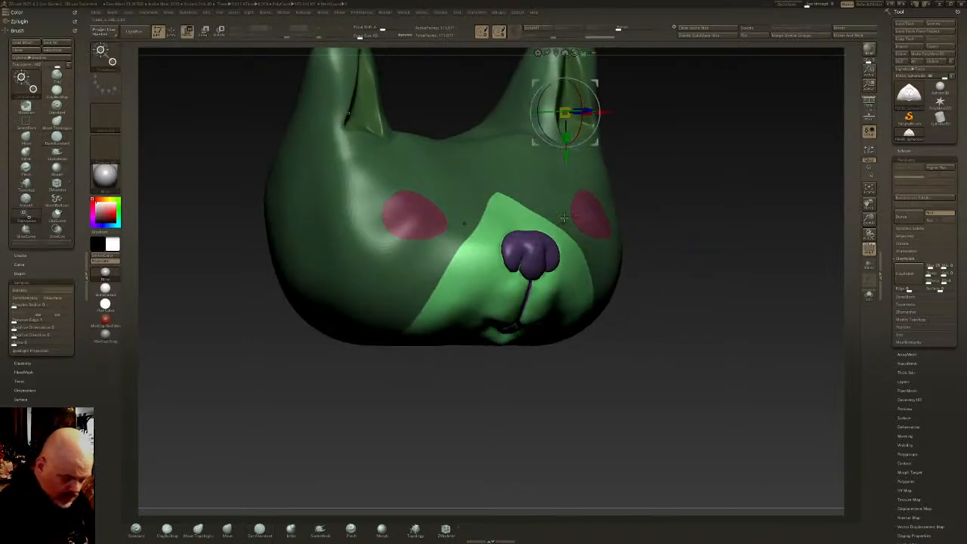
left_click_drag(565, 114, 573, 98)
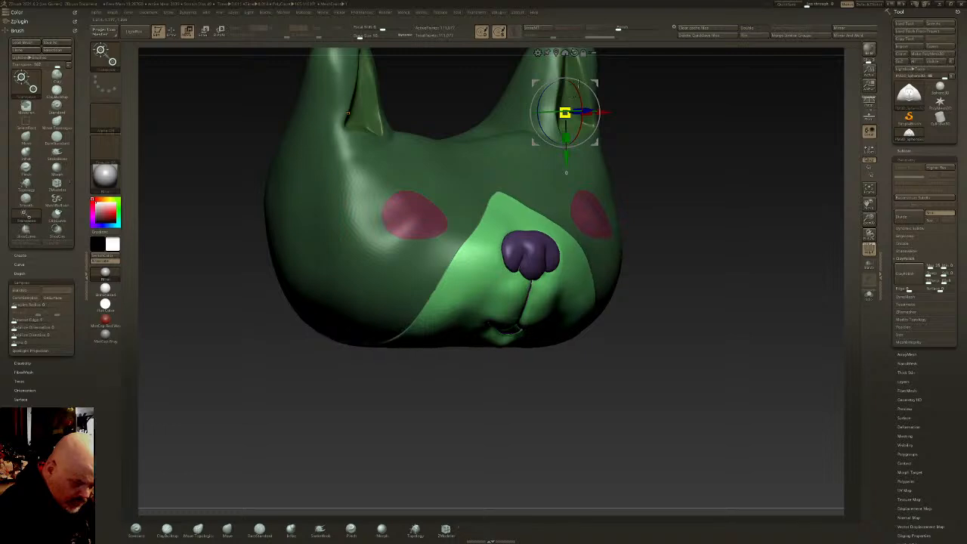
key("q")
Smooth the muzzle's border from the cheek up to the peak above the nose, and clear the mask
mouse_move(375, 27)
left_mouse_down()
mouse_move(390, 28)
mouse_move(363, 36)
mouse_move(371, 36)
left_mouse_up()
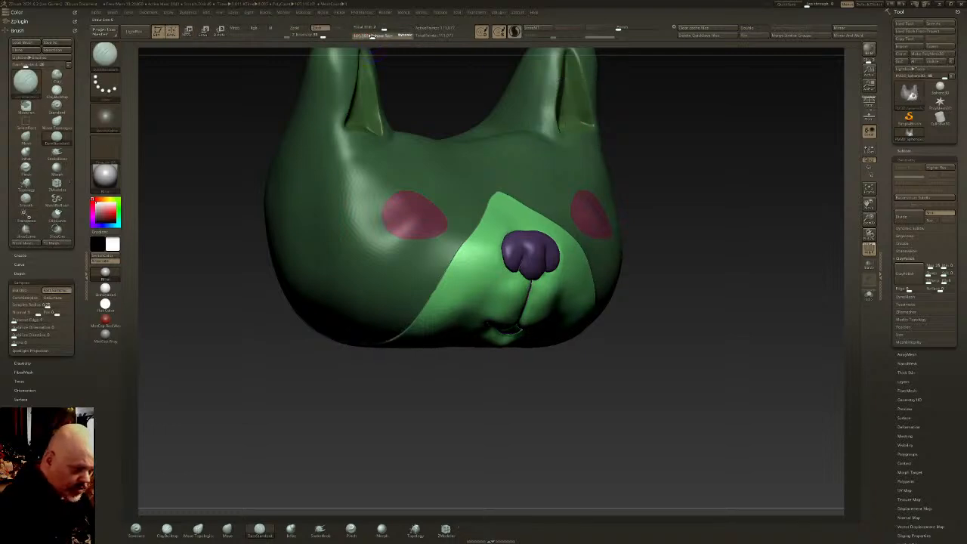
key("shift")
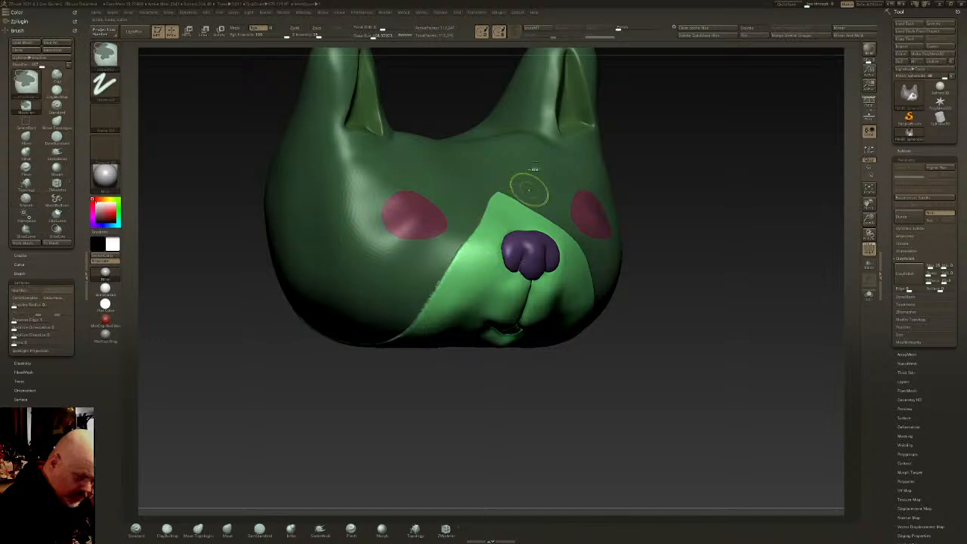
key("ctrl+z")
left_click(515, 32)
left_click_drag(454, 273, 494, 198, "shift")
right_click_drag(423, 272, 536, 242)
mouse_move(452, 261)
left_mouse_down("shift")
mouse_move(444, 291)
mouse_move(309, 356)
mouse_move(192, 359)
left_mouse_up("shift")
mouse_move(192, 359)
right_mouse_down("alt")
mouse_move(363, 298)
mouse_move(416, 302)
right_mouse_up("alt")
left_click_drag(397, 303, 306, 298, "shift")
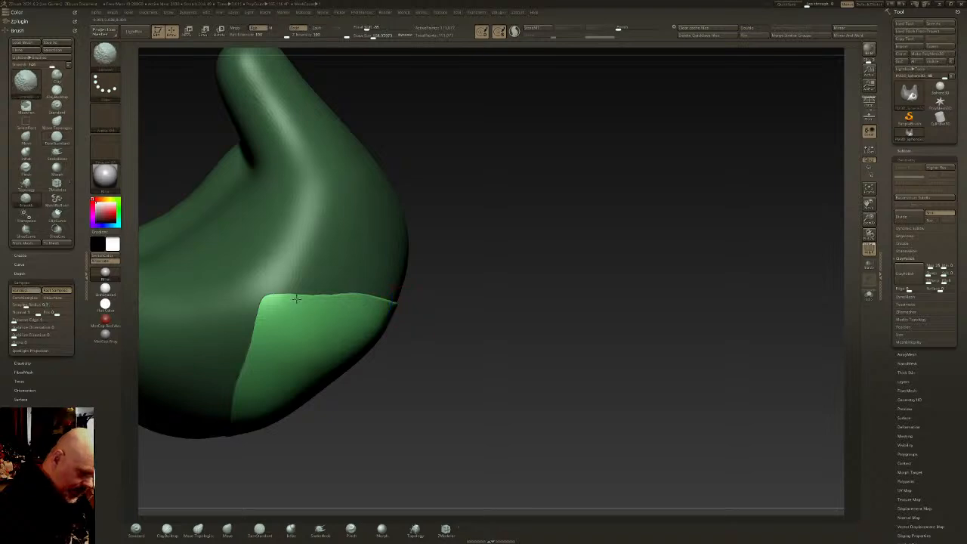
mouse_move(261, 325)
right_mouse_down()
mouse_move(371, 287)
mouse_move(461, 295)
mouse_move(709, 275)
right_mouse_up()
mouse_move(642, 281)
right_mouse_down()
mouse_move(618, 369)
mouse_move(641, 340)
right_mouse_up()
right_click_drag(715, 315, 717, 274)
left_click_drag(733, 310, 779, 287, "ctrl")
Examine the head's surface and muzzle seam from the front and side with the polygroup colours temporarily hidden
right_click_drag(793, 282, 752, 281)
left_click(866, 250)
right_click_drag(744, 285, 540, 295)
right_click_drag(540, 296, 553, 337)
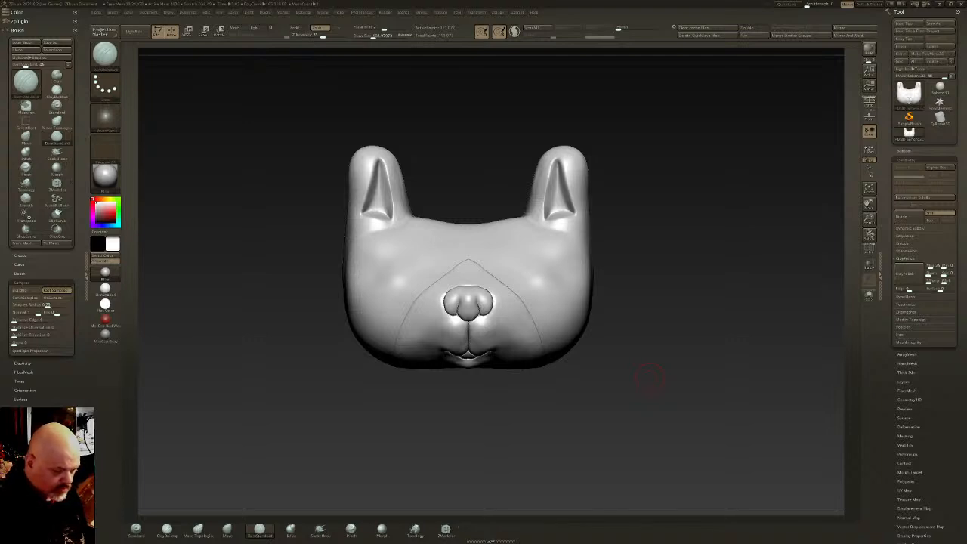
left_click_drag(651, 291, 566, 274)
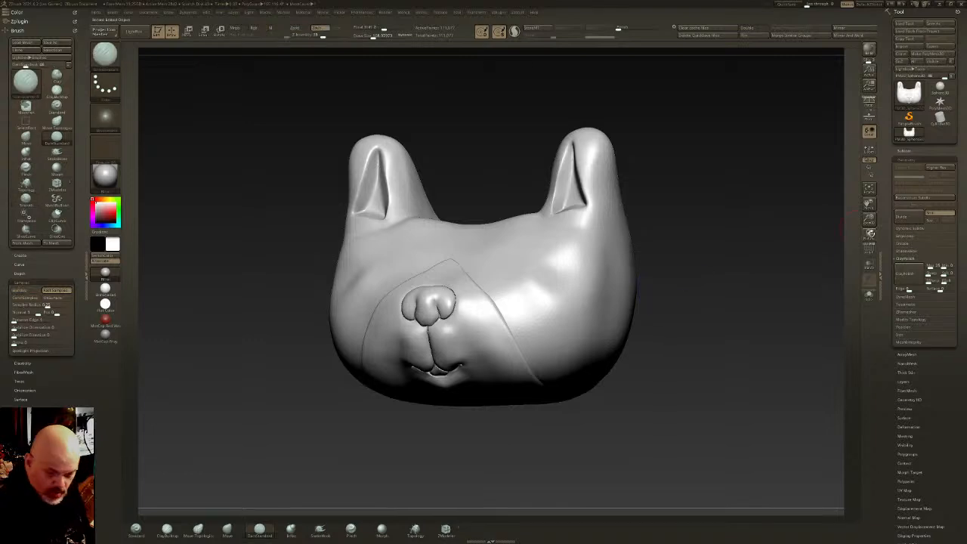
left_click(868, 249)
Isolate both eye patches, give them a new polygroup, and show the whole head again
mouse_move(659, 293)
left_mouse_down("shift")
mouse_move(639, 298)
mouse_move(696, 296)
left_mouse_up("shift")
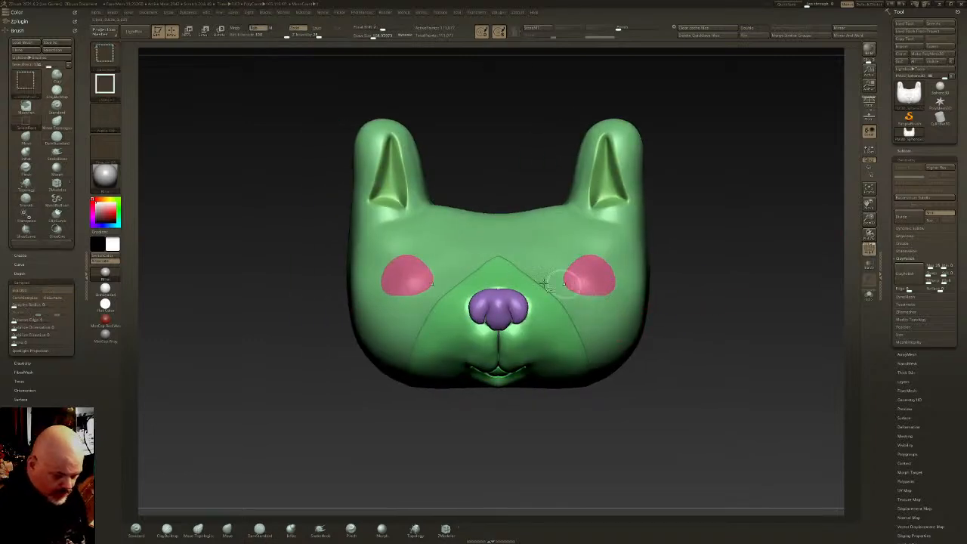
left_click(571, 284, "ctrl+shift")
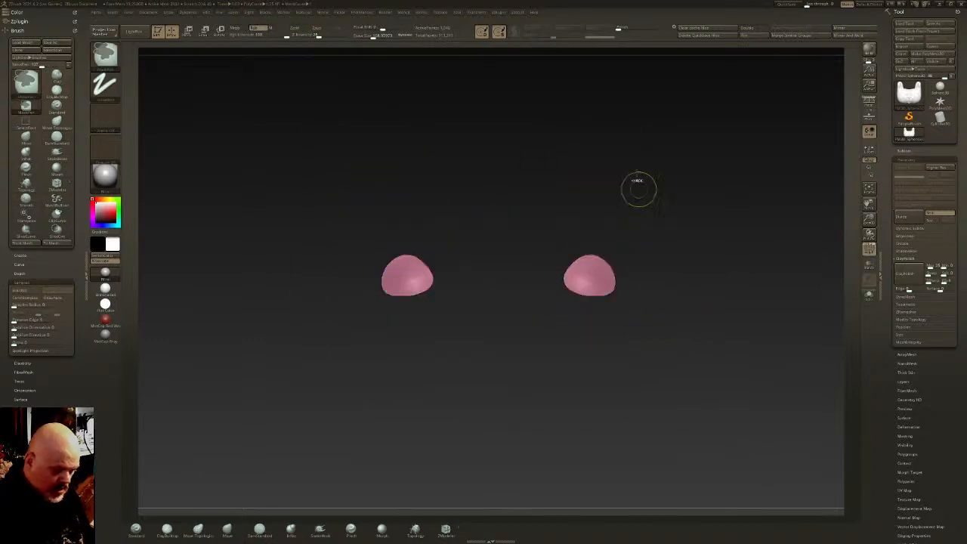
left_click_drag(641, 204, 662, 230, "ctrl")
key("ctrl+w")
key("shift+f")
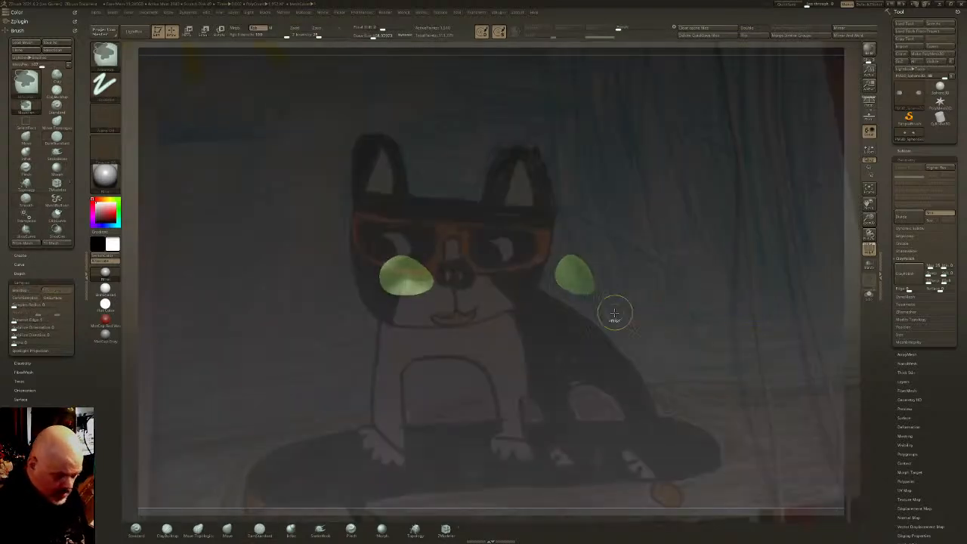
left_click_drag(612, 313, 647, 302)
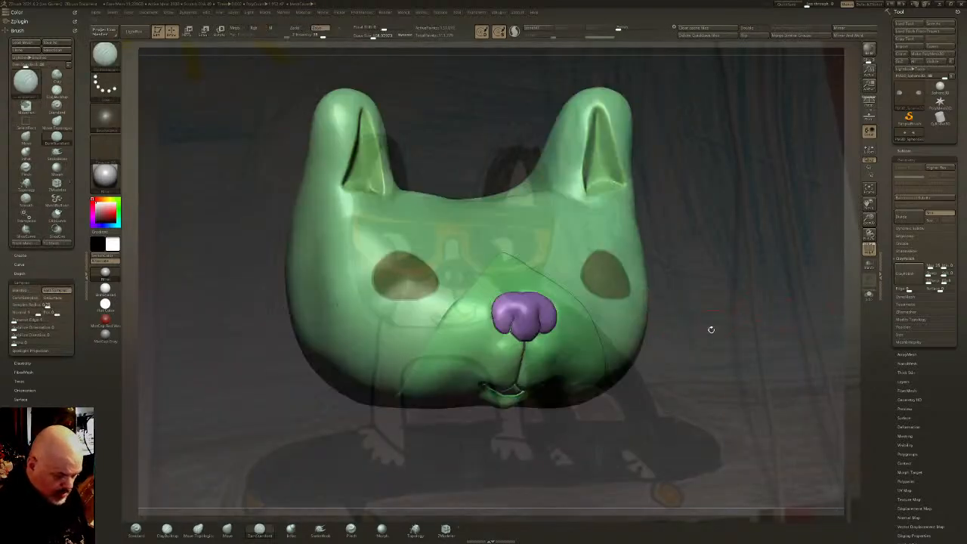
Check the dog's eyes and goggles in the full reference drawing, moving the Spotlight dial off the face
left_click_drag(711, 329, 707, 341)
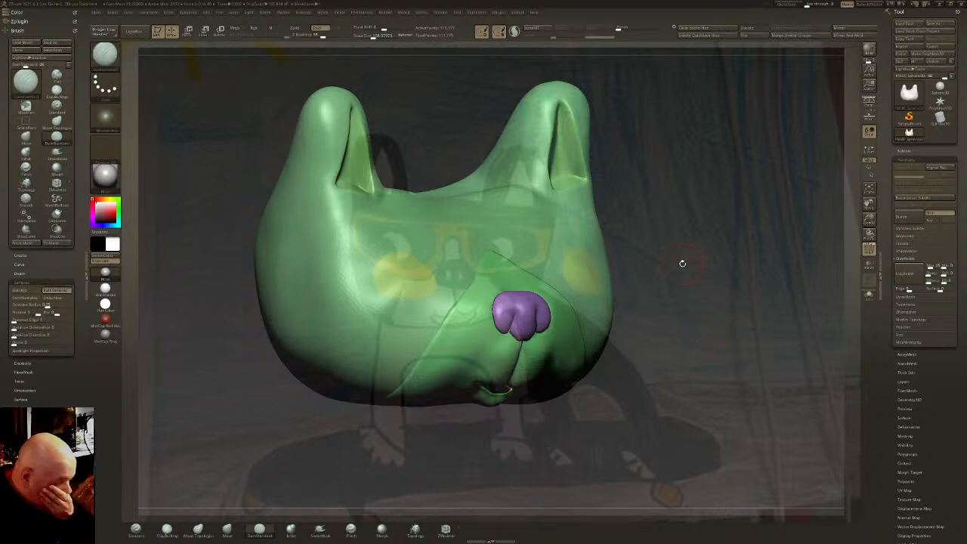
key("z")
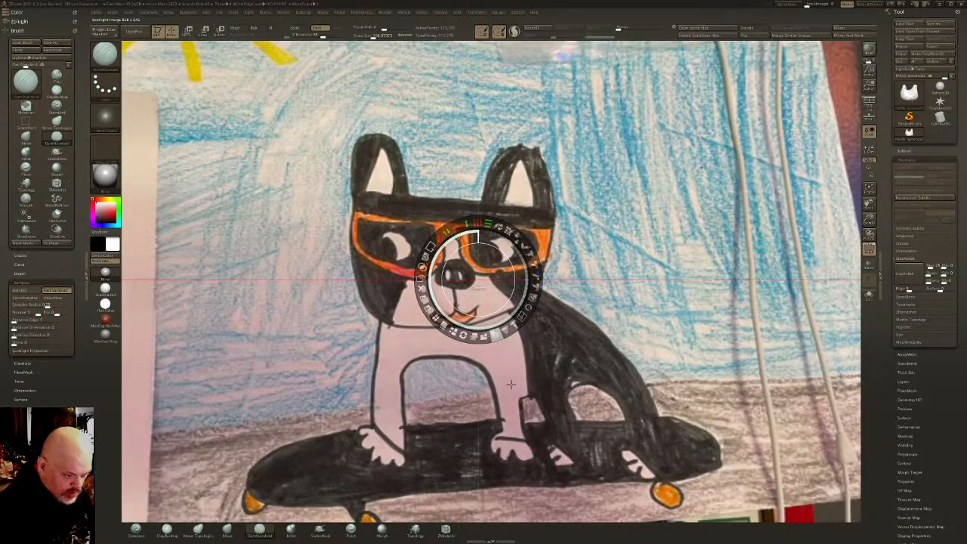
left_click_drag(476, 280, 703, 293)
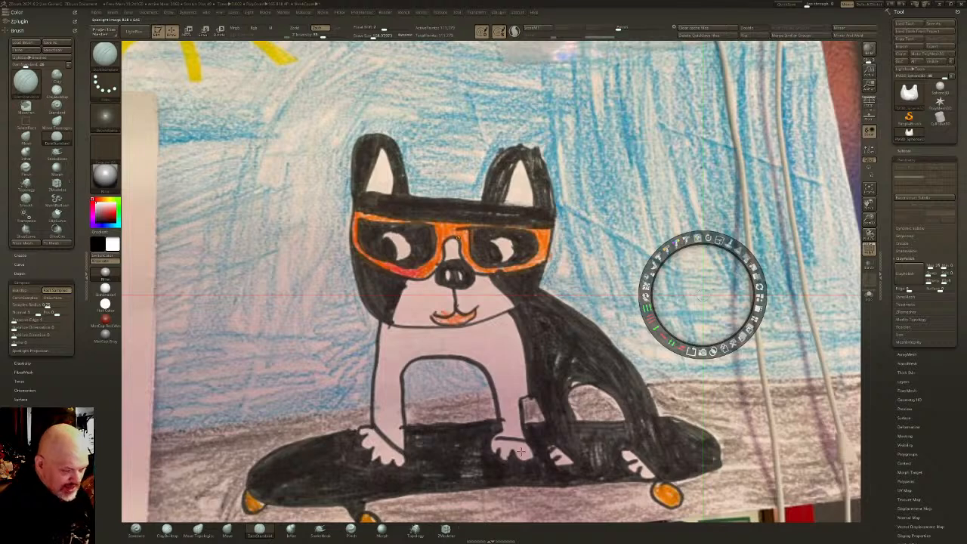
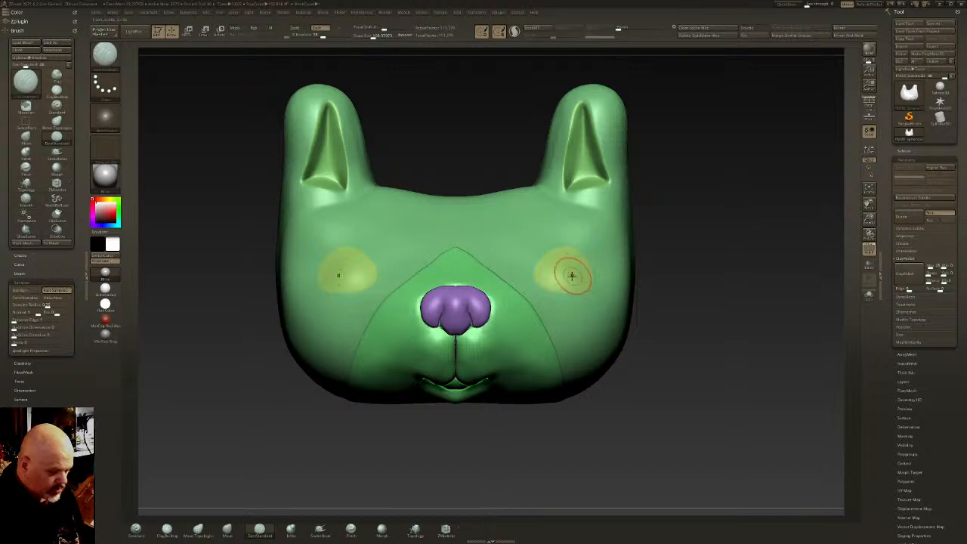
Push both unmasked eye patches inward to form recessed sockets and smooth the surface inside them
key("ctrl+shift")
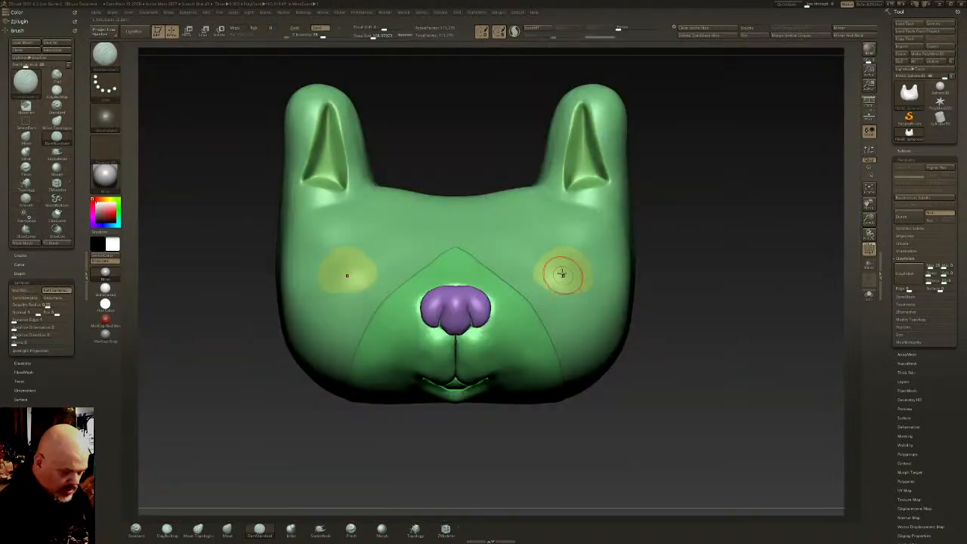
key("ctrl+shift")
left_click(567, 276, "ctrl+shift")
left_click_drag(597, 278, 604, 302)
left_click(625, 285, "ctrl+shift")
key("w")
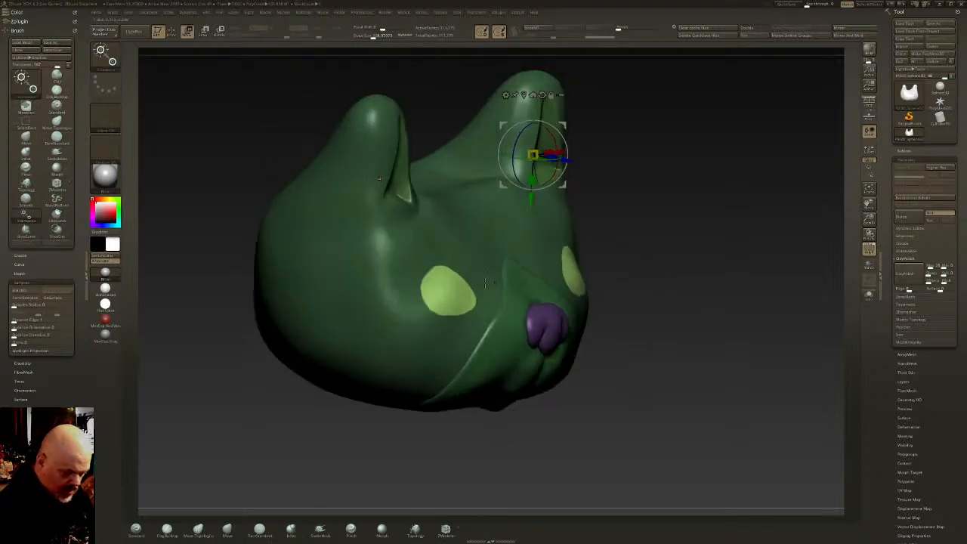
left_click(447, 289)
left_click_drag(665, 340, 634, 340)
left_click_drag(473, 280, 465, 284)
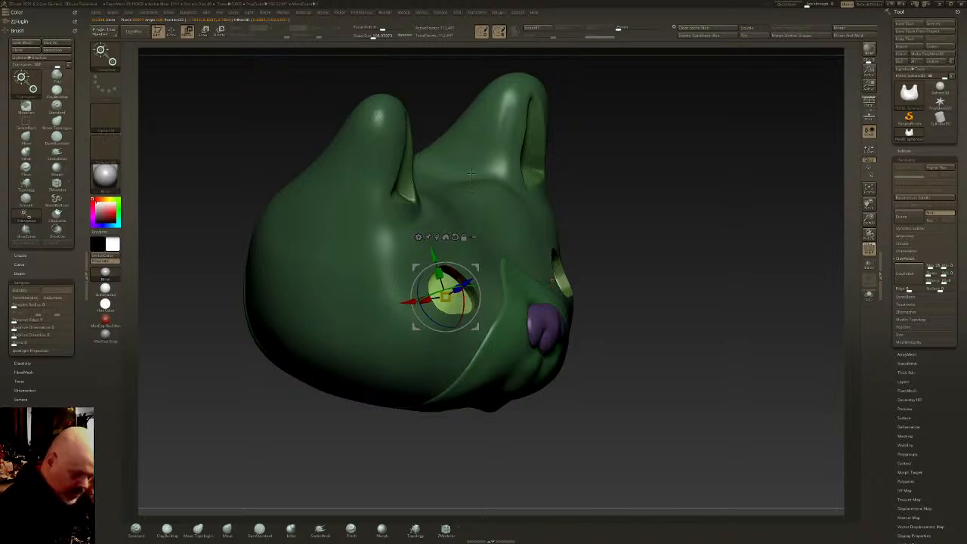
key("q")
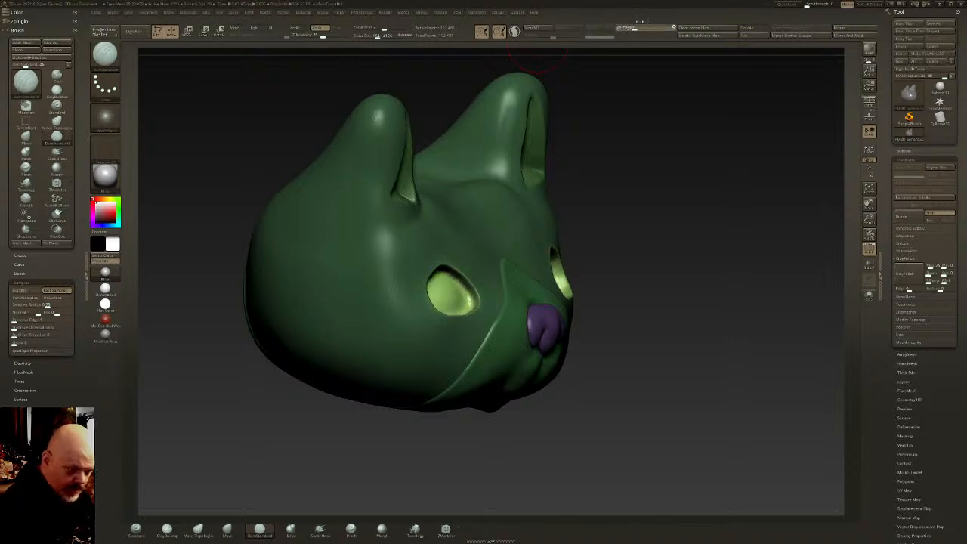
key("shift")
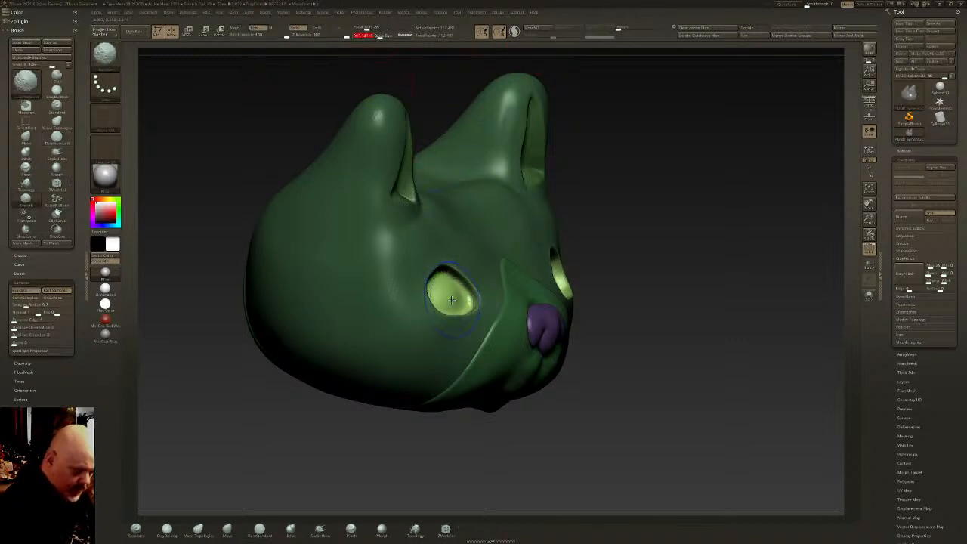
mouse_move(441, 274)
right_mouse_down("shift")
mouse_move(435, 286)
mouse_move(452, 310)
mouse_move(499, 352)
mouse_move(516, 350)
right_mouse_up("shift")
Try to flatten the isolated eye patches with the ClipCurve brush
left_click(451, 308, "ctrl+shift")
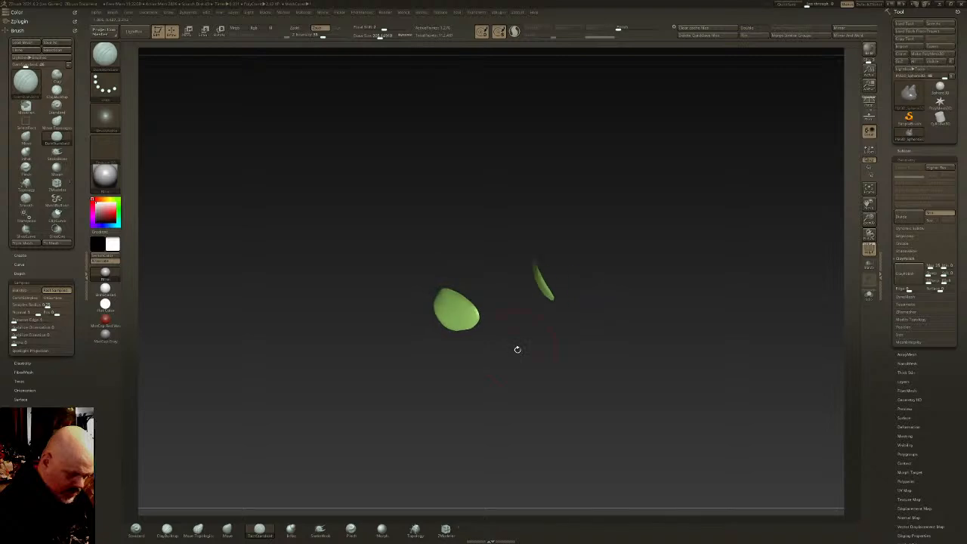
key("w")
right_click_drag(454, 374, 533, 298)
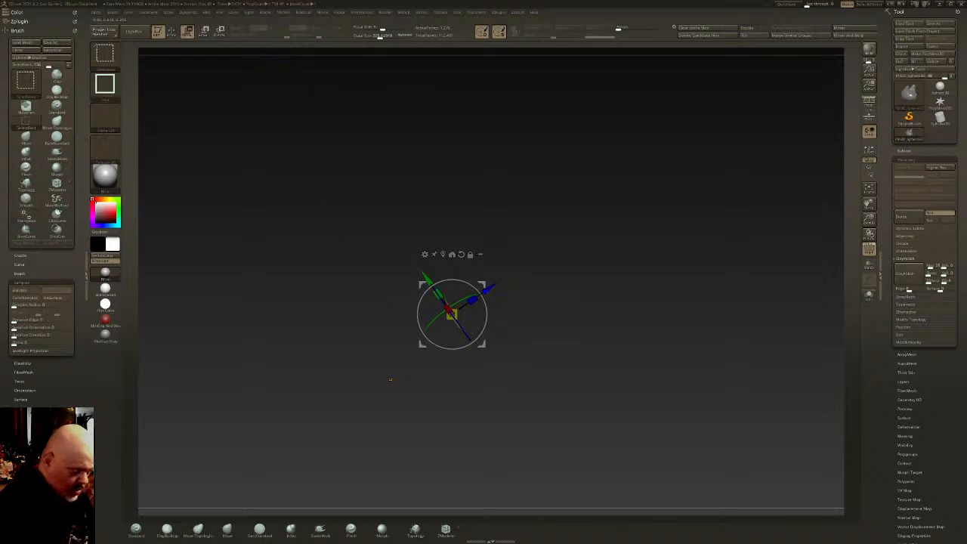
left_click(108, 59, "ctrl+shift")
left_click(146, 64, "ctrl+shift")
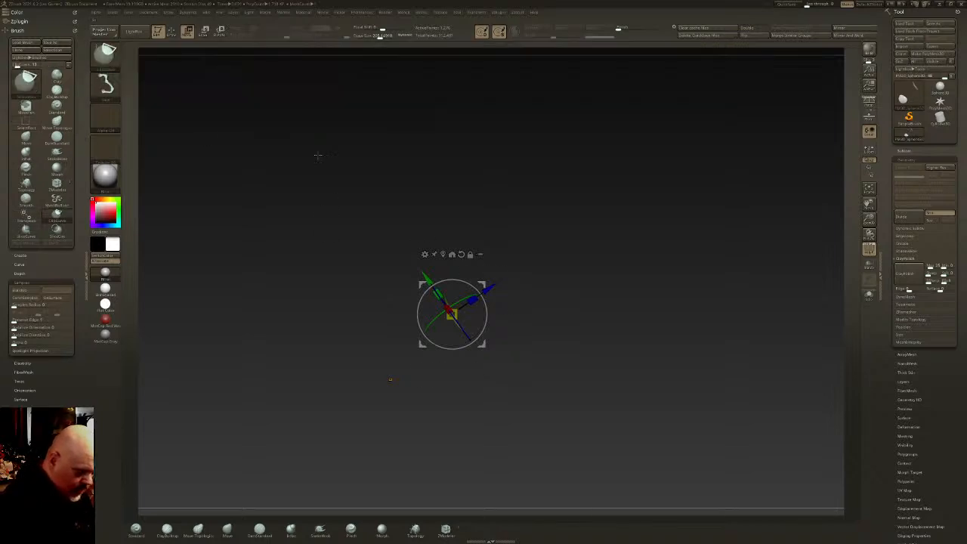
key("q")
left_click_drag(479, 367, 461, 319, "ctrl+shift")
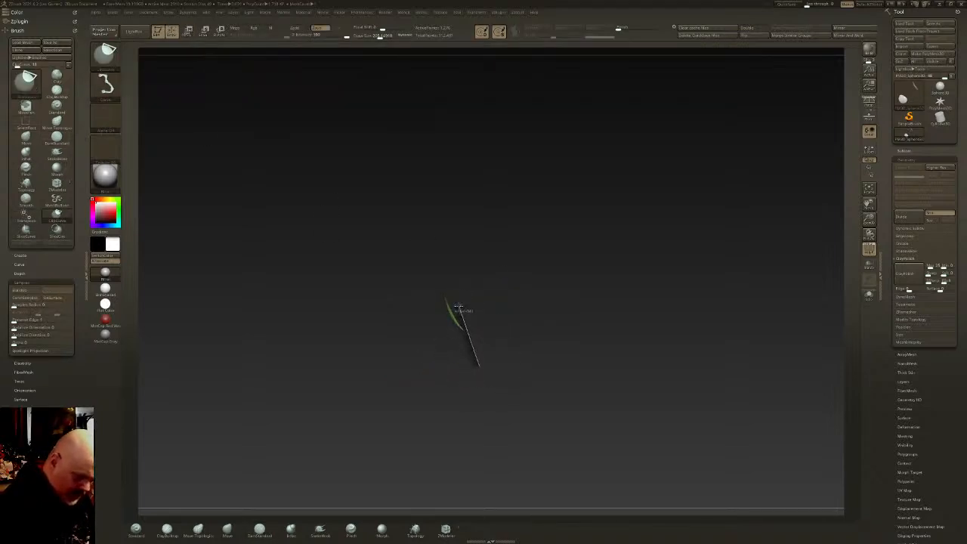
left_click_drag(426, 271, 428, 270, "ctrl+shift")
right_click_drag(450, 271, 581, 329)
left_click(609, 344, "ctrl+shift")
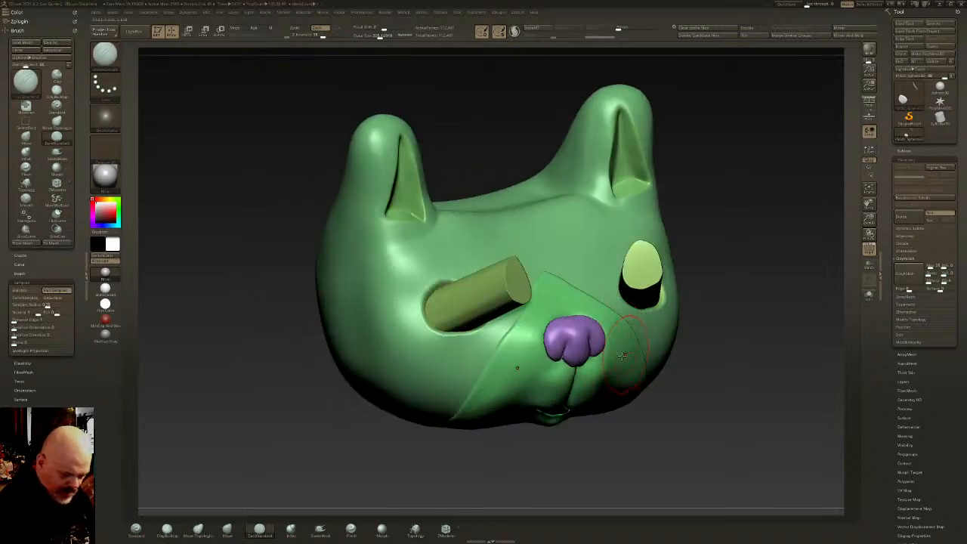
left_click(613, 343, "ctrl+alt+shift")
right_click_drag(606, 360, 634, 352)
left_click(728, 328, "ctrl+shift")
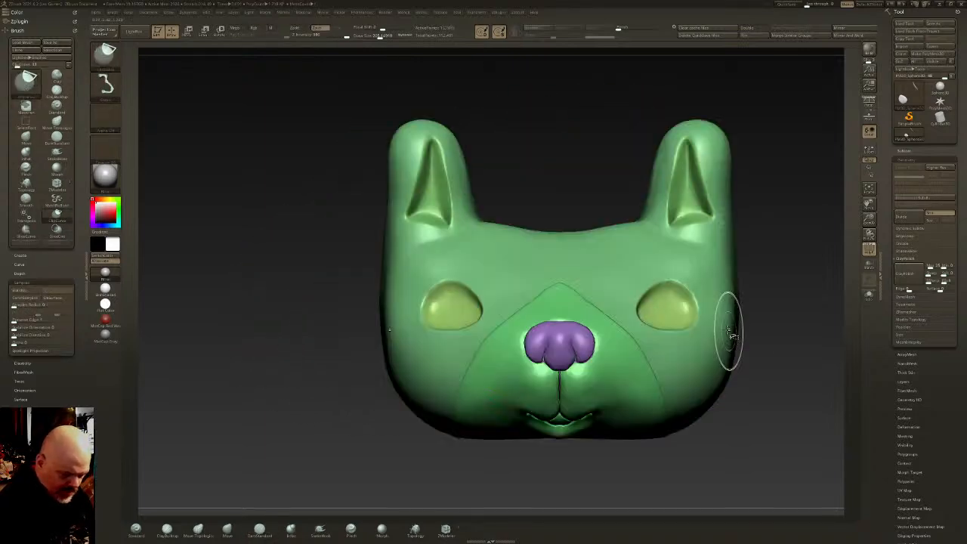
Insert mirrored sphere eyeballs at the two eye sockets using the sphere from the IMM Primitives brush
right_click_drag(511, 382, 498, 361, "alt")
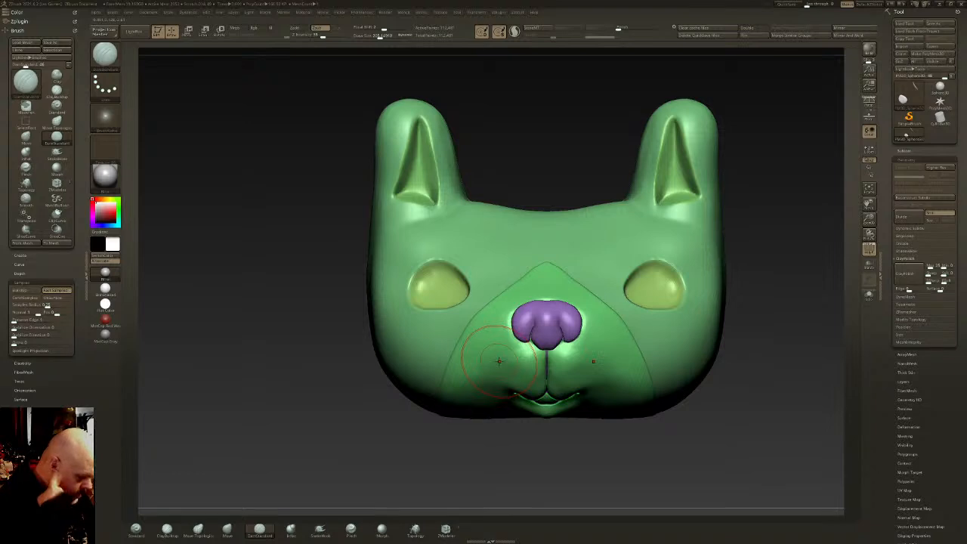
key("b")
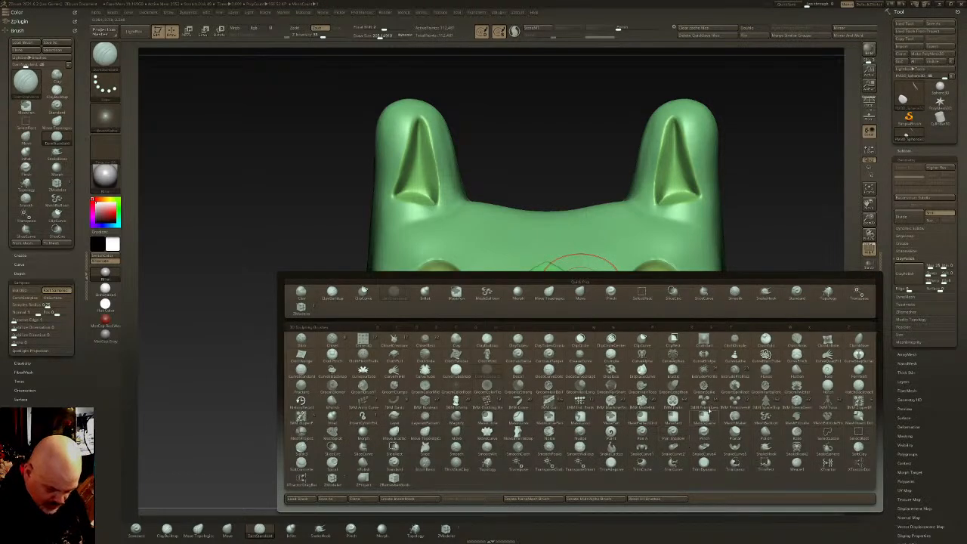
left_click(713, 414)
key("m")
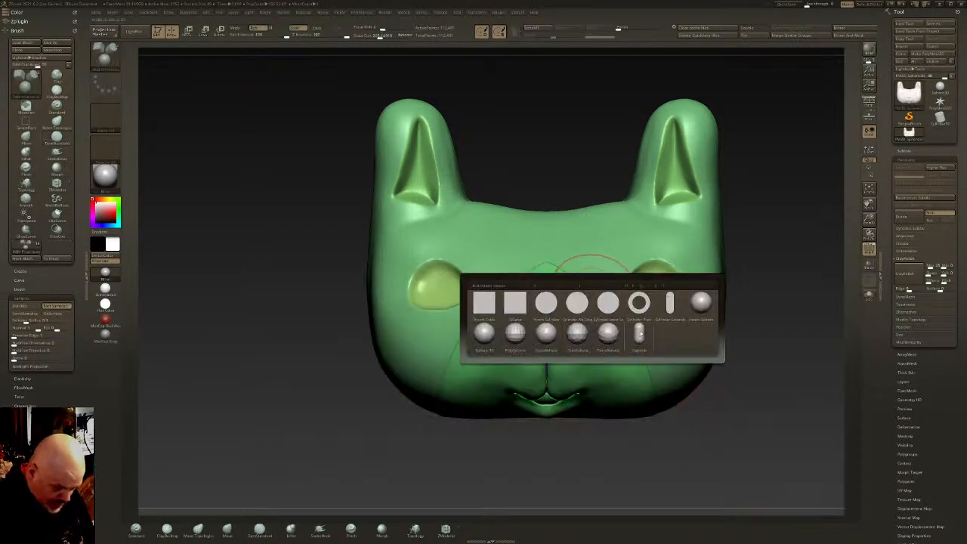
left_click(707, 308)
right_click_drag(578, 312, 621, 336)
mouse_move(428, 279)
left_mouse_down()
mouse_move(432, 287)
mouse_move(518, 291)
left_mouse_up()
Move the inserted eyeballs back into the head from the side so they sit inside the sockets
right_click_drag(520, 291, 589, 270, "shift")
key("w")
left_click_drag(512, 267, 465, 334)
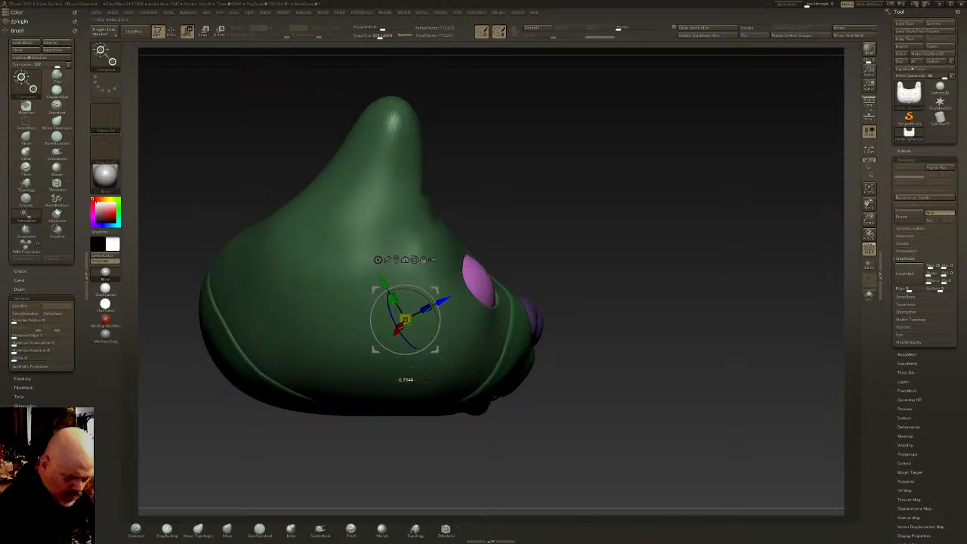
key("q")
Refine the eyeballs' size, position and rotation from the front to fit the socket openings
right_click_drag(624, 325, 566, 347, "shift")
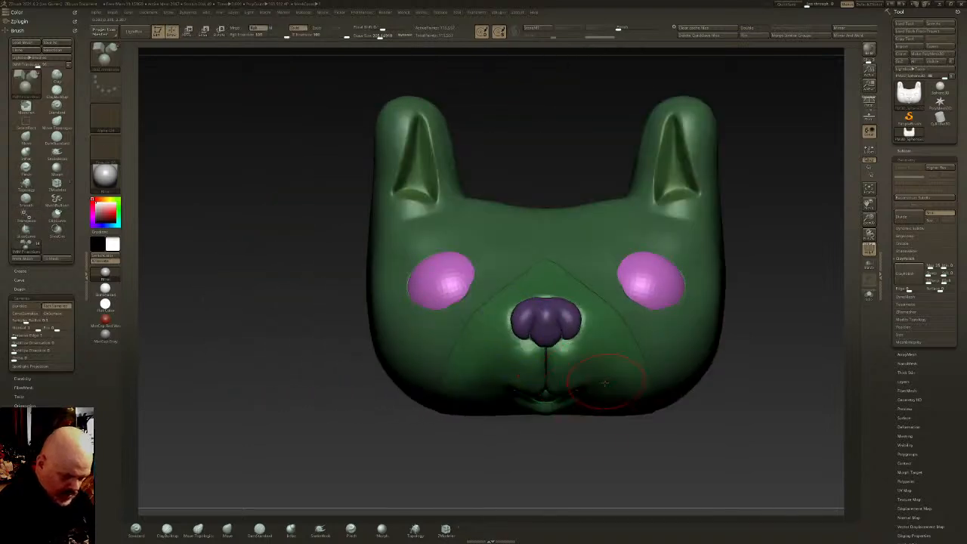
key("w")
left_click_drag(467, 319, 402, 330)
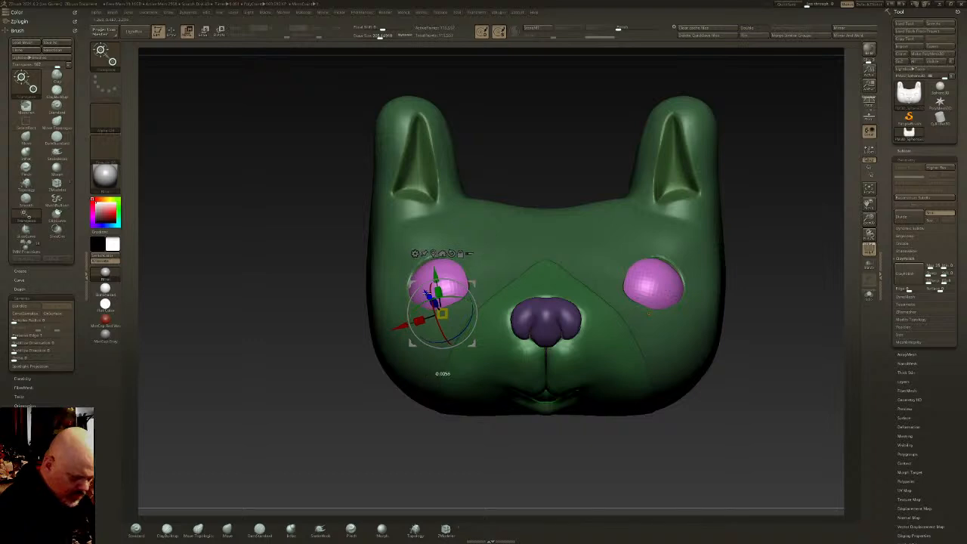
mouse_move(519, 267)
left_mouse_down()
mouse_move(732, 248)
mouse_move(648, 312)
left_mouse_up()
key("w")
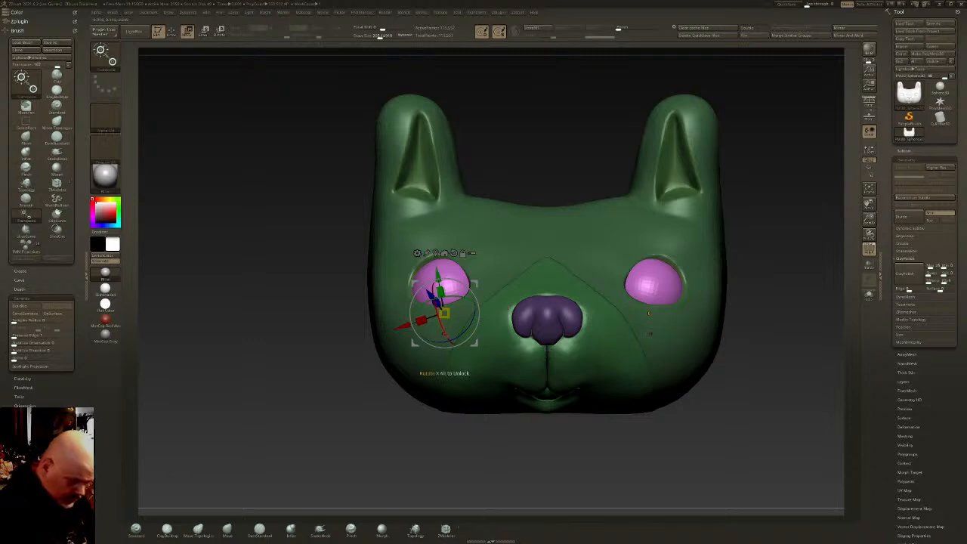
left_click(437, 257)
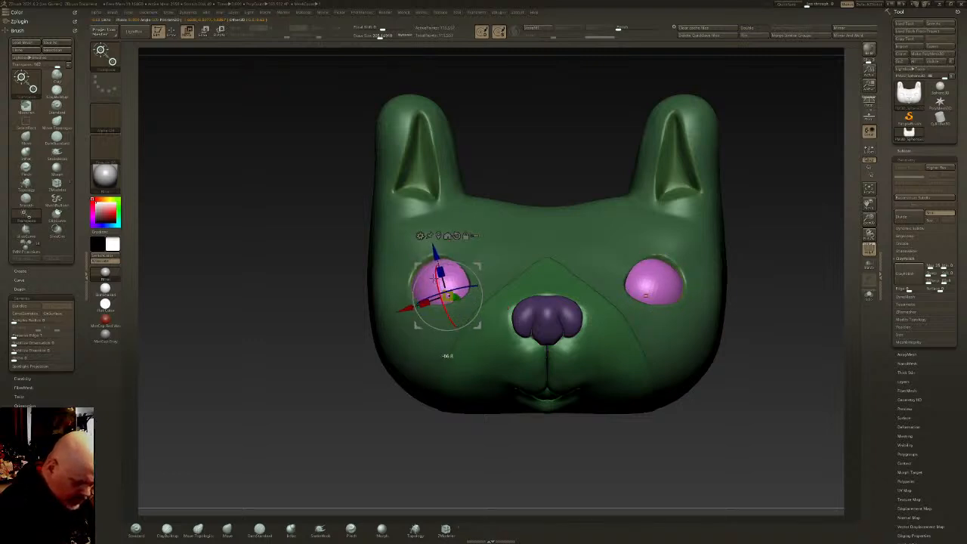
key("q")
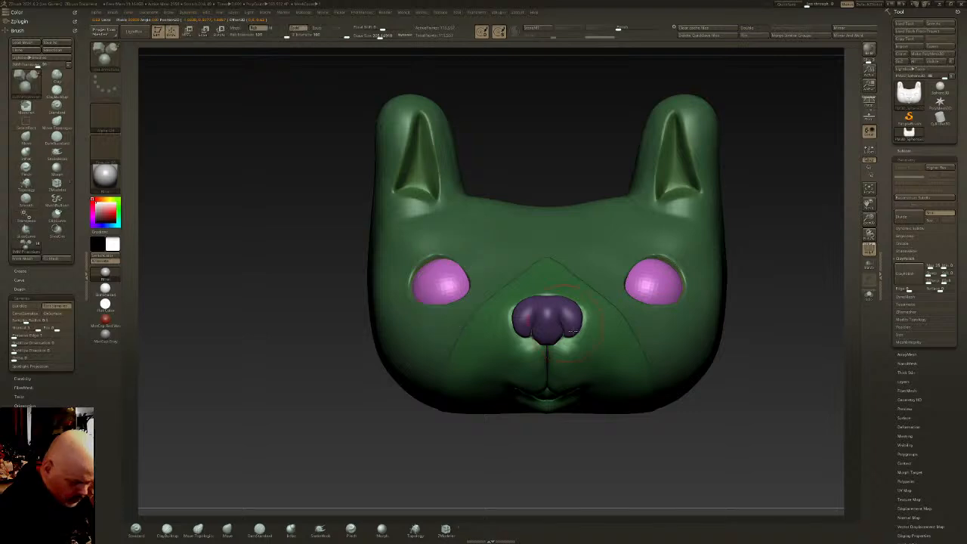
Undo the trial eyeball adjustment made from the side and clear the mask from the head
mouse_move(843, 293)
left_mouse_down()
mouse_move(544, 310)
mouse_move(624, 314)
mouse_move(590, 321)
mouse_move(632, 338)
mouse_move(616, 291)
left_mouse_up()
key("w")
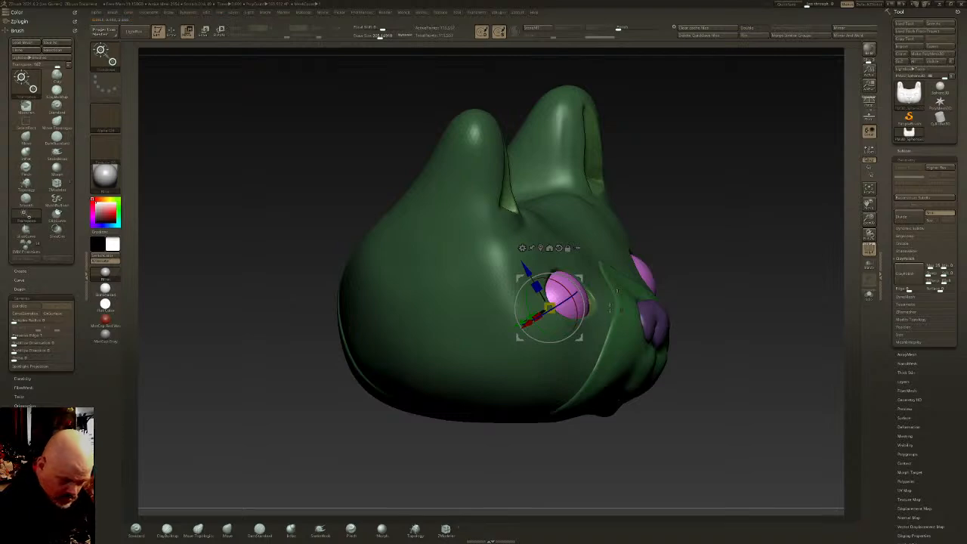
left_click_drag(521, 340, 500, 302)
key("ctrl+z")
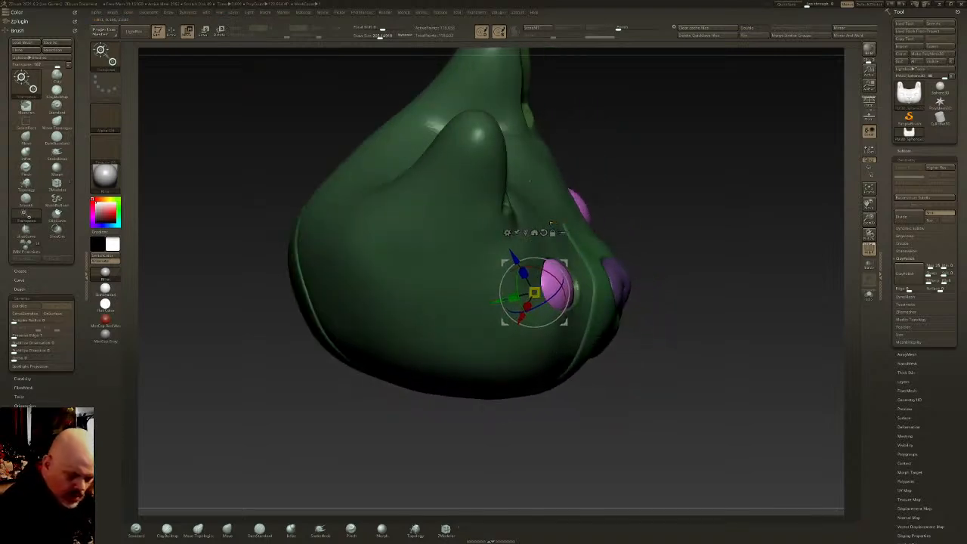
left_click_drag(684, 318, 621, 292)
key("q")
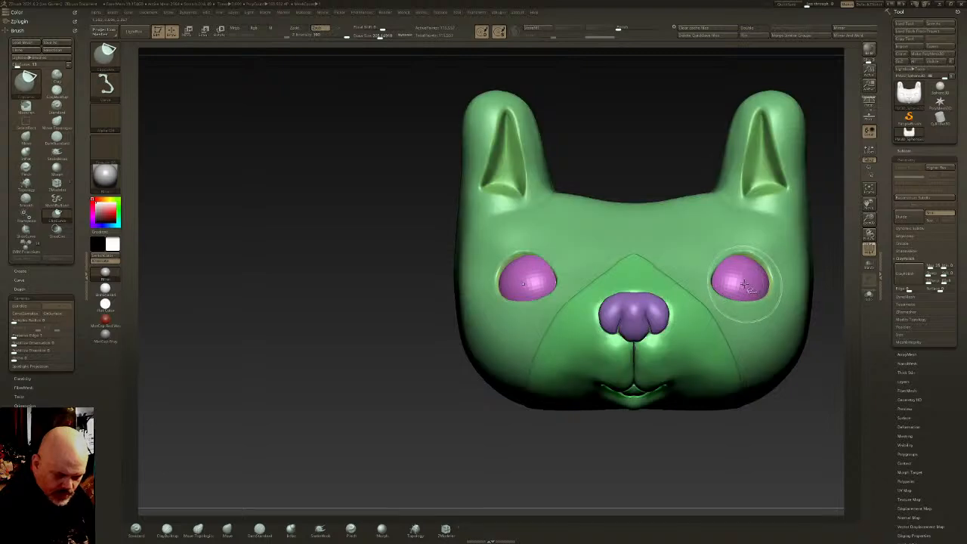
Isolate the eyeballs and slice a circular iris polygroup into one of them with the SliceCirc brush, showing the polyframe
left_click(751, 291, "ctrl+shift")
left_click_drag(816, 301, 716, 298, "alt")
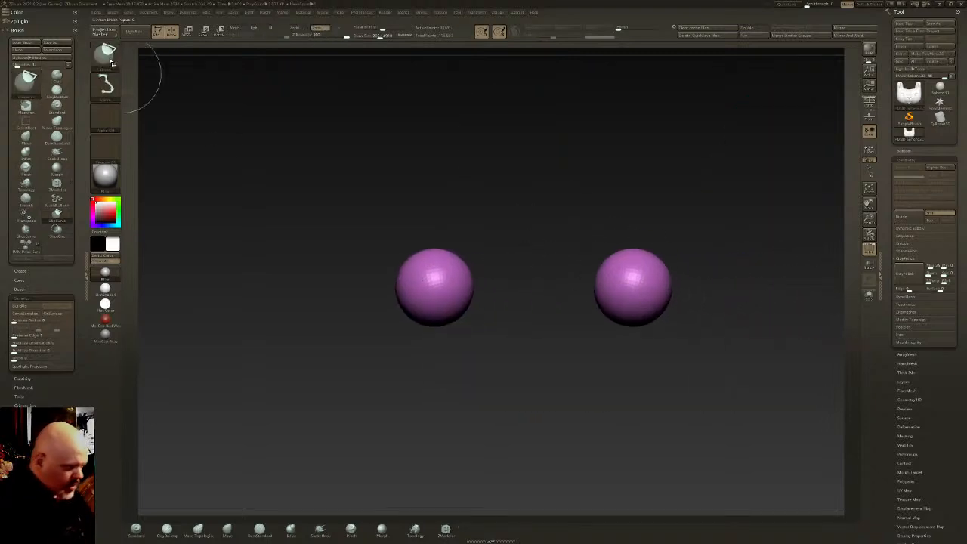
left_click(107, 58, "ctrl+shift")
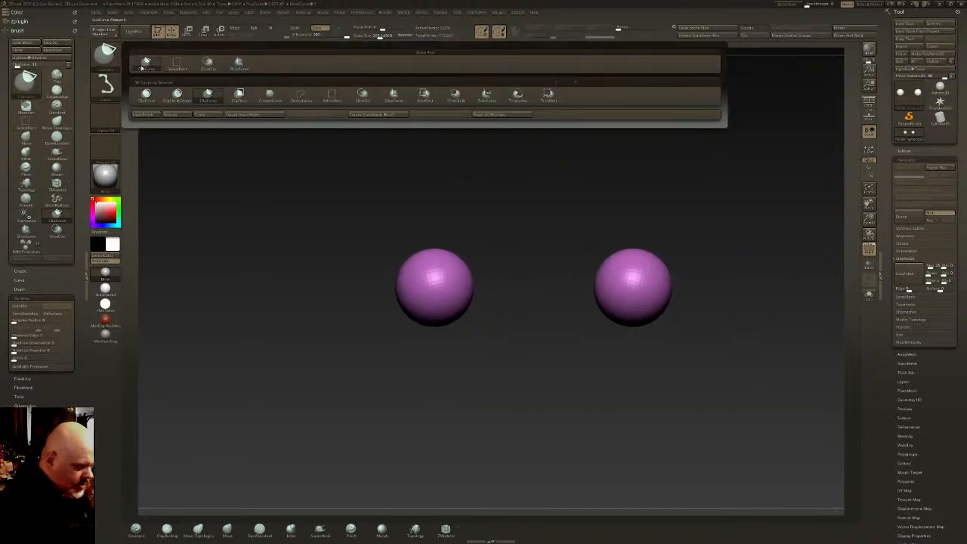
left_click(208, 65)
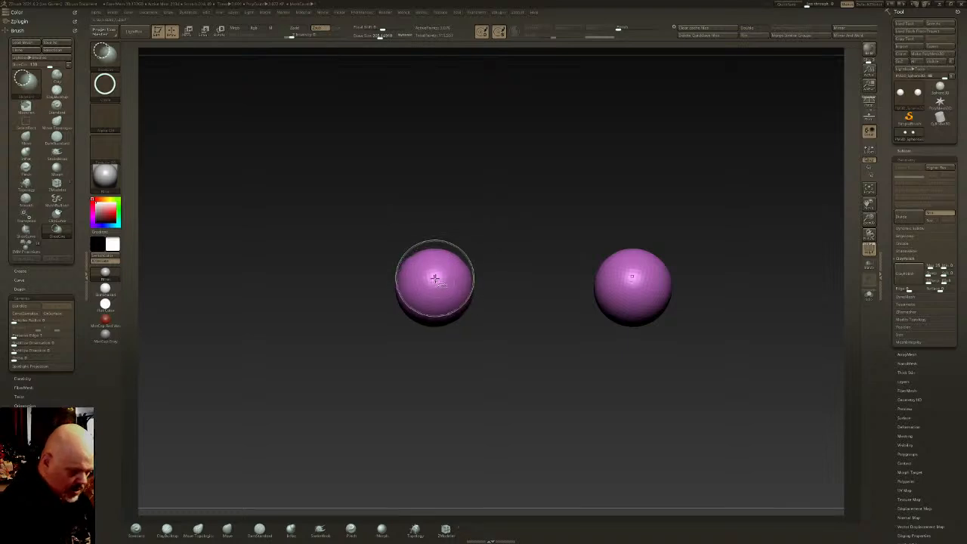
key("shift+f")
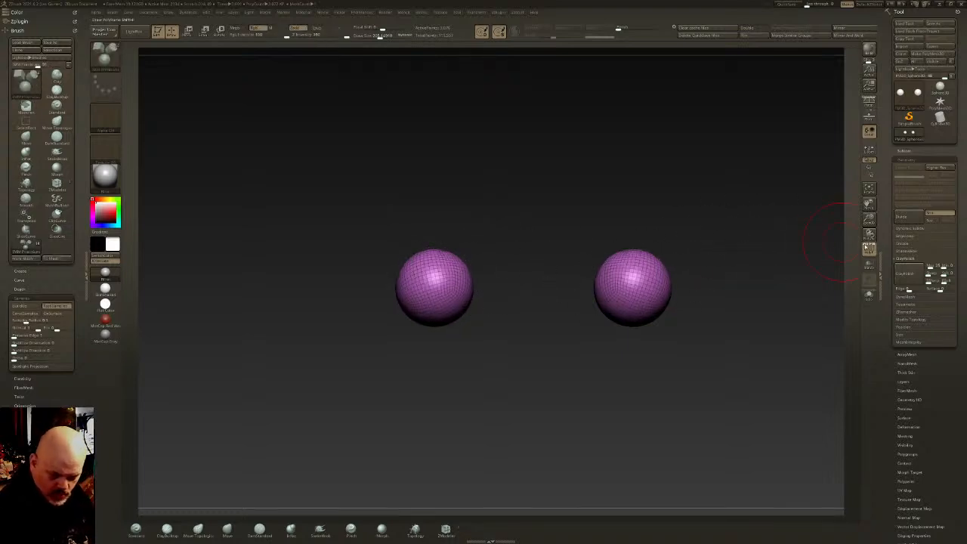
left_click_drag(426, 281, 451, 297, "ctrl+shift")
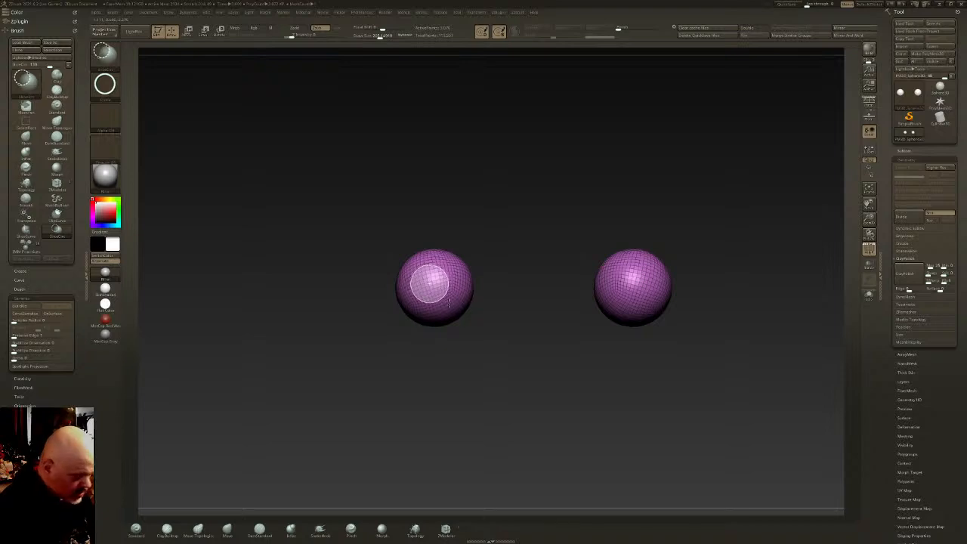
left_click_drag(450, 302, 453, 306, "ctrl+shift")
Show the whole head again and use Mirror And Weld to copy the sliced iris to the other eye
left_click_drag(527, 363, 620, 378)
left_click(649, 336, "ctrl+shift")
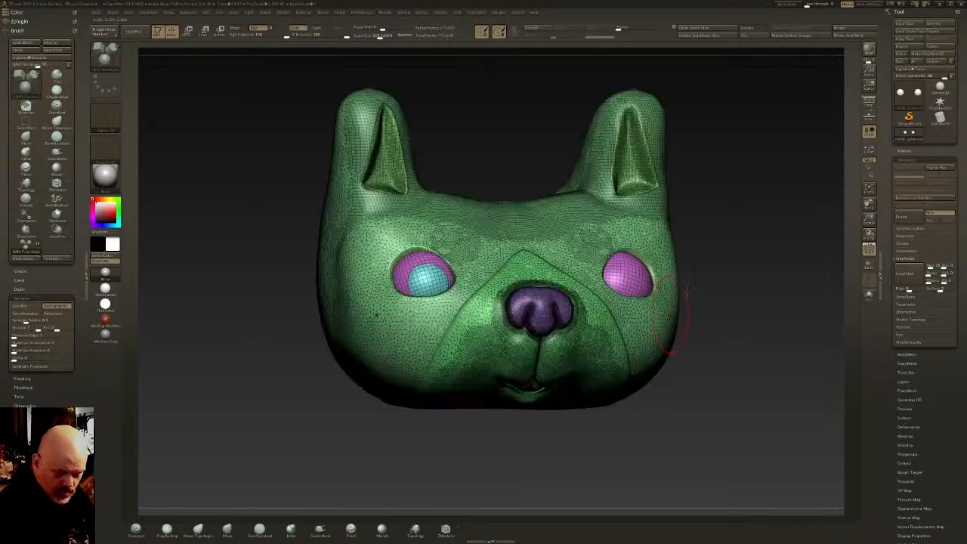
left_click(856, 36)
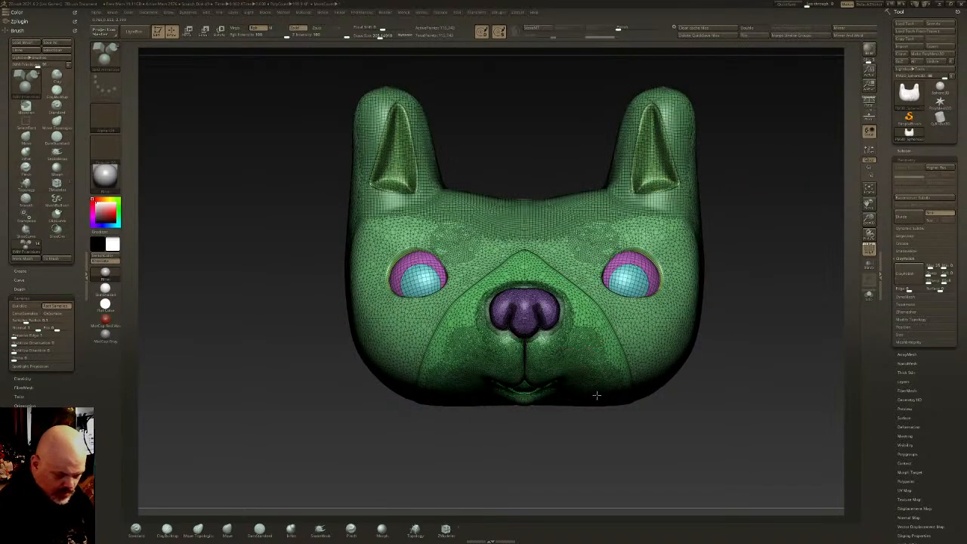
left_click(427, 280, "ctrl+shift")
right_click_drag(464, 371, 514, 398, "ctrl")
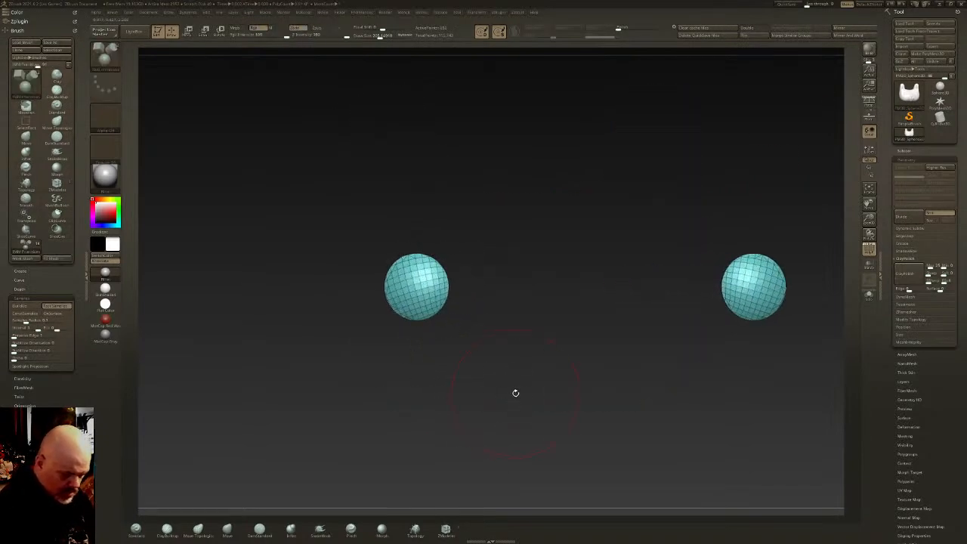
left_click(515, 392, "ctrl+shift")
key("w")
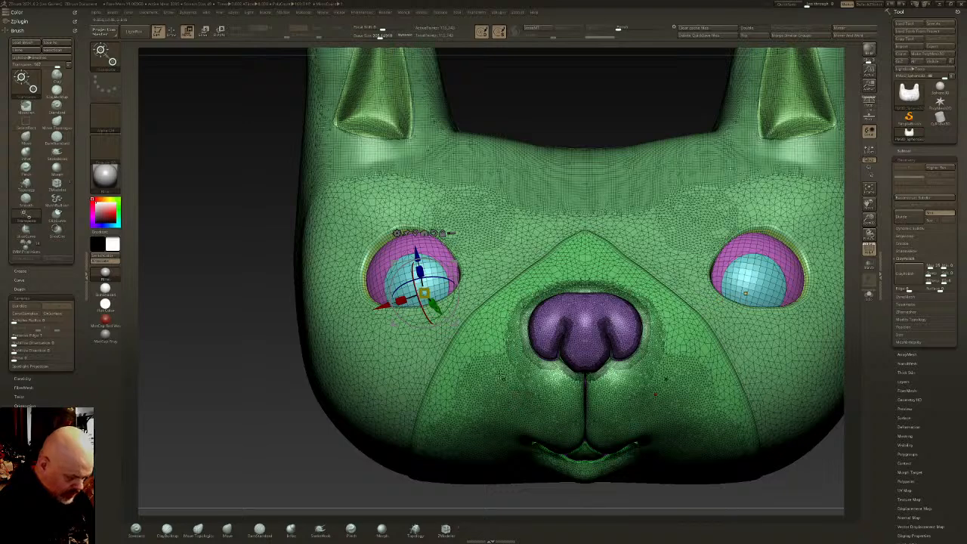
key("q")
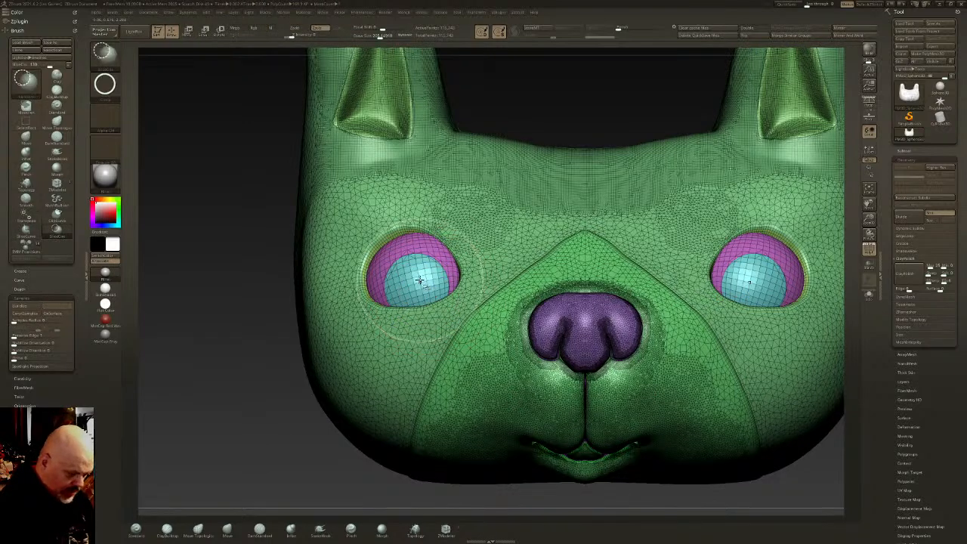
Isolate both irises, assign them a fresh polygroup and reduce the visible area to their inner part
left_click(423, 282, "ctrl+shift")
right_click_drag(426, 285, 484, 331)
key("ctrl+w")
left_click_drag(622, 26, 627, 24)
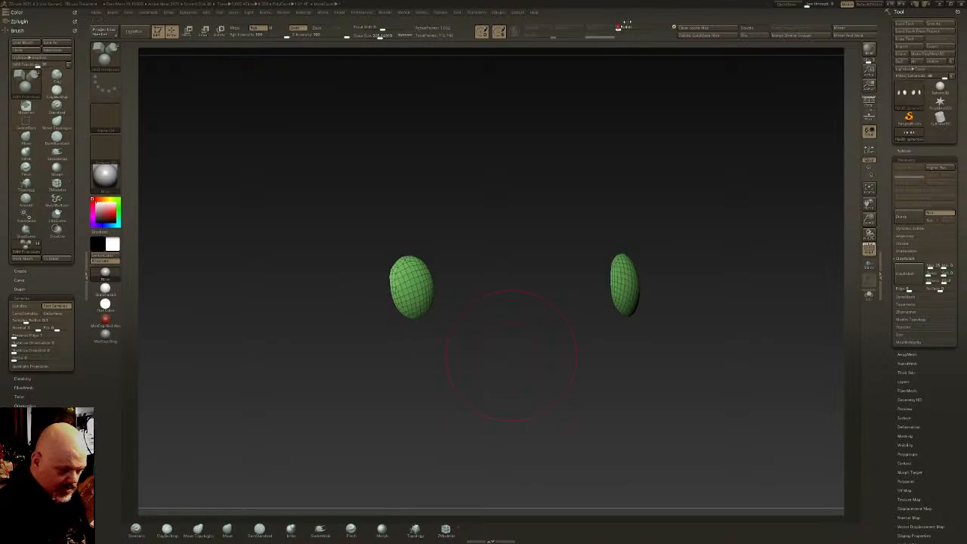
left_click_drag(657, 226, 643, 247)
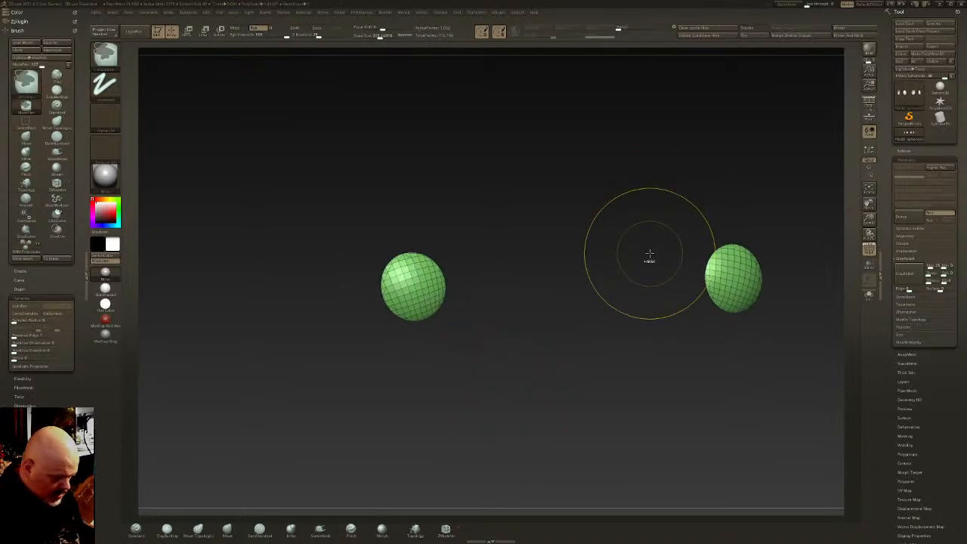
key("ctrl+w")
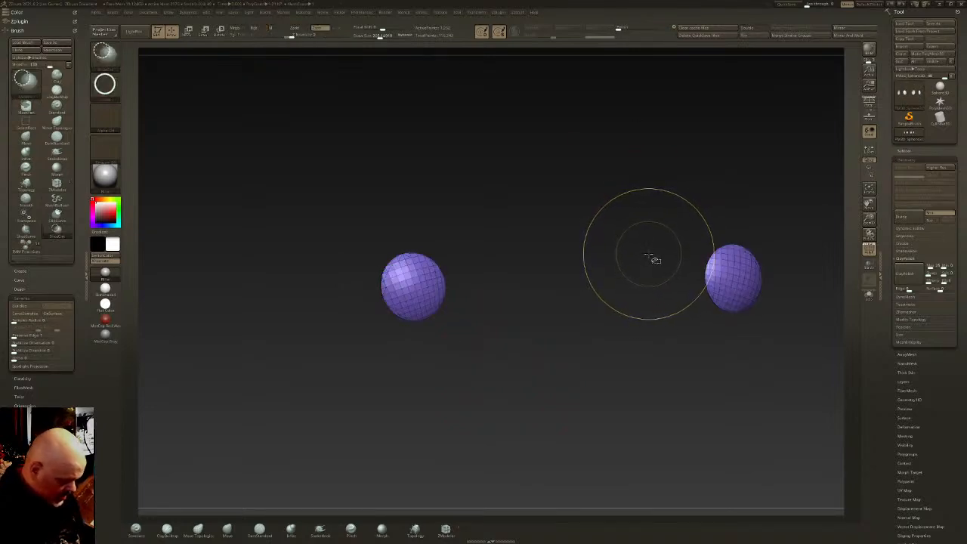
left_click_drag(622, 27, 637, 27)
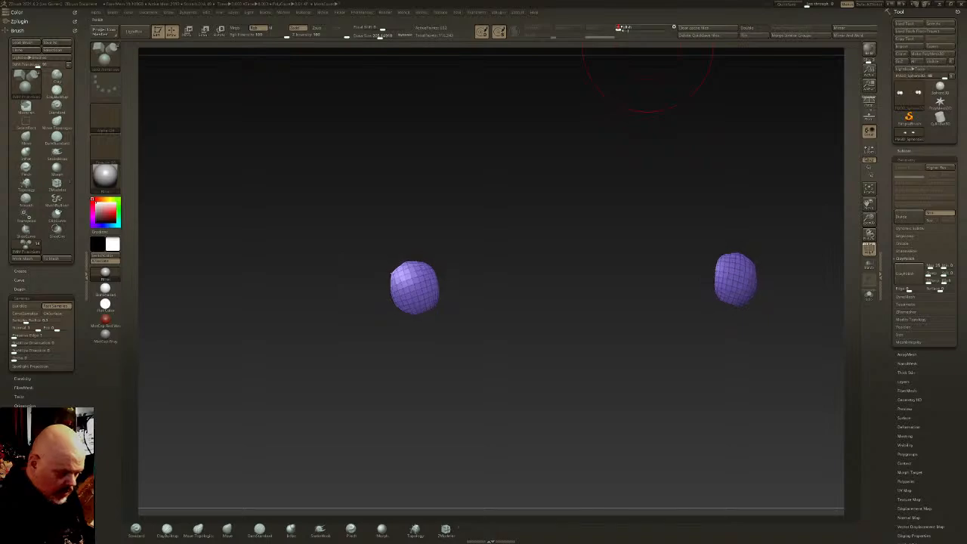
Restore the full irises, isolate them again and regroup them as a new polygroup
left_click(594, 249, "ctrl+shift")
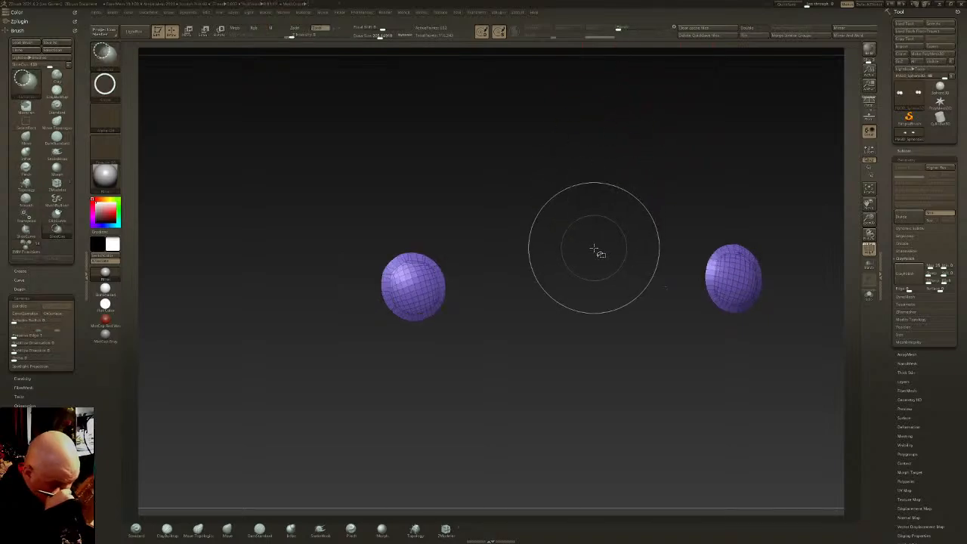
left_click(490, 312, "ctrl+shift")
mouse_move(490, 312)
right_mouse_down()
mouse_move(514, 332)
mouse_move(409, 289)
mouse_move(484, 297)
right_mouse_up()
left_click(408, 290, "ctrl+shift")
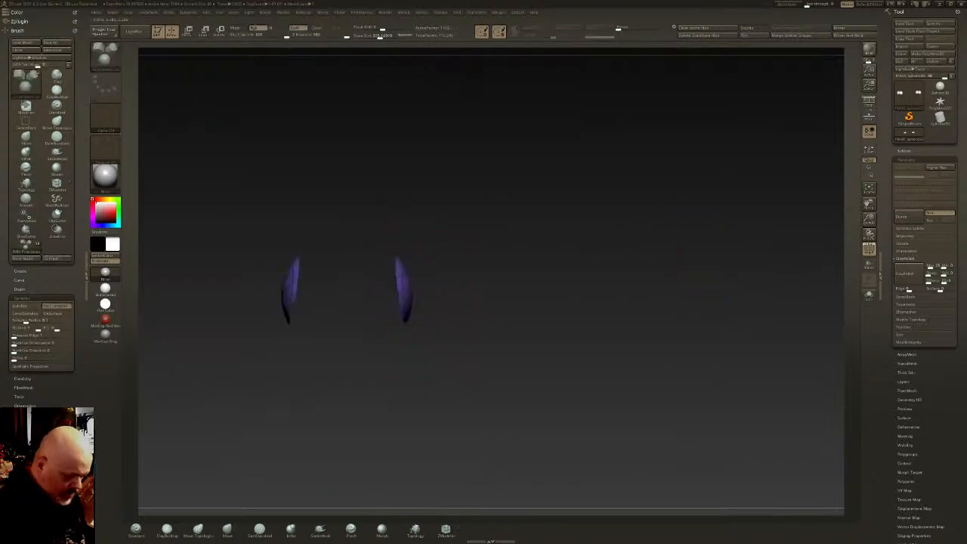
left_click_drag(509, 166, 368, 364, "ctrl")
key("ctrl+w")
left_click(478, 349, "ctrl+shift")
left_click(407, 289, "ctrl+shift")
right_click_drag(423, 292, 594, 280)
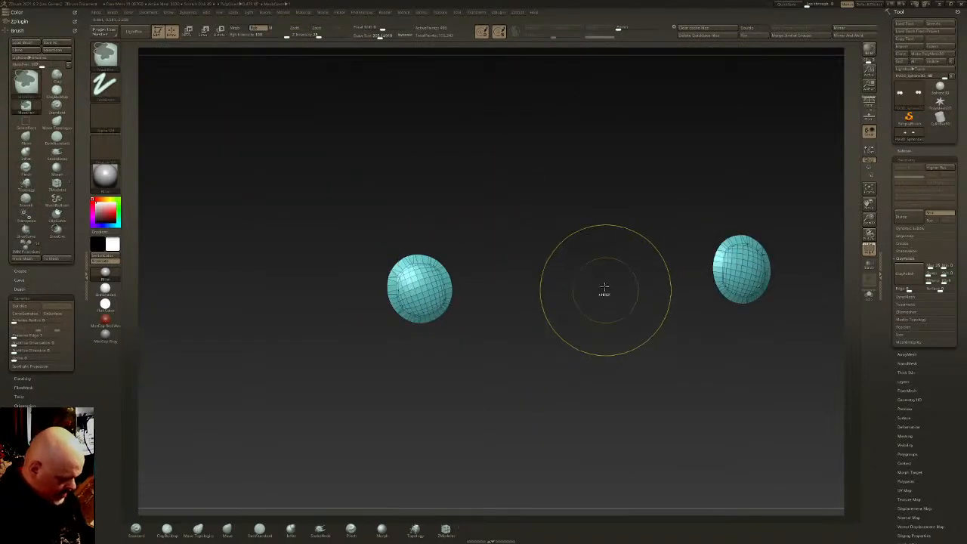
Shrink the visible area of the irises and assign the inner faces their own polygroup, leaving an outer ring
key("ctrl+shift+s")
key("ctrl+z")
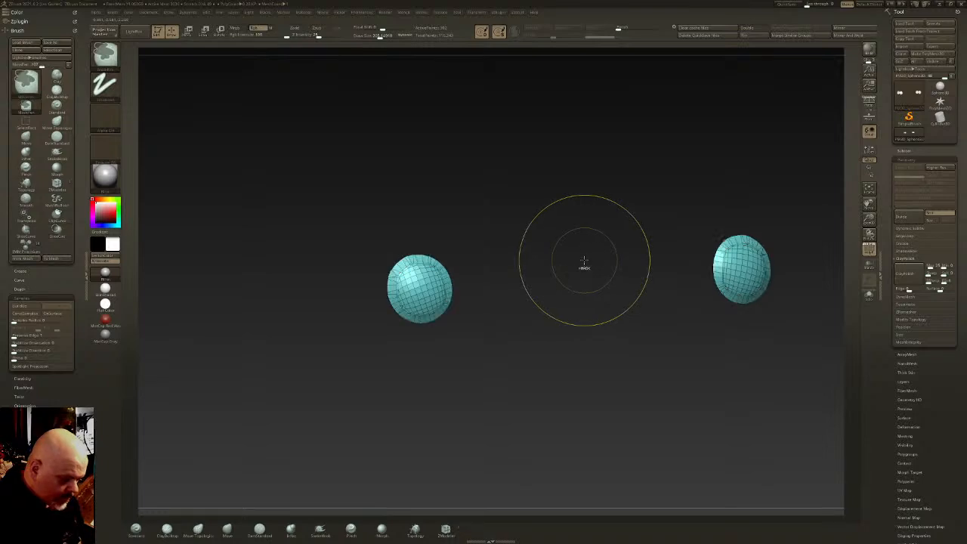
key("ctrl+w")
key("ctrl+w")
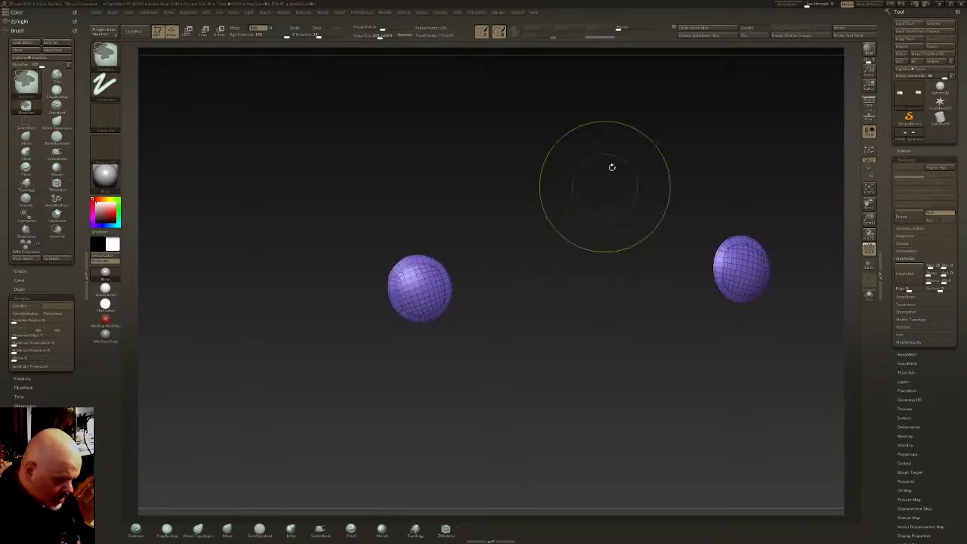
left_click_drag(621, 29, 672, 29)
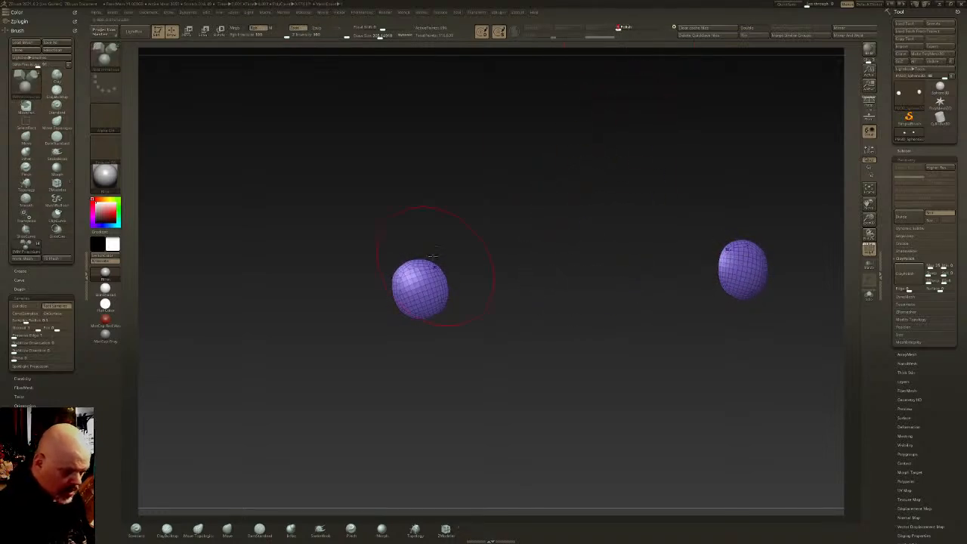
Smooth the surface of the inner irises and show the whole head again
left_click(380, 35)
key("shift")
left_click_drag(424, 295, 419, 304, "shift")
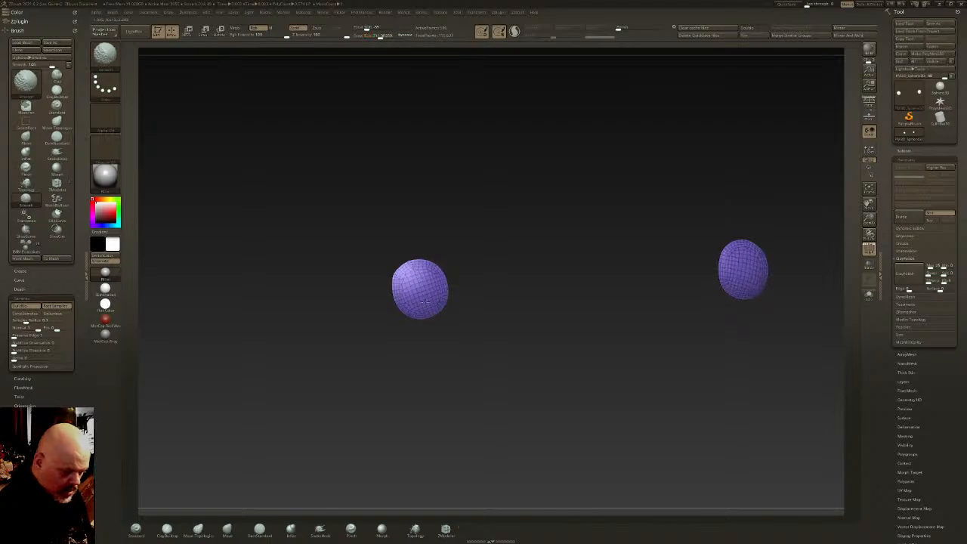
left_click(512, 319, "ctrl+shift")
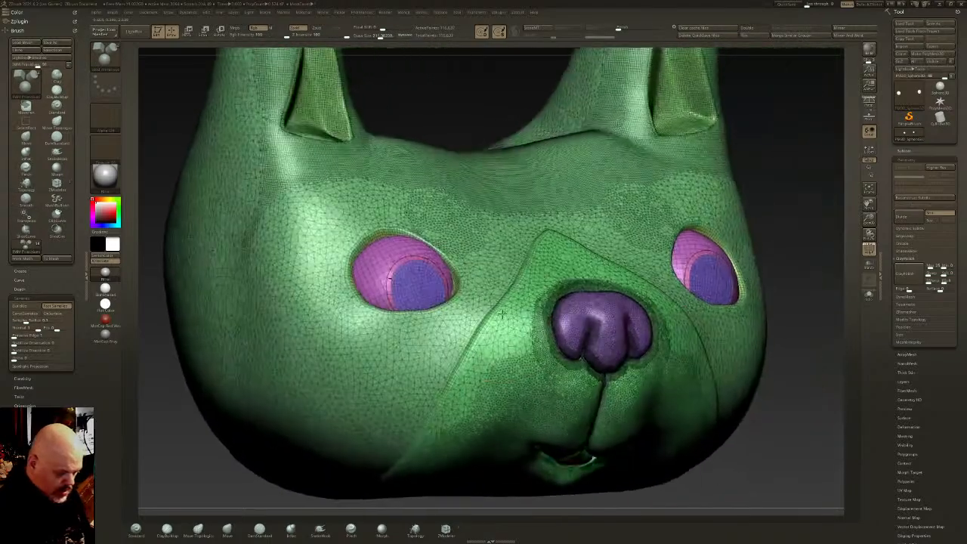
Isolate the inner irises, mask the surrounding head and eyeballs, and polish the unmasked iris area
right_click_drag(432, 290, 426, 291)
left_click(427, 293, "ctrl+shift")
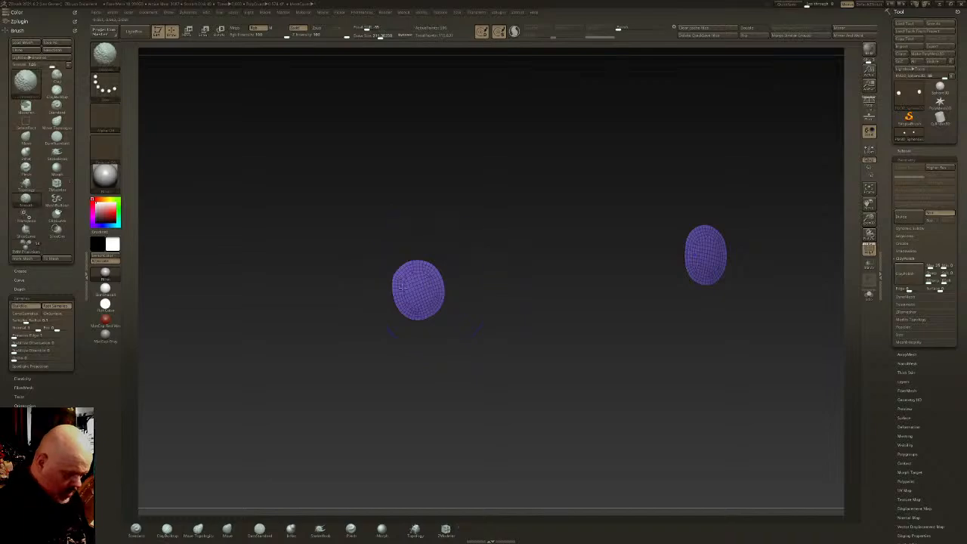
left_click(497, 297, "ctrl+shift")
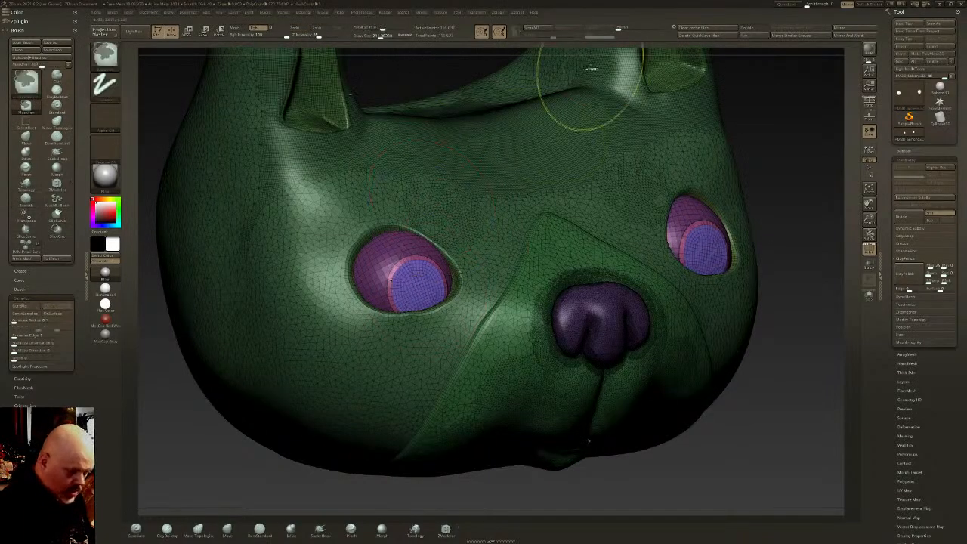
left_click(643, 27)
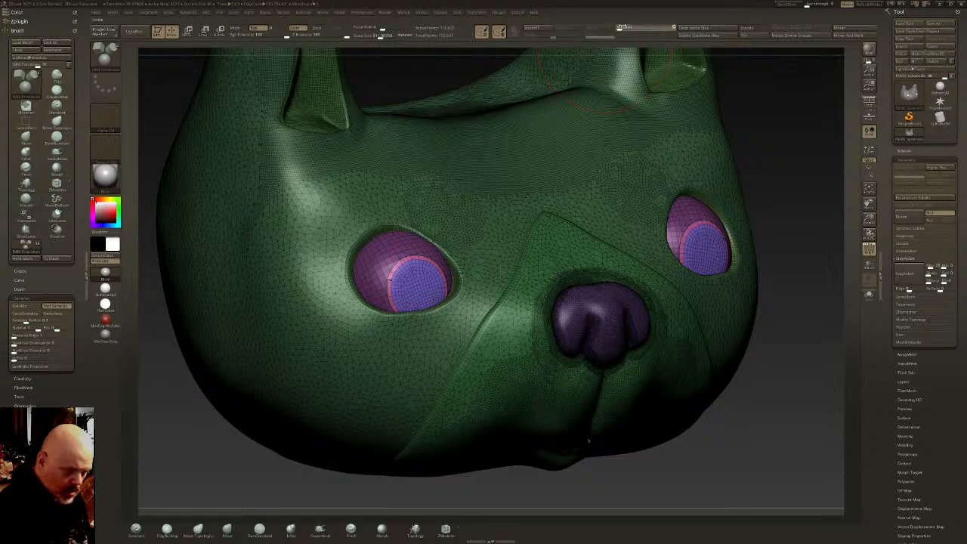
Isolate the inner irises again and choose the ClipCircleCenter brush for trimming them to a round shape
right_click_drag(538, 284, 446, 306)
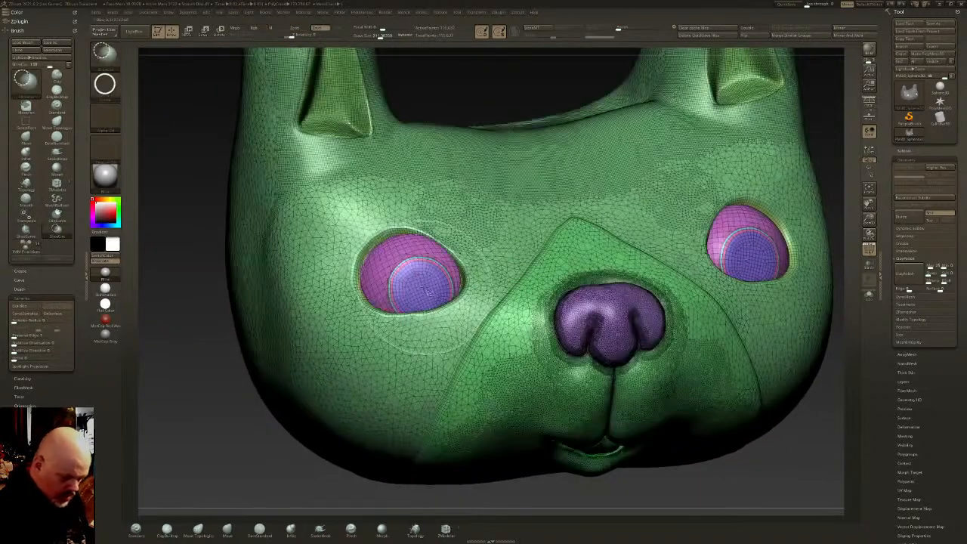
left_click(431, 299, "ctrl+shift")
key("w")
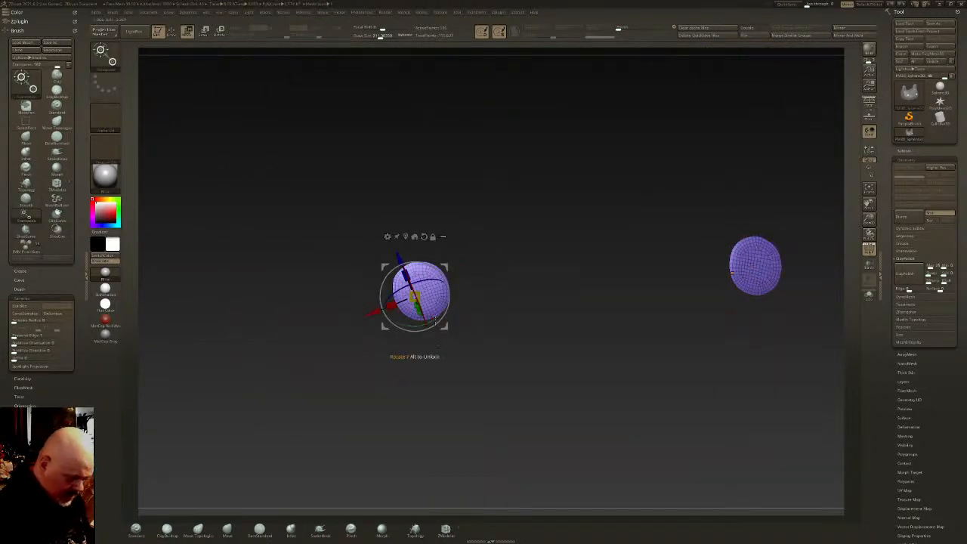
key("q")
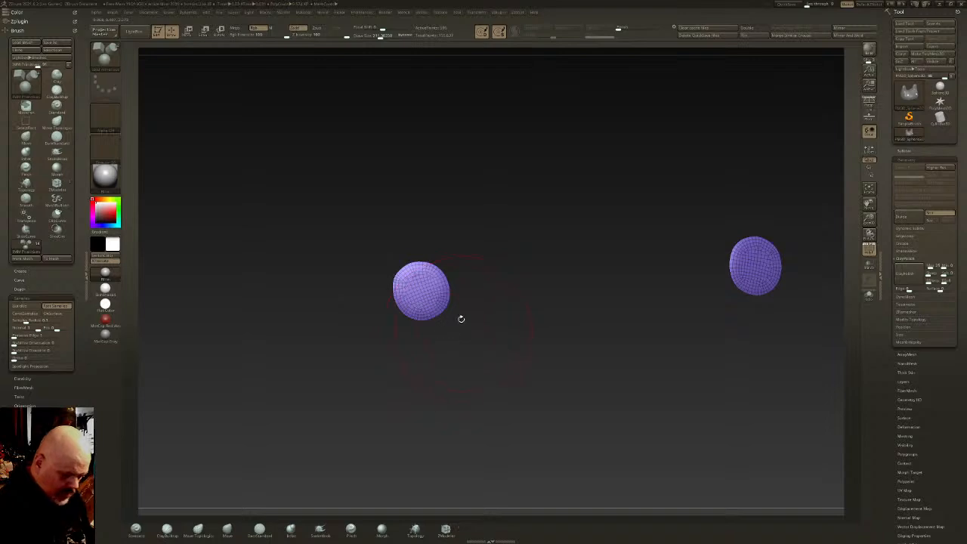
left_click(106, 59, "ctrl+shift")
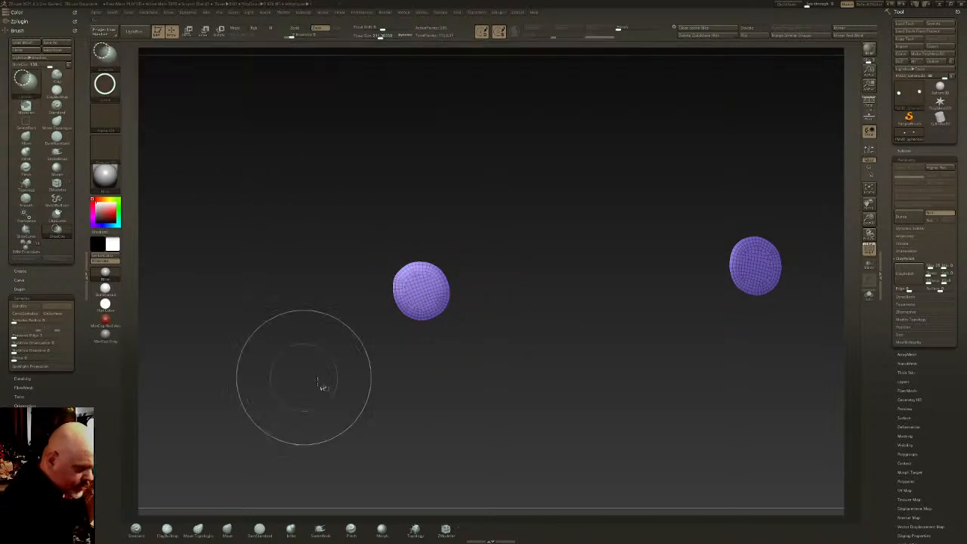
left_click(105, 53, "ctrl+shift")
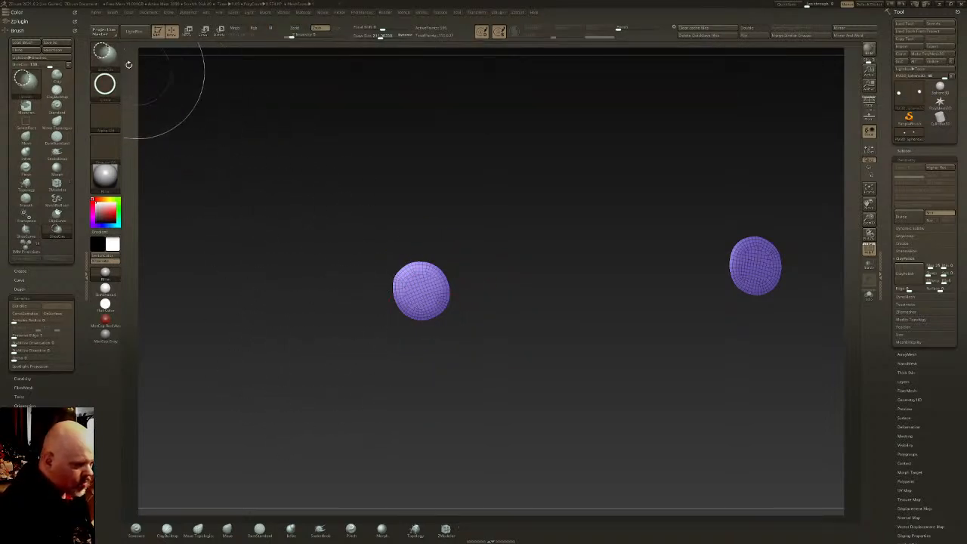
left_click(105, 53, "ctrl+shift")
left_click(177, 93)
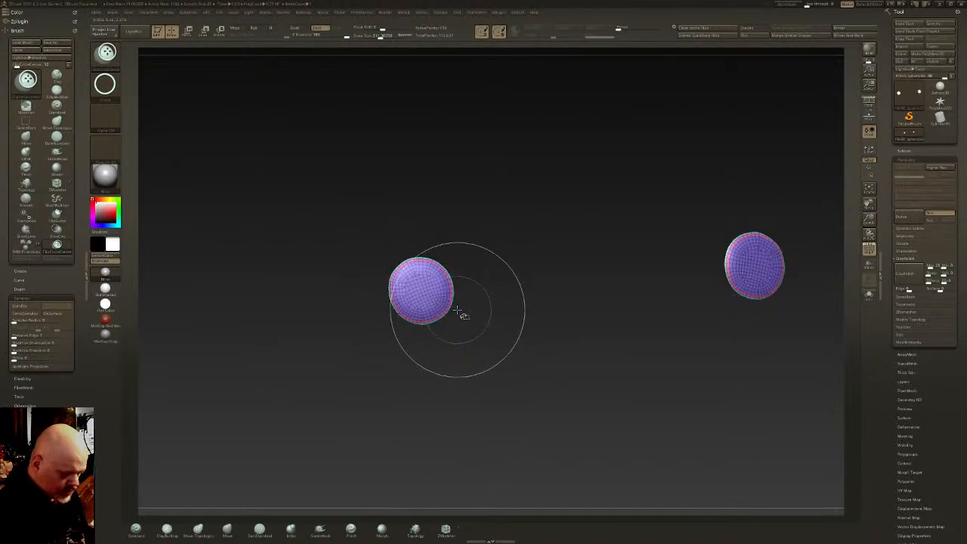
With the head and eyeballs masked, clip the iris outline to a circle centred on the iris with ClipCircleCenter
key("ctrl+shift")
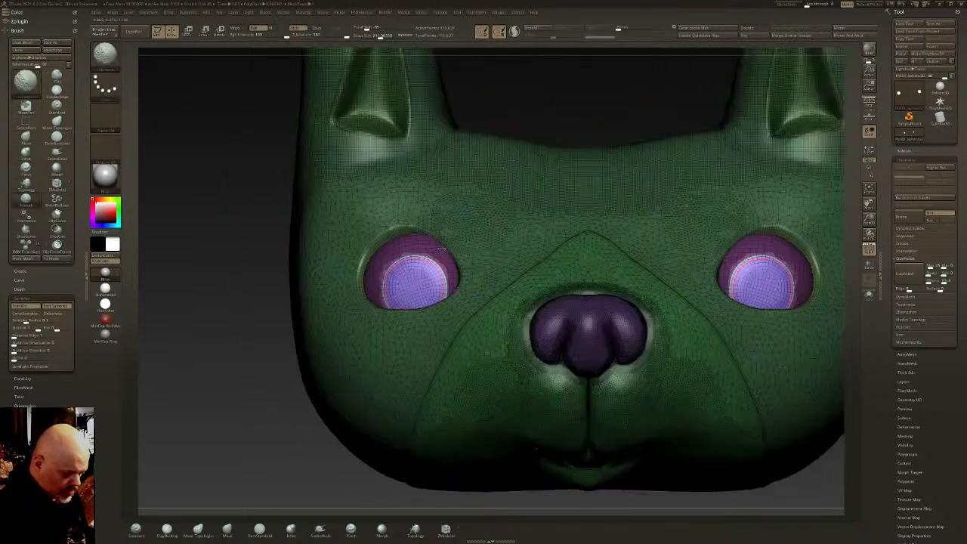
key("ctrl+shift")
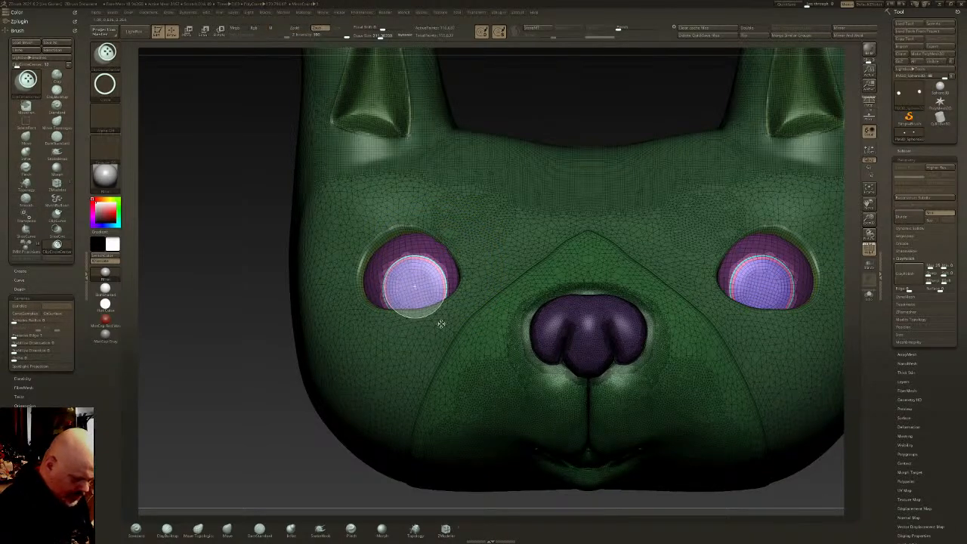
key("ctrl+shift")
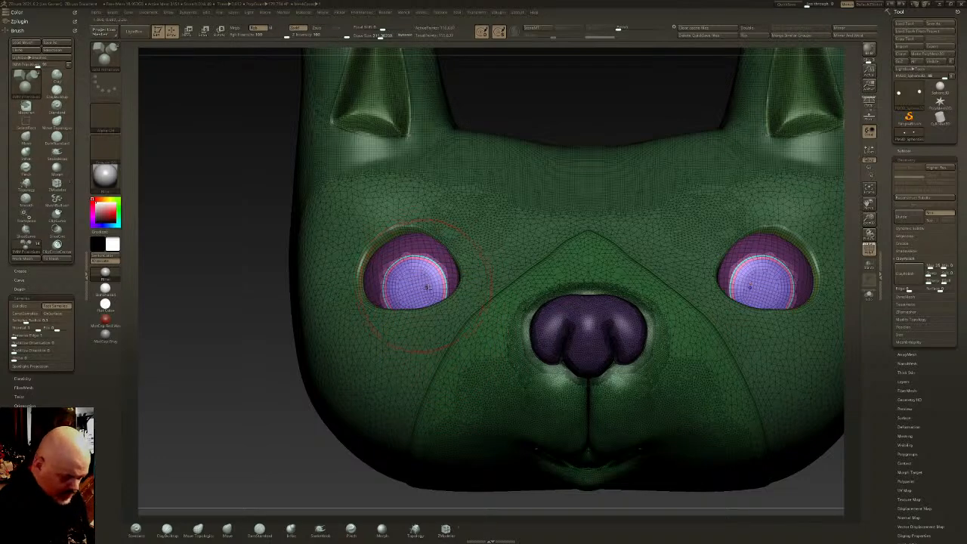
key("ctrl+shift")
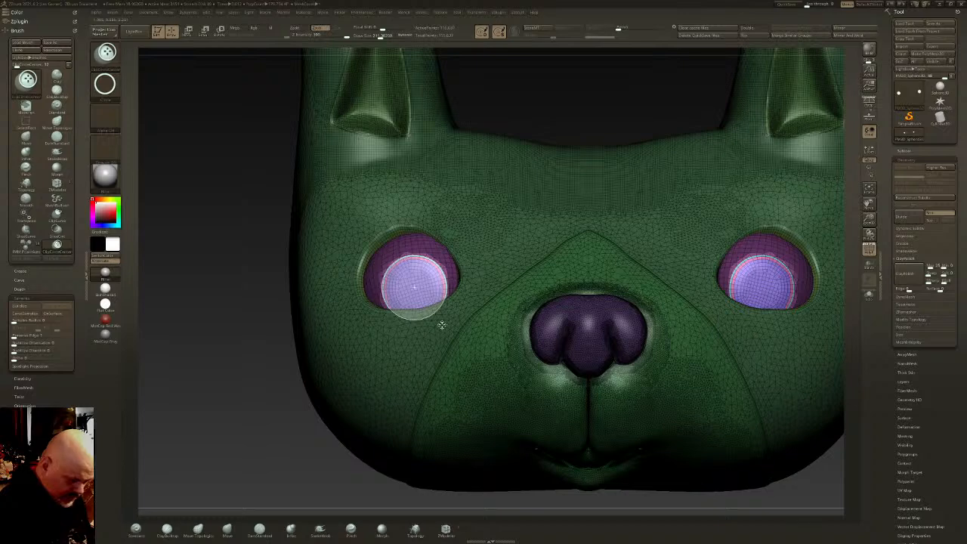
left_click_drag(441, 324, 443, 326, "ctrl+shift")
right_click_drag(443, 332, 419, 278)
key("ctrl+shift")
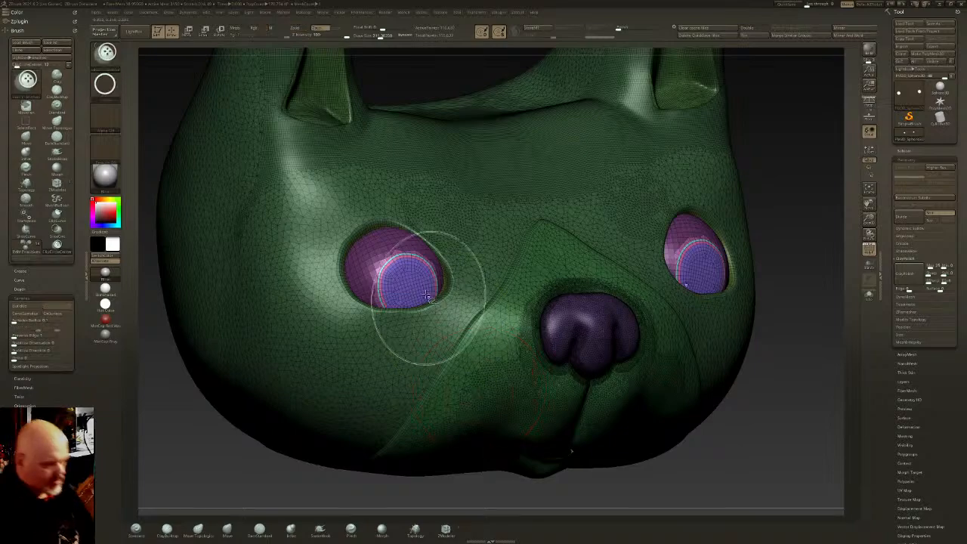
Isolate the inner irises to examine their clipped outline and show the whole head again
scroll(410, 298, "up", 5)
left_click(400, 269, "ctrl+shift")
scroll(412, 276, "down", 4)
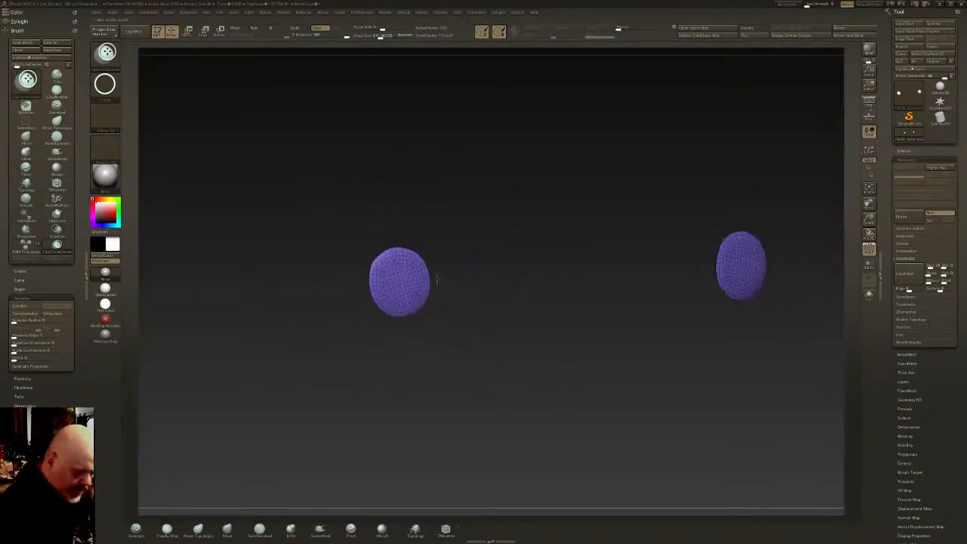
left_click(453, 323, "ctrl+shift")
Push the unmasked irises inward into the eyeballs along the viewing direction using the transform gizmo from the side
left_click_drag(693, 198, 544, 294)
key("w")
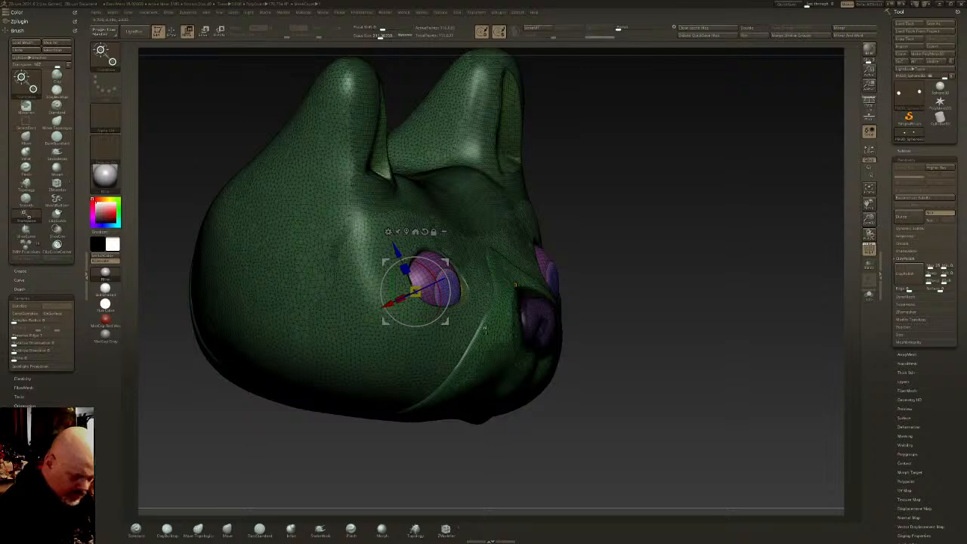
scroll(535, 300, "up", 4)
left_click(425, 266)
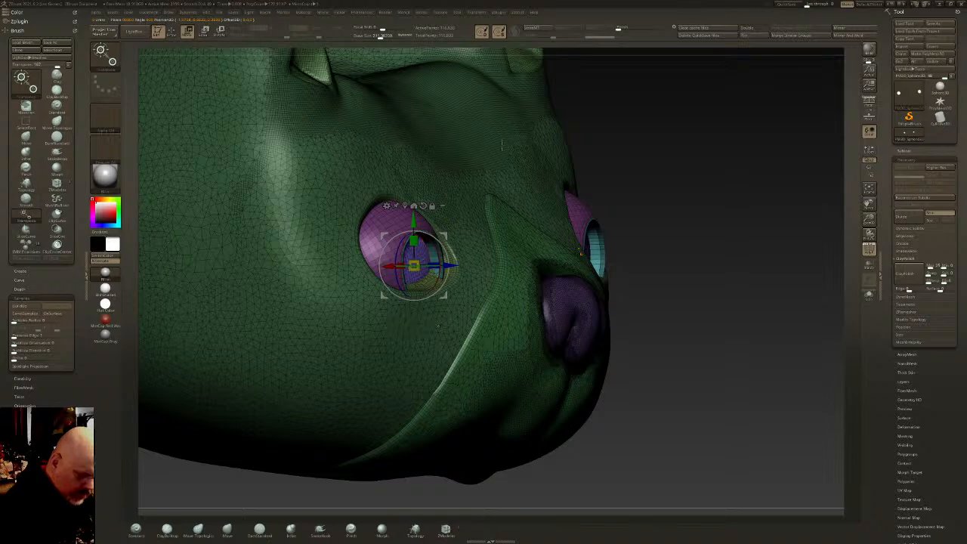
key("q")
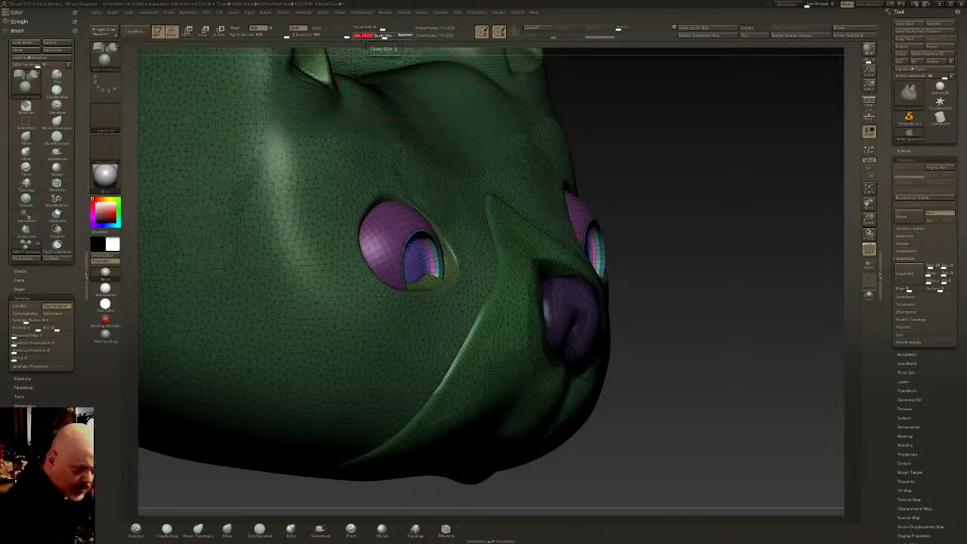
Smooth the recessed iris area on the eyeballs and isolate the inner iris polygroup
right_click_drag(473, 216, 417, 232)
mouse_move(417, 232)
left_mouse_down("shift")
mouse_move(442, 253)
mouse_move(408, 231)
left_mouse_up("shift")
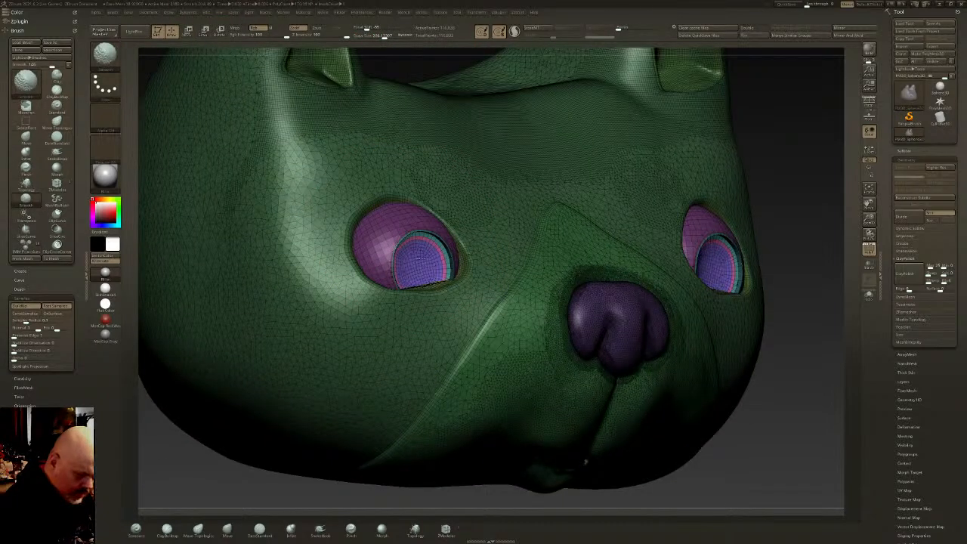
mouse_move(585, 461)
right_mouse_down()
mouse_move(491, 394)
mouse_move(460, 389)
right_mouse_up()
left_click(427, 273, "ctrl+shift")
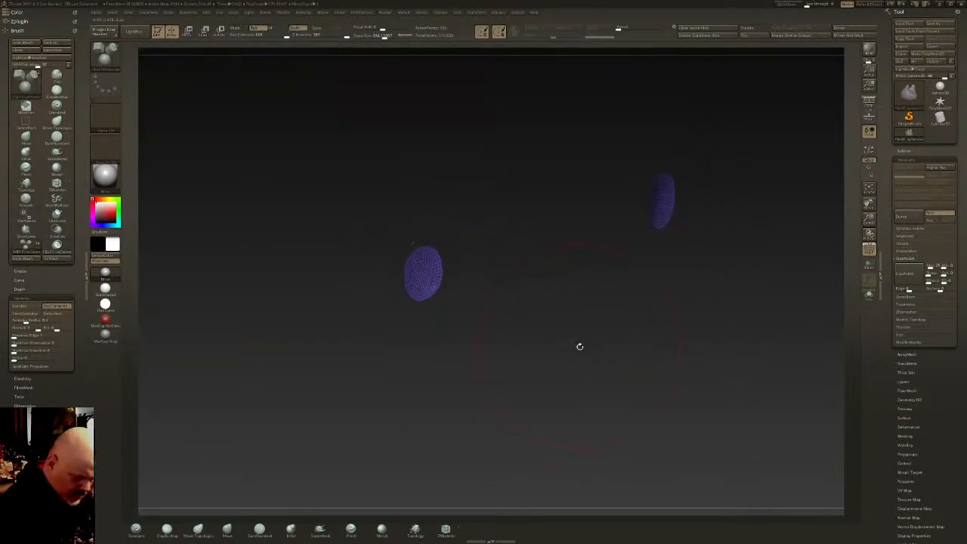
Try to shift the isolated inner irises sideways with the transform gizmo and show the whole head again
key("w")
left_click(412, 208)
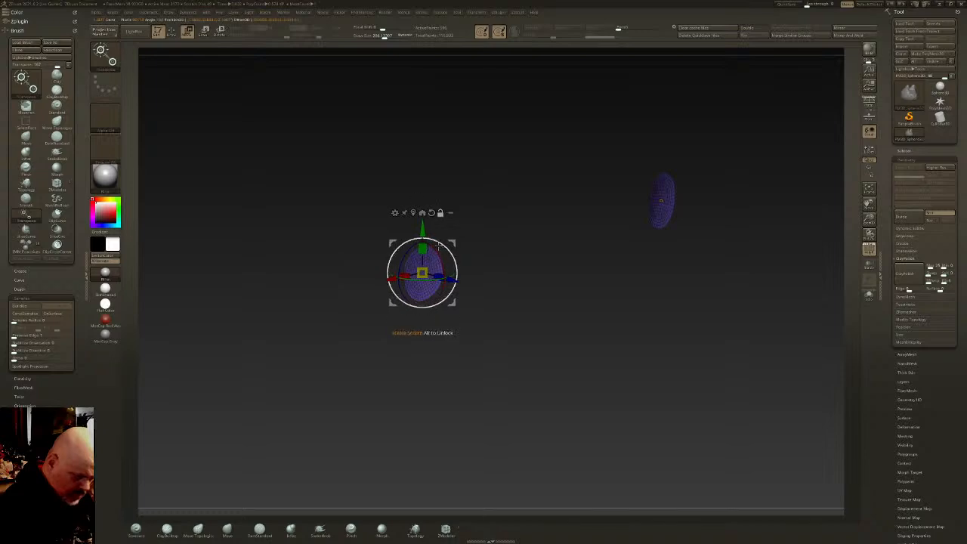
mouse_move(423, 280)
left_mouse_down()
mouse_move(434, 280)
mouse_move(409, 280)
left_mouse_up()
right_click_drag(491, 378, 469, 378)
left_click_drag(422, 272, 424, 273)
left_click_drag(529, 302, 457, 301)
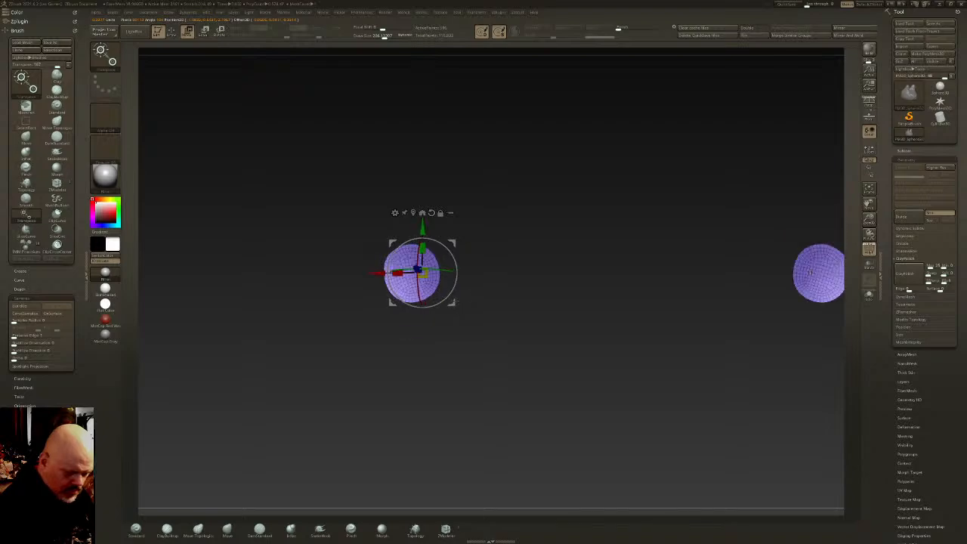
left_click(616, 313, "ctrl+shift")
key("q")
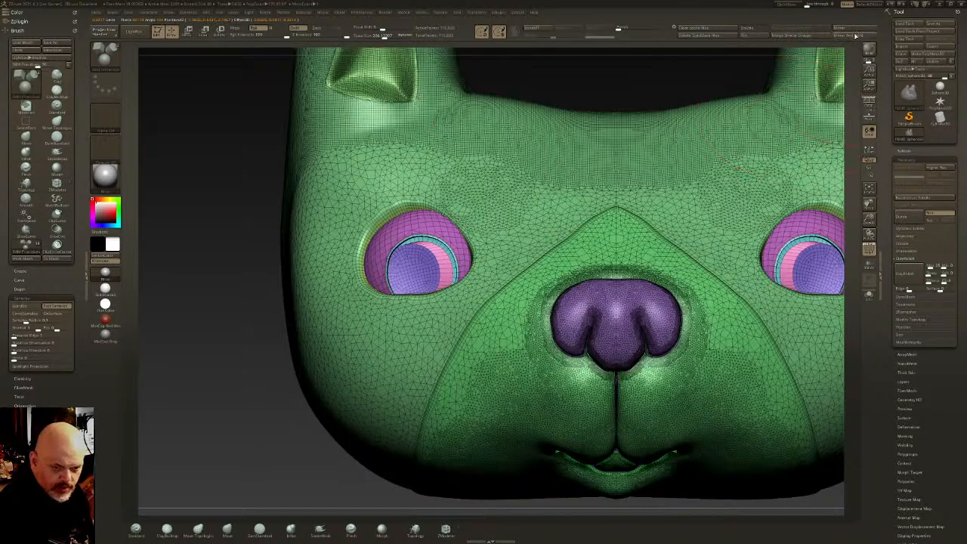
Try deleting one half of the head by symmetry and undo it together with the sideways iris shift
left_click(921, 321)
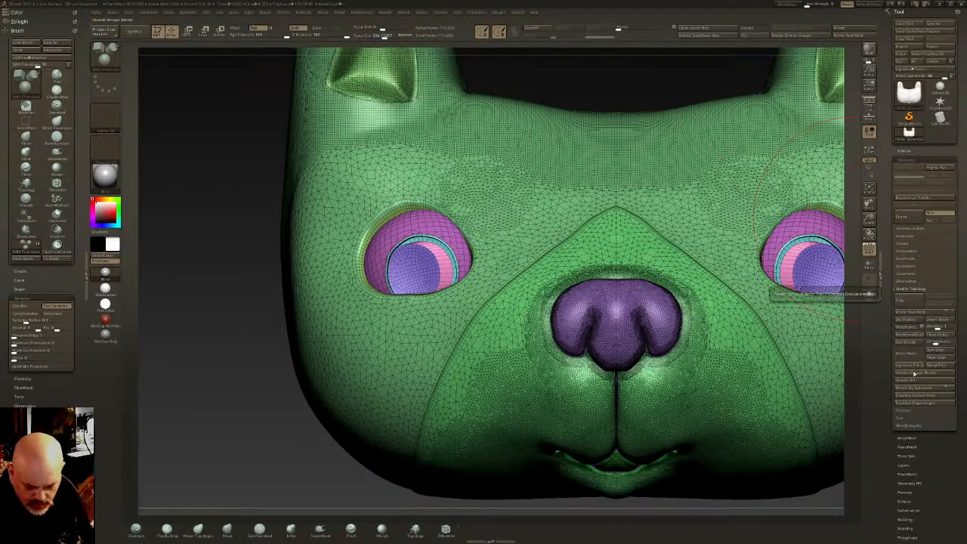
left_click(921, 389)
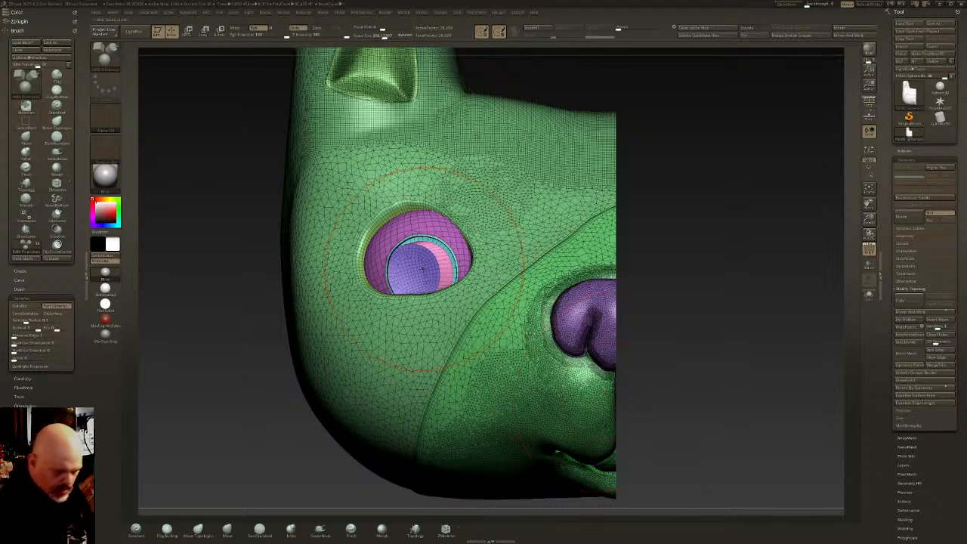
key("ctrl+z")
key("ctrl+z")
left_click(496, 369, "ctrl+shift")
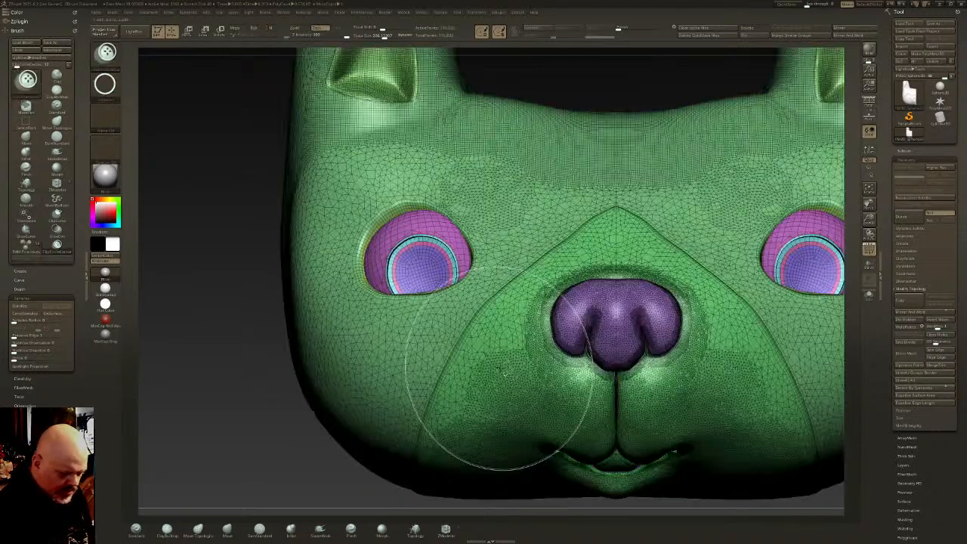
Delete one half of the head by symmetry and scale the remaining eye's isolated inner iris down toward its centre
left_click(923, 389)
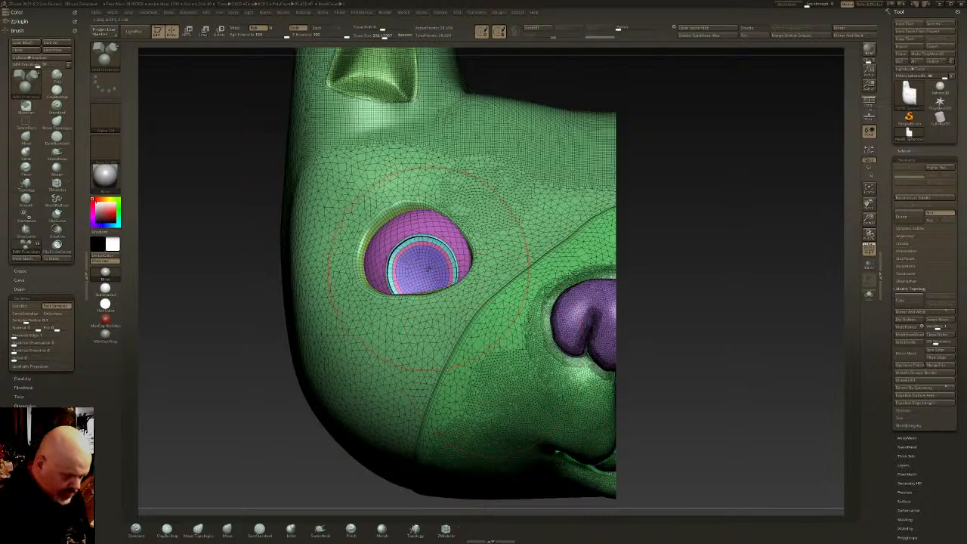
key("w")
left_click(417, 264, "ctrl+shift")
left_click_drag(427, 274, 429, 259)
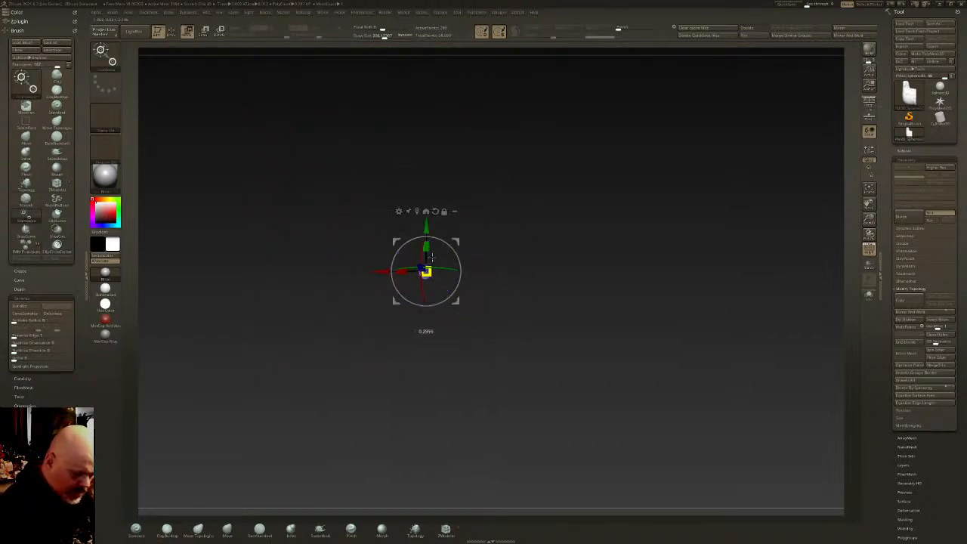
key("q")
left_click(468, 277, "ctrl+shift")
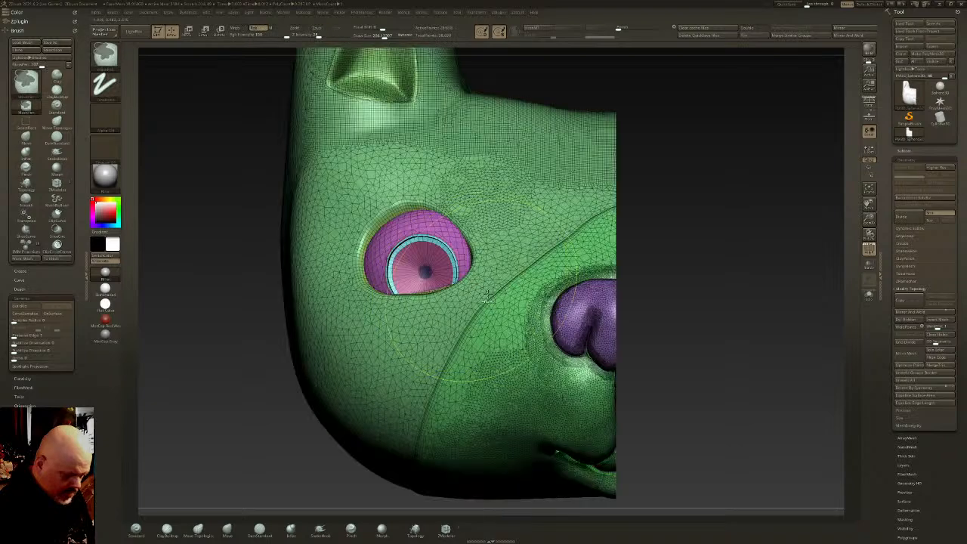
Push the inner iris deeper into the eyeball along the viewing direction with the transform gizmo from the side
right_click_drag(424, 279, 452, 280)
key("w")
left_click_drag(459, 278, 453, 278)
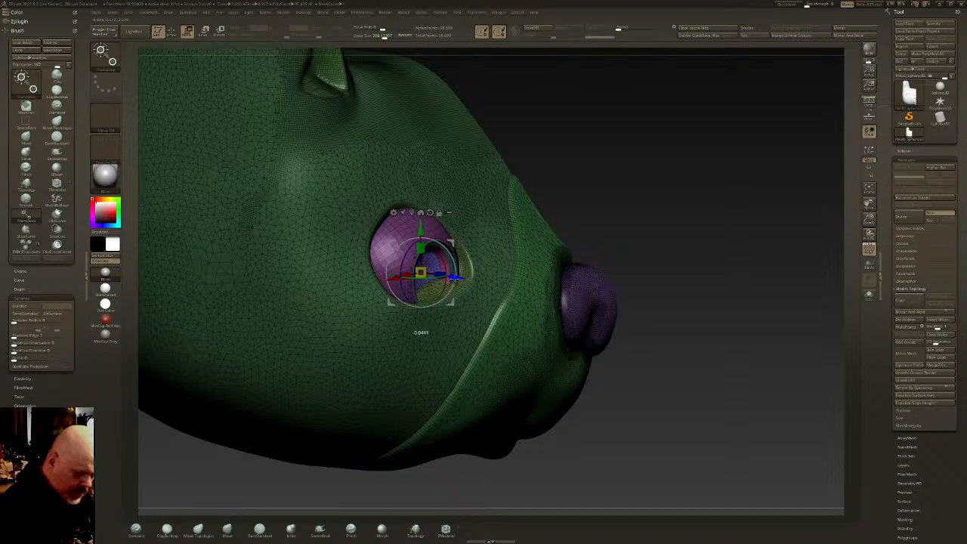
key("q")
right_click_drag(453, 278, 428, 266)
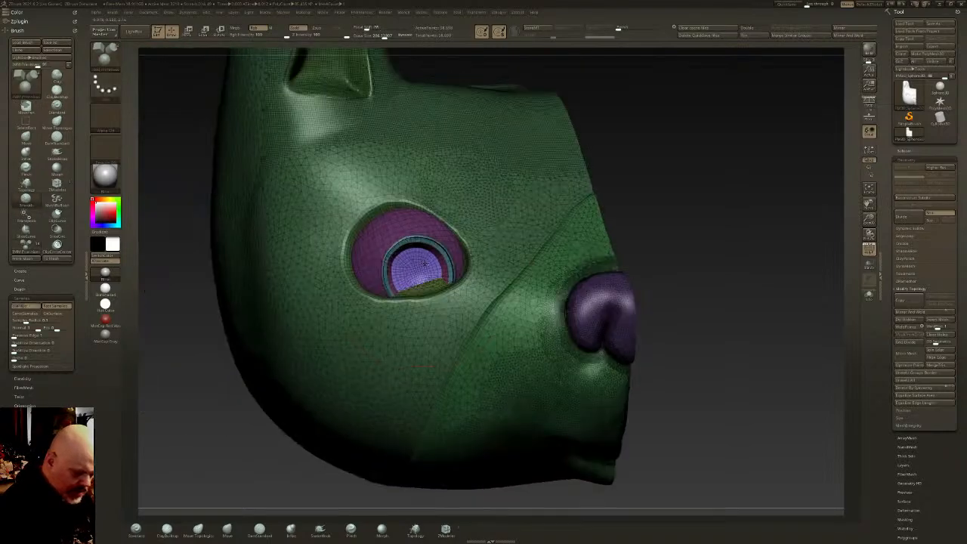
Isolate the inner iris, scale it down uniformly to a small pupil disc, and show the half head again
left_click(421, 270, "ctrl+shift")
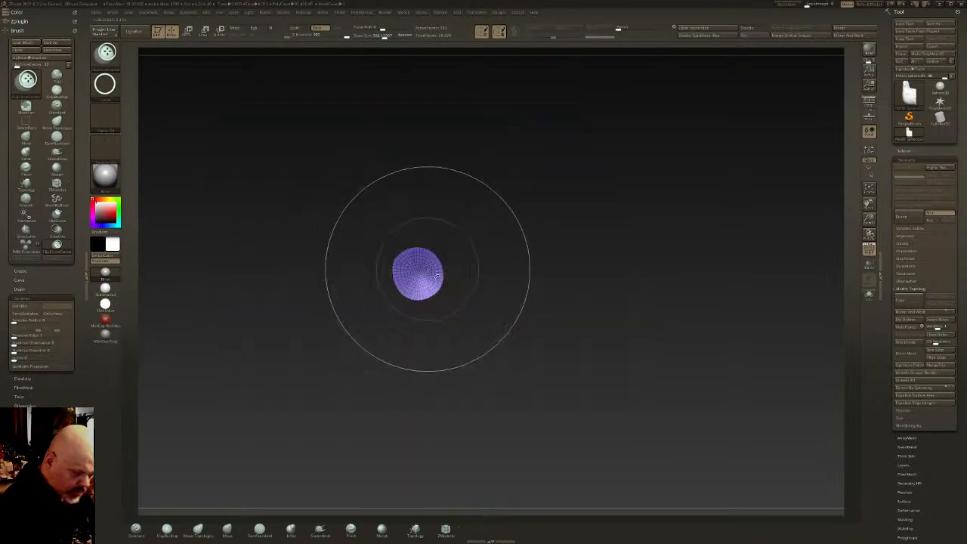
key("w")
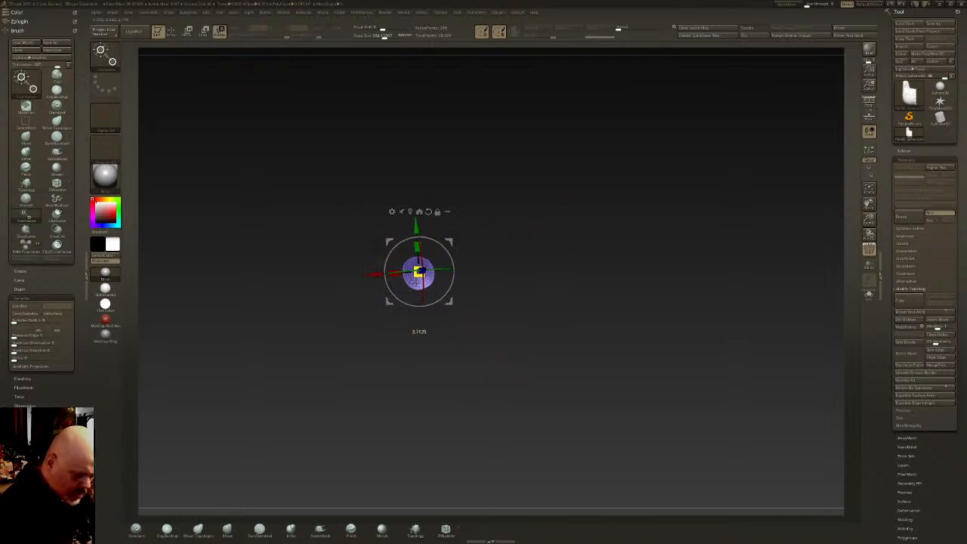
key("q")
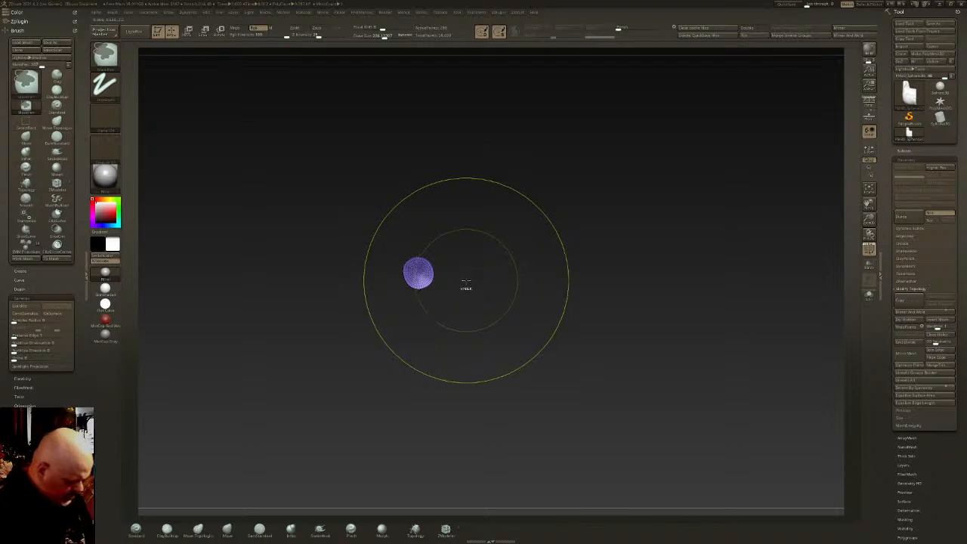
key("f")
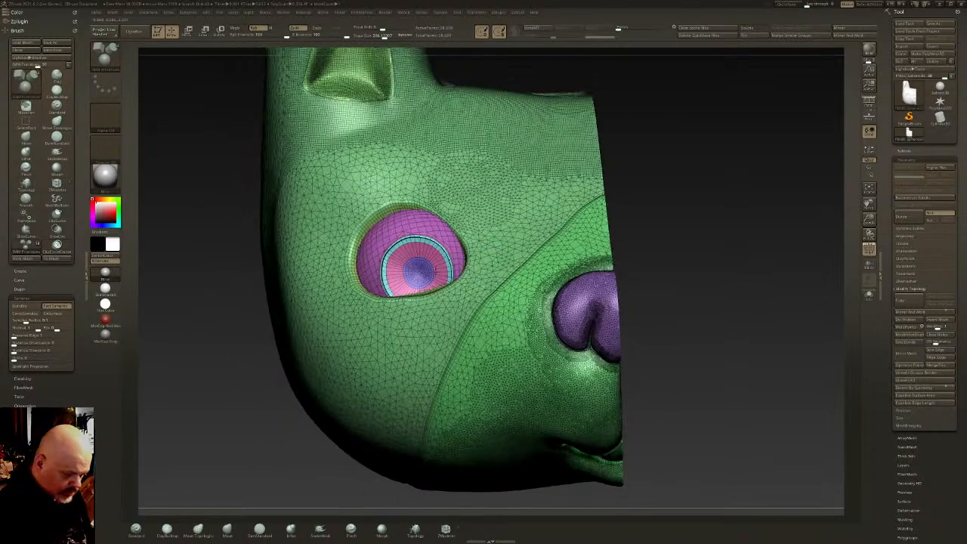
Merge the rings around the pupil into one polygroup and mirror the half head to complete the face
key("shift+alt+s")
mouse_move(457, 253)
left_mouse_down()
mouse_move(436, 237)
mouse_move(424, 267)
left_mouse_up()
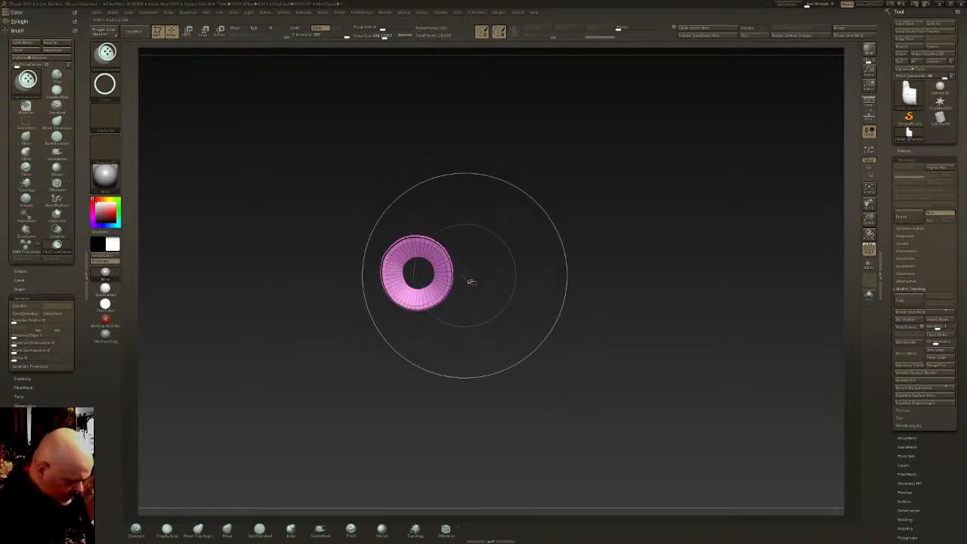
left_click(427, 255, "ctrl+shift")
key("ctrl+shift")
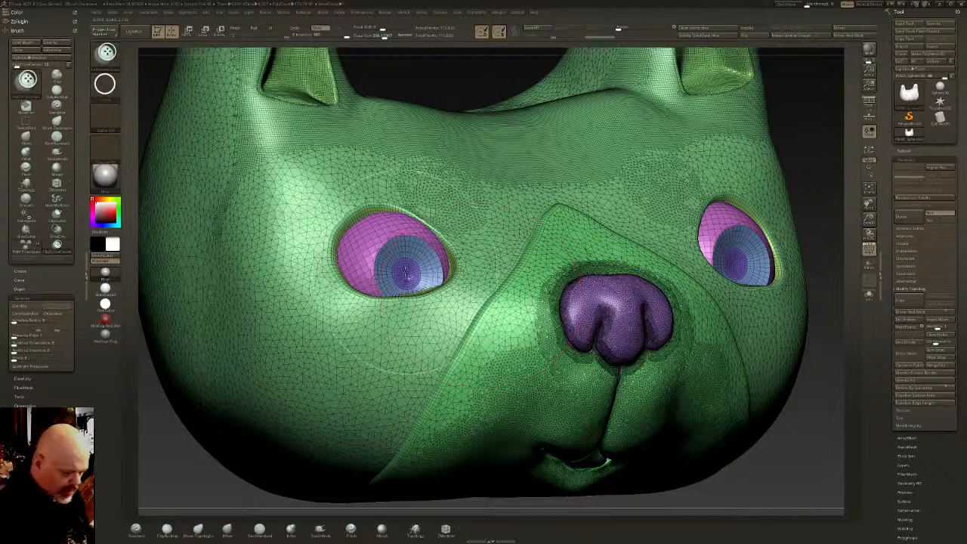
Isolate the pupils and grow the visible mesh out to the full eyeballs to examine them from several angles
left_click(406, 275, "ctrl+shift")
key("ctrl+shift+x")
key("ctrl+shift+x")
key("ctrl+shift+x")
key("ctrl+shift+x")
key("ctrl+shift+x")
key("ctrl+shift+x")
key("ctrl+shift+x")
key("ctrl+shift+x")
key("ctrl+shift+x")
key("ctrl+shift+x")
key("ctrl+shift+x")
key("ctrl+shift+x")
key("ctrl+shift+x")
key("ctrl+shift+x")
key("ctrl+shift+x")
key("ctrl+shift+x")
key("ctrl+shift+x")
key("ctrl+shift+x")
key("ctrl+shift+x")
key("ctrl+shift+x")
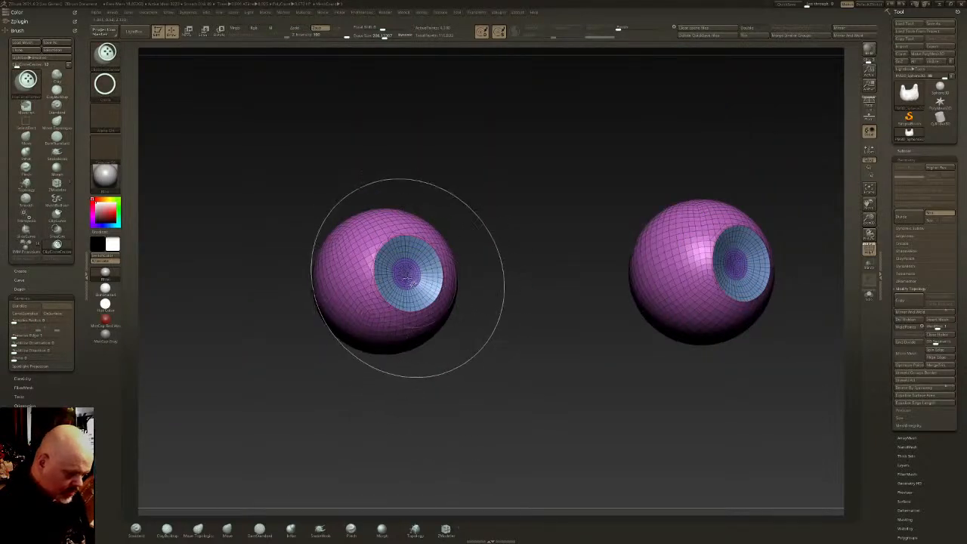
left_click(406, 275, "ctrl+shift")
left_click(425, 276, "ctrl+shift")
mouse_move(495, 272)
left_mouse_down()
mouse_move(479, 270)
mouse_move(500, 275)
left_mouse_up()
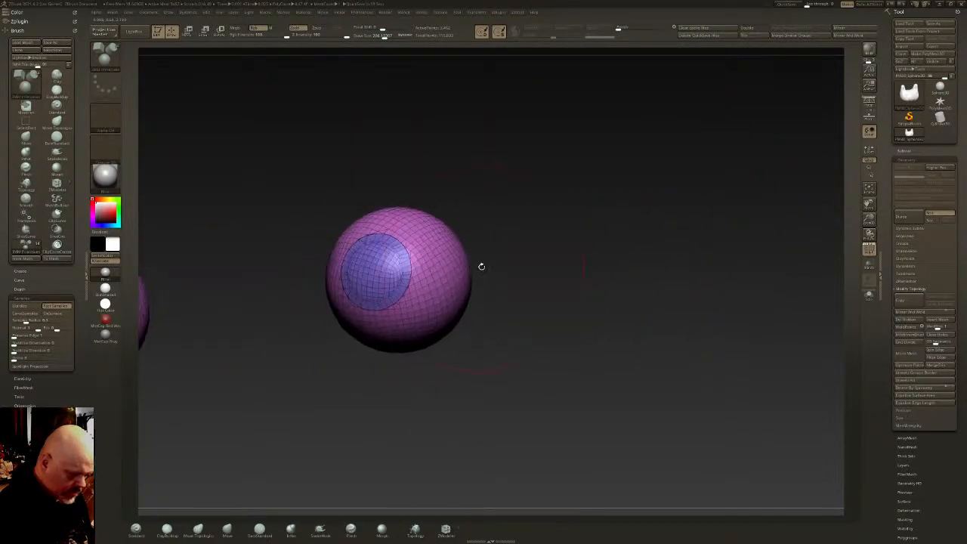
key("shift")
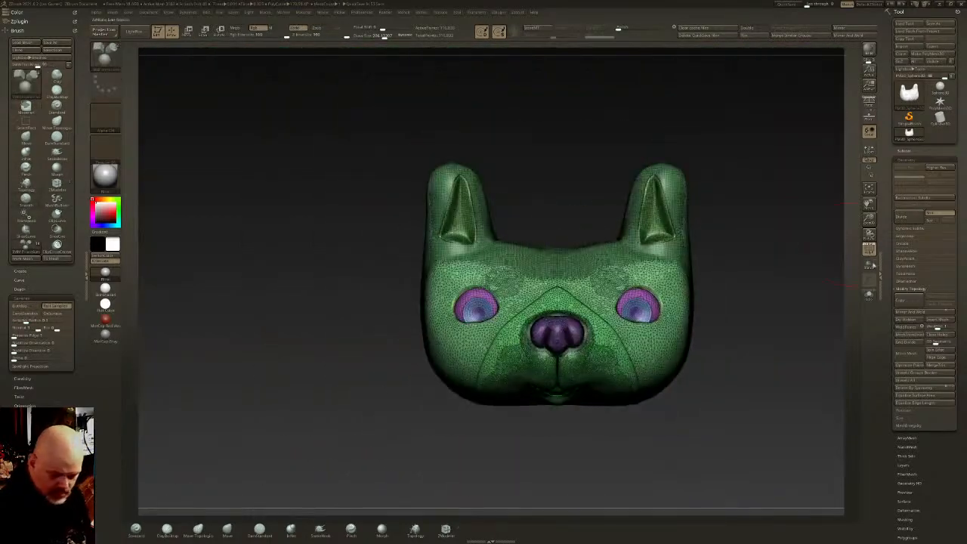
Turn off the polygroup wireframe display and isolate the eyeballs to examine the recessed irises on the plain grey model
key("shift+f")
mouse_move(716, 299)
right_mouse_down("ctrl")
mouse_move(656, 329)
mouse_move(586, 334)
right_mouse_up("ctrl")
mouse_move(586, 334)
right_mouse_down()
mouse_move(612, 325)
mouse_move(626, 346)
mouse_move(600, 299)
mouse_move(568, 306)
mouse_move(606, 305)
right_mouse_up()
left_click(616, 277, "ctrl+shift")
key("ctrl+shift+x")
key("ctrl+shift+x")
key("ctrl+shift+x")
key("ctrl+shift+x")
key("ctrl+shift+x")
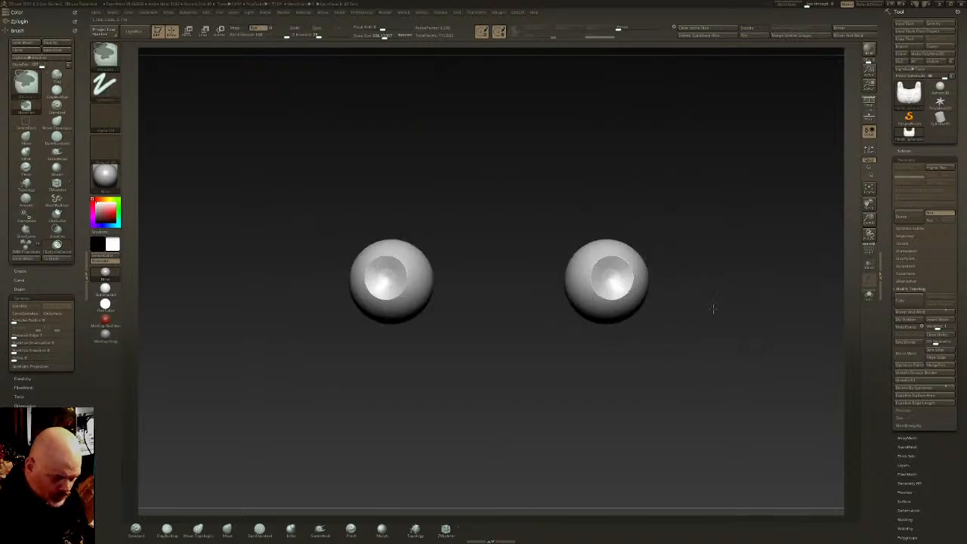
left_click(712, 309, "ctrl+shift")
mouse_move(712, 309)
right_mouse_down()
mouse_move(722, 315)
mouse_move(682, 302)
mouse_move(649, 324)
right_mouse_up()
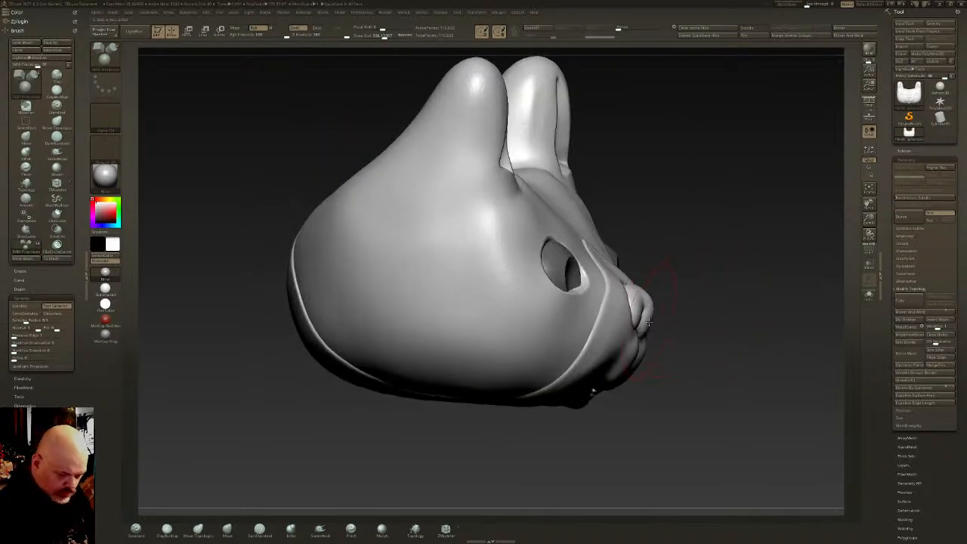
Reshape the brow area above the eyes with the Move Topological brush at a smaller draw size and smooth it
left_click(198, 531)
mouse_move(555, 317)
right_mouse_down()
mouse_move(587, 281)
mouse_move(649, 260)
mouse_move(634, 269)
mouse_move(632, 303)
right_mouse_up()
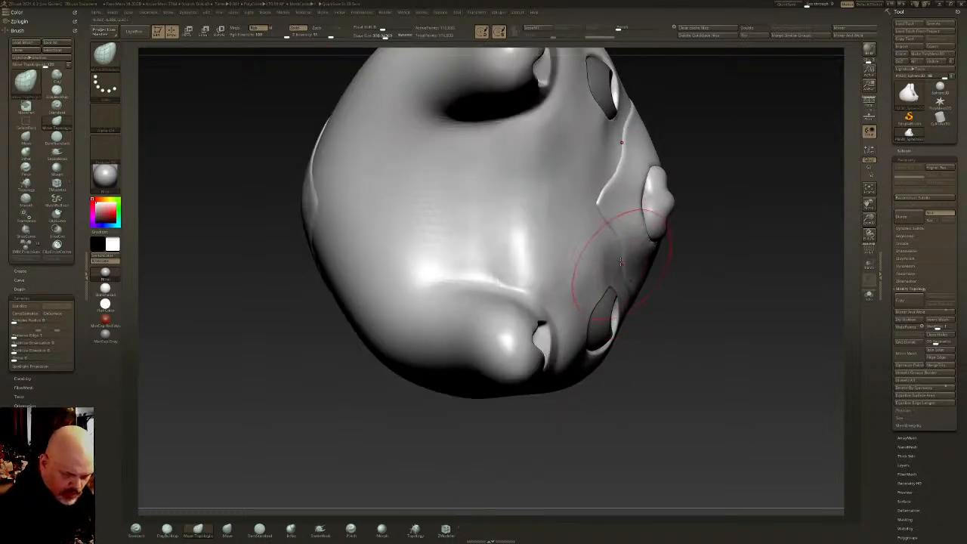
left_click(378, 37)
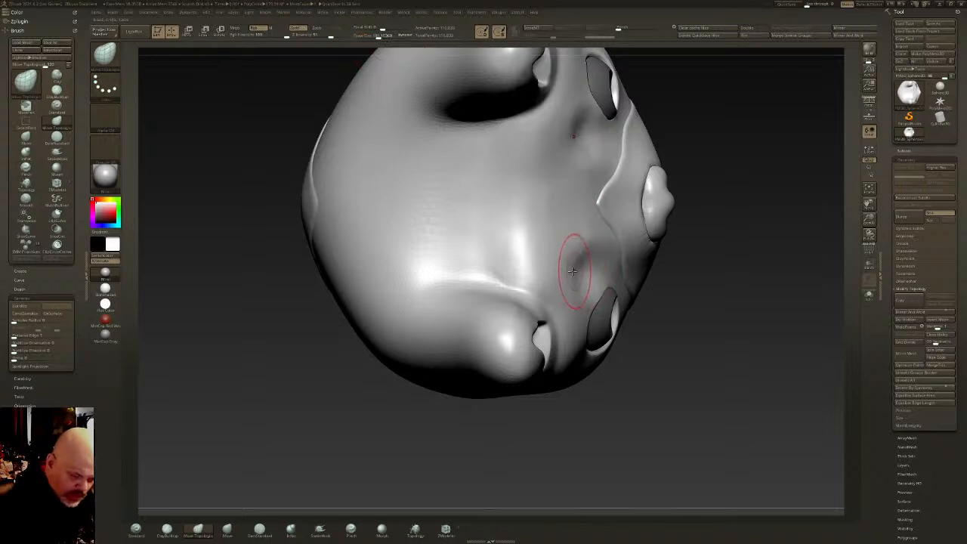
left_click_drag(570, 270, 582, 264, "shift")
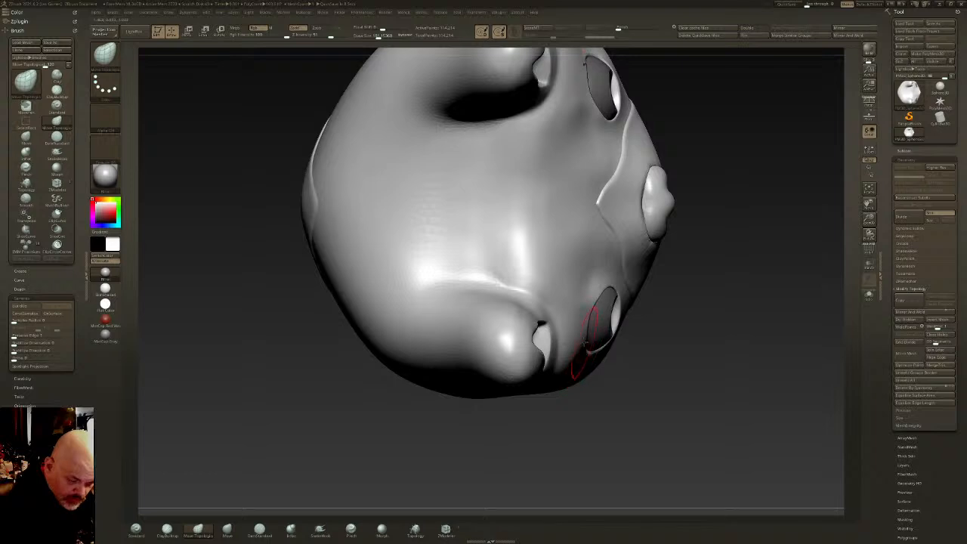
key("shift")
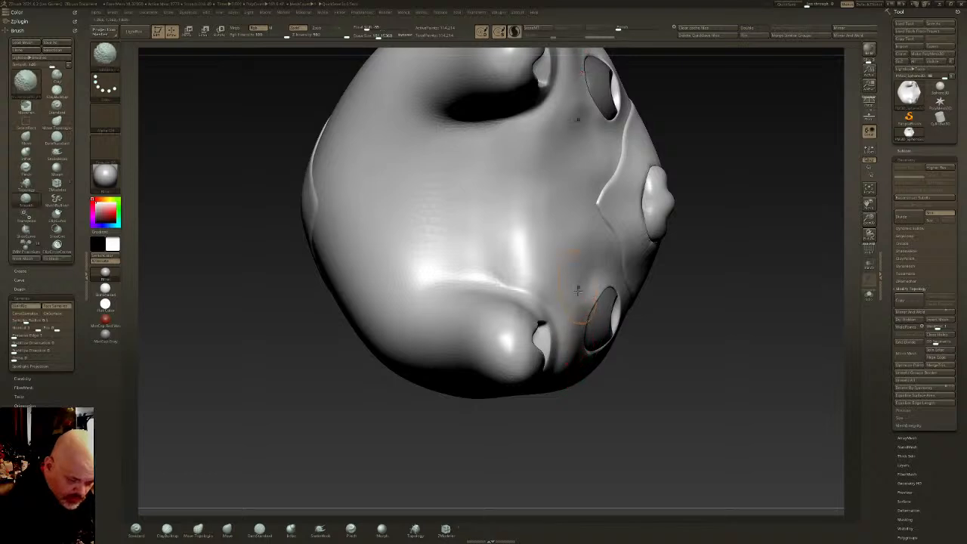
right_click_drag(579, 278, 603, 337)
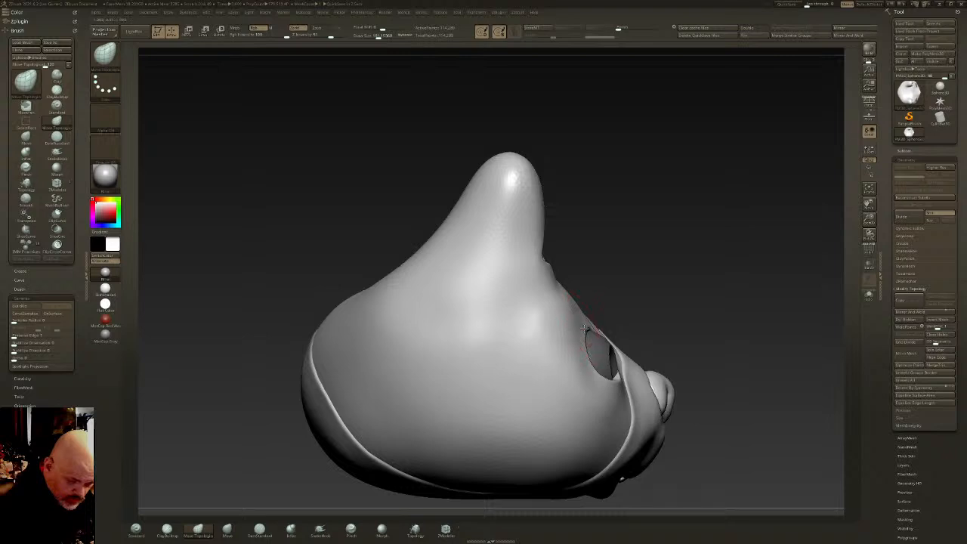
key("shift")
Refine the brow surface between the eyes and ears with the Standard brush and smooth it into the forehead
mouse_move(567, 305)
right_mouse_down()
mouse_move(555, 328)
mouse_move(595, 298)
mouse_move(271, 438)
right_mouse_up()
key("shift")
left_click(136, 529)
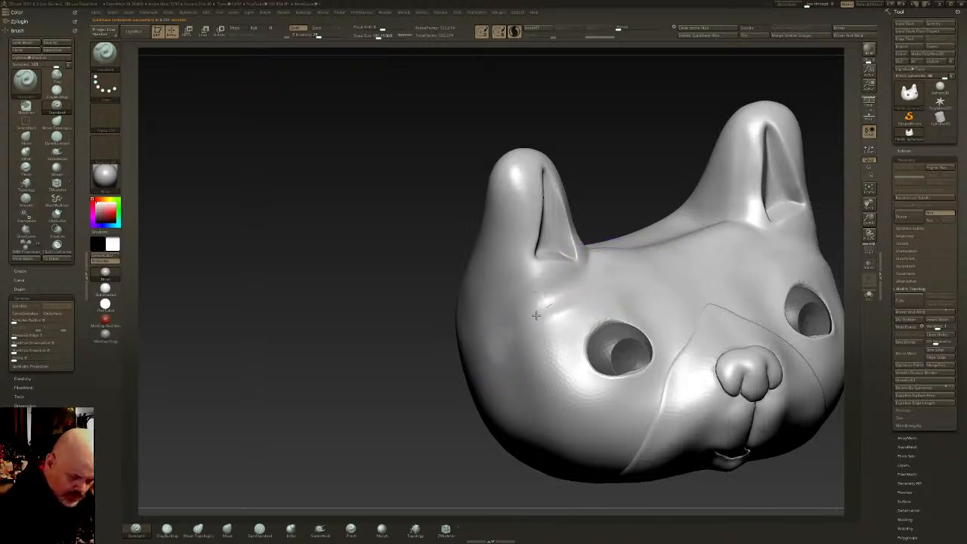
left_click_drag(622, 286, 551, 312, "shift")
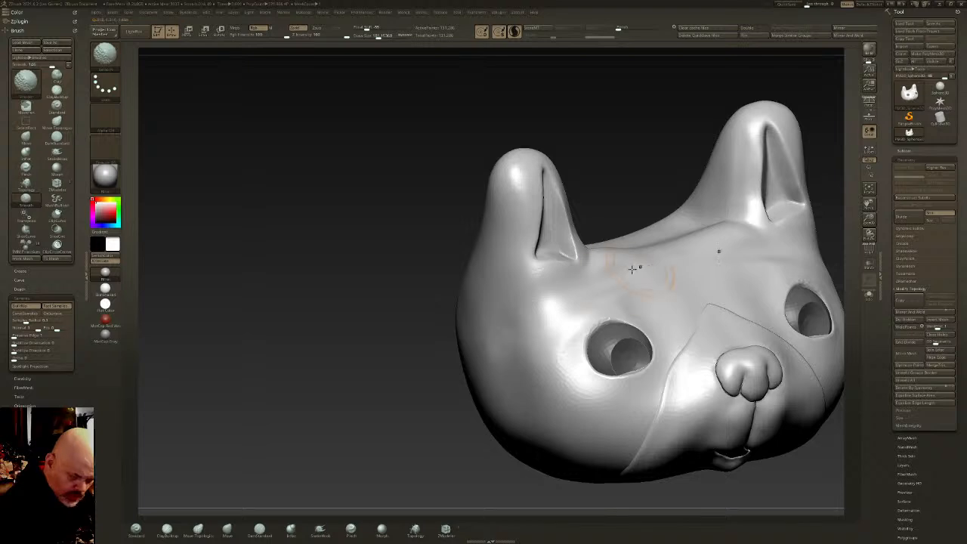
Reshape and smooth the front base of the ears where they meet the forehead
mouse_move(548, 325)
right_mouse_down()
mouse_move(600, 311)
mouse_move(627, 288)
mouse_move(611, 296)
mouse_move(604, 264)
right_mouse_up()
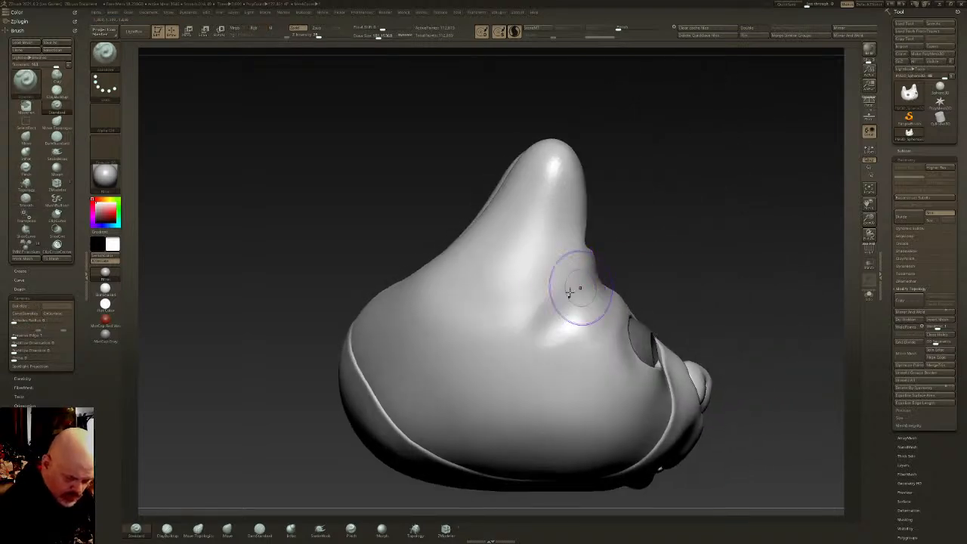
left_click_drag(597, 250, 593, 256)
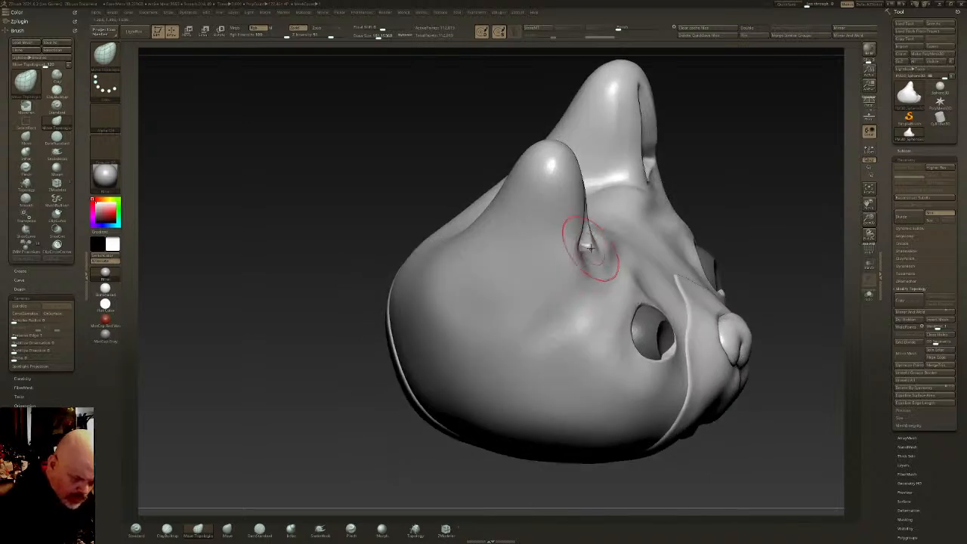
left_click_drag(580, 257, 587, 259, "shift")
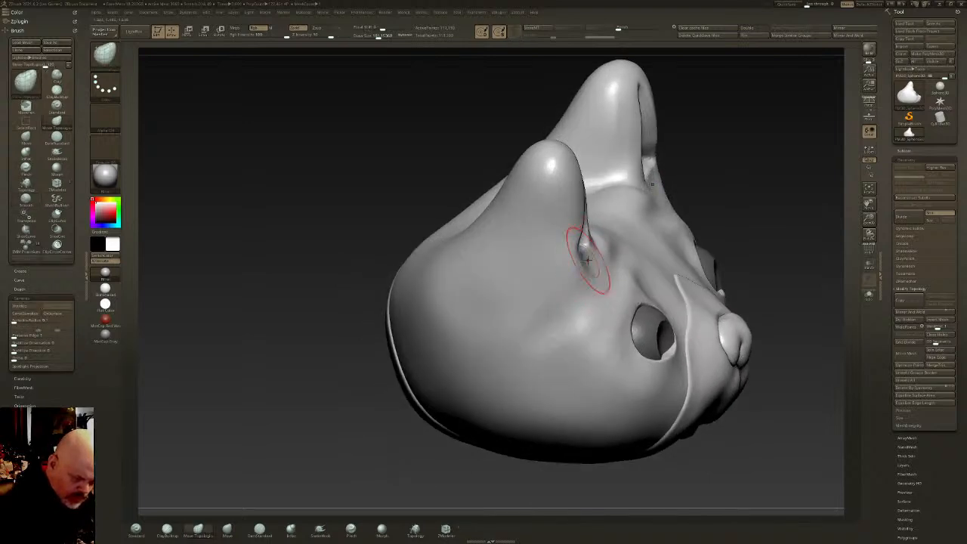
right_click_drag(587, 259, 591, 275)
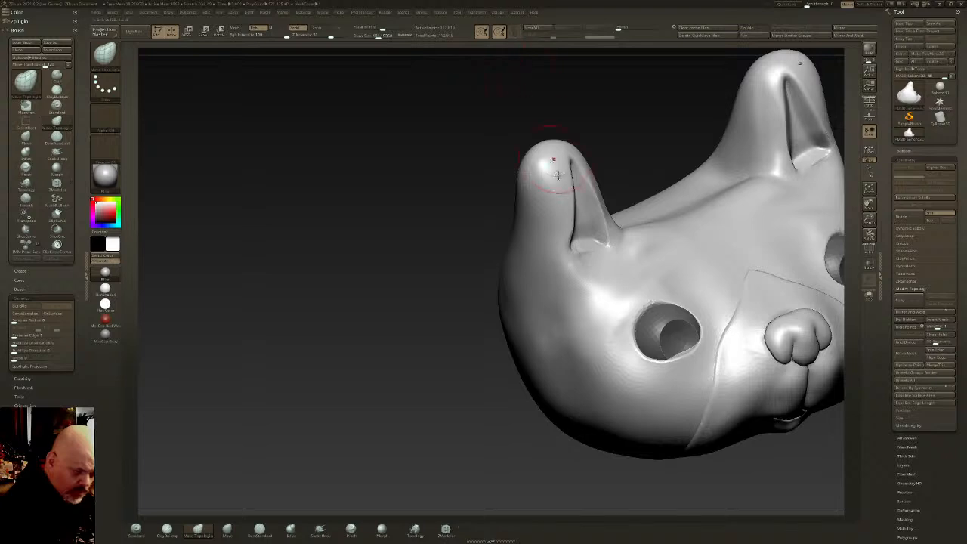
Try to push back the front edge of the ears with an enlarged Move Topological brush
right_click_drag(552, 155, 597, 205)
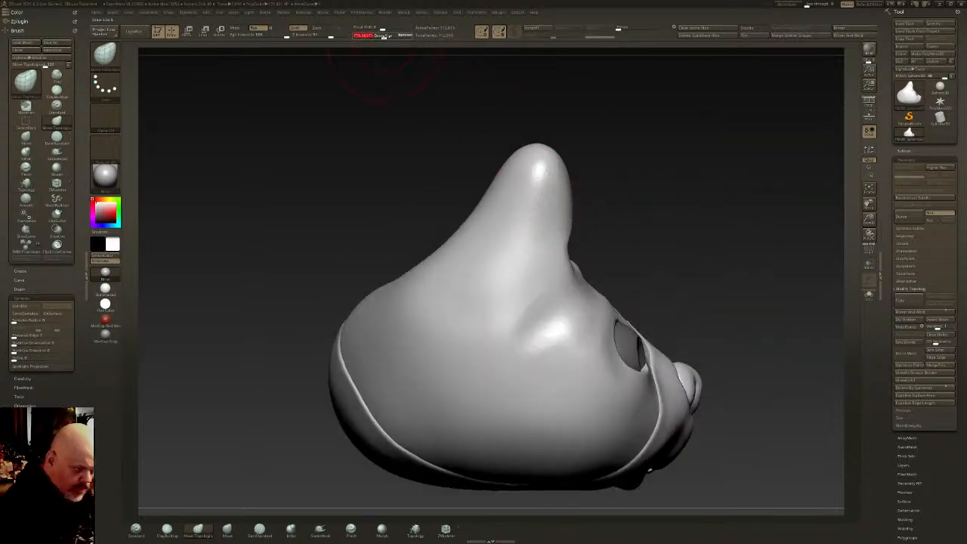
left_click_drag(561, 176, 576, 166)
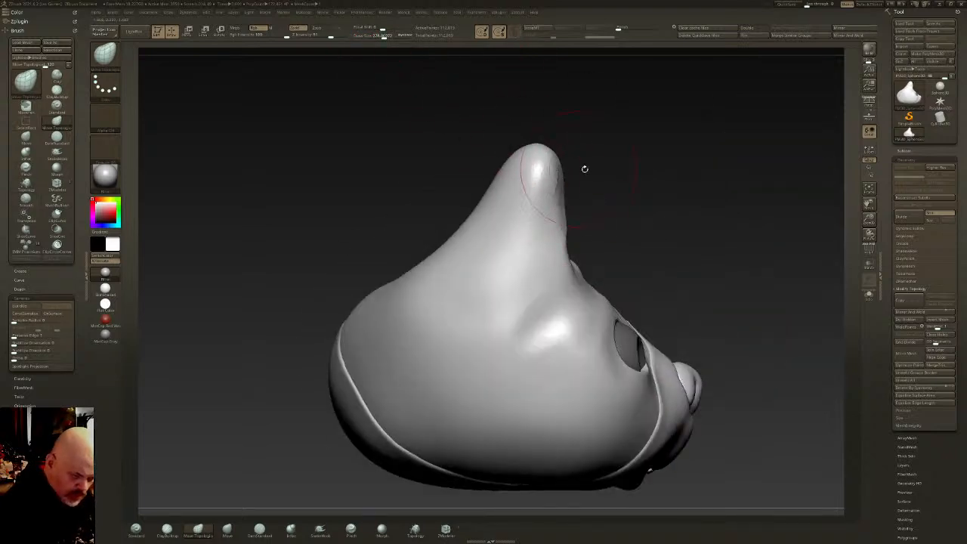
right_click_drag(611, 263, 643, 287)
Clip the front of the ears flat down to the forehead with a curved ClipCurve cut from the side view
left_click(109, 54, "ctrl+shift")
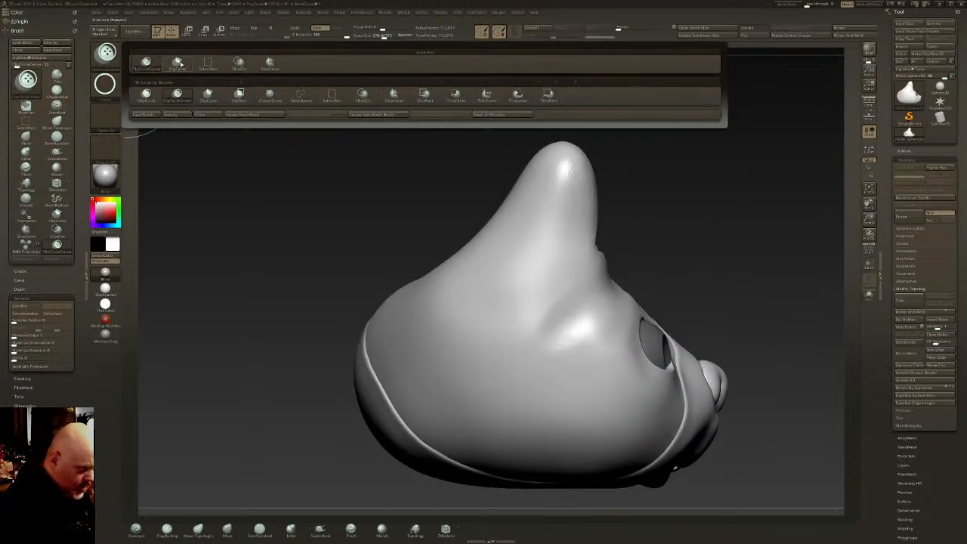
left_click(178, 62)
mouse_move(574, 272)
right_mouse_down()
mouse_move(646, 264)
mouse_move(619, 217)
mouse_move(612, 232)
mouse_move(641, 233)
right_mouse_up()
left_click(578, 232, "ctrl+shift")
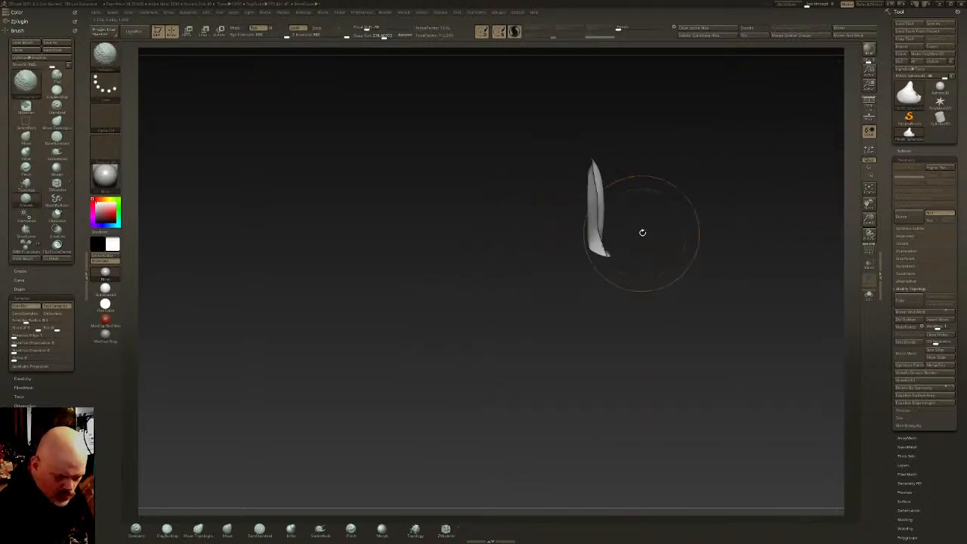
left_click(642, 231, "ctrl+shift")
left_click_drag(580, 121, 584, 157, "ctrl+shift")
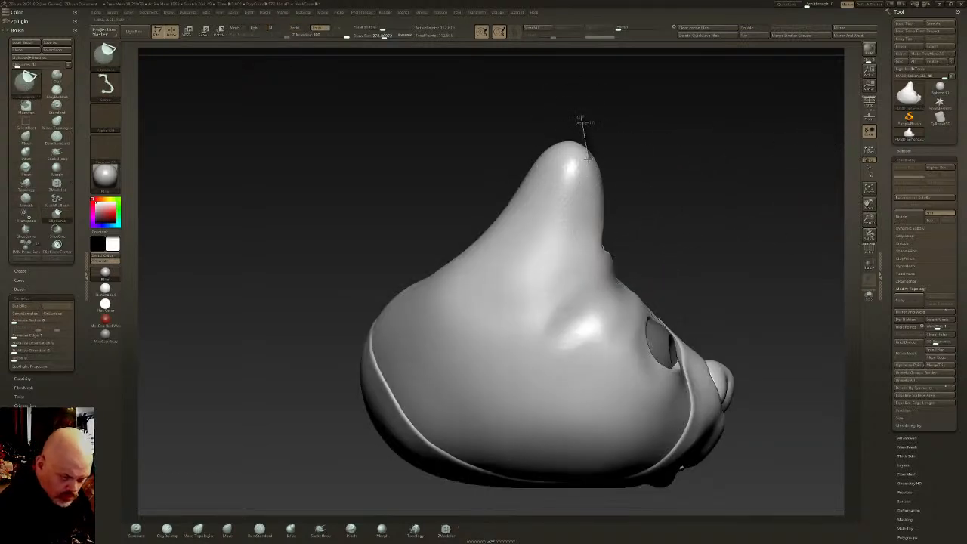
left_click_drag(595, 199, 596, 250, "ctrl+shift")
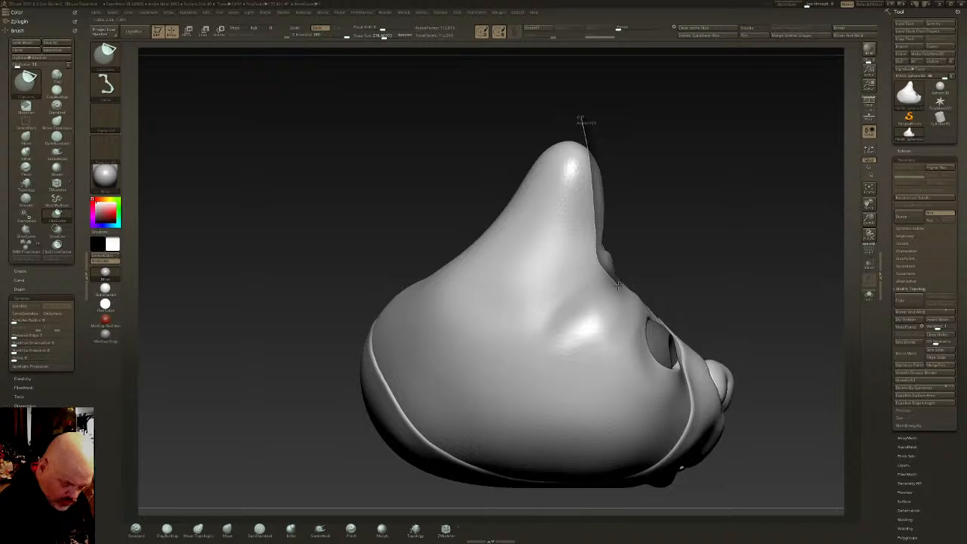
left_click_drag(644, 296, 646, 295, "ctrl+shift")
Reduce the brush size and smooth the clipped edges around the ears and across the top of the forehead
mouse_move(688, 274)
right_mouse_down()
mouse_move(654, 277)
mouse_move(617, 258)
right_mouse_up()
left_click_drag(380, 36, 369, 36)
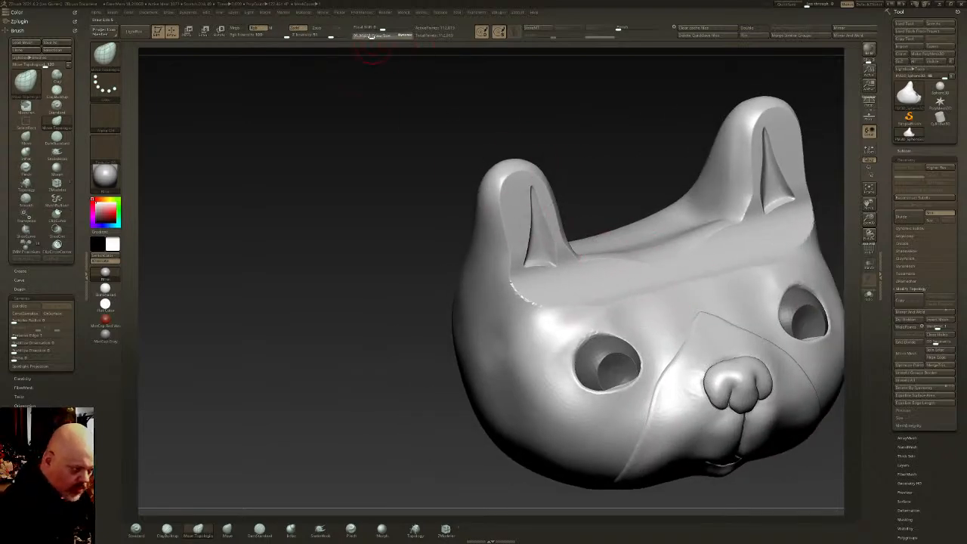
right_click_drag(578, 227, 497, 240)
key("shift")
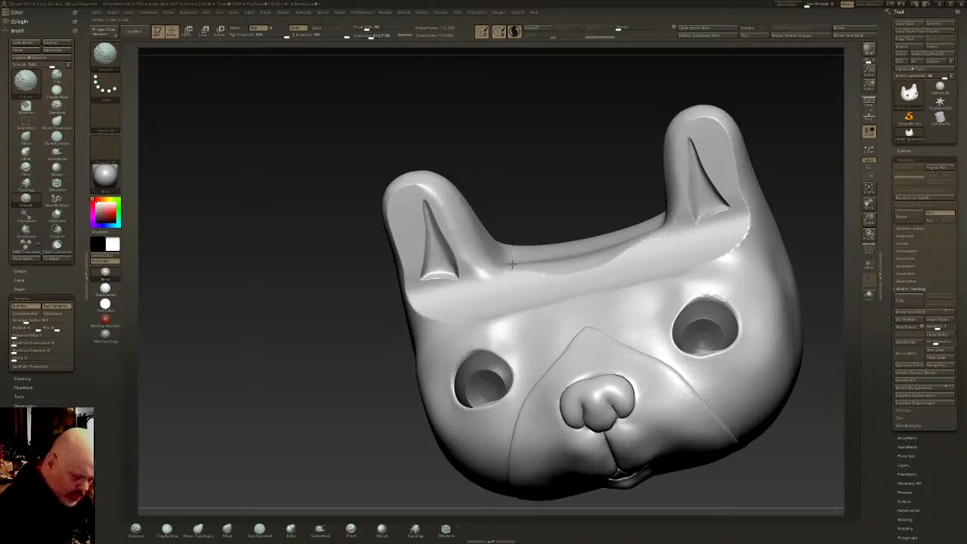
right_click_drag(495, 292, 423, 204)
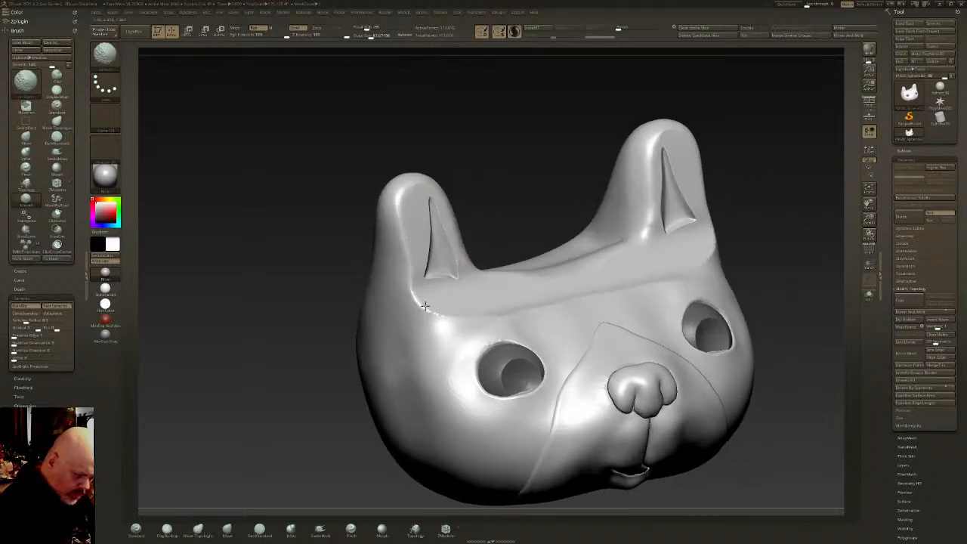
Soften the remaining clip ridge across the forehead, between the ears and above the eyes with the Smooth brush
key("b")
key("m")
key("t")
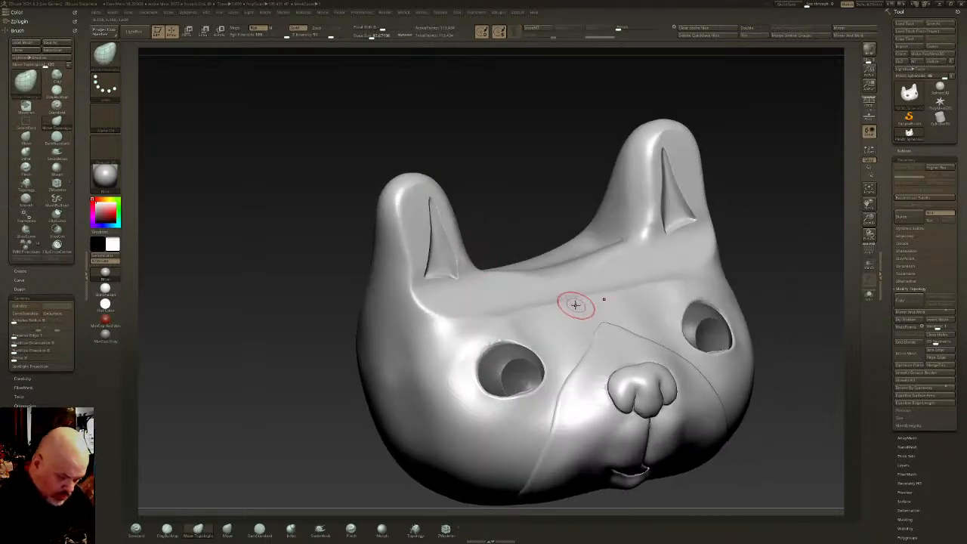
right_click_drag(574, 307, 579, 309)
left_click_drag(605, 280, 577, 293, "shift")
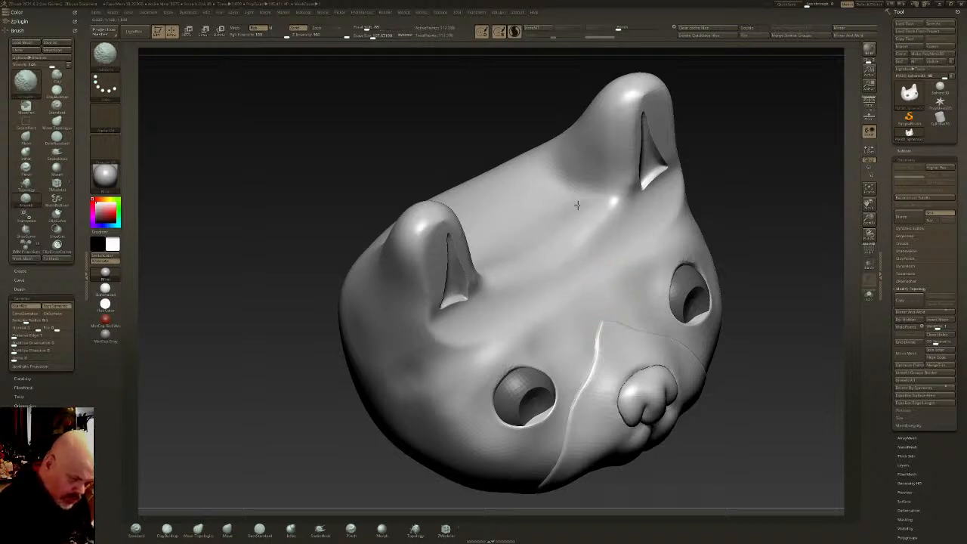
left_click_drag(529, 237, 540, 231, "shift")
left_click_drag(508, 323, 457, 342, "shift")
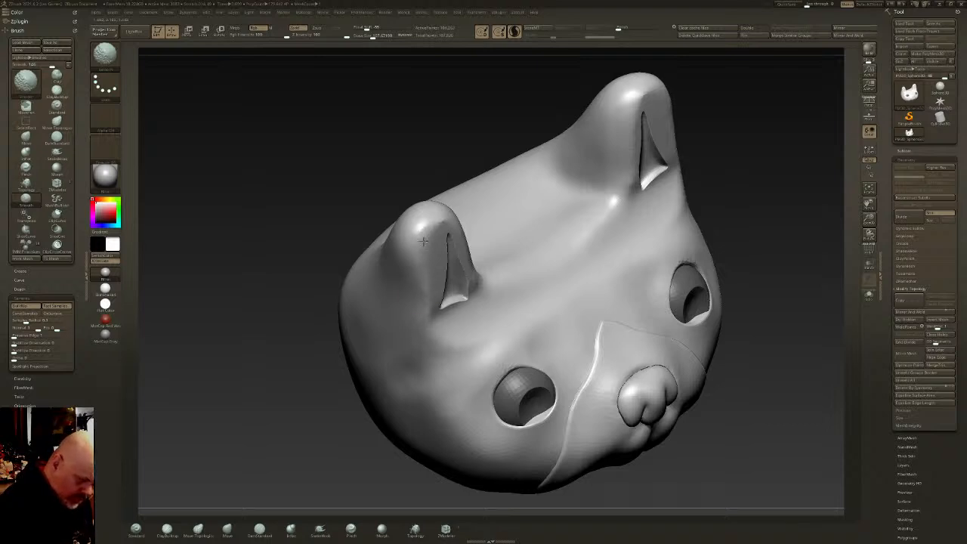
Clip the outer front side of both ears flat with ClipCurve
mouse_move(423, 310)
right_mouse_down()
mouse_move(461, 250)
mouse_move(390, 254)
mouse_move(403, 241)
mouse_move(388, 216)
right_mouse_up()
right_click_drag(378, 255, 391, 314)
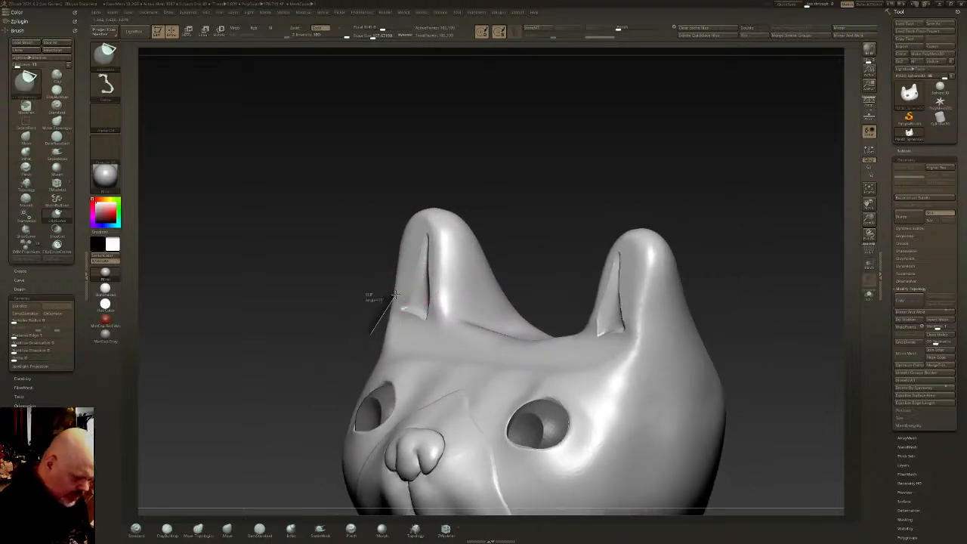
mouse_move(400, 288)
left_mouse_down()
mouse_move(415, 239)
mouse_move(443, 210)
left_mouse_up()
right_click_drag(443, 209, 479, 216)
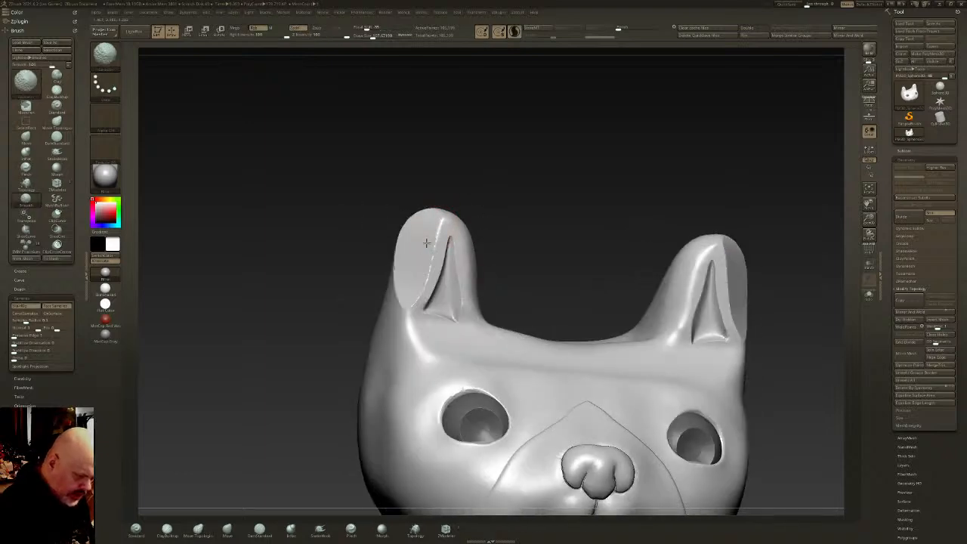
Smooth the hard edges left by the clip on the outer side of the ears
right_click_drag(450, 273, 545, 324, "shift")
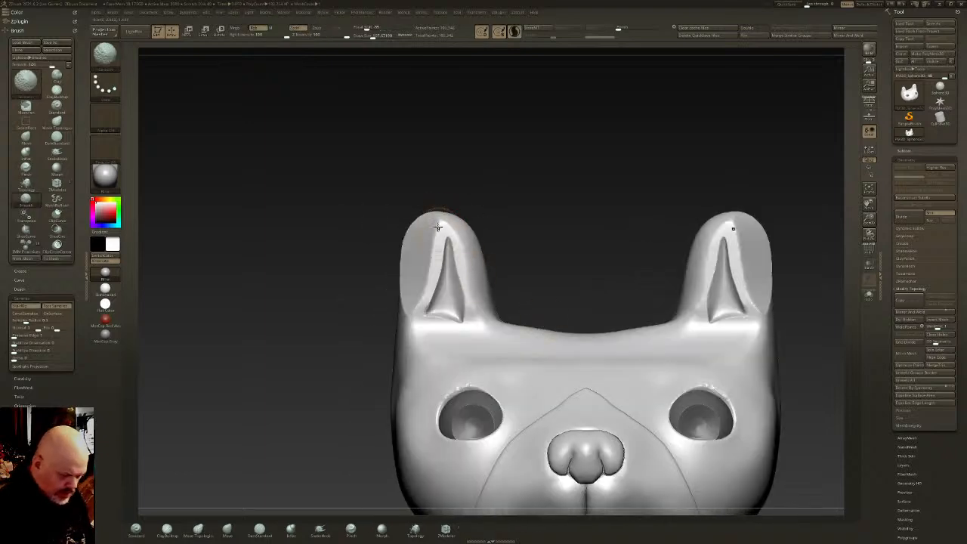
right_click_drag(458, 225, 431, 270)
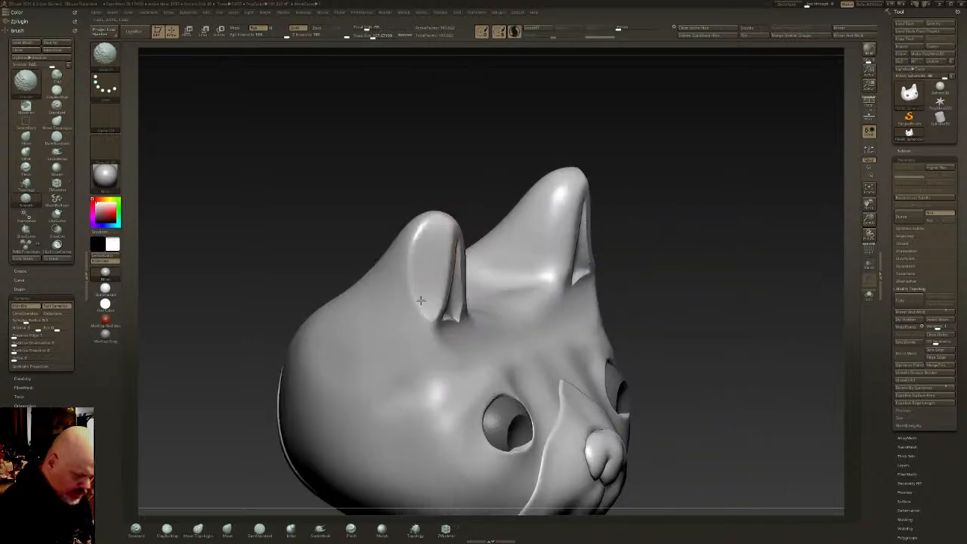
mouse_move(425, 242)
right_mouse_down("shift")
mouse_move(446, 225)
mouse_move(521, 260)
mouse_move(589, 374)
mouse_move(484, 387)
right_mouse_up("shift")
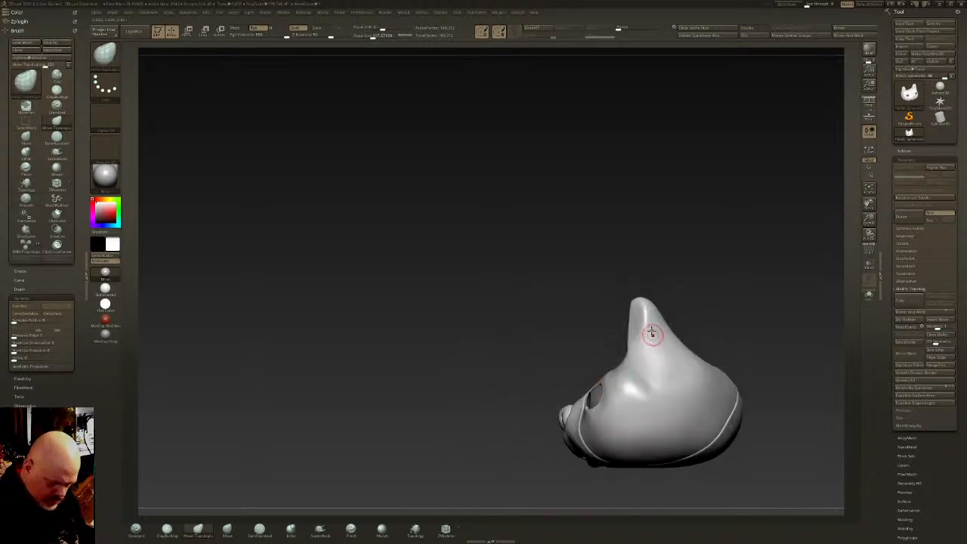
Smooth the side of the head below the ears and behind the eyes
key("shift")
mouse_move(672, 366)
right_mouse_down()
mouse_move(701, 374)
mouse_move(671, 378)
right_mouse_up()
left_click_drag(671, 377, 647, 369, "shift")
mouse_move(647, 369)
right_mouse_down()
mouse_move(683, 391)
mouse_move(624, 400)
mouse_move(645, 403)
mouse_move(635, 404)
right_mouse_up()
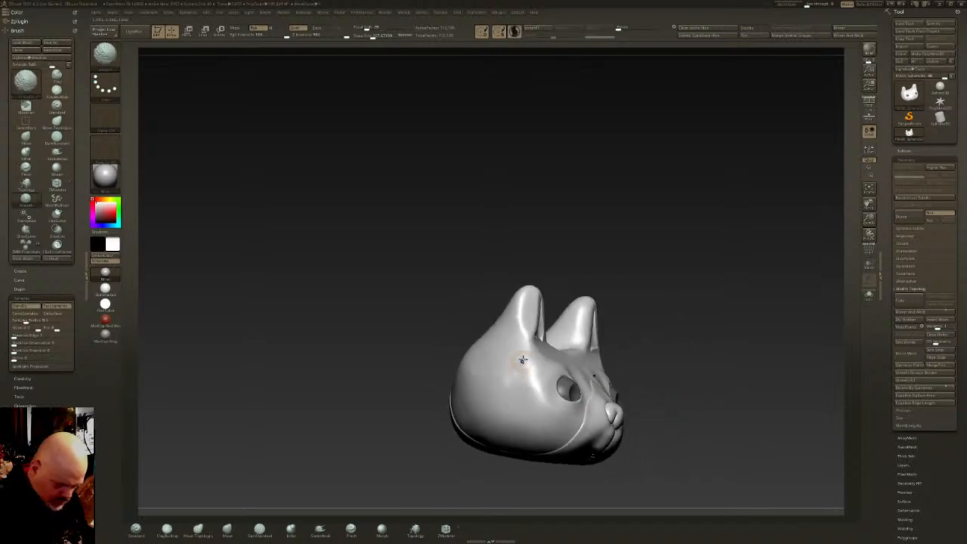
left_click_drag(541, 401, 530, 371, "shift")
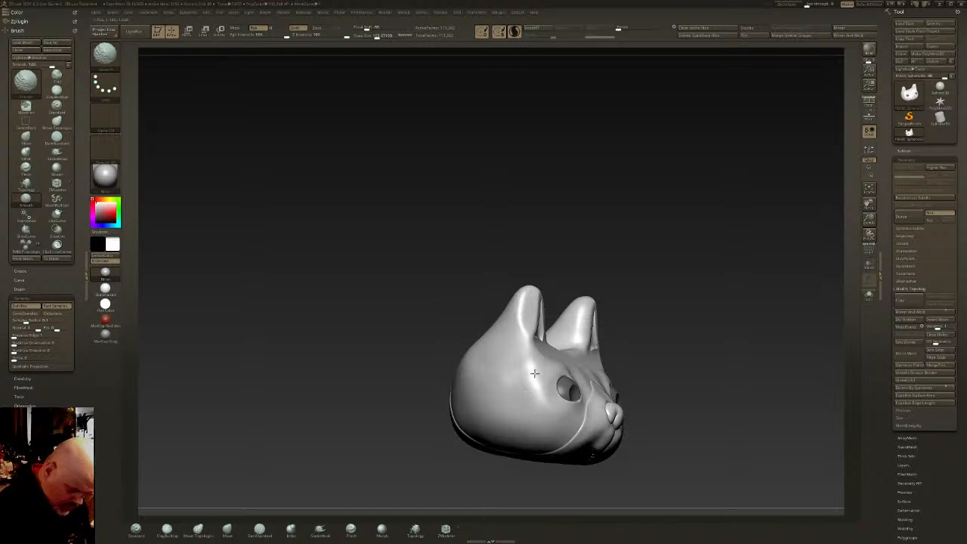
left_click_drag(523, 337, 527, 340, "shift")
mouse_move(527, 341)
right_mouse_down()
mouse_move(518, 352)
mouse_move(485, 347)
right_mouse_up()
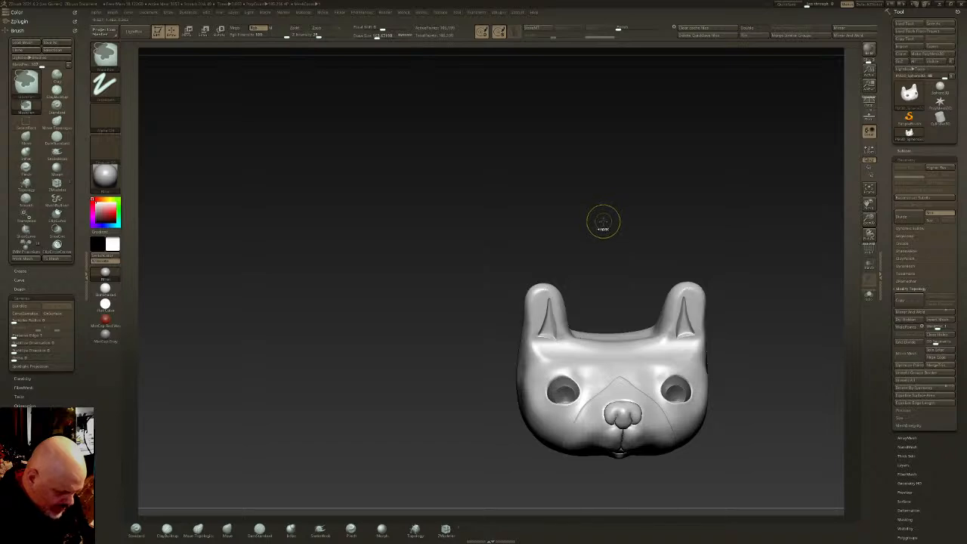
Show the Spotlight reference, reposition it, compare the head with it and hide it again
mouse_move(609, 237)
right_mouse_down()
mouse_move(610, 229)
mouse_move(571, 253)
right_mouse_up()
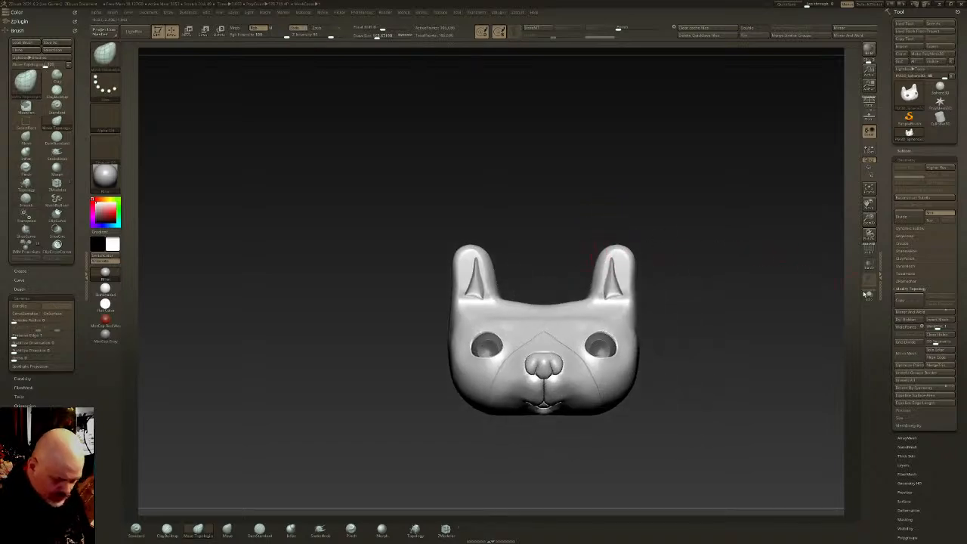
key("shift+z")
key("z")
key("z")
mouse_move(746, 256)
left_mouse_down()
mouse_move(696, 238)
mouse_move(676, 243)
left_mouse_up()
key("z")
mouse_move(597, 391)
right_mouse_down("alt")
mouse_move(519, 336)
mouse_move(509, 295)
mouse_move(457, 268)
mouse_move(459, 278)
right_mouse_up("alt")
right_click_drag(500, 331, 442, 309)
key("shift+z")
Isolate the muzzle to examine the mouth area and restore the visibility of the whole head
left_click(373, 40)
right_click_drag(421, 246, 429, 301, "ctrl")
left_click(429, 306, "ctrl+shift")
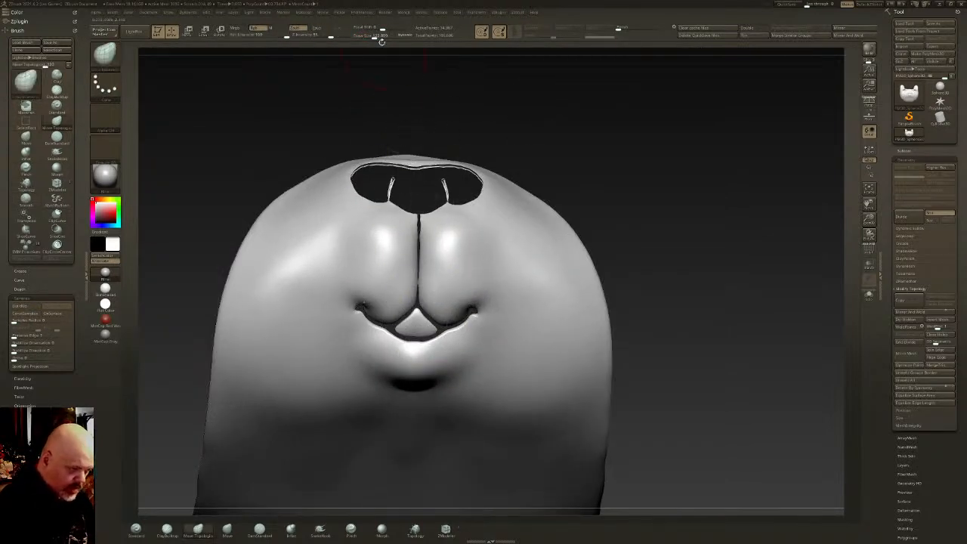
left_click(675, 245, "ctrl+shift")
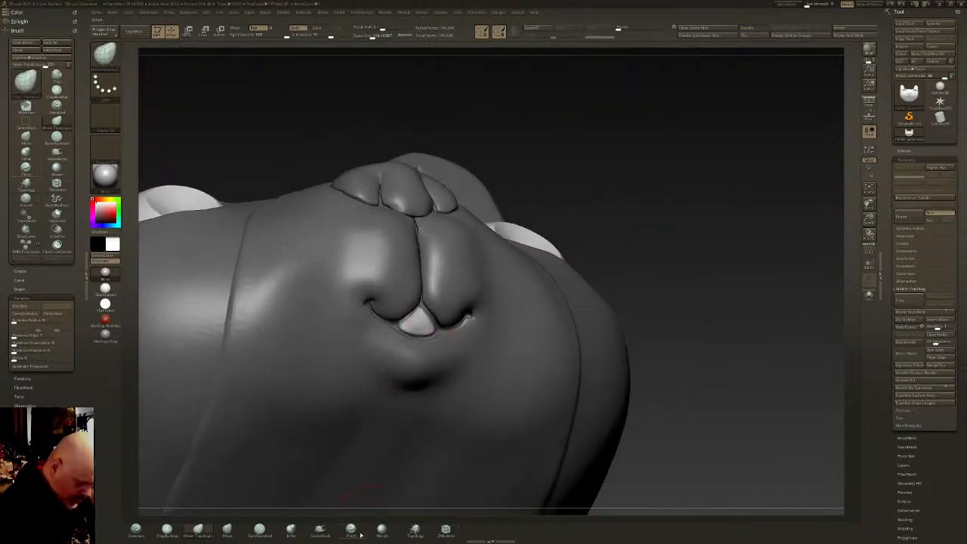
Switch from SnakeHook to the hPolish brush and smooth the small tongue wedge in the mouth opening
left_click(321, 531)
left_click(322, 531)
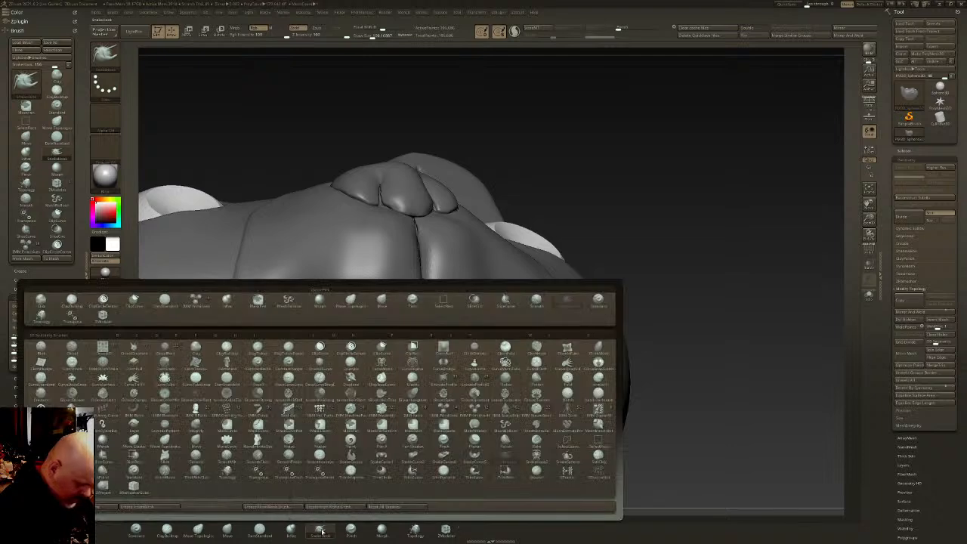
key("h")
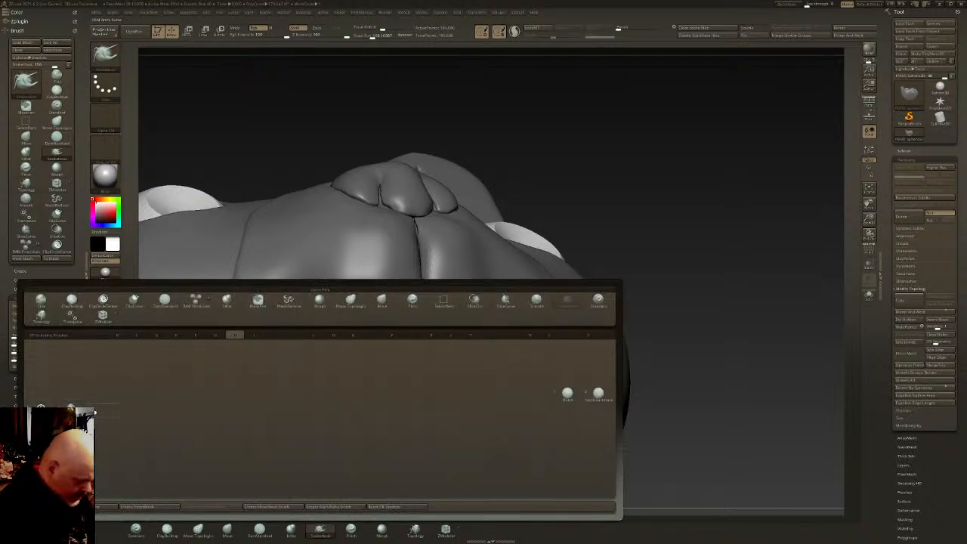
key("p")
mouse_move(432, 308)
left_mouse_down("shift")
mouse_move(443, 303)
mouse_move(413, 322)
left_mouse_up("shift")
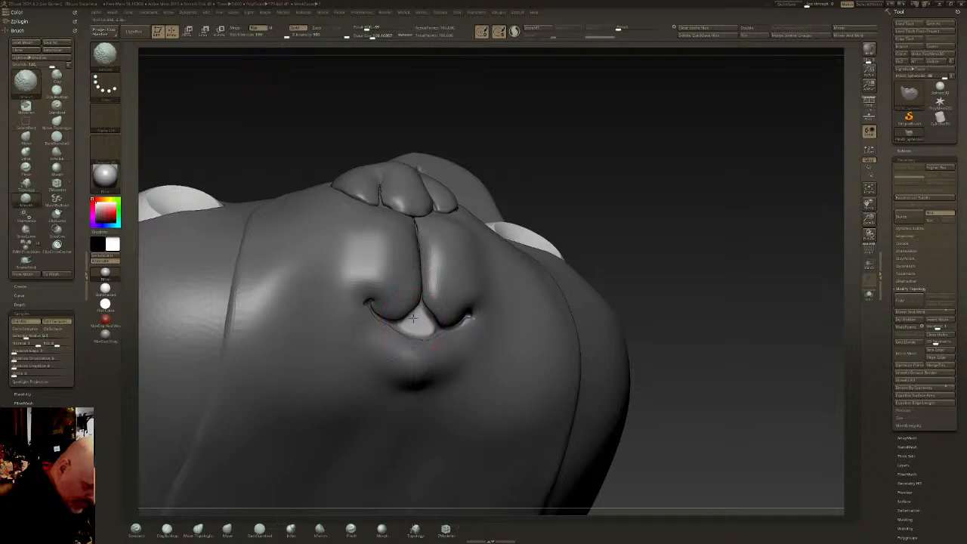
Isolate the tongue wedge, slice it across its width with SliceCurve, and apply Mirror And Weld to the whole head
mouse_move(420, 325)
right_mouse_down()
mouse_move(476, 323)
mouse_move(481, 308)
mouse_move(470, 333)
mouse_move(438, 326)
right_mouse_up()
left_click(436, 326, "ctrl+shift")
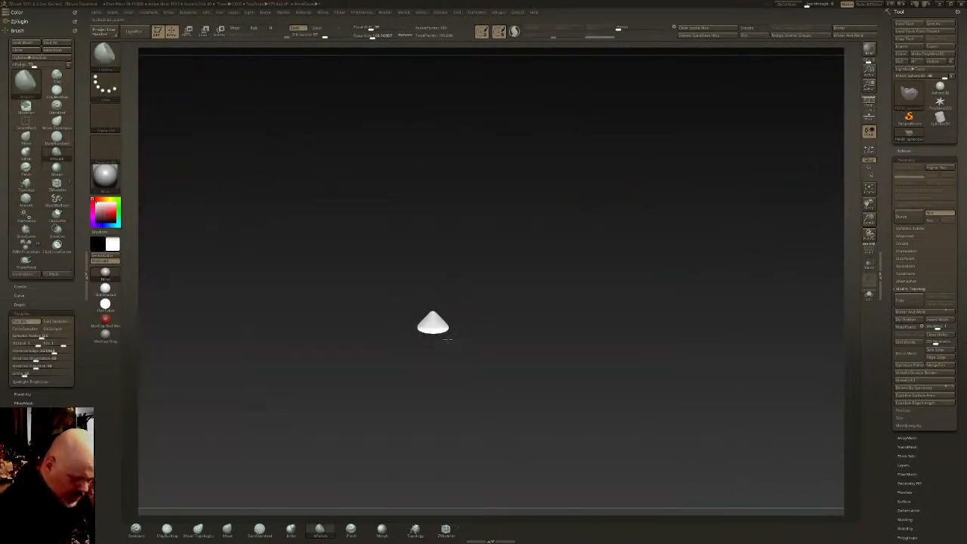
key("shift+f")
left_click(106, 58, "ctrl+shift")
left_click(207, 55, "ctrl+shift")
left_click(108, 57, "ctrl+shift")
left_click(262, 65, "ctrl+shift")
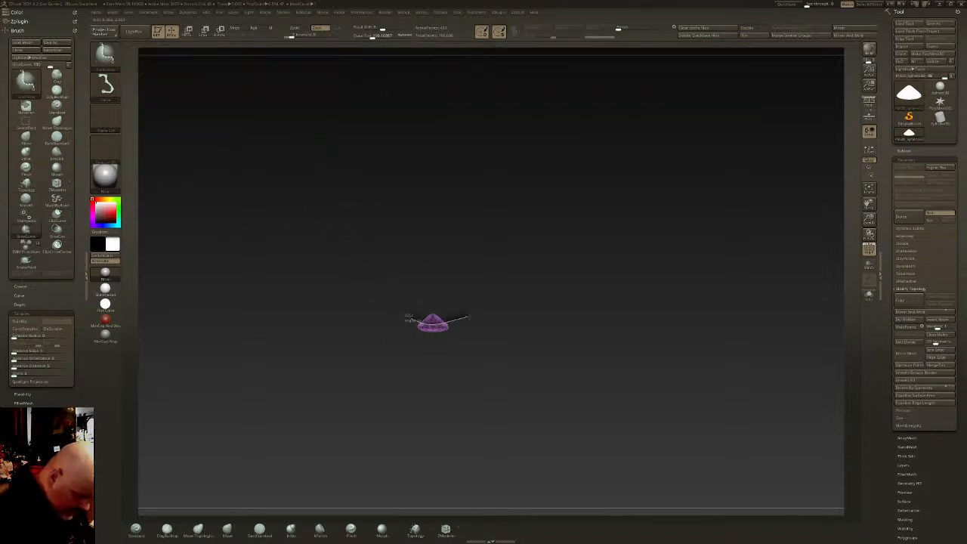
left_click_drag(474, 318, 476, 318, "ctrl+shift")
left_click(529, 292, "ctrl+shift")
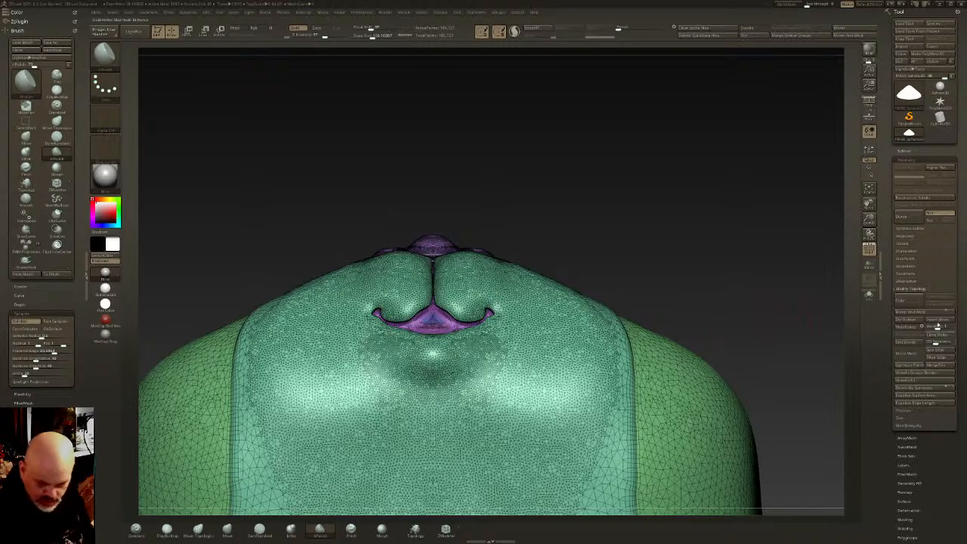
left_click(843, 34)
Isolate the lower slice of the tongue wedge and mask everything else on the head
left_click(444, 327, "ctrl+shift")
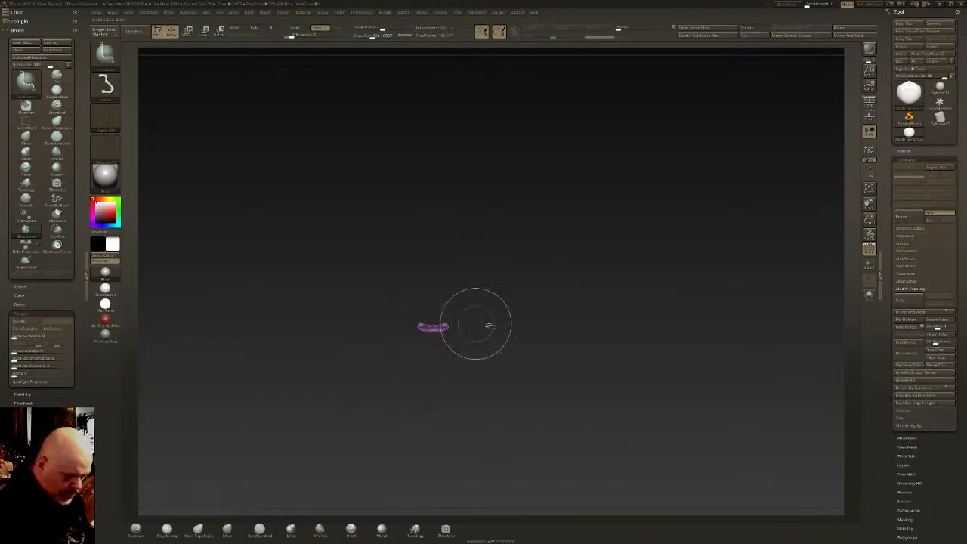
left_click(572, 230, "ctrl")
left_click(572, 229, "ctrl+shift")
left_click(596, 229, "ctrl")
left_click_drag(597, 230, 603, 258)
Center the gizmo on the unmasked tongue slice and pull it forward out of the mouth
key("w")
left_click(456, 338, "alt")
left_click_drag(513, 243, 587, 297)
left_click_drag(491, 321, 516, 306)
key("q")
Smooth the protruding tongue slice and trim its blunt end into a rounded tip with ClipCurve
mouse_move(538, 275)
right_mouse_down()
mouse_move(546, 315)
mouse_move(527, 308)
right_mouse_up()
right_click_drag(497, 258, 488, 322, "ctrl")
mouse_move(465, 306)
left_mouse_down("shift")
mouse_move(470, 324)
mouse_move(473, 313)
left_mouse_up("shift")
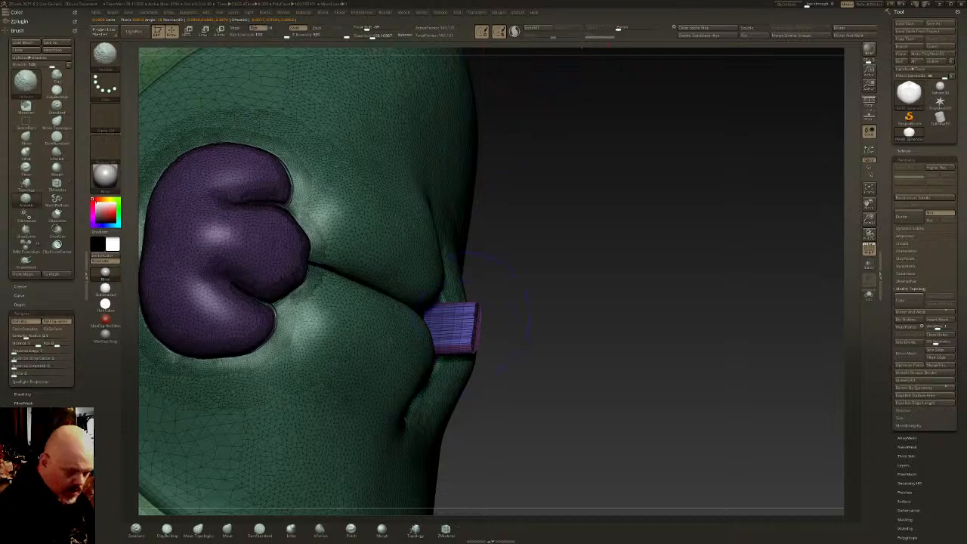
right_click_drag(468, 332, 457, 302)
left_click(110, 61, "ctrl+shift")
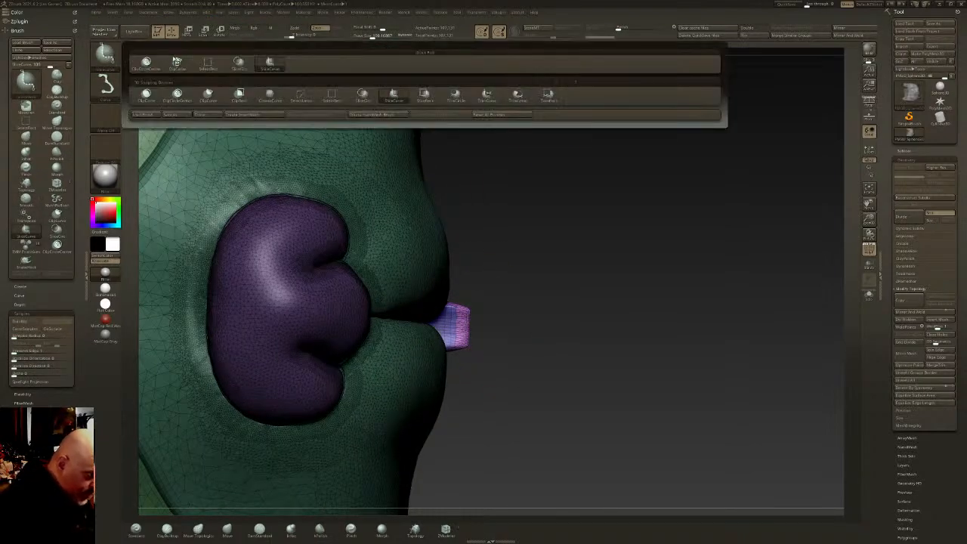
left_click(176, 60)
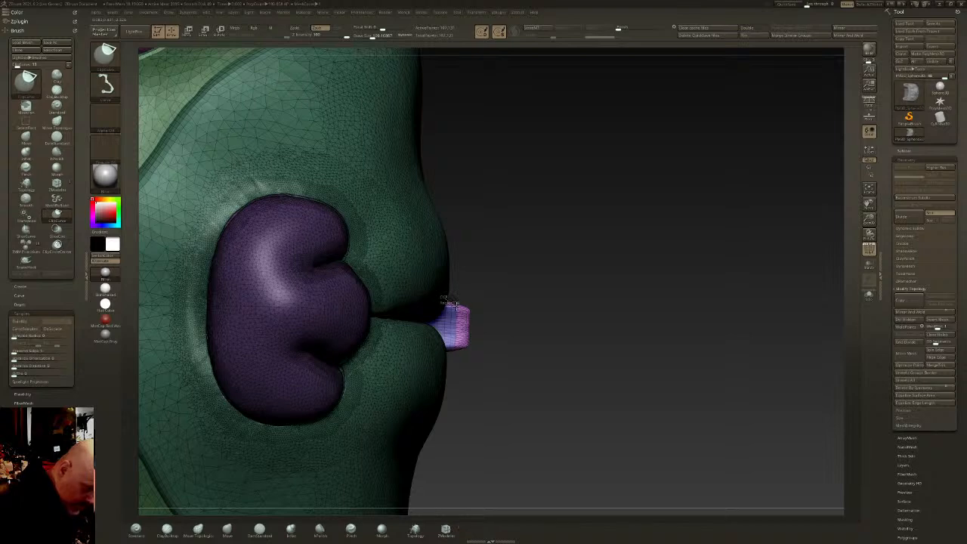
mouse_move(470, 340)
left_mouse_down("ctrl+shift")
mouse_move(478, 357)
mouse_move(462, 321)
left_mouse_up("ctrl+shift")
Polish and smooth the tongue tip with the hPolish brush
left_click(630, 28)
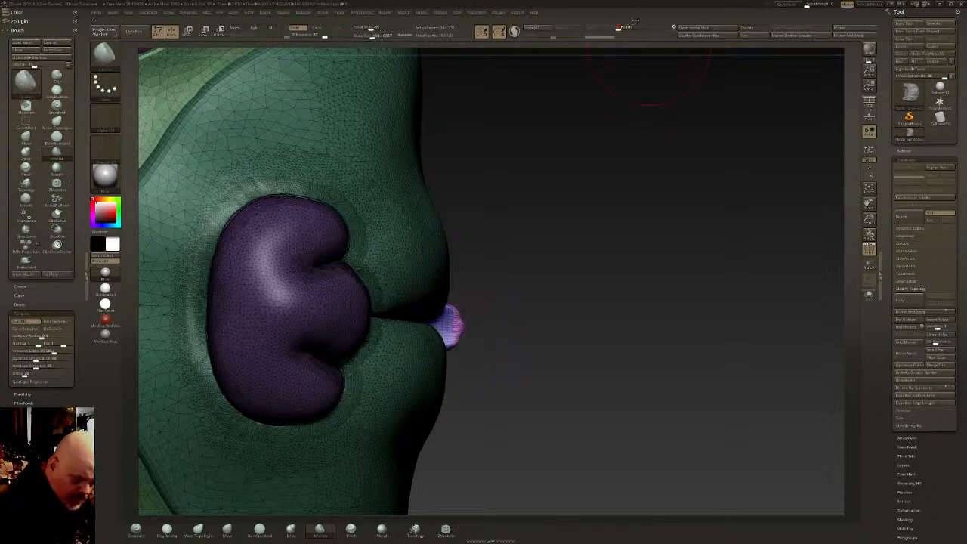
left_click(630, 27)
mouse_move(461, 307)
left_mouse_down("shift")
mouse_move(455, 329)
mouse_move(450, 320)
mouse_move(648, 297)
left_mouse_up("shift")
Turn off the polyframe display and compare the front of the head with the Spotlight reference drawing of the dog
right_click_drag(678, 193, 592, 322, "shift")
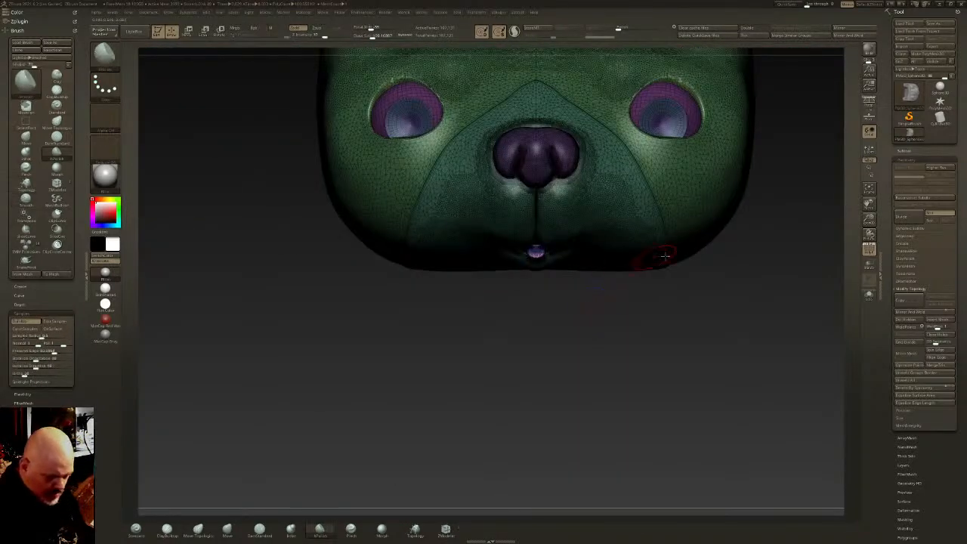
right_click_drag(627, 261, 603, 348, "alt")
left_click(869, 250)
key("shift+z")
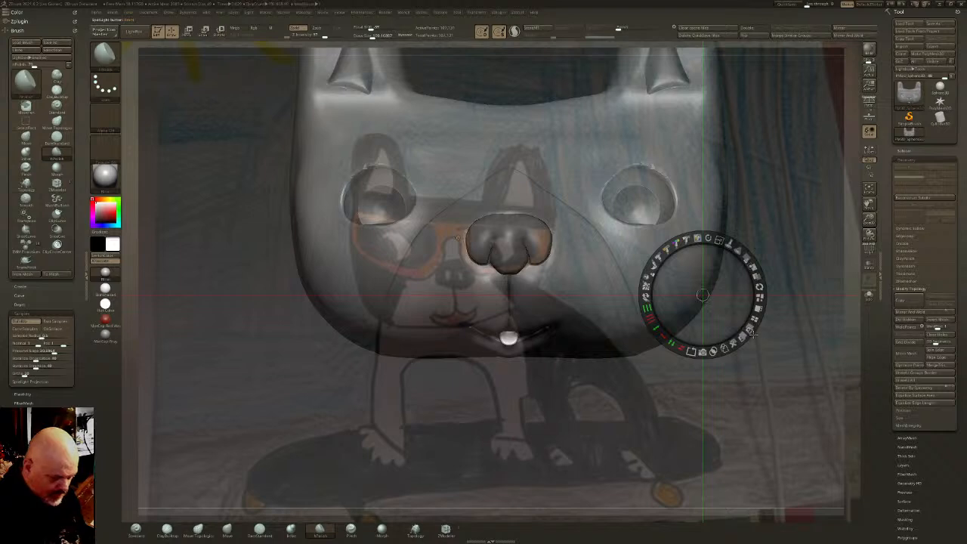
key("z")
key("shift+z")
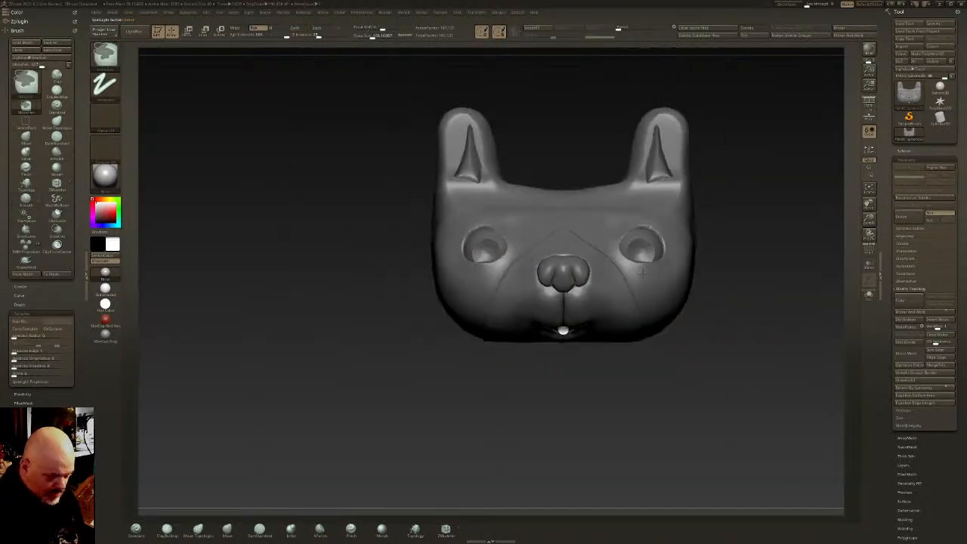
Clear the mask and puff up the tongue and mouth area with the Inflate brush
mouse_move(708, 309)
left_mouse_down()
mouse_move(675, 317)
mouse_move(687, 322)
left_mouse_up()
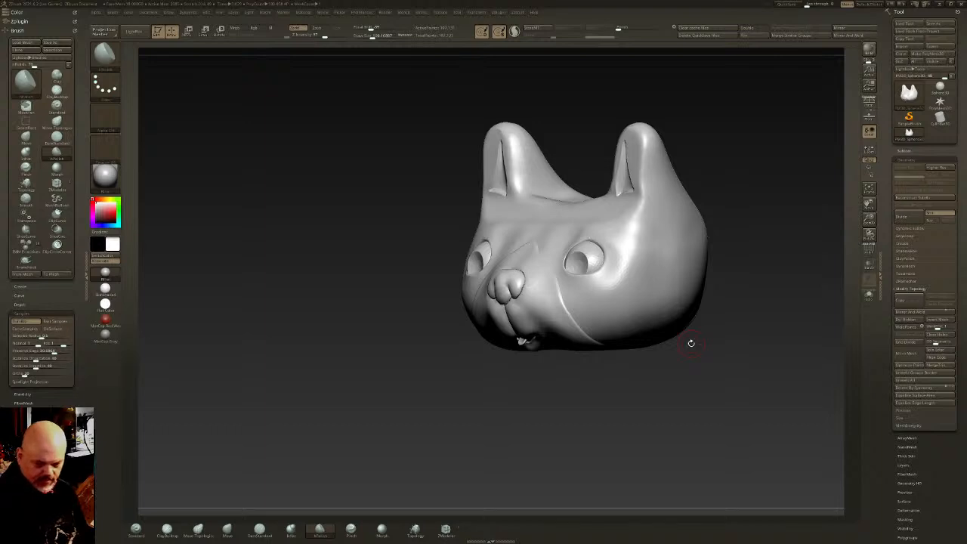
right_click_drag(609, 263, 631, 269, "shift")
mouse_move(605, 288)
right_mouse_down("alt")
mouse_move(562, 281)
mouse_move(589, 279)
mouse_move(580, 227)
mouse_move(589, 285)
mouse_move(597, 264)
mouse_move(633, 250)
right_mouse_up("alt")
right_click_drag(544, 269, 538, 198)
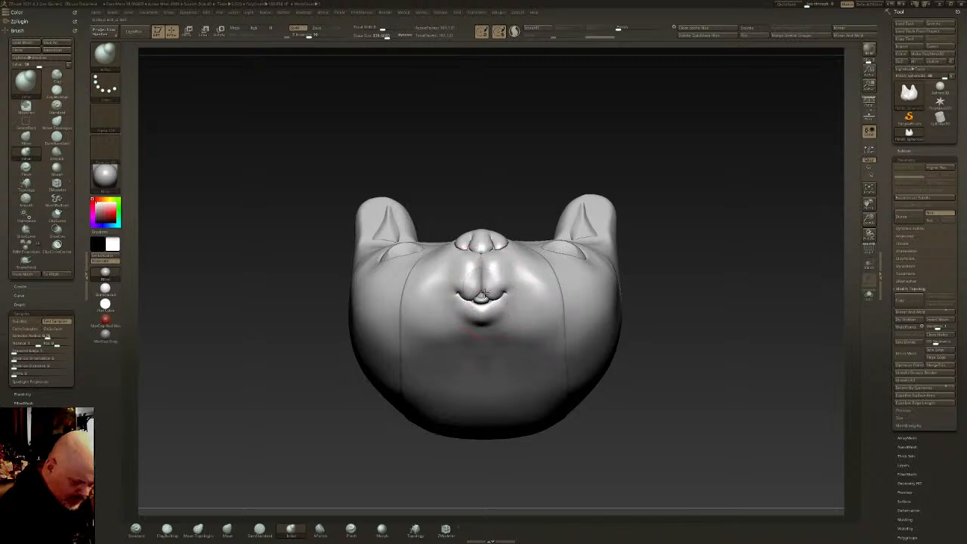
mouse_move(507, 280)
right_mouse_down()
mouse_move(527, 281)
mouse_move(524, 303)
right_mouse_up()
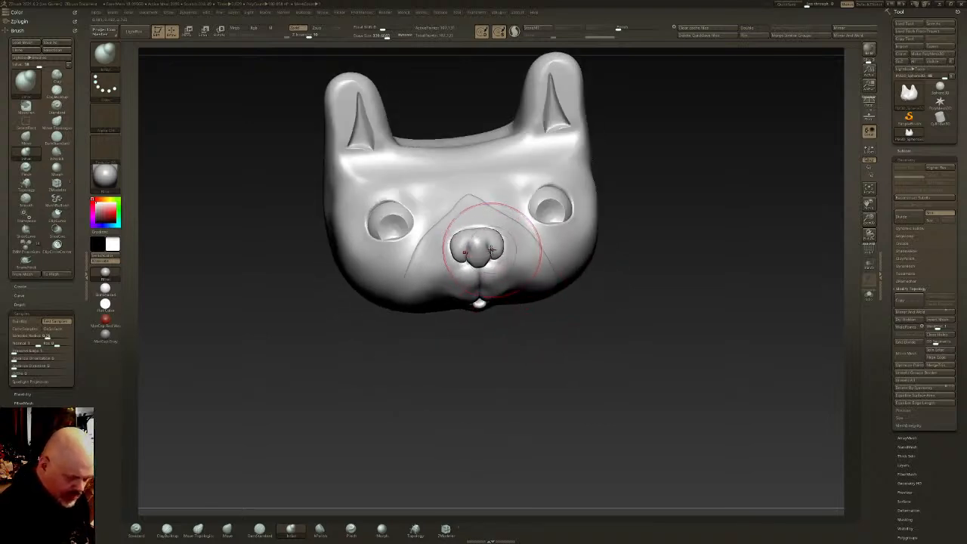
key("shift")
mouse_move(491, 261)
right_mouse_down()
mouse_move(549, 234)
mouse_move(561, 264)
mouse_move(556, 333)
mouse_move(527, 337)
mouse_move(568, 336)
right_mouse_up()
Adjust the shape of the muzzle and mouth with the Move Topological brush
left_click(199, 528)
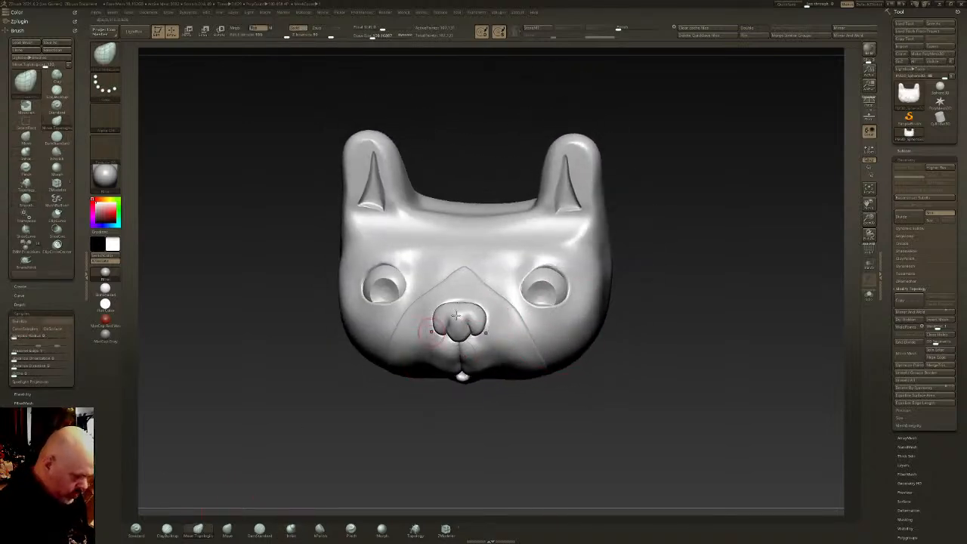
mouse_move(536, 262)
right_mouse_down()
mouse_move(506, 268)
mouse_move(537, 250)
mouse_move(514, 216)
mouse_move(514, 273)
mouse_move(522, 261)
mouse_move(511, 286)
right_mouse_up()
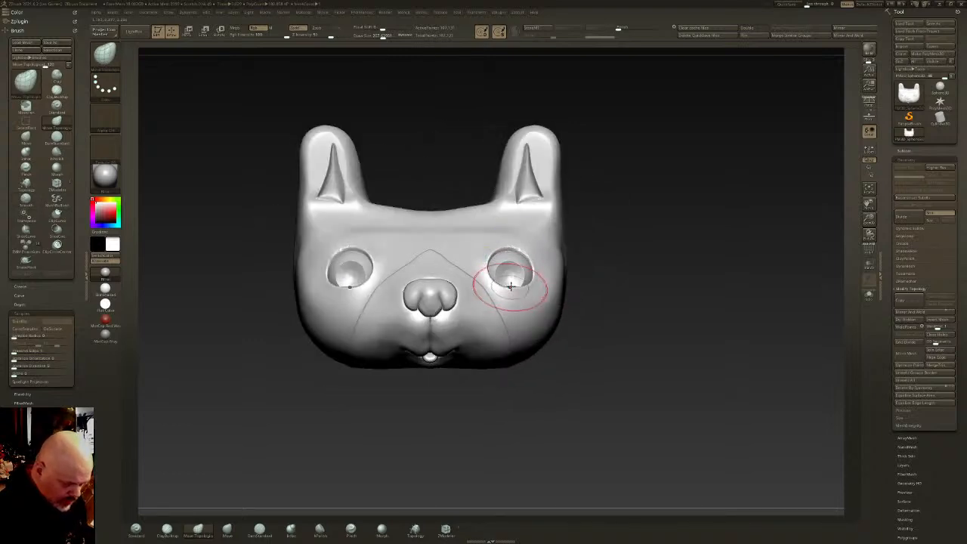
mouse_move(603, 215)
right_mouse_down()
mouse_move(564, 255)
mouse_move(593, 261)
mouse_move(579, 255)
mouse_move(557, 283)
right_mouse_up()
Push the front of the ears back with Move Topological, reduce the brush size, and smooth the transition into the forehead
right_click_drag(551, 209, 540, 170)
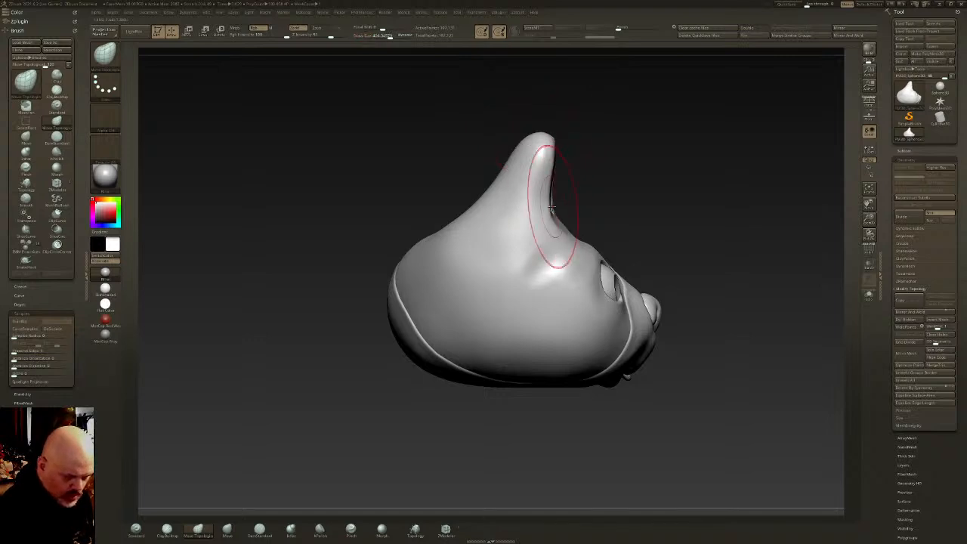
mouse_move(551, 159)
right_mouse_down()
mouse_move(551, 119)
mouse_move(556, 170)
mouse_move(546, 157)
right_mouse_up()
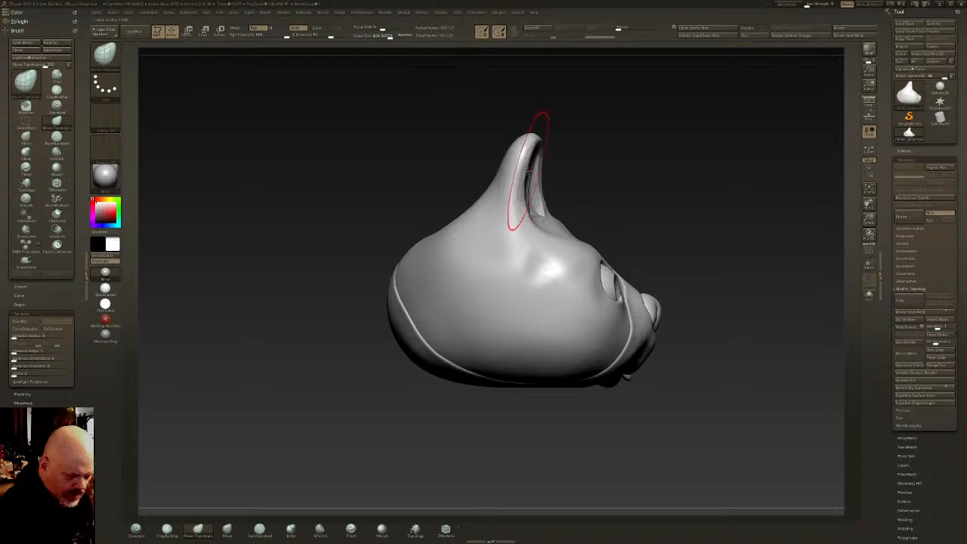
right_click_drag(527, 171, 658, 196)
left_click_drag(390, 36, 384, 37)
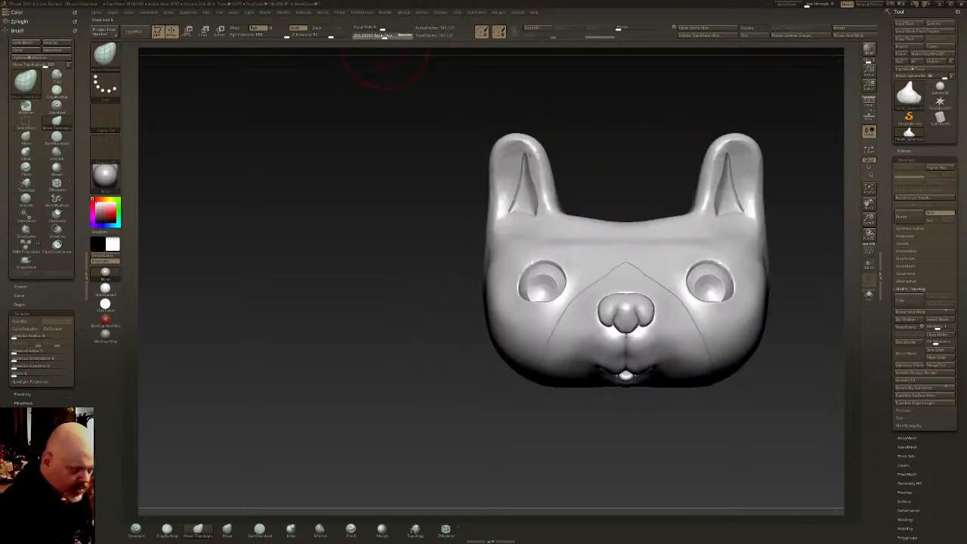
mouse_move(546, 208)
right_mouse_down()
mouse_move(693, 216)
mouse_move(574, 220)
mouse_move(642, 238)
mouse_move(559, 279)
right_mouse_up()
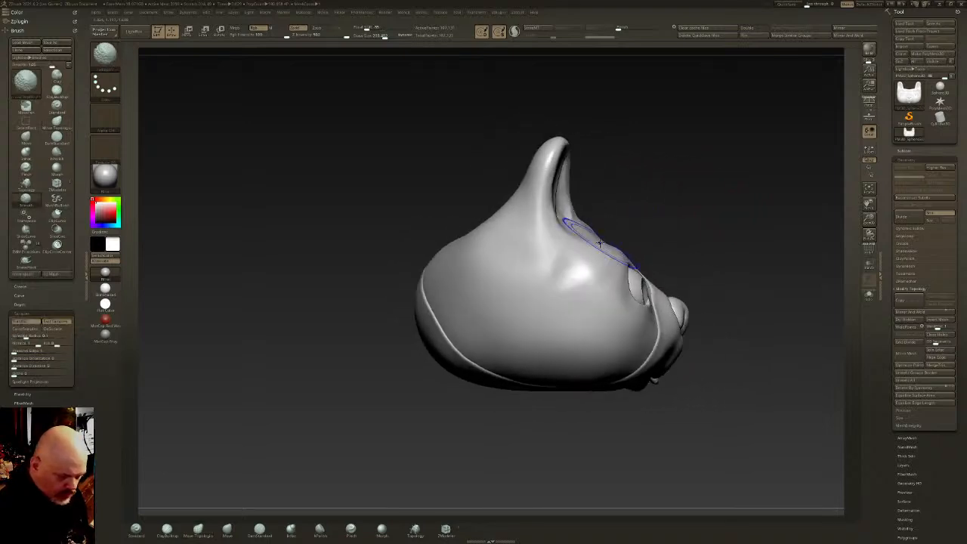
Carve a crease around the back of the ear bases with DamStandard and soften it by smoothing
left_click(260, 529)
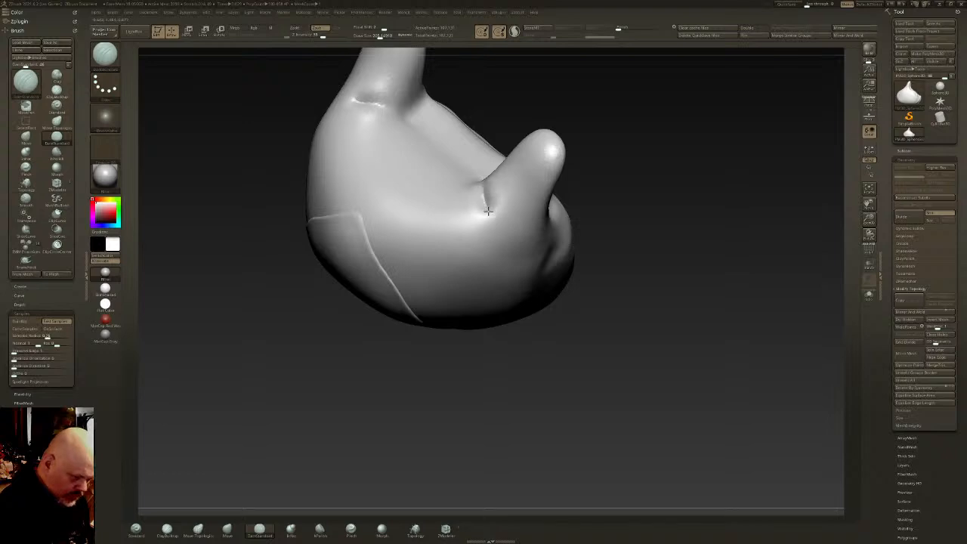
mouse_move(489, 211)
left_mouse_down()
mouse_move(518, 227)
mouse_move(557, 227)
mouse_move(481, 191)
left_mouse_up()
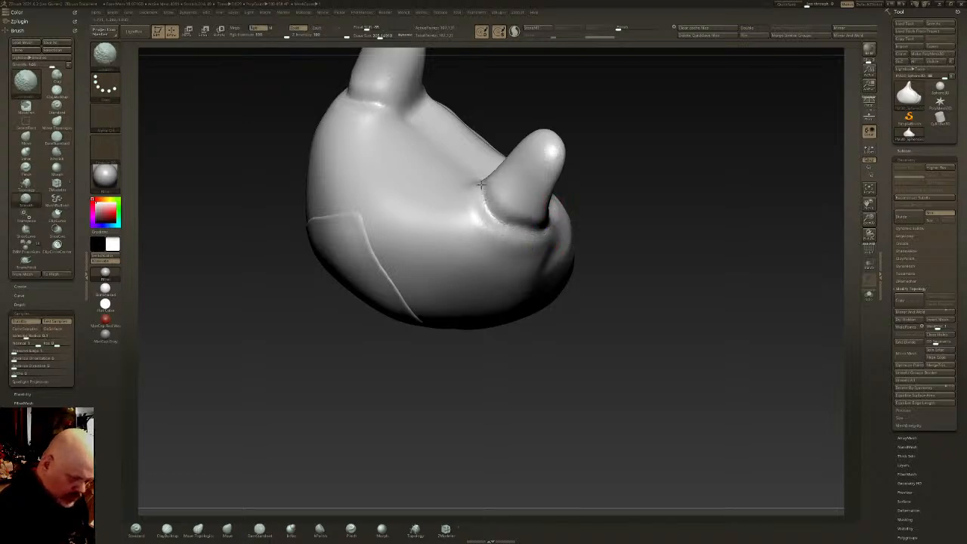
right_click_drag(488, 233, 572, 237)
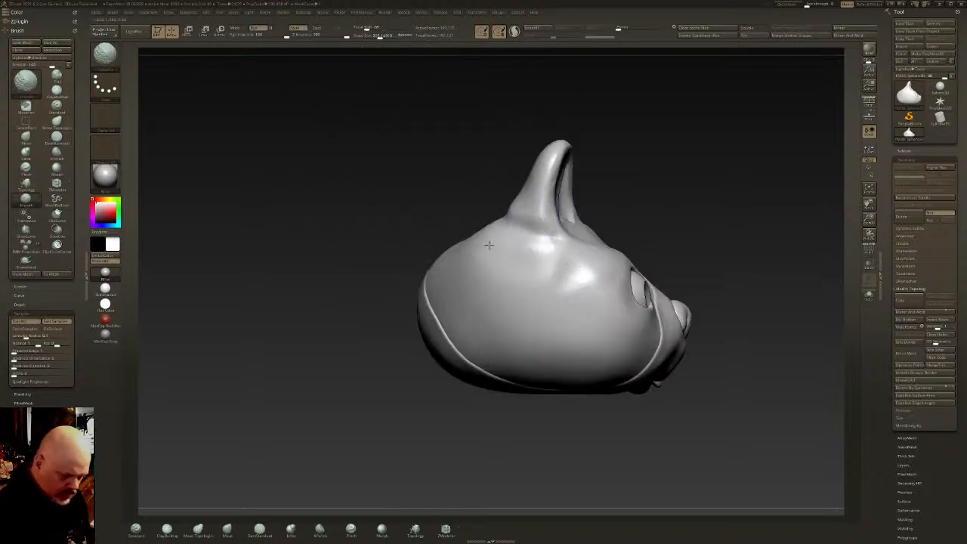
left_click_drag(516, 238, 597, 272, "shift")
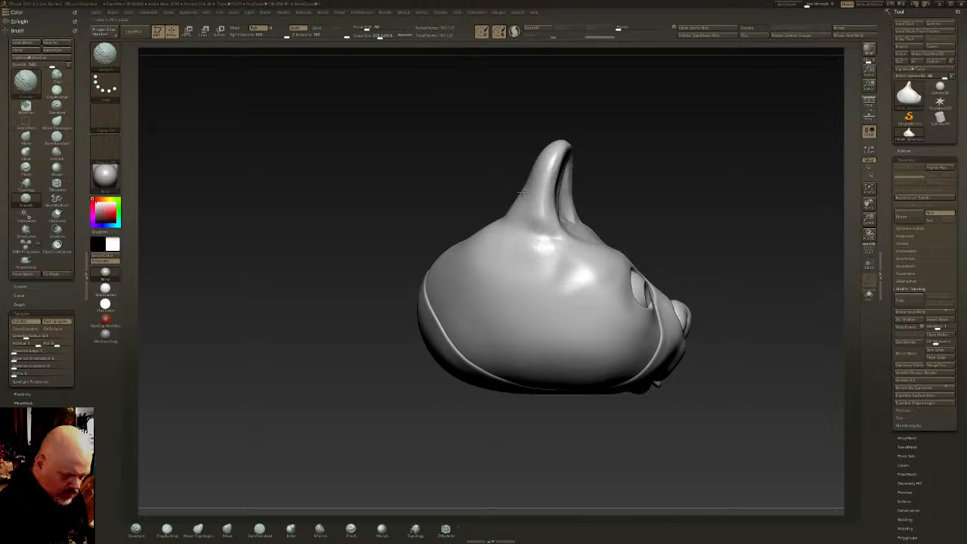
right_click_drag(541, 156, 553, 188)
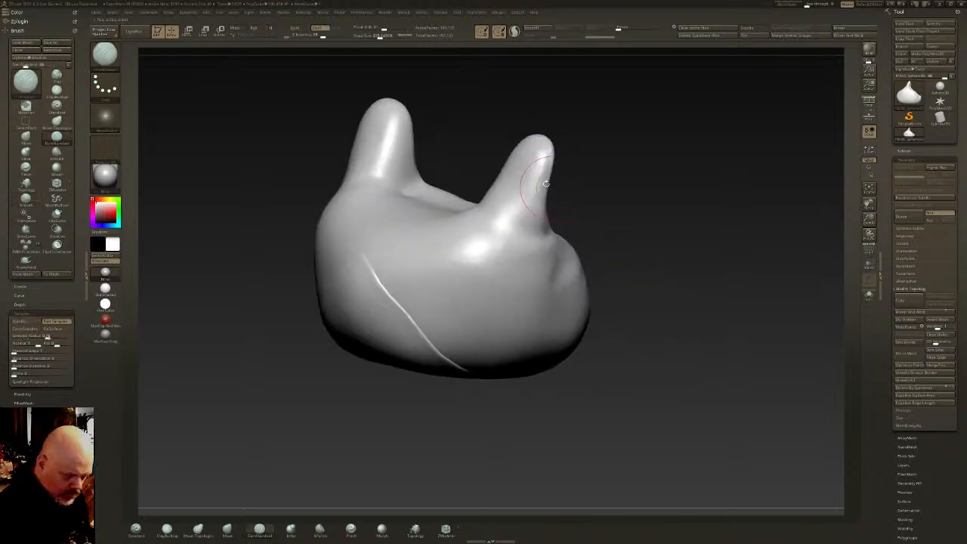
right_click_drag(491, 249, 509, 265, "shift")
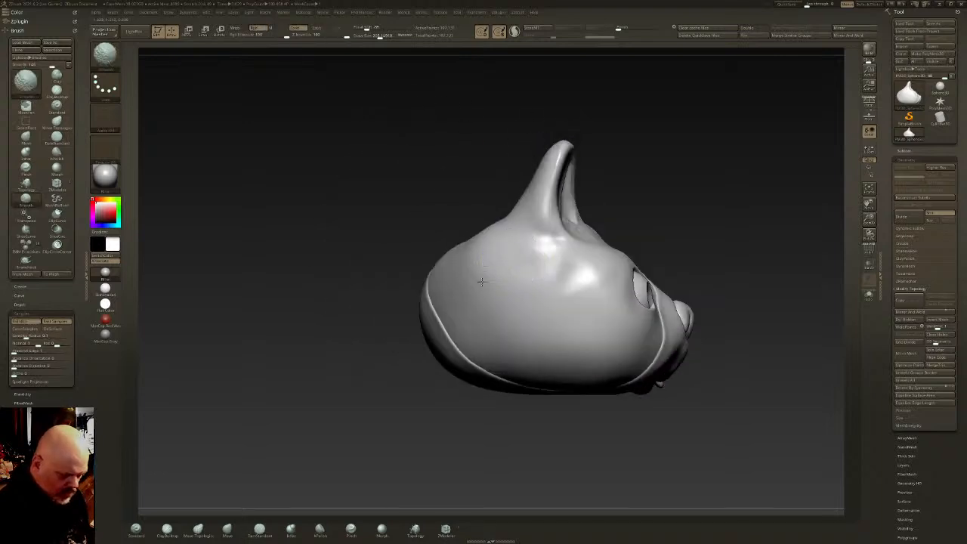
right_click_drag(621, 349, 615, 366, "shift")
Isolate the inner-ear polygroup of both ears from the rest of the head
key("f")
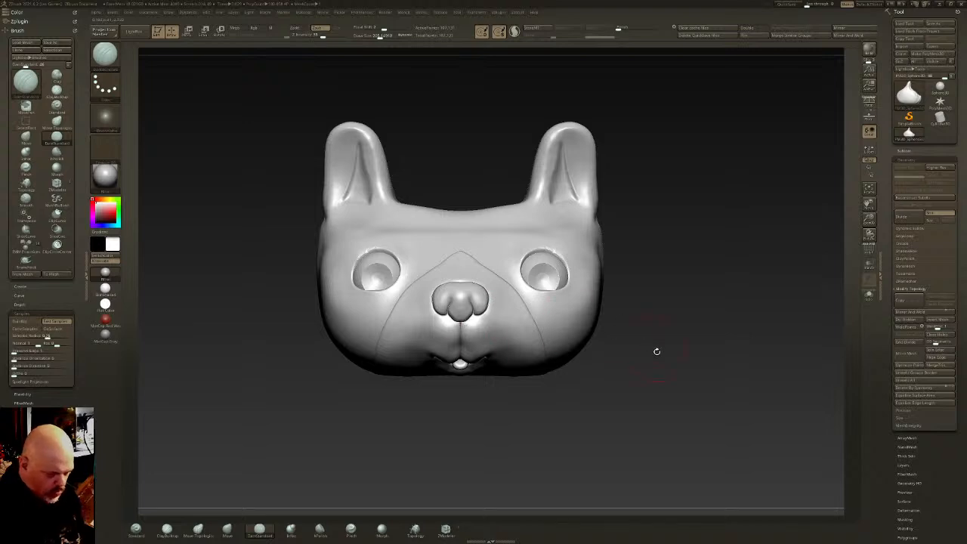
right_click_drag(658, 338, 663, 320, "alt")
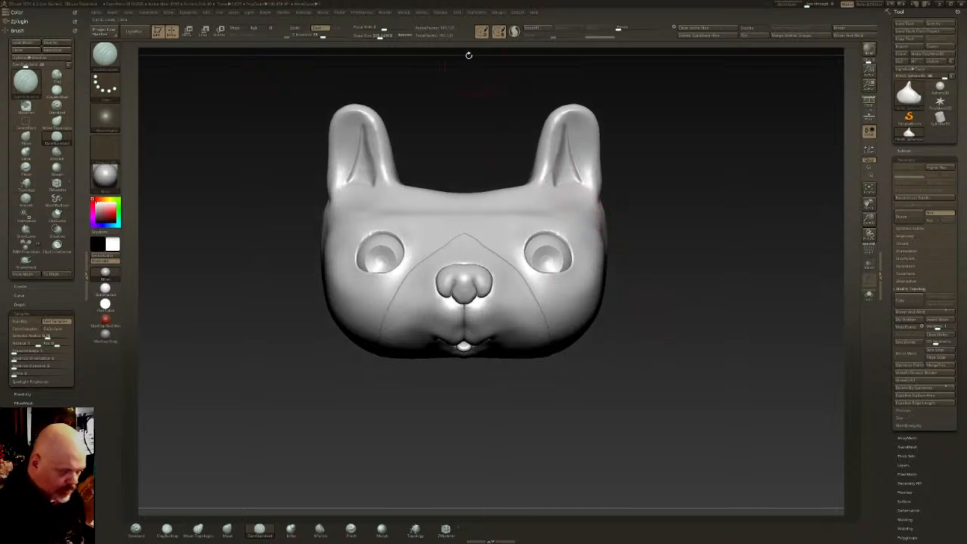
left_click(565, 169, "ctrl+shift")
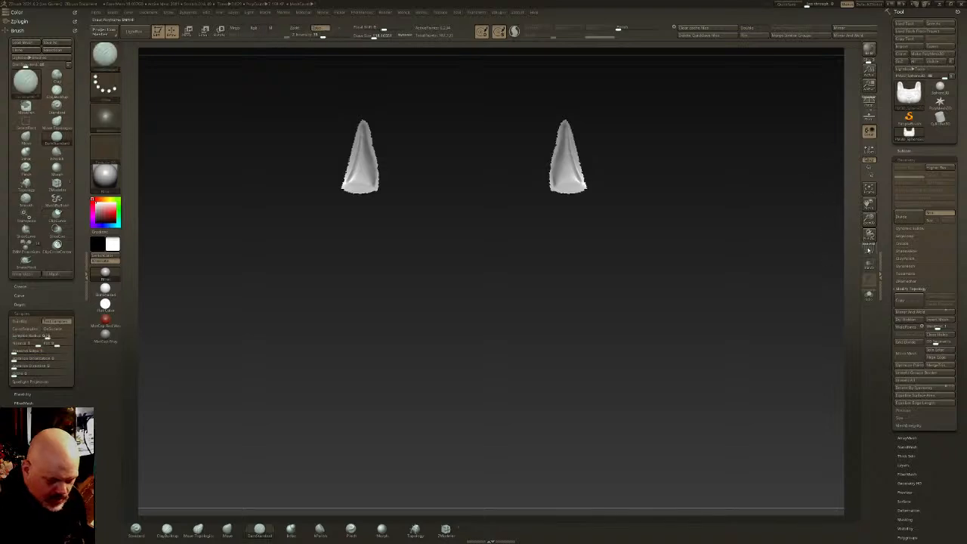
left_click(869, 248)
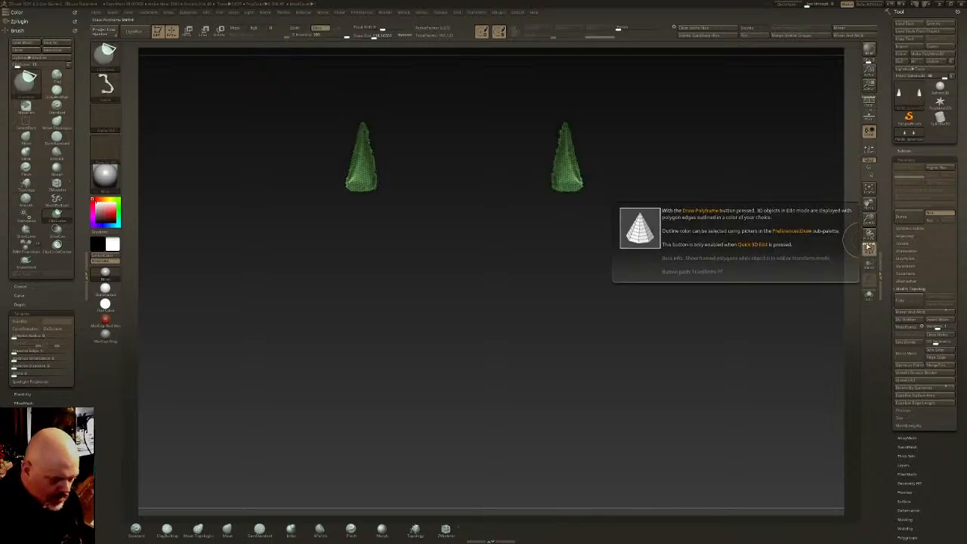
left_click(869, 248)
left_click(459, 177, "ctrl+shift")
key("ctrl+z")
Show the polyframe and slice one inner-ear piece along both sides and across its base with SliceCurve
left_click(113, 51)
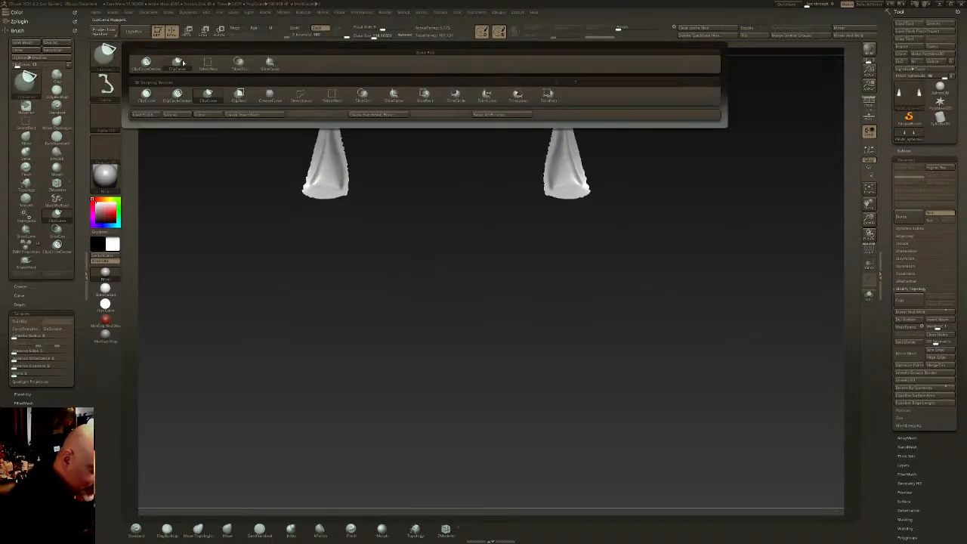
left_click(241, 59)
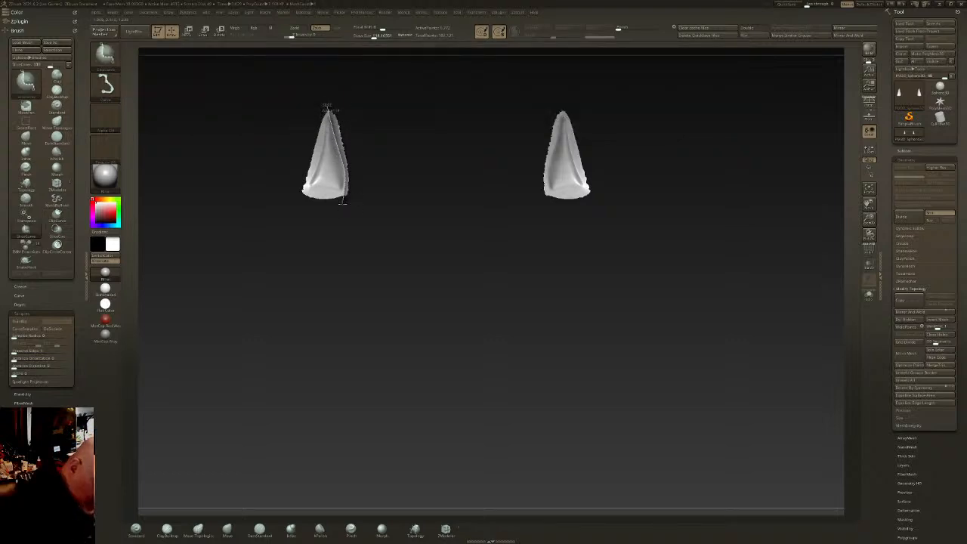
left_click_drag(341, 203, 341, 208, "ctrl+shift")
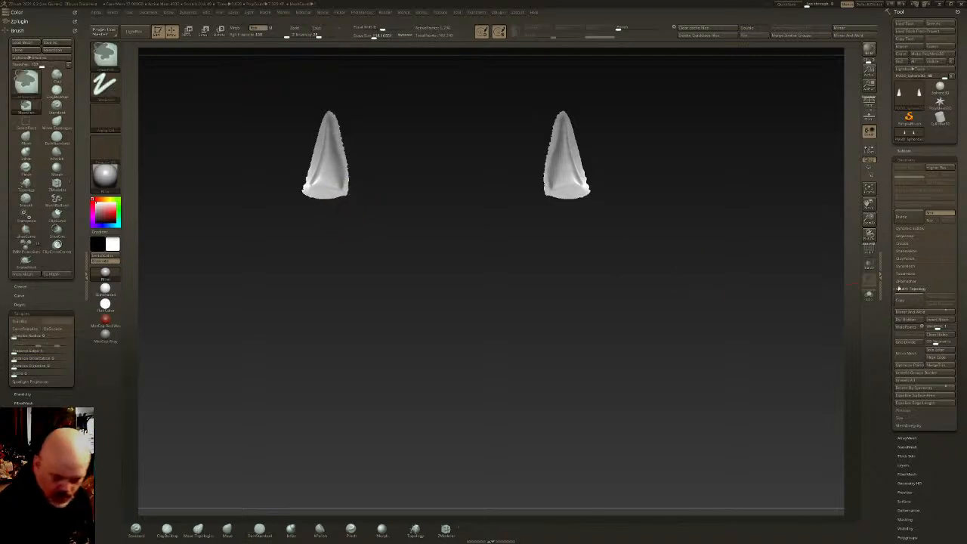
key("shift+f")
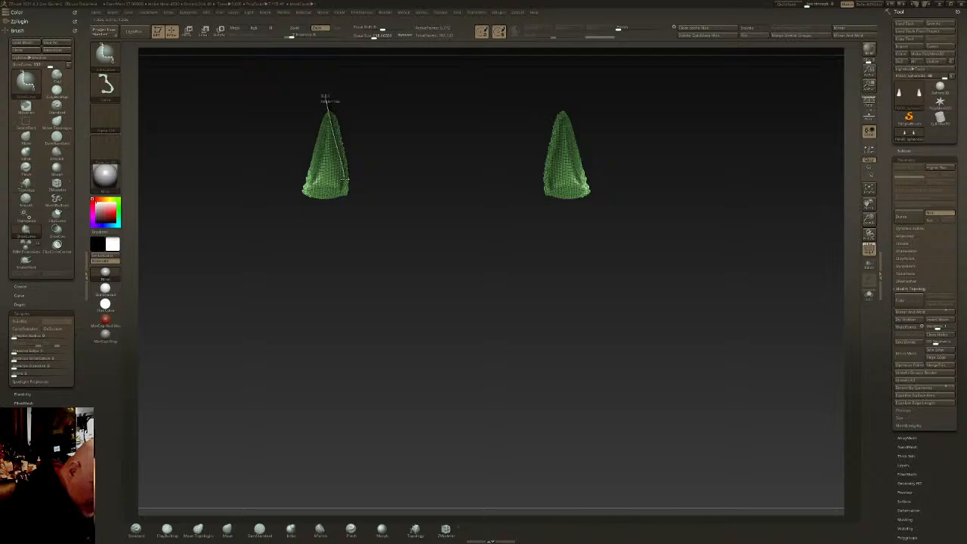
left_click_drag(340, 211, 341, 211, "ctrl+shift")
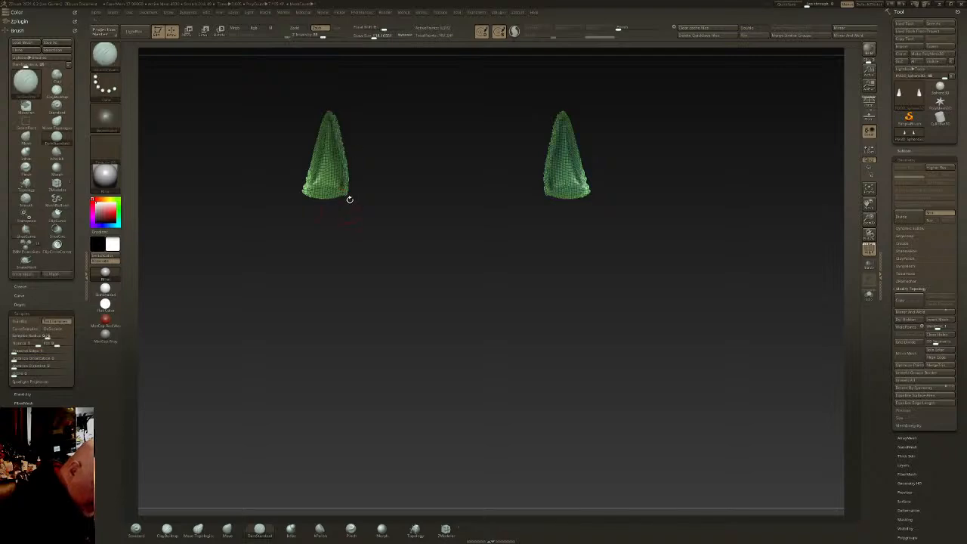
left_click_drag(297, 186, 297, 187, "ctrl+shift")
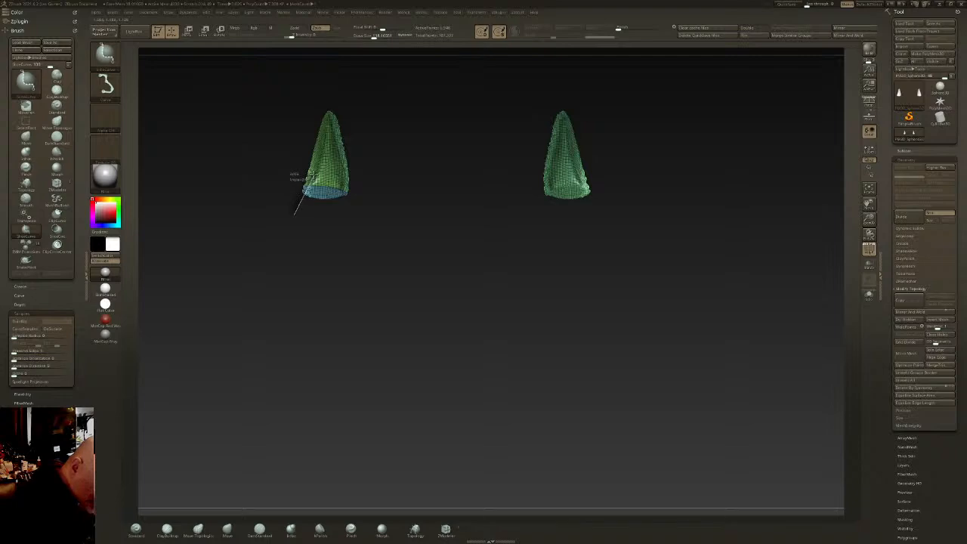
left_click_drag(323, 145, 331, 96, "ctrl+shift")
Switch to SelectRect, isolate the central triangle of the sliced inner ear, and assign it its own polygroup
left_click(106, 58, "ctrl+shift")
left_click(212, 66, "ctrl+shift")
left_click(334, 170, "ctrl+shift")
key("ctrl+w")
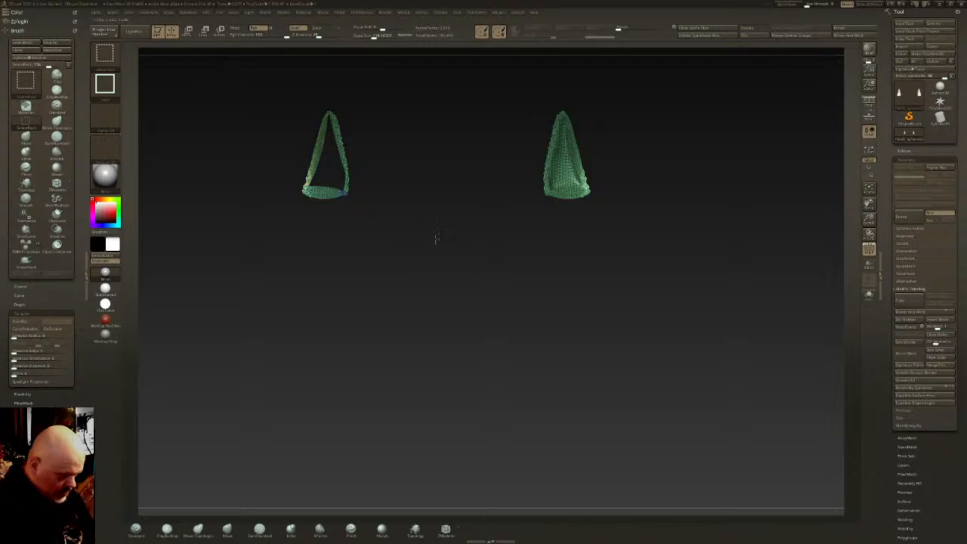
left_click(433, 240, "ctrl+shift")
left_click(337, 174, "ctrl+shift")
key("ctrl+w")
key("ctrl+w")
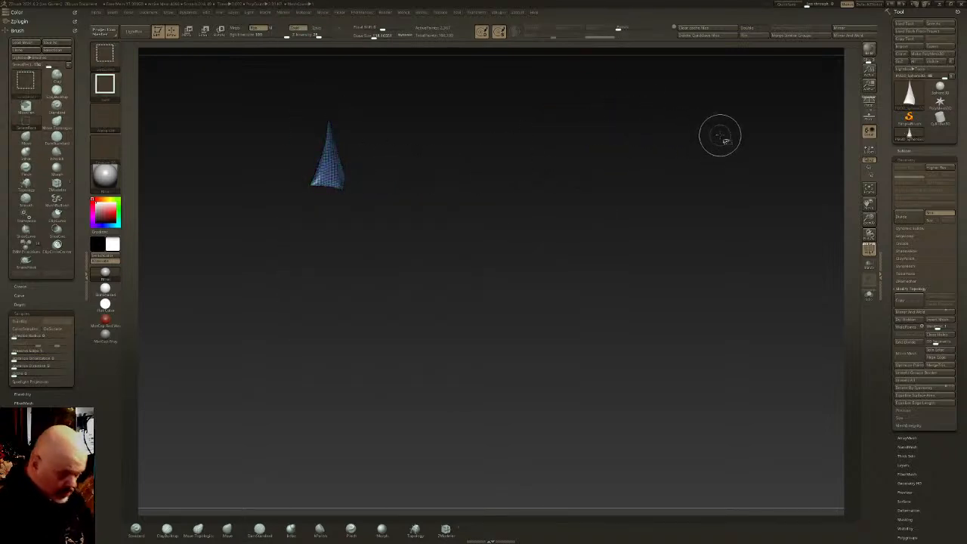
Show the whole head, hide the face parts and central ear triangle, and group the remaining ear rims and head as one polygroup
left_click(720, 135, "ctrl+shift")
left_click(417, 173, "ctrl+shift")
left_click(410, 98, "ctrl+shift")
left_click(346, 133, "ctrl+shift")
key("ctrl+w")
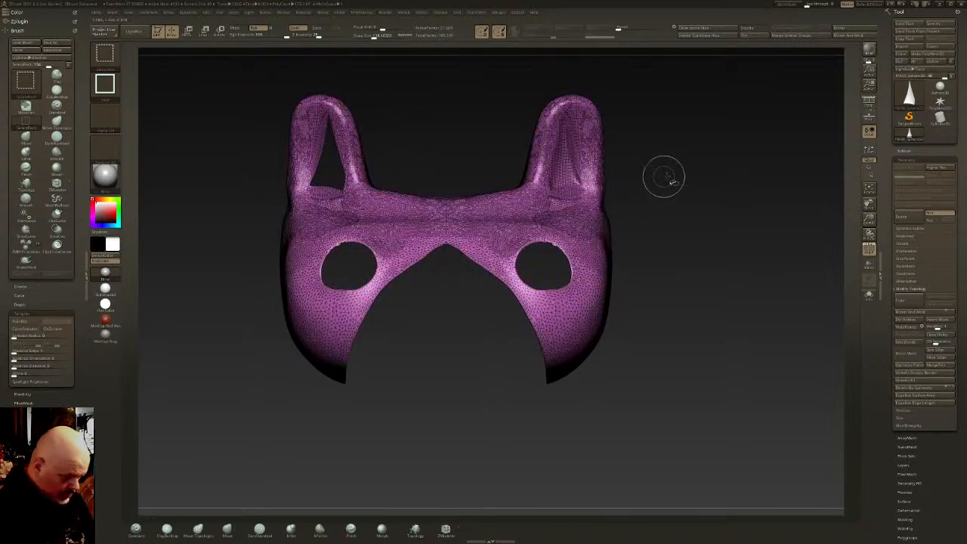
Regroup the visible ear rims and head into a single polygroup and restore the selection tool
left_click(718, 121, "ctrl+shift")
left_click_drag(798, 62, 652, 162, "ctrl+shift")
key("ctrl+w")
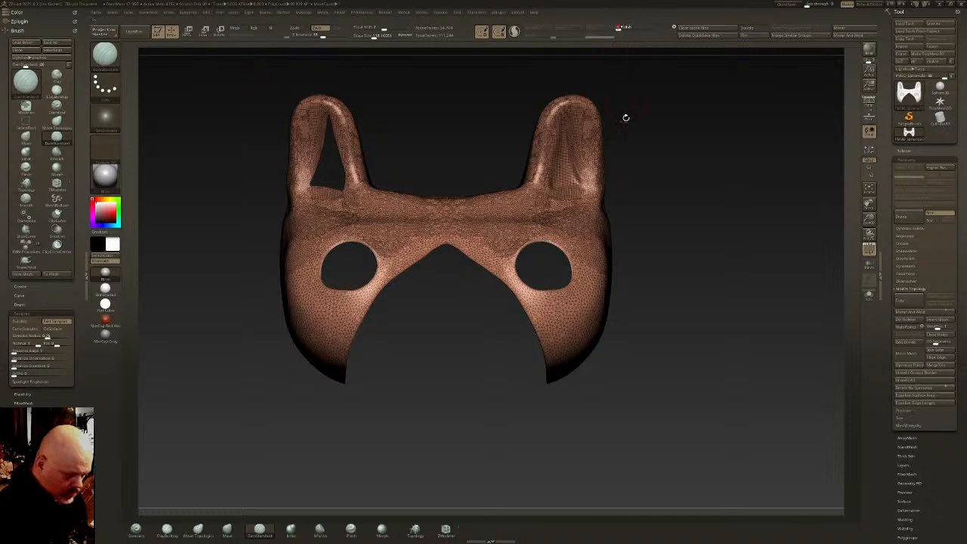
left_click(679, 199, "ctrl+shift")
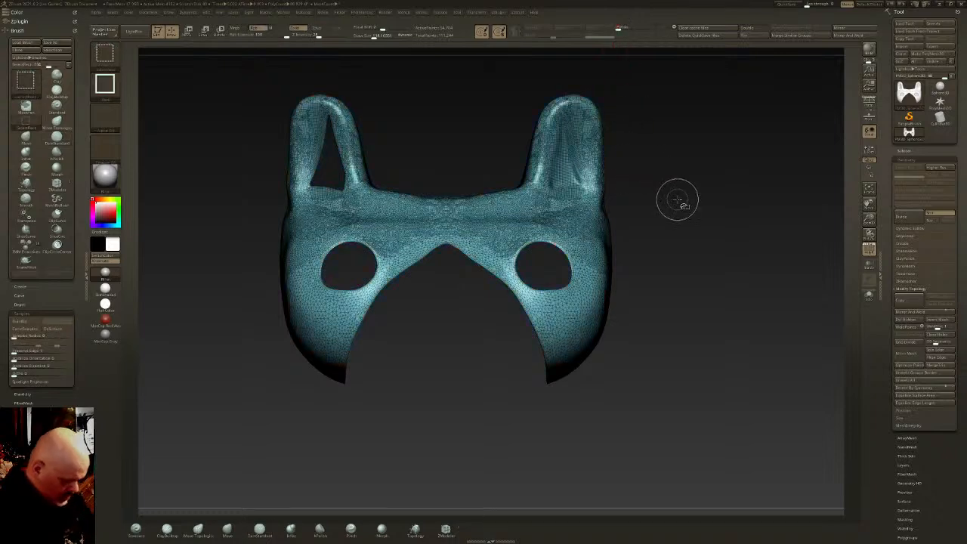
Mirror and weld the head so both ears share the central inner-ear triangle, and turn off the polyframe
left_click(850, 28)
key("ctrl+z")
left_click(854, 36)
left_click(867, 253)
Isolate the mirrored inner-ear triangles to examine them, open the DynaMesh settings, and show the whole head again
left_click_drag(660, 303, 639, 302)
left_click(566, 184, "ctrl+shift")
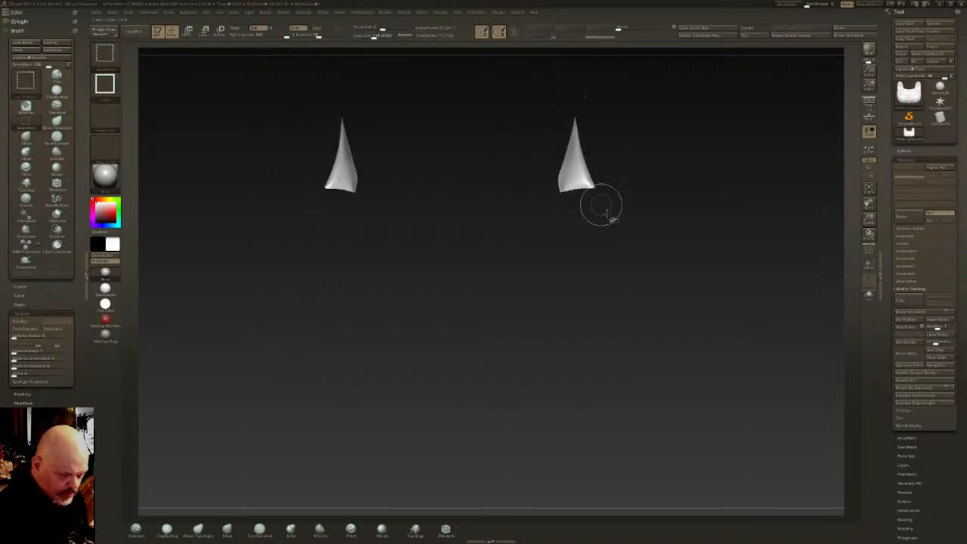
left_click(907, 259)
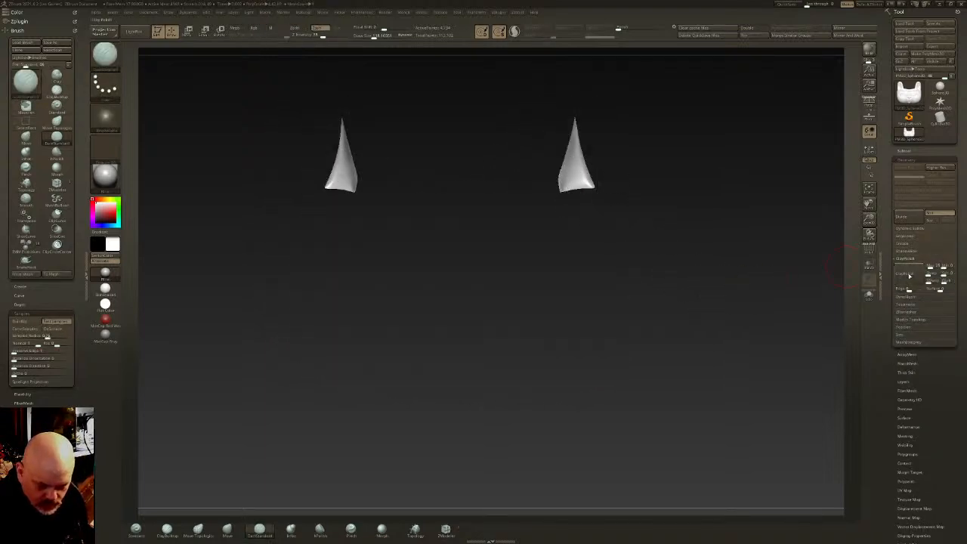
left_click(768, 288, "ctrl+shift")
left_click_drag(717, 273, 640, 240)
left_click(576, 180, "ctrl+shift")
left_click(657, 153, "ctrl+shift")
Mask everything except the inner-ear triangles and adjust their position slightly with the transform gizmo
key("w")
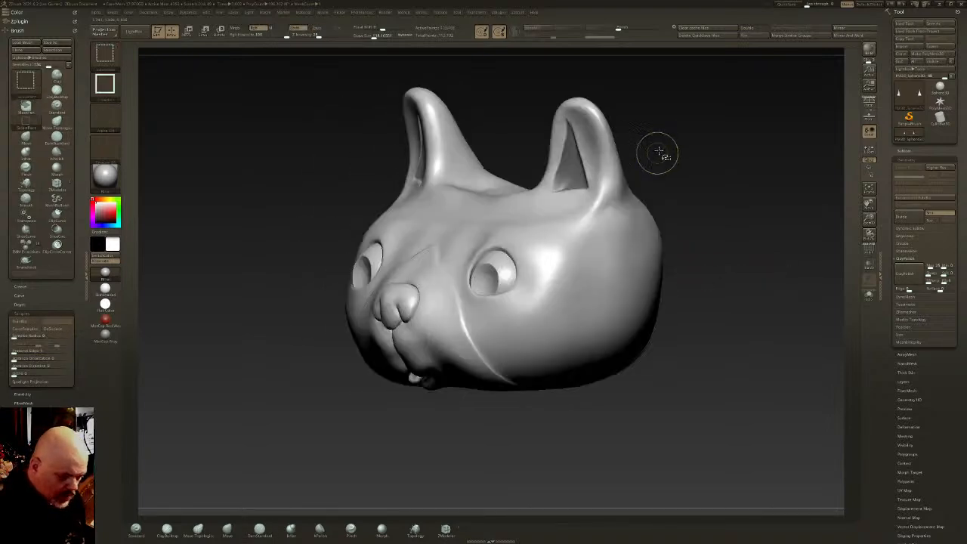
left_click_drag(669, 164, 643, 189)
left_click(564, 196, "ctrl")
left_click(564, 196)
left_click(575, 131, "alt")
left_click_drag(532, 198, 534, 198)
key("q")
right_click_drag(557, 195, 597, 167)
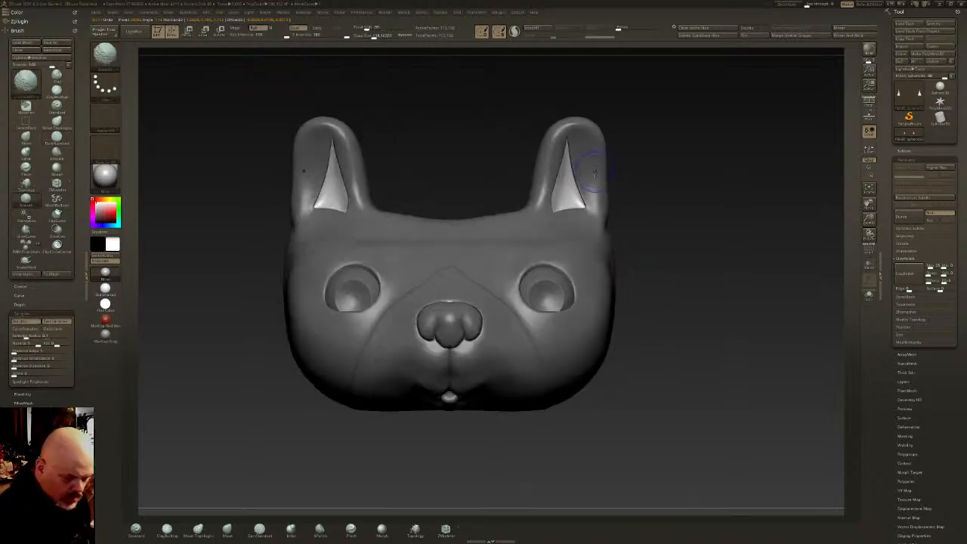
Remake the mask around the inner-ear triangles by isolating them, show the whole head, and clear the mask
left_click(642, 212, "ctrl")
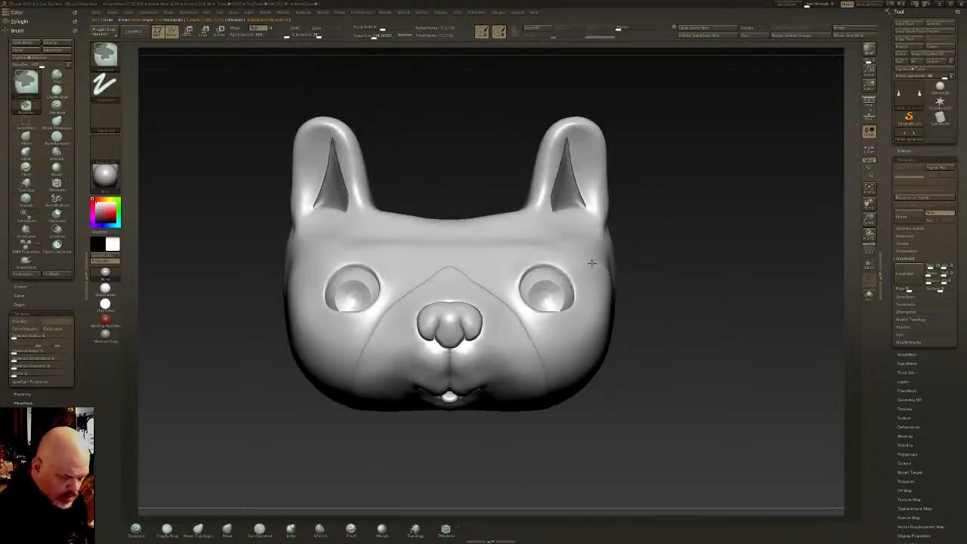
left_click(640, 231, "ctrl")
left_click_drag(637, 249, 630, 241, "ctrl")
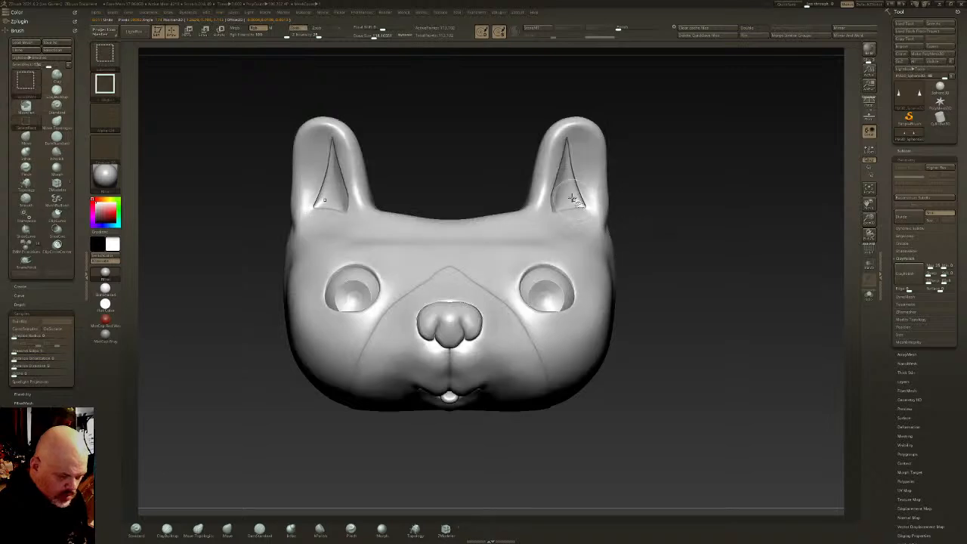
left_click(574, 196, "ctrl+shift")
left_click(645, 211, "ctrl")
left_click(643, 215, "ctrl+shift")
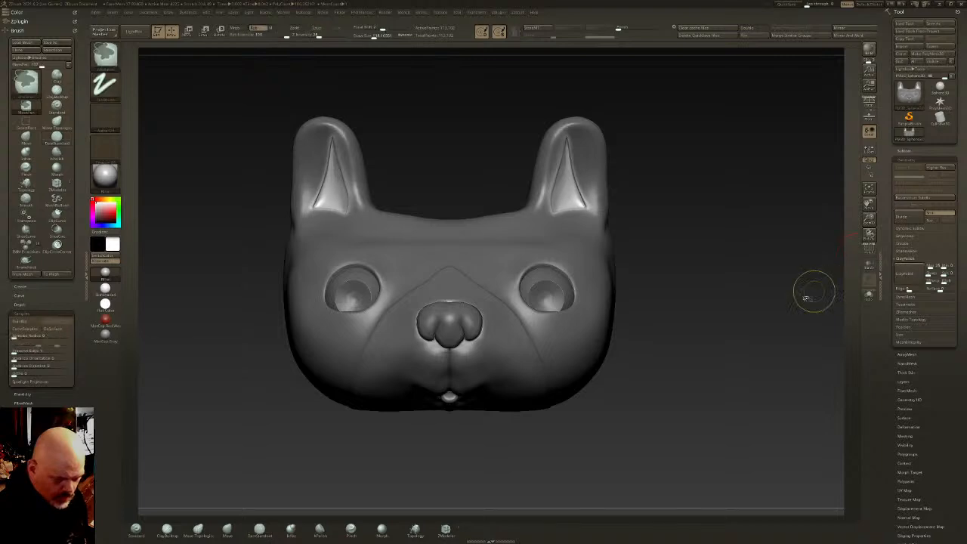
left_click_drag(773, 286, 725, 292, "ctrl")
Examine the face from several angles with the polyframe on, isolating the eye-socket polygroup to check it
right_click_drag(704, 294, 627, 298, "ctrl")
right_click_drag(514, 321, 563, 332)
mouse_move(590, 368)
right_mouse_down()
mouse_move(581, 357)
mouse_move(546, 358)
mouse_move(543, 346)
right_mouse_up()
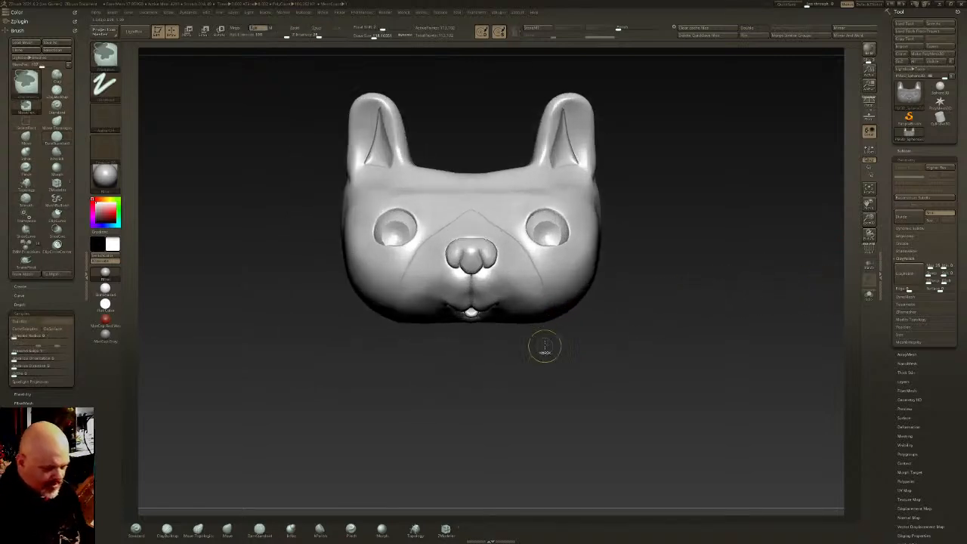
right_click_drag(595, 261, 568, 284)
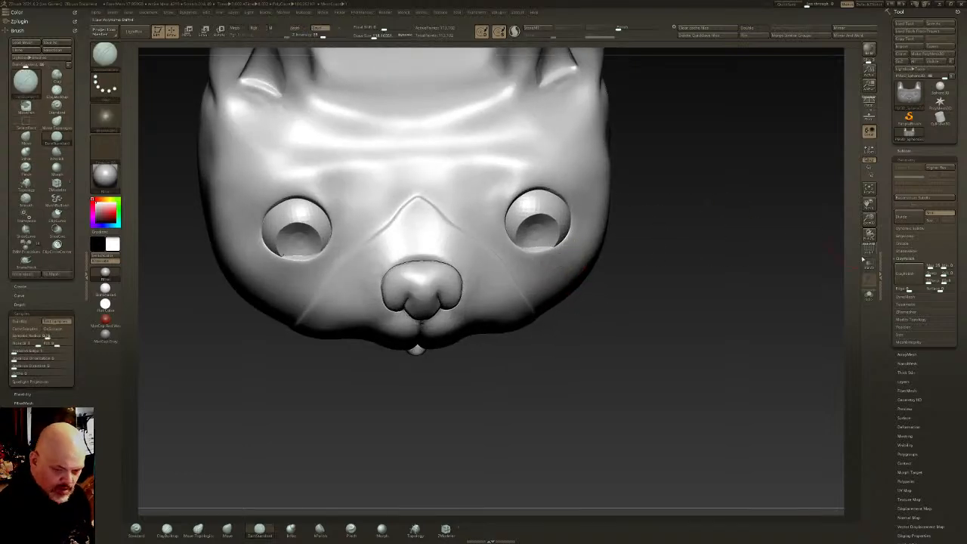
key("shift+f")
left_click(543, 236, "ctrl+shift")
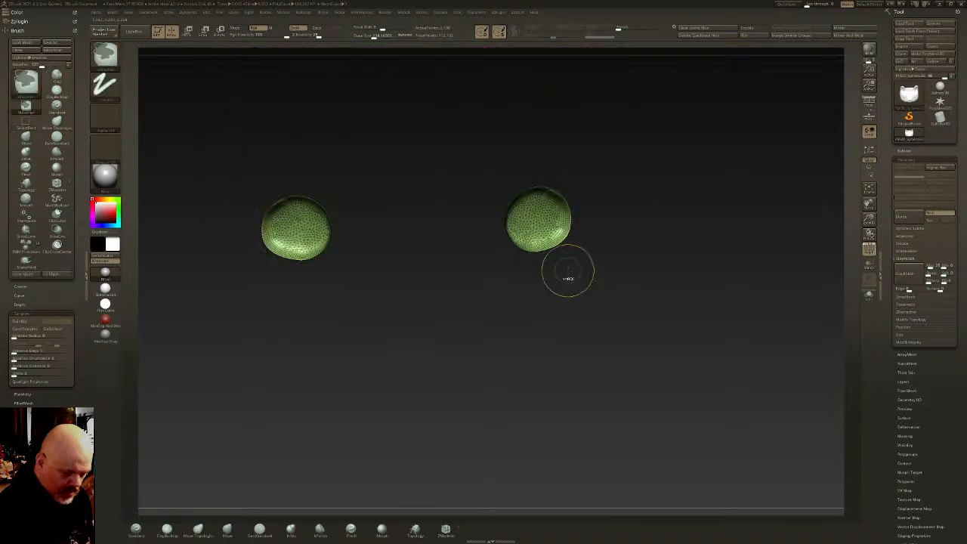
left_click(629, 240, "ctrl+shift")
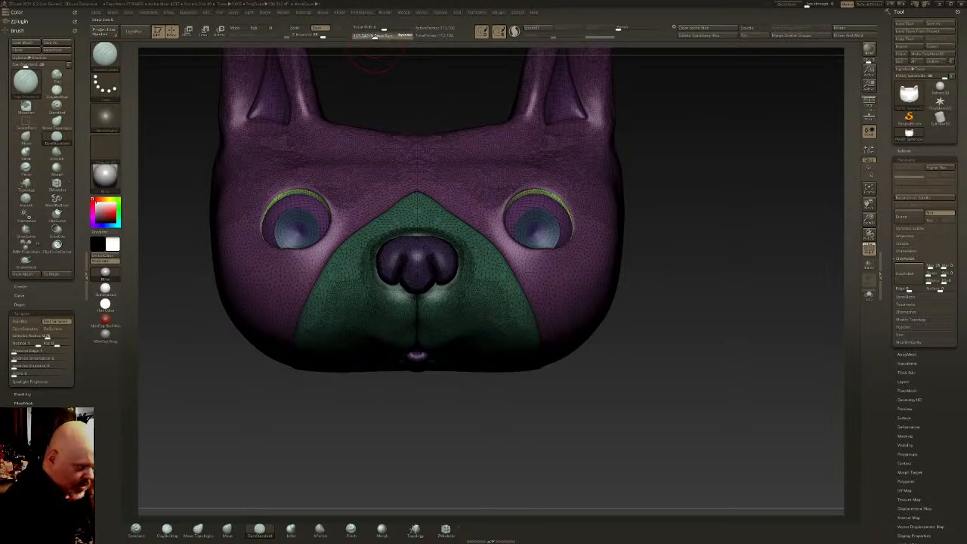
Reposition the eyes in their sockets with the transform gizmo to cover the exposed socket strip above them
left_click(226, 528)
left_click_drag(394, 38, 387, 38)
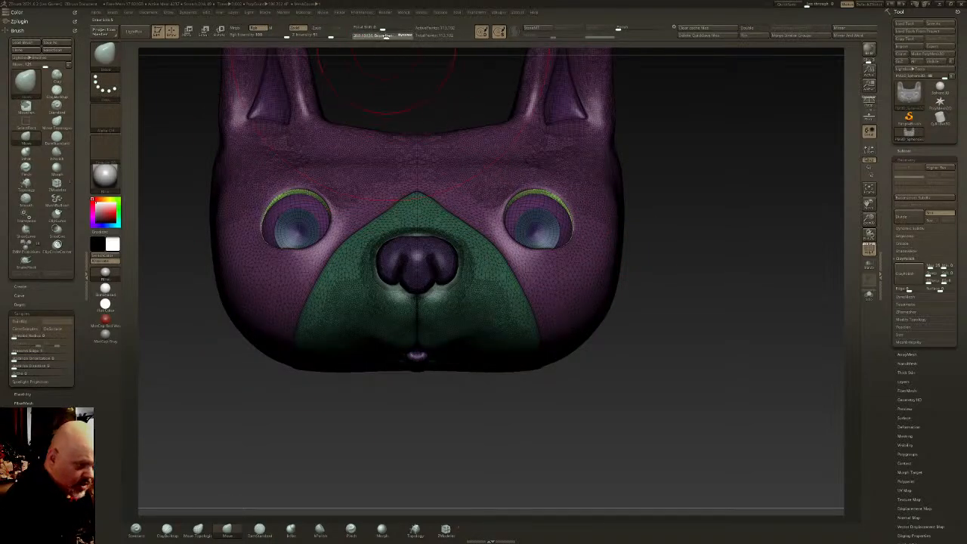
key("w")
mouse_move(490, 97)
left_mouse_down()
mouse_move(583, 229)
mouse_move(552, 254)
left_mouse_up()
left_click(551, 228)
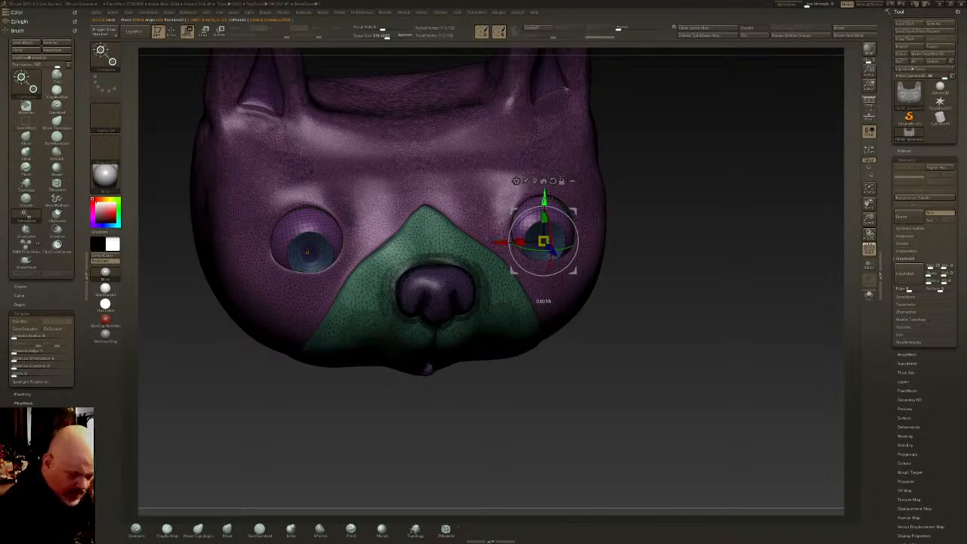
left_click_drag(556, 254, 551, 253)
key("q")
left_click_drag(593, 69, 560, 243)
right_click_drag(559, 245, 593, 309, "shift")
mouse_move(593, 310)
right_mouse_down()
mouse_move(536, 305)
mouse_move(593, 306)
mouse_move(597, 348)
right_mouse_up()
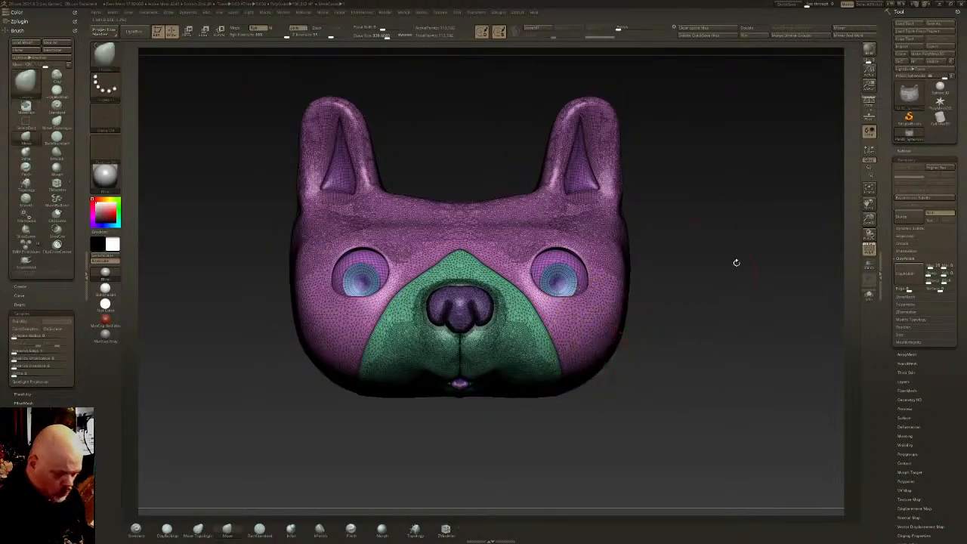
Hide the polyframe, sample the dark fur colour from the reference drawing, and fill the head and nose with it
left_click(870, 246)
right_click_drag(814, 261, 711, 300)
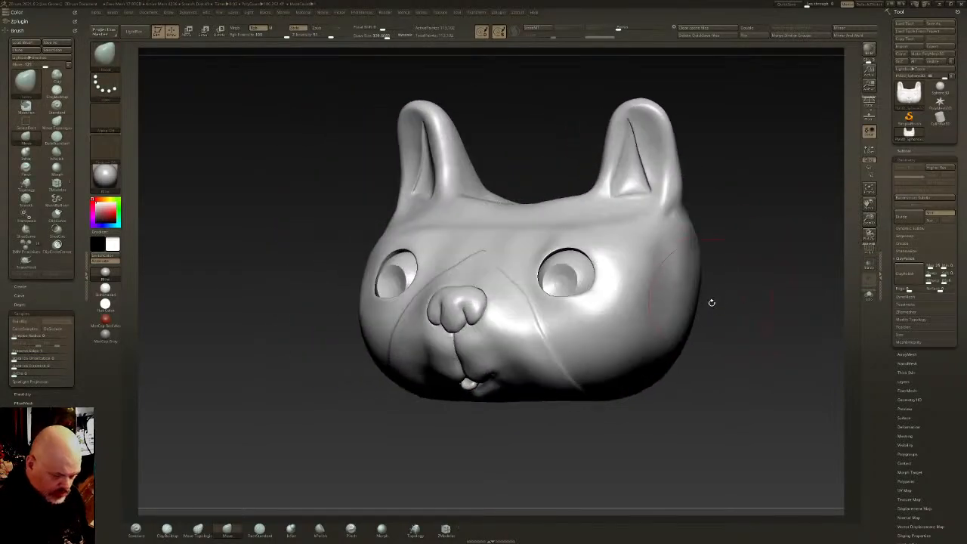
key("shift+z")
left_click_drag(747, 259, 717, 372)
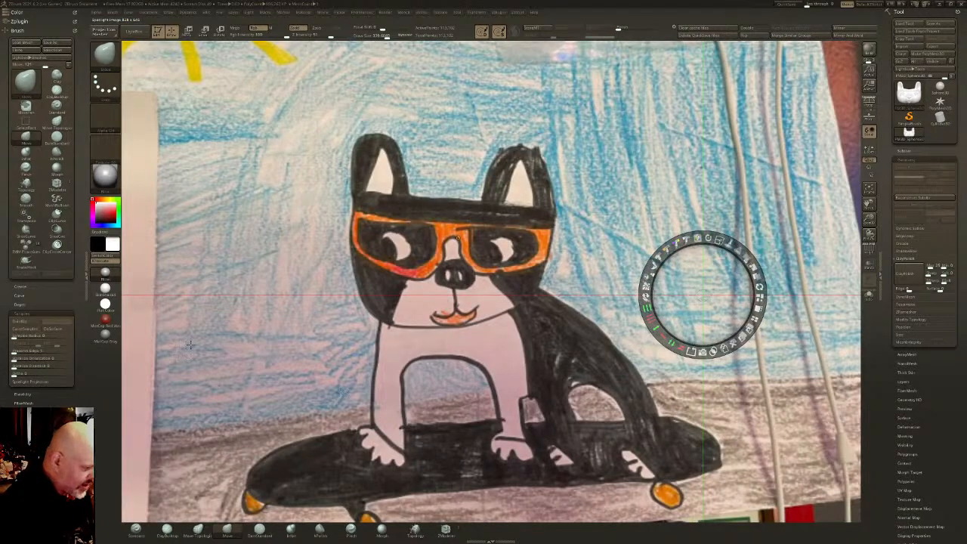
left_click_drag(223, 226, 376, 203)
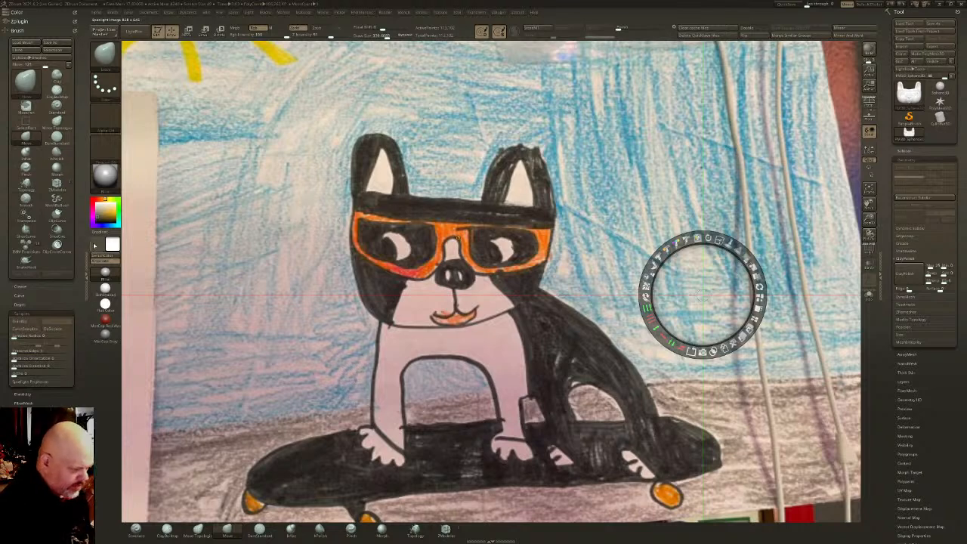
key("z")
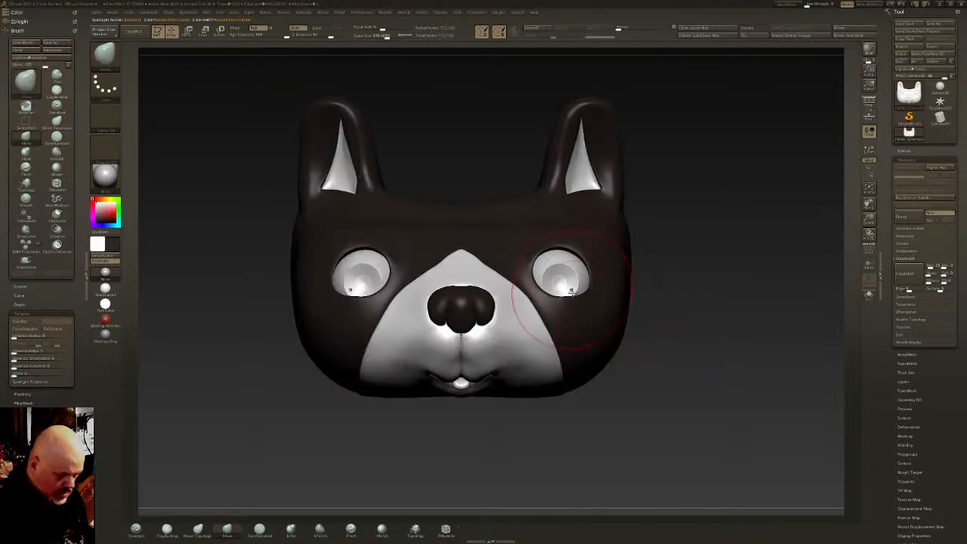
Isolate the pupils of both eyes, fill them with the dark colour, and show the whole head
left_click(560, 284, "ctrl+shift")
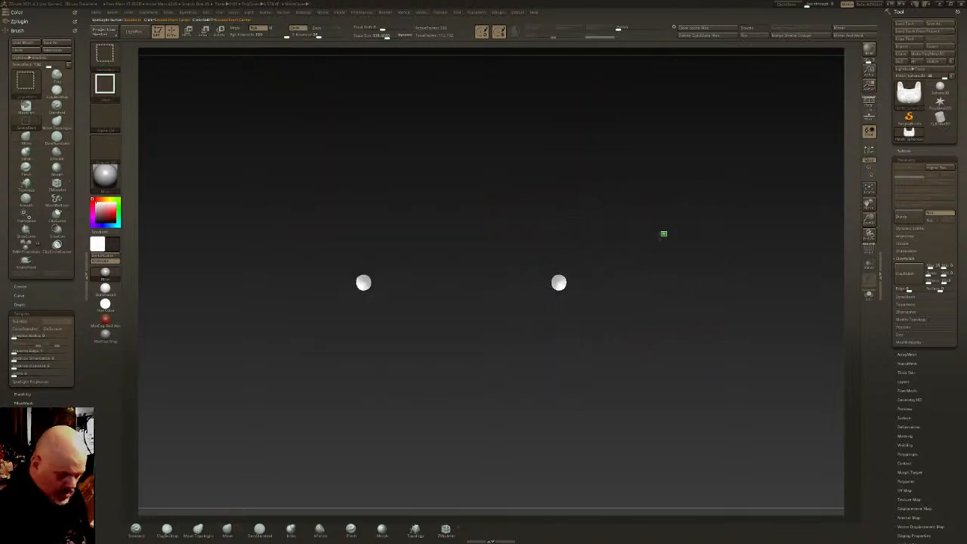
left_click(663, 232, "ctrl+shift")
left_click(692, 255, "ctrl+shift")
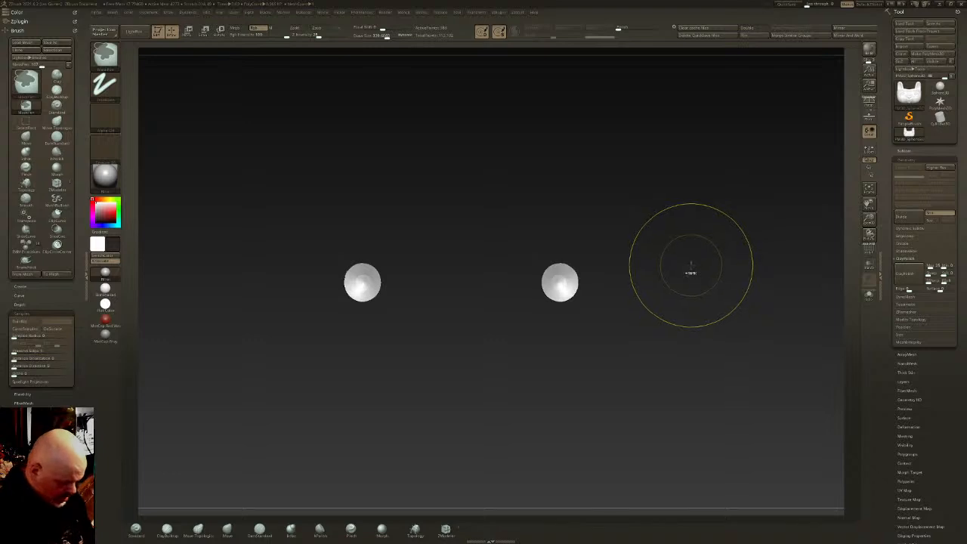
left_click(691, 272, "ctrl+shift")
mouse_move(693, 309)
left_mouse_down()
mouse_move(612, 325)
mouse_move(615, 289)
mouse_move(627, 322)
mouse_move(624, 310)
left_mouse_up()
Sample the orange of the mouth from the reference drawing and hide the drawing again
key("shift+z")
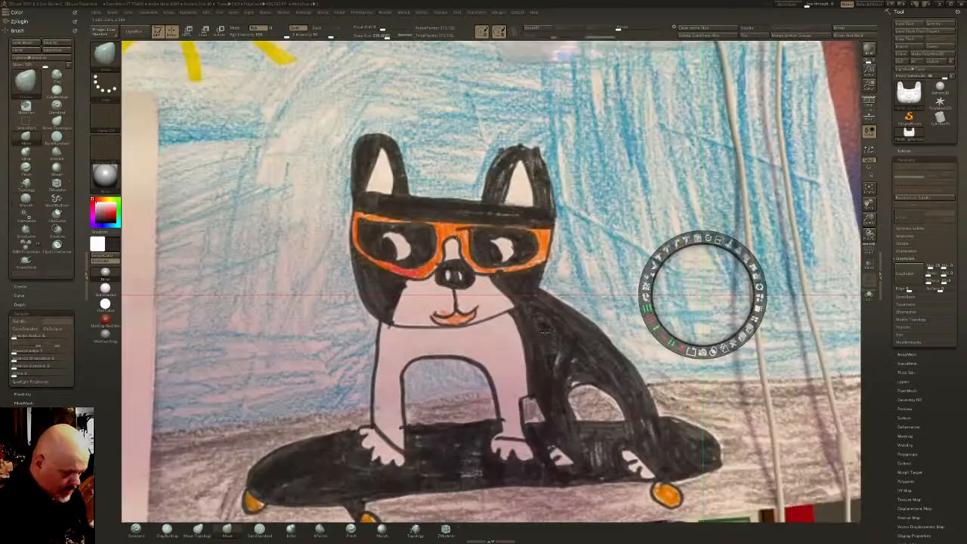
key("c")
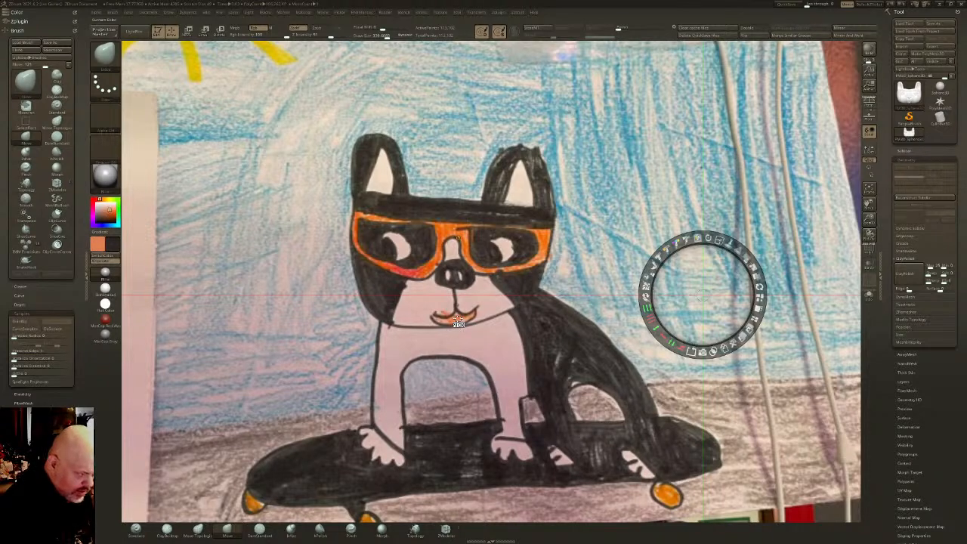
left_click_drag(458, 323, 485, 370)
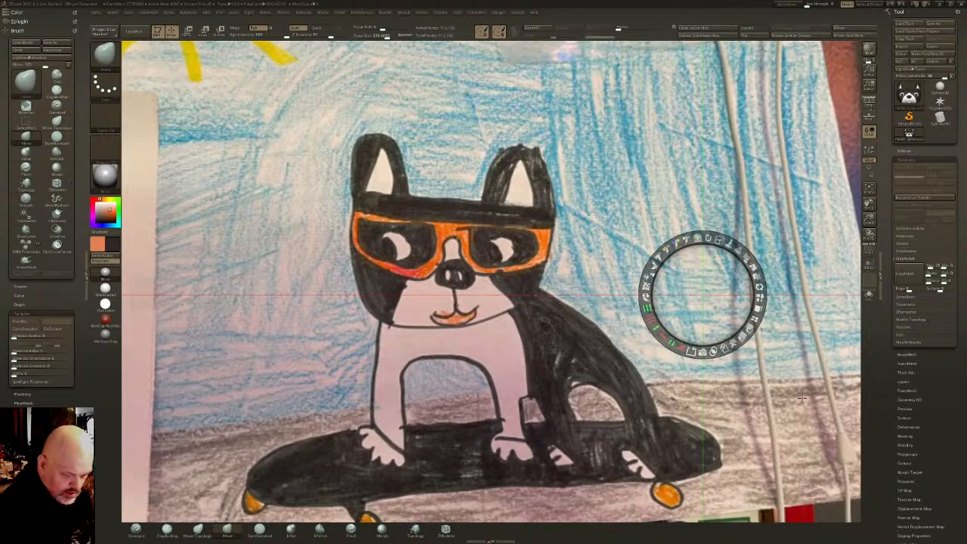
key("shift+z")
Isolate the tongue polygroup, fill it with the sampled orange, and show the whole head
left_click_drag(536, 401, 461, 380)
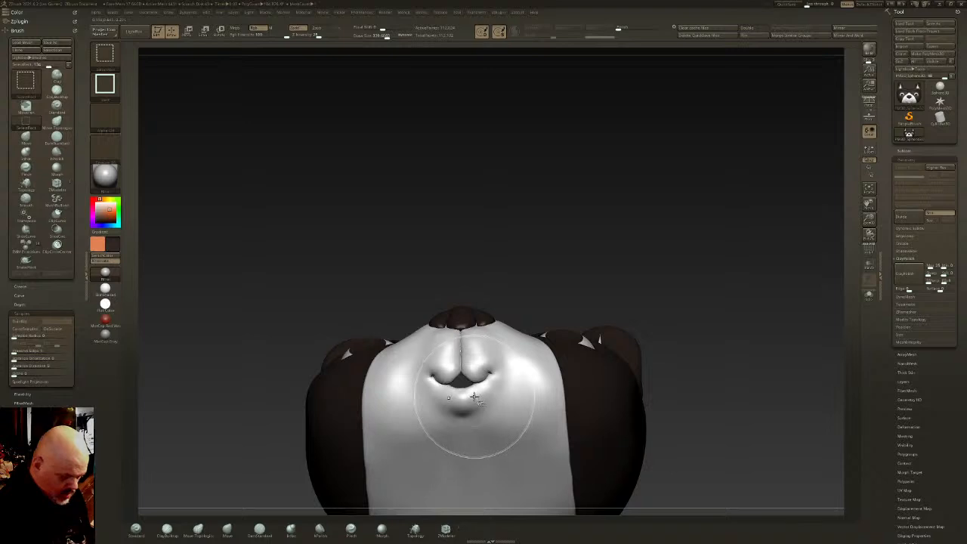
left_click_drag(522, 321, 542, 287, "ctrl+shift")
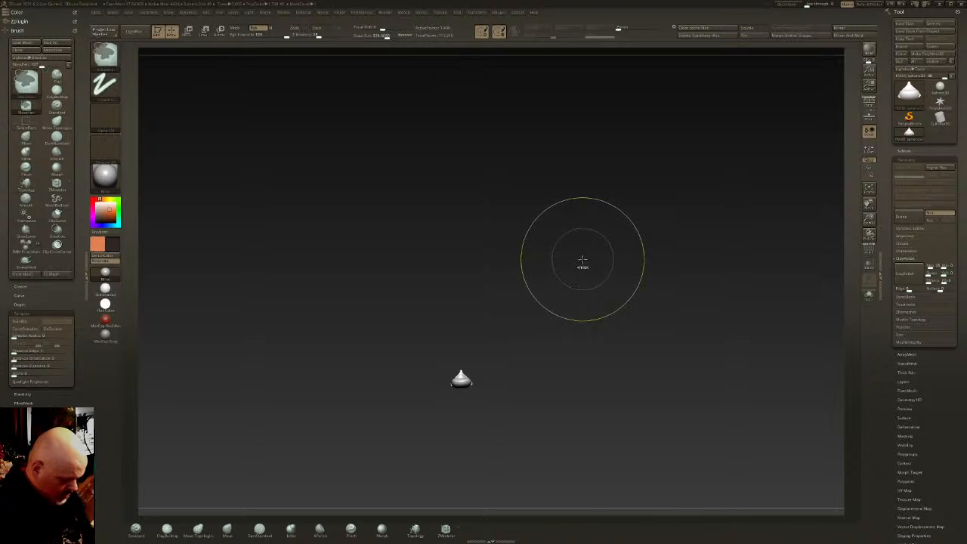
key("b")
key("m")
key("v")
left_click_drag(447, 319, 681, 392, "ctrl")
left_click(570, 299, "ctrl+shift")
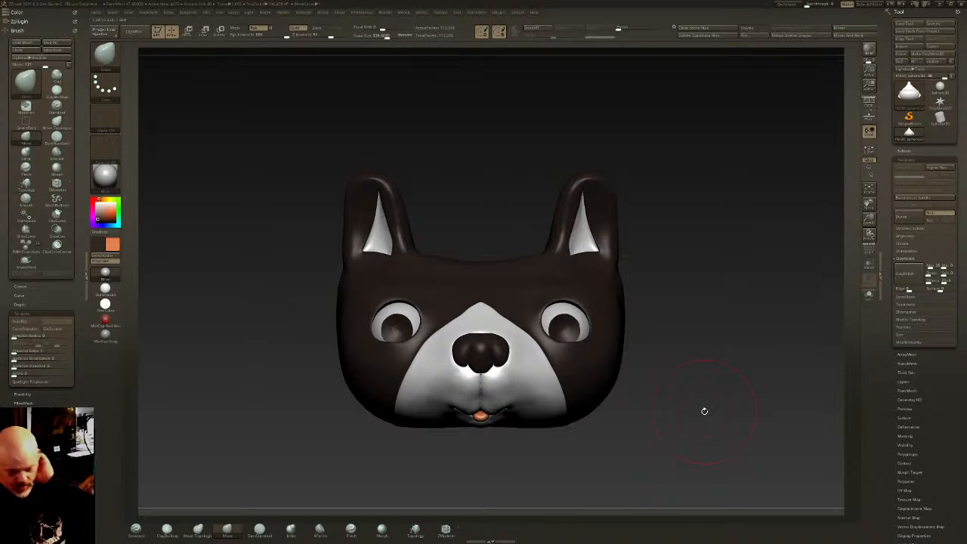
Check the ears against the reference drawing and reshape the white inner-ear triangles with the Move Topological brush
key("shift+z")
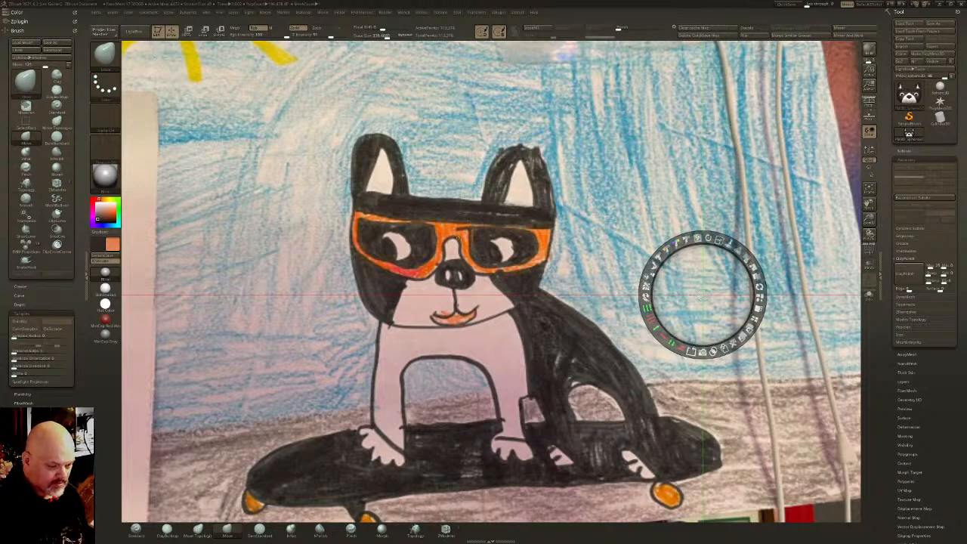
key("z")
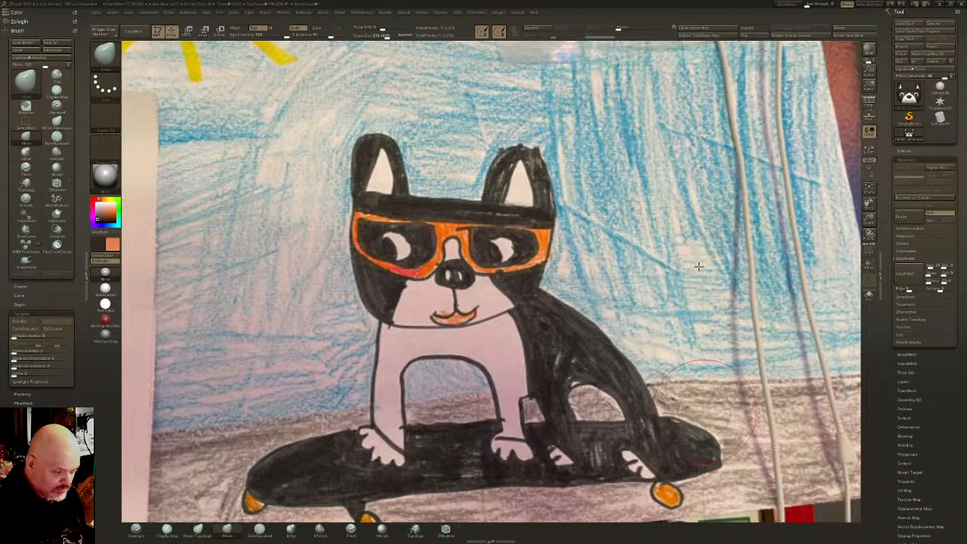
key("shift+z")
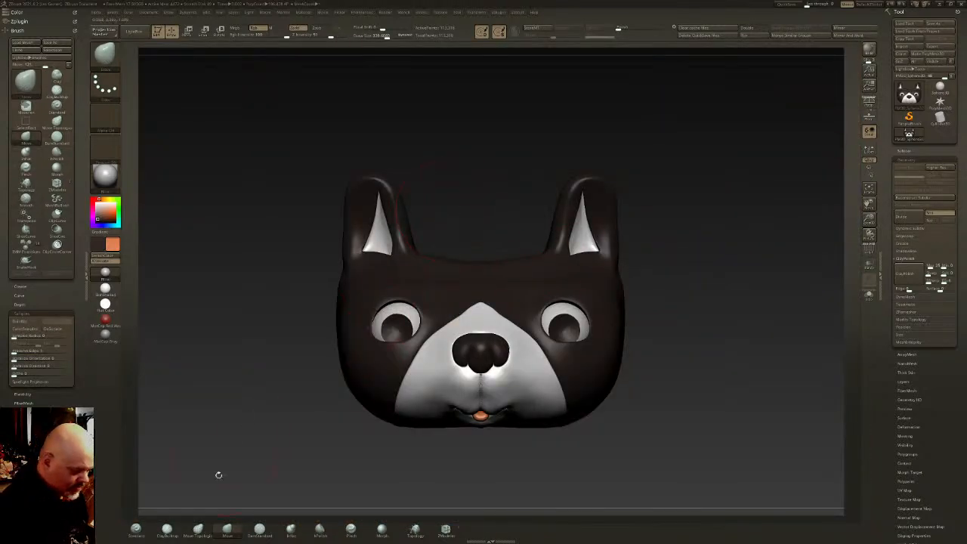
left_click(198, 532)
key("ctrl+shift")
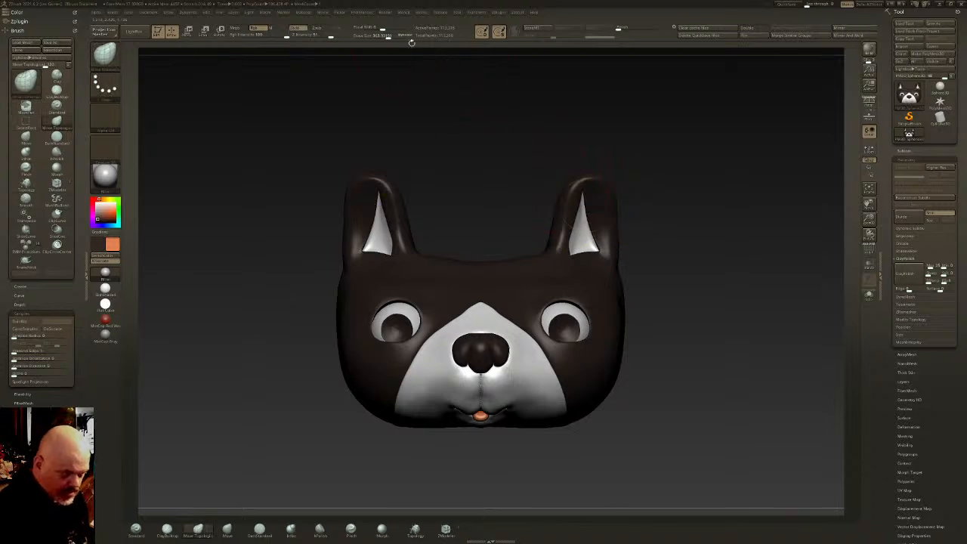
mouse_move(585, 204)
left_mouse_down()
mouse_move(598, 201)
mouse_move(581, 207)
mouse_move(595, 208)
mouse_move(585, 214)
mouse_move(589, 200)
mouse_move(578, 210)
mouse_move(578, 197)
mouse_move(572, 214)
left_mouse_up()
left_click(403, 27)
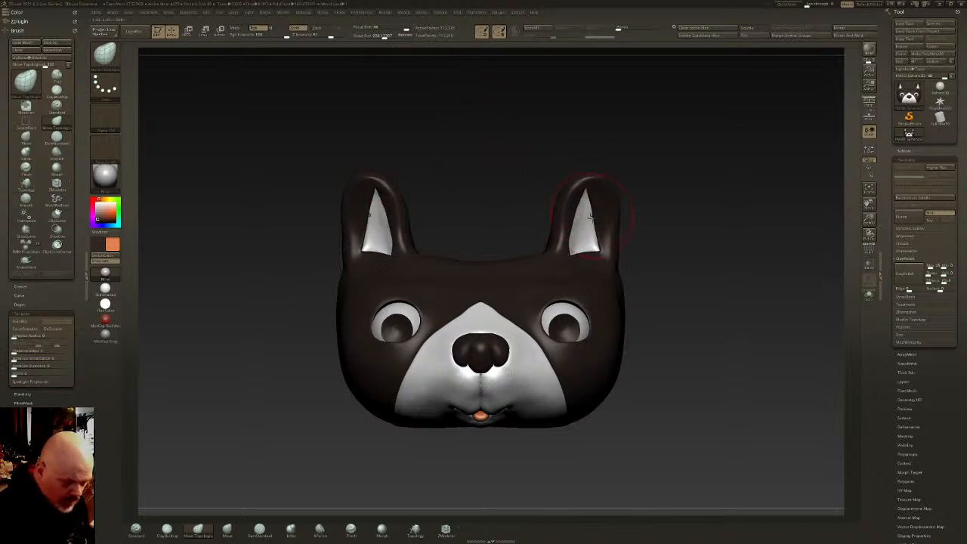
Inspect the coloured head from the side and compare it with the reference drawing
right_click_drag(632, 303, 529, 311)
right_click_drag(673, 332, 607, 329, "ctrl")
key("shift+z")
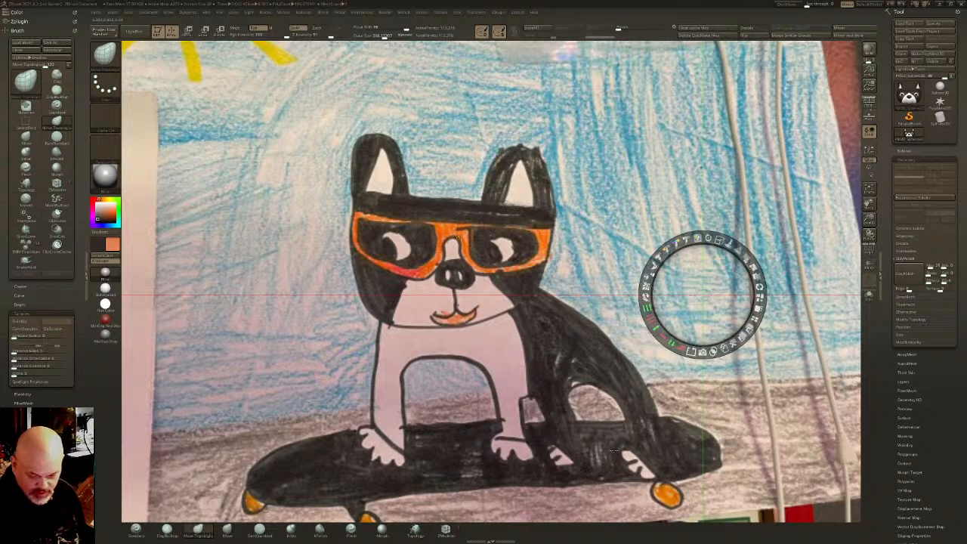
key("z")
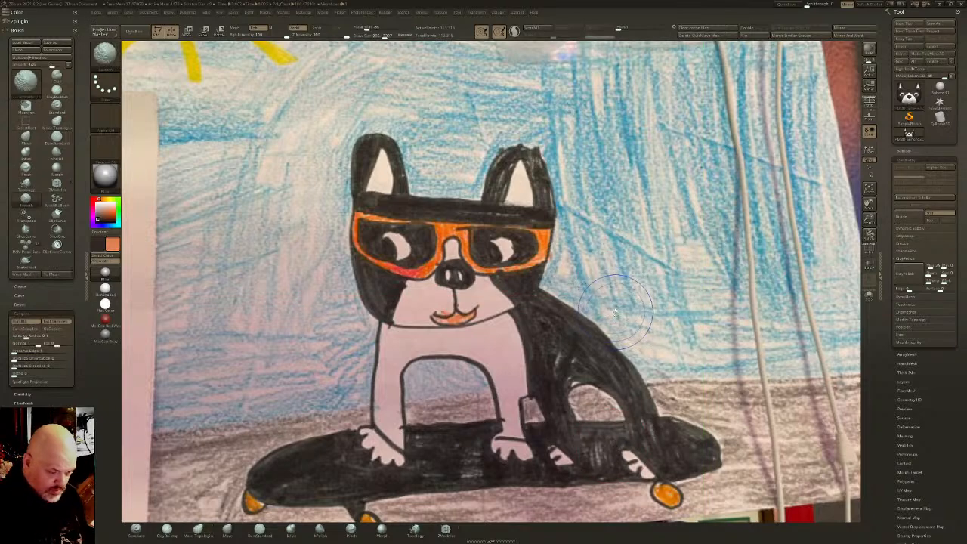
Compare the head with the reference drawing and inspect it from the side
key("z")
key("shift+z")
left_click_drag(646, 328, 561, 265)
key("shift+z")
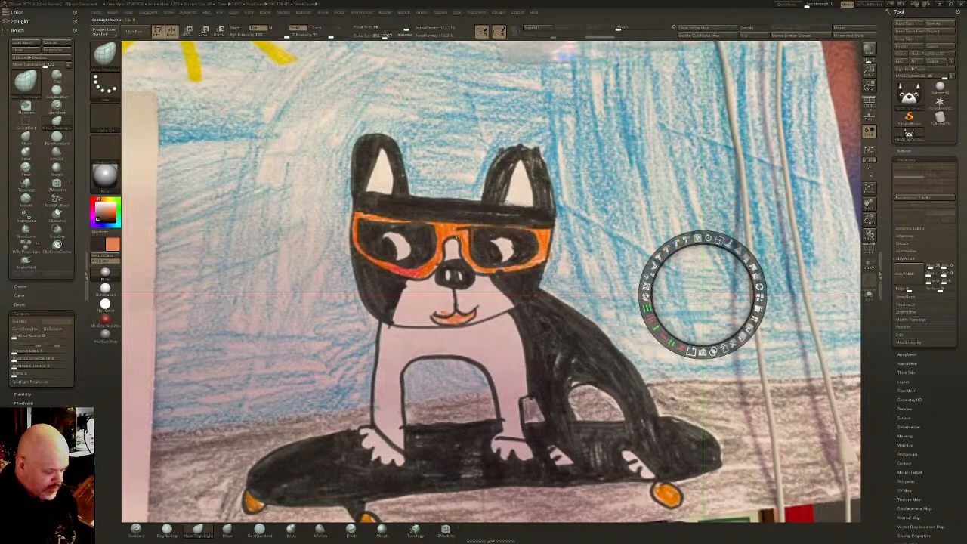
key("shift+z")
left_click_drag(633, 325, 619, 287)
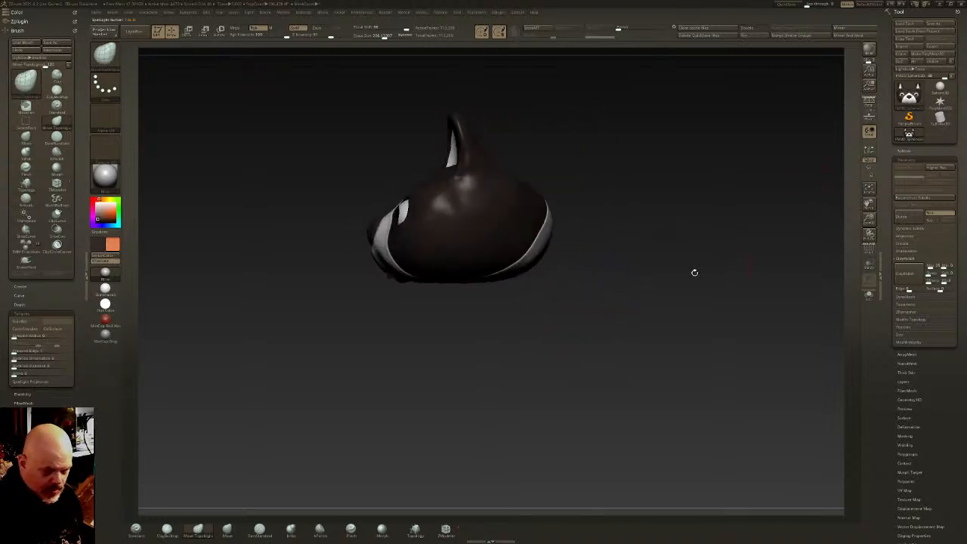
Align the head with the faded reference drawing and draw the chest and both front legs over it with the MeshBalloon brush
left_click(105, 53)
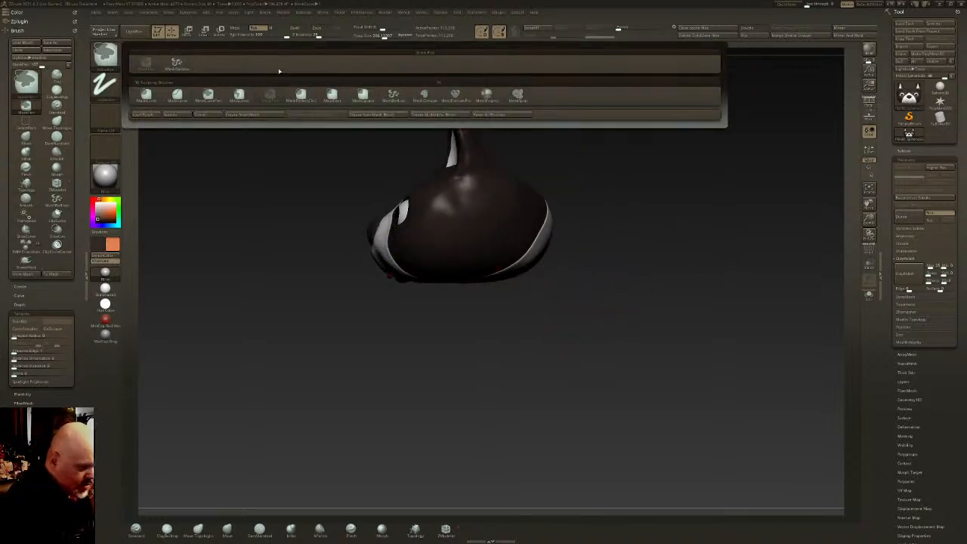
left_click(179, 65)
left_click_drag(575, 302, 592, 298)
key("shift+z")
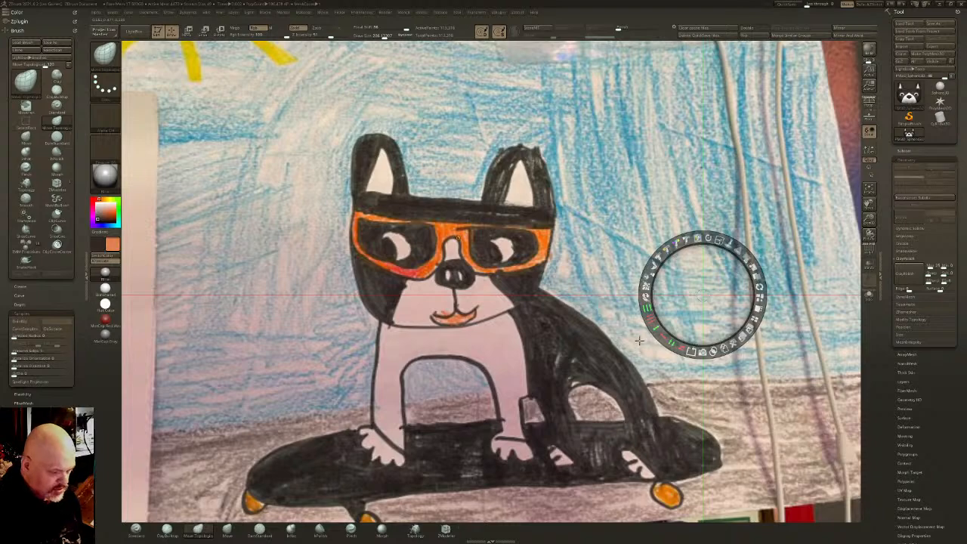
mouse_move(755, 274)
left_mouse_down()
mouse_move(734, 246)
mouse_move(676, 232)
left_mouse_up()
key("z")
mouse_move(428, 251)
right_mouse_down("alt")
mouse_move(498, 291)
mouse_move(488, 283)
right_mouse_up("alt")
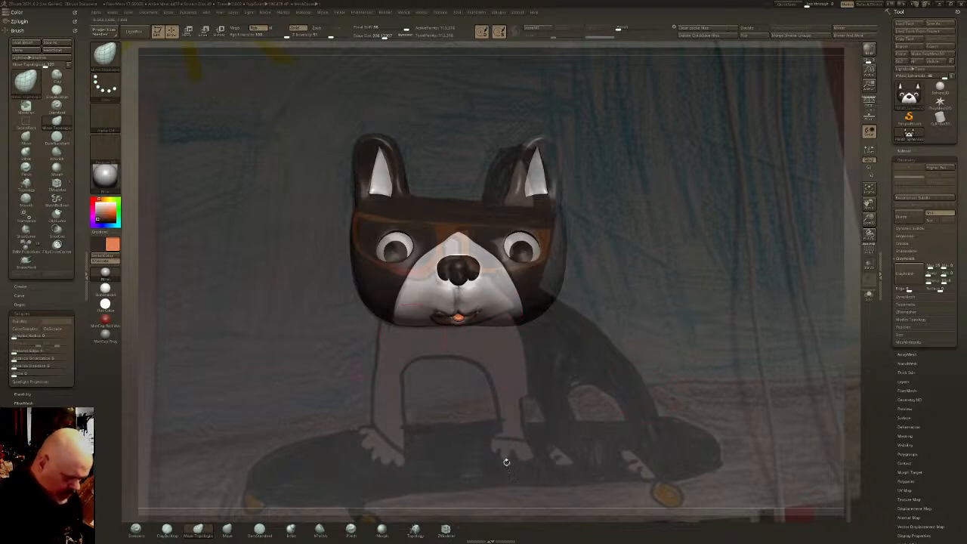
key("ctrl")
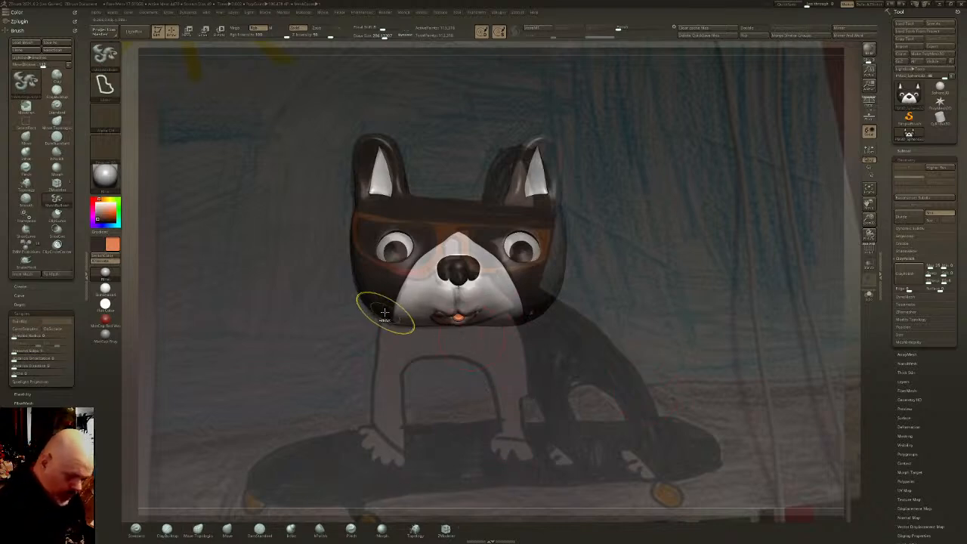
mouse_move(370, 431)
left_mouse_down("ctrl")
mouse_move(420, 468)
mouse_move(415, 361)
mouse_move(470, 356)
mouse_move(482, 284)
mouse_move(396, 294)
left_mouse_up("ctrl")
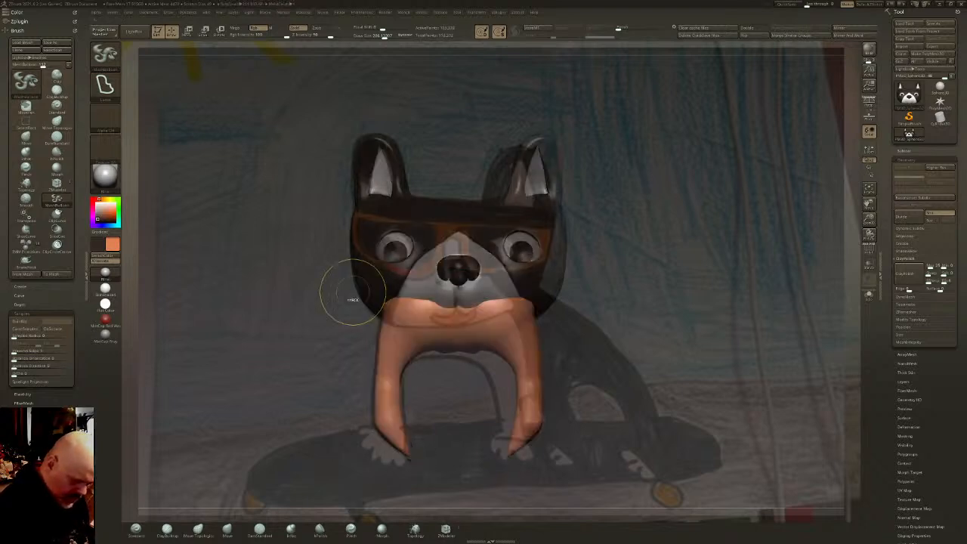
Hide the reference drawing and move the new chest-and-legs piece back beneath the head
key("shift+z")
left_click_drag(675, 301, 597, 345)
key("w")
left_click_drag(356, 335, 561, 388)
mouse_move(735, 352)
left_mouse_down("alt")
mouse_move(631, 337)
mouse_move(614, 291)
mouse_move(633, 346)
mouse_move(628, 361)
left_mouse_up("alt")
key("q")
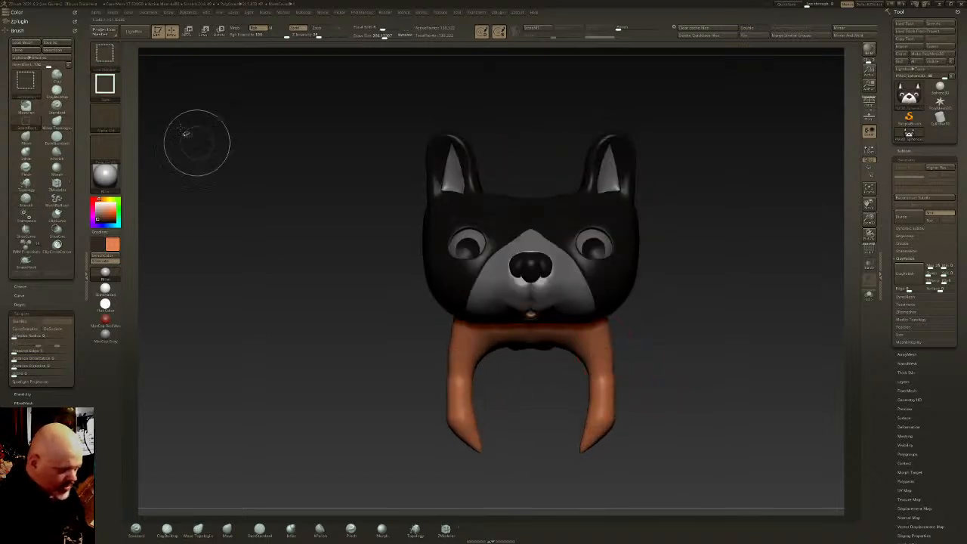
Split the chest and front legs from the head into their own subtool
left_click(611, 362, "ctrl+shift")
left_click_drag(740, 310, 764, 329, "ctrl+shift")
left_click(905, 151)
left_click(906, 445)
left_click(909, 453)
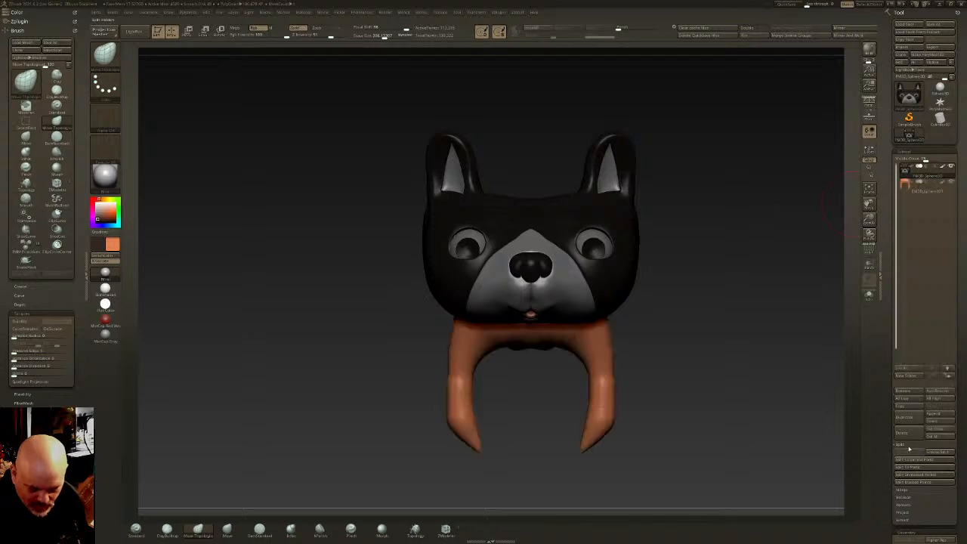
Show the reference drawing again, select the legs subtool, and line the model up with the drawn dog
key("shift+z")
mouse_move(707, 383)
left_mouse_down()
mouse_move(692, 373)
mouse_move(699, 380)
mouse_move(702, 365)
left_mouse_up()
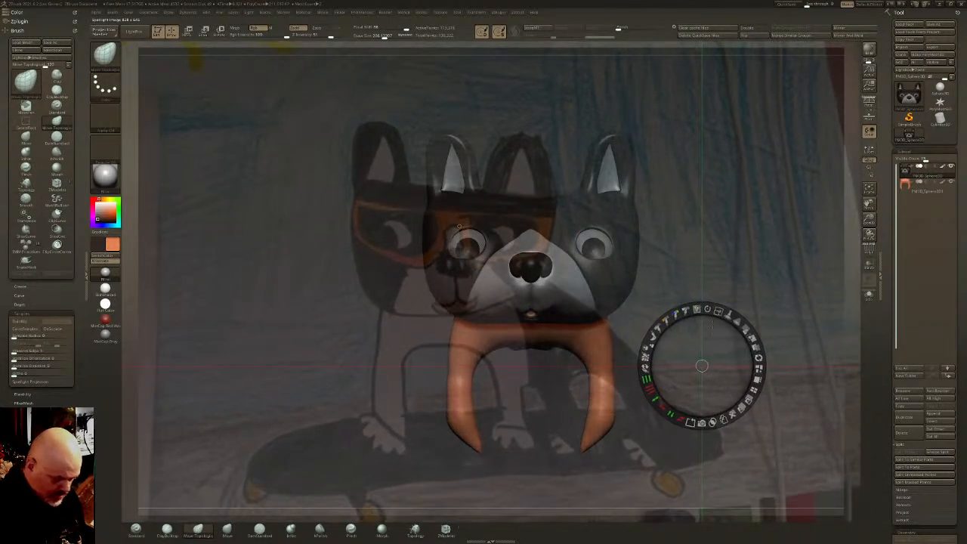
left_click(924, 189)
left_click_drag(635, 357, 557, 347)
key("z")
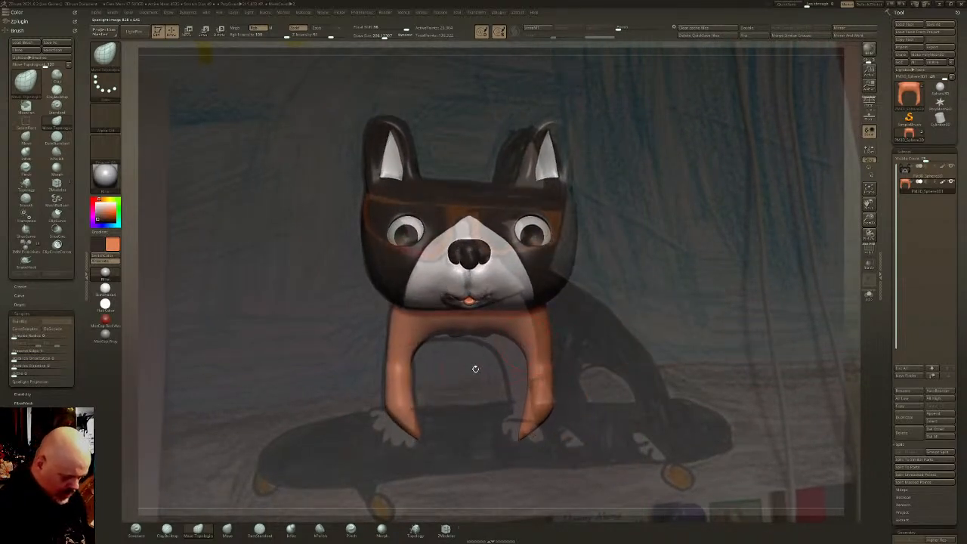
Fill the ragged lower edge of the chest between the legs with a MeshBalloon shape and DynaMesh the subtool
mouse_move(449, 334)
left_mouse_down()
mouse_move(442, 341)
mouse_move(497, 338)
left_mouse_up()
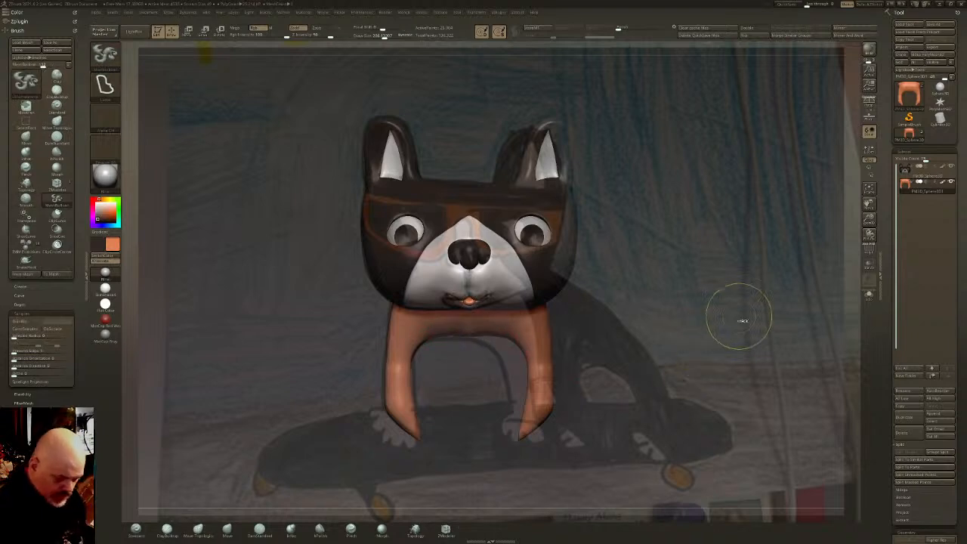
left_click_drag(892, 359, 892, 201)
left_click_drag(964, 445, 944, 414)
left_click(910, 396)
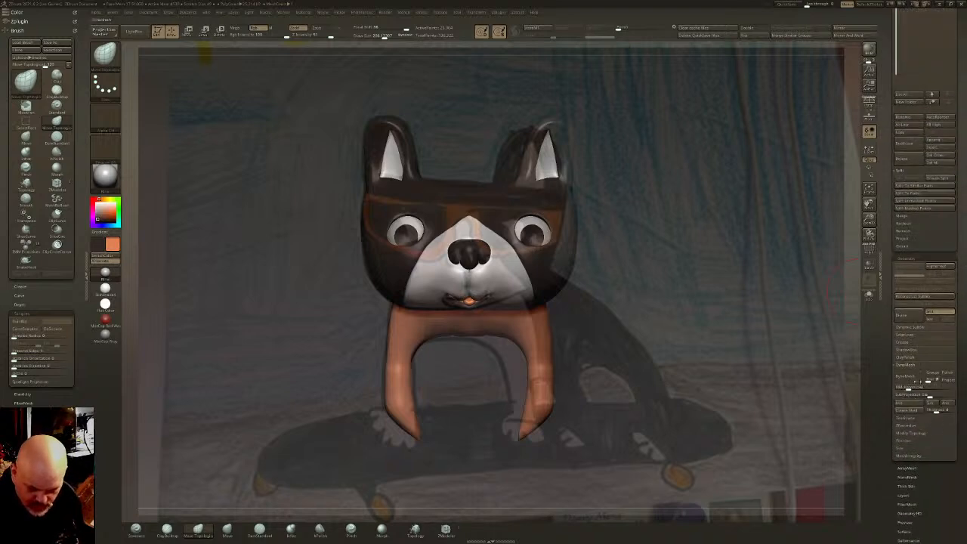
left_click(910, 377)
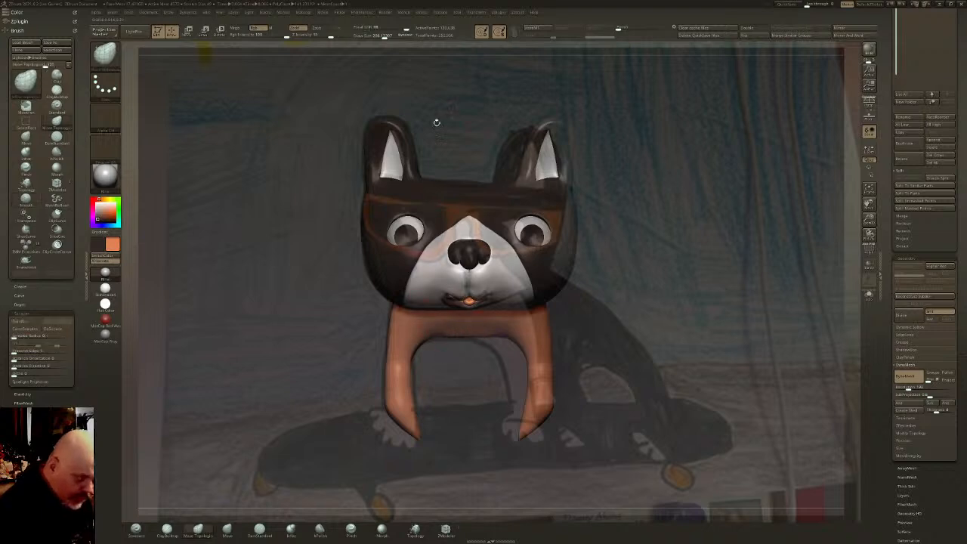
Reshape the pointed leg ends into rounded paws over the drawing with the Move Topological brush
left_click(388, 35)
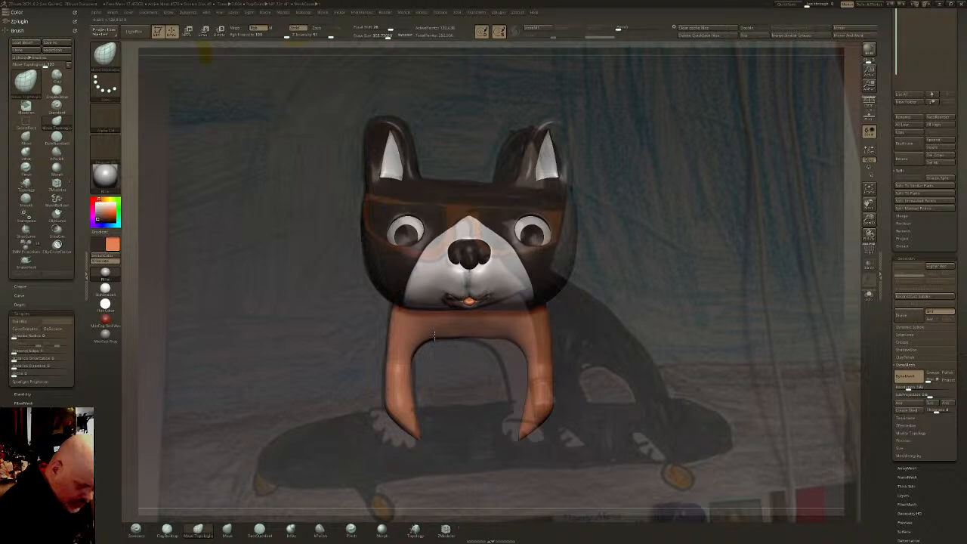
mouse_move(409, 365)
left_mouse_down()
mouse_move(416, 400)
mouse_move(389, 427)
mouse_move(414, 423)
mouse_move(410, 439)
left_mouse_up()
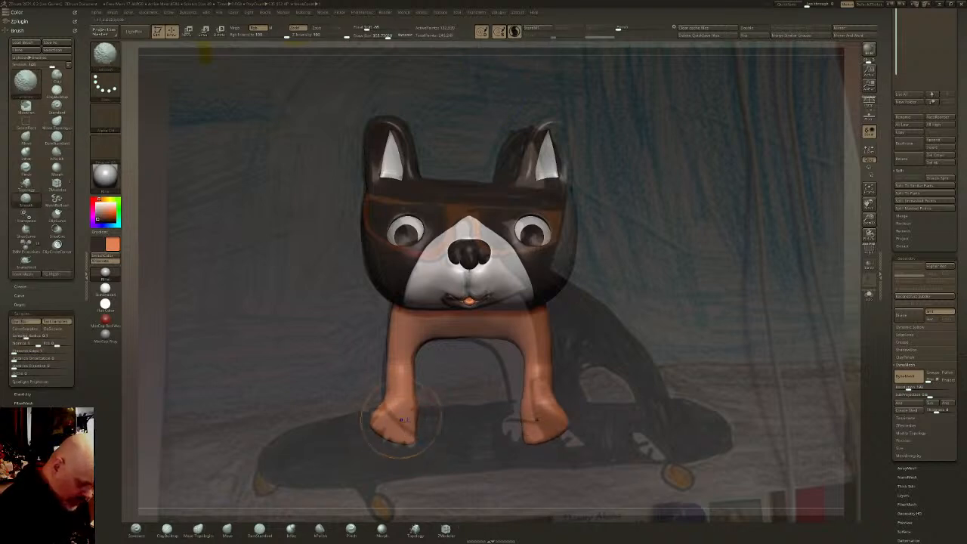
key("b")
key("m")
key("t")
left_click_drag(411, 438, 412, 442)
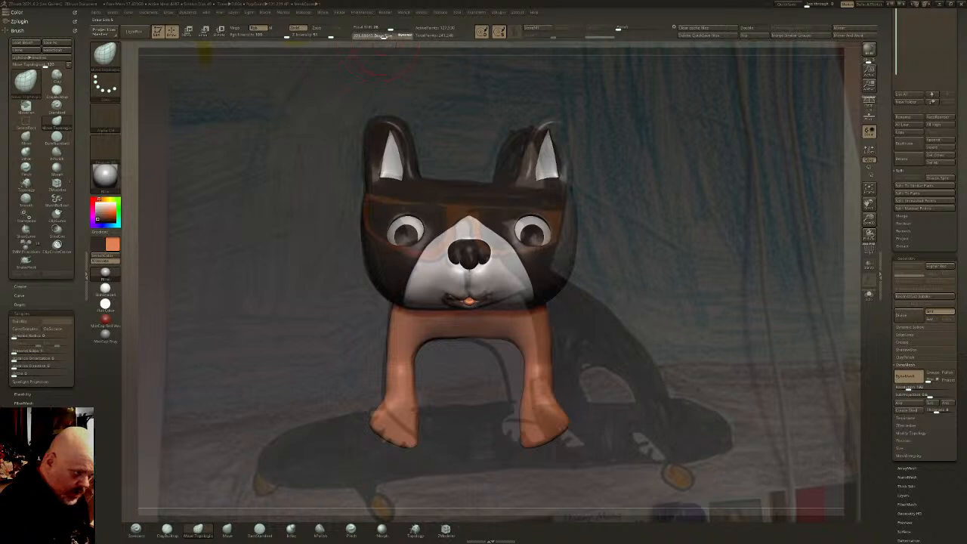
Narrow the paws, match the outer leg contour to the drawing, and smooth the legs
left_click_drag(372, 423, 389, 411)
left_click_drag(388, 376, 386, 373)
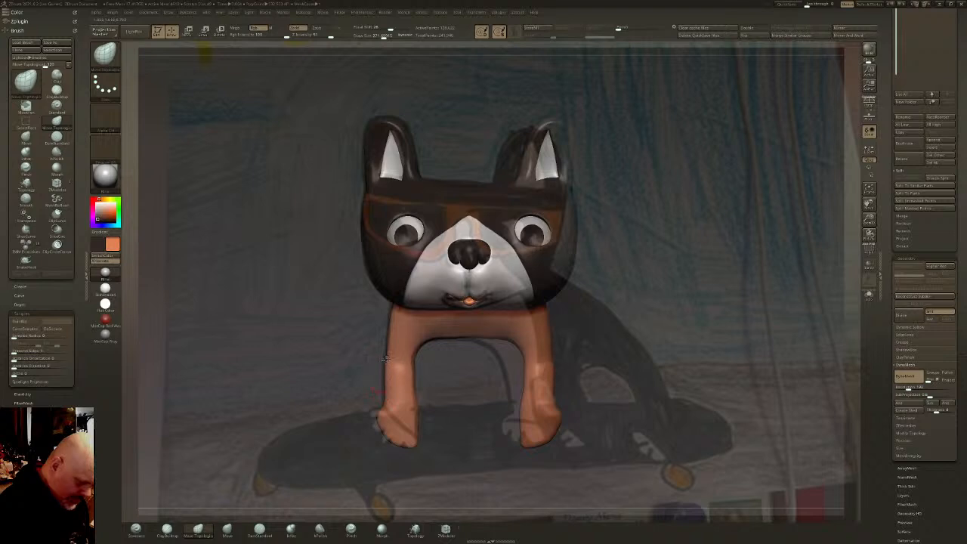
key("shift")
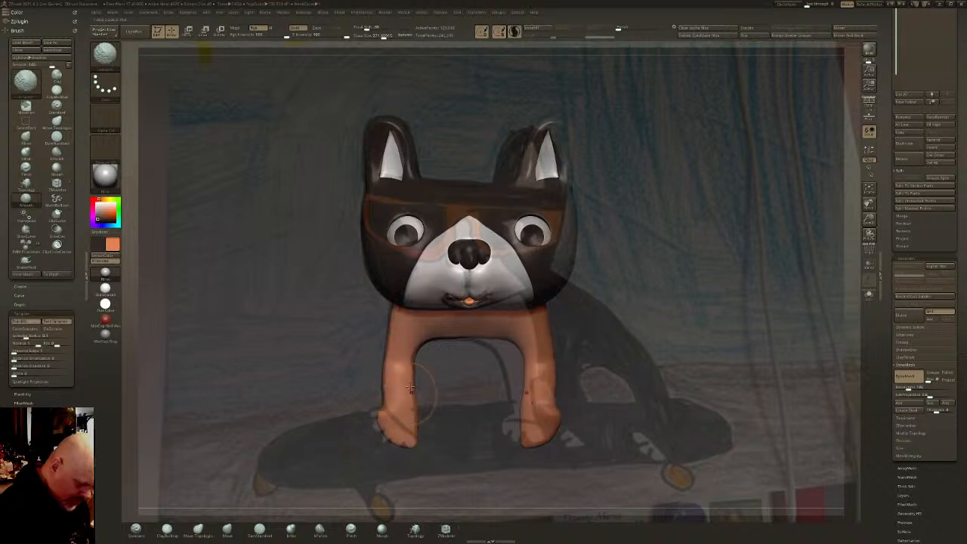
left_click_drag(403, 434, 395, 425)
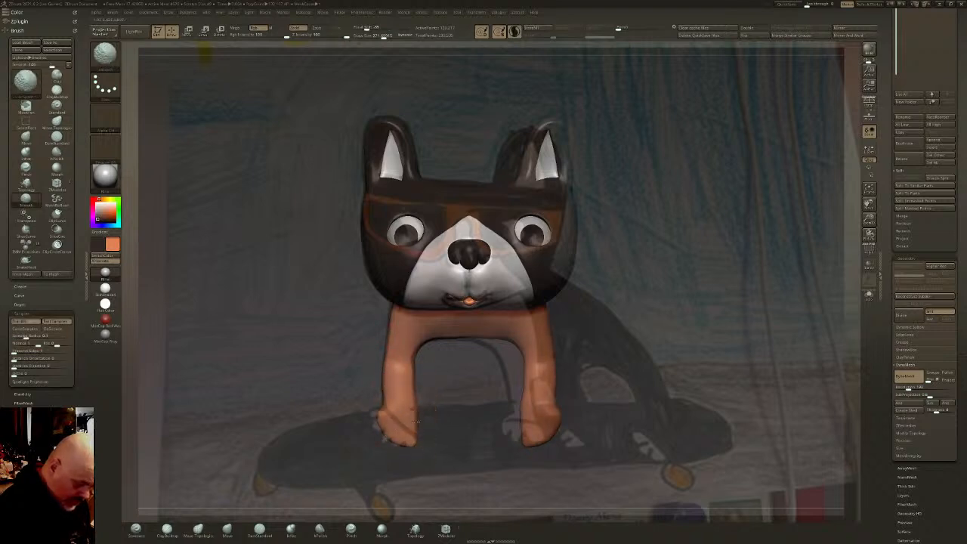
left_click_drag(408, 358, 410, 343, "shift")
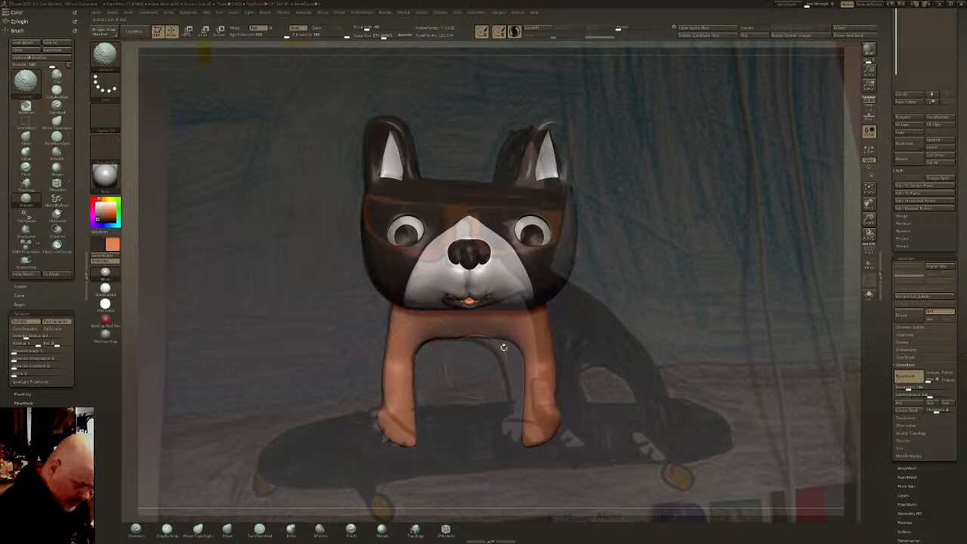
mouse_move(406, 443)
left_mouse_down("shift")
mouse_move(389, 425)
mouse_move(400, 435)
left_mouse_up("shift")
Add small ball-shaped toes to the outer side of both front paws and position them with the gizmo
key("b")
key("s")
key("h")
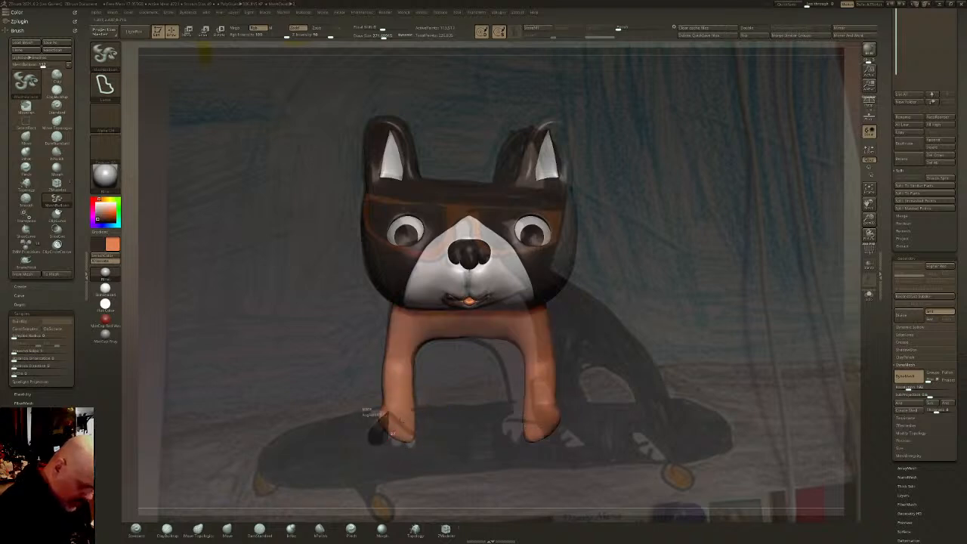
key("w")
mouse_move(556, 432)
left_mouse_down()
mouse_move(572, 414)
mouse_move(549, 414)
mouse_move(558, 410)
left_mouse_up()
left_click_drag(406, 440, 408, 392)
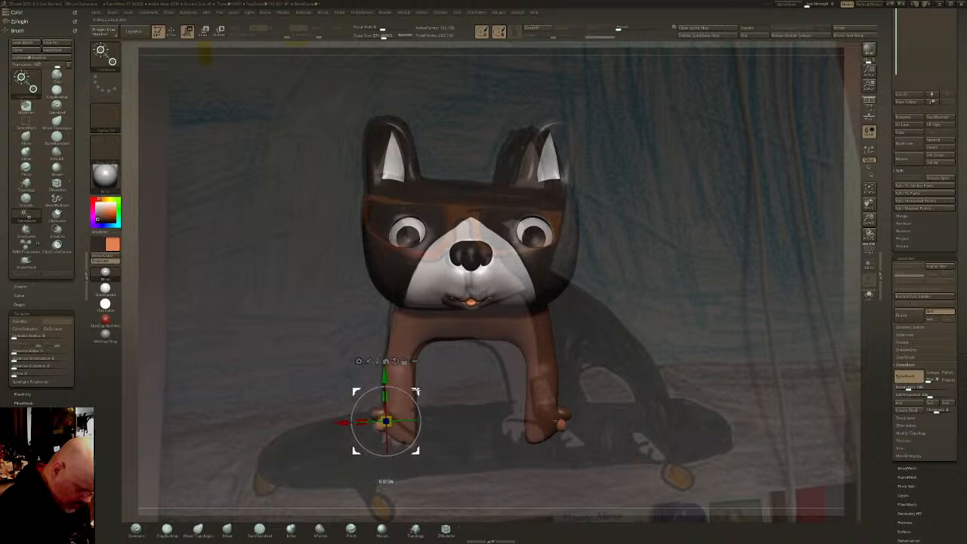
Copy and rotate the toe around the front edge of each paw until it has five toes
left_click_drag(415, 393, 417, 401)
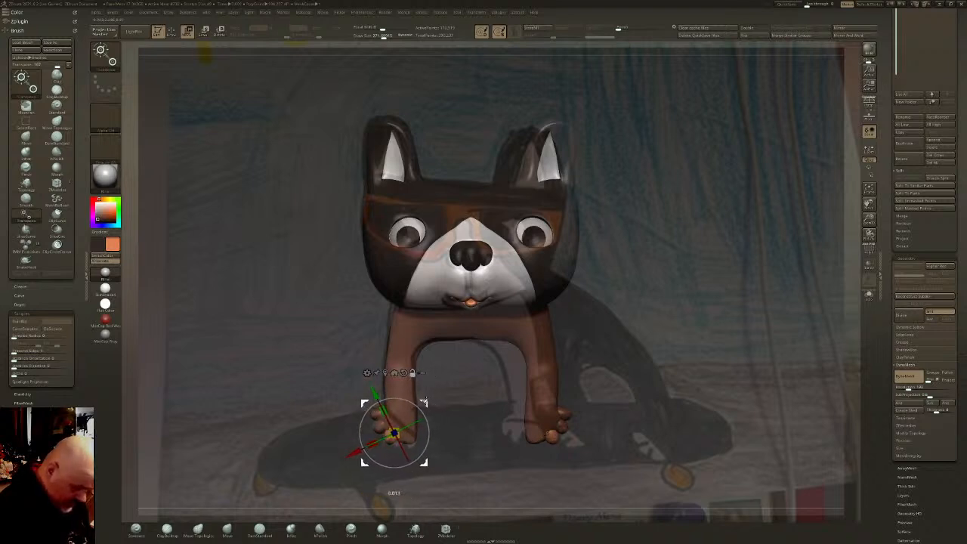
left_click_drag(395, 432, 398, 438)
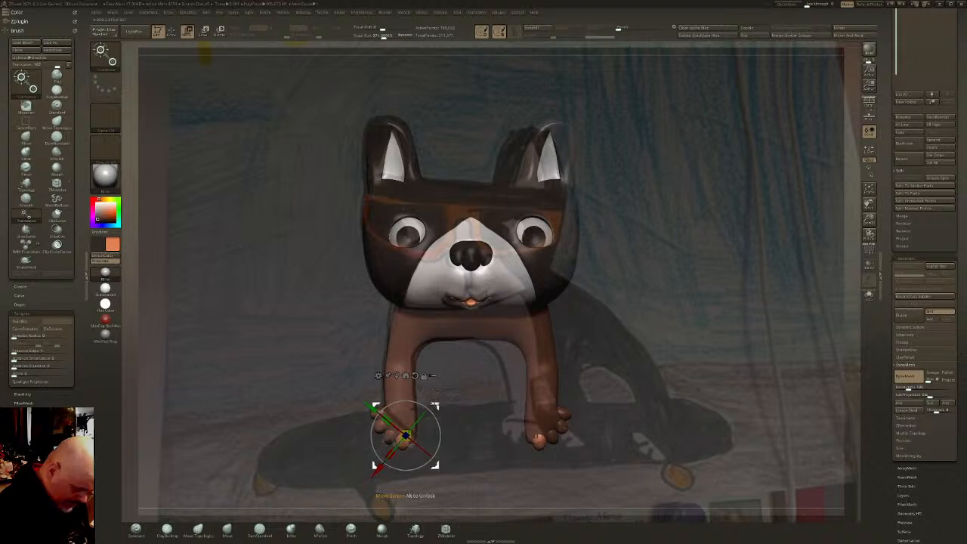
left_click_drag(435, 405, 447, 407, "ctrl")
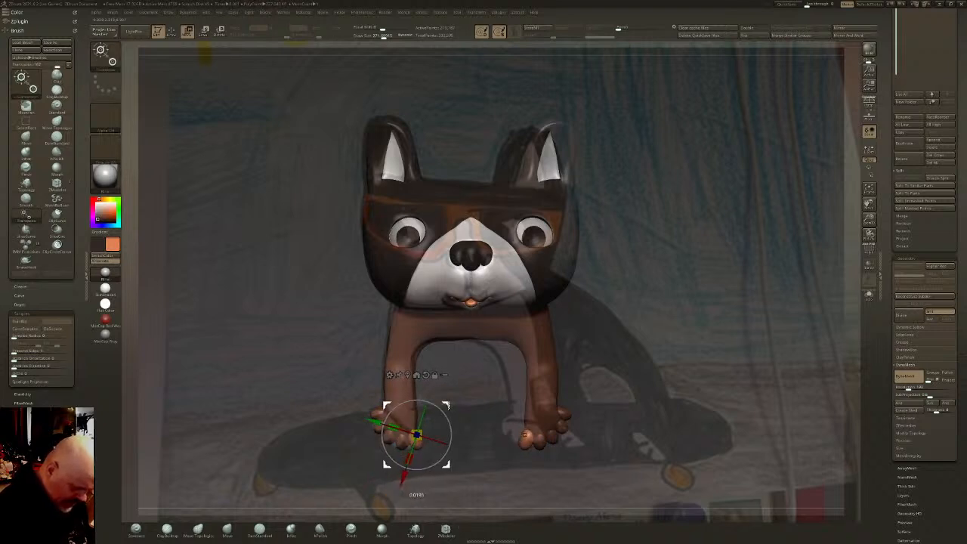
Clear the mask from the legs, choose the Move Topological brush, and check the paws from an angle
key("b")
key("m")
key("t")
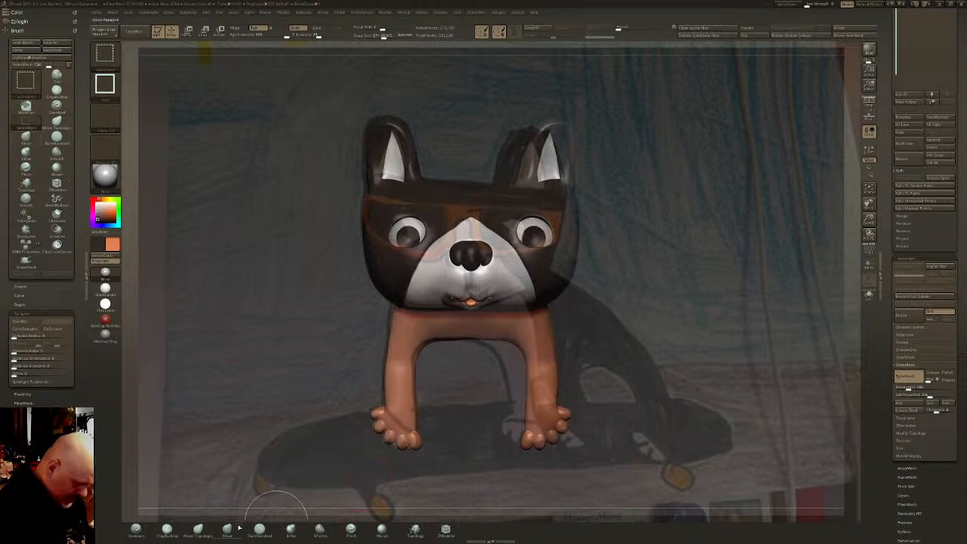
key("b")
left_click(426, 405)
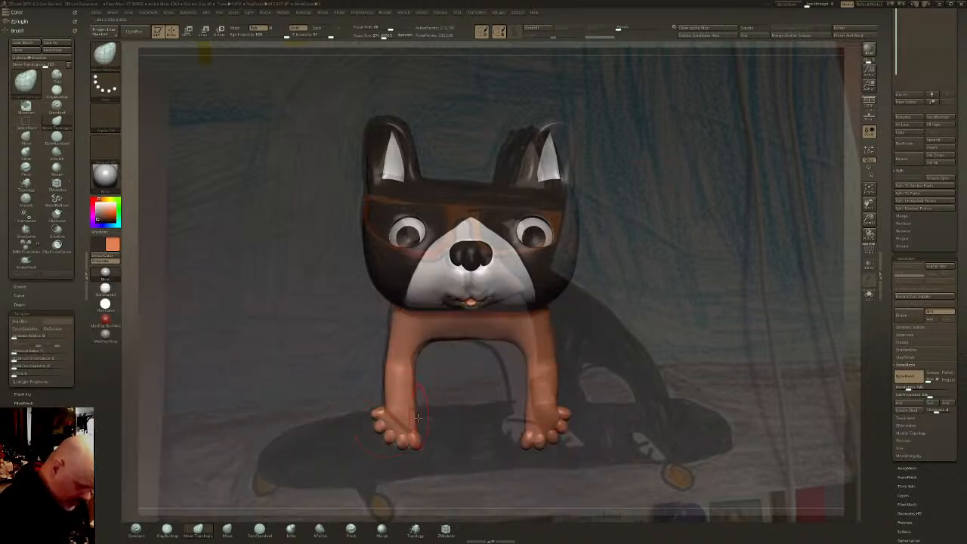
right_click_drag(419, 429, 480, 428)
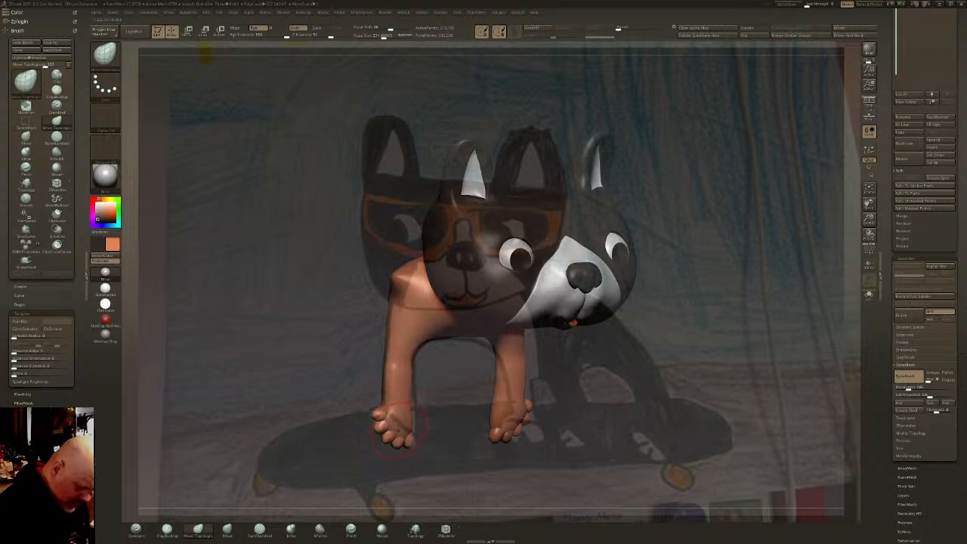
mouse_move(400, 429)
right_mouse_down()
mouse_move(404, 415)
mouse_move(358, 401)
right_mouse_up()
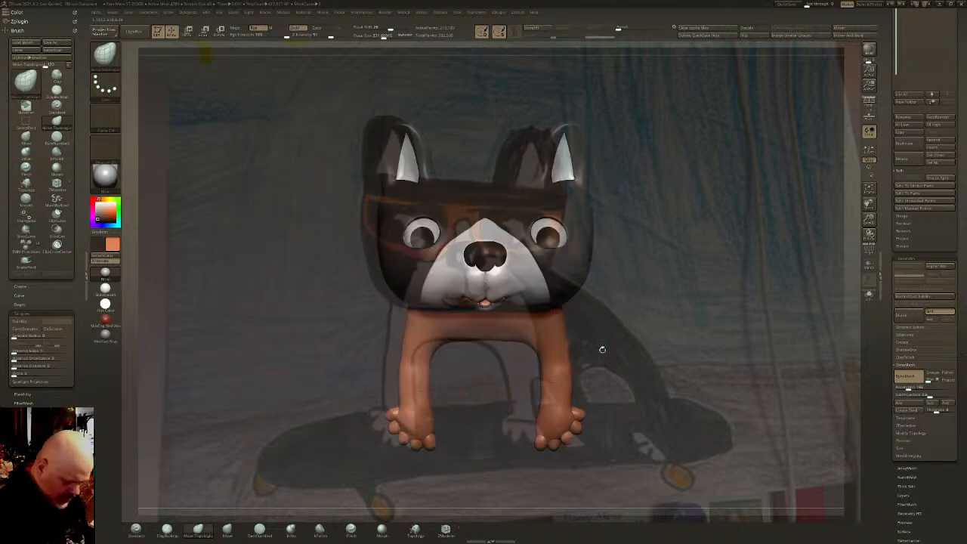
Blend the toes into the paws with a smaller Smooth brush and check the legs from the front and side
right_click_drag(427, 446, 427, 401, "ctrl")
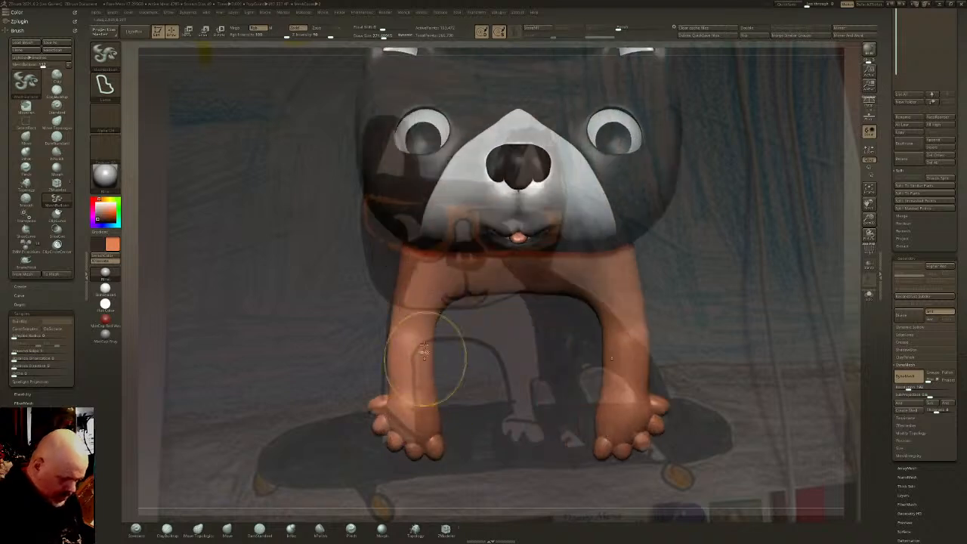
left_click_drag(382, 36, 368, 36)
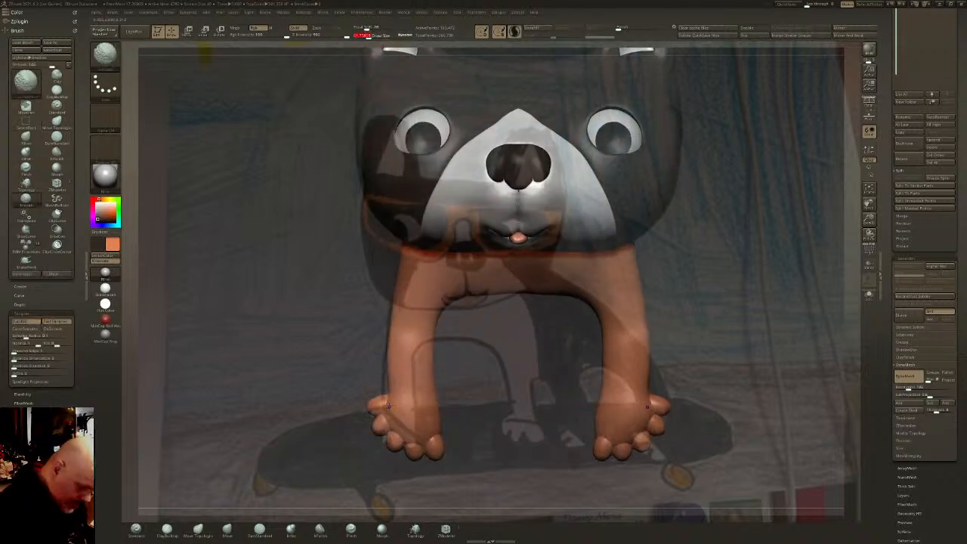
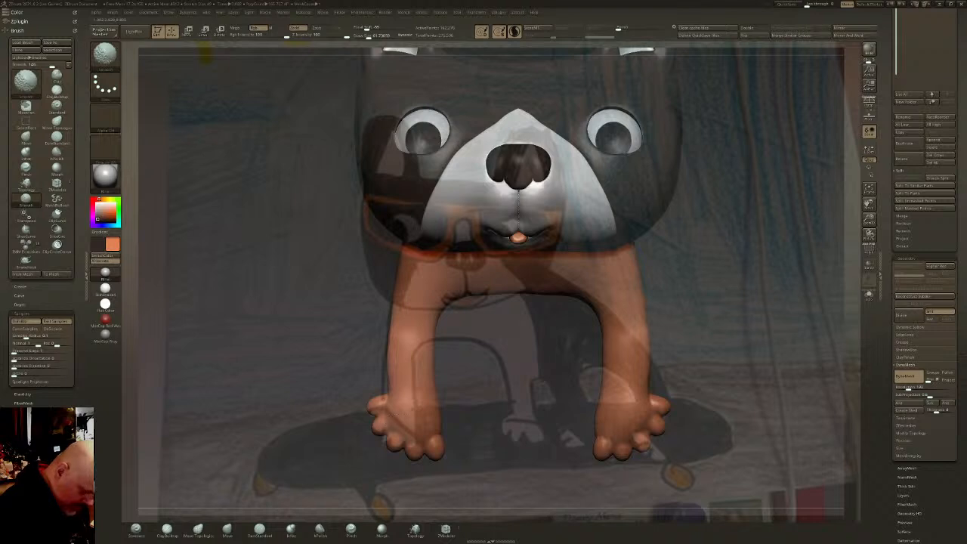
right_click_drag(425, 444, 590, 383)
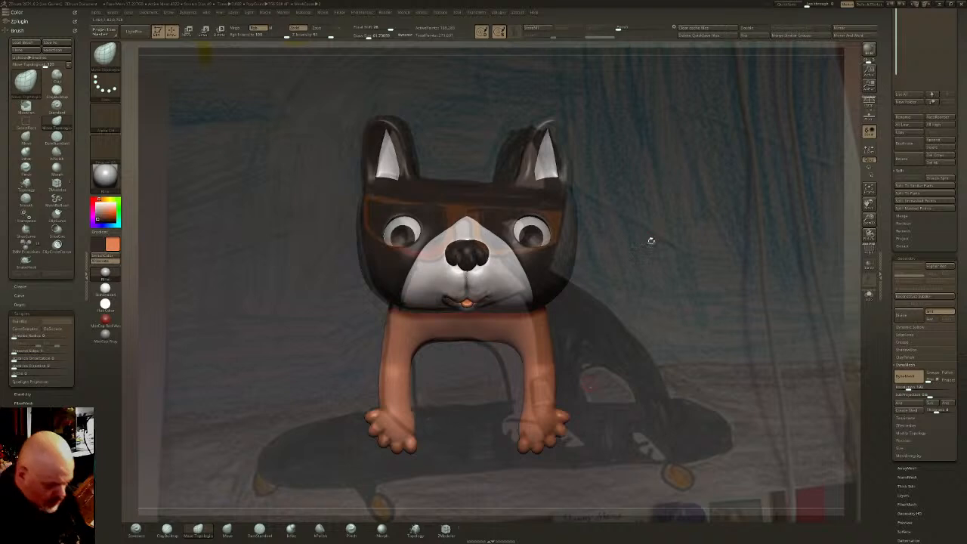
right_click_drag(683, 239, 656, 251)
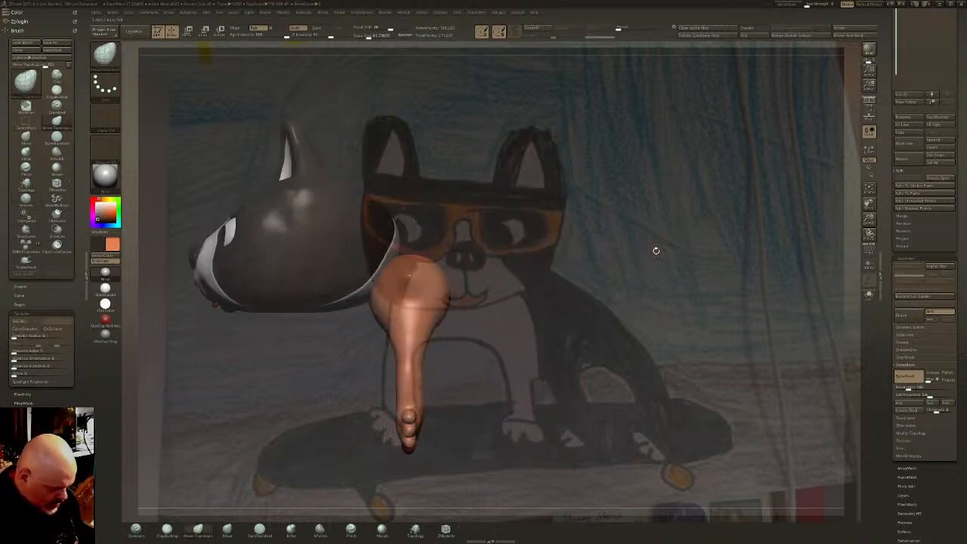
Thicken the front legs with a larger Inflate brush and hide the reference drawing
left_click(291, 528)
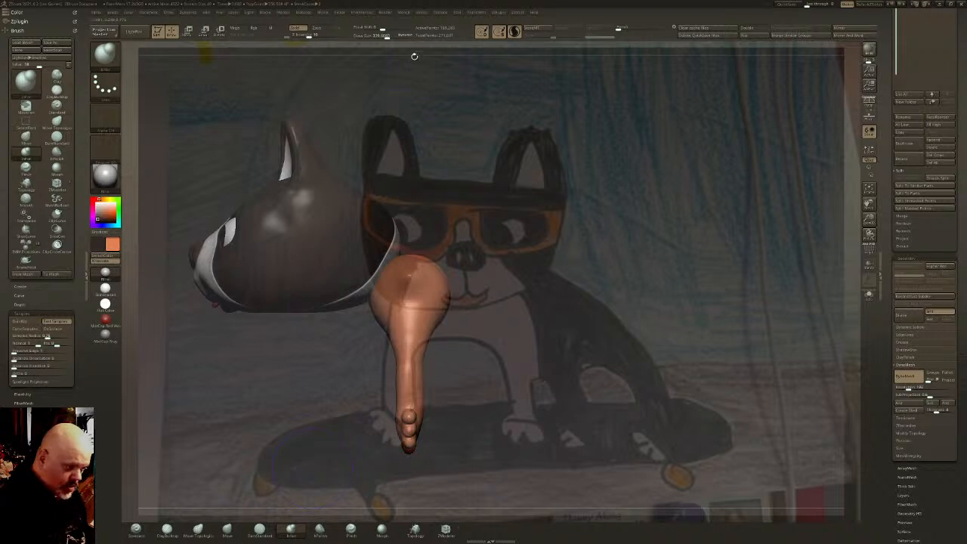
right_click_drag(501, 91, 474, 310)
mouse_move(474, 331)
left_mouse_down()
mouse_move(488, 345)
mouse_move(493, 298)
mouse_move(480, 289)
mouse_move(481, 316)
left_mouse_up()
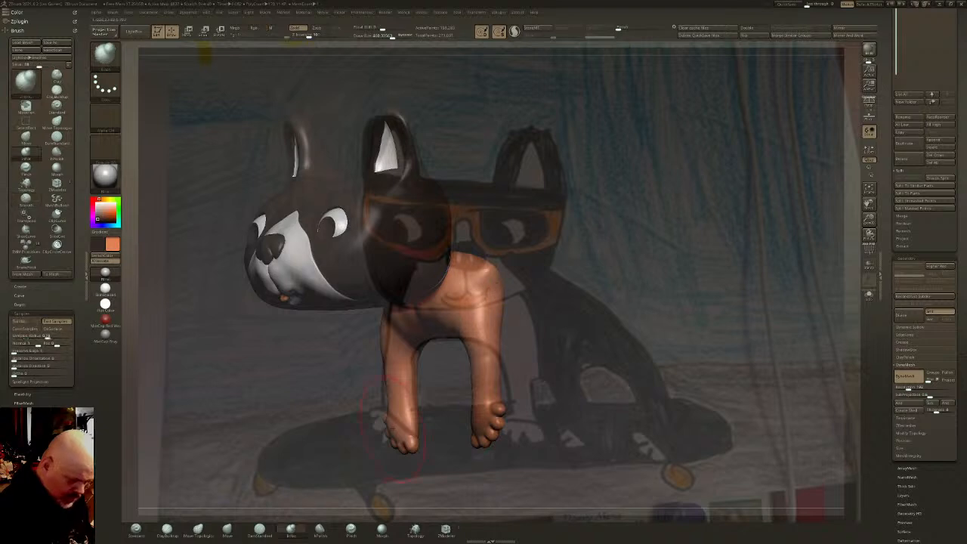
key("shift+z")
mouse_move(669, 385)
right_mouse_down()
mouse_move(638, 404)
mouse_move(597, 393)
right_mouse_up()
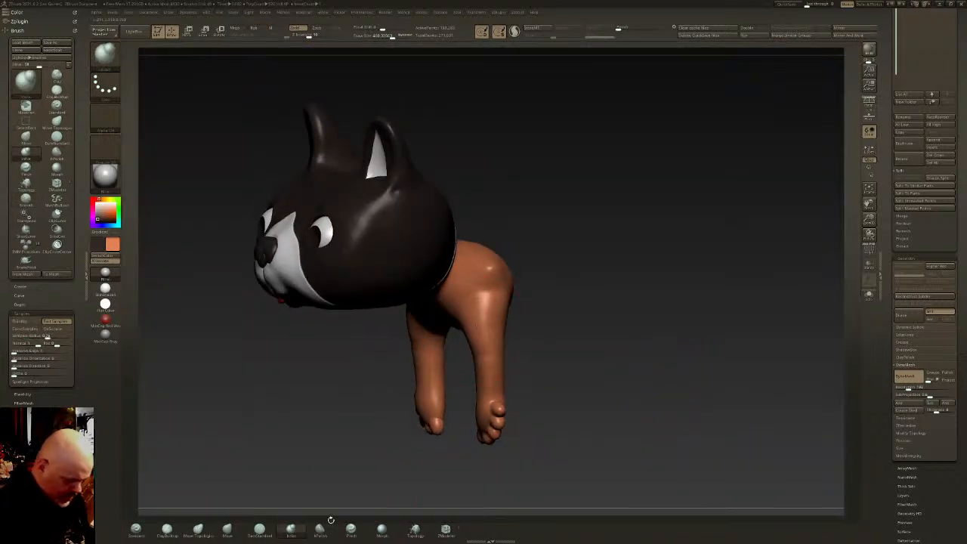
Flatten and even out the shoulders of the front legs with the hPolish brush and smoothing
left_click(320, 530)
left_click_drag(374, 36, 380, 37)
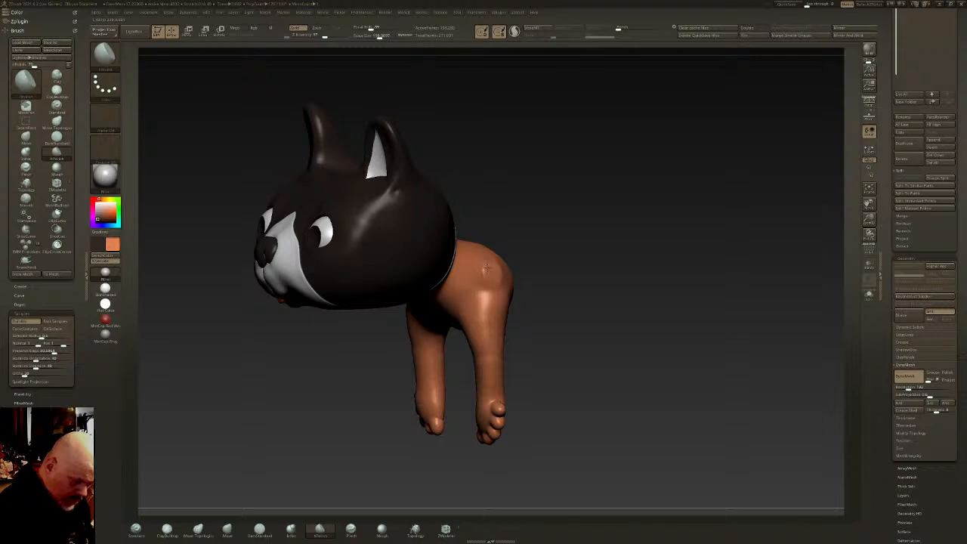
right_click_drag(485, 261, 491, 281)
left_click_drag(381, 36, 388, 36)
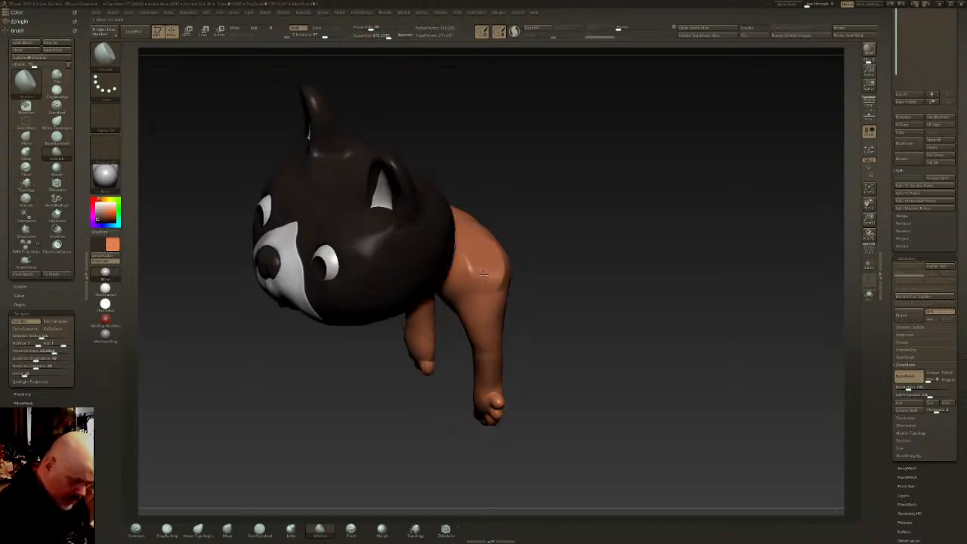
key("shift")
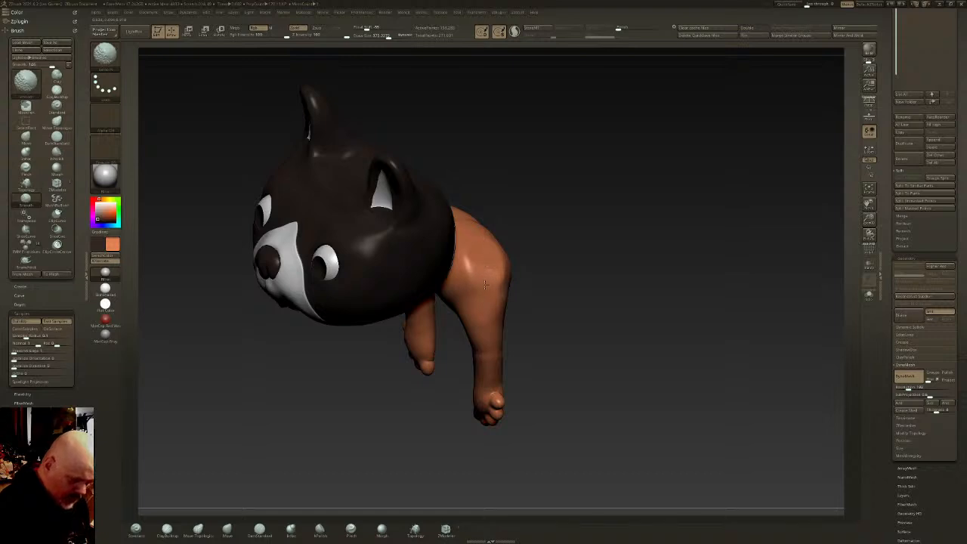
left_click_drag(546, 257, 540, 248, "ctrl")
key("shift")
right_click_drag(479, 254, 514, 300)
Clip the back of both front paws flat from the side with the ClipCurve brush
key("shift")
right_click_drag(668, 305, 651, 309, "shift")
right_click_drag(492, 341, 610, 336, "alt")
mouse_move(583, 371)
right_mouse_down()
mouse_move(620, 368)
mouse_move(605, 370)
right_mouse_up()
key("ctrl+shift")
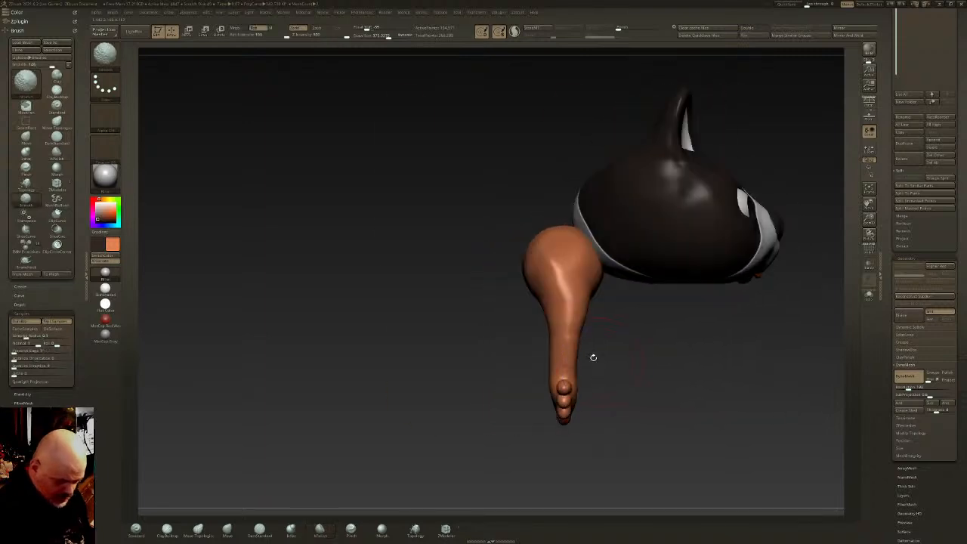
left_click(106, 54, "ctrl+shift")
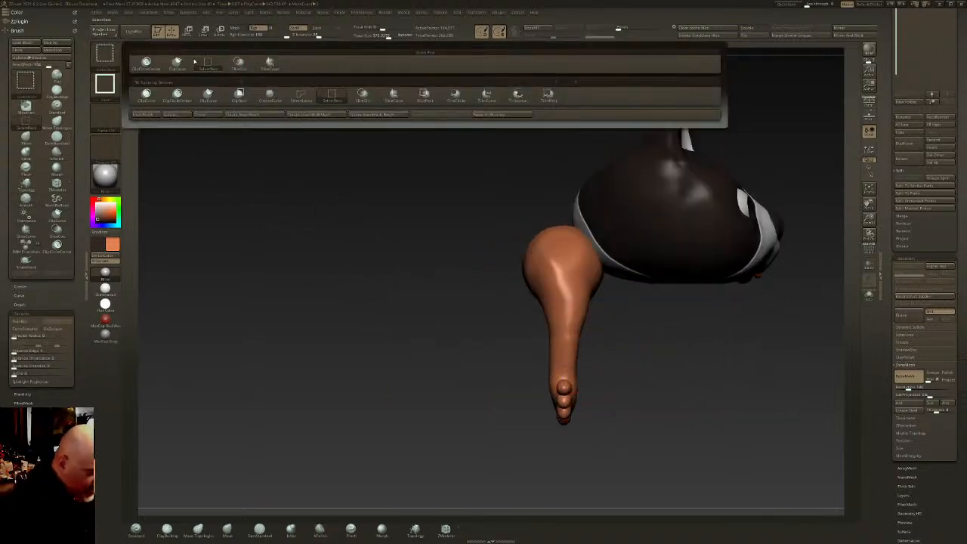
left_click(178, 60)
mouse_move(554, 436)
left_mouse_down("ctrl+shift")
mouse_move(551, 324)
mouse_move(515, 286)
mouse_move(389, 82)
left_mouse_up("ctrl+shift")
Polish and smooth the clipped edges along the backs of the legs and paws with a smaller brush
left_click_drag(388, 36, 381, 36)
key("shift")
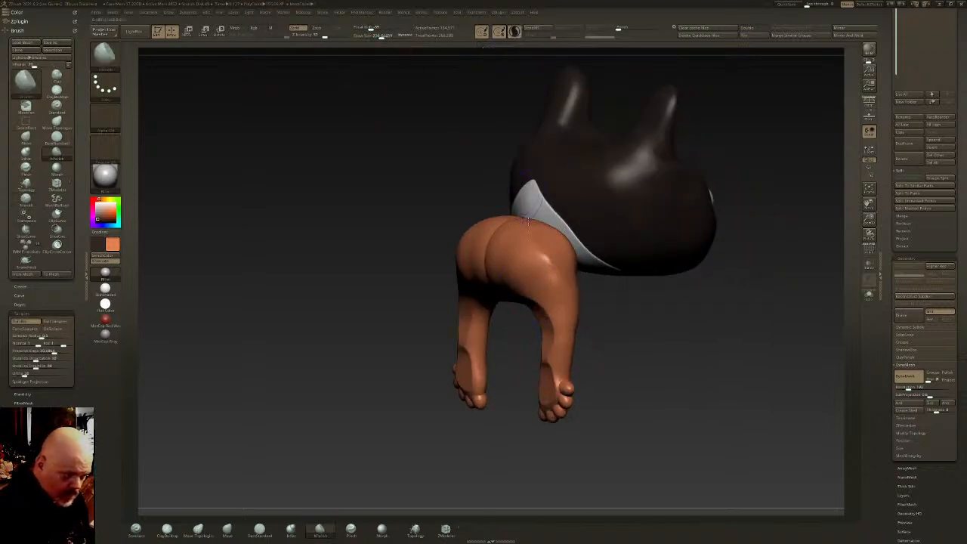
mouse_move(545, 339)
left_mouse_down("shift")
mouse_move(547, 377)
mouse_move(544, 369)
left_mouse_up("shift")
left_click_drag(382, 36, 378, 36)
left_click_drag(544, 376, 548, 401, "shift")
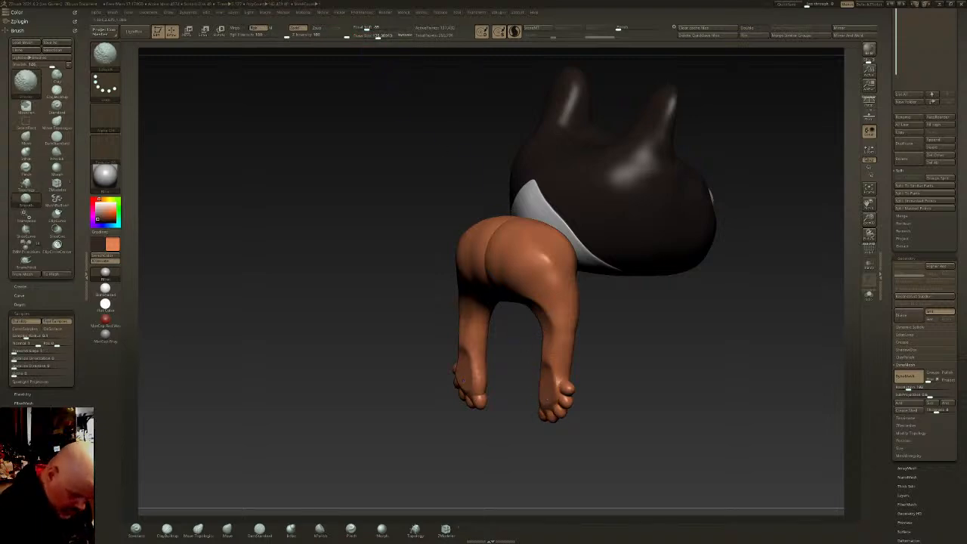
right_click_drag(528, 304, 568, 324, "shift")
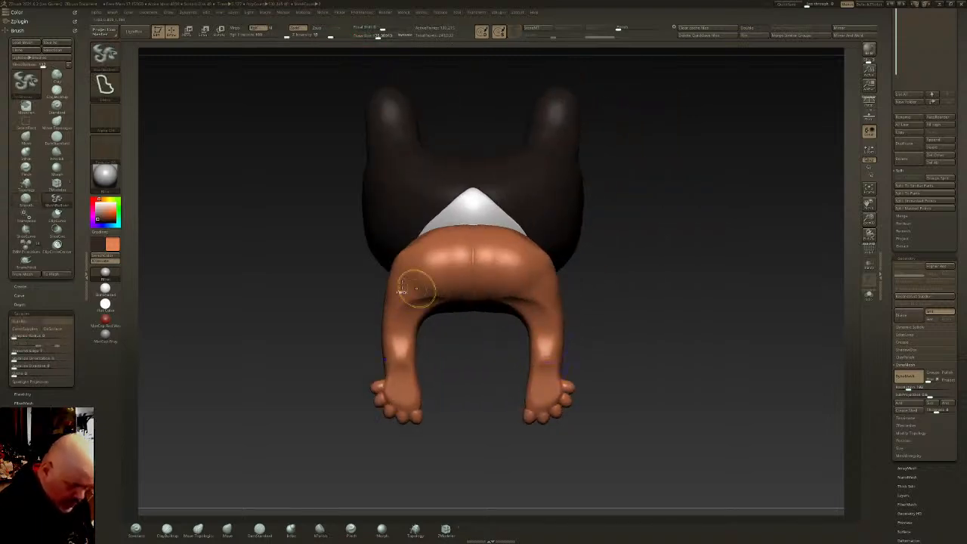
Mask a rounded main pad on each paw sole with the MaskPen brush and make it a separate polygroup
left_click(112, 62, "ctrl")
left_click(144, 66, "ctrl")
left_click_drag(378, 36, 370, 36)
right_click_drag(456, 310, 458, 403, "ctrl")
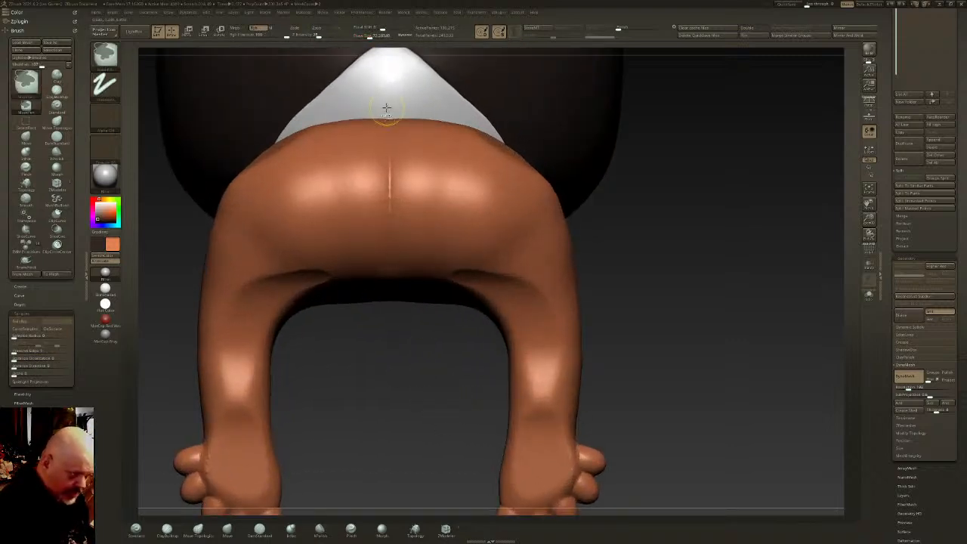
right_click_drag(327, 297, 422, 181, "alt")
left_click_drag(370, 37, 367, 37)
mouse_move(319, 326)
left_mouse_down("ctrl")
mouse_move(312, 339)
mouse_move(355, 367)
mouse_move(313, 325)
mouse_move(342, 347)
left_mouse_up("ctrl")
key("ctrl+w")
left_click(365, 345, "ctrl+shift")
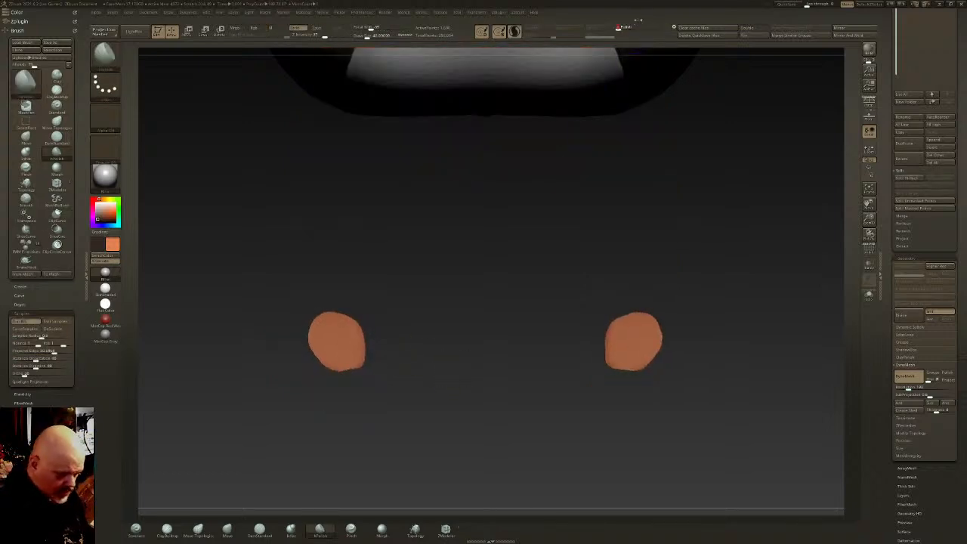
left_click(453, 330, "ctrl+shift")
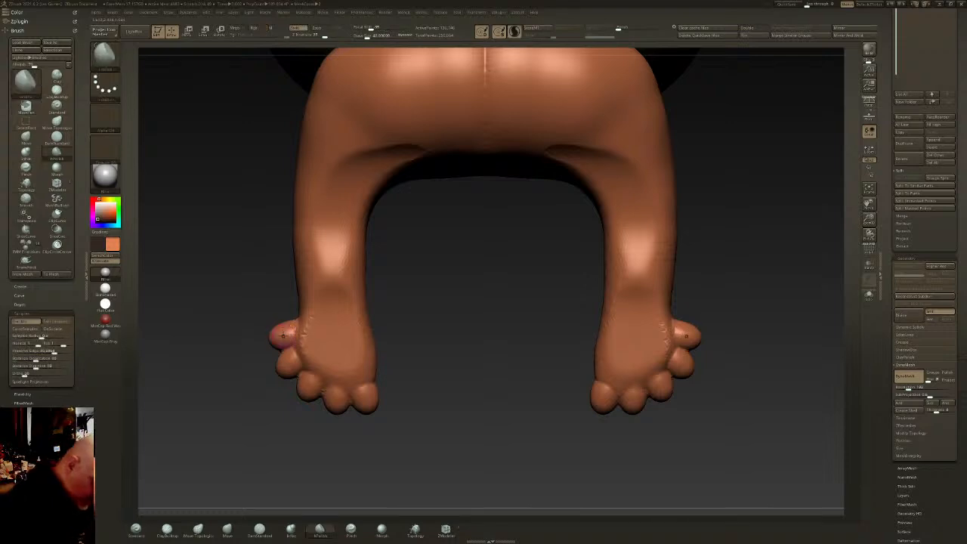
Mask a small pad on every toe, group the pads, isolate them and polish their outlines
mouse_move(285, 332)
left_mouse_down("ctrl")
mouse_move(291, 364)
mouse_move(339, 398)
mouse_move(432, 402)
mouse_move(447, 412)
left_mouse_up("ctrl")
key("ctrl+w")
left_click(366, 402, "ctrl+shift")
left_click_drag(620, 28, 633, 26)
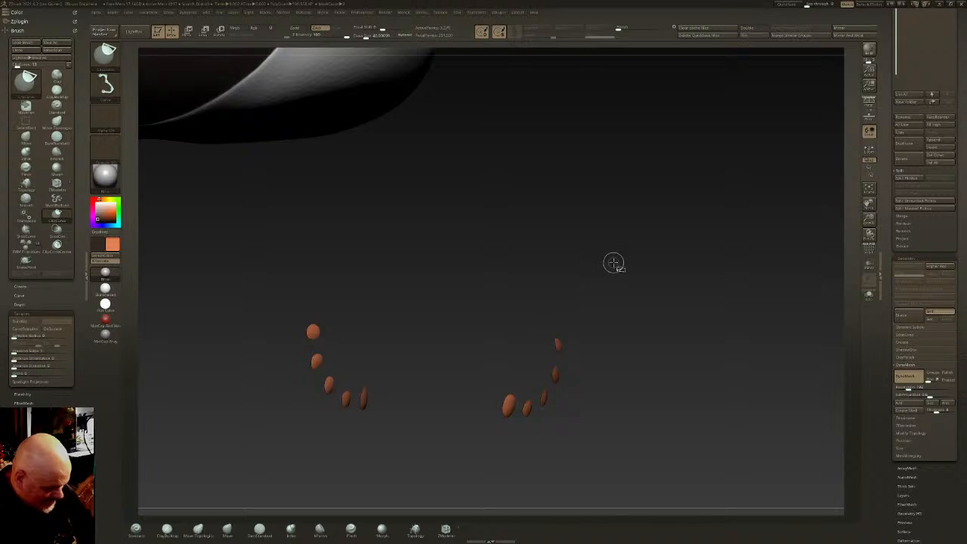
Switch to the SelectRect brush, isolate the main pads together with the toe pads, and polish their outlines
left_click(613, 264, "ctrl+shift")
left_click(357, 354, "ctrl+shift")
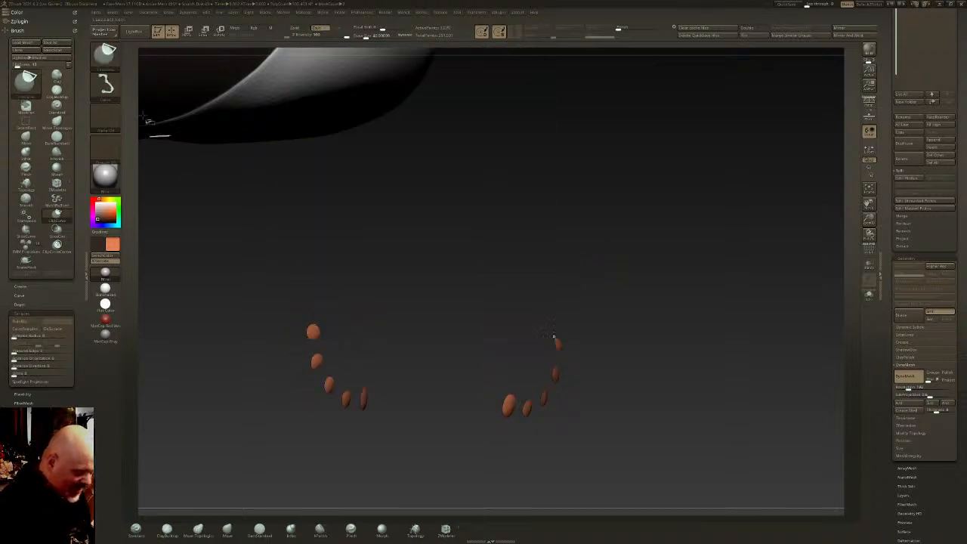
left_click(105, 54, "ctrl+shift")
left_click(212, 67, "ctrl+shift")
left_click_drag(445, 340, 396, 357, "ctrl+shift")
left_click(352, 340, "ctrl+shift")
left_click_drag(637, 292, 624, 303, "ctrl+shift")
mouse_move(618, 259)
left_mouse_down("shift")
mouse_move(592, 264)
mouse_move(602, 271)
left_mouse_up("shift")
key("ctrl+shift")
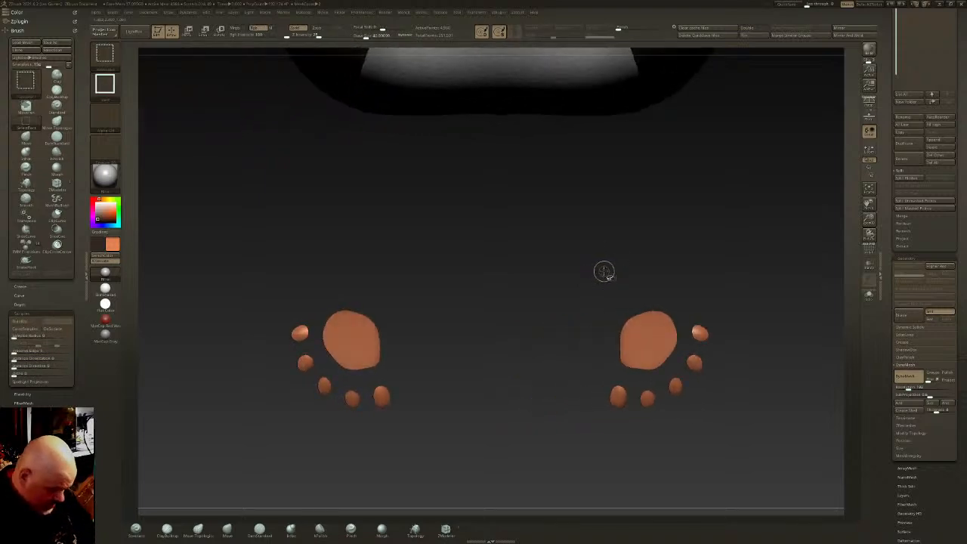
key("ctrl")
left_click_drag(619, 29, 637, 28)
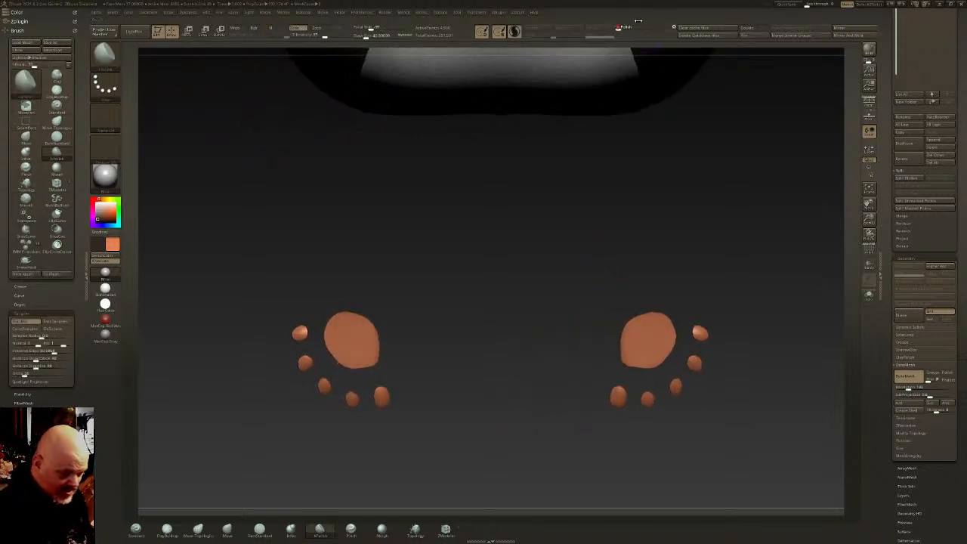
Show the whole legs again with everything masked except the main and toe pads
left_click(546, 338, "ctrl")
left_click(536, 335, "ctrl+shift")
mouse_move(501, 342)
right_mouse_down("ctrl")
mouse_move(504, 352)
mouse_move(516, 347)
right_mouse_up("ctrl")
left_click(364, 343, "ctrl+shift")
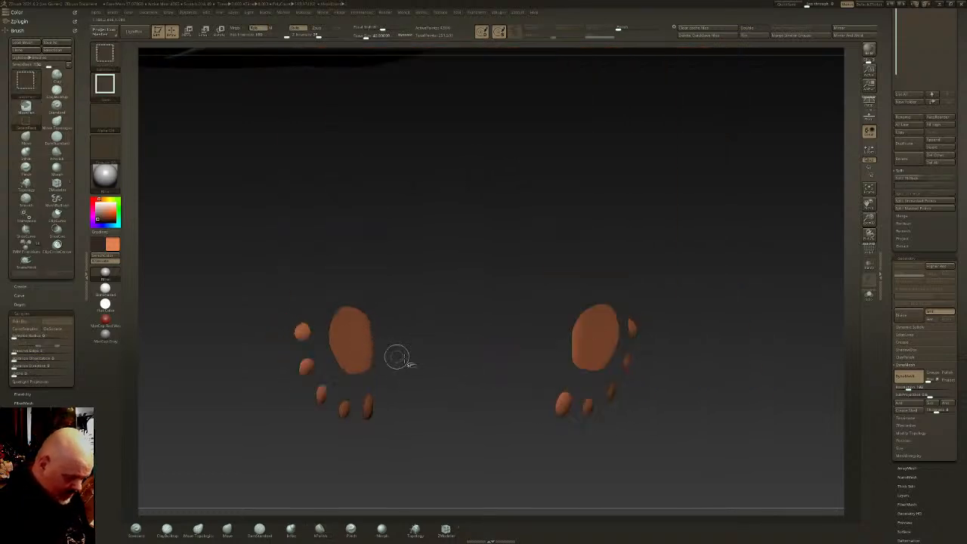
left_click(459, 377, "ctrl")
left_click(459, 376, "ctrl+shift")
left_click(456, 372, "ctrl")
Move the unmasked pads outward with the gizmo so they stand raised from the paws
key("w")
left_click(356, 341, "alt")
right_click_drag(399, 355, 345, 337)
left_click_drag(316, 337, 322, 335)
key("q")
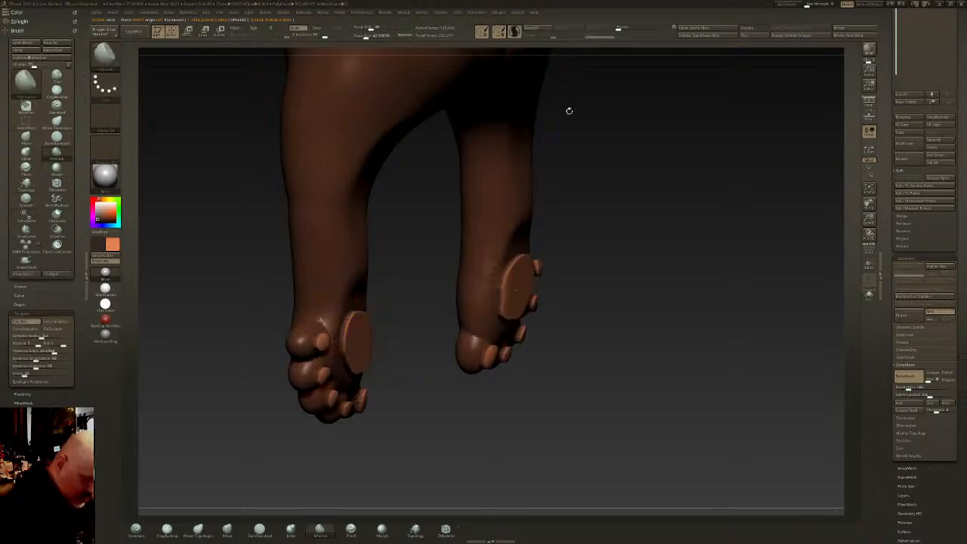
Round off the edges of the raised paw pads with polishing and a slightly larger Smooth brush
left_click_drag(621, 28, 633, 27)
left_click_drag(366, 35, 370, 36)
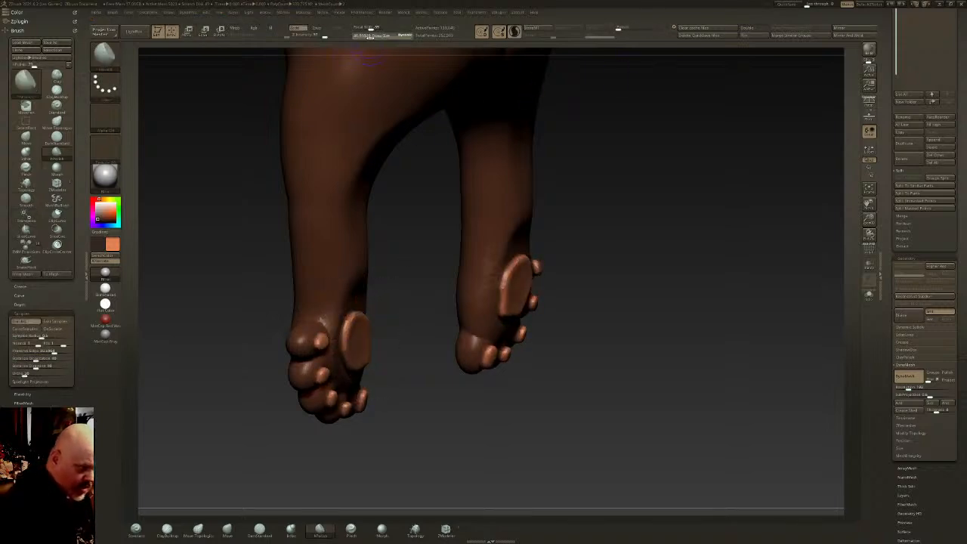
left_click_drag(400, 227, 412, 250, "ctrl")
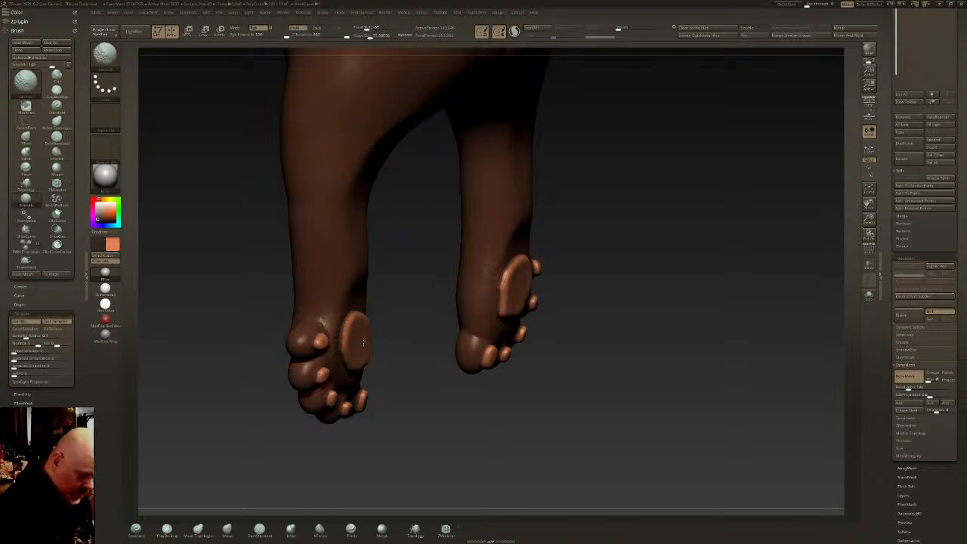
left_click_drag(398, 386, 338, 369)
Protect the pads by inverting the mask, smooth the paw surface around them, and clear the mask
right_click_drag(305, 337, 372, 331)
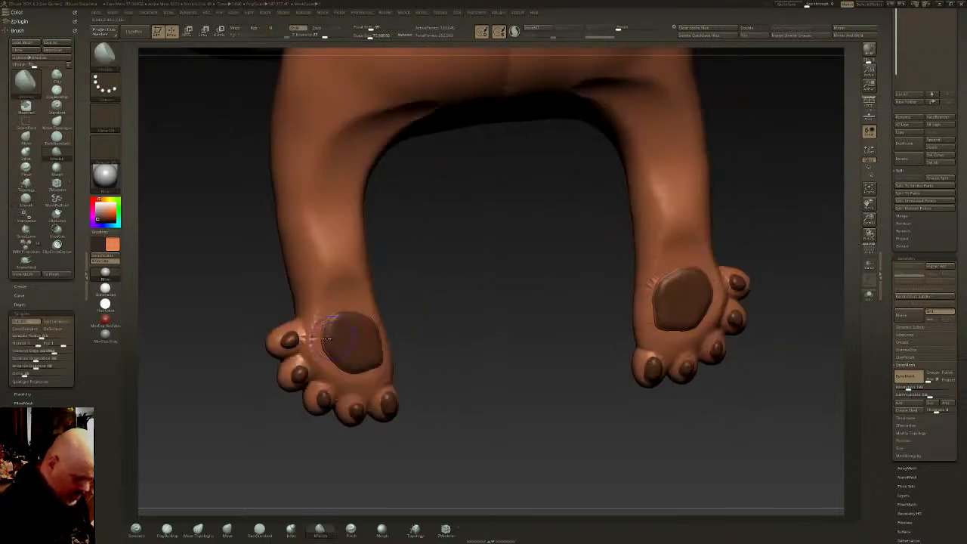
key("ctrl+i")
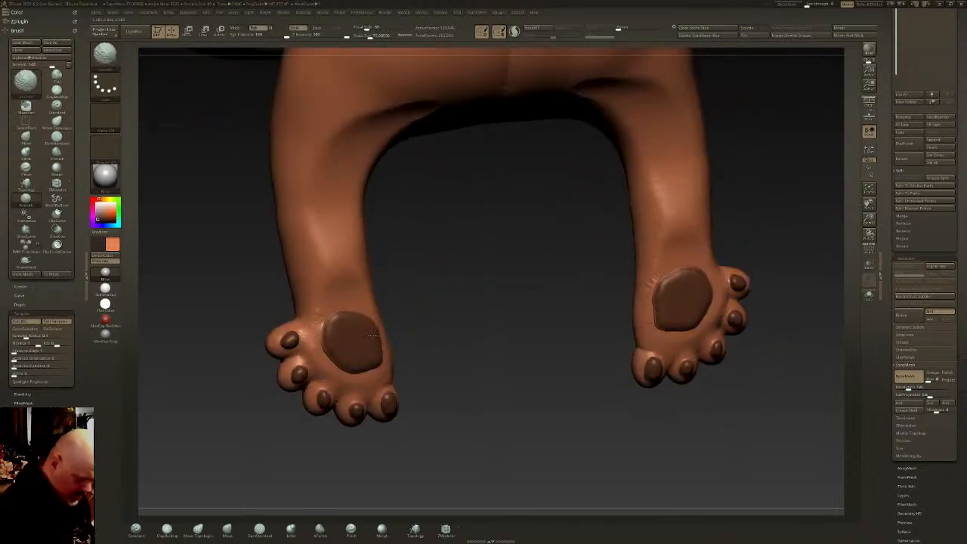
left_click_drag(430, 337, 409, 362)
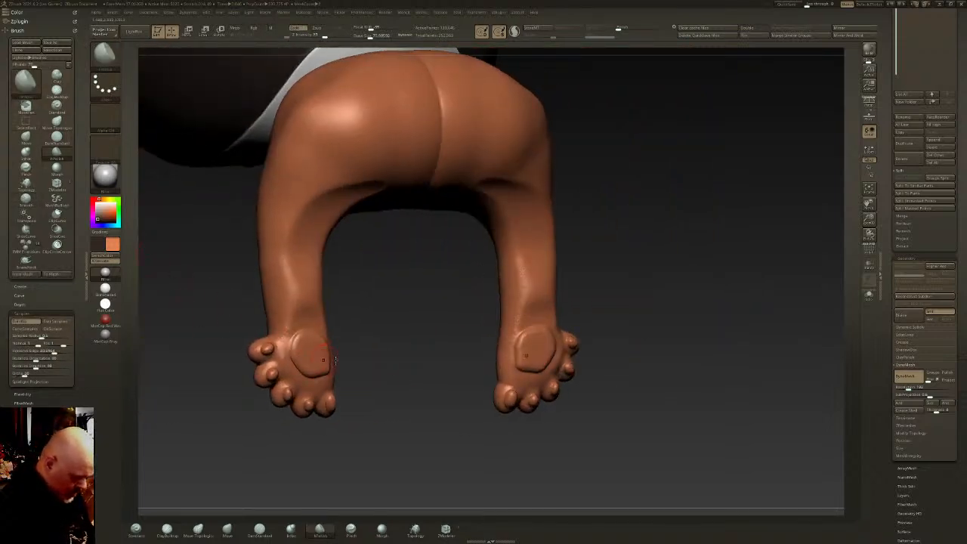
Set the main colour to white (255, 255, 255) and fill the front legs with it
left_click(495, 361, "ctrl")
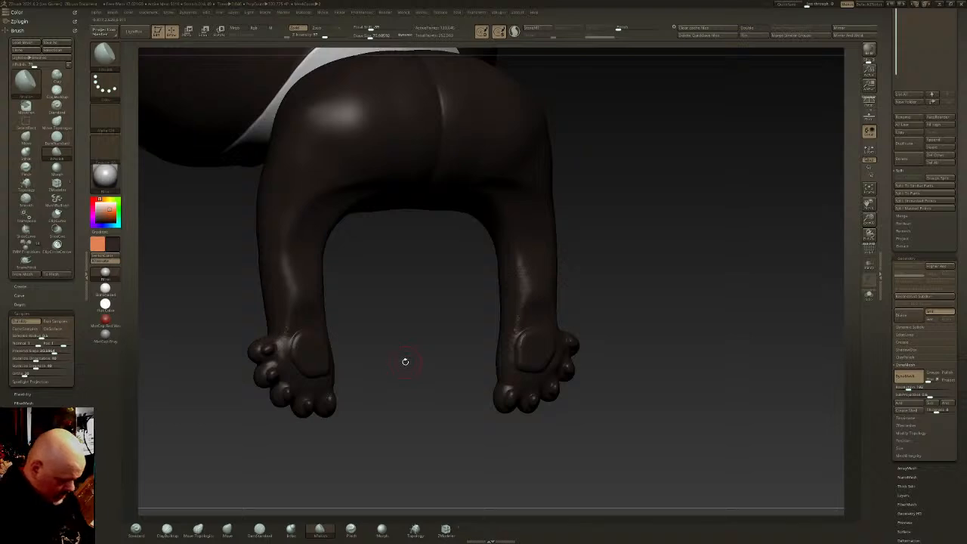
mouse_move(356, 300)
left_mouse_down()
mouse_move(500, 295)
mouse_move(308, 305)
left_mouse_up()
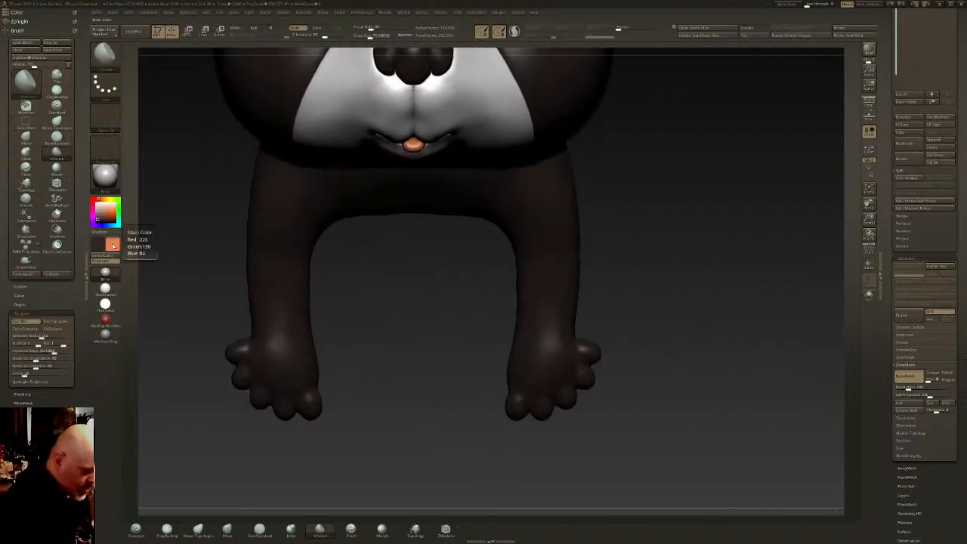
left_click(114, 245)
left_click(57, 187)
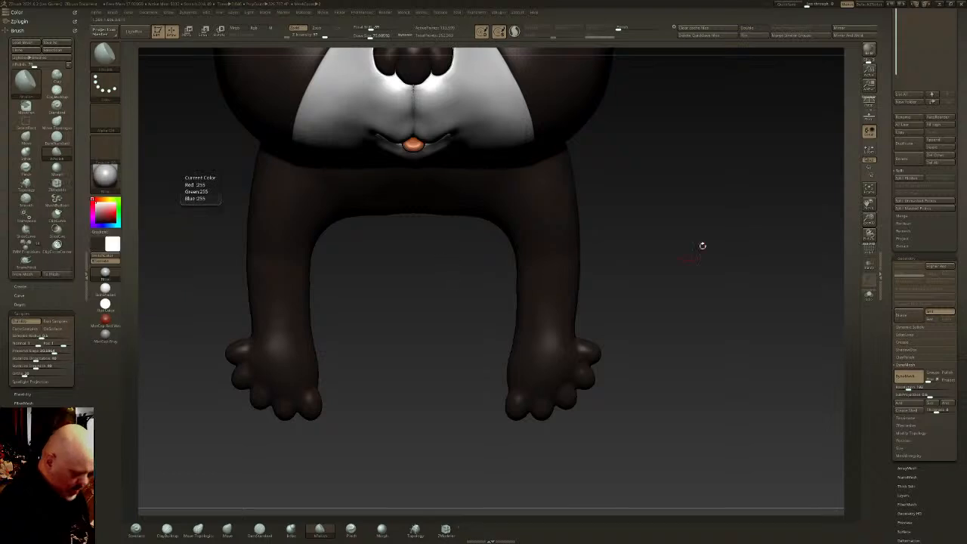
left_click(702, 261, "ctrl")
left_click_drag(702, 261, 721, 287)
left_click(719, 297, "ctrl+shift")
left_click_drag(700, 345, 778, 335)
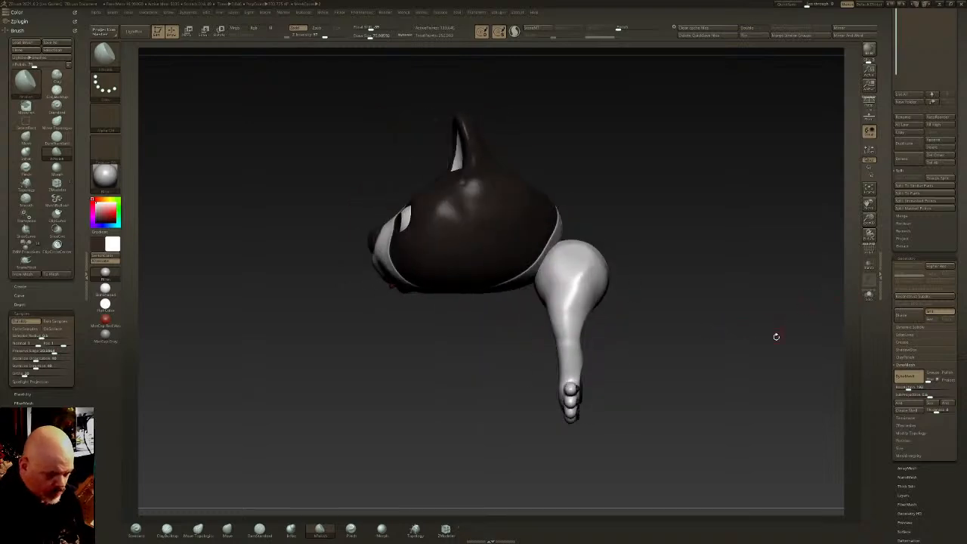
Bring back the reference drawing and reposition it behind the side view of the dog
left_click(869, 296)
left_click(868, 295)
key("shift+z")
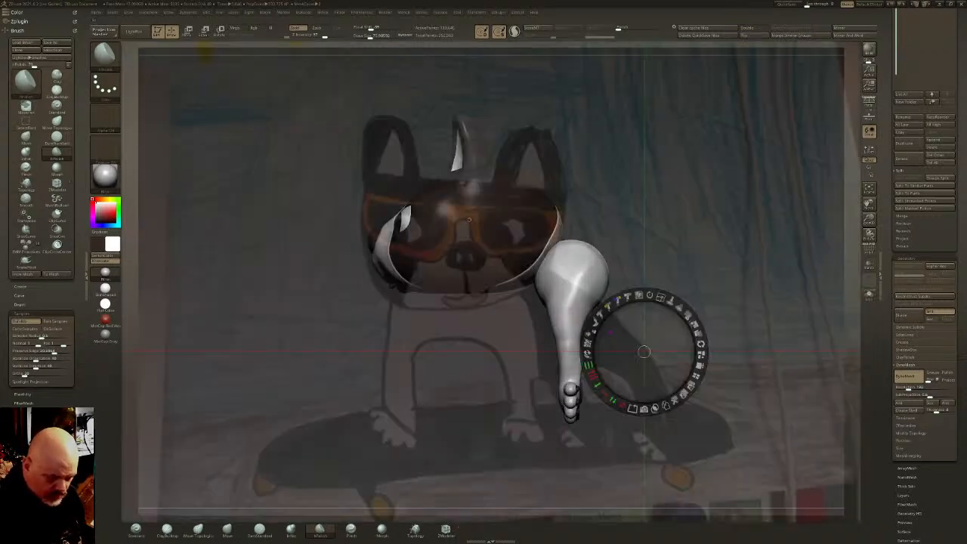
mouse_move(643, 351)
left_mouse_down()
mouse_move(652, 279)
mouse_move(626, 285)
mouse_move(702, 281)
mouse_move(610, 297)
left_mouse_up()
key("z")
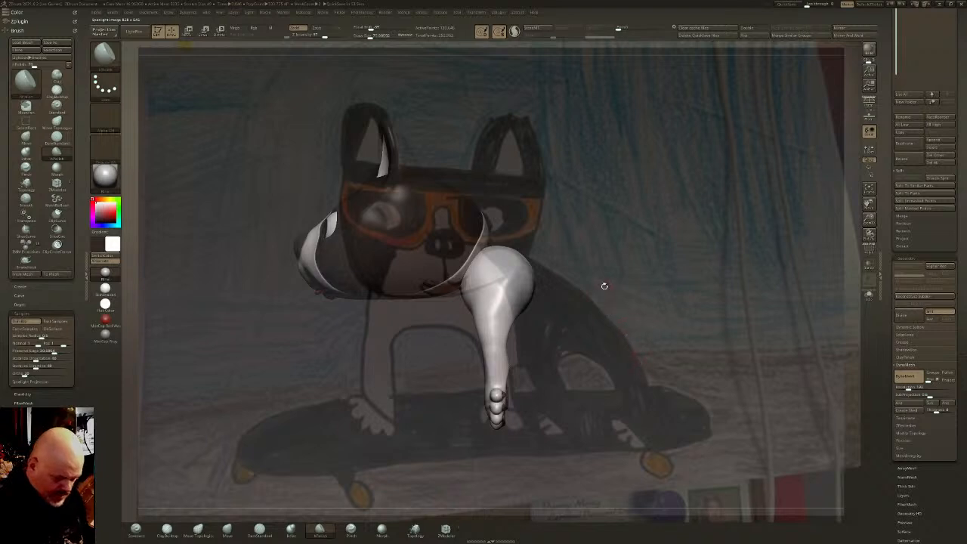
Outline the dog's rear body over the reference drawing and add it as a mesh behind the front legs
key("b")
key("s")
key("h")
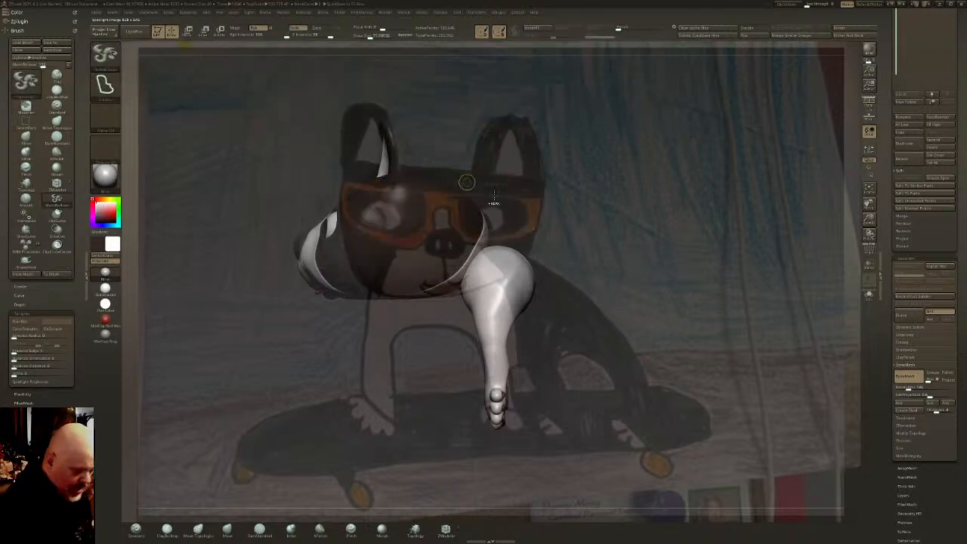
mouse_move(491, 240)
left_mouse_down("shift")
mouse_move(627, 329)
mouse_move(639, 355)
mouse_move(544, 367)
mouse_move(492, 249)
mouse_move(487, 325)
mouse_move(471, 240)
left_mouse_up("shift")
left_click(658, 287, "ctrl+shift")
mouse_move(658, 287)
left_mouse_down()
mouse_move(715, 317)
mouse_move(660, 331)
mouse_move(675, 343)
mouse_move(650, 344)
mouse_move(587, 318)
left_mouse_up()
Polish the front and underside of the new body mesh with a larger hPolish brush
key("b")
key("h")
key("p")
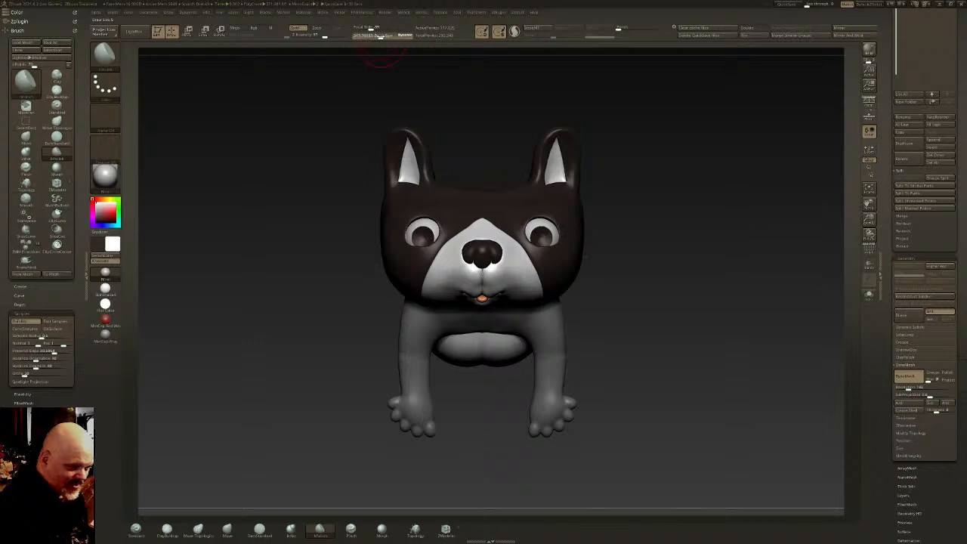
mouse_move(382, 57)
left_mouse_down()
mouse_move(517, 351)
mouse_move(453, 374)
mouse_move(506, 378)
mouse_move(476, 362)
mouse_move(487, 355)
left_mouse_up()
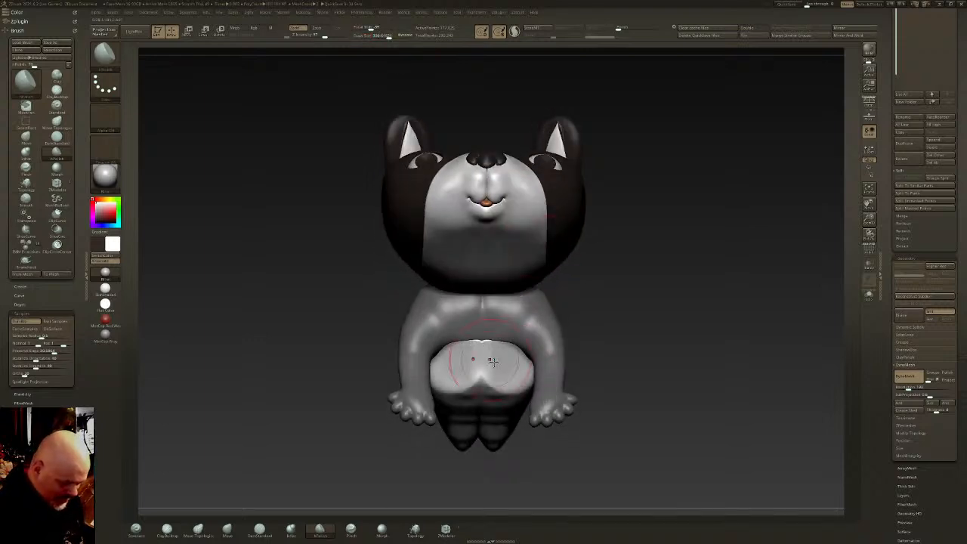
left_click_drag(303, 317, 260, 505)
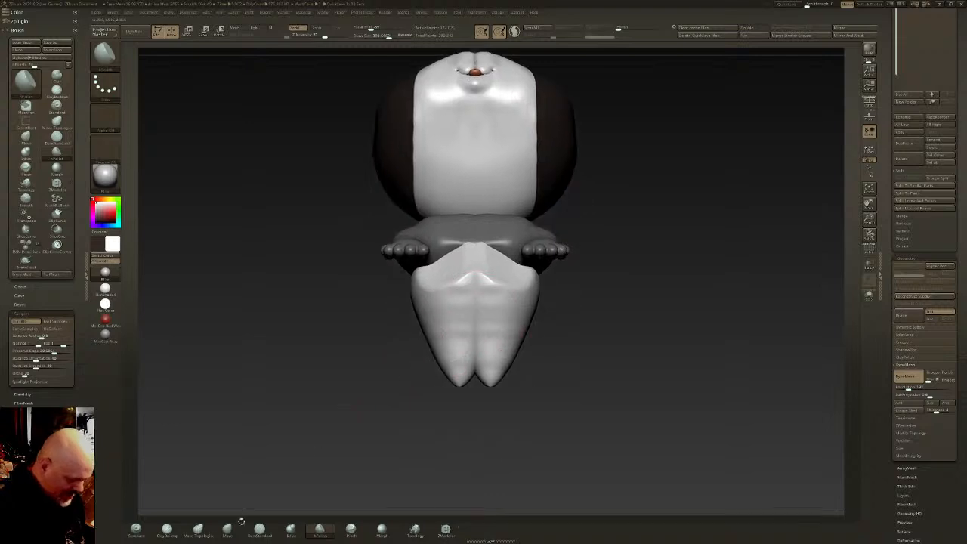
Pull the two rear tips of the body together with Move Topological and inflate them into one rounded end
key("b")
key("m")
key("t")
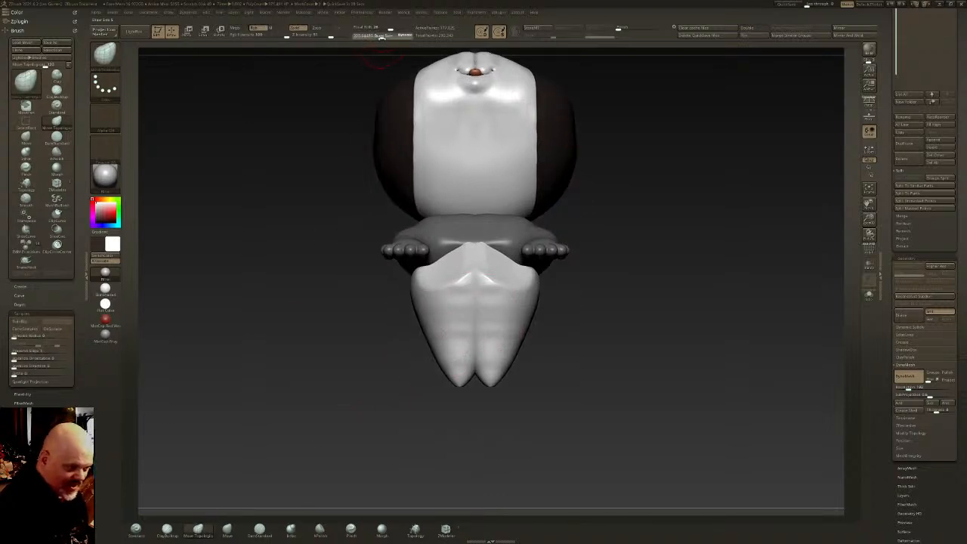
mouse_move(492, 368)
left_mouse_down()
mouse_move(478, 387)
mouse_move(474, 370)
mouse_move(484, 375)
left_mouse_up()
key("b")
key("i")
key("n")
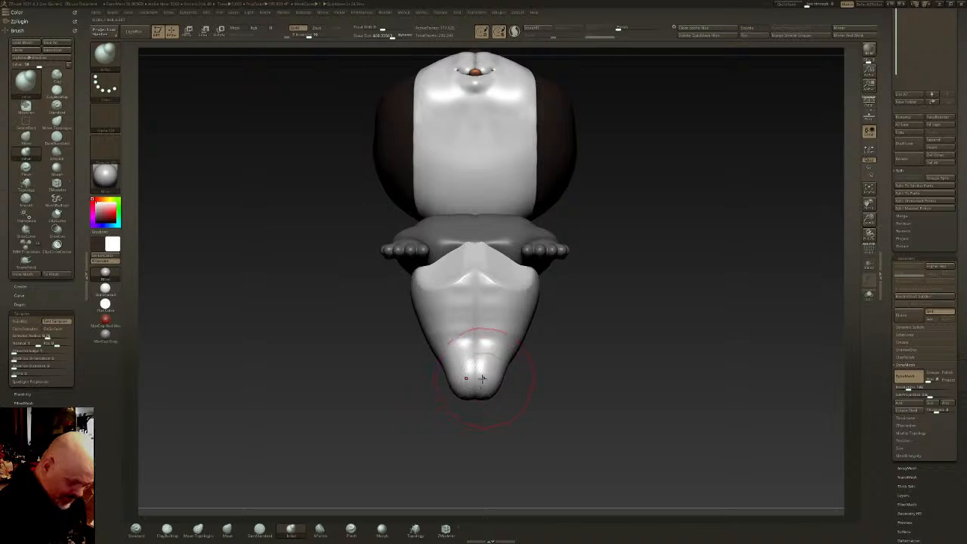
left_click_drag(555, 302, 594, 204)
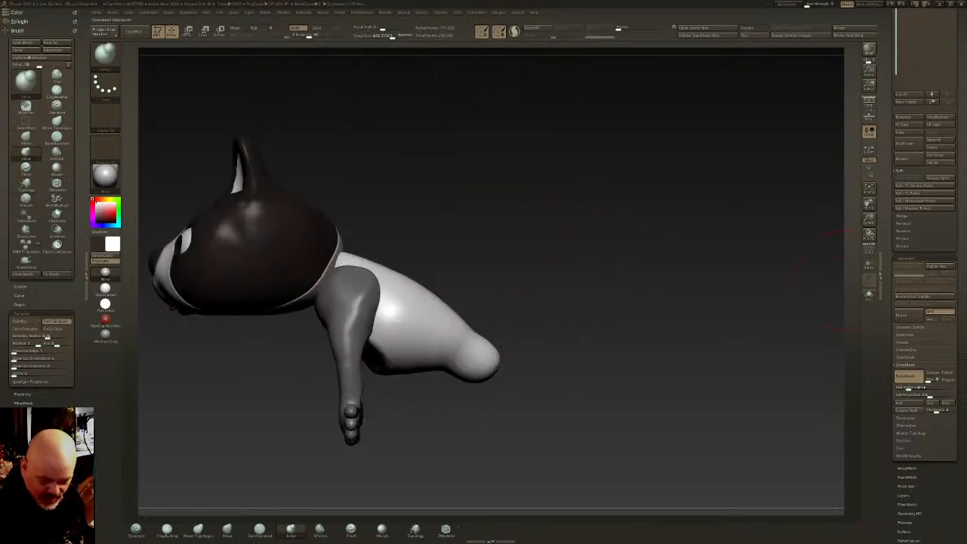
Remesh the body at a higher DynaMesh resolution and merge it with the front legs
left_click_drag(908, 388, 916, 388)
left_click_drag(631, 329, 549, 305, "ctrl")
left_click_drag(417, 281, 631, 276, "ctrl")
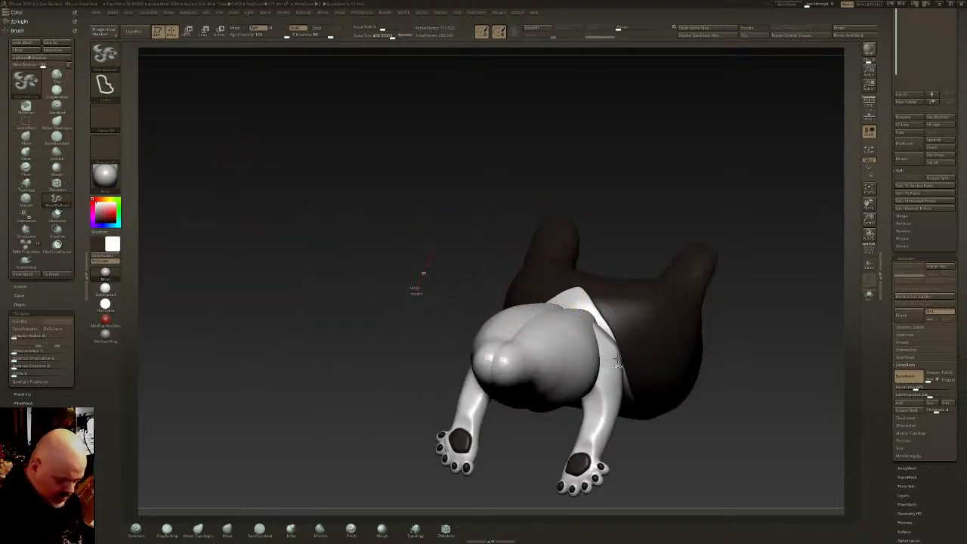
right_click_drag(565, 350, 610, 367)
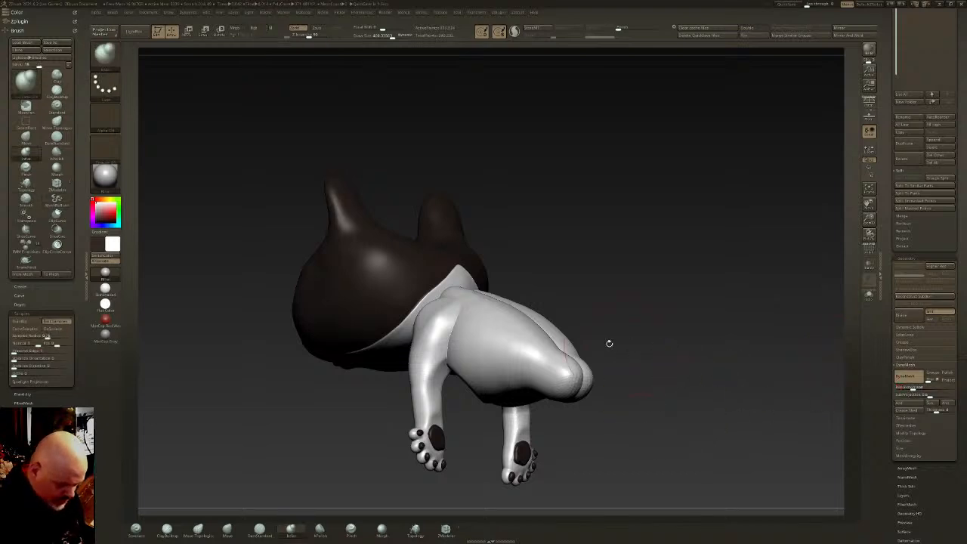
right_click_drag(535, 320, 415, 83)
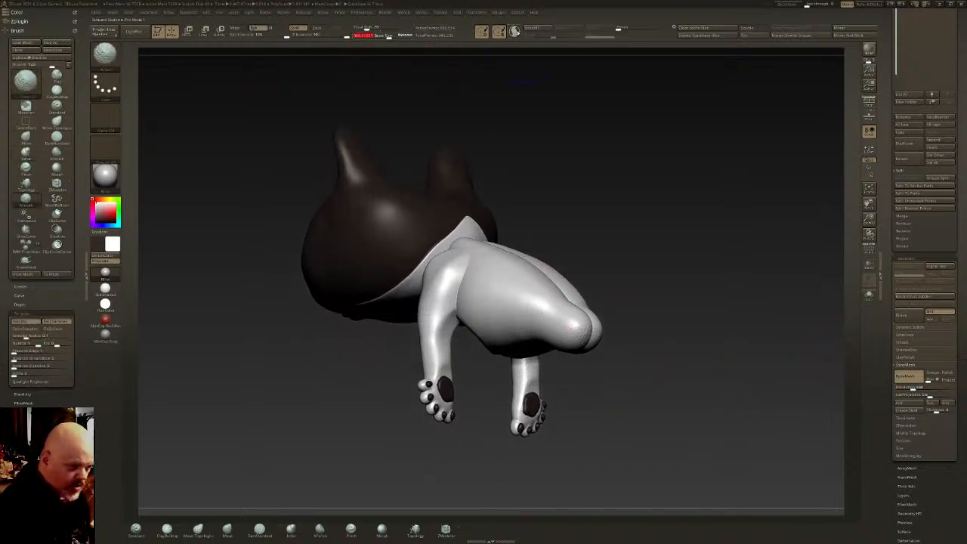
With Sculptris Pro on, inflate and smooth the seam where the front legs meet the body's back and flanks
right_click_drag(438, 166, 492, 254)
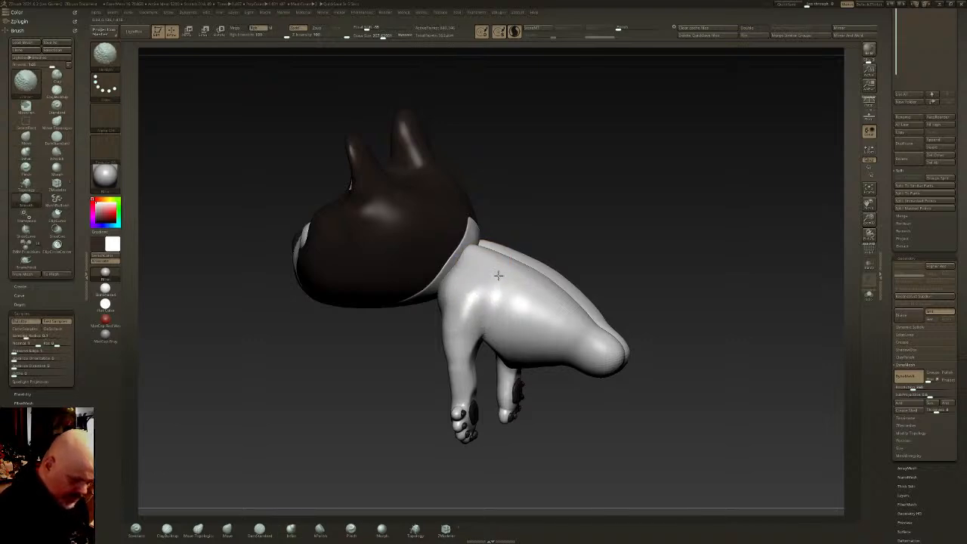
left_click_drag(573, 309, 610, 340, "shift")
left_click(382, 37)
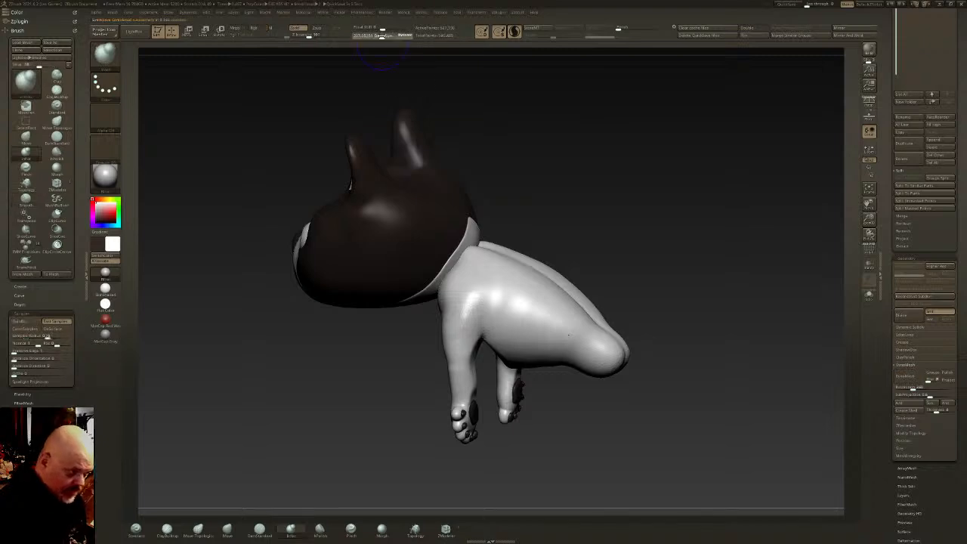
left_click_drag(502, 166, 596, 305)
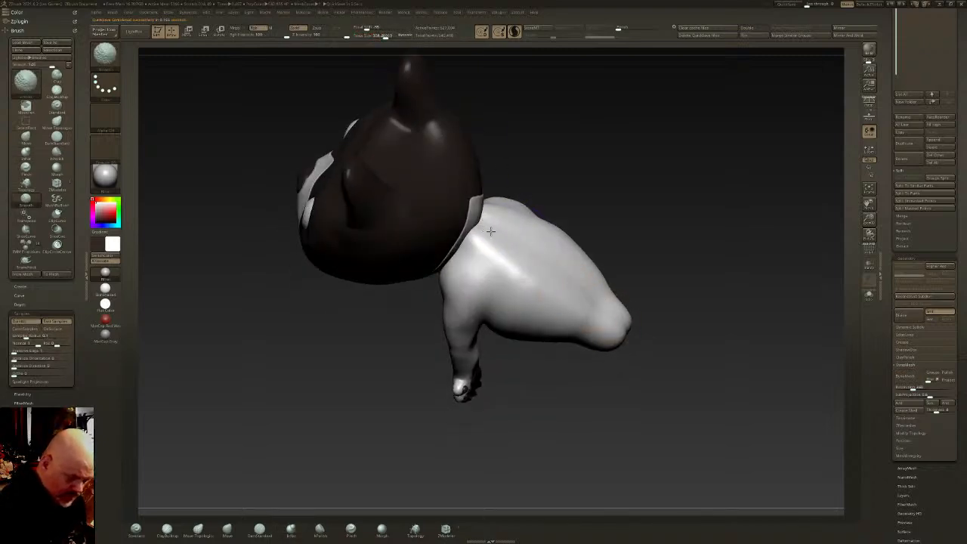
left_click_drag(617, 299, 547, 302)
left_click_drag(605, 357, 621, 362, "shift")
Smooth the chest and belly between the front legs on the body's underside
left_click_drag(650, 362, 592, 256)
left_click_drag(573, 388, 505, 430, "shift")
mouse_move(546, 401)
right_mouse_down()
mouse_move(554, 401)
mouse_move(549, 412)
right_mouse_up()
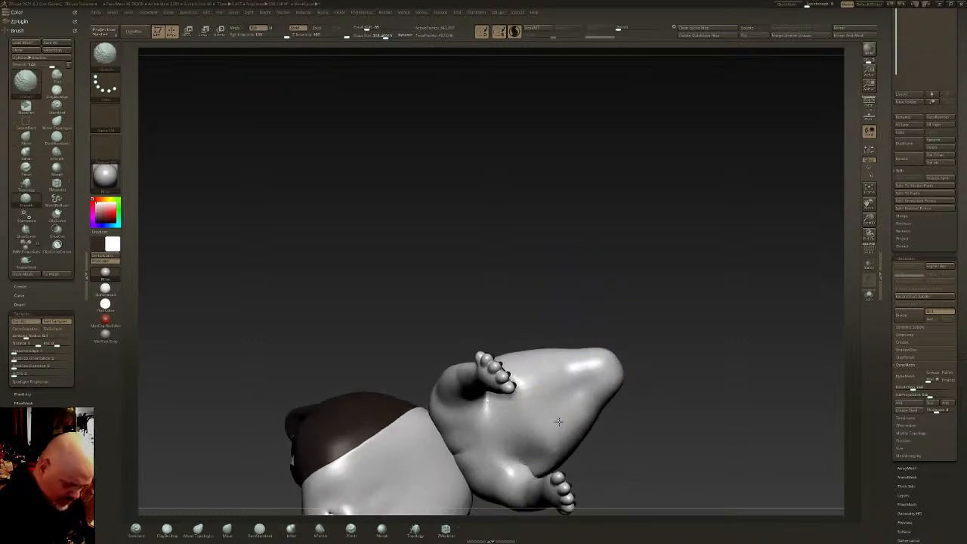
mouse_move(591, 381)
right_mouse_down()
mouse_move(532, 304)
mouse_move(630, 335)
mouse_move(654, 330)
mouse_move(647, 239)
mouse_move(655, 240)
right_mouse_up()
mouse_move(588, 391)
right_mouse_down("alt")
mouse_move(556, 302)
mouse_move(597, 241)
right_mouse_up("alt")
Narrow the sides of the belly behind the front legs with Move Topological and smooth the underside
left_click(199, 530)
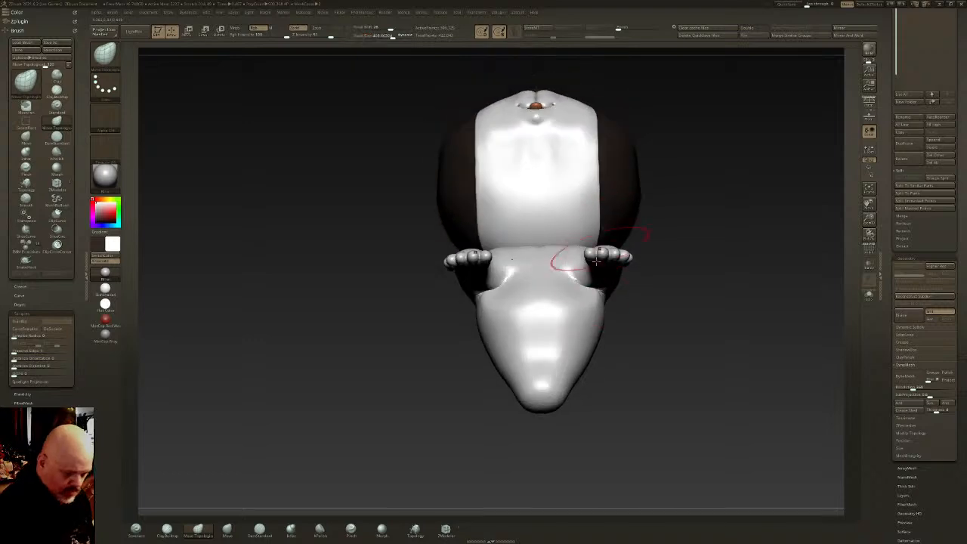
mouse_move(601, 310)
left_mouse_down()
mouse_move(575, 325)
mouse_move(582, 360)
mouse_move(591, 335)
mouse_move(510, 162)
left_mouse_up()
left_click_drag(391, 34, 374, 35)
key("shift")
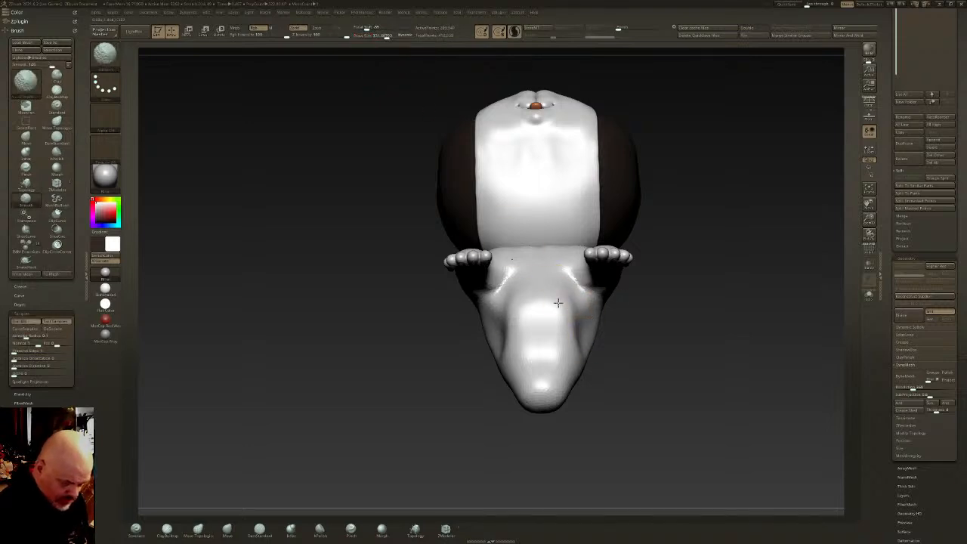
left_click_drag(523, 291, 510, 350, "shift")
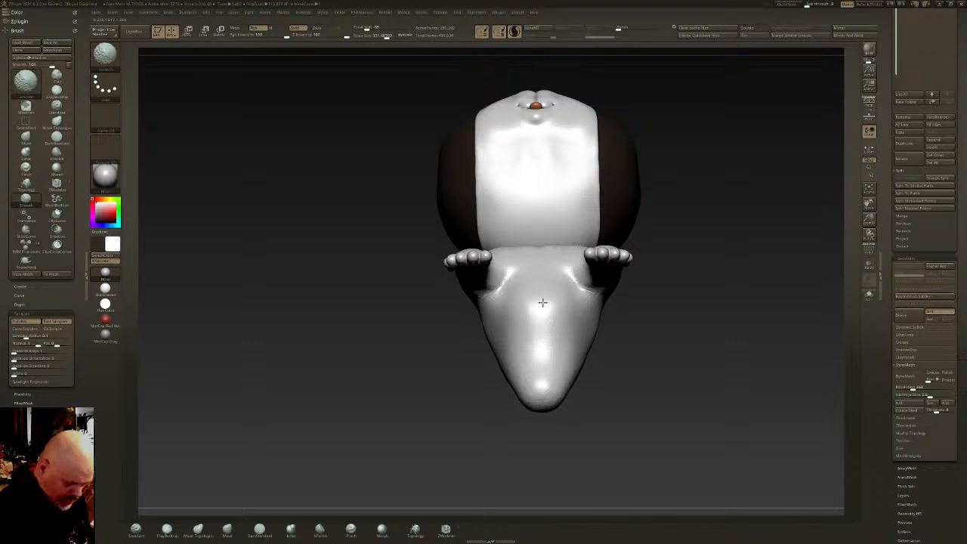
Build up the dog's back and hips with ClayBuildup and smooth the rear into a fuller shape
right_click_drag(546, 314, 603, 321)
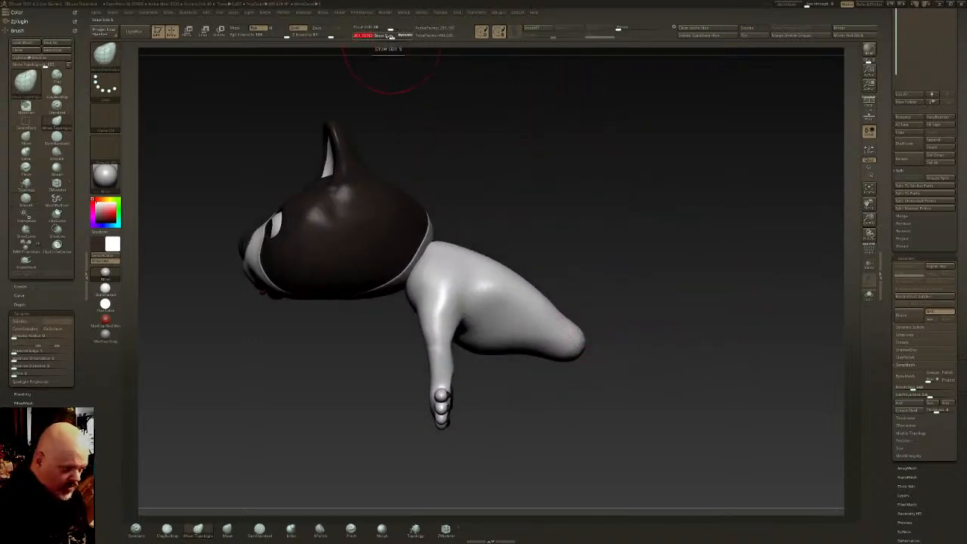
mouse_move(416, 65)
right_mouse_down()
mouse_move(568, 289)
mouse_move(540, 283)
right_mouse_up()
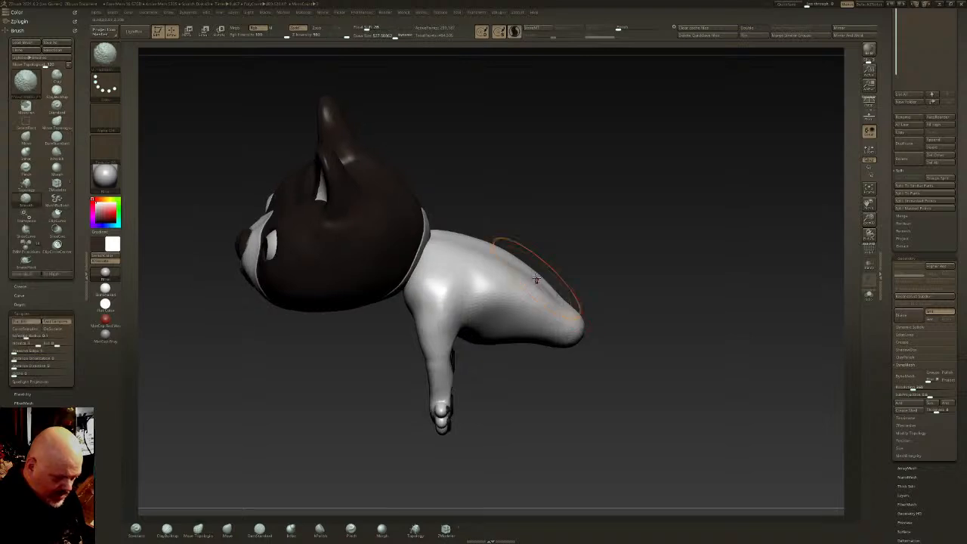
left_click(170, 531)
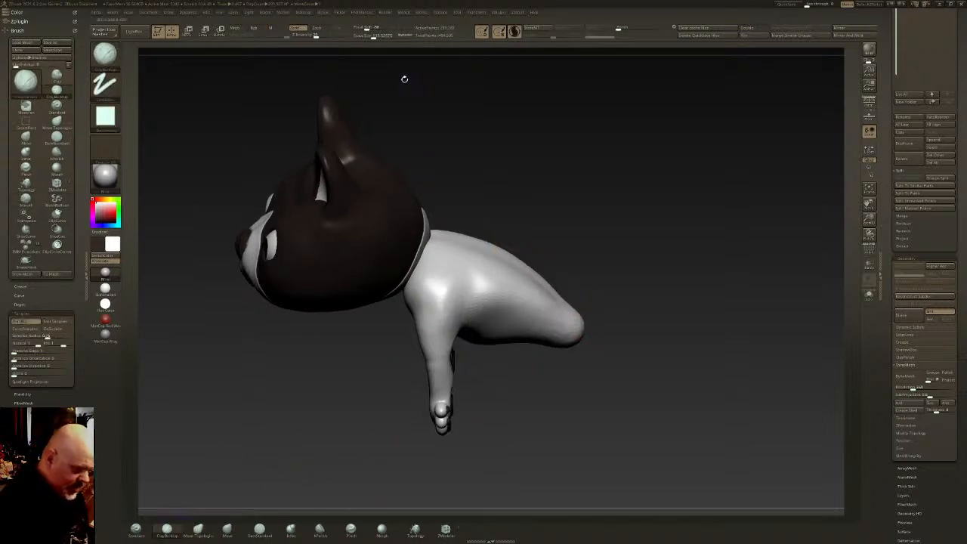
right_click_drag(386, 51, 459, 217)
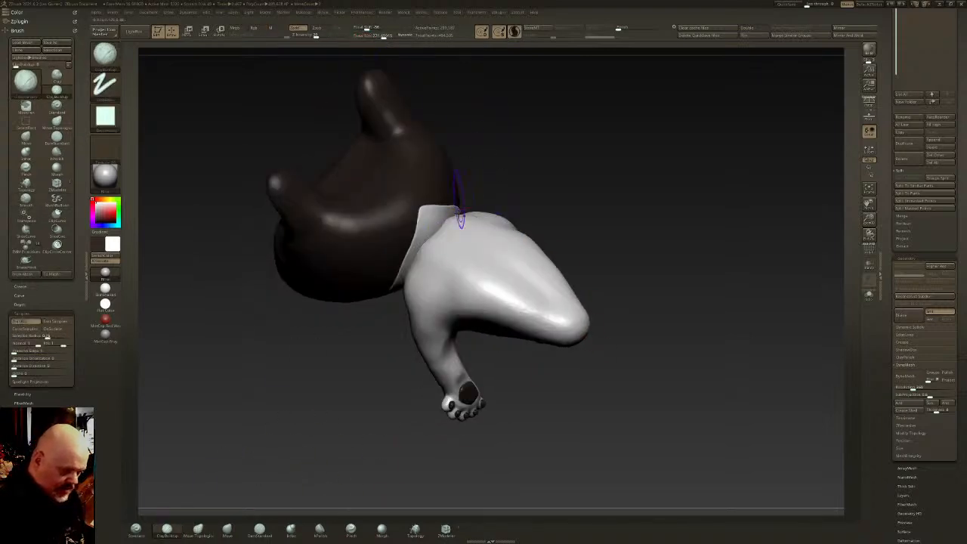
mouse_move(475, 226)
left_mouse_down()
mouse_move(479, 249)
mouse_move(574, 311)
mouse_move(465, 245)
mouse_move(445, 261)
mouse_move(545, 320)
mouse_move(529, 299)
mouse_move(442, 254)
left_mouse_up()
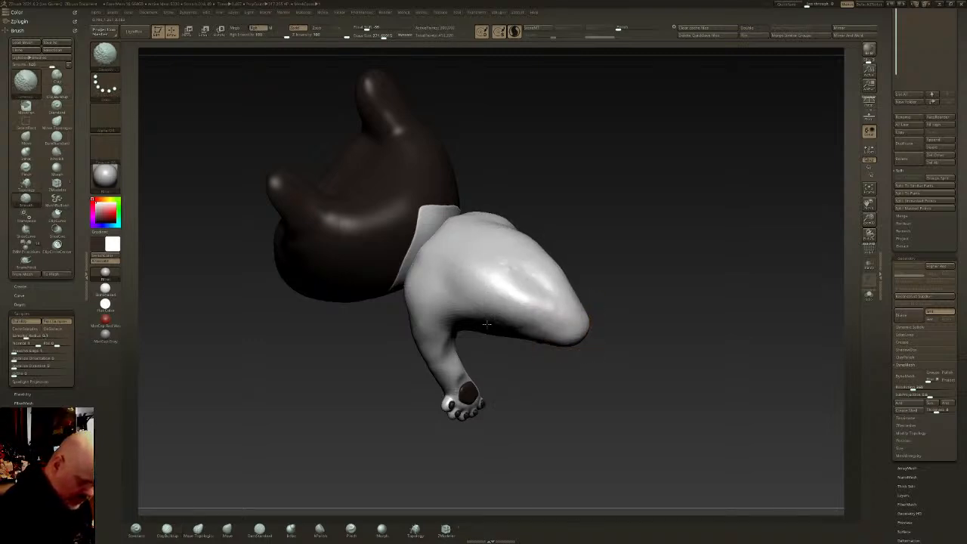
left_click_drag(531, 322, 561, 310, "shift")
mouse_move(510, 265)
left_mouse_down()
mouse_move(576, 325)
mouse_move(524, 290)
left_mouse_up()
mouse_move(598, 281)
left_mouse_down()
mouse_move(654, 324)
mouse_move(722, 321)
mouse_move(651, 308)
left_mouse_up()
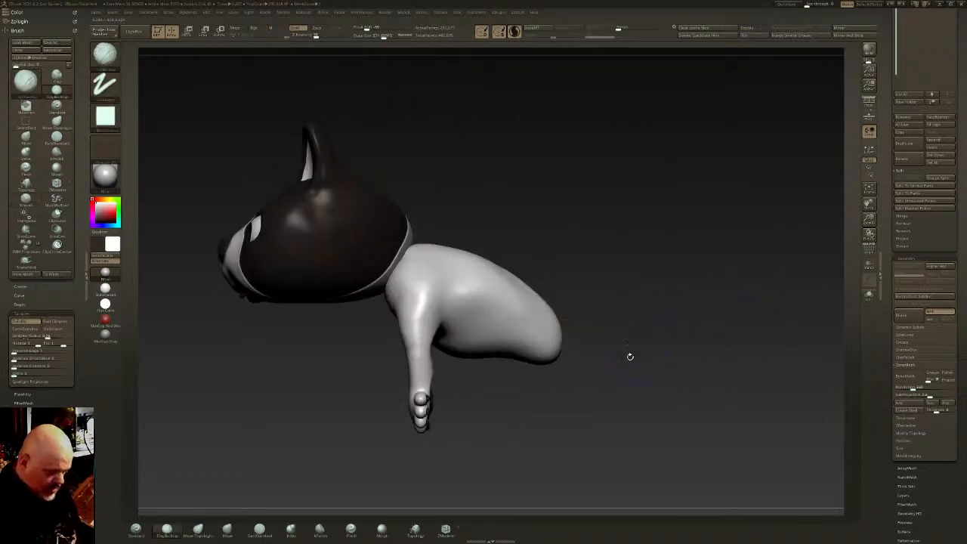
Compare the side view of the body with the reference drawing
mouse_move(348, 327)
left_mouse_down()
mouse_move(515, 321)
mouse_move(605, 202)
left_mouse_up()
key("shift+z")
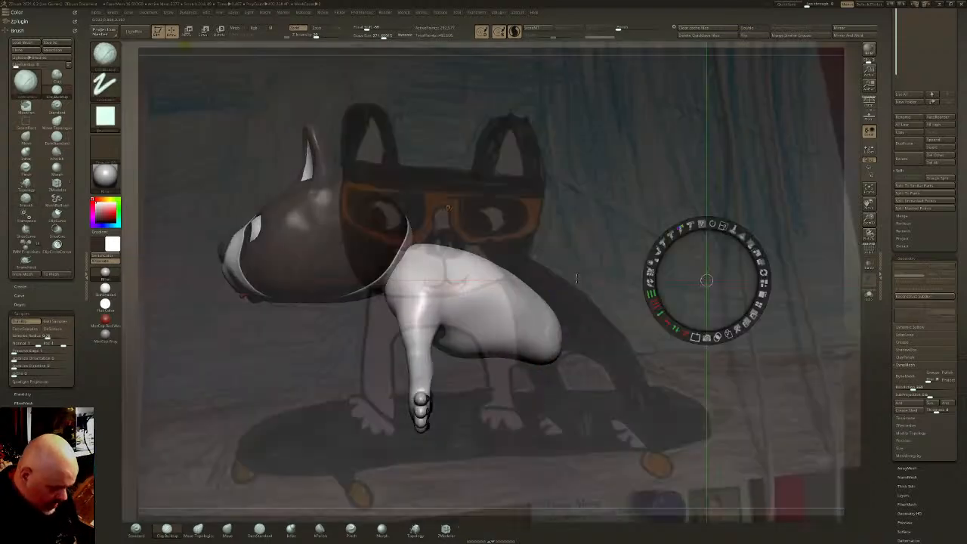
key("z")
key("shift+z")
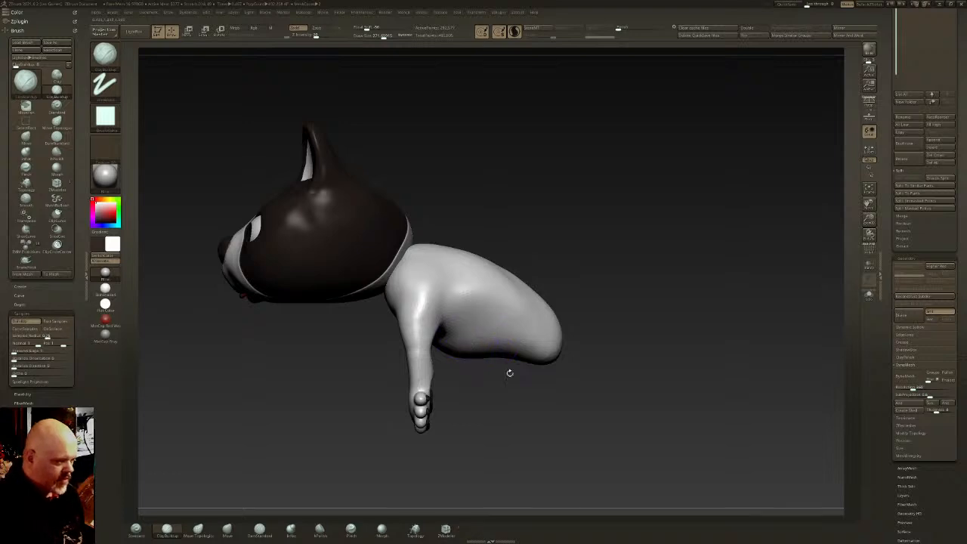
Duplicate the body-and-legs subtool and move the copy straight back so its paws sit beneath the rear end
left_click_drag(954, 83, 954, 176)
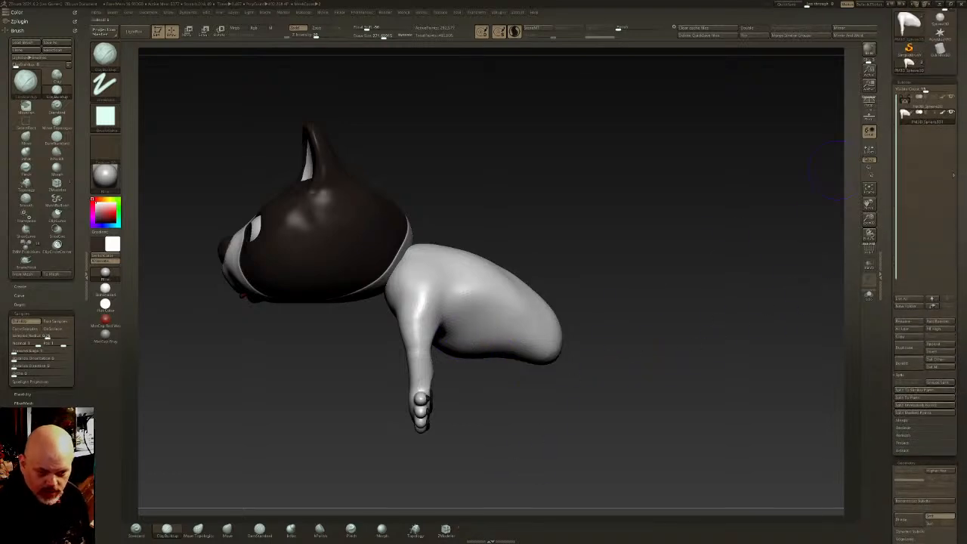
key("ctrl+shift+d")
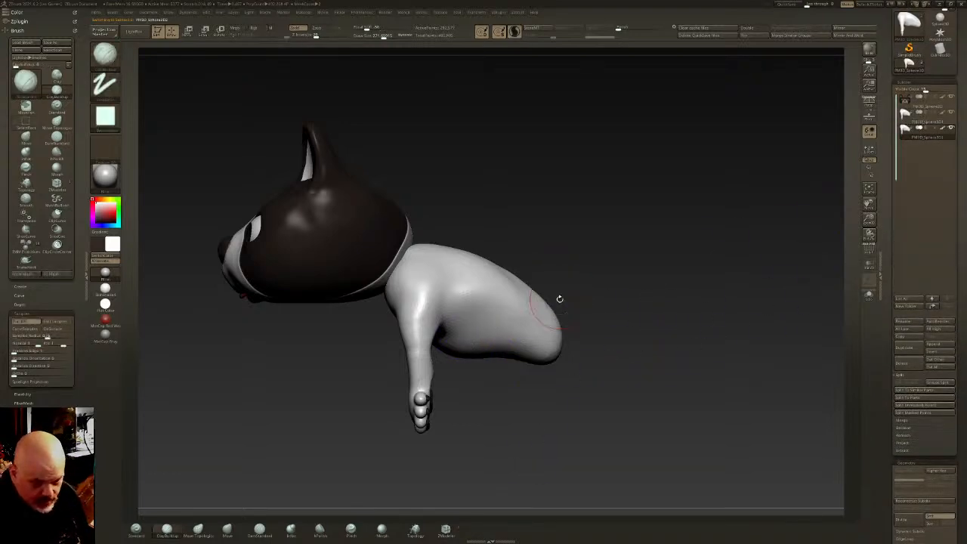
key("w")
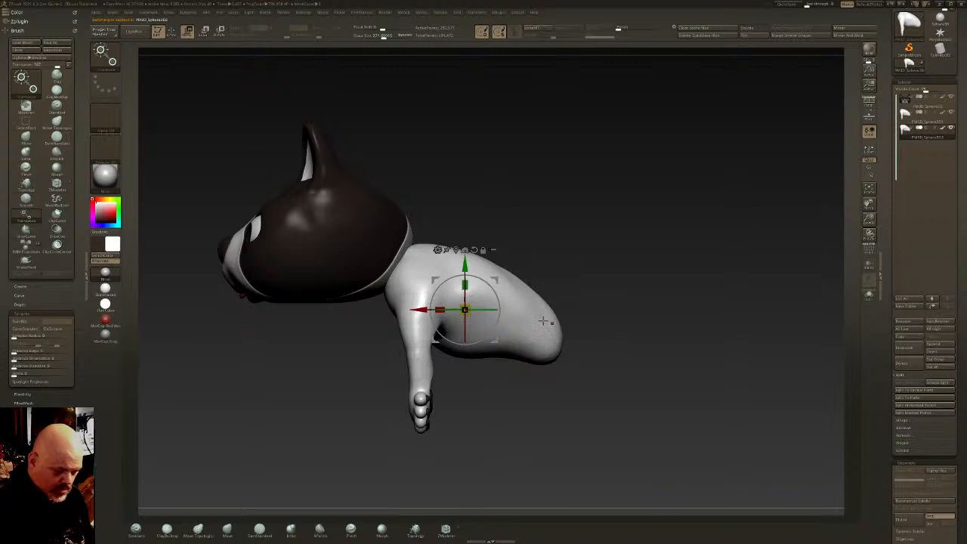
left_click_drag(420, 310, 549, 311)
Slice the copied body horizontally across its lower legs with SliceCurve
key("q")
left_click(105, 57, "ctrl+shift")
left_click(242, 66)
left_click_drag(476, 269, 552, 337, "ctrl+shift")
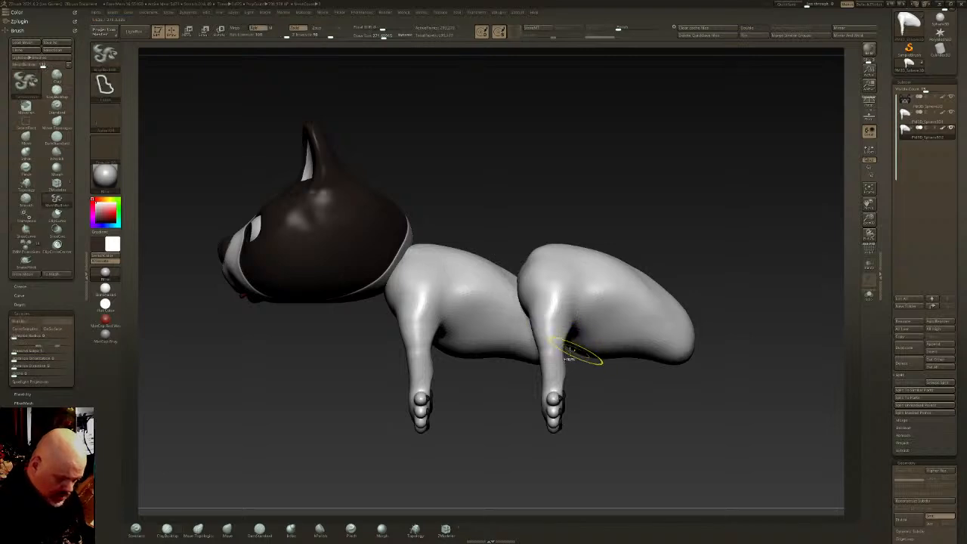
mouse_move(490, 361)
left_mouse_down("ctrl+shift")
mouse_move(575, 362)
mouse_move(702, 394)
left_mouse_up("ctrl+shift")
Delete everything above the cut on the copy and close the open tops of the remaining paws
key("b")
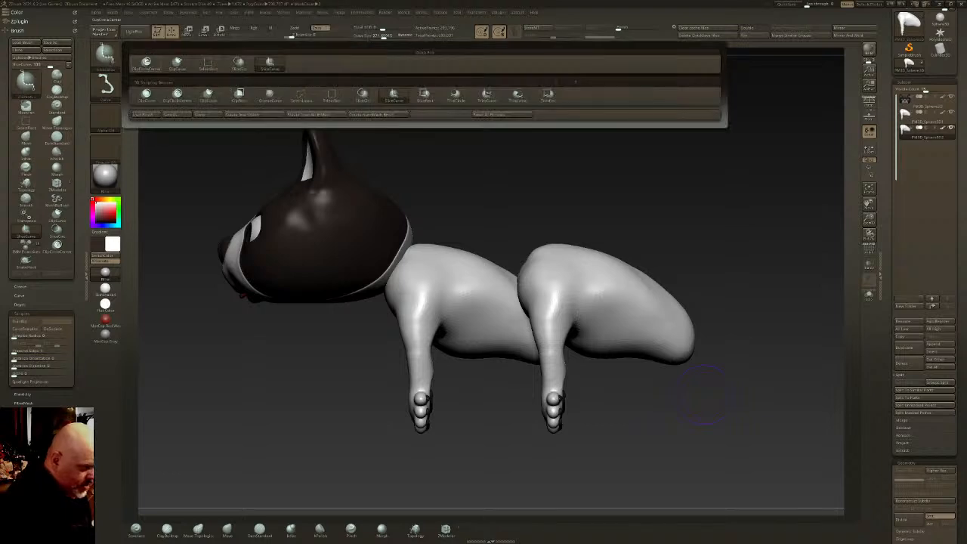
left_click(212, 64, "ctrl+shift")
left_click(579, 280, "ctrl+shift")
left_click_drag(753, 283, 722, 331, "ctrl+shift")
scroll(954, 324, "down", 5)
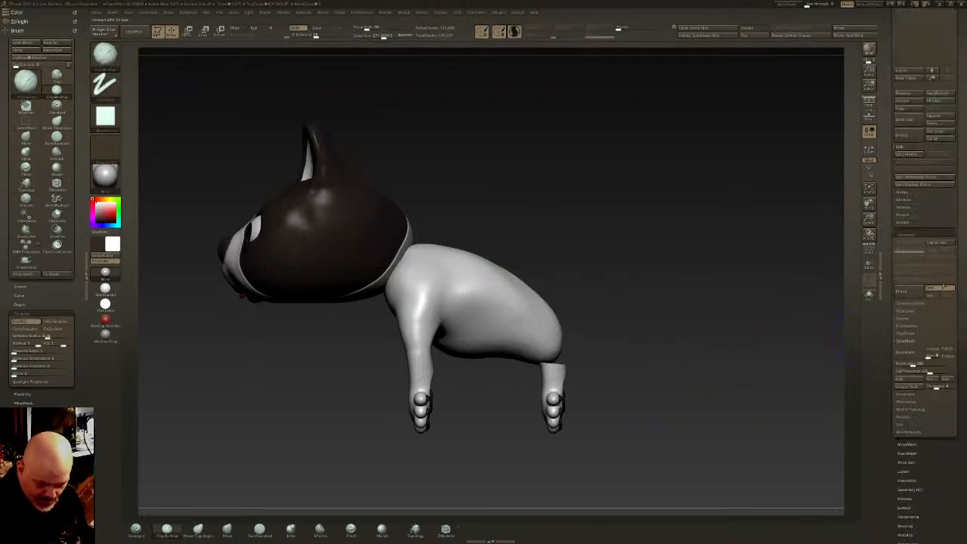
left_click(915, 410)
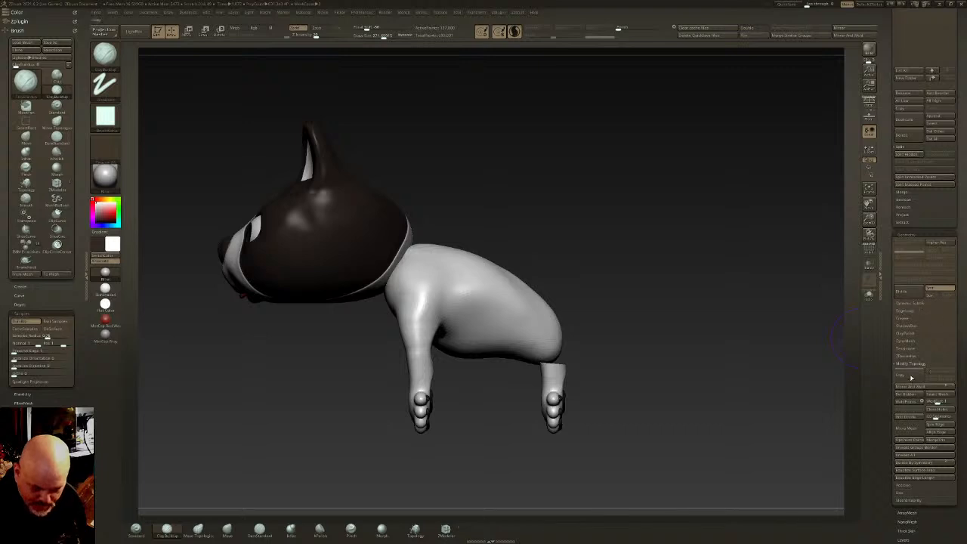
left_click(912, 396)
left_click_drag(635, 397, 831, 364)
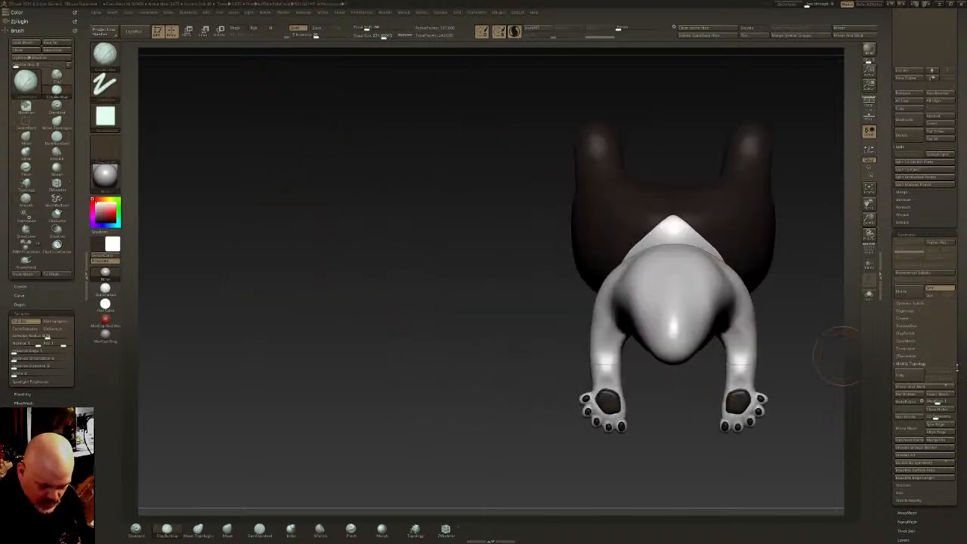
Mask the hind paws so that only their flat top caps stay unmasked
left_click_drag(775, 415, 789, 314)
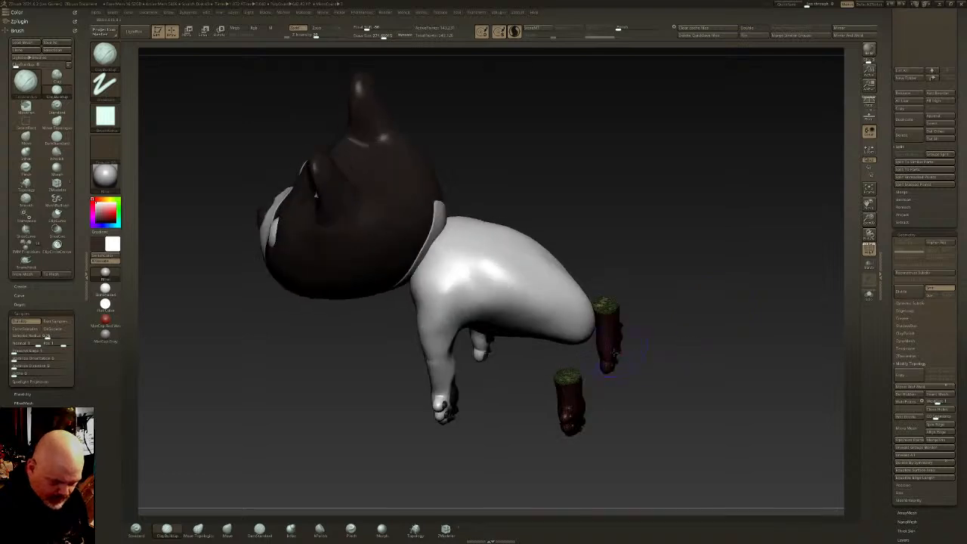
left_click(572, 376, "ctrl+shift")
left_click(642, 390, "ctrl")
left_click(655, 386, "ctrl+shift")
mouse_move(666, 383)
left_mouse_down("shift")
mouse_move(664, 352)
mouse_move(642, 409)
mouse_move(597, 401)
left_mouse_up("shift")
left_click(666, 362, "ctrl")
Extend the hind paws' top caps upward into long leg tubes and bend their upper ends inward into the body
key("w")
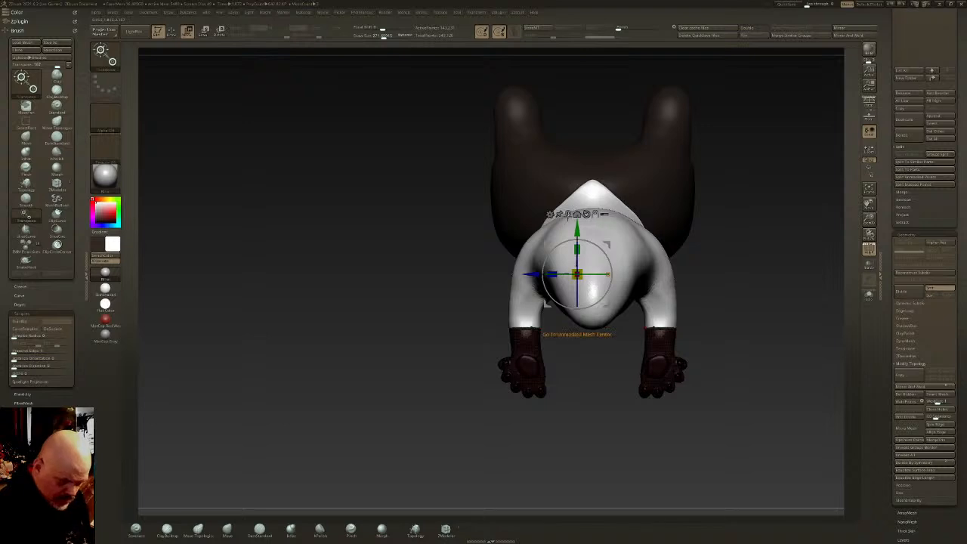
left_click(525, 324)
left_click_drag(524, 291, 525, 236)
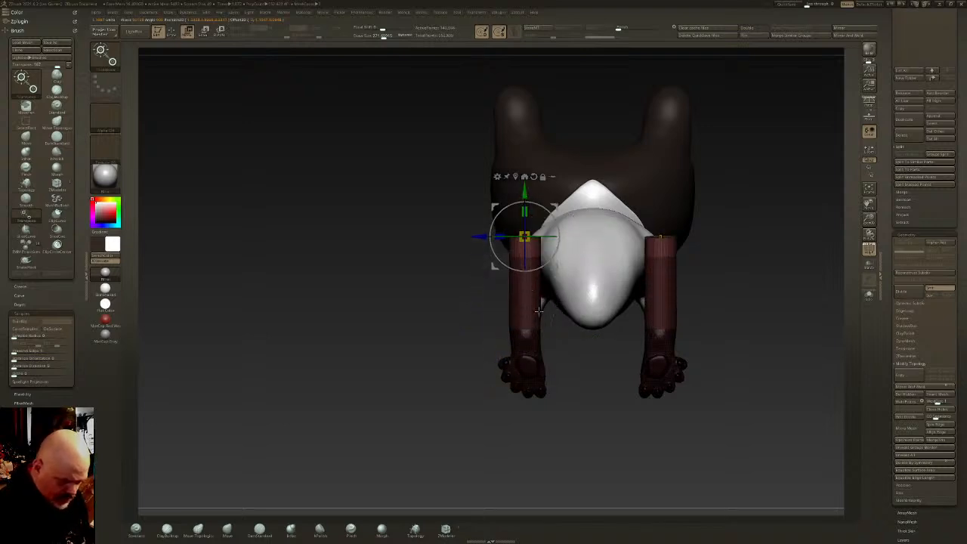
left_click_drag(523, 199, 523, 222, "ctrl")
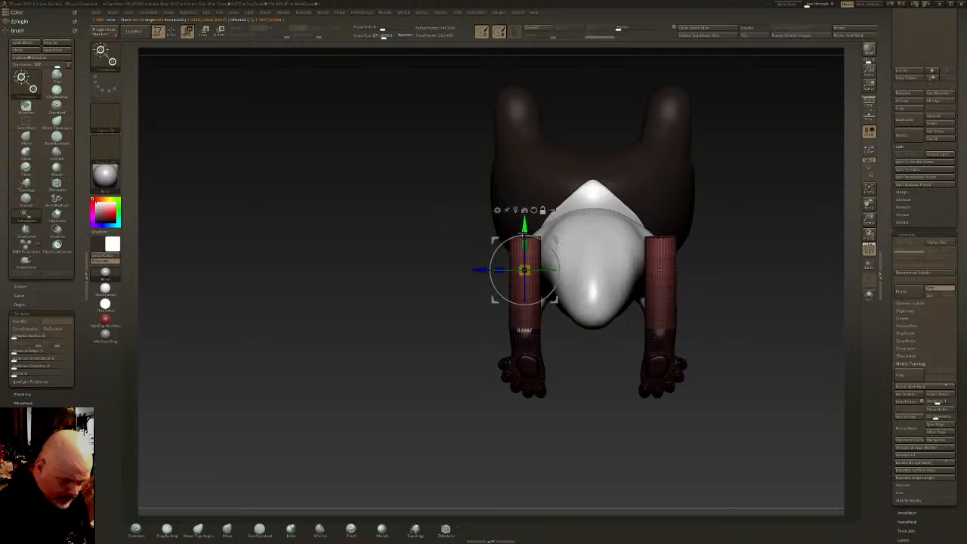
left_click_drag(544, 303, 558, 319)
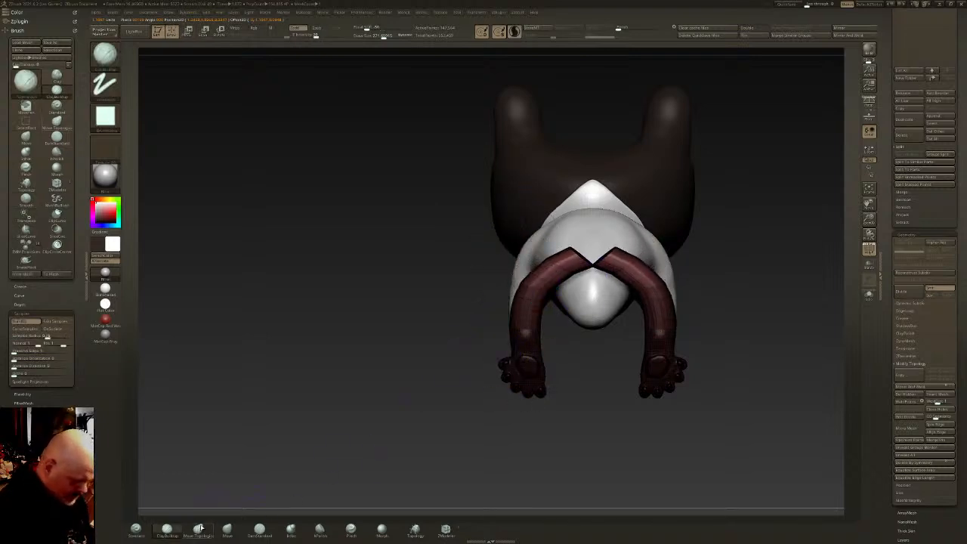
left_click_drag(384, 37, 391, 37)
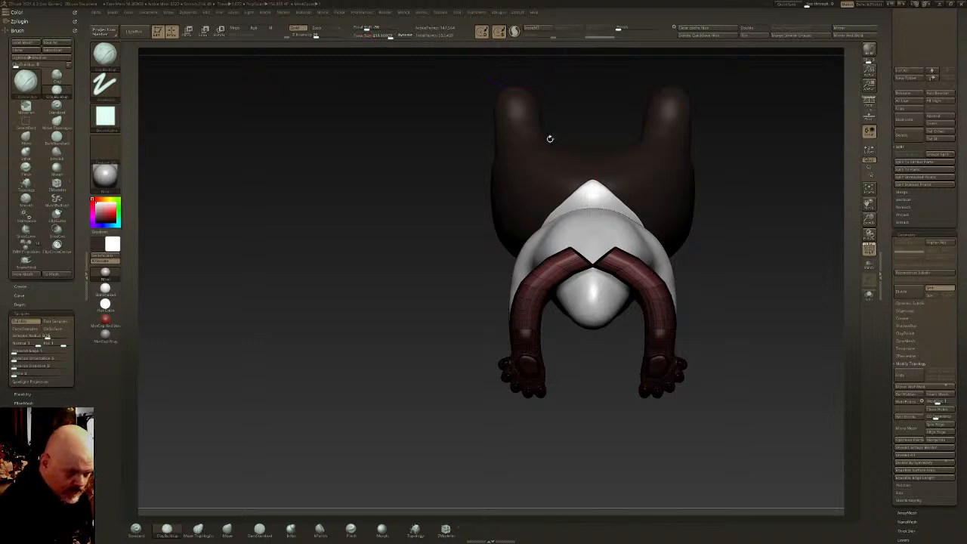
Pull the hind legs' upper ends toward each other behind the rump with the Move brush and smooth them
left_click_drag(436, 144, 452, 124, "ctrl")
left_click(392, 36)
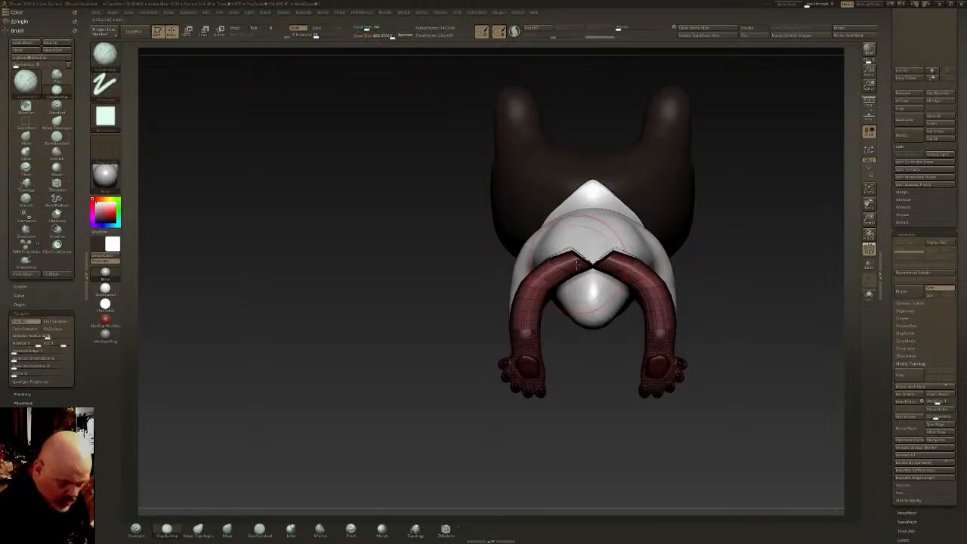
key("b")
key("m")
key("v")
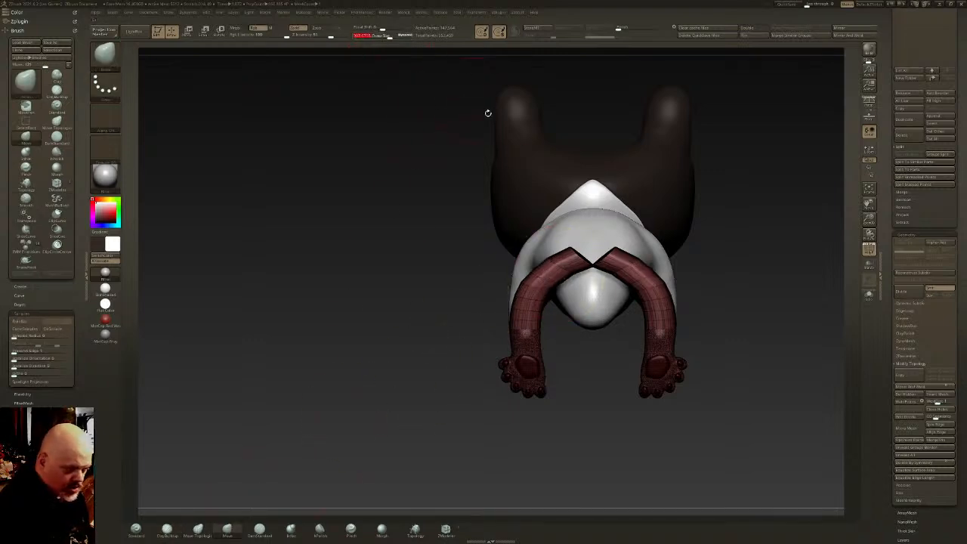
left_click_drag(578, 253, 568, 295)
left_click_drag(495, 302, 576, 293)
right_click_drag(576, 293, 555, 306)
left_click_drag(570, 266, 584, 261)
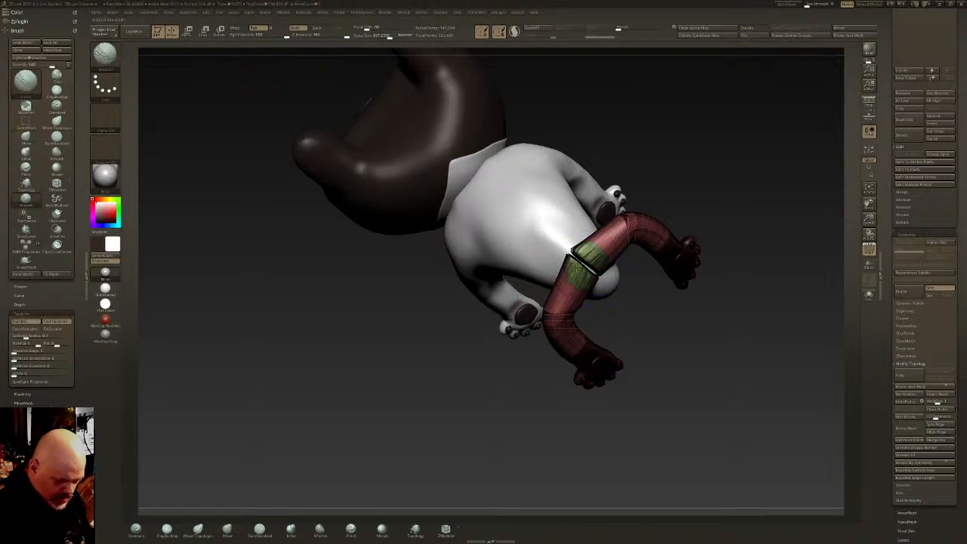
right_click_drag(572, 257, 568, 289)
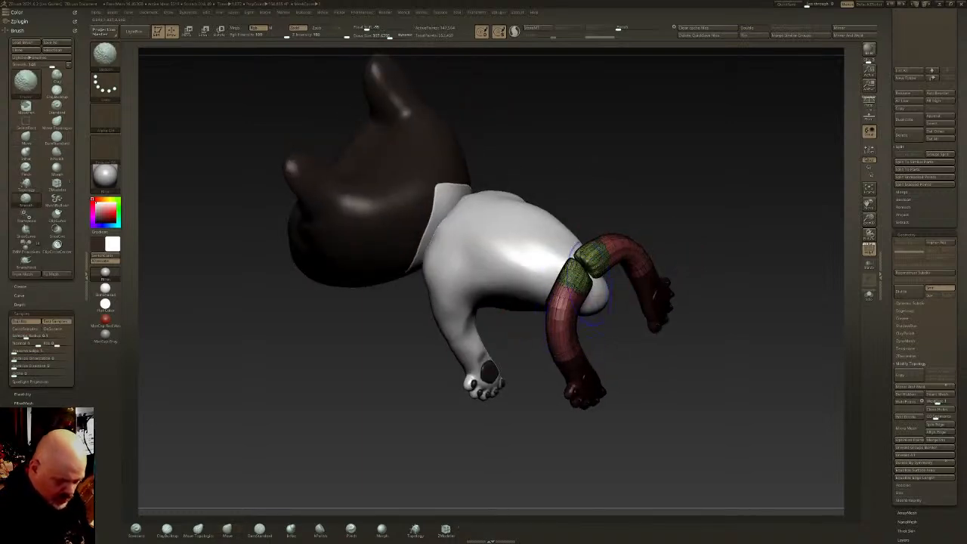
key("shift")
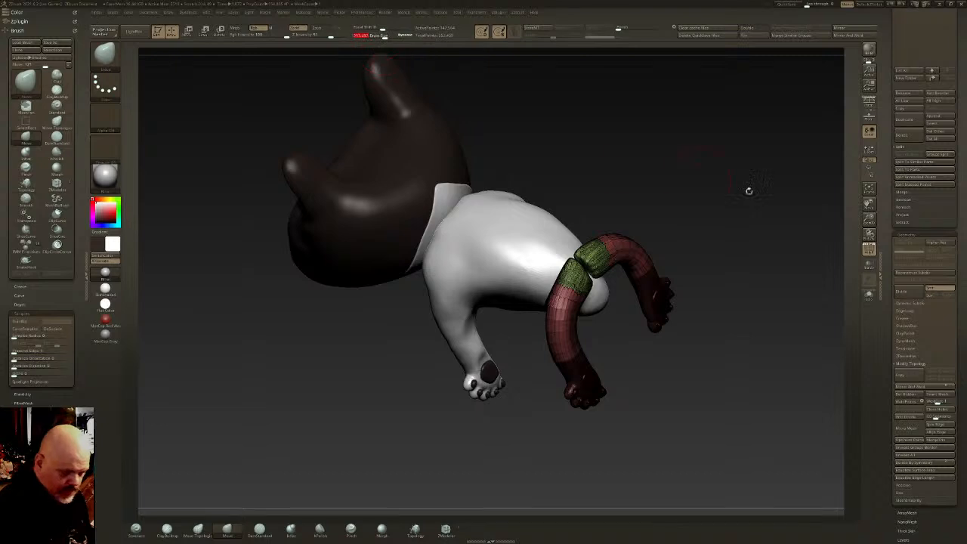
Hide the polygon wireframe, smooth the hind legs' bends and widen their inner ends until they almost meet at the centre
left_click(868, 248)
key("shift")
left_click_drag(565, 311, 552, 363, "shift")
left_click_drag(717, 355, 553, 341)
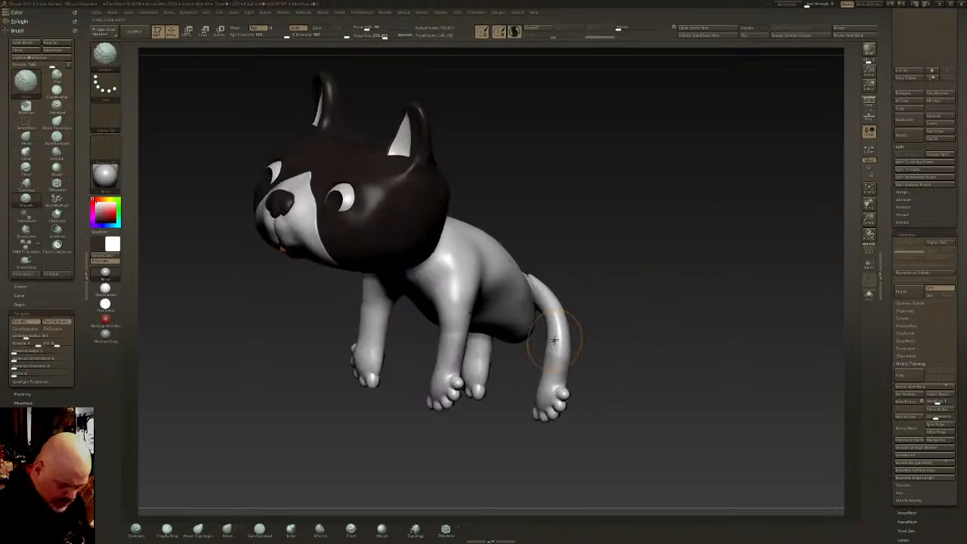
left_click_drag(544, 290, 603, 276)
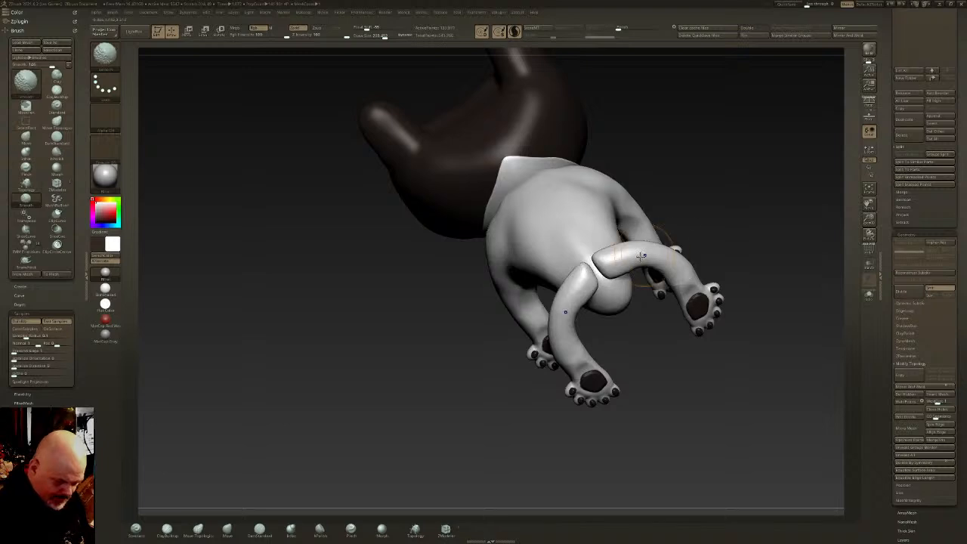
left_click_drag(648, 253, 509, 250, "shift")
left_click_drag(560, 289, 601, 301)
key("shift")
left_click_drag(540, 305, 440, 353, "shift")
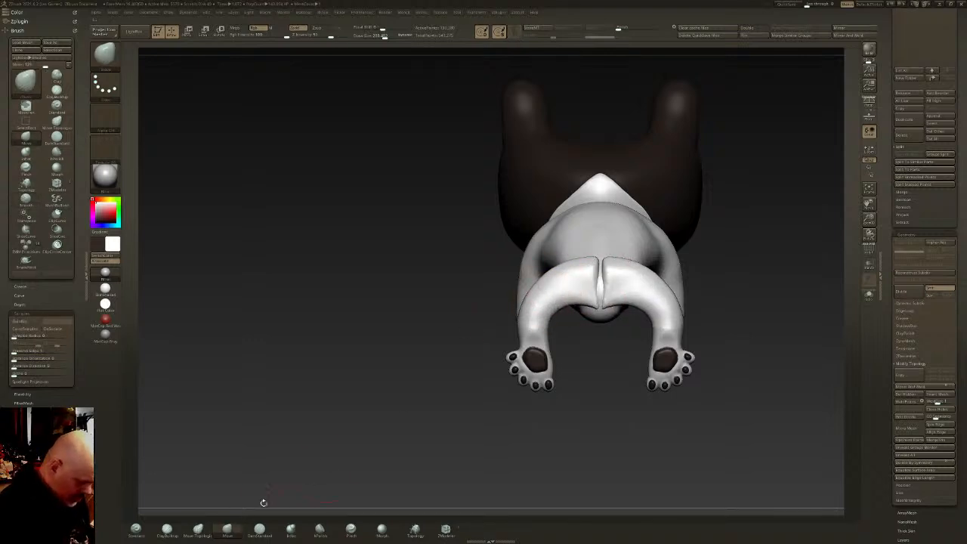
Inflate the inner ends of the hind legs to close the central gap and smooth the seam between them
left_click(290, 528)
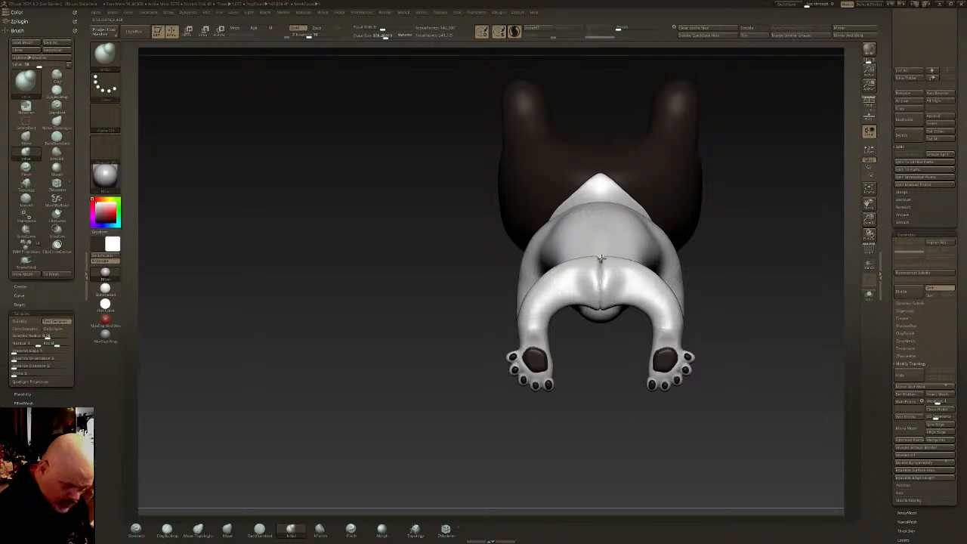
left_click_drag(593, 279, 605, 285)
key("shift")
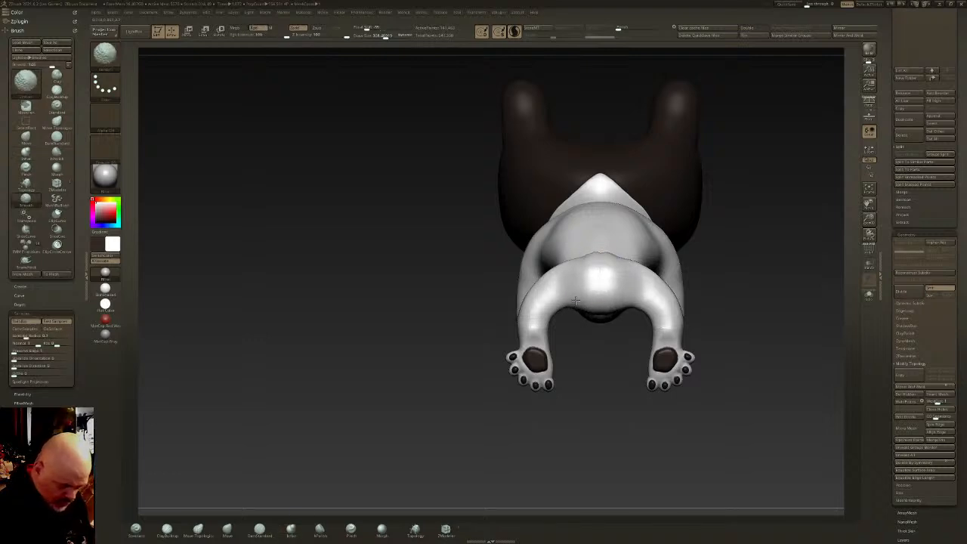
mouse_move(601, 296)
left_mouse_down()
mouse_move(627, 257)
mouse_move(639, 269)
mouse_move(615, 277)
mouse_move(620, 286)
mouse_move(573, 288)
mouse_move(577, 278)
mouse_move(587, 295)
left_mouse_up()
left_click(583, 284, "alt")
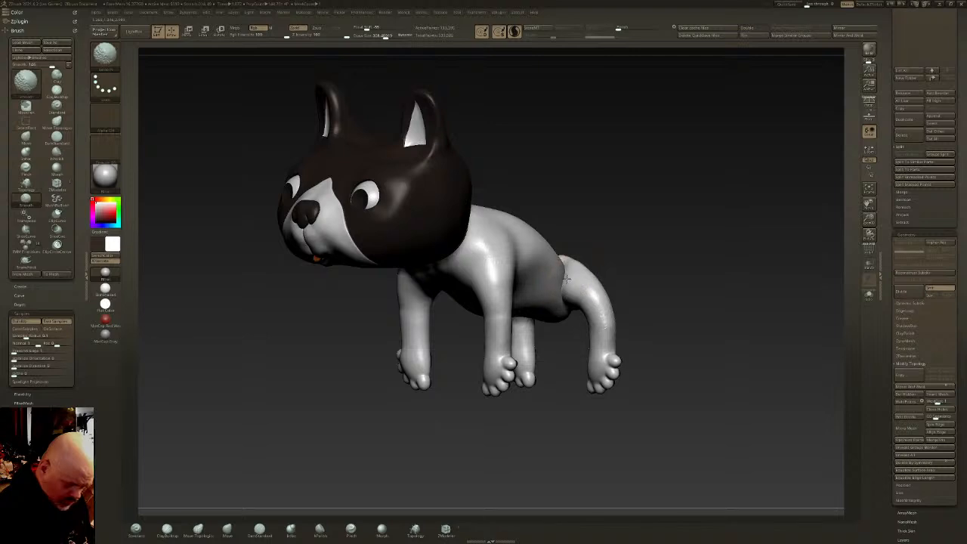
Build up and smooth the tops of the hind legs so the hips press against the rear of the body
left_click_drag(574, 257, 577, 261)
left_click_drag(566, 302, 565, 269)
mouse_move(565, 329)
left_mouse_down()
mouse_move(561, 339)
mouse_move(560, 320)
left_mouse_up()
right_click_drag(558, 322, 572, 331, "shift")
left_click_drag(595, 260, 599, 264)
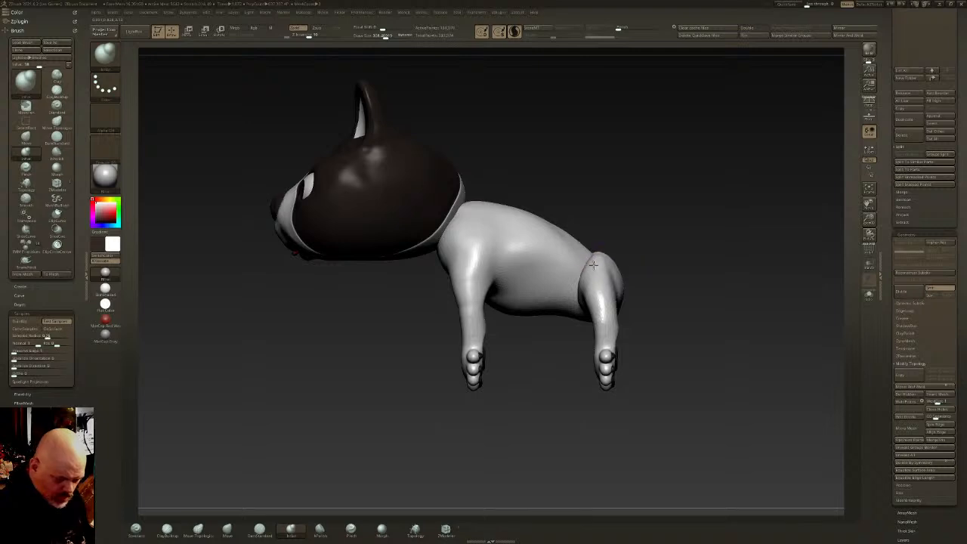
Merge the hind legs' subtool with the body subtool and fuse them into one mesh with DynaMesh
left_click_drag(961, 114, 959, 408)
left_click(929, 198)
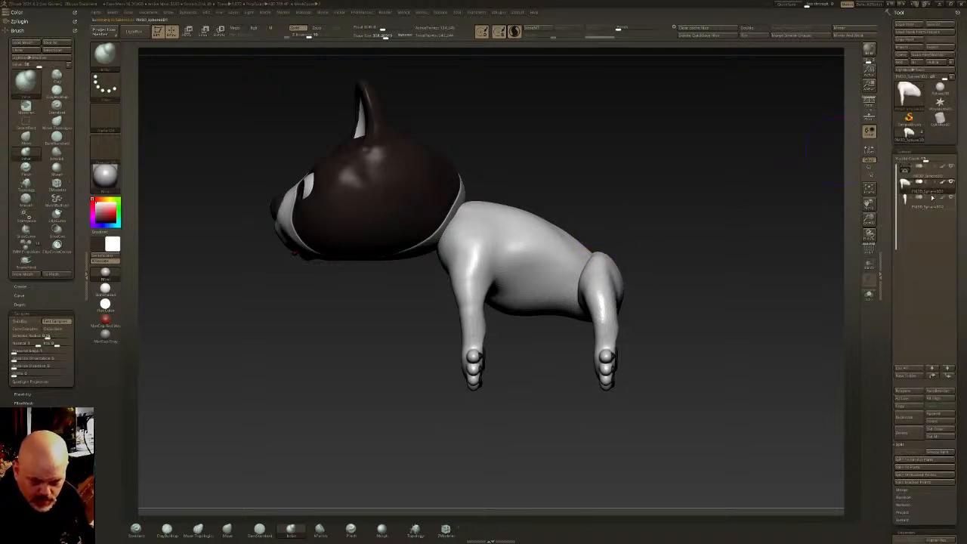
left_click(914, 491)
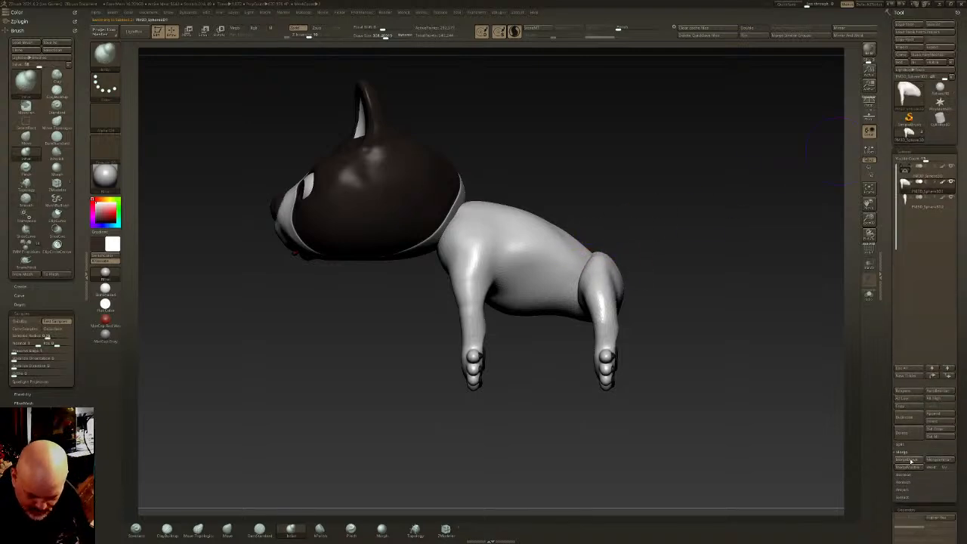
scroll(914, 453, "down", 5)
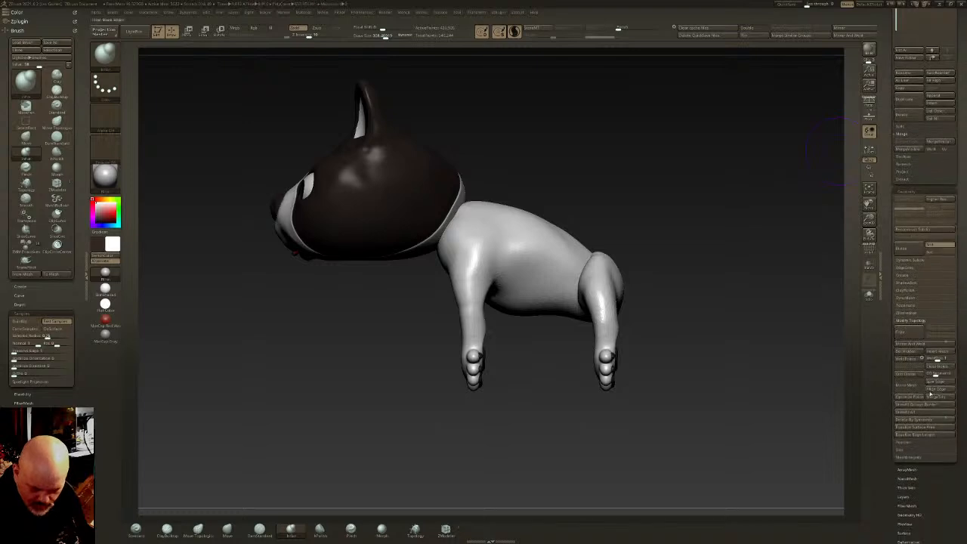
left_click(903, 298)
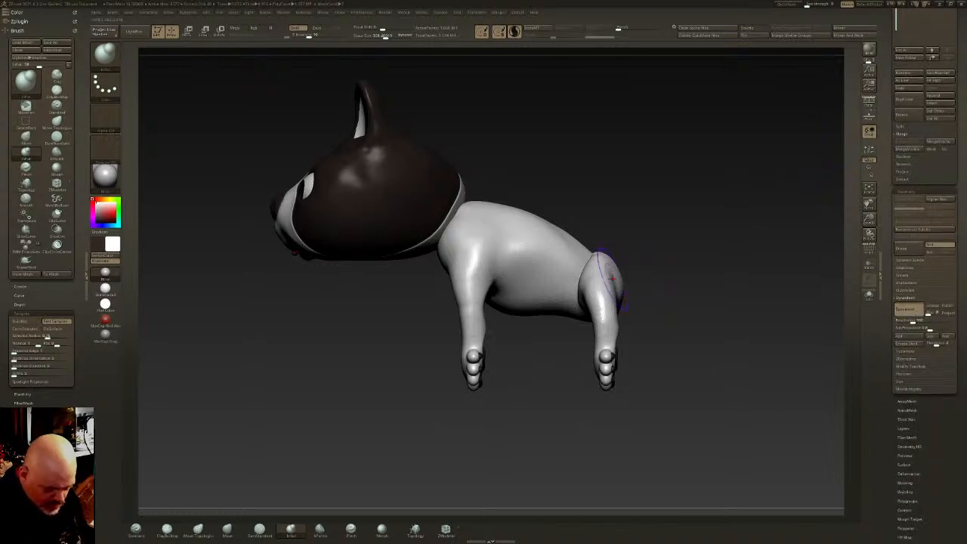
Smooth the joints between the hind legs and the body and fill the creases with ClayBuildup
left_click_drag(615, 277, 610, 238)
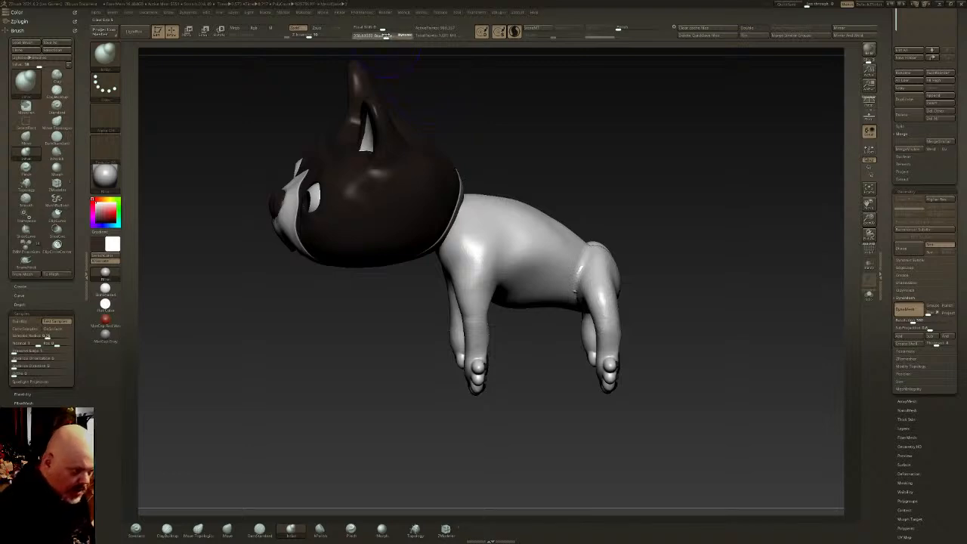
mouse_move(513, 166)
left_mouse_down()
mouse_move(618, 247)
mouse_move(572, 270)
mouse_move(574, 329)
left_mouse_up()
key("shift")
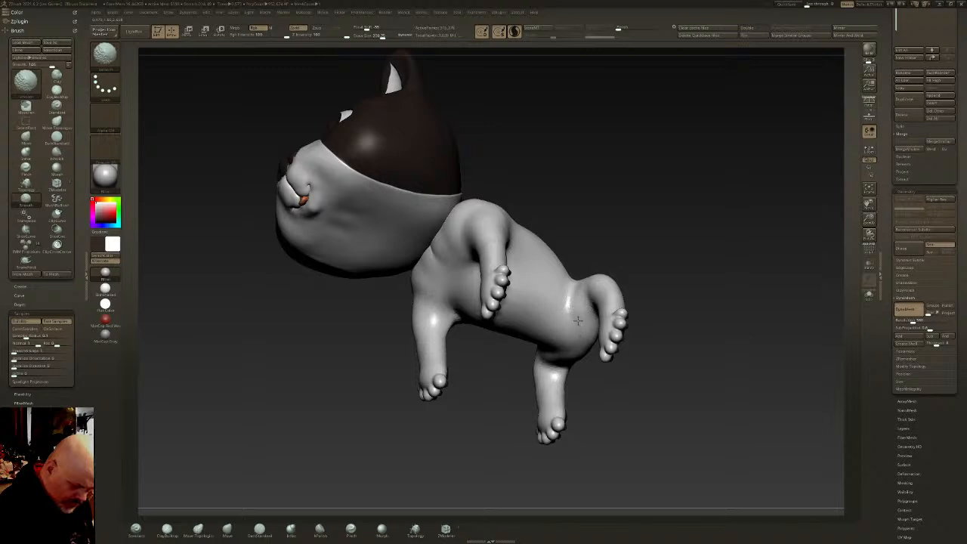
left_click(167, 531)
right_click_drag(544, 265, 571, 312)
mouse_move(589, 264)
left_mouse_down()
mouse_move(568, 281)
mouse_move(555, 249)
mouse_move(563, 291)
mouse_move(576, 289)
mouse_move(587, 264)
mouse_move(575, 280)
left_mouse_up()
mouse_move(576, 280)
right_mouse_down()
mouse_move(624, 233)
mouse_move(612, 232)
mouse_move(627, 257)
mouse_move(633, 248)
right_mouse_up()
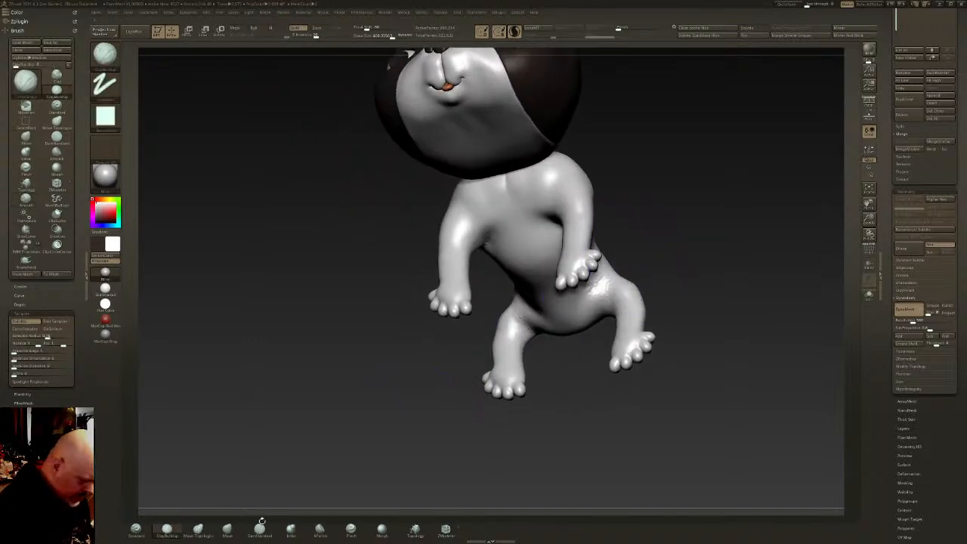
Inflate the hip and thigh areas and smooth their transition into the belly and flank
left_click(291, 531)
right_click_drag(630, 288, 604, 291)
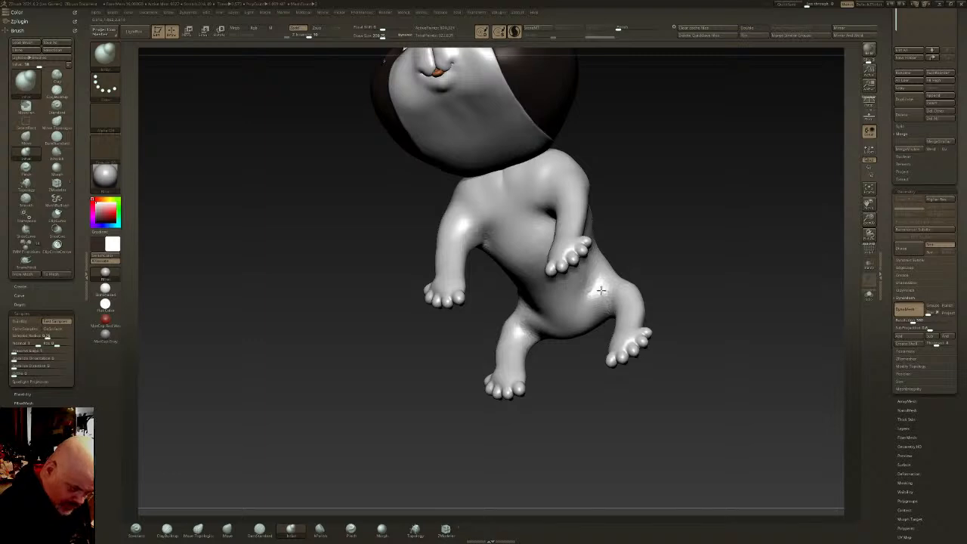
left_click_drag(605, 277, 606, 291)
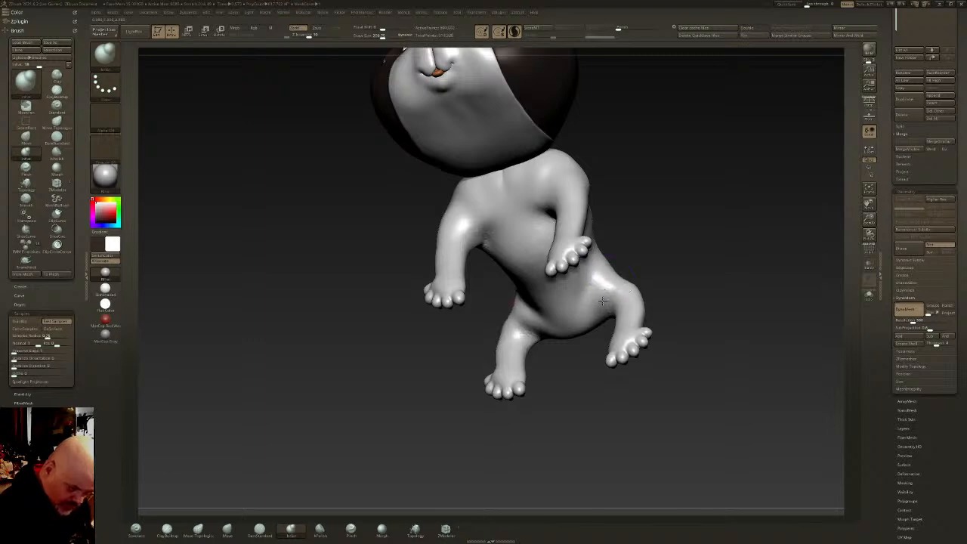
right_click_drag(619, 287, 624, 275)
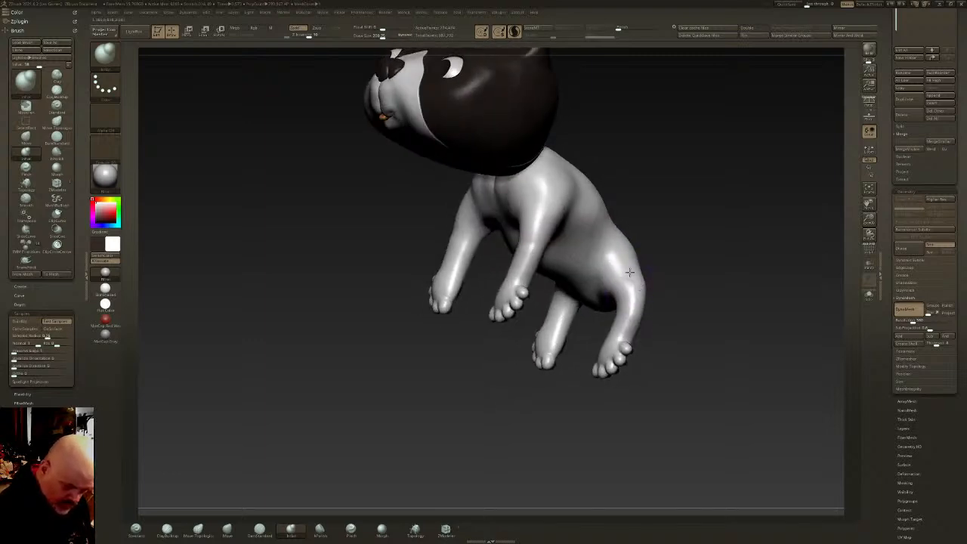
mouse_move(628, 263)
left_mouse_down("shift")
mouse_move(636, 274)
mouse_move(627, 256)
left_mouse_up("shift")
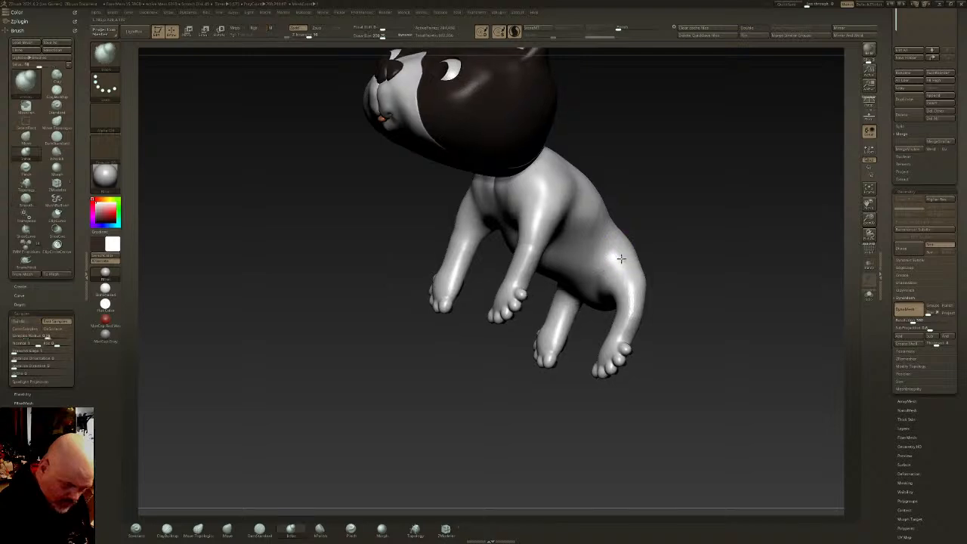
right_click_drag(626, 250, 640, 248)
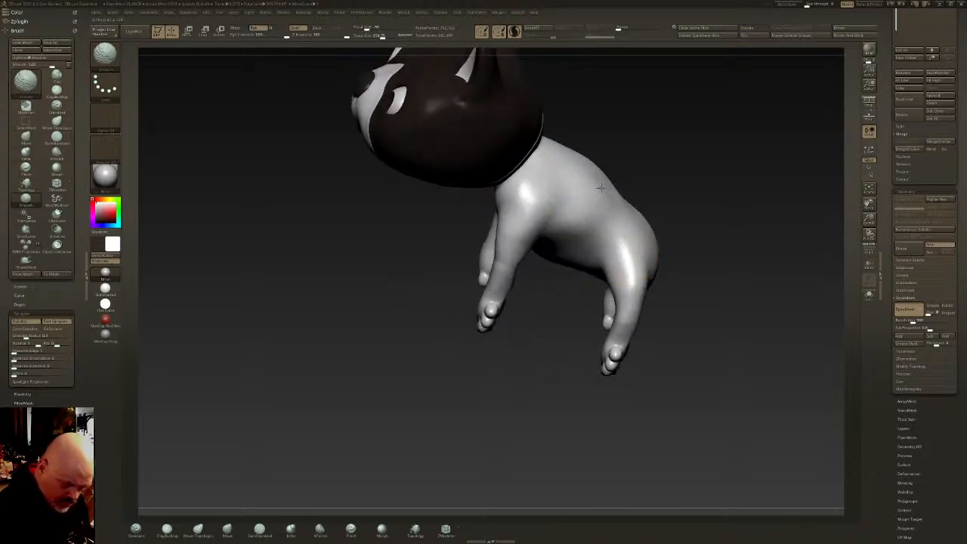
Refine the rump and upper thighs with the Inflate brush and smooth them into the lower back
right_click_drag(602, 243, 605, 372)
right_click_drag(680, 298, 774, 293)
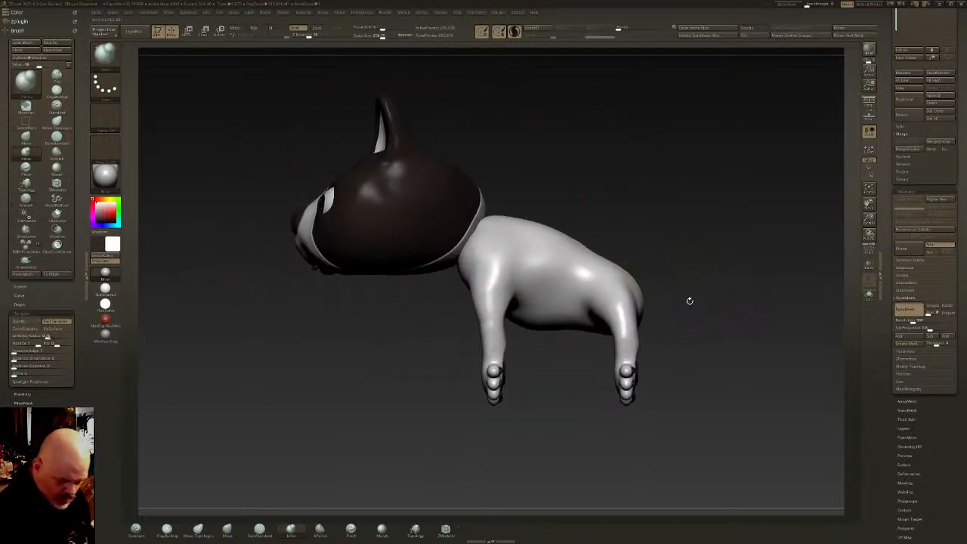
right_click_drag(698, 297, 659, 283)
key("b")
key("i")
key("n")
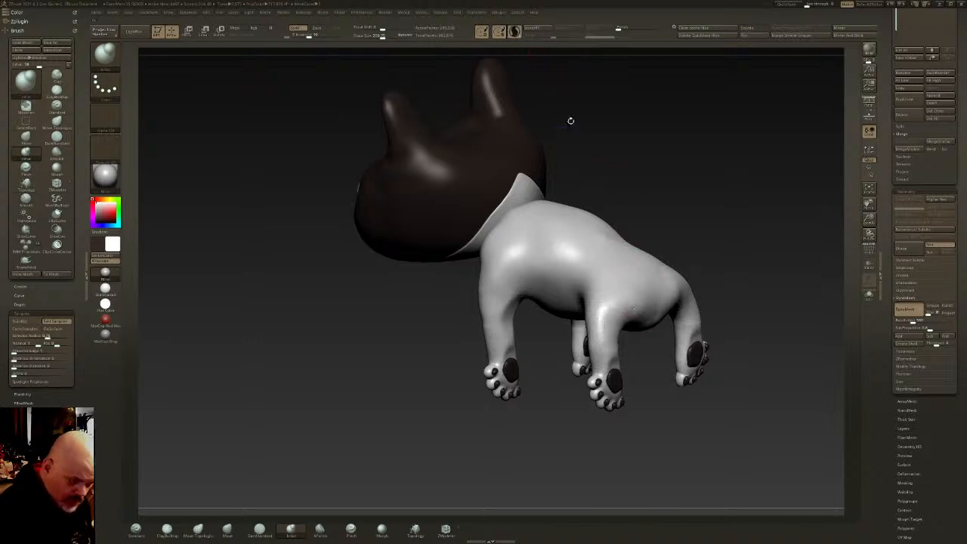
key("shift")
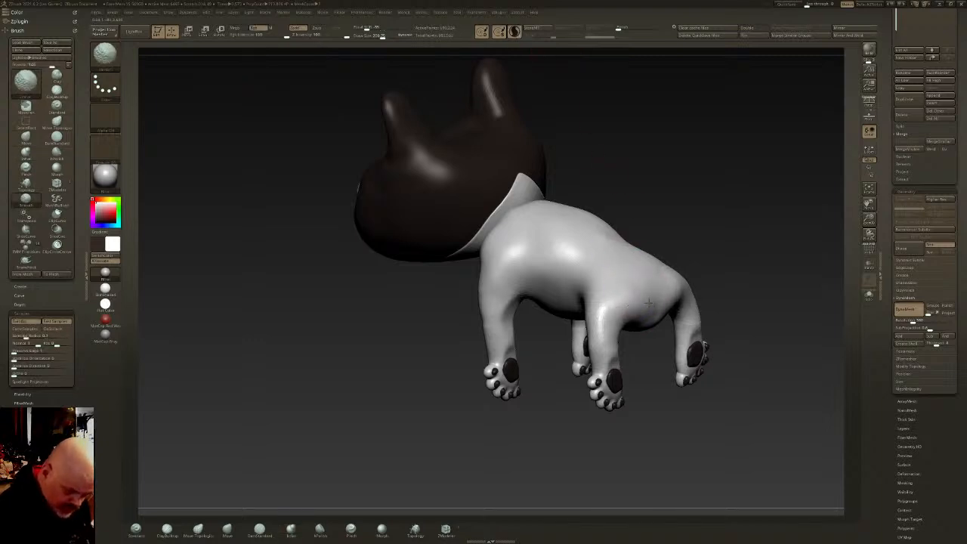
right_click_drag(654, 301, 687, 277, "shift")
Insert a tapered tail shape behind the rump and move its mirrored copies together onto the body's centre line
key("shift+z")
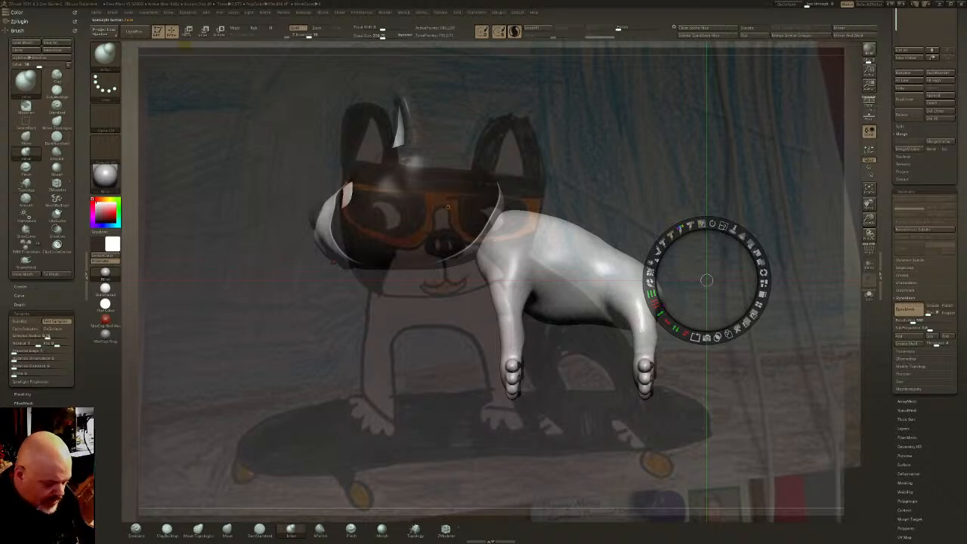
key("shift+z")
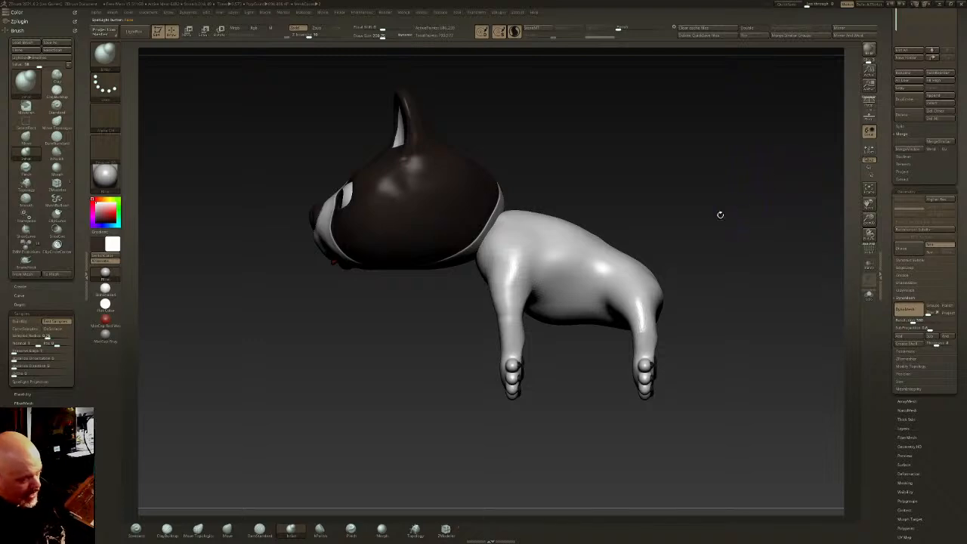
left_click_drag(691, 233, 601, 241, "alt")
key("ctrl")
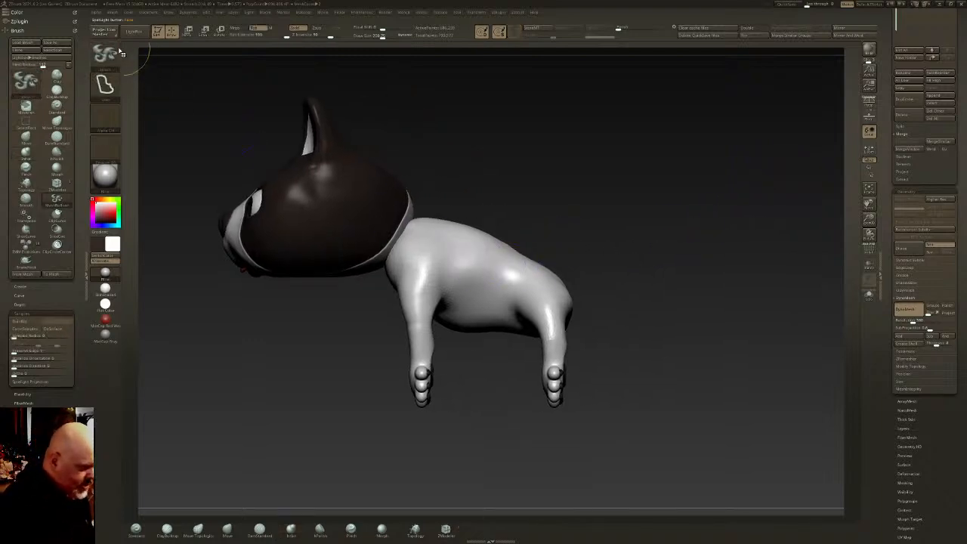
mouse_move(604, 285)
left_mouse_down()
mouse_move(575, 279)
mouse_move(598, 273)
mouse_move(583, 273)
mouse_move(627, 211)
mouse_move(612, 272)
mouse_move(558, 280)
left_mouse_up()
left_click_drag(548, 224, 659, 321, "shift")
key("w")
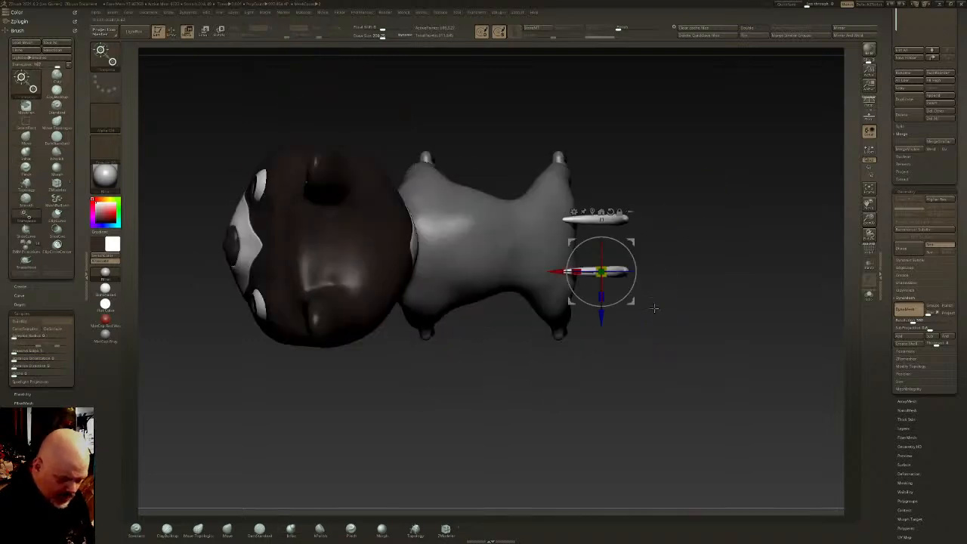
left_click_drag(601, 319, 601, 293)
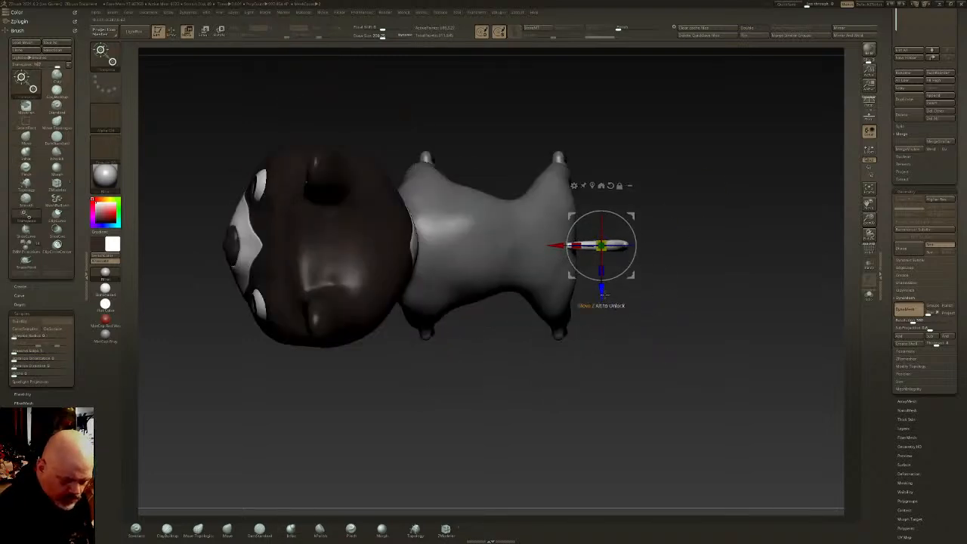
Clear the body's mask and update the DynaMesh to fuse the tail with the rump
key("q")
left_click_drag(654, 274, 665, 296, "ctrl")
left_click_drag(667, 269, 652, 297, "ctrl")
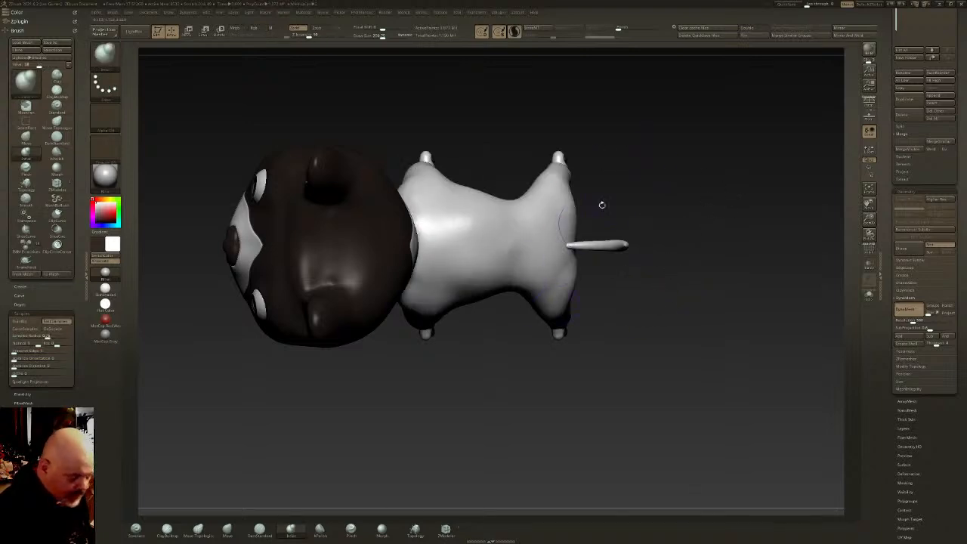
Undo the last two changes, thicken the tail's base with the Inflate brush and smooth it into the rump
key("ctrl+z")
key("ctrl+z")
left_click_drag(574, 244, 594, 223)
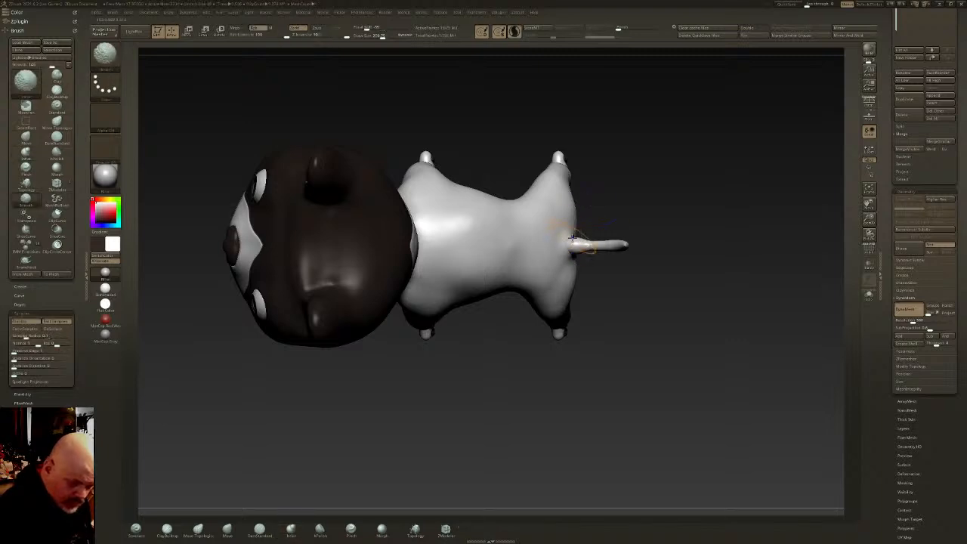
left_click_drag(593, 244, 614, 245, "shift")
left_click_drag(616, 231, 604, 180)
left_click_drag(565, 139, 556, 136, "ctrl")
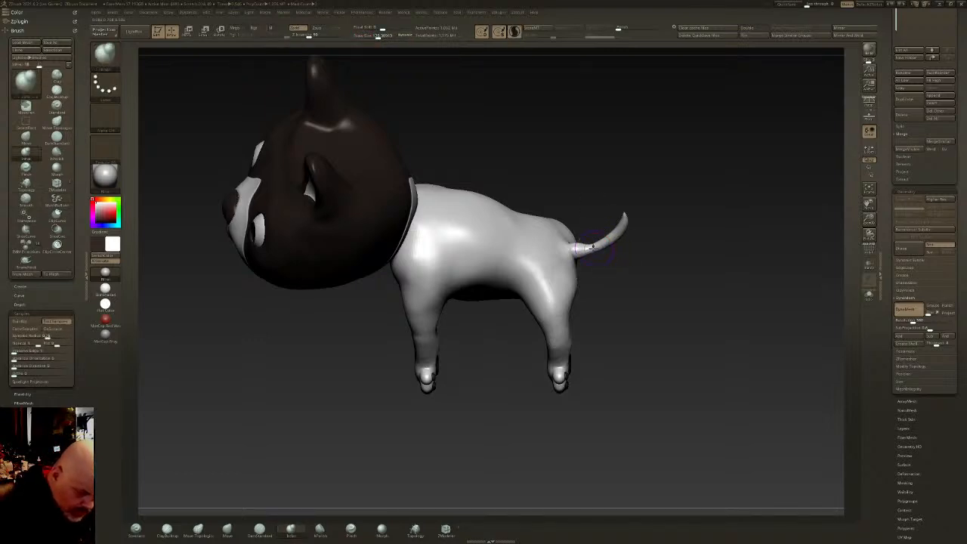
Smooth the tail from its tip down to where its base blends into the rump
key("shift")
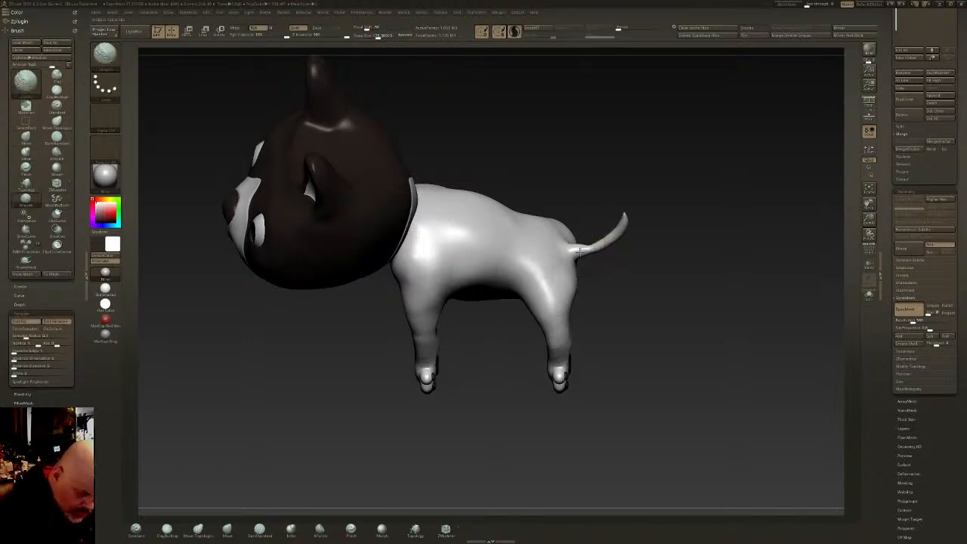
left_click_drag(577, 250, 586, 248, "shift")
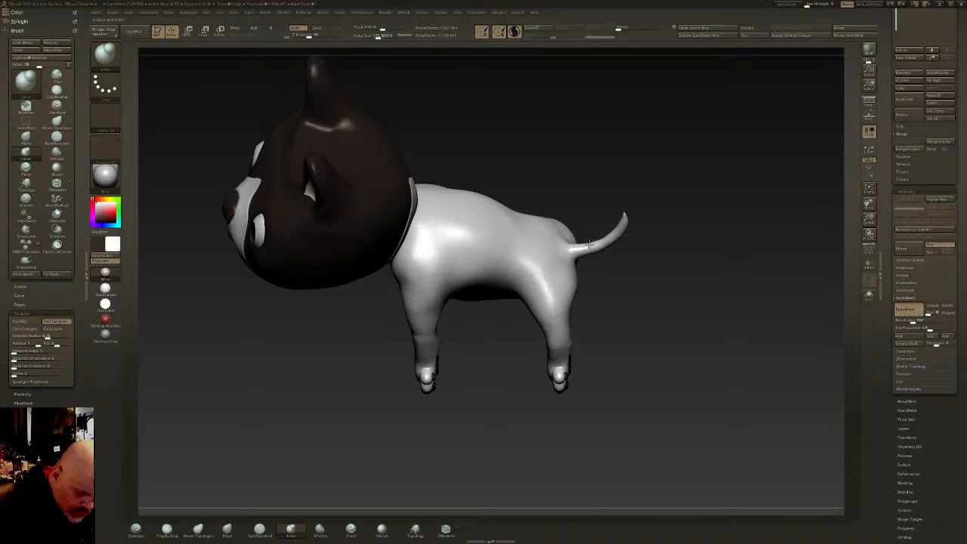
key("shift")
left_click_drag(627, 218, 577, 252, "shift")
left_click_drag(702, 317, 388, 212)
left_click_drag(593, 317, 684, 299)
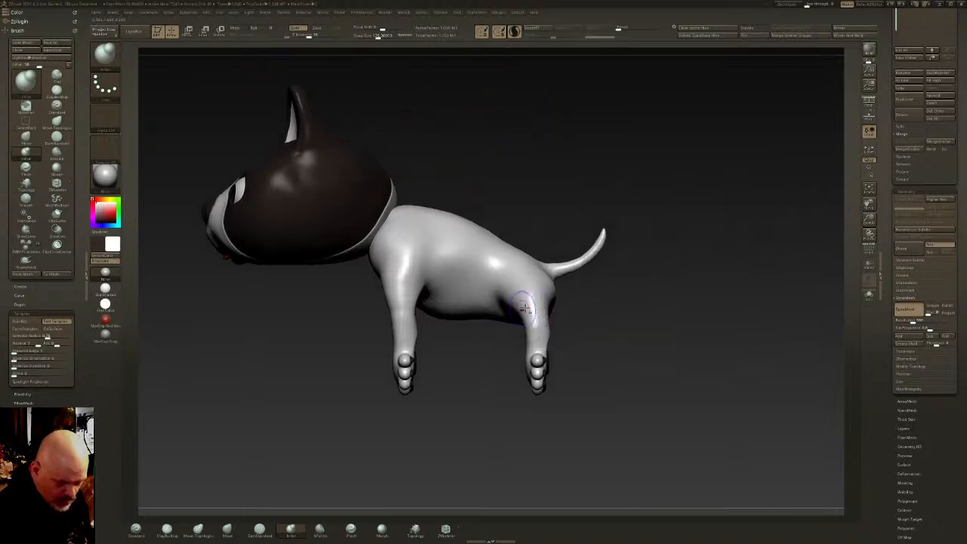
Examine the body markings in the child's drawing and compare them with the body's polygroup display from the side
key("shift+z")
left_click_drag(740, 228, 749, 325)
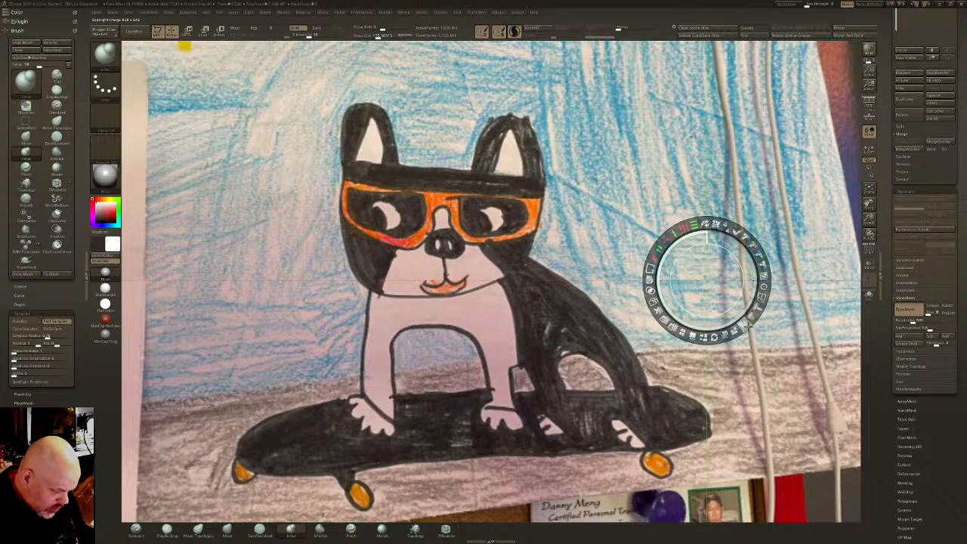
left_click_drag(748, 327, 746, 327)
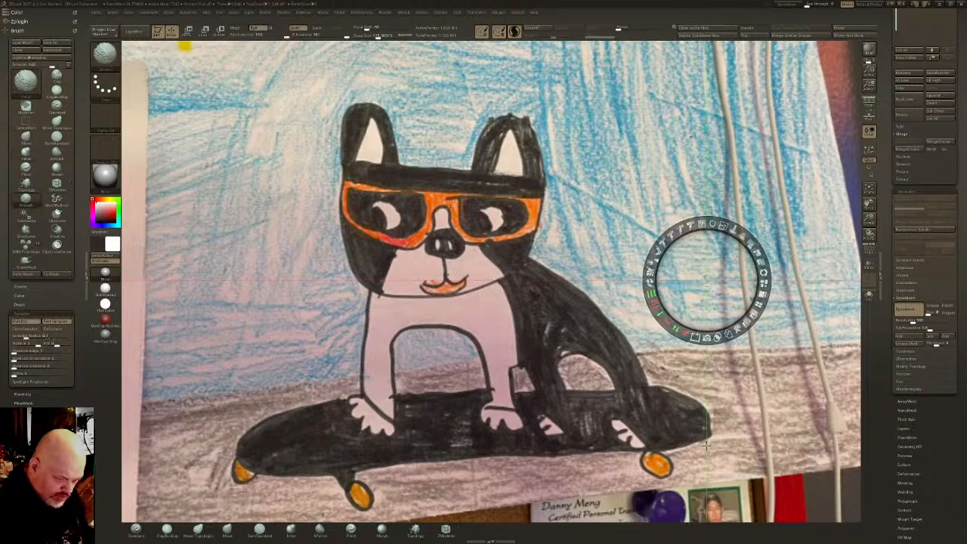
key("shift+z")
left_click(869, 252)
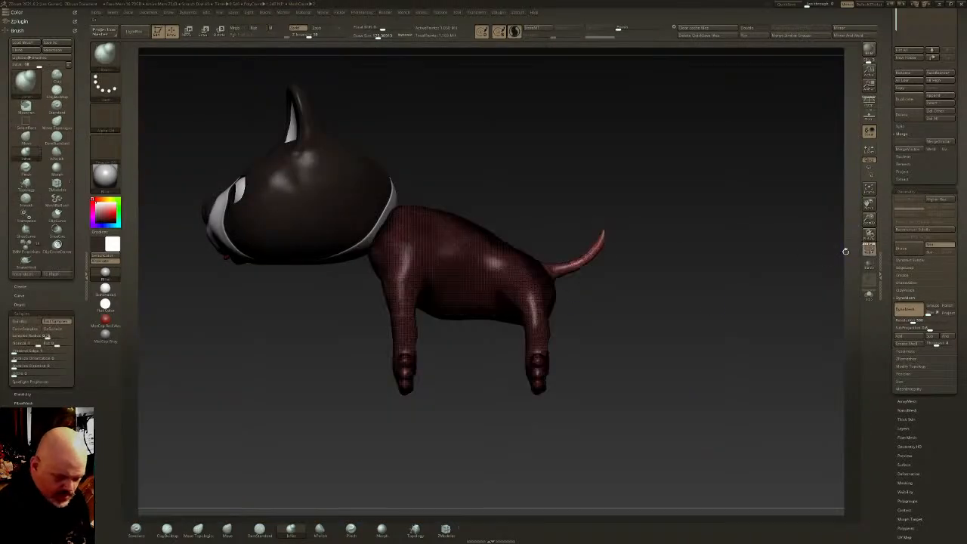
mouse_move(374, 228)
right_mouse_down()
mouse_move(392, 246)
mouse_move(497, 252)
right_mouse_up()
key("shift+z")
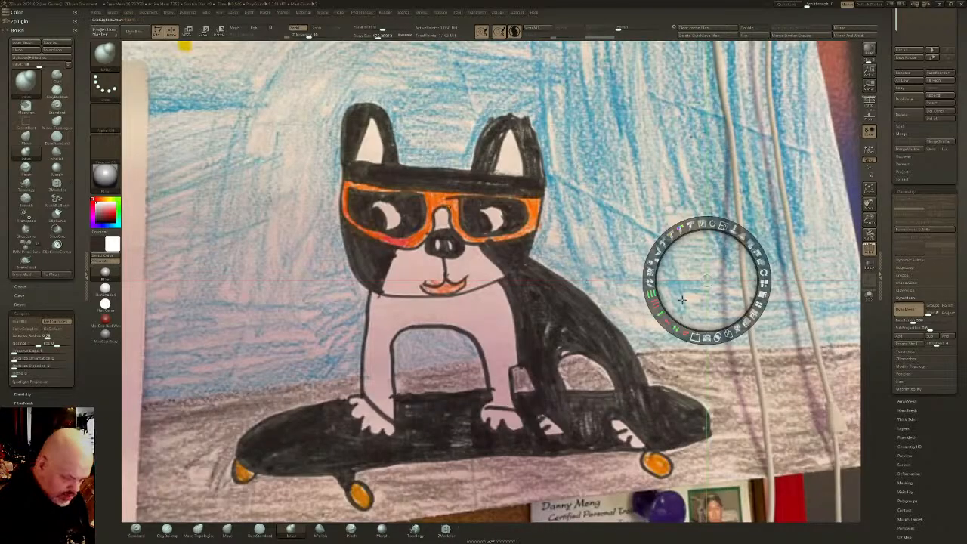
key("z")
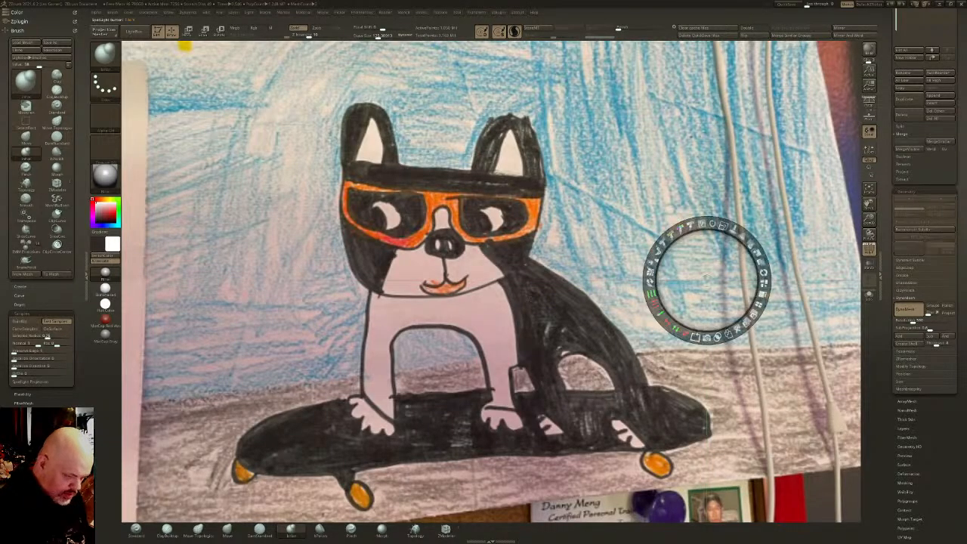
key("shift+z")
right_click_drag(433, 279, 385, 243)
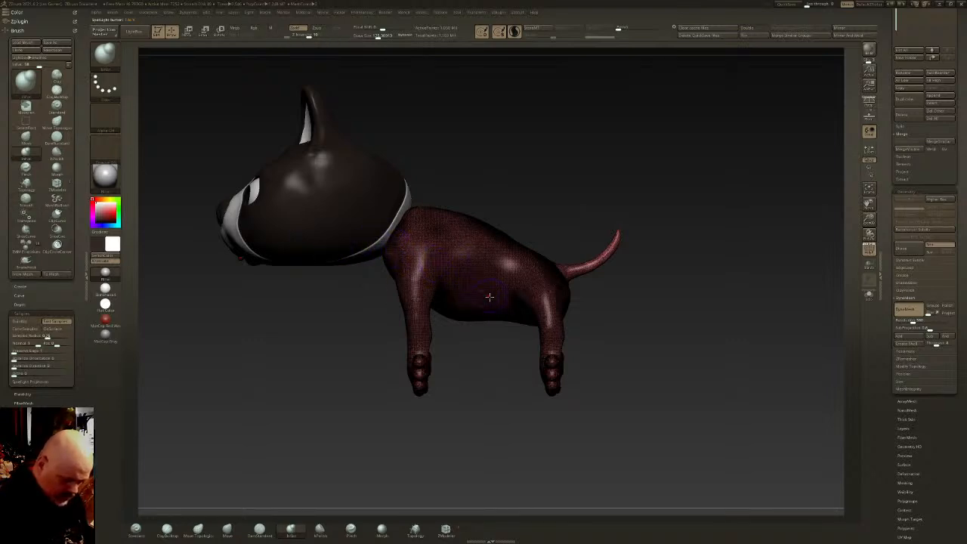
key("shift+z")
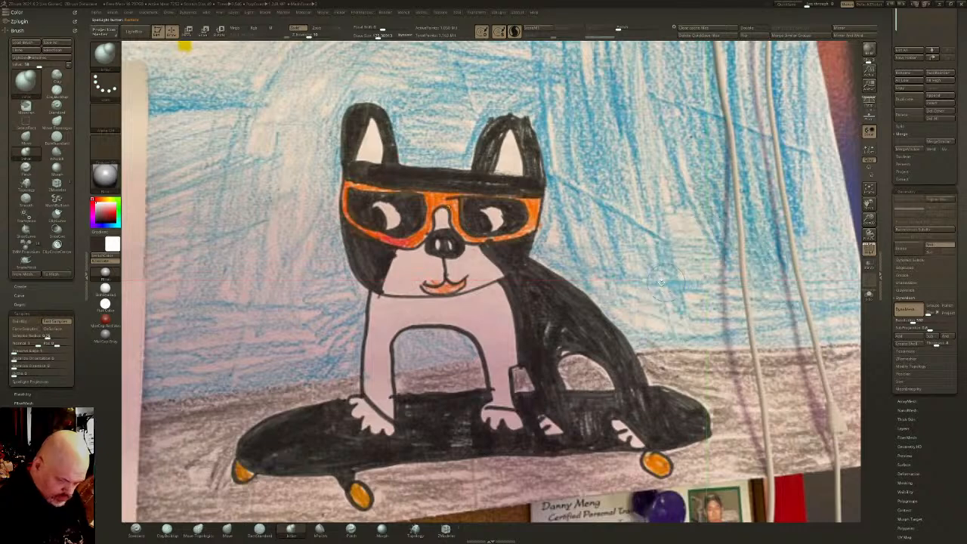
key("shift+z")
Slice the body diagonally from under the head through the belly with SliceCurve to split the back from the chest and forelegs
left_click(111, 54, "ctrl+shift")
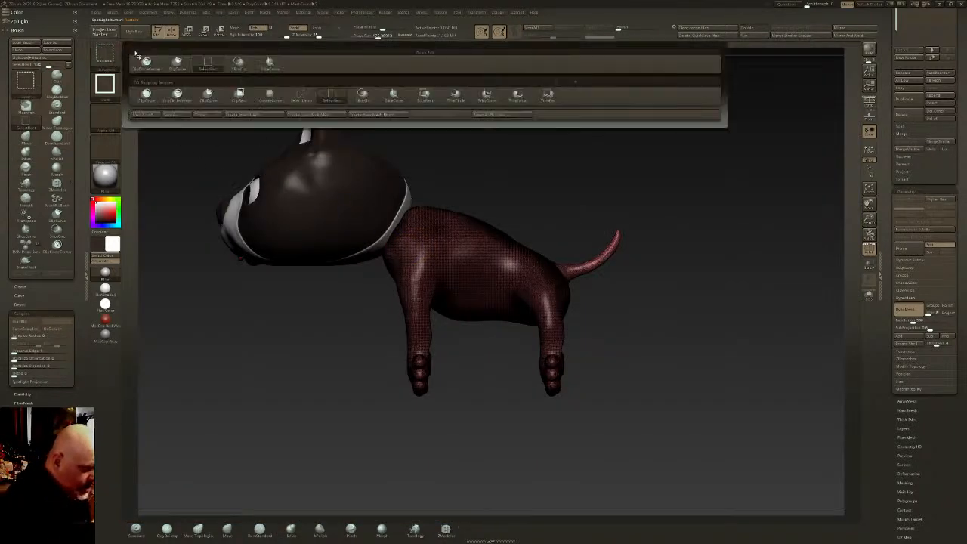
left_click(269, 65, "ctrl+shift")
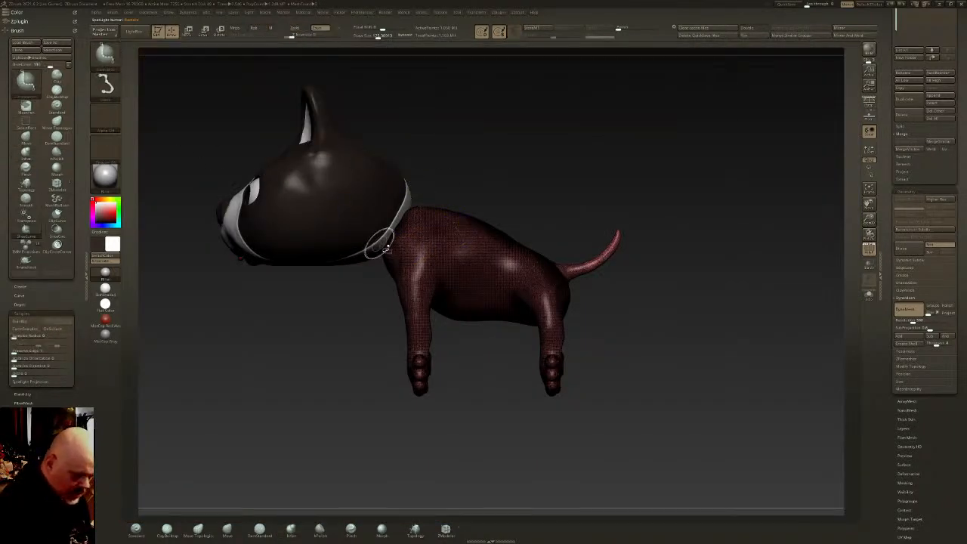
mouse_move(345, 240)
left_mouse_down("ctrl+shift")
mouse_move(401, 245)
mouse_move(490, 296)
left_mouse_up("ctrl+shift")
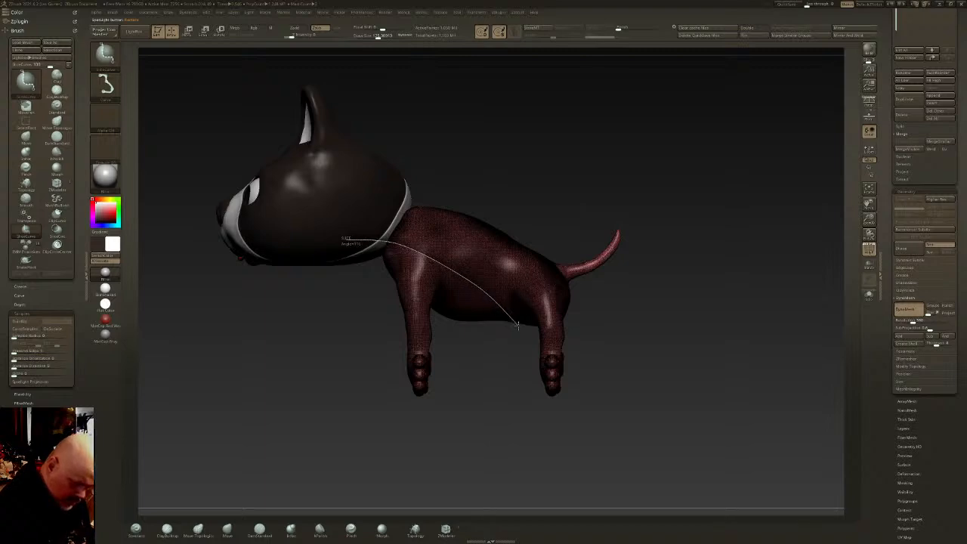
left_click_drag(518, 327, 617, 464, "ctrl+shift")
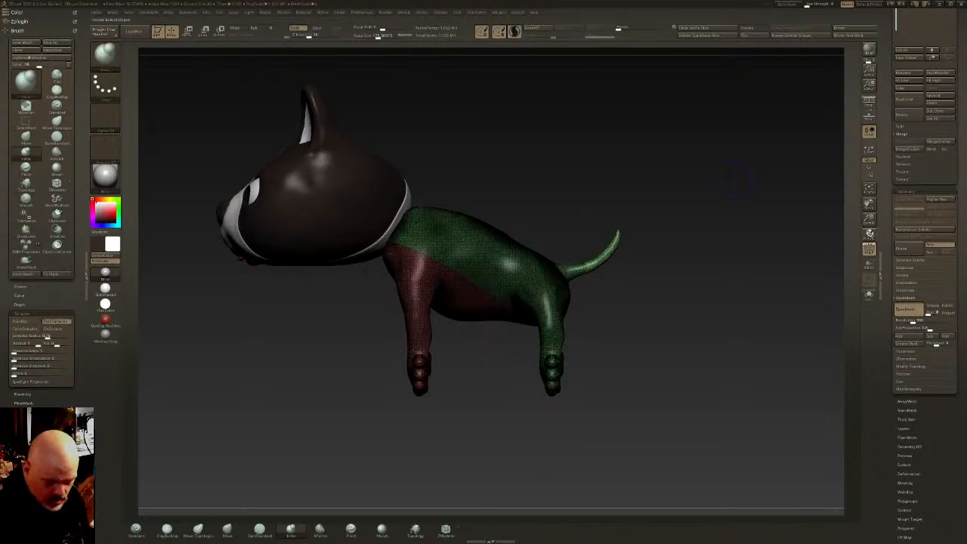
Hide the wireframe lines, unhide all parts of the body and regroup it as a single polygroup
left_click(869, 248)
left_click_drag(718, 355, 572, 367)
left_click(585, 374, "ctrl+shift")
mouse_move(677, 328)
left_mouse_down()
mouse_move(684, 337)
mouse_move(675, 342)
mouse_move(710, 337)
mouse_move(702, 336)
left_mouse_up()
left_click(706, 325, "ctrl+shift")
key("ctrl+w")
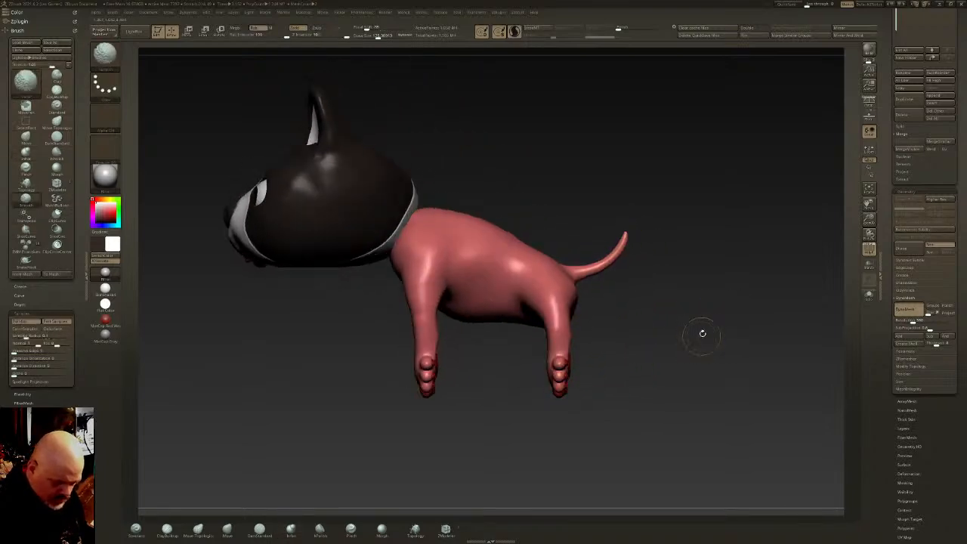
Isolate the lower hind legs and paws with the SelectLasso brush, using the drawing as reference
key("shift+z")
key("shift+z")
mouse_move(620, 365)
left_mouse_down()
mouse_move(687, 353)
mouse_move(597, 307)
left_mouse_up()
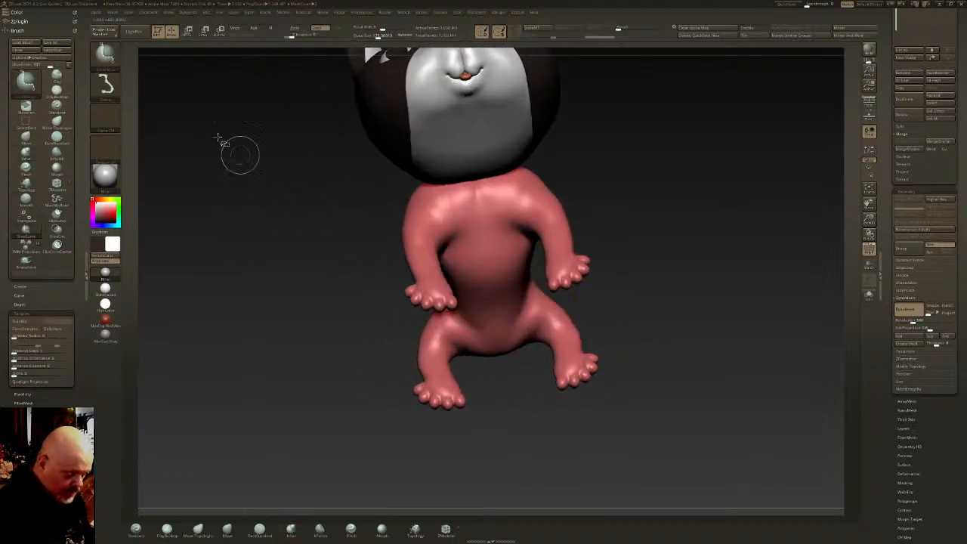
left_click(105, 53, "ctrl+shift")
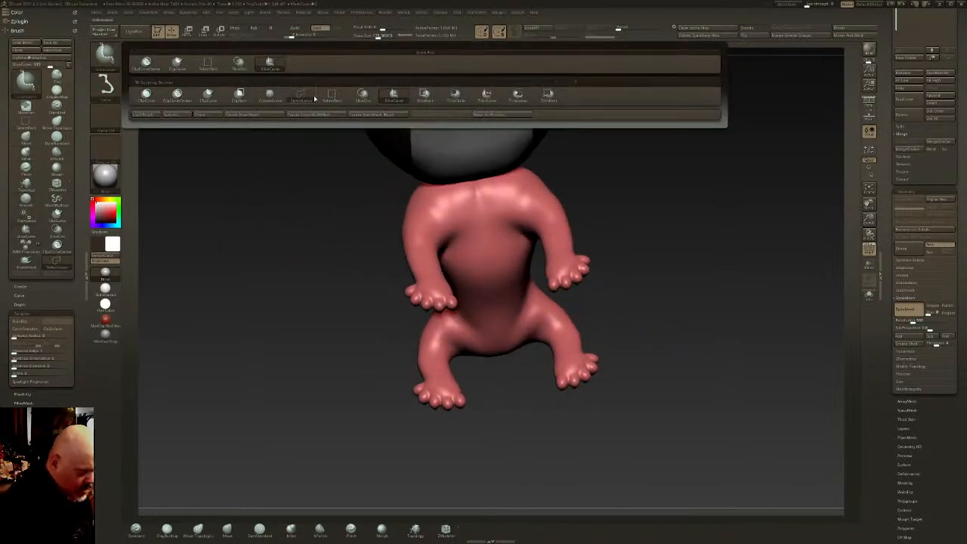
left_click(302, 94)
mouse_move(648, 330)
left_mouse_down("ctrl+shift")
mouse_move(518, 341)
mouse_move(690, 405)
mouse_move(694, 396)
left_mouse_up("ctrl+shift")
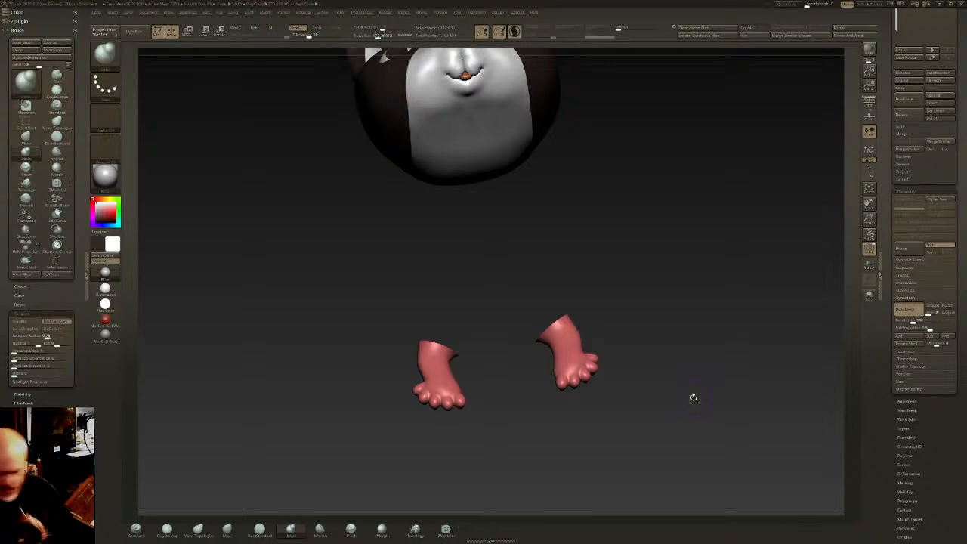
Slice the isolated hind paws with a SliceCurve running diagonally from behind the ankle to the front of the toes, following the drawing's markings
mouse_move(589, 350)
left_mouse_down()
mouse_move(393, 325)
mouse_move(446, 355)
left_mouse_up()
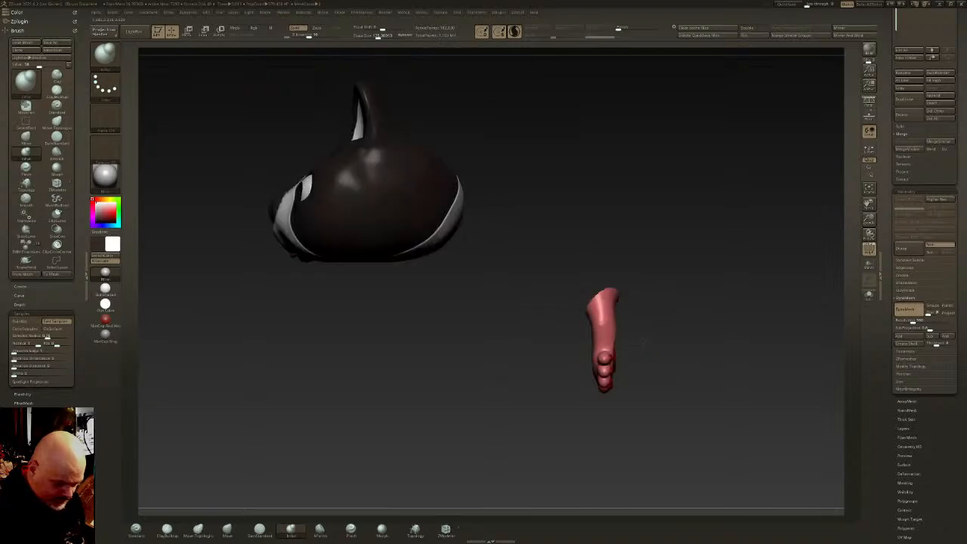
left_click_drag(621, 355, 637, 367)
key("shift+z")
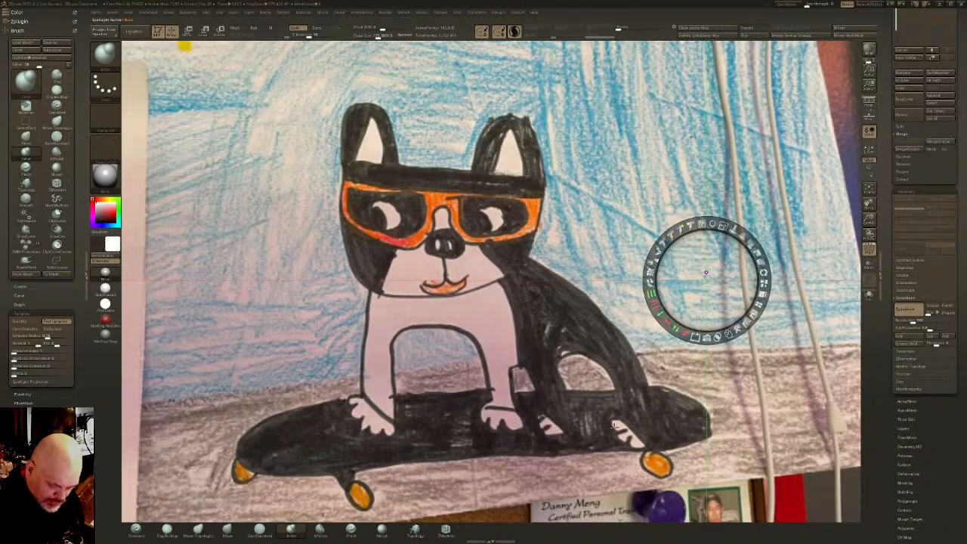
key("z")
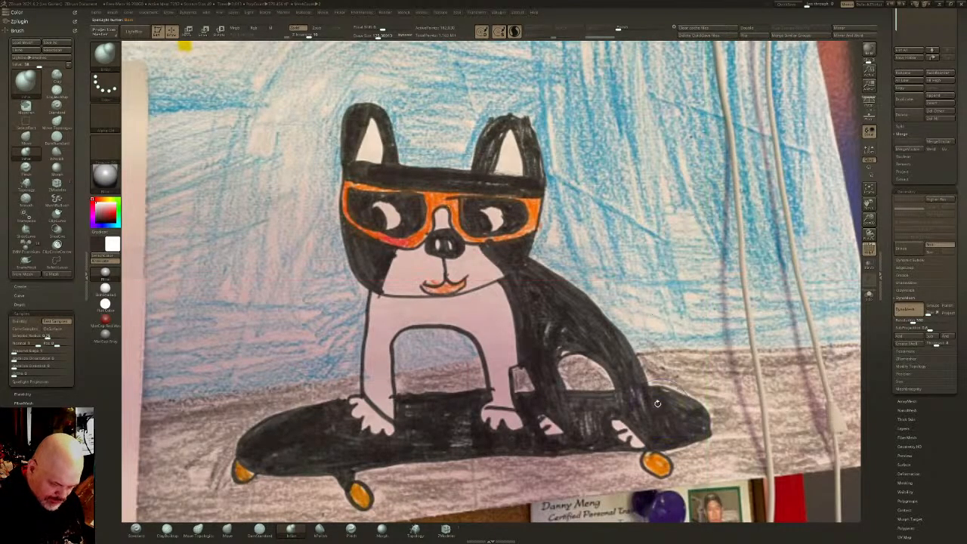
key("shift+z")
left_click_drag(626, 355, 653, 319)
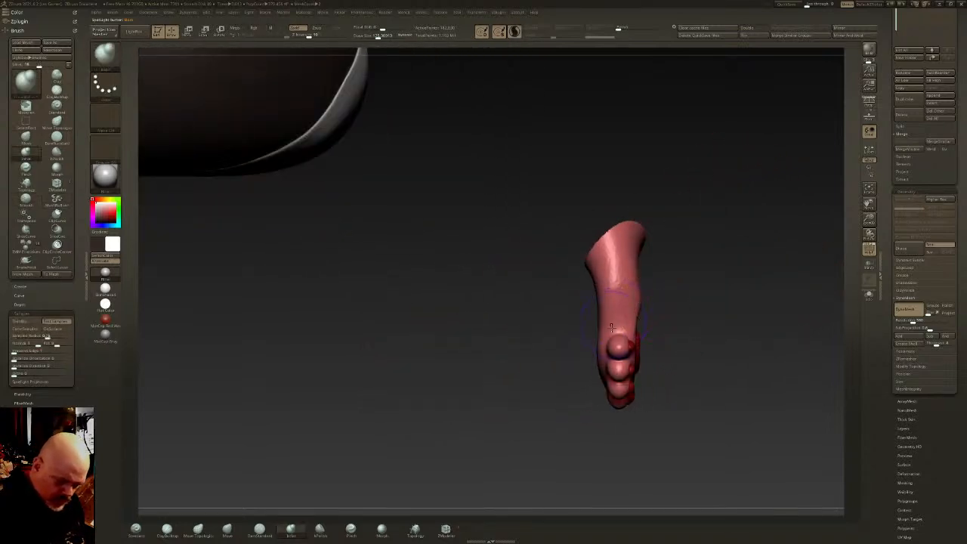
key("ctrl+shift+b")
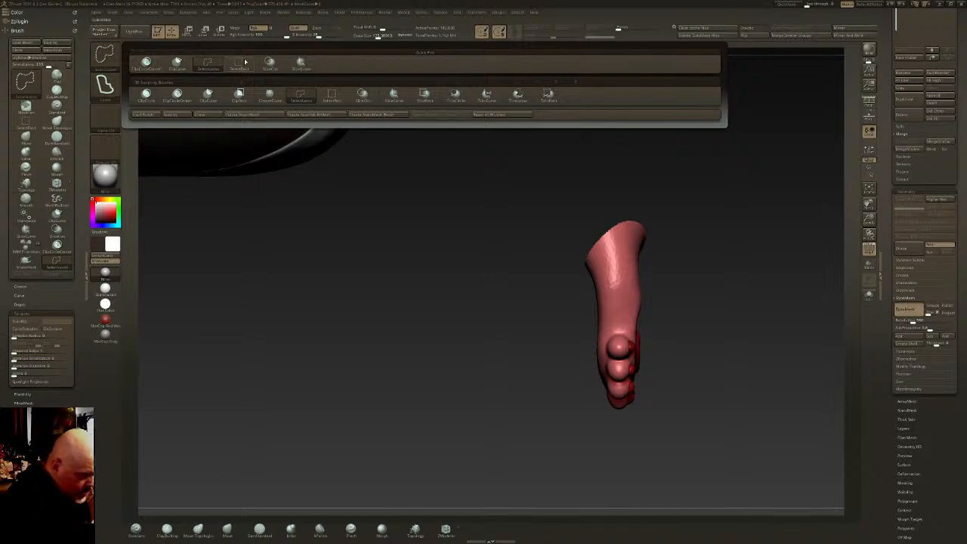
left_click(301, 62)
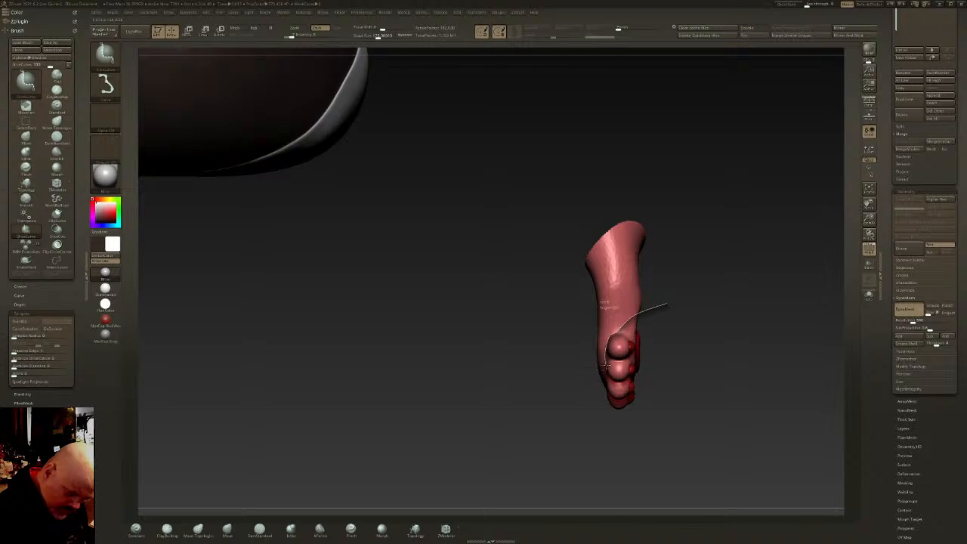
left_click_drag(603, 374, 582, 415)
left_click_drag(712, 300, 686, 317)
key("shift")
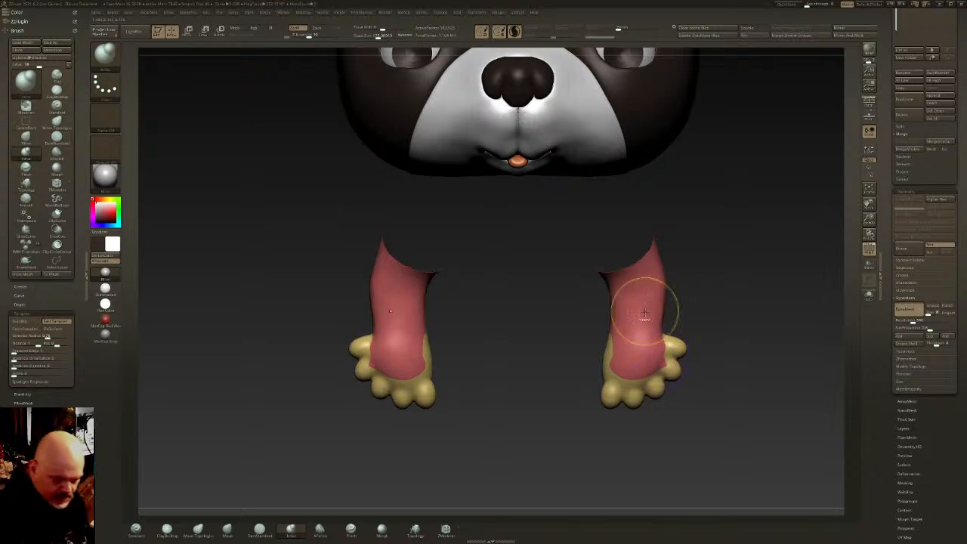
Check the hind-paw polygroups by isolating them, switch to the SelectRect brush and redisplay the whole body from behind
left_click(648, 341, "ctrl+shift")
left_click(701, 345, "ctrl+shift")
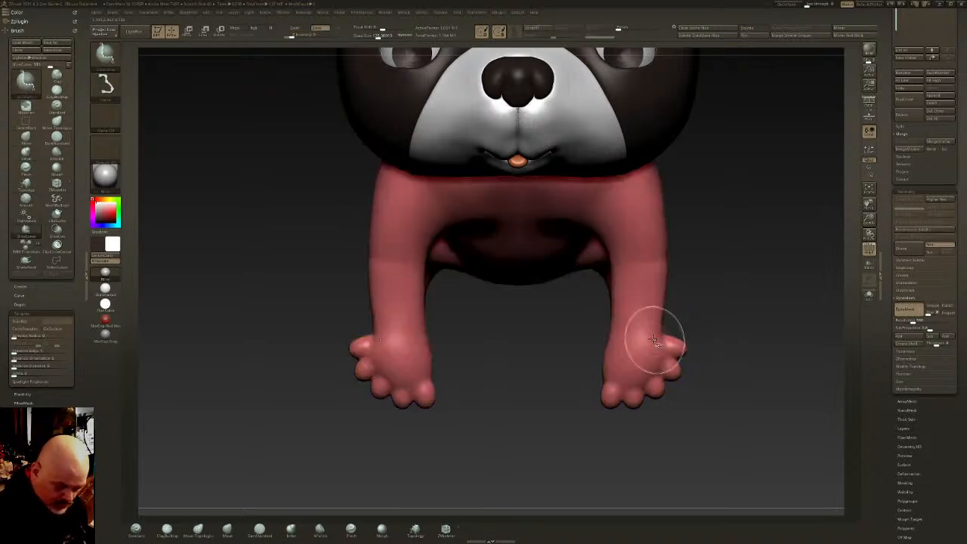
left_click(683, 361, "ctrl+shift")
left_click_drag(730, 356, 750, 317)
left_click(750, 317, "ctrl+shift")
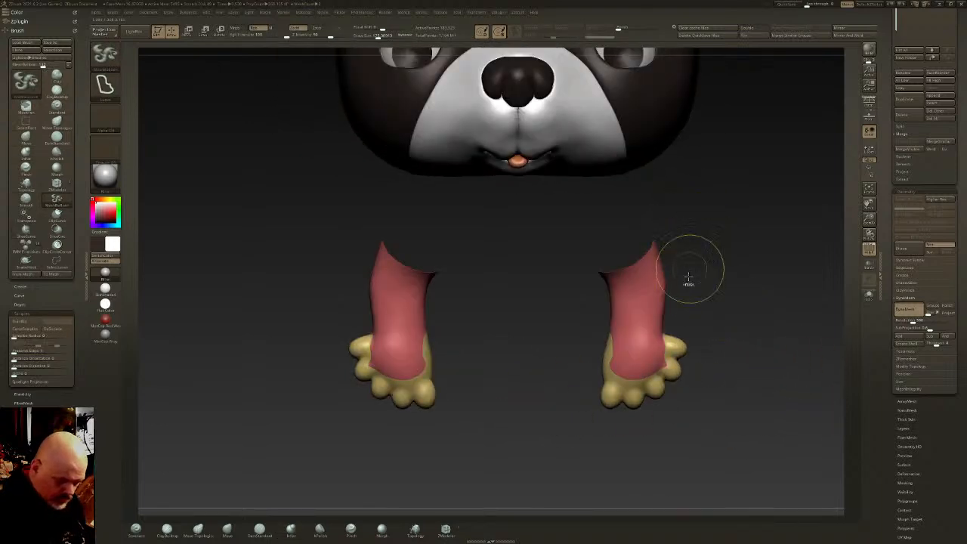
left_click(682, 339, "ctrl+shift")
key("b")
left_click(225, 68)
mouse_move(574, 355)
left_mouse_down()
mouse_move(693, 326)
mouse_move(779, 339)
mouse_move(723, 277)
left_mouse_up()
left_click(780, 339, "ctrl+shift")
left_click(712, 361, "ctrl+shift")
left_click(680, 367, "ctrl+shift")
left_click(845, 167, "ctrl+shift")
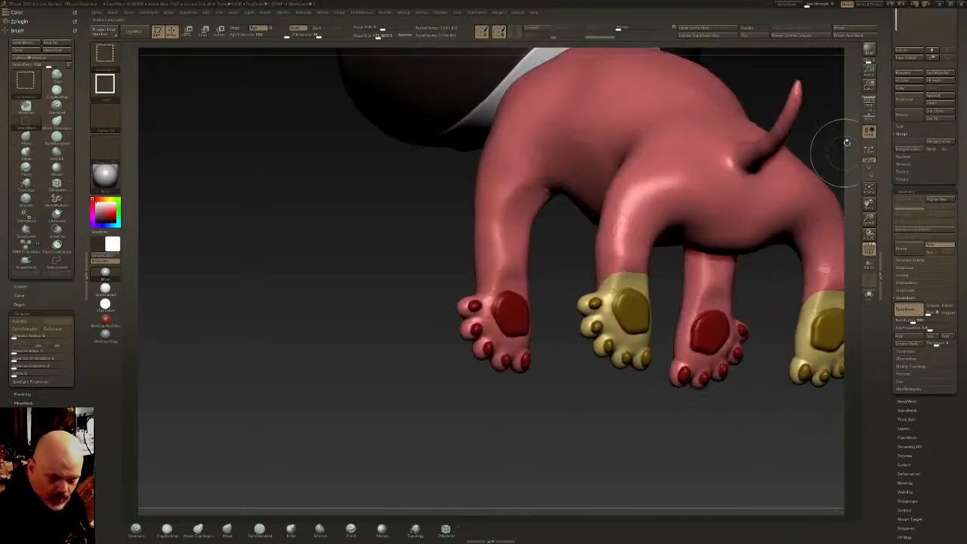
Isolate the hind paws' polygroup and split it into paw and pad polygroups with From Polypaint
left_click_drag(735, 269, 608, 253, "alt")
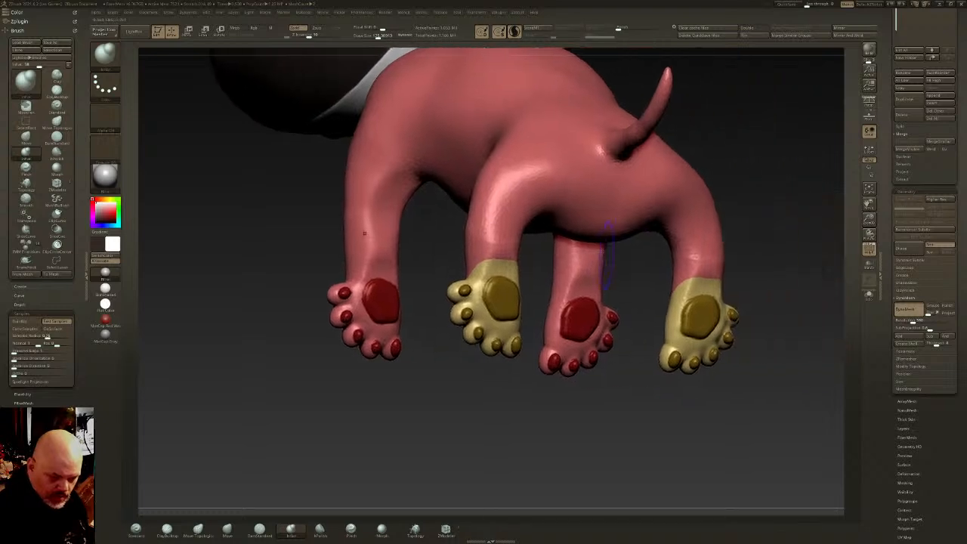
left_click(495, 303, "ctrl+shift")
left_click_drag(544, 332, 643, 404, "alt")
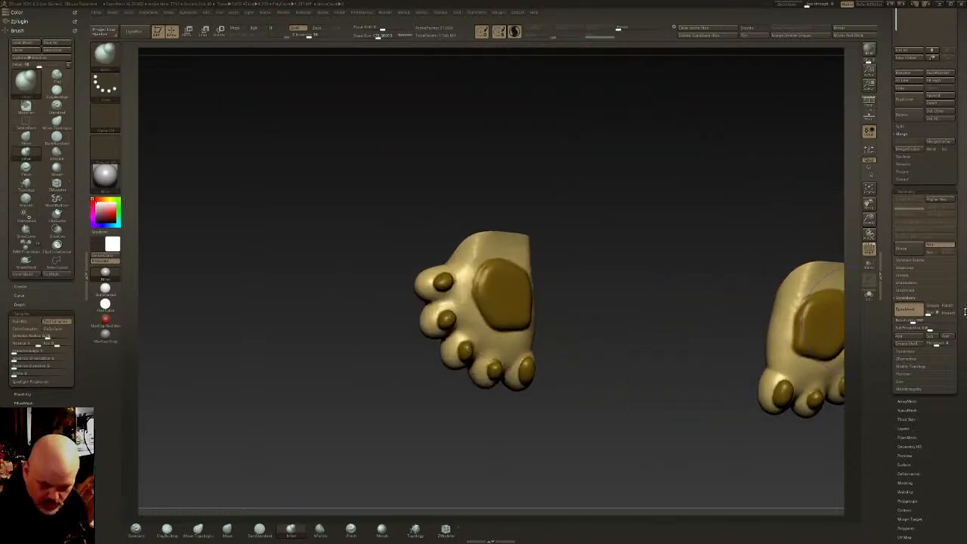
scroll(964, 310, "down", 6)
left_click_drag(779, 387, 697, 372, "alt")
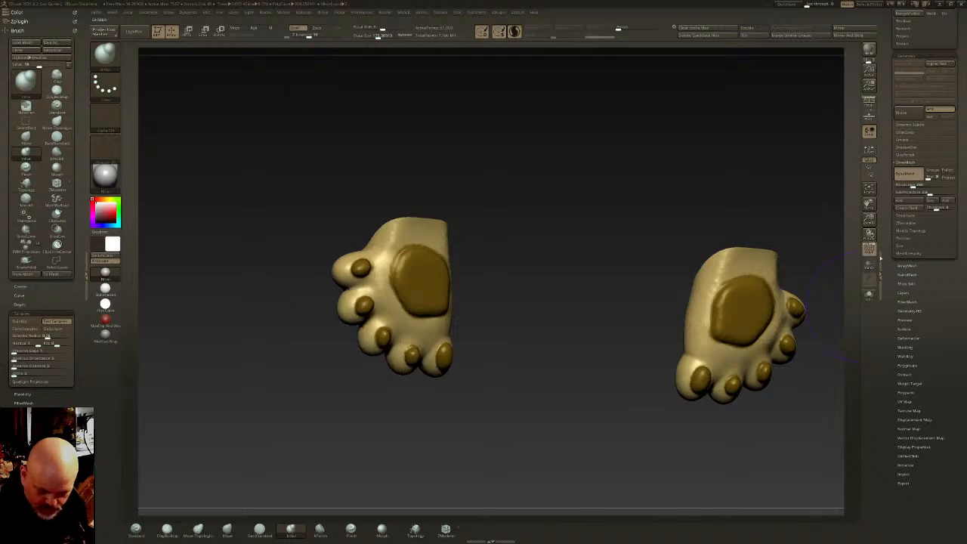
left_click(907, 365)
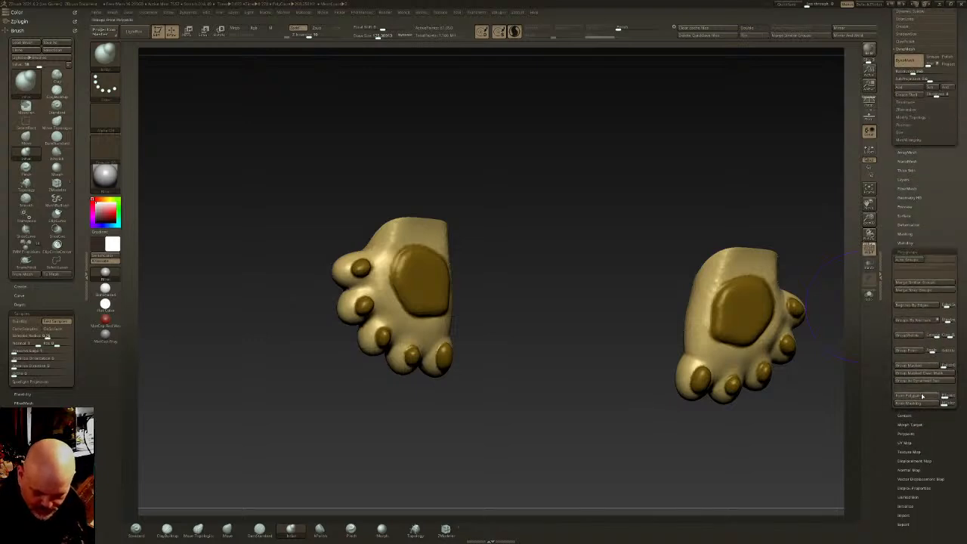
left_click(921, 396)
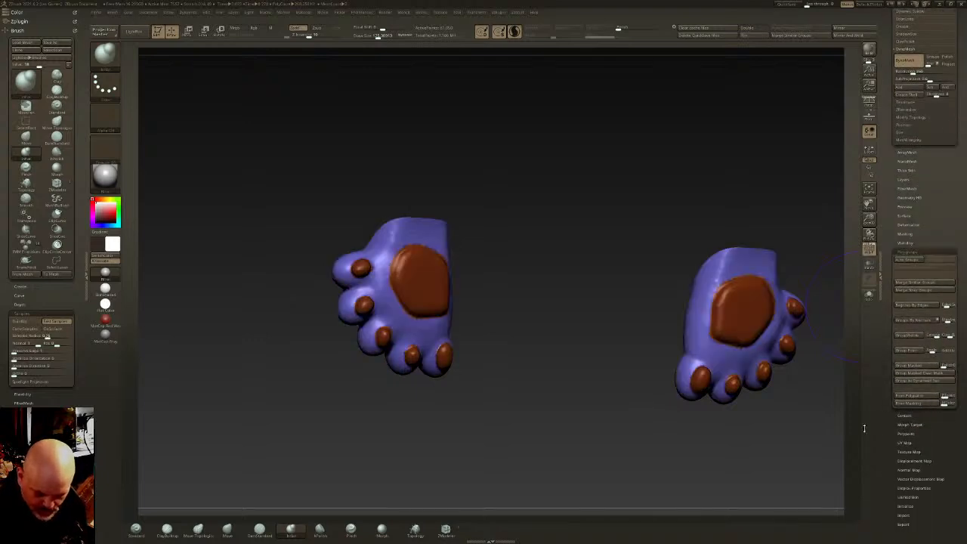
Isolate the hind paws' sole and toe pads and assign them one new polygroup
left_click(745, 317, "ctrl+shift")
left_click(664, 390, "ctrl+shift")
left_click(765, 326, "ctrl+shift")
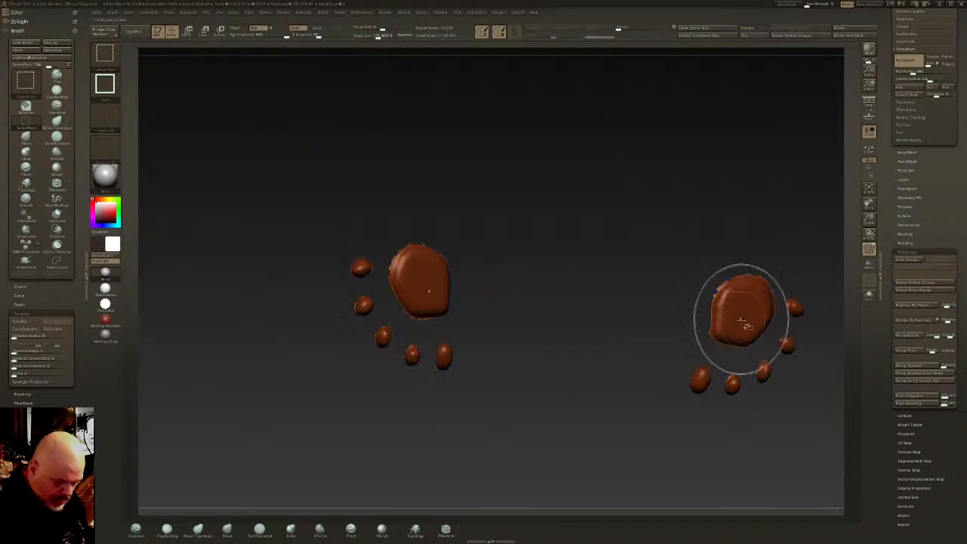
key("ctrl+w")
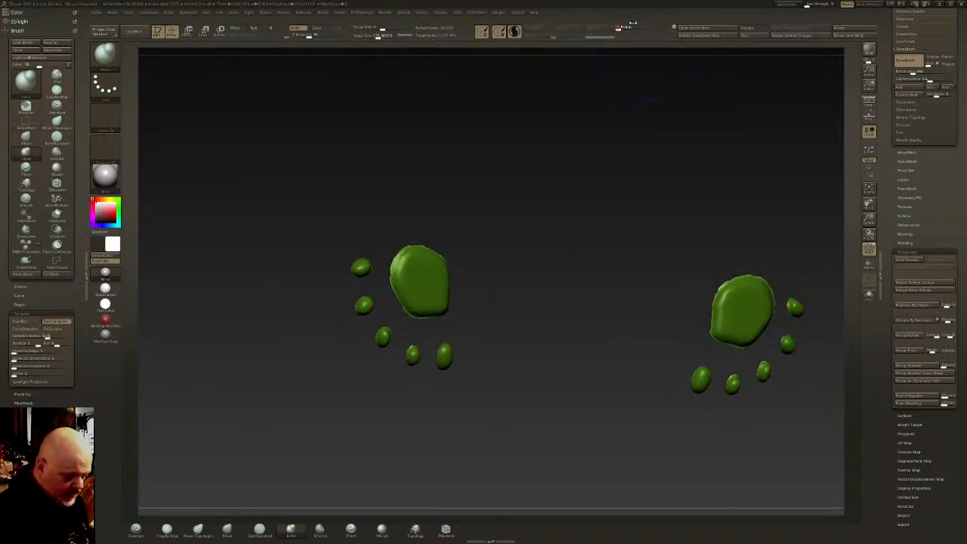
Isolate the body above the hind paws, slice its outer ankle corner with a SliceCurve and mirror the cut to the other leg
key("ctrl+w")
left_click(628, 240, "ctrl+shift")
right_click_drag(535, 317, 665, 319)
left_click(667, 332, "ctrl+shift")
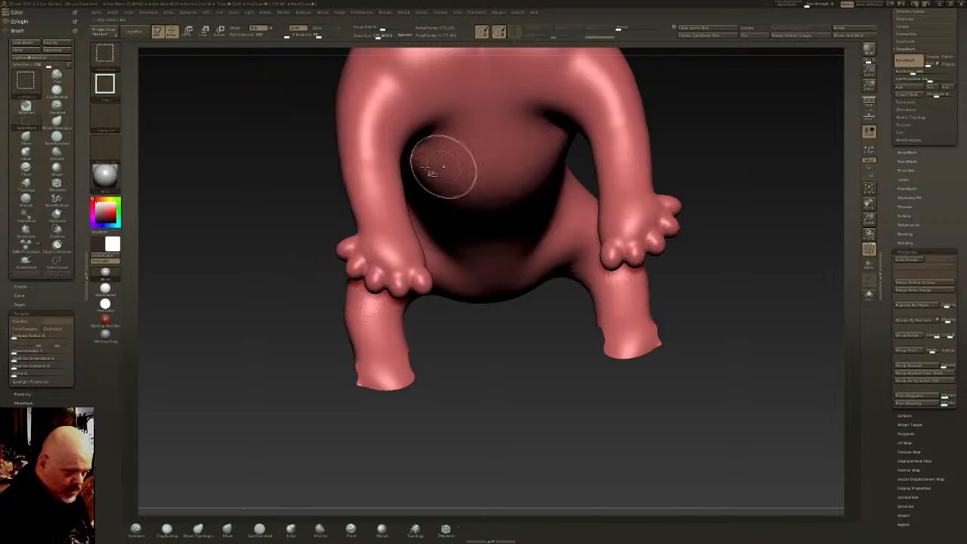
left_click(105, 53, "ctrl+shift")
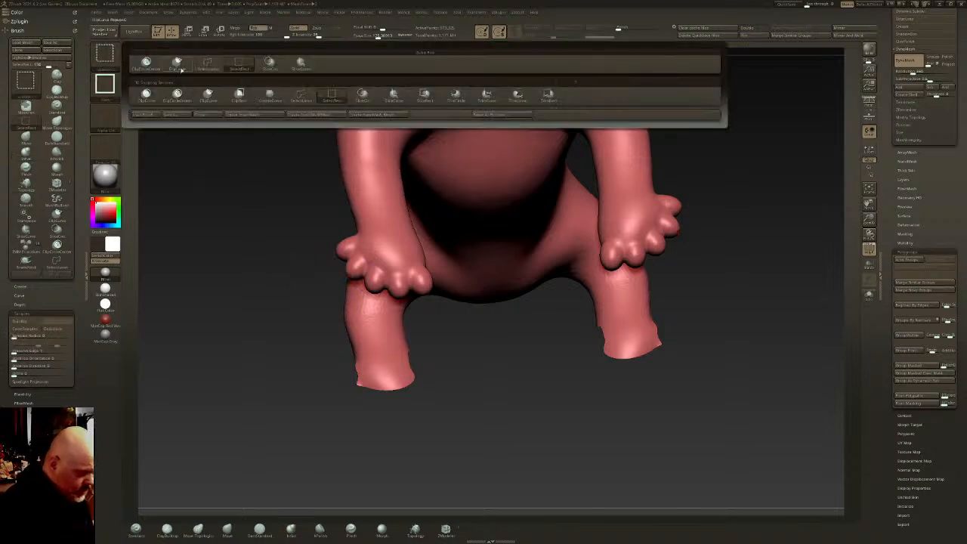
left_click(306, 67)
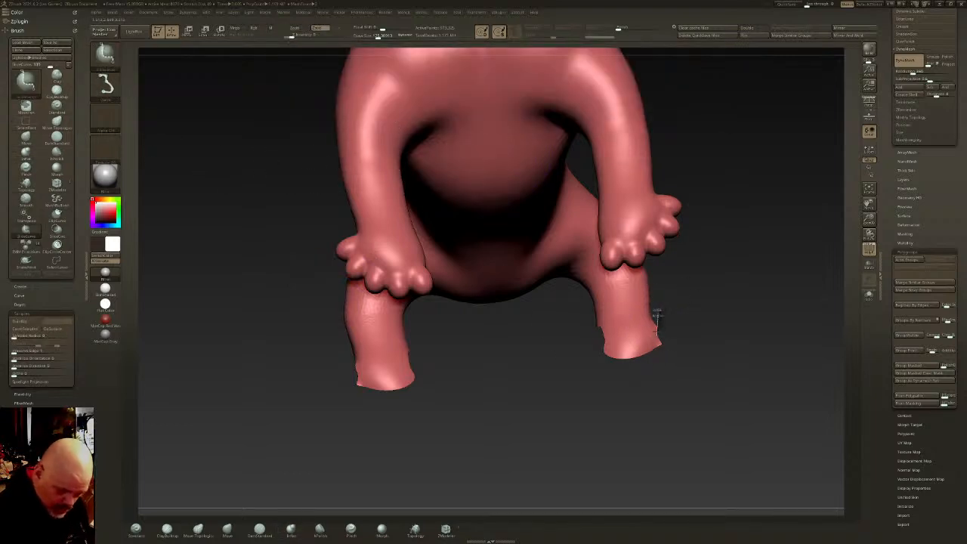
left_click_drag(713, 262, 678, 298, "ctrl+shift")
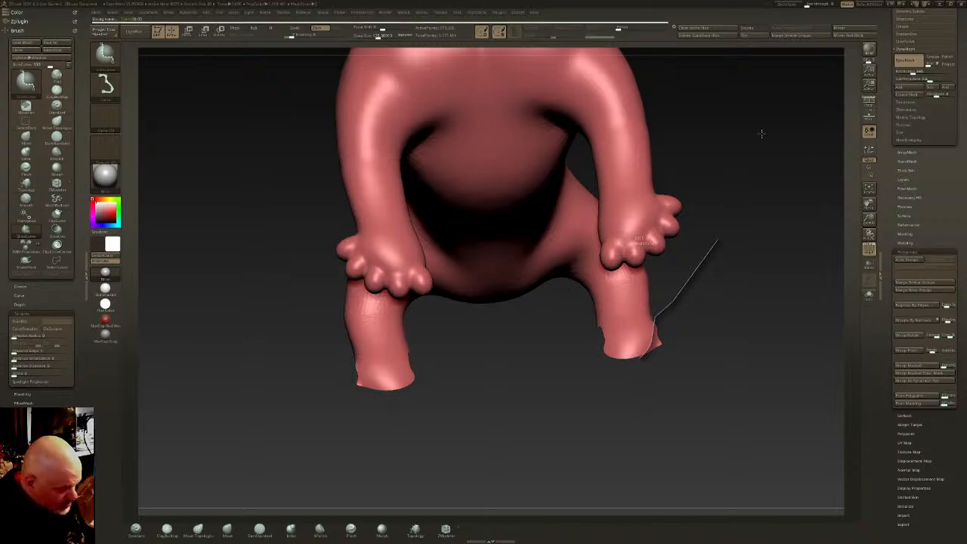
left_click(760, 134)
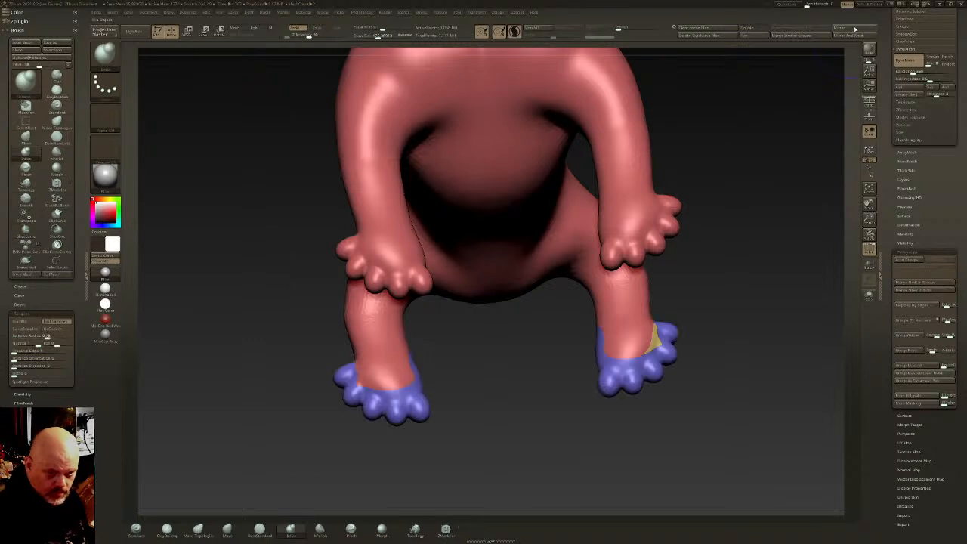
Isolate the hind paws together with the small ankle slivers using SelectRect and assign them one polygroup
left_click(105, 53)
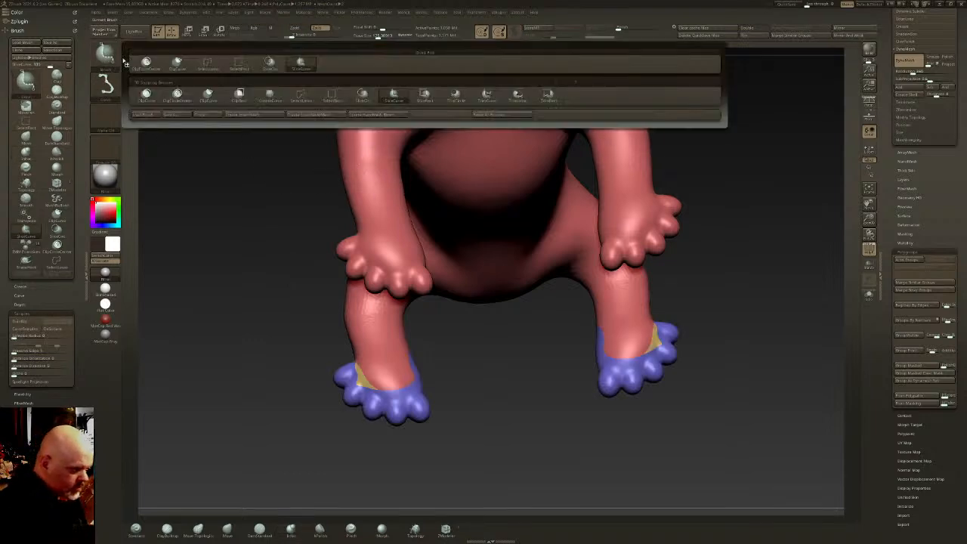
left_click(241, 62)
left_click(358, 376, "ctrl+shift")
left_click(365, 387, "ctrl+shift")
left_click(365, 386, "ctrl+shift")
left_click(490, 419, "ctrl+shift")
key("ctrl+w")
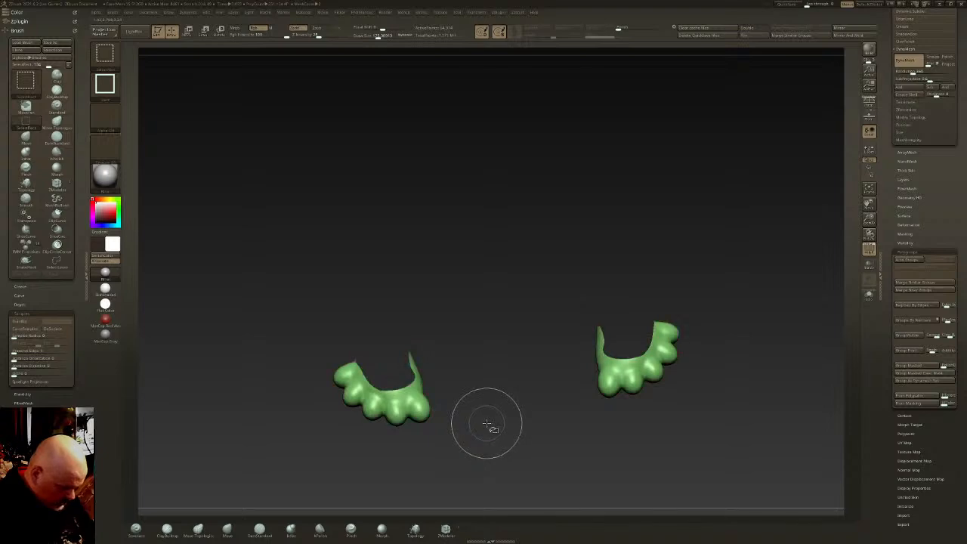
Polish the borders of the isolated hind paws and redisplay the whole body
key("shift+f")
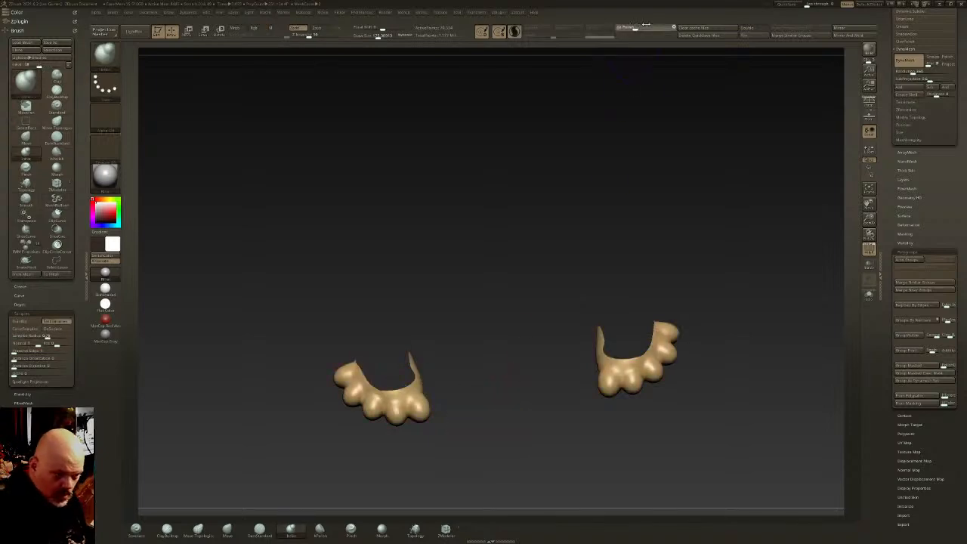
key("shift+f")
left_click(696, 335, "ctrl+shift")
left_click_drag(697, 334, 529, 302)
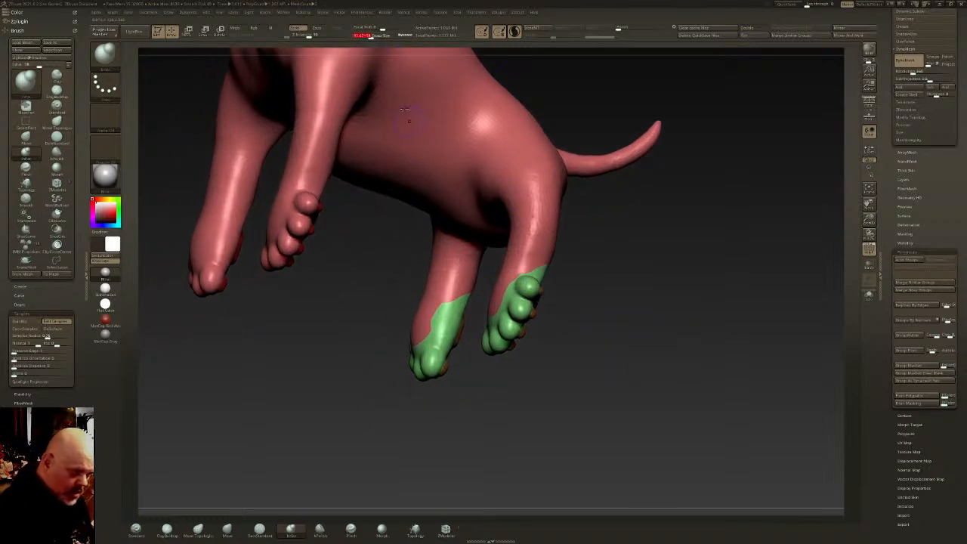
Smooth the polygroup border across the hind ankles with a smaller brush
scroll(442, 266, "up", 3)
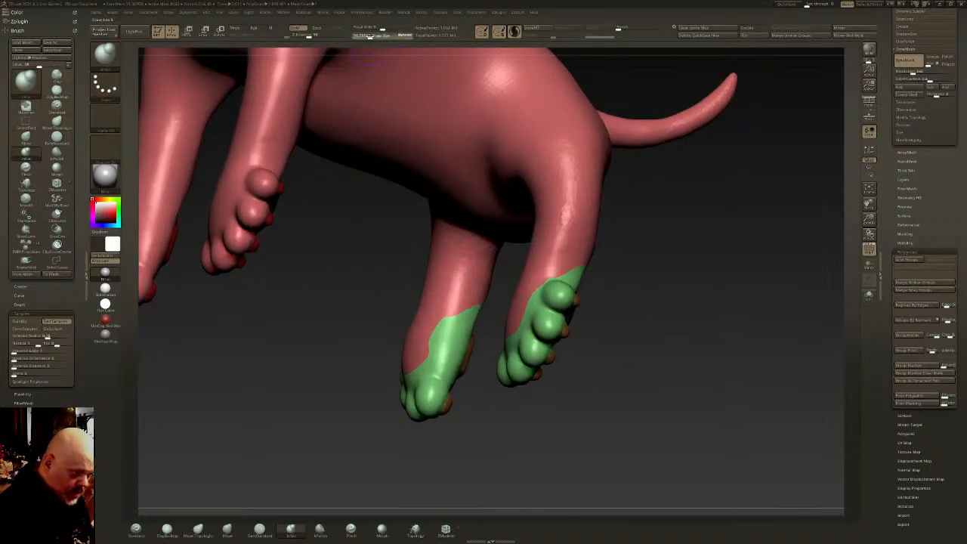
key("shift")
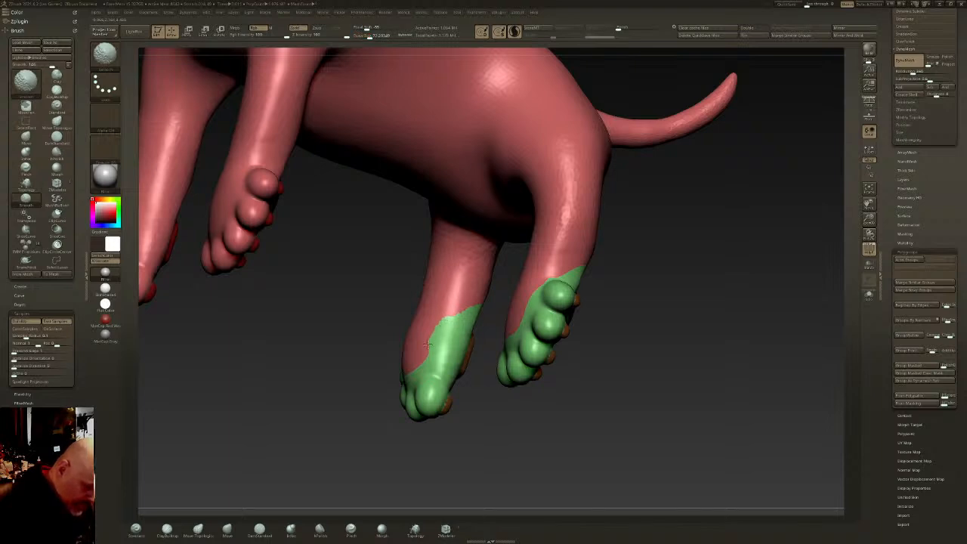
left_click_drag(435, 335, 431, 292)
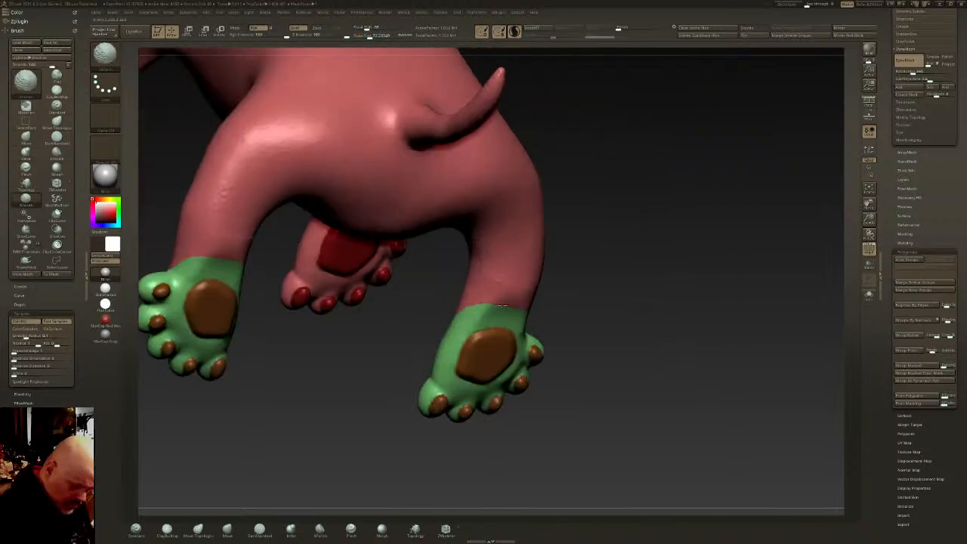
left_click_drag(529, 306, 581, 338)
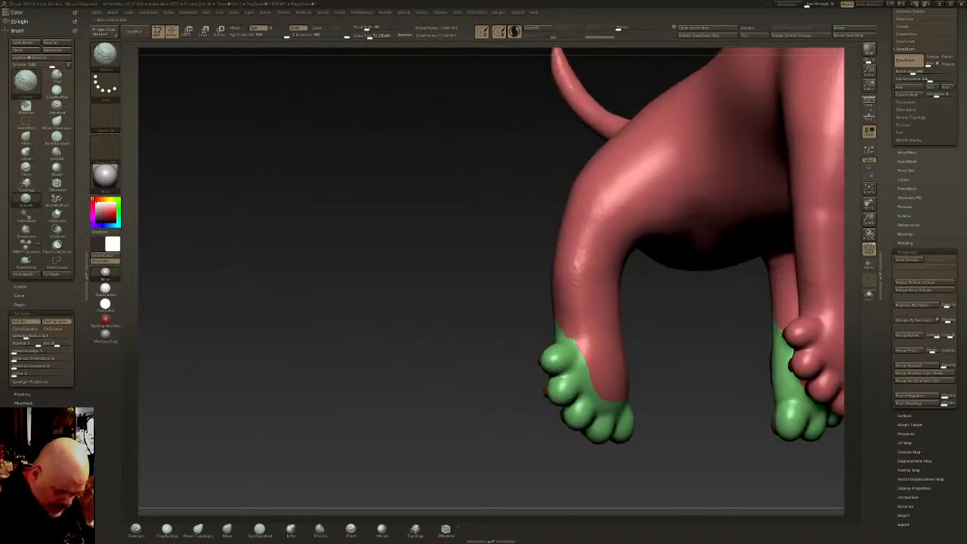
Reshape the paw marking's border on the inner hind leg with the Move Topological brush and smooth it
left_click(201, 529)
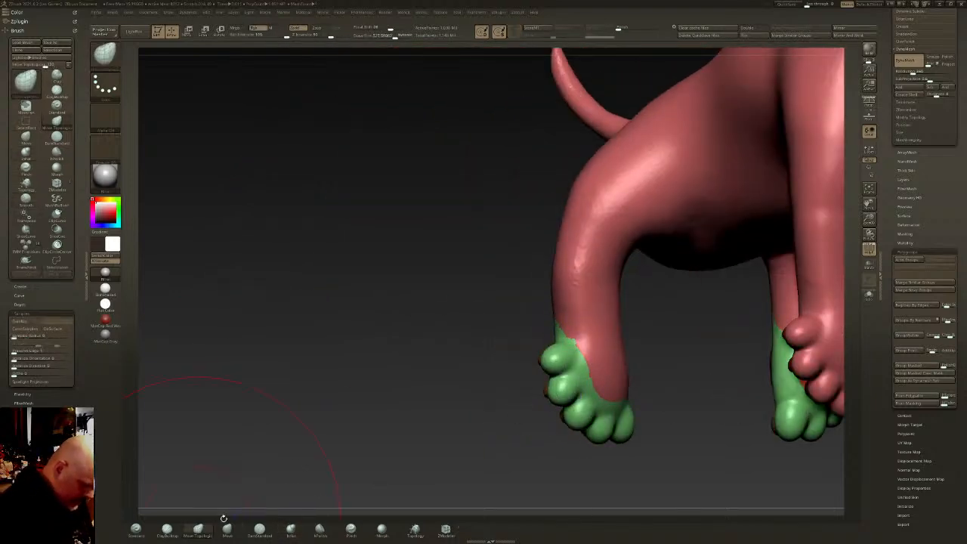
key("s")
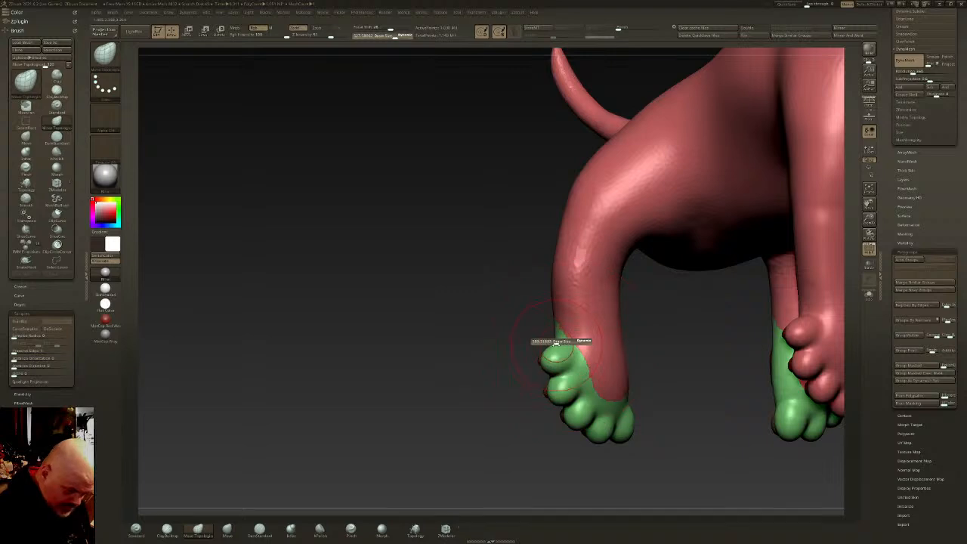
right_click_drag(553, 344, 575, 342)
right_click_drag(714, 314, 732, 320)
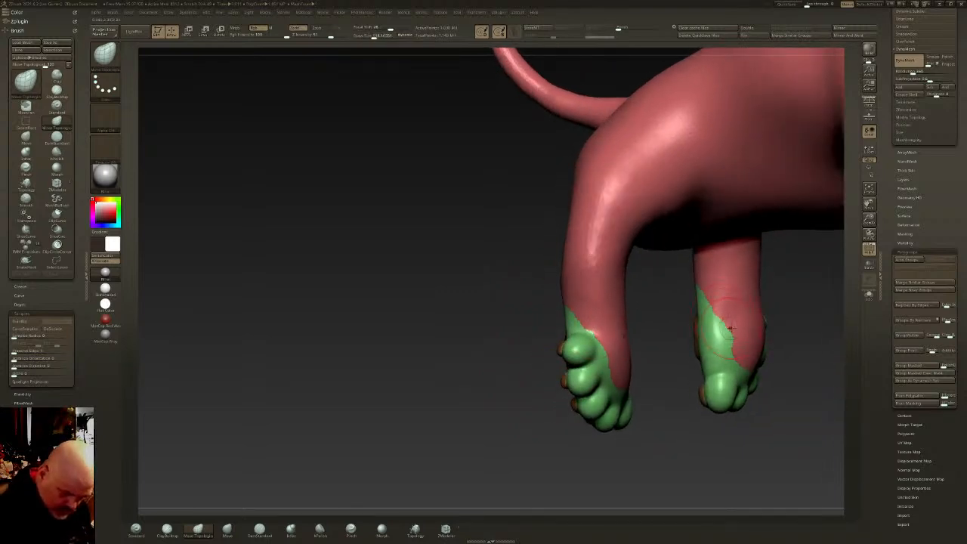
key("shift")
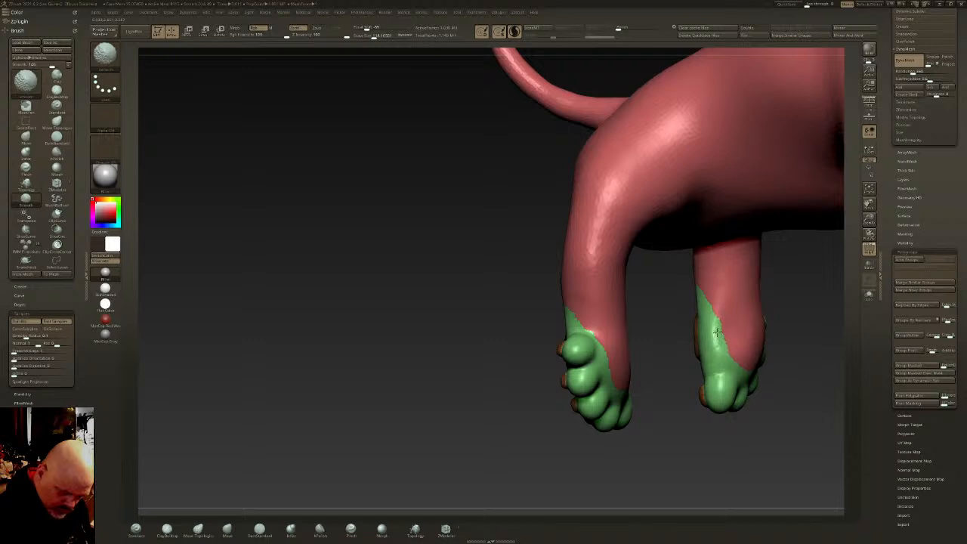
key("s")
key("shift")
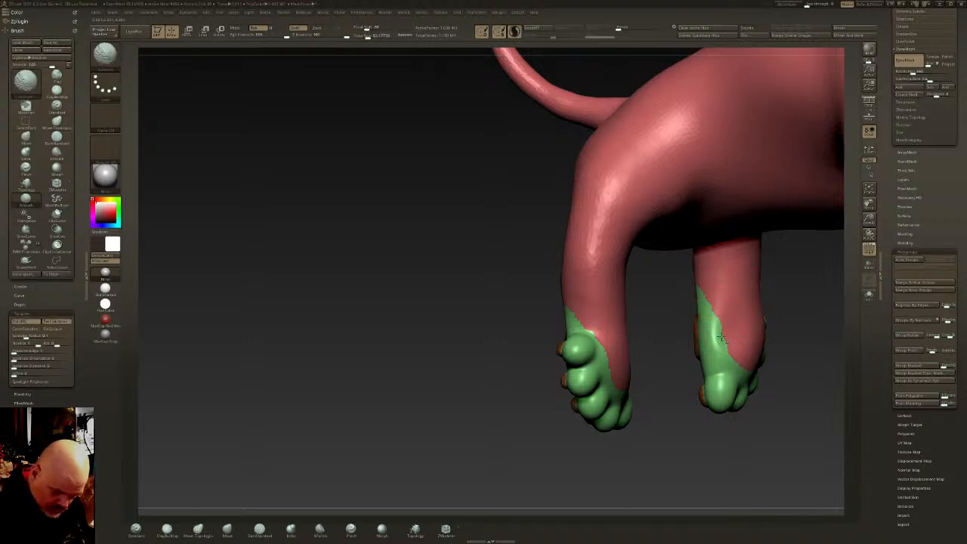
mouse_move(724, 348)
right_mouse_down()
mouse_move(767, 345)
mouse_move(744, 325)
right_mouse_up()
Isolate the hind paws' marking, assign it a new polygroup, polish its border and redisplay the whole body
left_click(726, 336, "ctrl+shift")
key("ctrl+w")
key("ctrl+w")
key("ctrl+w")
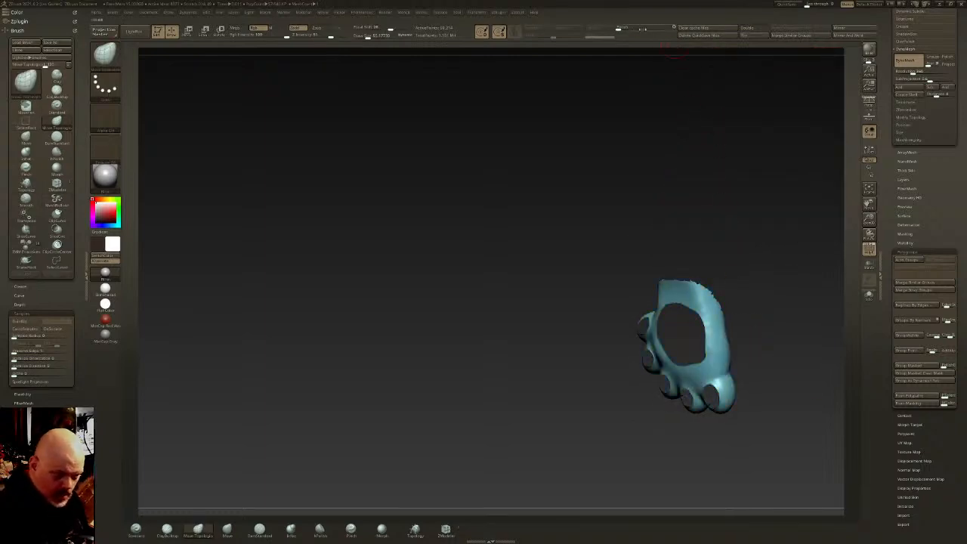
left_click(627, 28)
left_click(630, 28)
key("ctrl+w")
key("ctrl+w")
left_click(769, 307, "ctrl+shift")
right_click_drag(748, 349, 512, 313)
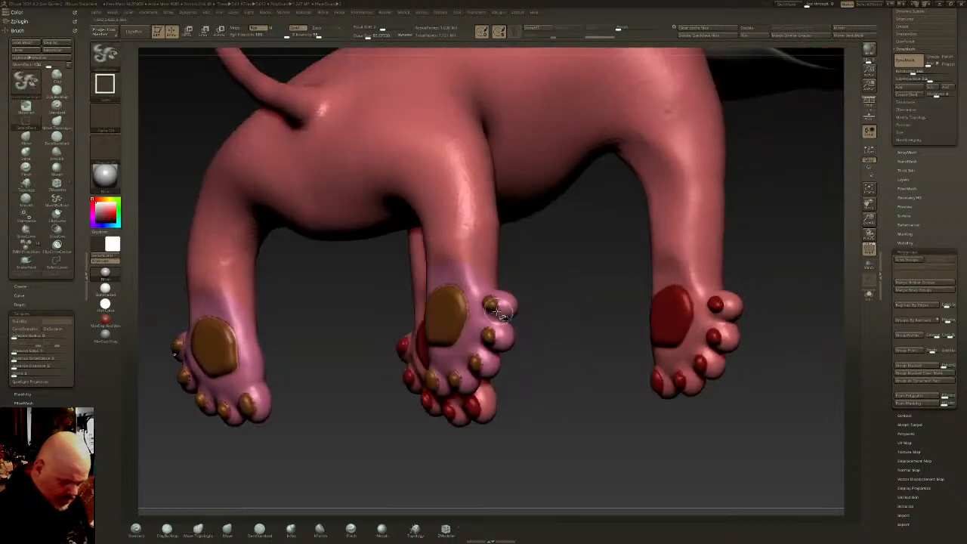
Isolate the hind paws' pads, assign them a new polygroup and redisplay the whole body in side view
left_click(497, 311, "ctrl+shift")
key("ctrl+w")
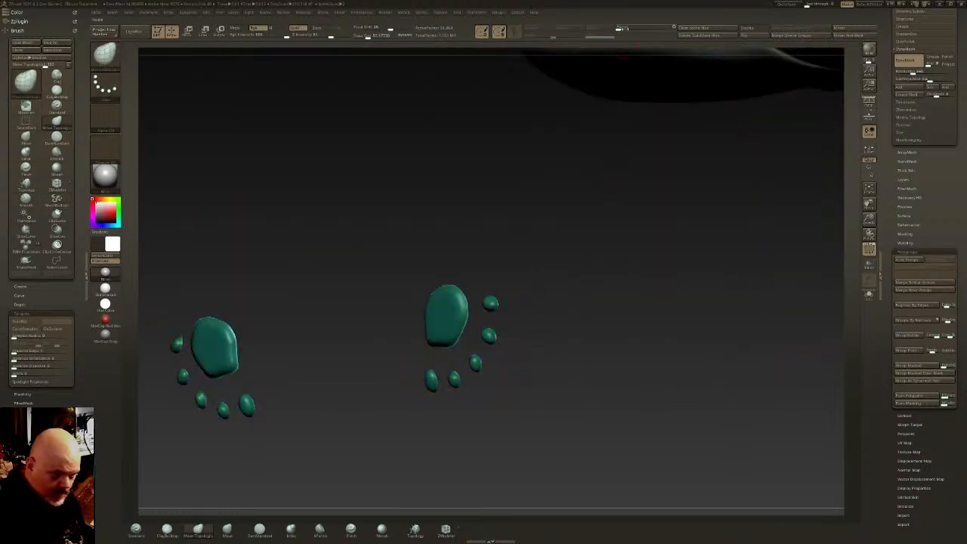
left_click(646, 313, "ctrl+shift")
right_click_drag(646, 313, 679, 278)
mouse_move(679, 278)
right_mouse_down("alt")
mouse_move(611, 359)
mouse_move(701, 300)
right_mouse_up("alt")
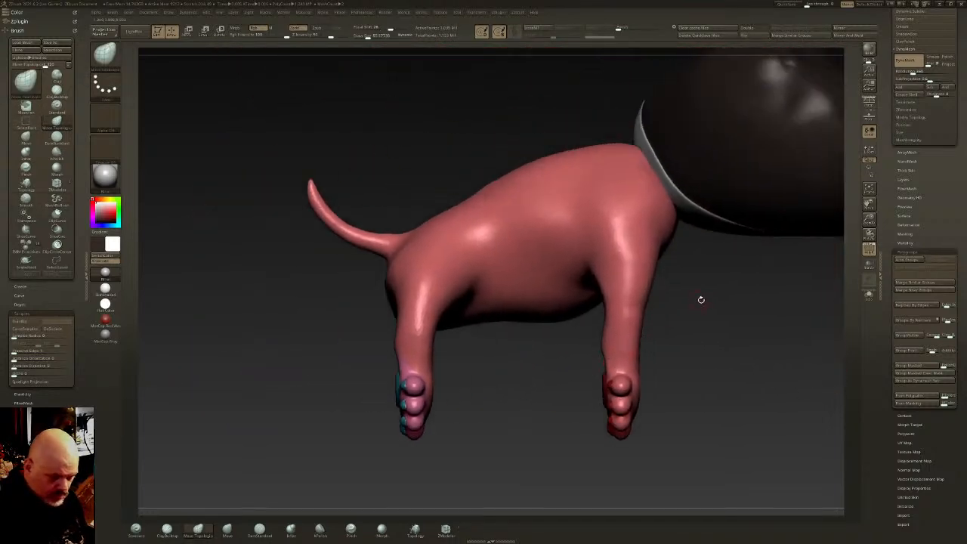
Hide the hind paws and slice the body with a SliceCurve from the collar diagonally across the flank to the front of the hind leg
left_click(550, 281, "ctrl+shift")
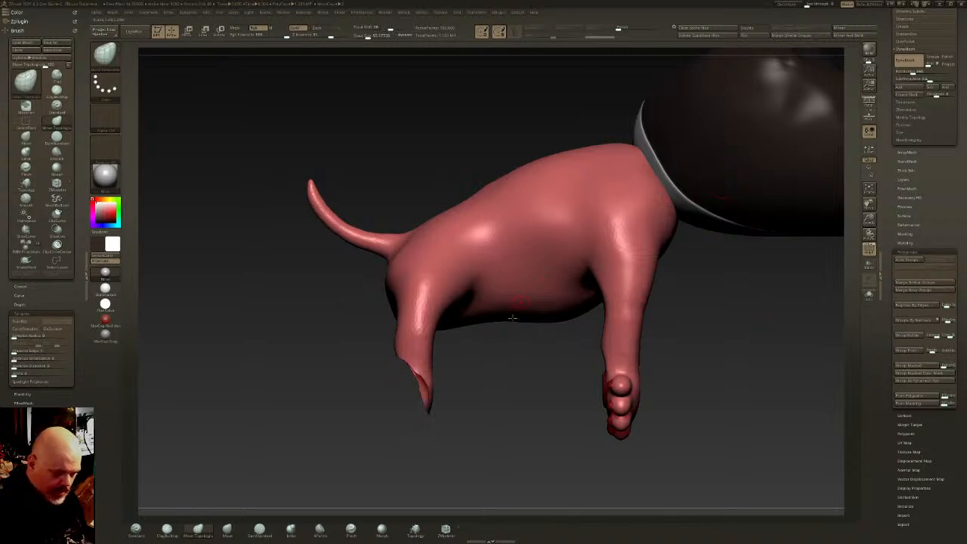
key("ctrl+shift")
left_click(113, 56)
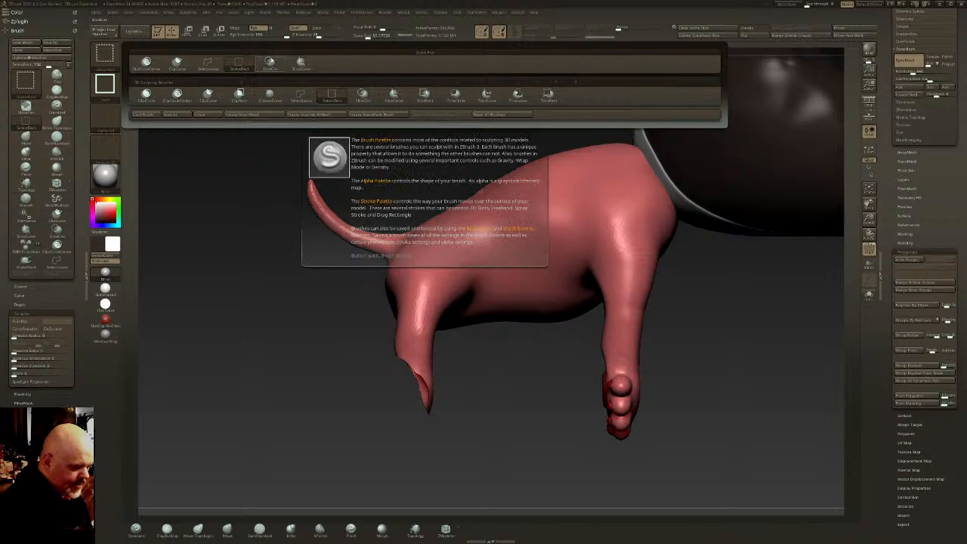
left_click(299, 64)
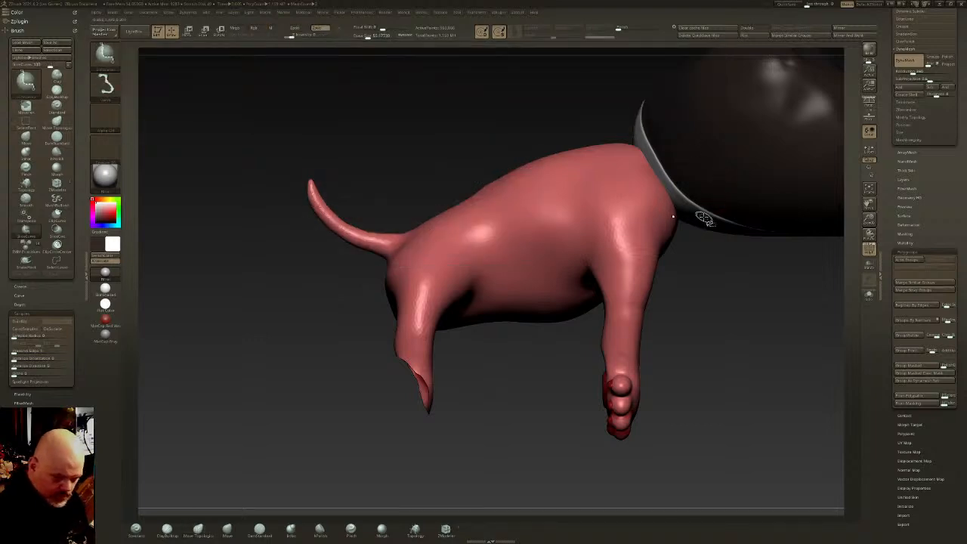
mouse_move(641, 202)
left_mouse_down("ctrl+shift")
mouse_move(597, 220)
mouse_move(496, 316)
mouse_move(462, 320)
mouse_move(431, 475)
left_mouse_up("ctrl+shift")
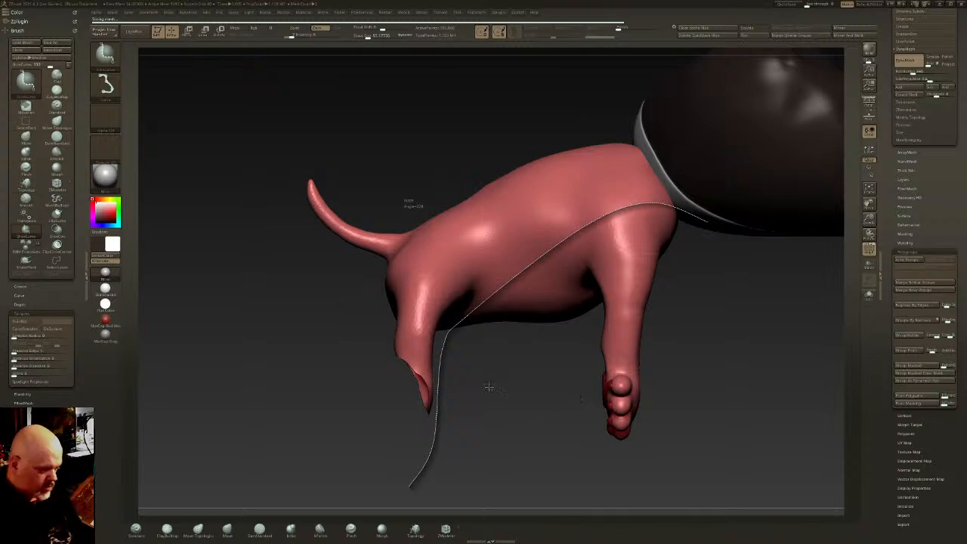
Isolate the back, tail and hind legs with a selection brush and assign them a new polygroup
left_click(105, 55)
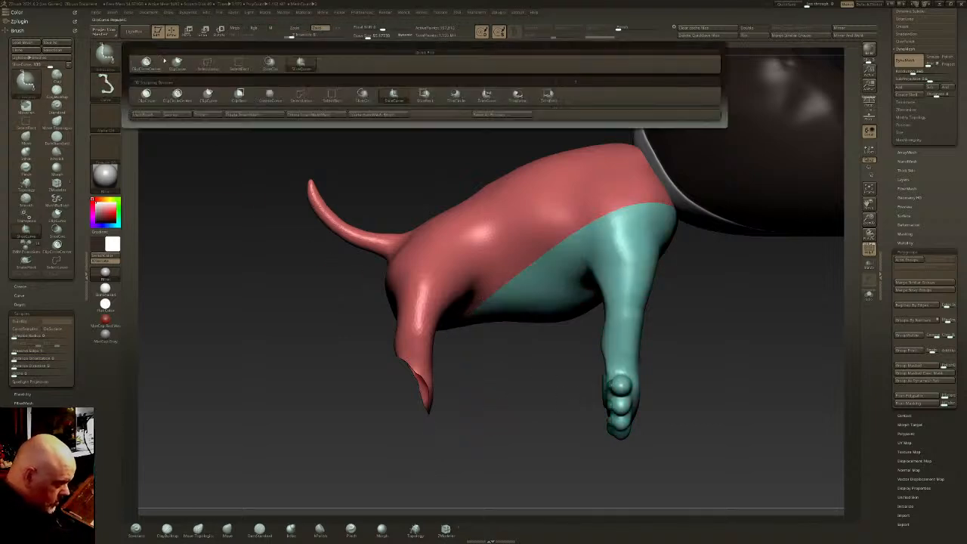
left_click(209, 65)
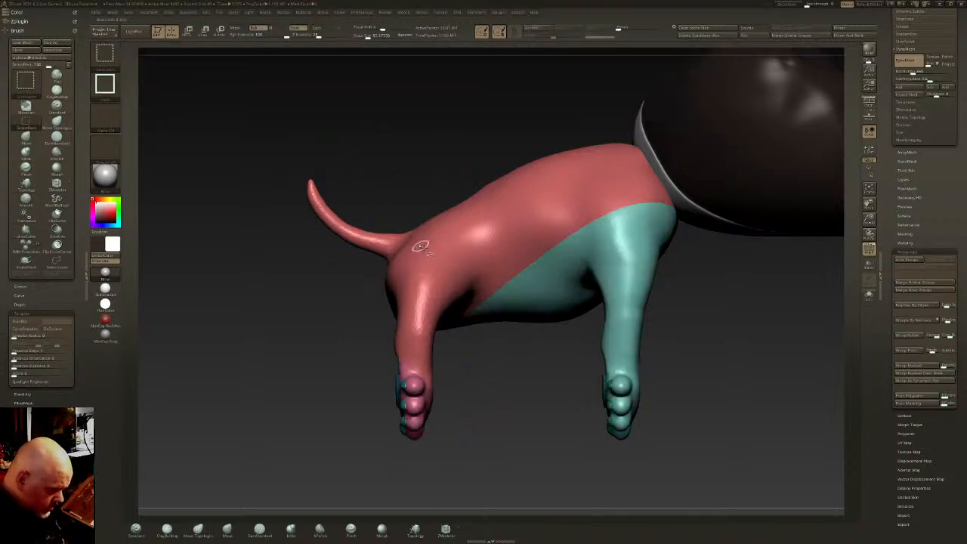
left_click(431, 243, "ctrl+shift")
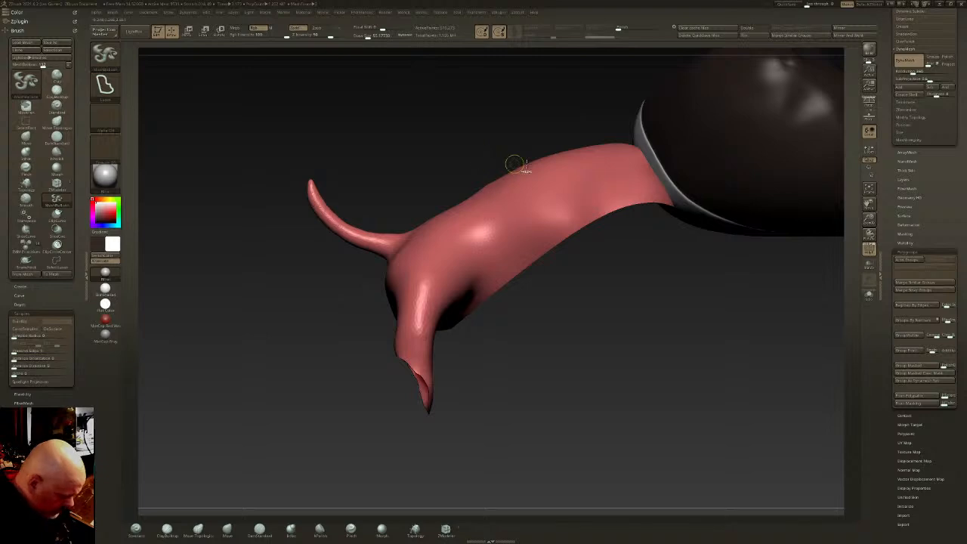
key("ctrl+w")
key("ctrl+w")
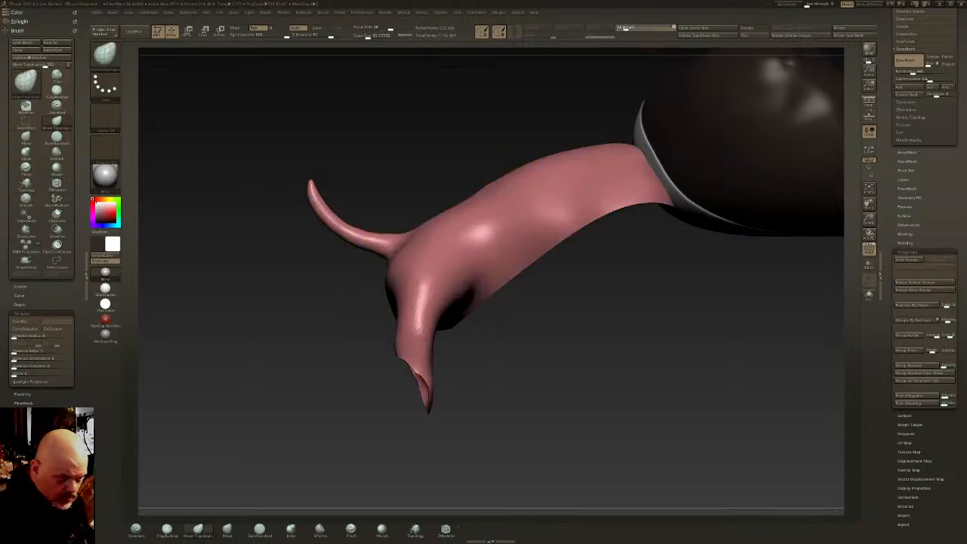
key("ctrl+w")
key("ctrl+w")
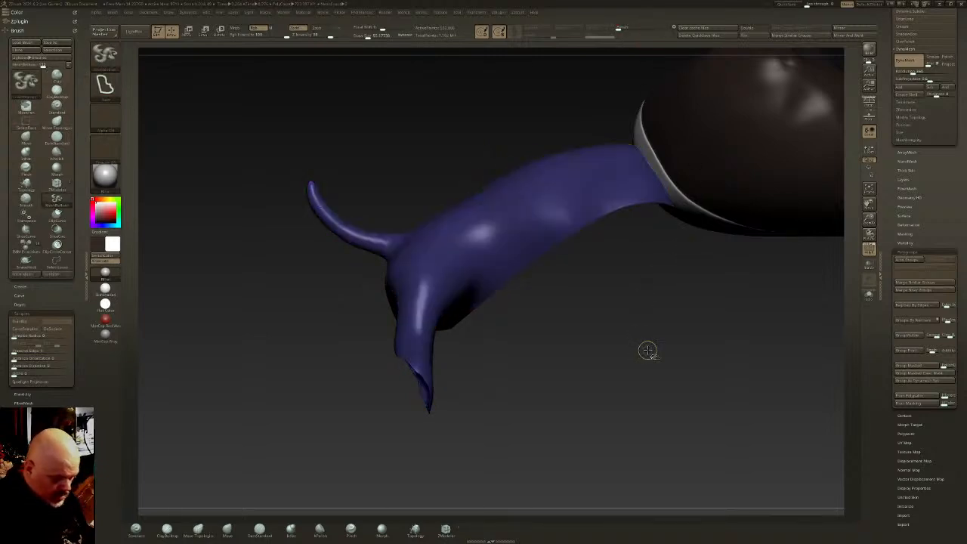
Mask everything except the back, tail and hind-leg polygroup, redisplay the whole body and turn off the polygroup colours
left_click(661, 351, "ctrl+shift")
left_click_drag(665, 353, 707, 349, "ctrl")
left_click(612, 202, "ctrl+shift")
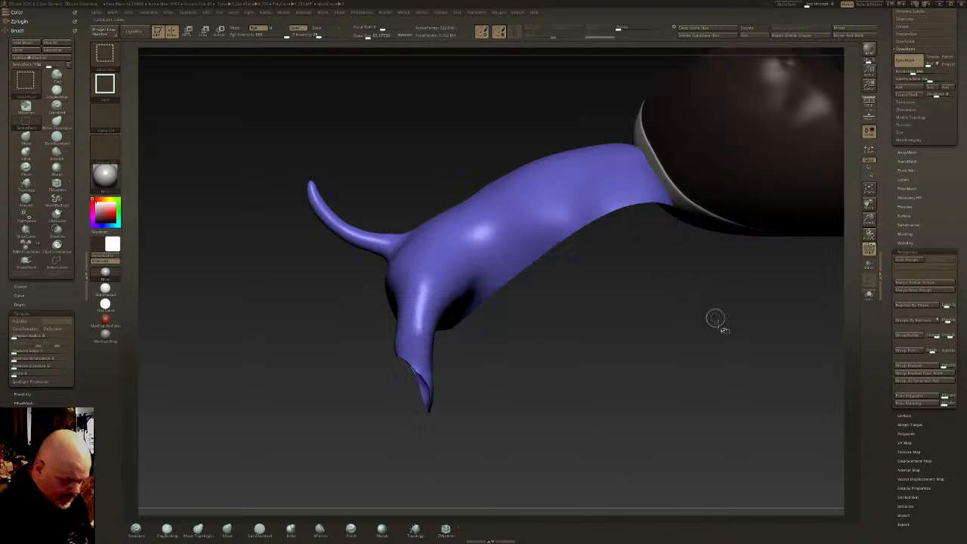
left_click(722, 338, "ctrl")
left_click(733, 334, "ctrl+shift")
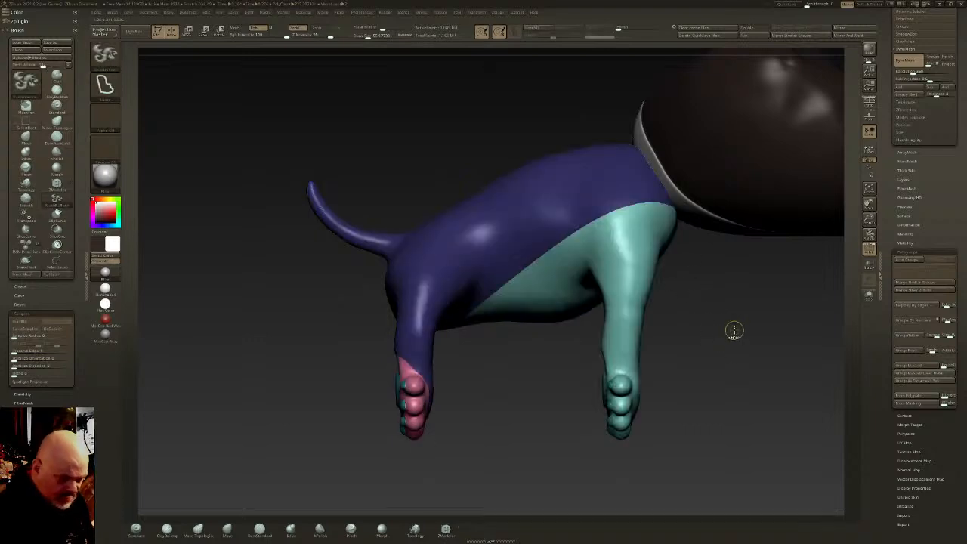
left_click(733, 332, "ctrl")
left_click_drag(722, 321, 698, 288)
key("w")
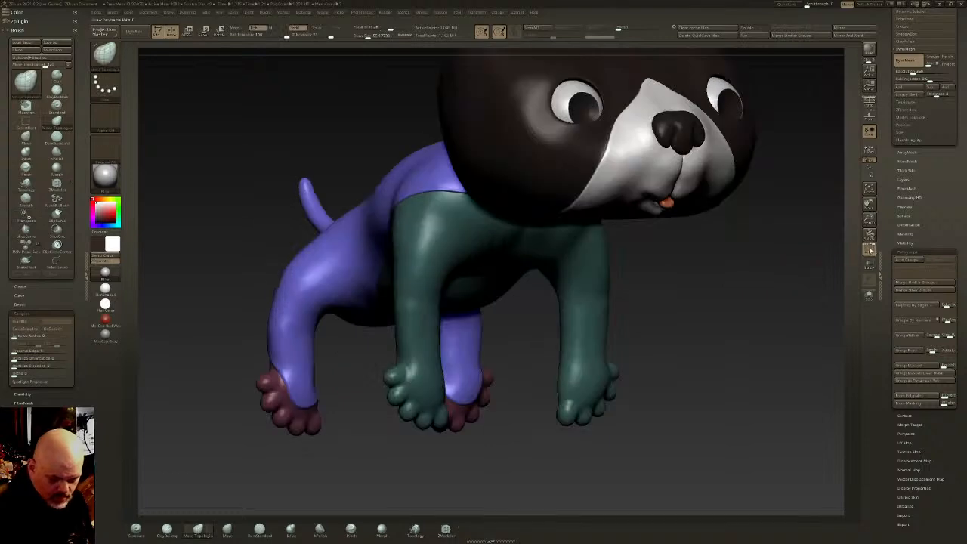
key("shift+f")
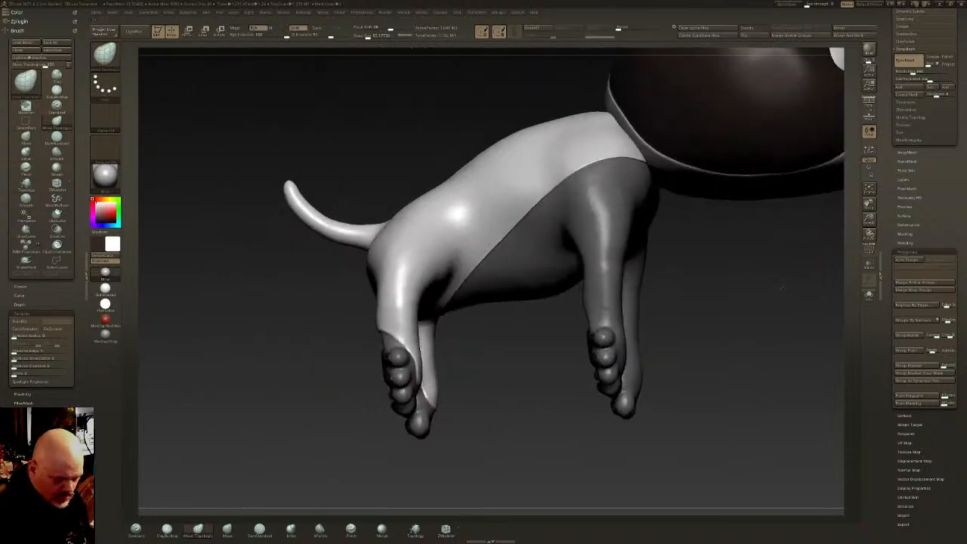
Isolate the back, tail and hind-leg polygroup, fill it with dark brown, clear the mask and redisplay the whole body
left_click_drag(782, 287, 718, 293)
left_click(592, 187, "ctrl+shift")
key("ctrl+alt")
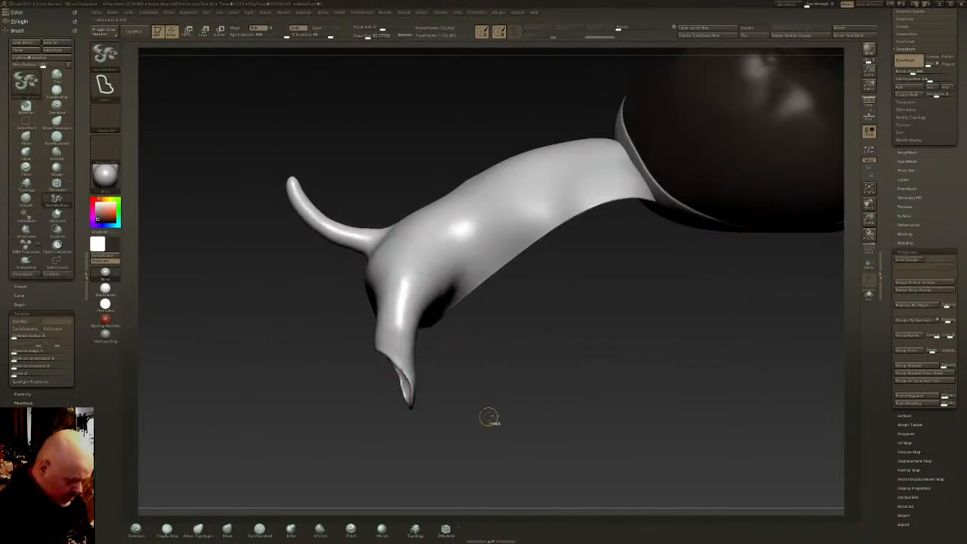
left_click(540, 417, "ctrl")
left_click(548, 404, "ctrl+shift")
left_click_drag(553, 400, 682, 328)
left_click_drag(728, 289, 670, 290, "shift")
Switch to the head subtool from the underside, show its polygroup colours and isolate the muzzle and chin polygroup
mouse_move(786, 265)
left_mouse_down("alt")
mouse_move(700, 307)
mouse_move(655, 307)
mouse_move(665, 313)
mouse_move(562, 216)
mouse_move(526, 200)
mouse_move(526, 235)
mouse_move(442, 236)
left_mouse_up("alt")
left_click(493, 226, "alt")
left_click(461, 223, "alt")
left_click(868, 250)
left_click(442, 236, "ctrl+shift")
left_click_drag(529, 249, 563, 233)
key("ctrl+shift")
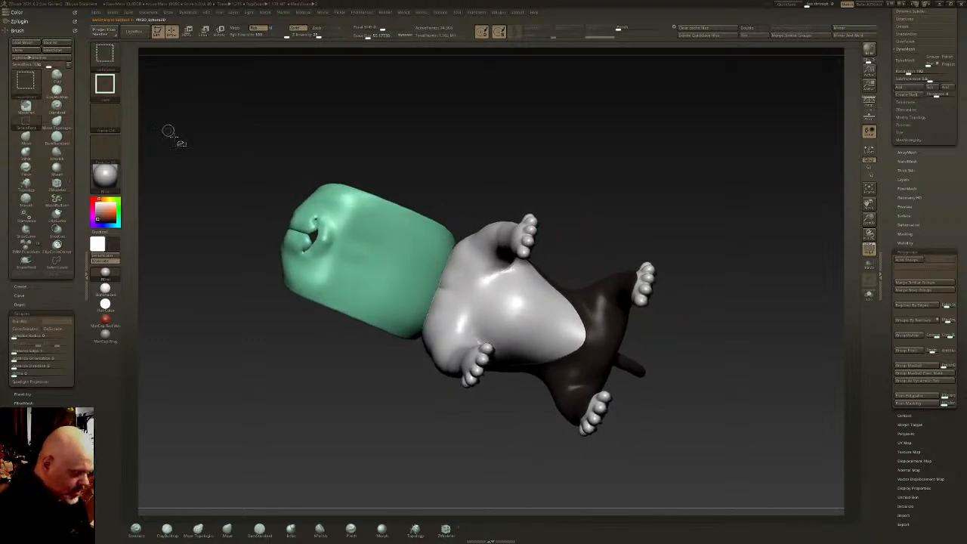
Slice the isolated muzzle and chin polygroup with a SliceCurve running along its side down to the neck
left_click(107, 55, "ctrl+shift")
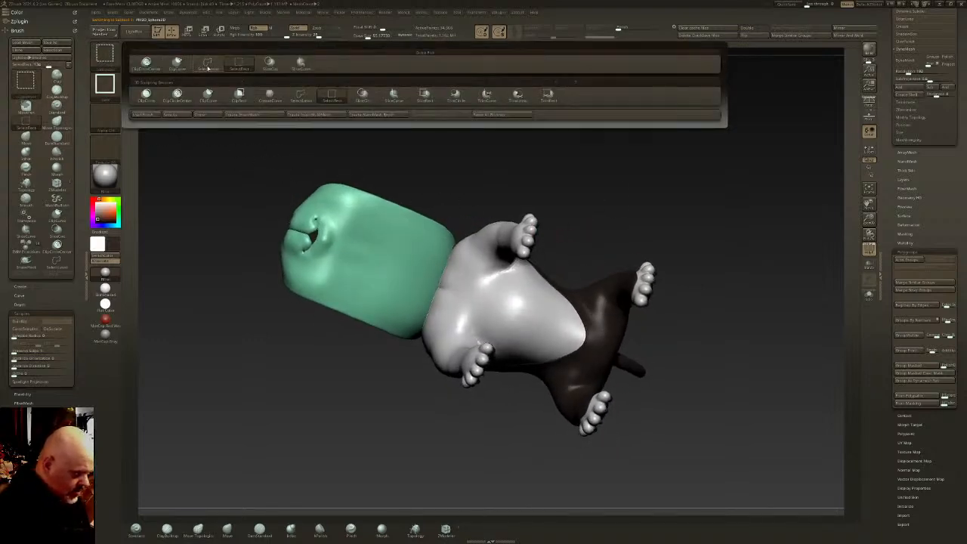
left_click(301, 64)
mouse_move(355, 159)
left_mouse_down()
mouse_move(460, 255)
mouse_move(497, 244)
mouse_move(480, 284)
mouse_move(418, 146)
left_mouse_up()
key("ctrl+shift")
left_click_drag(429, 101, 404, 166, "ctrl+shift")
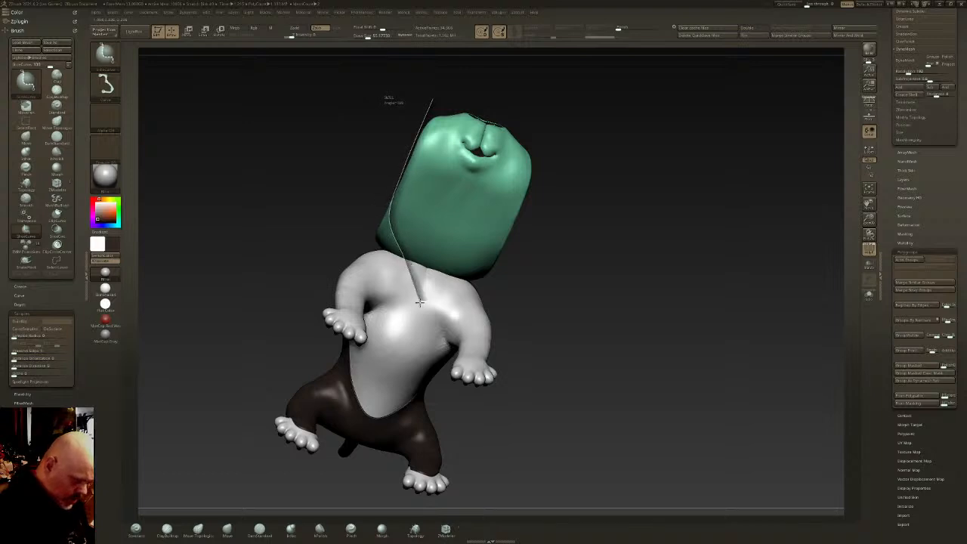
left_click_drag(421, 310, 421, 311, "ctrl+shift")
Isolate the sliced neck piece with a lasso selection, assign it its own polygroup and redisplay the head
left_click_drag(590, 174, 317, 163)
key("b")
left_click(214, 68)
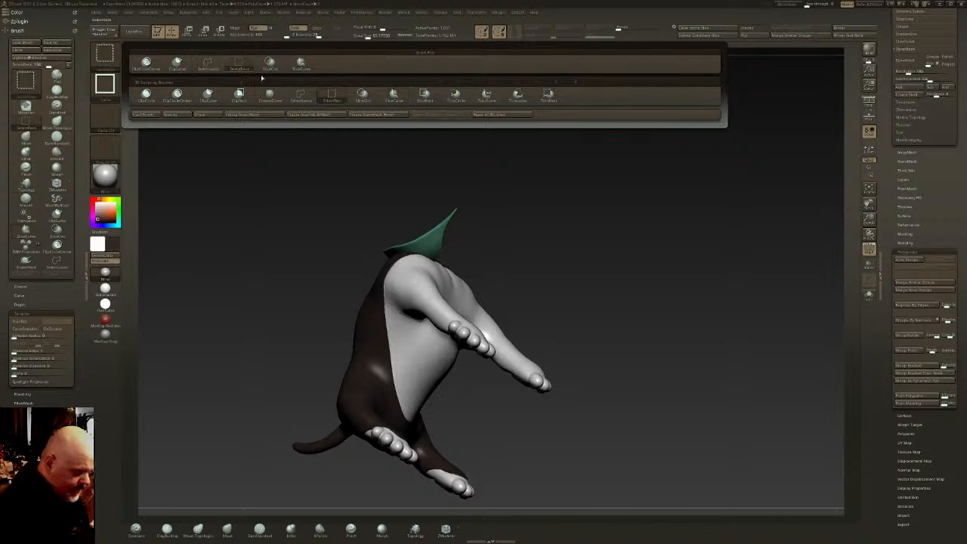
left_click(635, 235, "ctrl+shift")
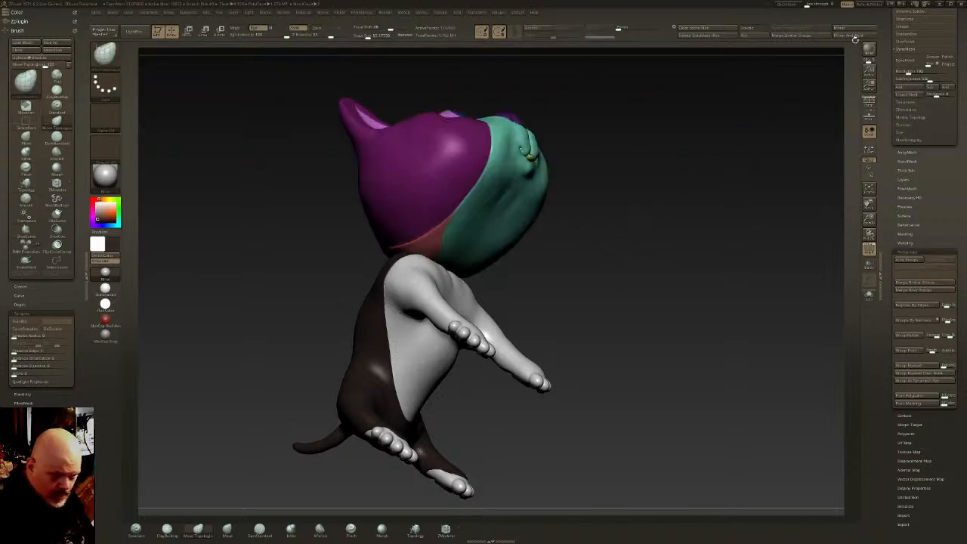
Hide the muzzle, eyes and inner ears, and merge the upper head and neck piece into one new polygroup
left_click(615, 204, "ctrl+shift")
left_click(615, 204, "ctrl+shift")
left_click(618, 208, "ctrl+shift")
left_click(616, 211, "ctrl+shift")
key("ctrl+w")
key("ctrl+w")
key("ctrl+w")
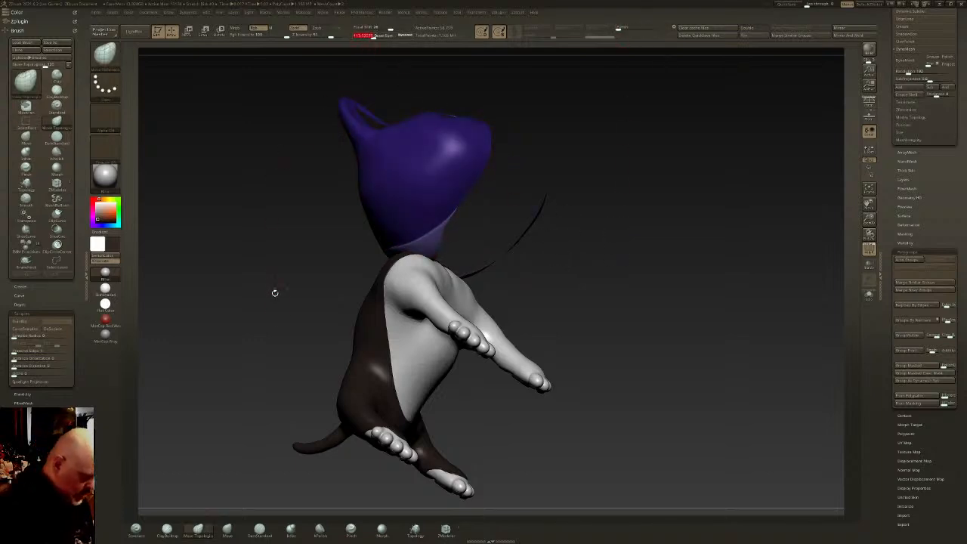
Turn off the polygroup colours and smooth the rim of the neck opening at the back of the head
left_click_drag(516, 277, 443, 233)
left_click_drag(446, 97, 615, 281)
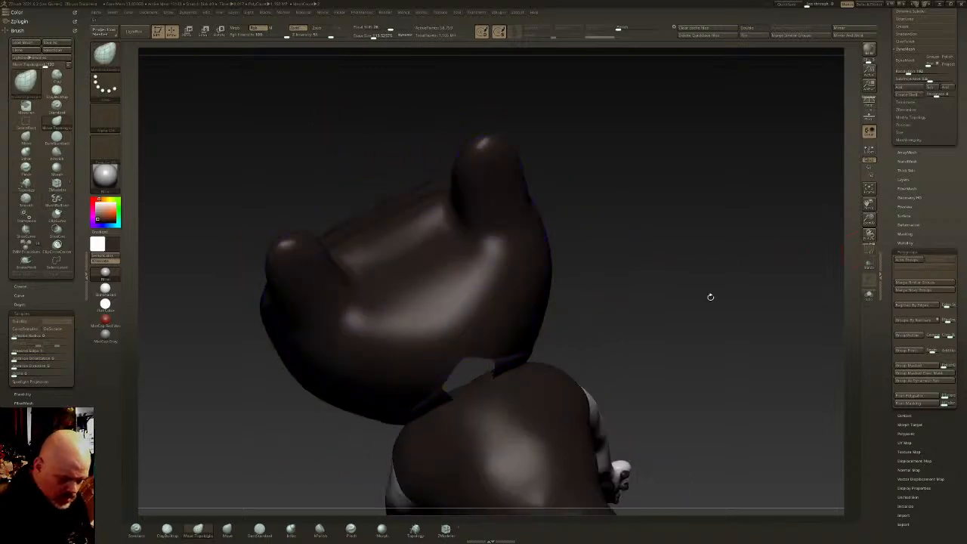
left_click_drag(763, 272, 595, 306)
key("shift")
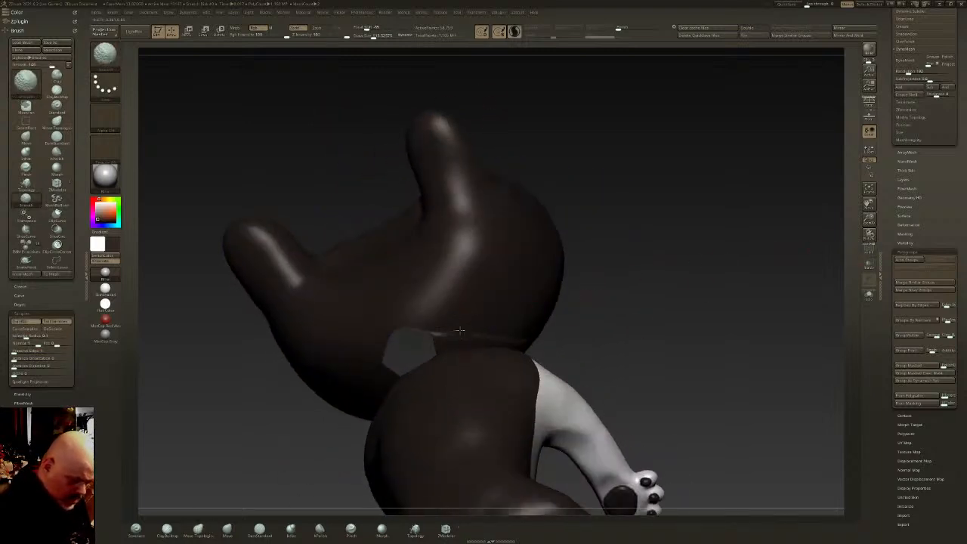
left_click_drag(458, 320, 479, 325)
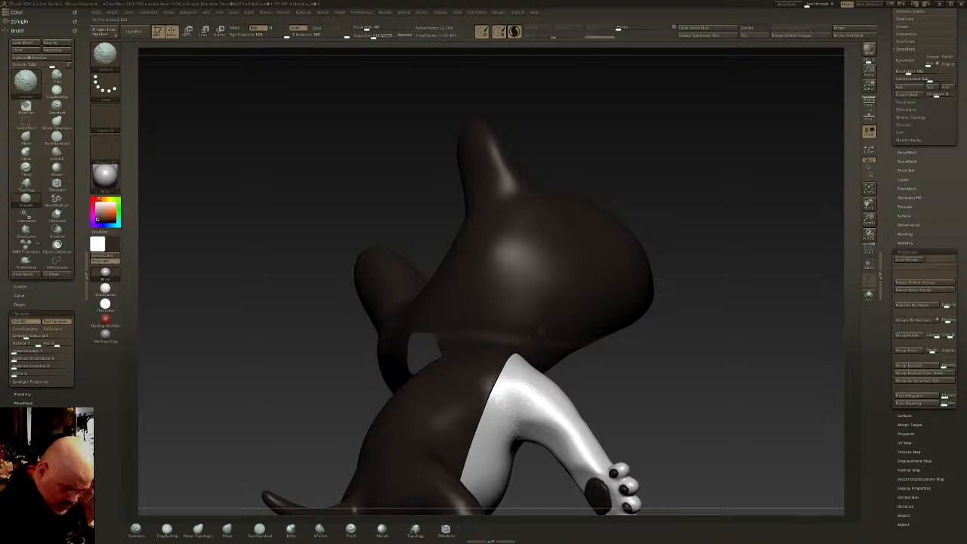
left_click_drag(544, 334, 533, 319)
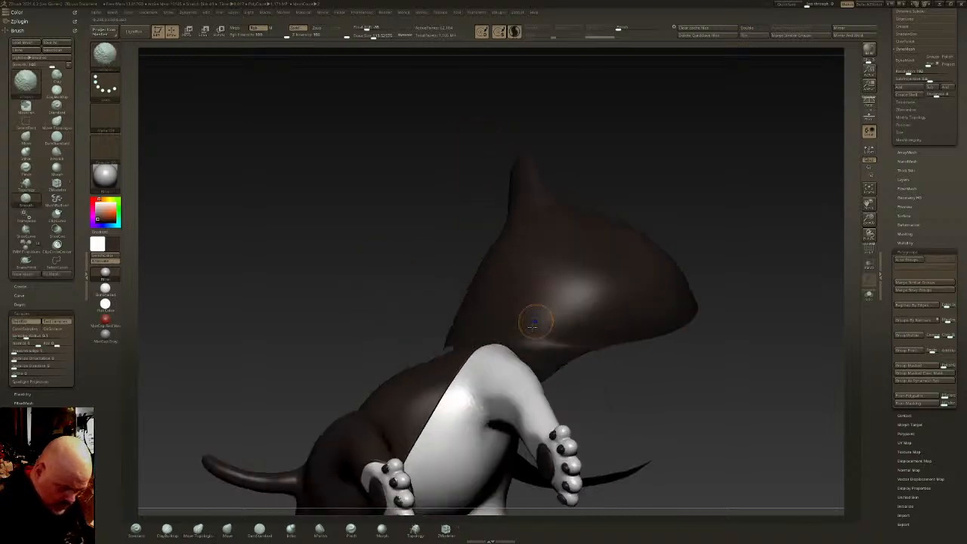
Redisplay the whole head and smooth along the edge of the white patch at the back of the neck
left_click(665, 143, "ctrl+shift")
left_click_drag(524, 334, 543, 352)
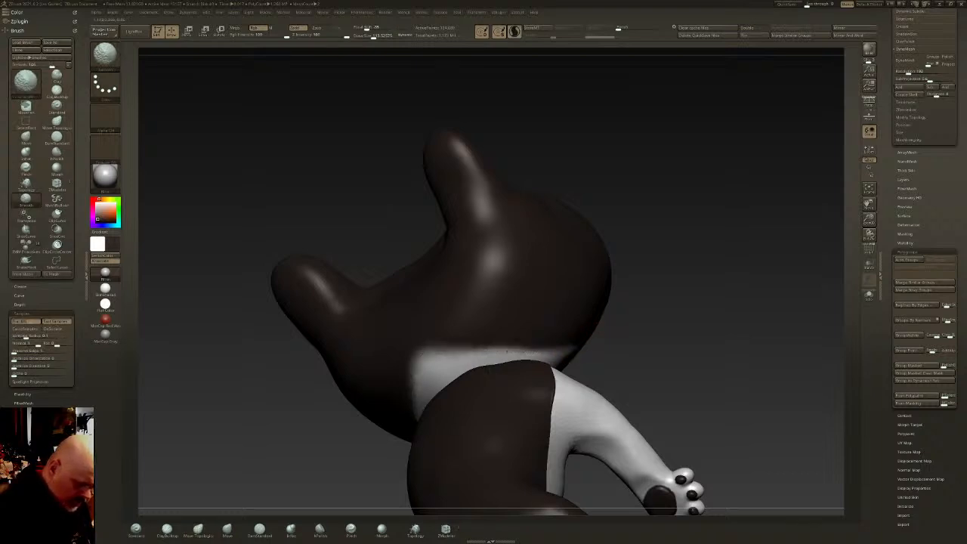
left_click_drag(529, 346, 431, 355, "shift")
mouse_move(535, 334)
right_mouse_down()
mouse_move(615, 330)
mouse_move(678, 277)
mouse_move(611, 324)
right_mouse_up()
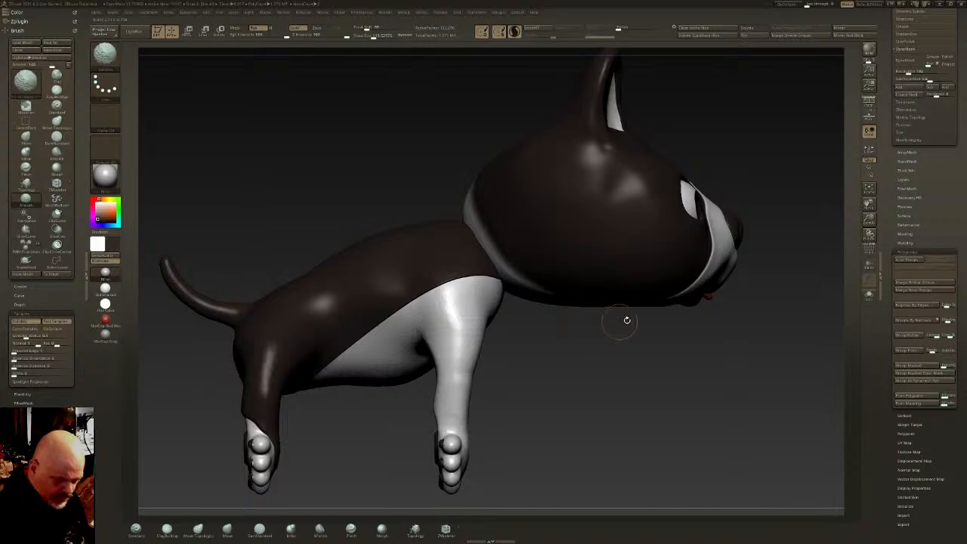
Show the polygroup colours, isolate the back of the head with a selection brush, assign it a new polygroup and redisplay the head
left_click(869, 248)
right_click_drag(764, 303, 725, 281)
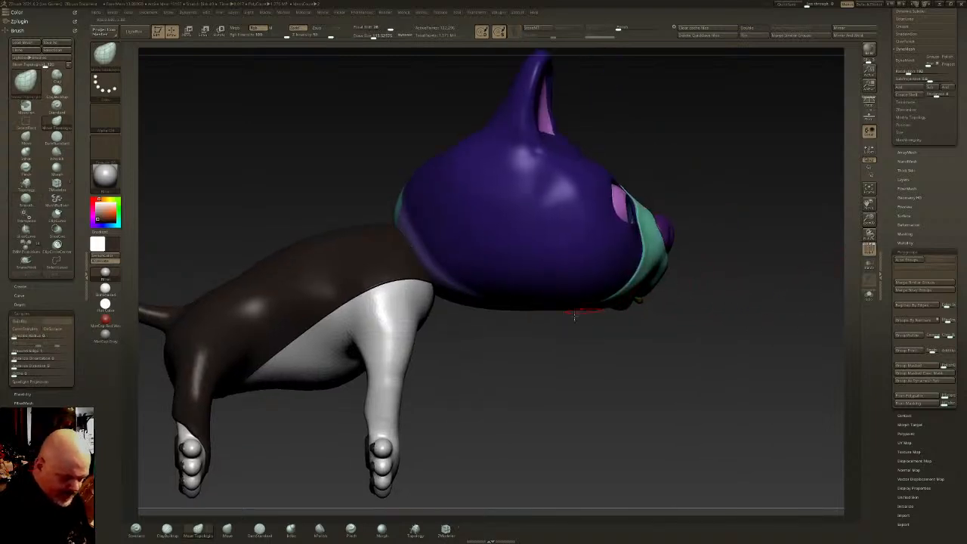
left_click(26, 81, "ctrl+shift")
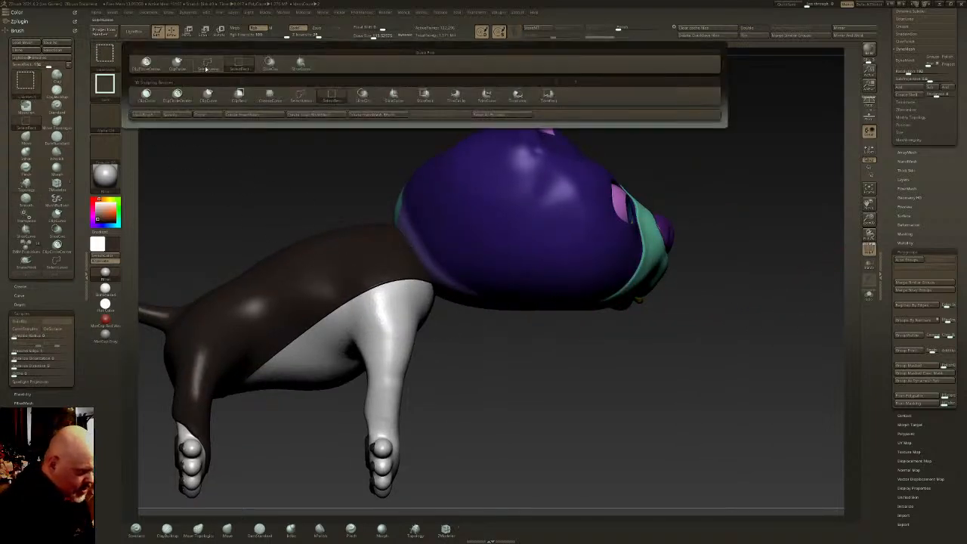
left_click(235, 64)
mouse_move(375, 96)
left_mouse_down("ctrl+shift")
mouse_move(505, 279)
mouse_move(446, 291)
mouse_move(278, 367)
mouse_move(165, 94)
left_mouse_up("ctrl+shift")
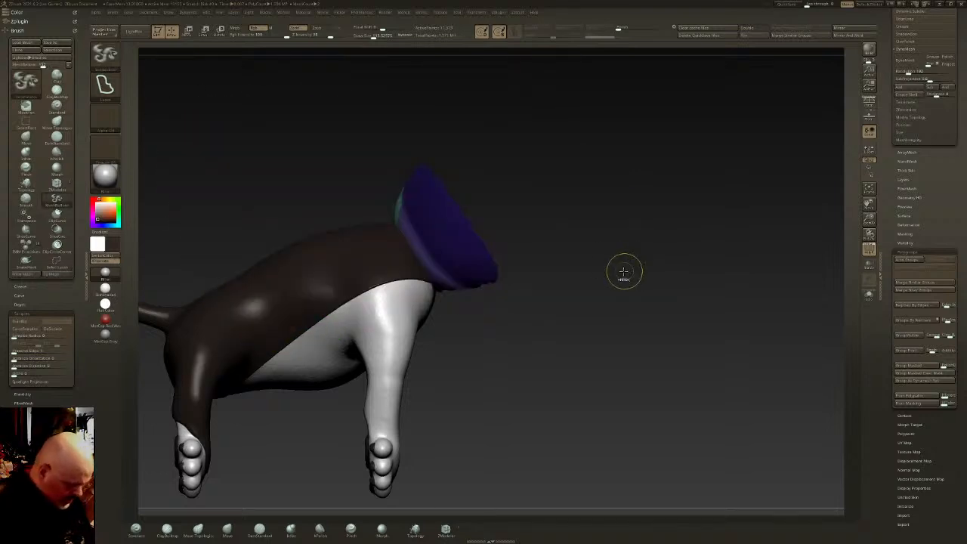
key("ctrl+w")
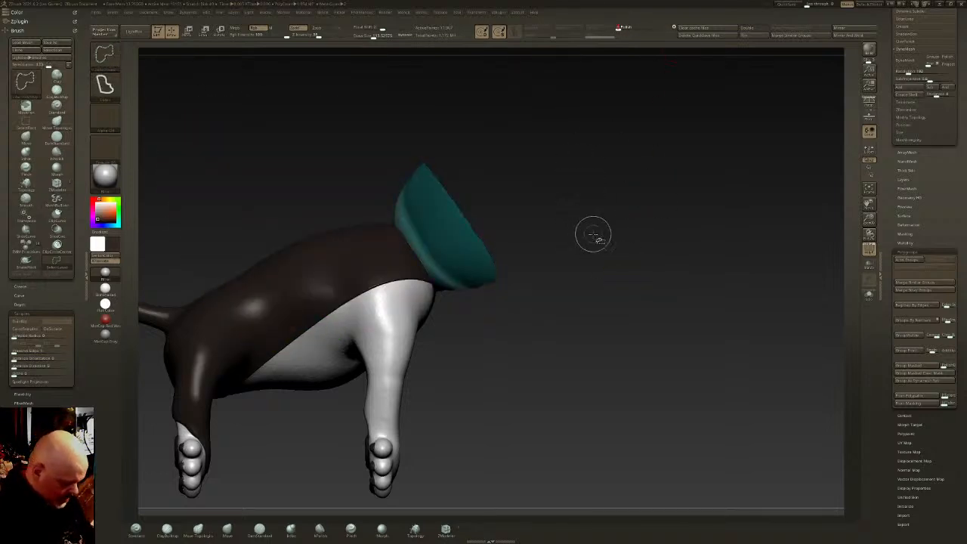
key("ctrl+w")
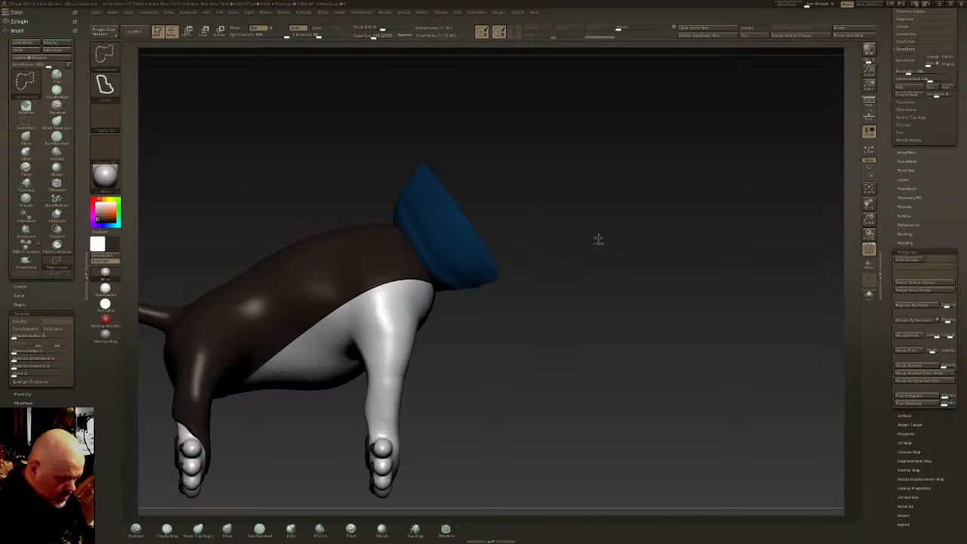
left_click(589, 236, "ctrl+shift")
Hide the muzzle, nose, eye and inner-ear polygroups and combine the back and front of the head into a single polygroup
left_click(105, 53, "ctrl+shift")
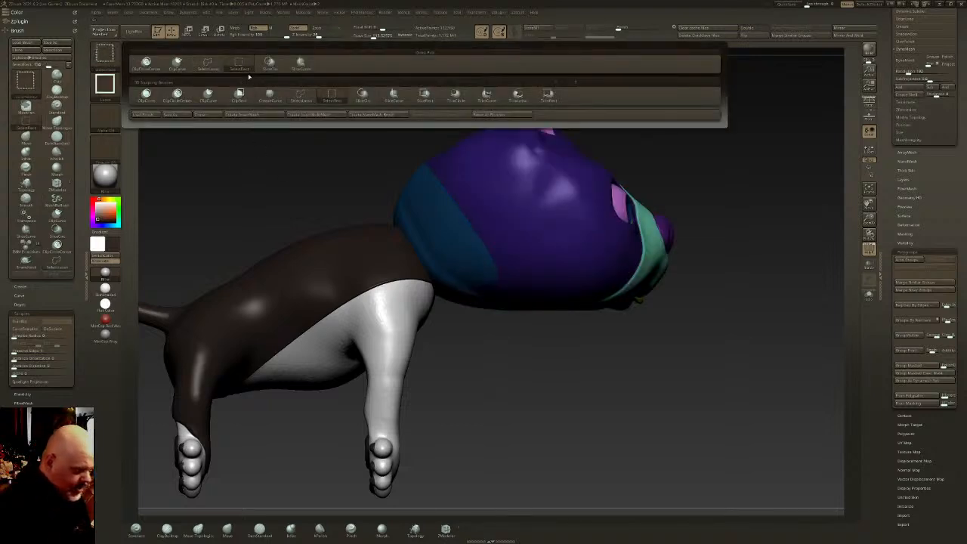
left_click(206, 63)
left_click(475, 142, "ctrl+alt+shift")
left_click(456, 108, "ctrl+shift")
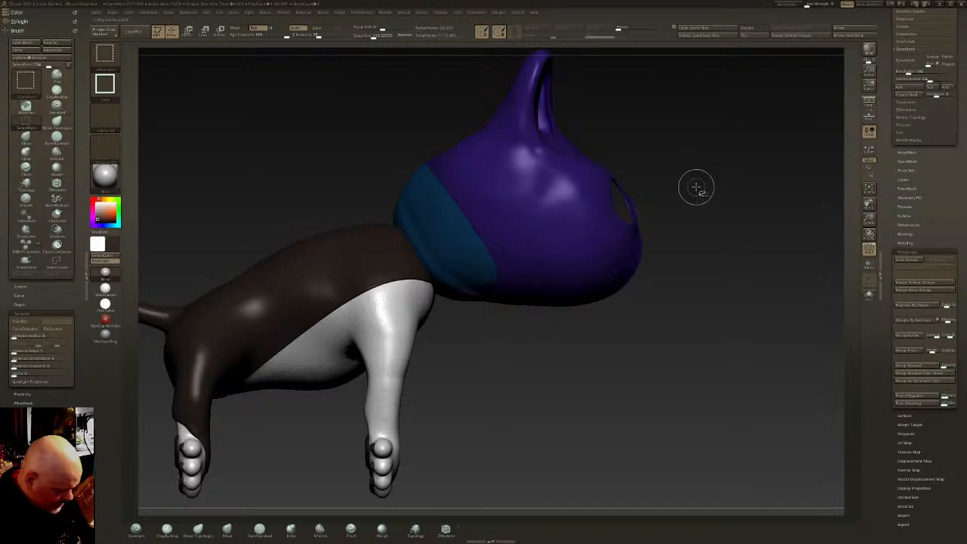
key("ctrl+w")
key("ctrl+w")
key("ctrl+w")
mouse_move(696, 186)
left_mouse_down()
mouse_move(680, 186)
mouse_move(715, 182)
left_mouse_up()
key("ctrl+w")
key("ctrl+w")
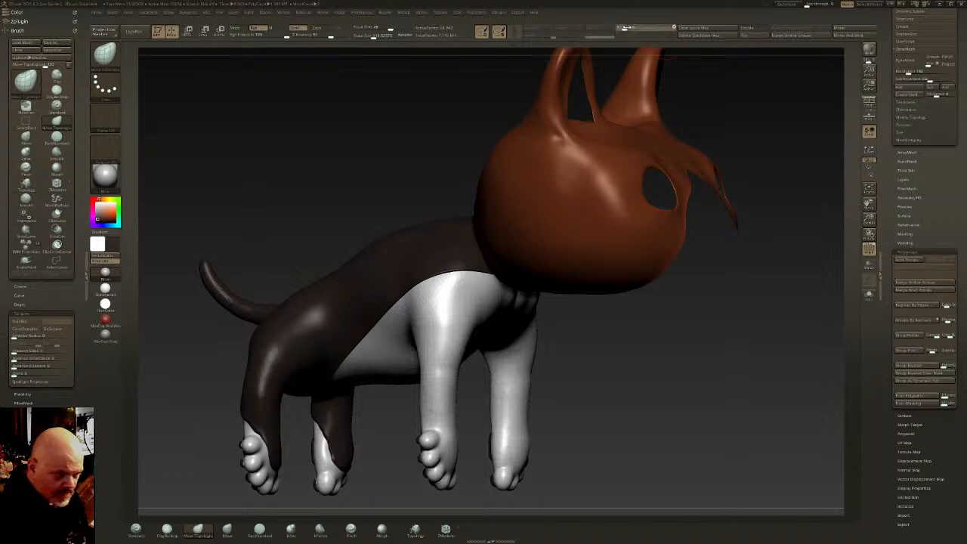
Fill the combined head polygroup with dark brown, redisplay the whole head and turn off the polygroup colours
mouse_move(576, 325)
left_mouse_down()
mouse_move(622, 216)
mouse_move(602, 214)
mouse_move(597, 227)
left_mouse_up()
key("ctrl+shift")
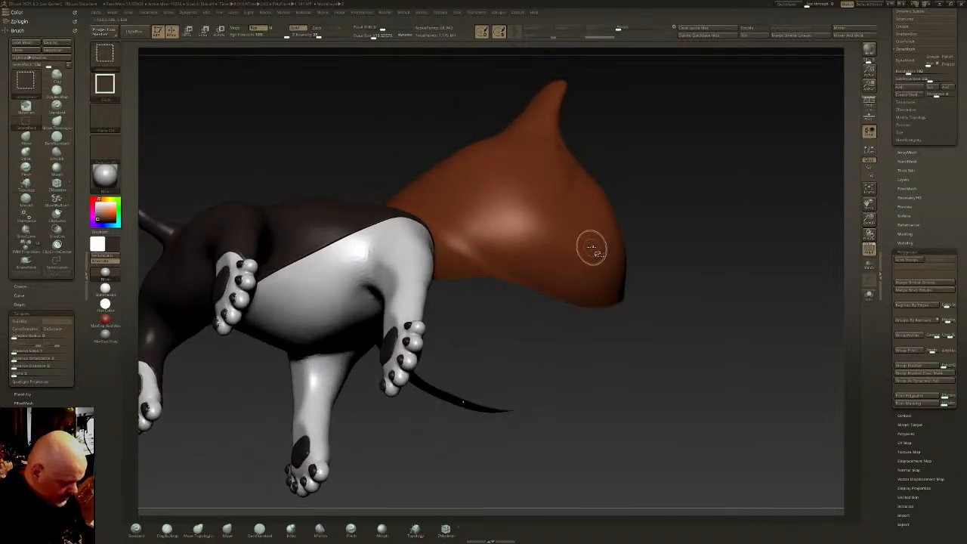
key("ctrl+w")
mouse_move(711, 252)
left_mouse_down()
mouse_move(732, 249)
mouse_move(694, 318)
left_mouse_up()
key("w")
left_click(868, 249)
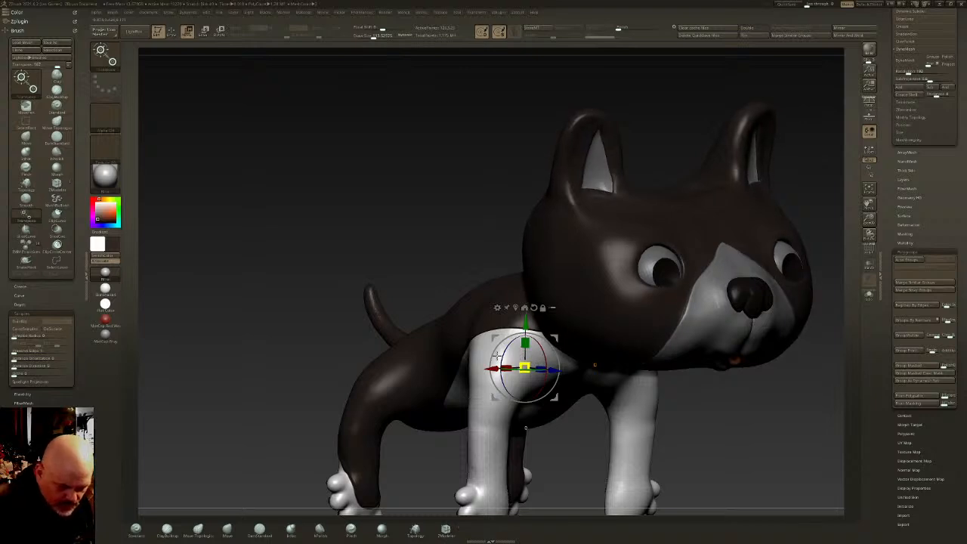
left_click_drag(525, 427, 635, 273)
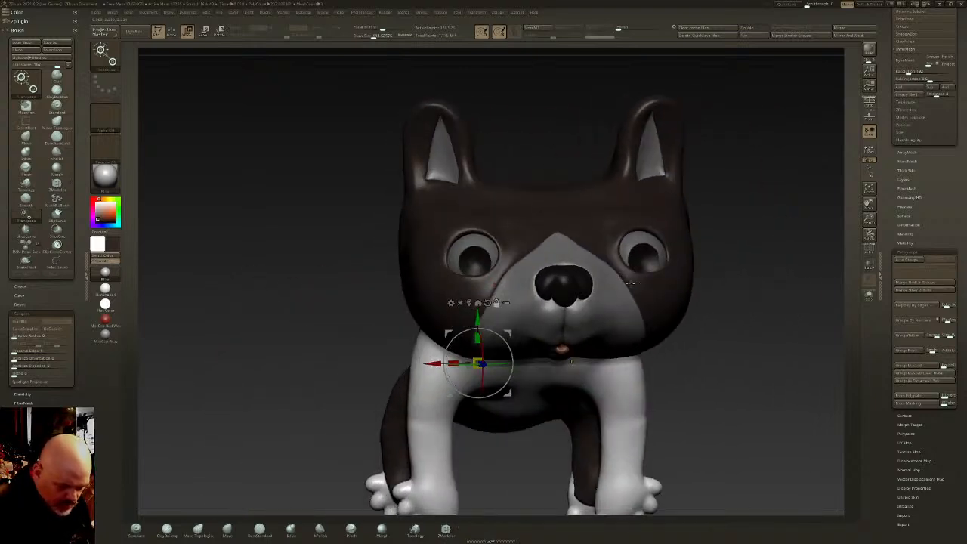
left_click(635, 284)
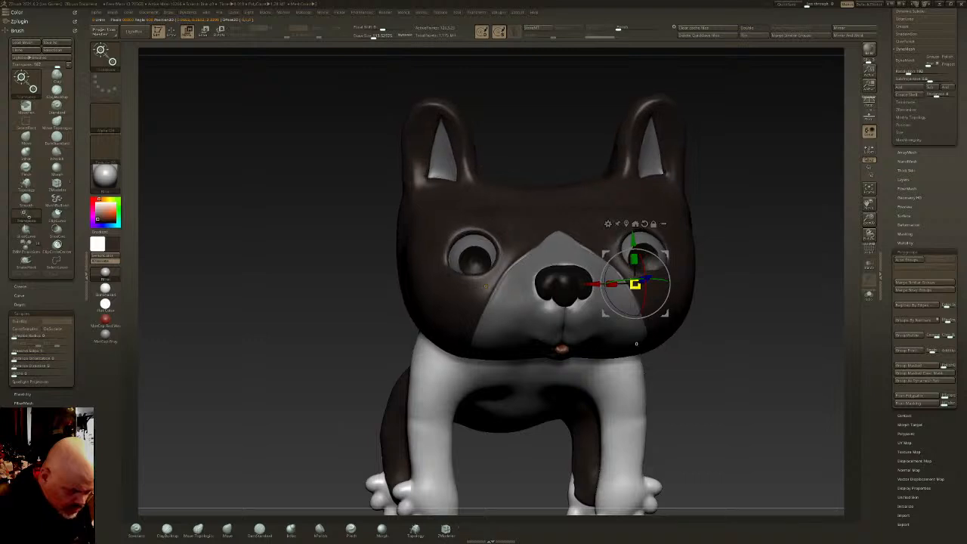
key("q")
Adjust the brush size, smooth the brow below the ears and switch to the body subtool
right_click_drag(609, 268, 501, 159)
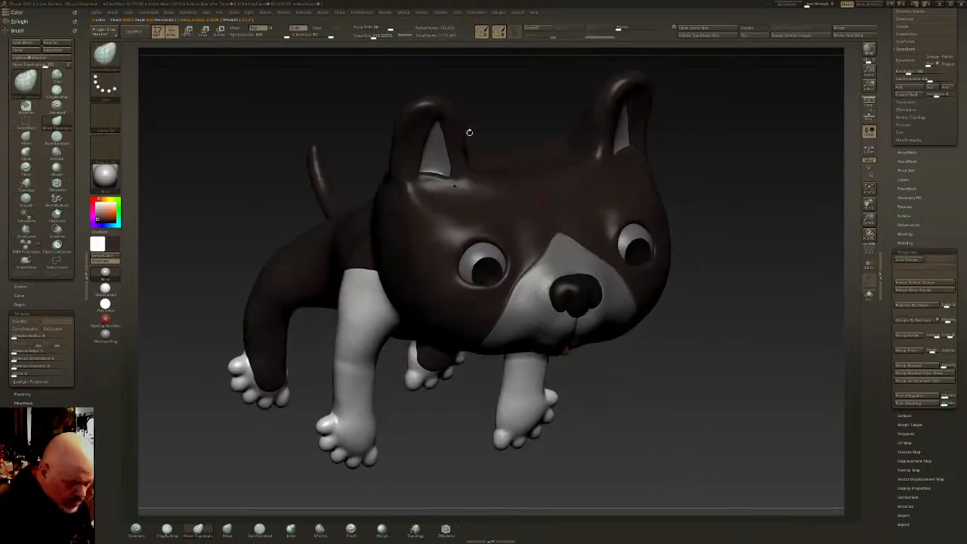
left_click_drag(391, 36, 364, 36)
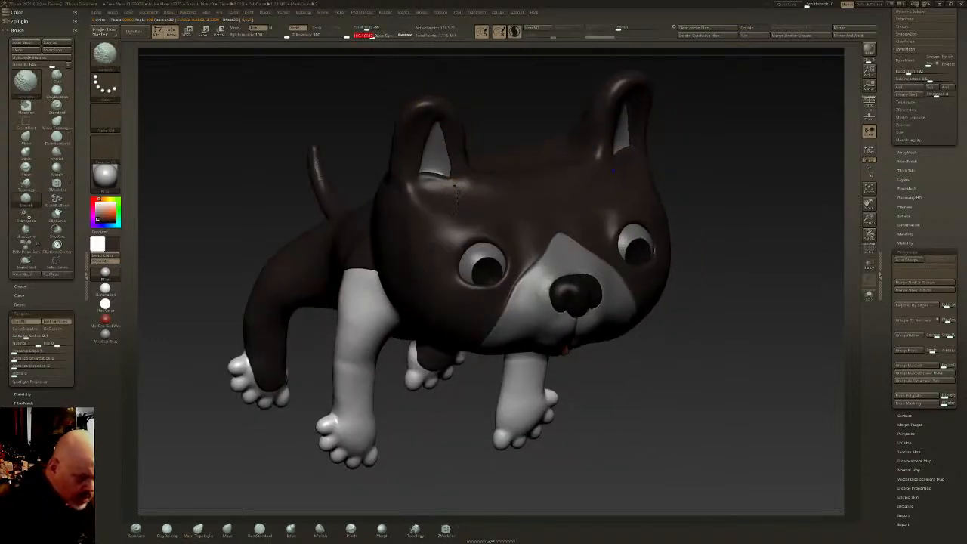
right_click_drag(567, 188, 499, 158)
mouse_move(660, 289)
right_mouse_down("ctrl")
mouse_move(660, 317)
mouse_move(576, 293)
right_mouse_up("ctrl")
right_click_drag(634, 321, 658, 367)
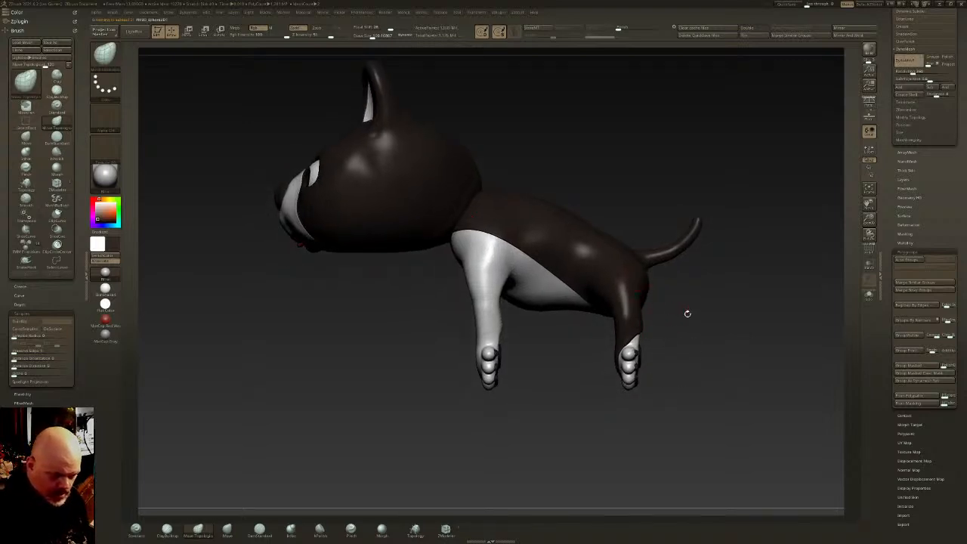
Show the body's polygroup colours and ZRemesh it with KeepGroups enabled and a higher target polygon count
left_click_drag(965, 182, 963, 346)
left_click_drag(954, 83, 952, 186)
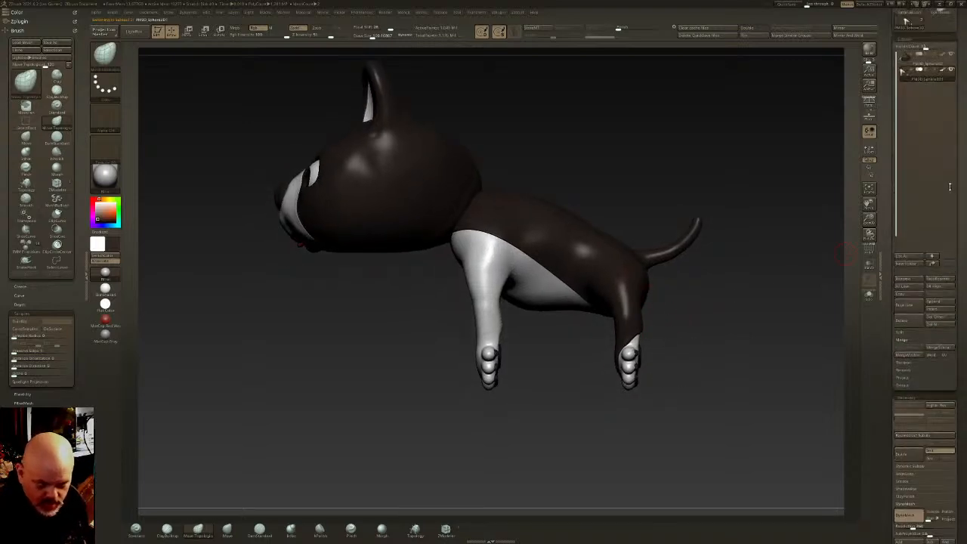
mouse_move(713, 239)
right_mouse_down()
mouse_move(627, 223)
mouse_move(622, 199)
mouse_move(625, 267)
right_mouse_up()
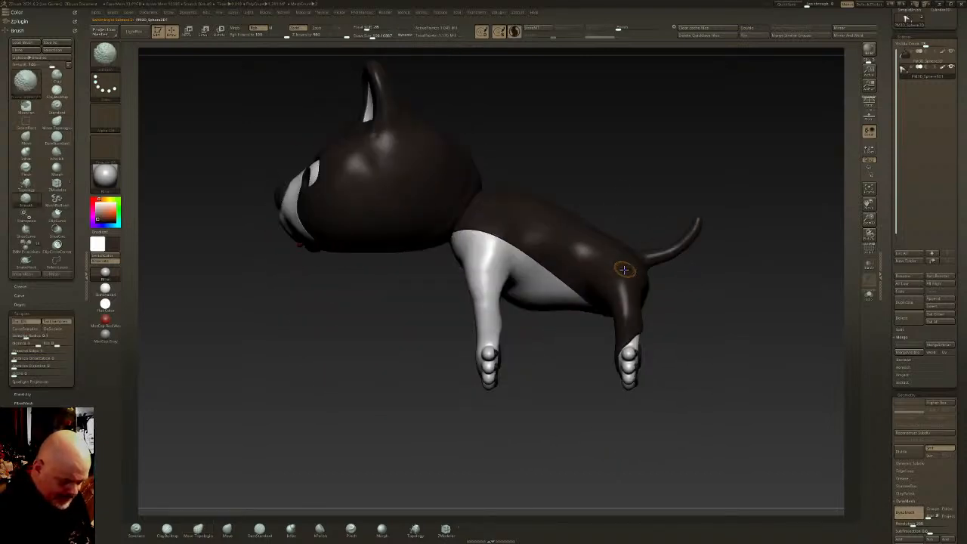
right_click_drag(587, 324, 587, 330)
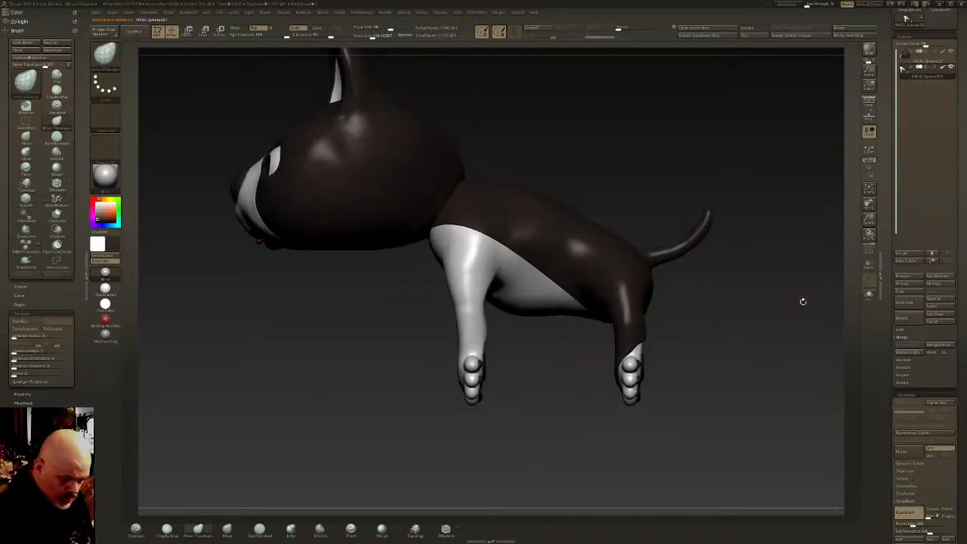
right_click_drag(642, 346, 604, 337)
left_click(871, 252)
scroll(958, 195, "down", 5)
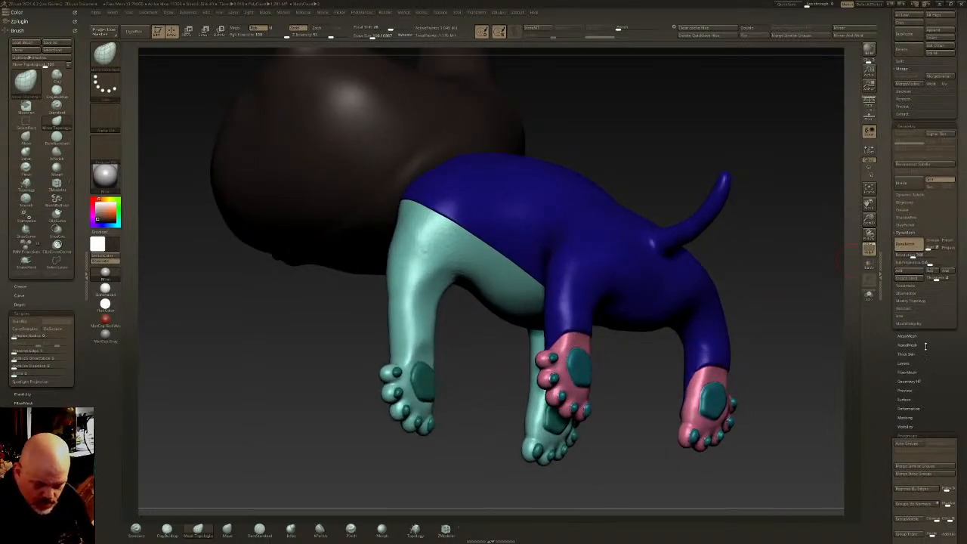
left_click(910, 293)
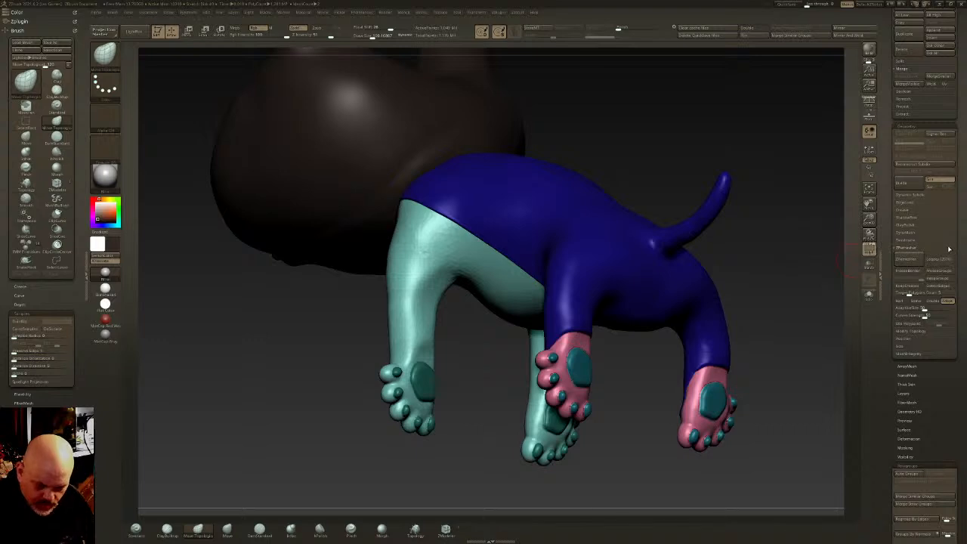
left_click(944, 279)
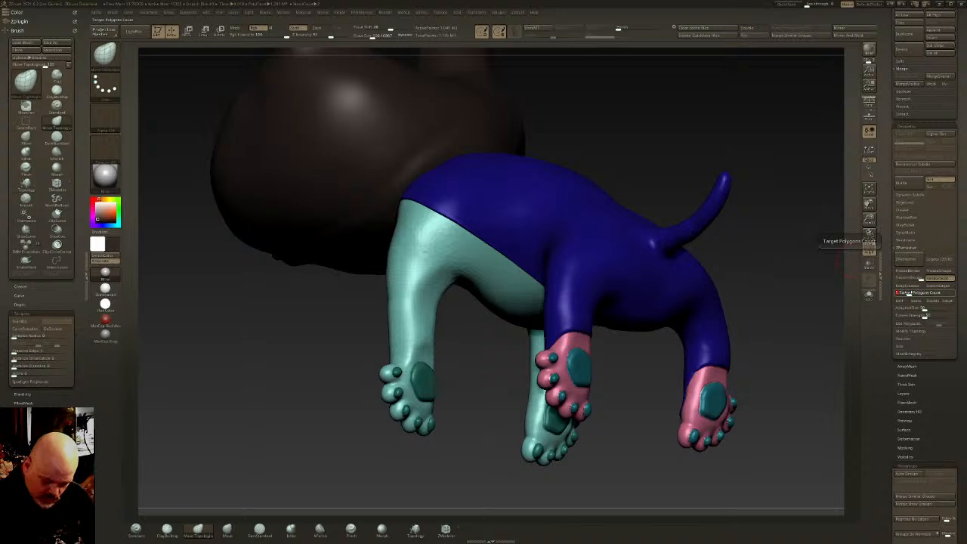
left_click(906, 262)
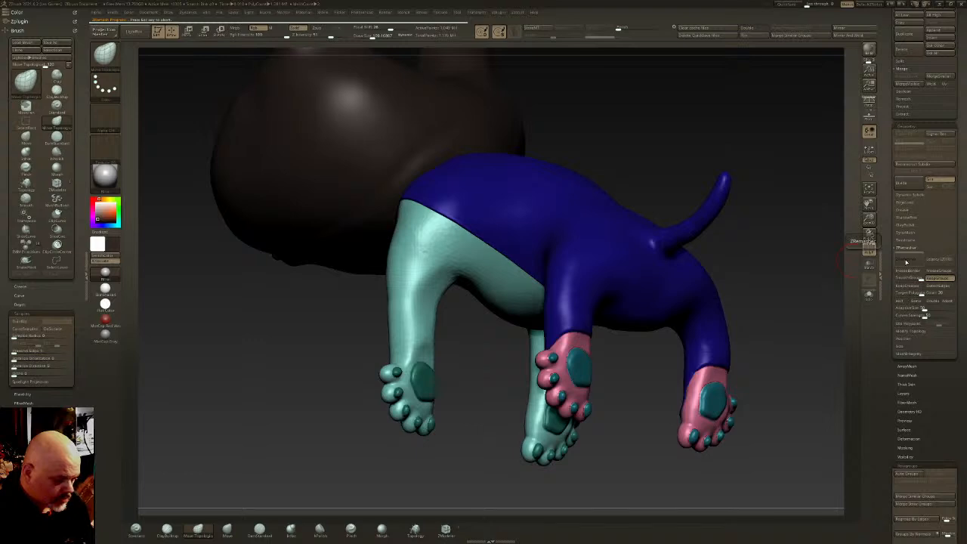
Try to ZRemesh the body, then subdivide the remeshed result with the polygroup colours turned off
left_click(906, 260)
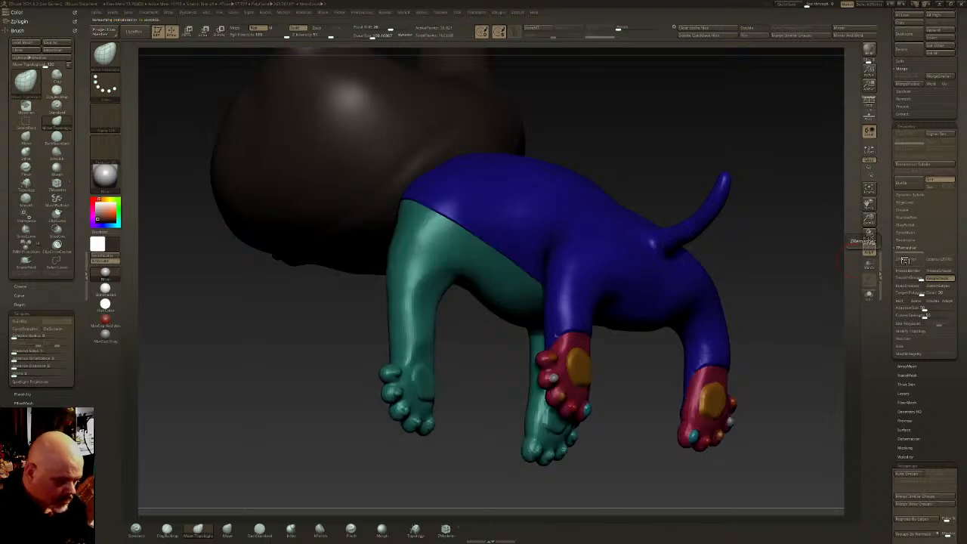
left_click(869, 250)
right_click_drag(683, 305, 696, 293)
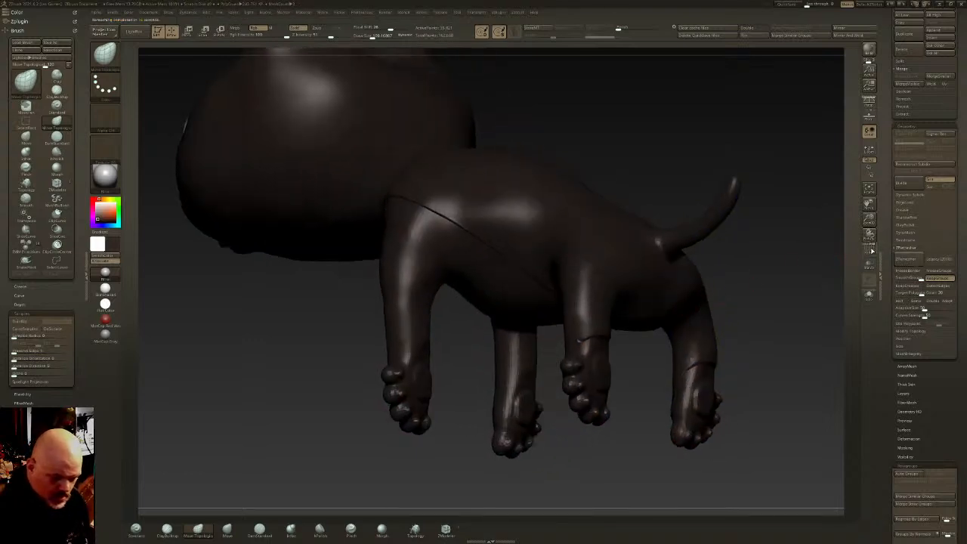
key("ctrl+d")
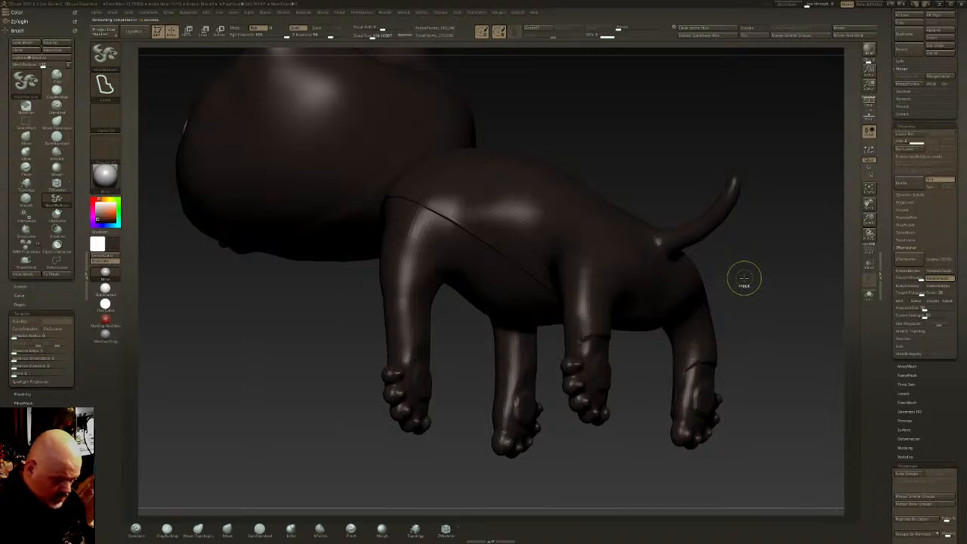
key("ctrl+d")
Isolate the polygroup of the rear paws, fill it with white and redisplay the whole body
right_click_drag(744, 278, 723, 279)
left_click(681, 287, "ctrl+shift")
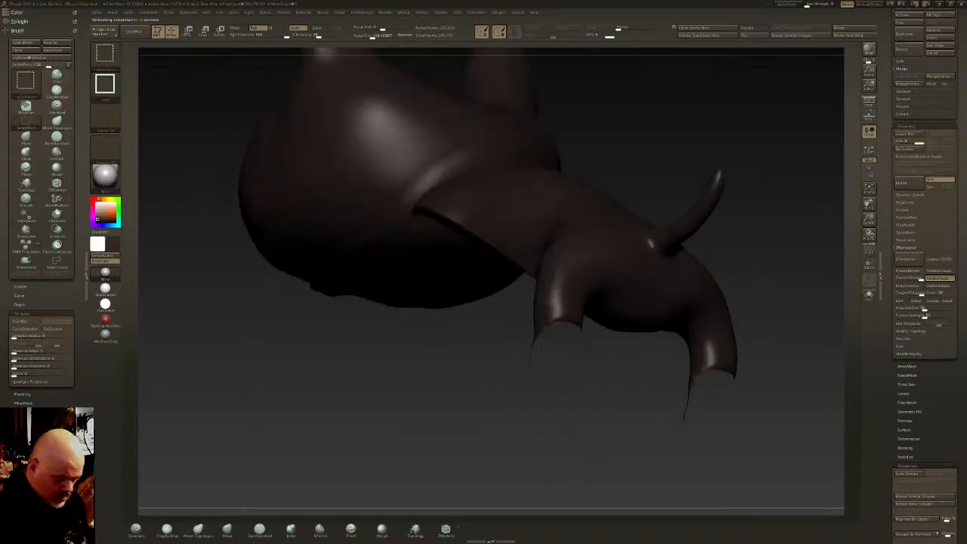
left_click(757, 257, "ctrl+shift")
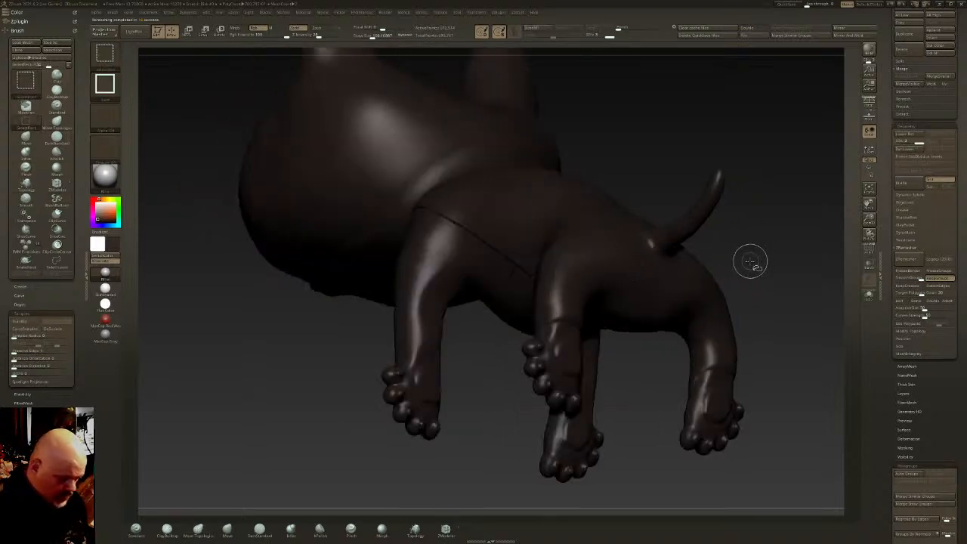
left_click(560, 337, "ctrl+alt+shift")
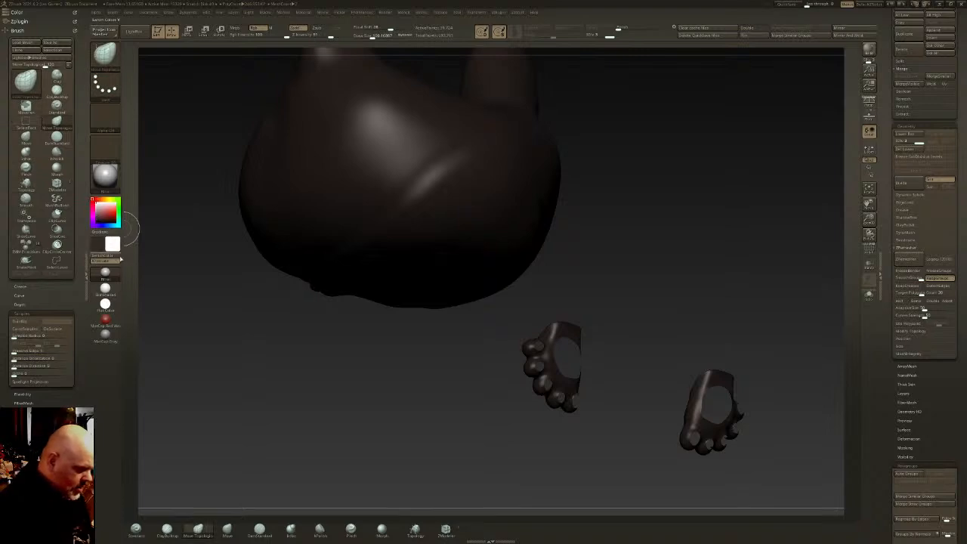
key("ctrl+f")
left_click(701, 261, "ctrl+shift")
Isolate the front legs' polygroup and show its polygroup colours to check the grouping of the paw pads
right_click_drag(632, 298, 586, 300)
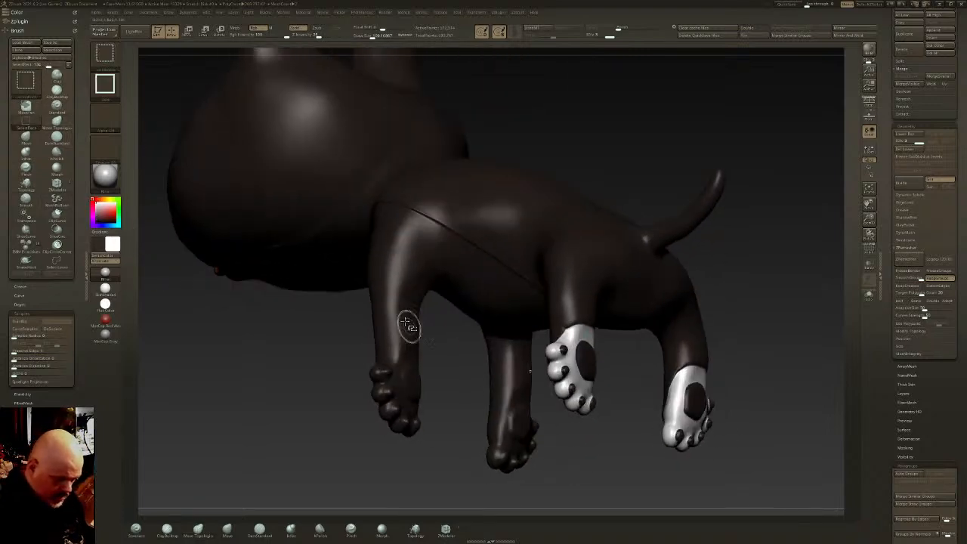
left_click(412, 313, "ctrl+shift")
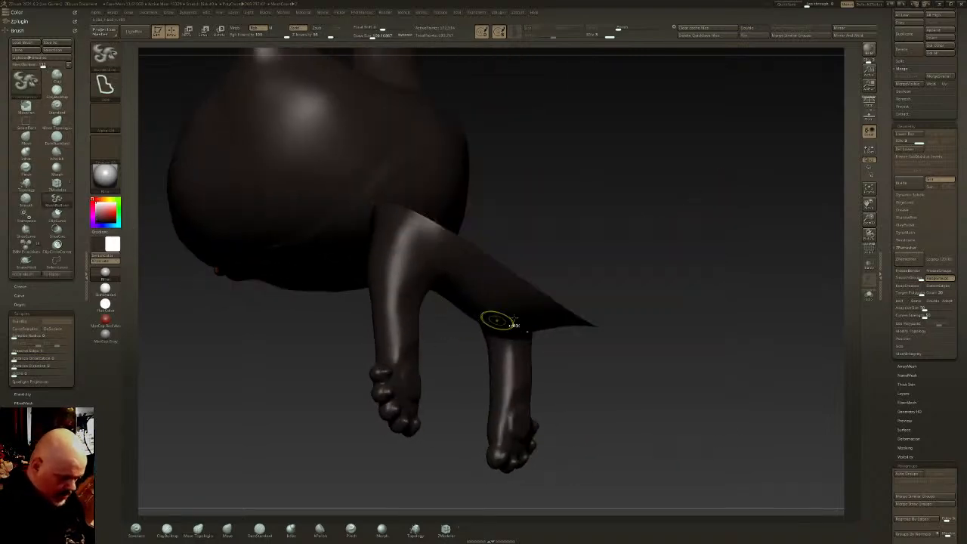
left_click(871, 251)
left_click_drag(764, 279, 660, 326)
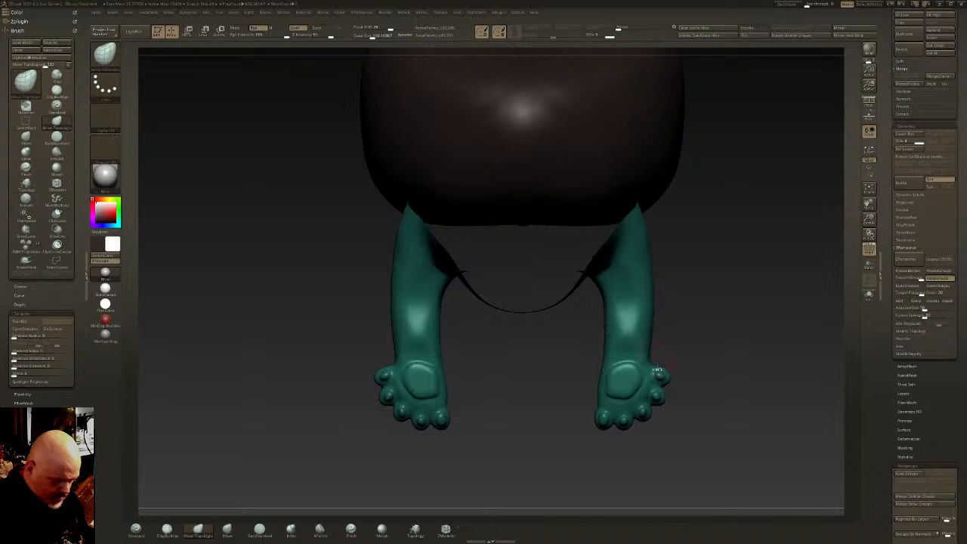
Undo the last fill and visibility changes and redisplay the whole body
key("ctrl+z")
key("ctrl+z")
key("ctrl+z")
key("ctrl+z")
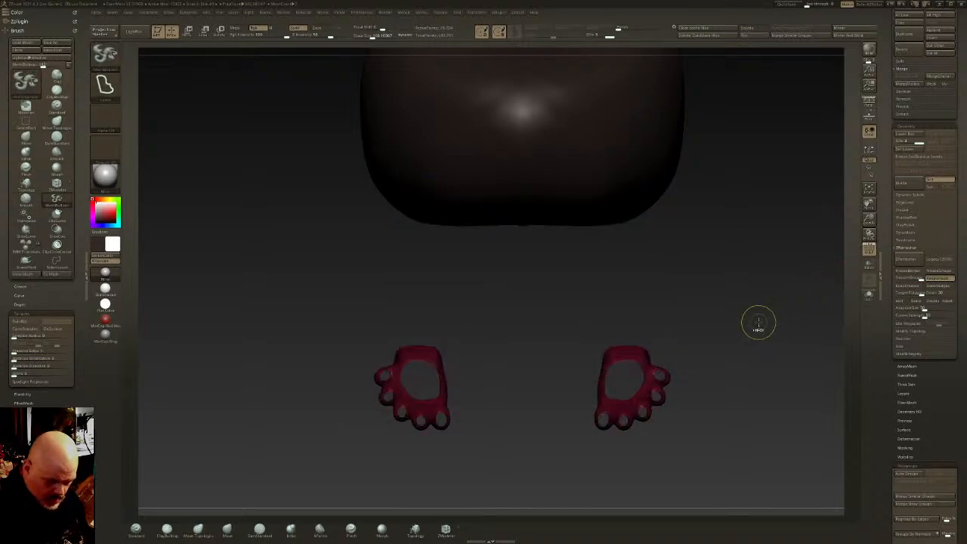
left_click(761, 324, "ctrl+shift")
left_click_drag(739, 339, 730, 341)
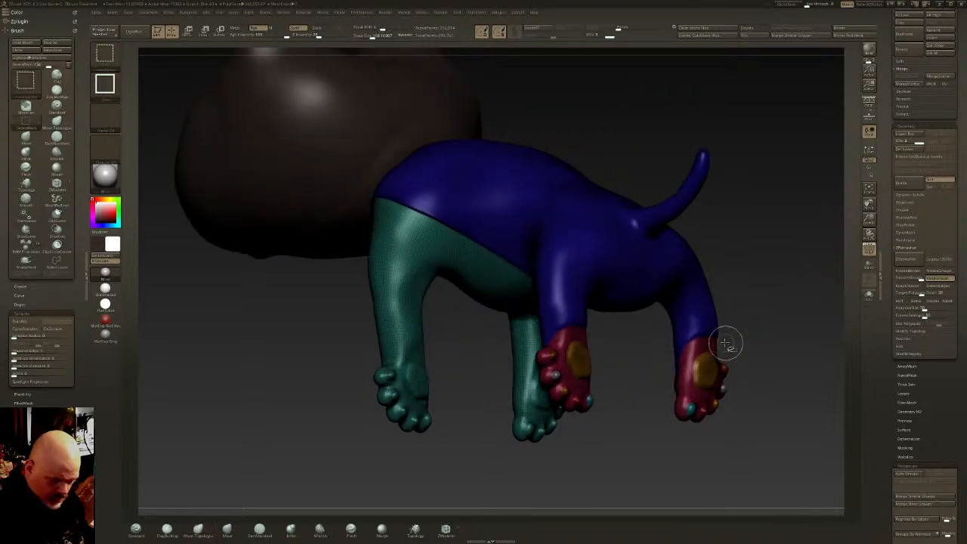
Isolate the front legs again, examine the polygroups of their pads and toes up close, and redisplay the body
left_click_drag(668, 325, 726, 272)
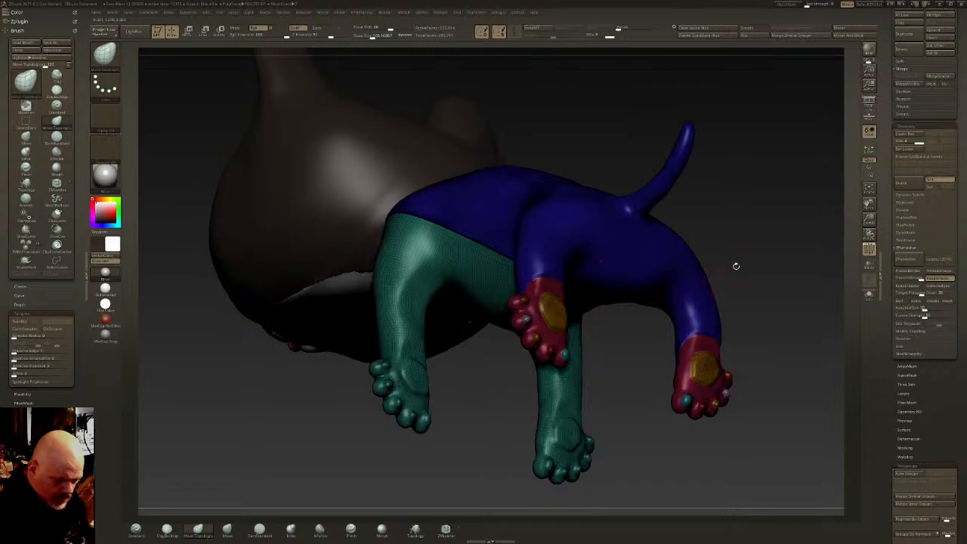
left_click(578, 443, "ctrl+shift")
mouse_move(640, 447)
left_mouse_down()
mouse_move(615, 446)
mouse_move(654, 406)
left_mouse_up()
left_click_drag(608, 447, 613, 424, "alt")
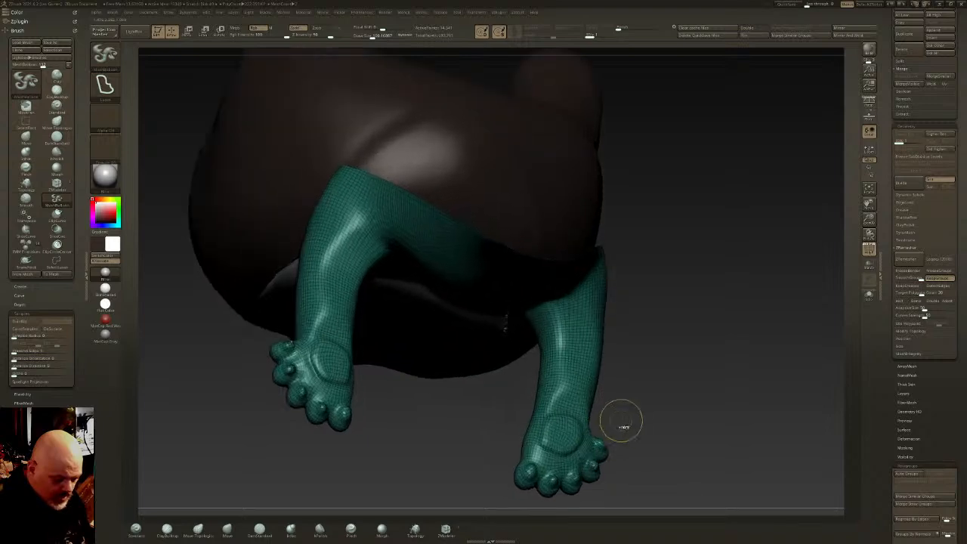
left_click(616, 423, "ctrl+shift")
left_click(662, 377, "ctrl+shift")
left_click(685, 411, "ctrl+shift")
Undo the subdivisions and the ZRemesh of the body to bring back the original paw pad polygroups
key("ctrl+z")
key("ctrl+z")
key("ctrl+z")
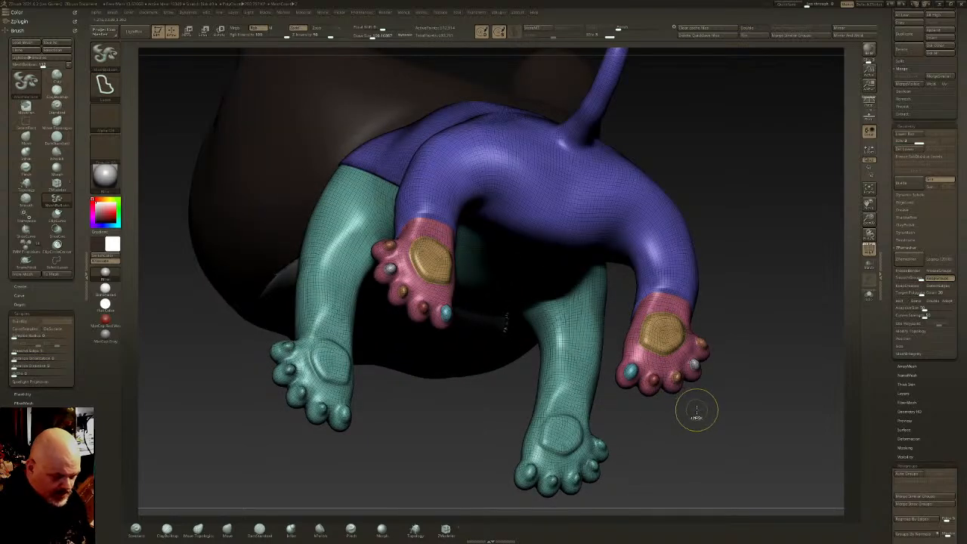
key("shift+d")
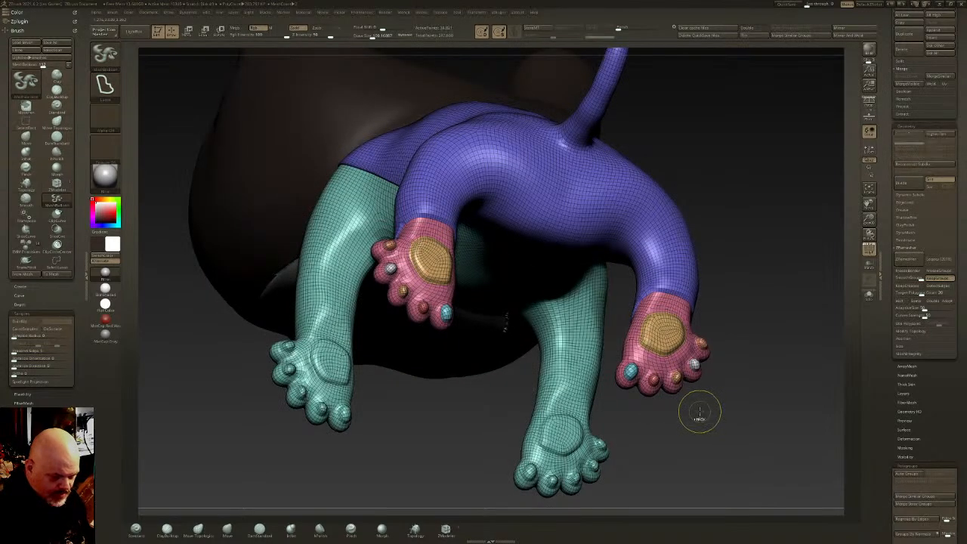
key("shift+f")
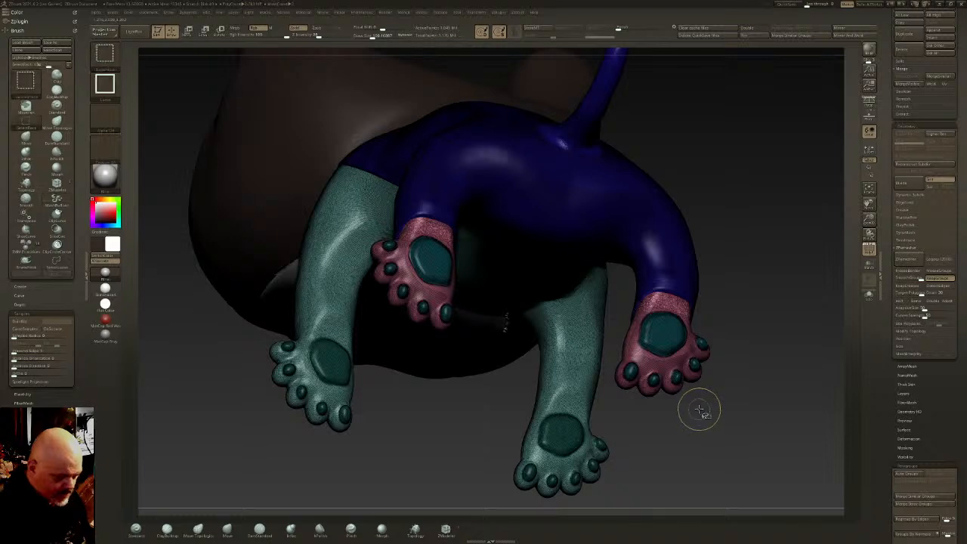
Isolate the front legs, create their polygroups from polypaint, and hide the pads to check the separation
left_click(574, 438, "ctrl+shift")
scroll(937, 368, "down", 5)
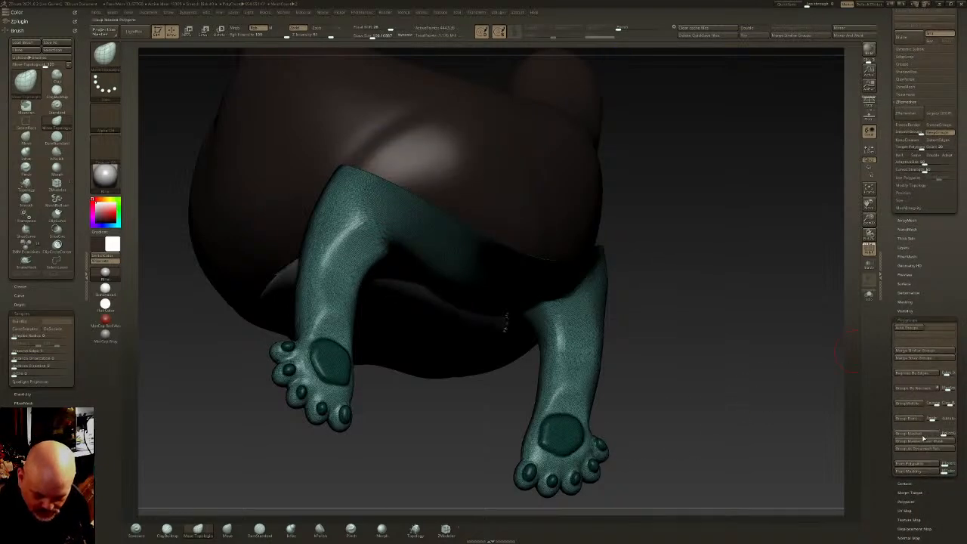
left_click(920, 463)
left_click_drag(633, 396, 659, 319)
left_click(626, 364, "ctrl+alt+shift")
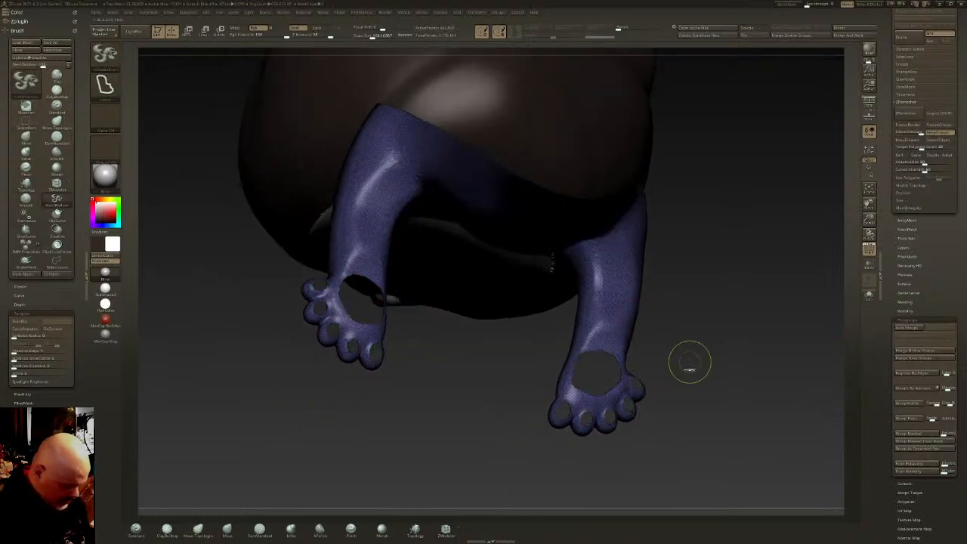
Isolate the front paw pads and toe pads and assign them a polygroup of their own
left_click(684, 364, "ctrl+shift")
left_click(633, 383, "ctrl+shift")
key("ctrl+e")
key("ctrl+e")
key("ctrl+e")
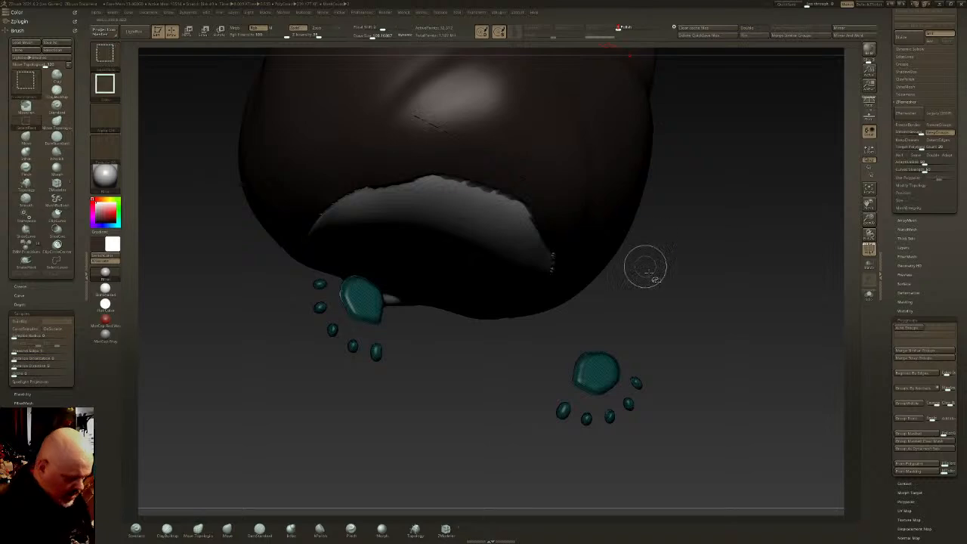
Unhide the whole body and retopologize it with ZRemesher, keeping the polygroups
left_click(655, 324, "ctrl+shift")
left_click_drag(654, 324, 656, 370)
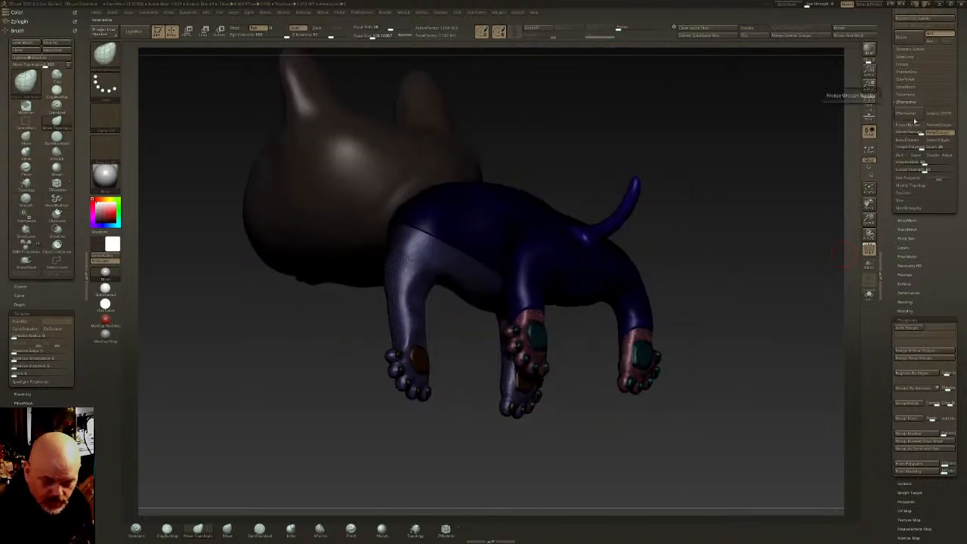
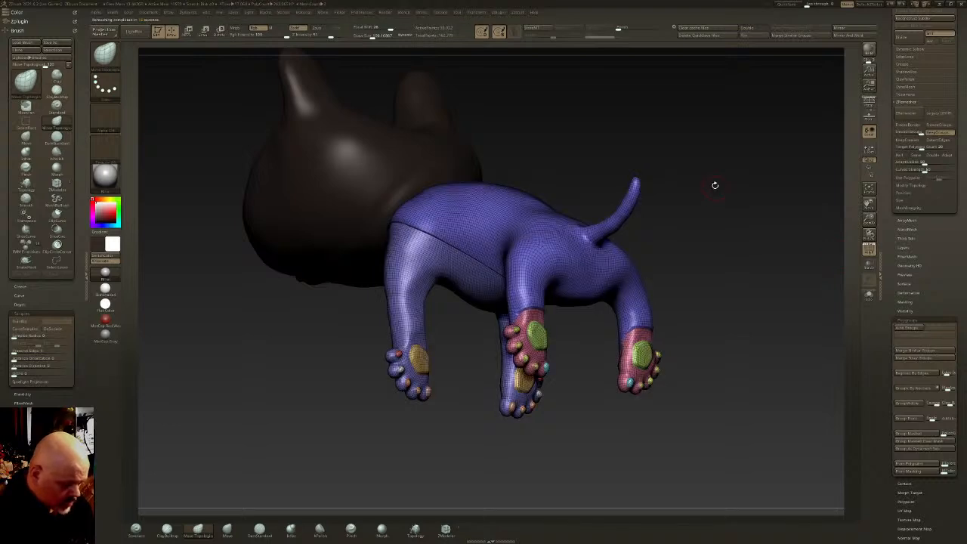
mouse_move(602, 307)
right_mouse_down()
mouse_move(621, 298)
mouse_move(622, 314)
mouse_move(624, 283)
mouse_move(673, 289)
mouse_move(665, 257)
mouse_move(674, 266)
right_mouse_up()
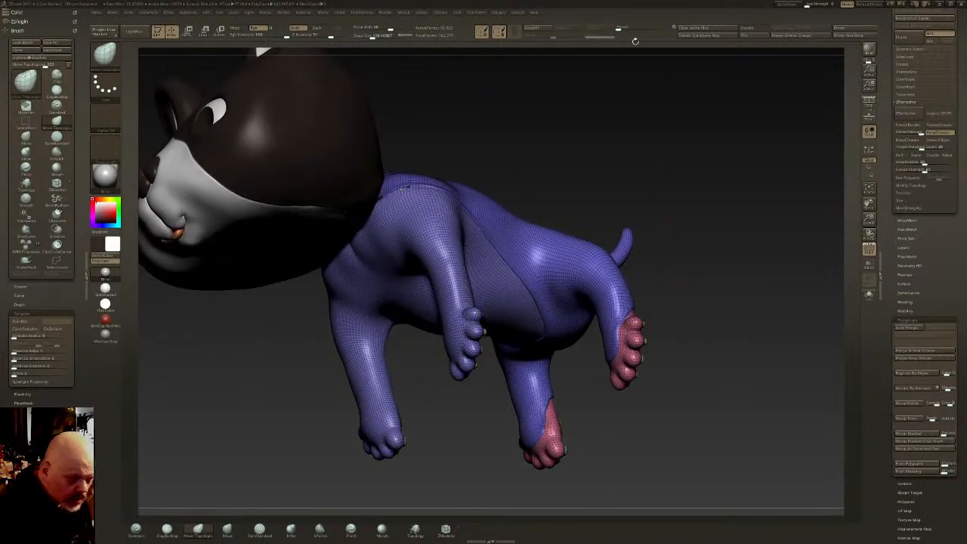
right_click_drag(623, 89, 622, 127)
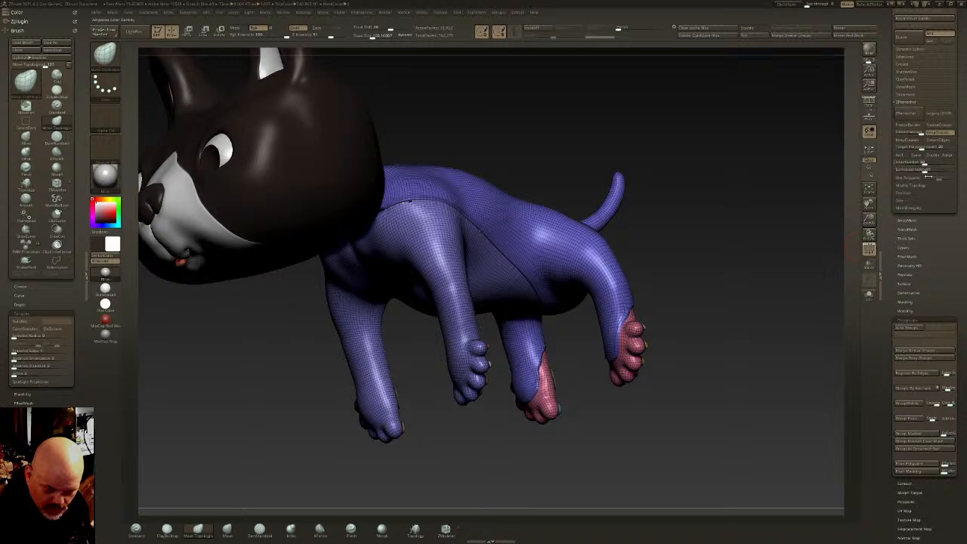
left_click(919, 186)
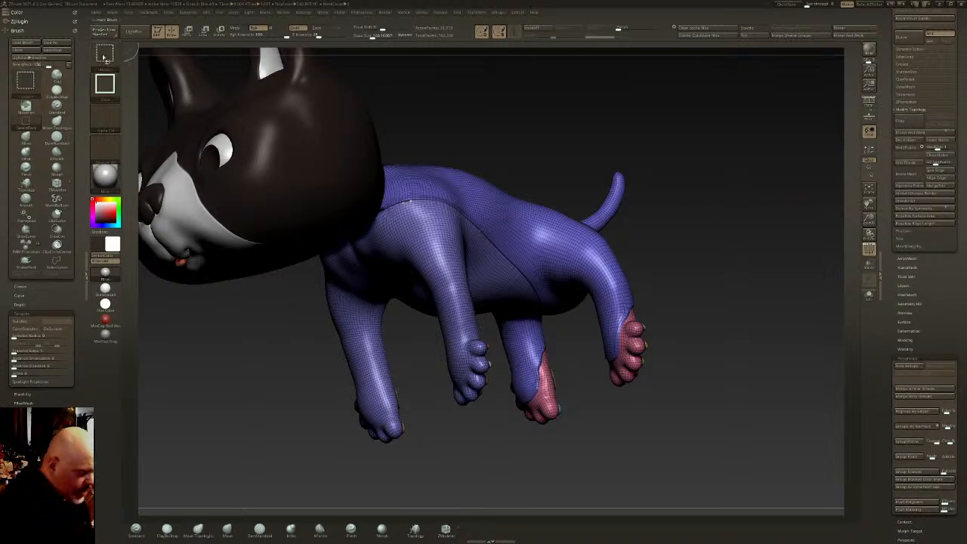
Isolate the back, upper hind legs and tail, assign them a new polygroup, and unhide the rest of the body
right_click_drag(414, 178, 561, 204)
left_click(563, 204, "ctrl+shift")
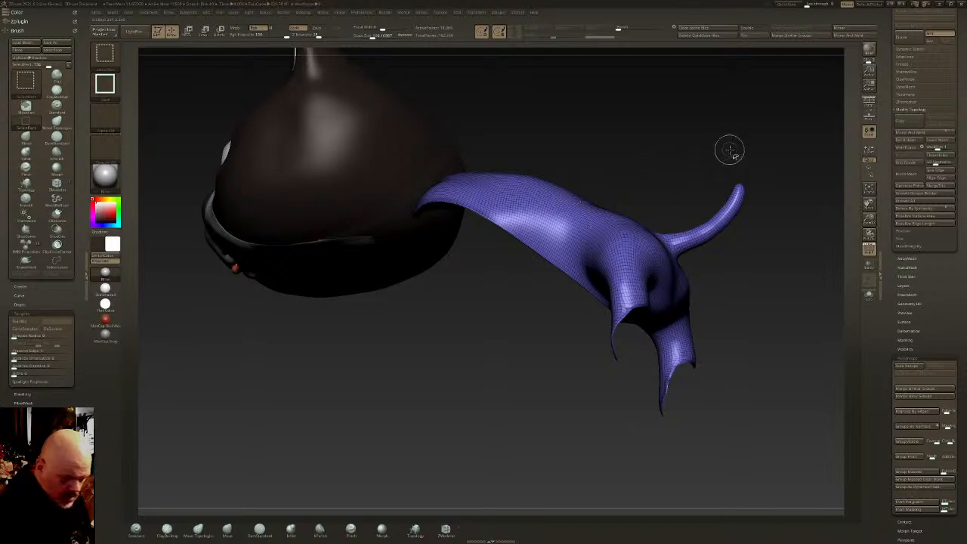
key("ctrl+w")
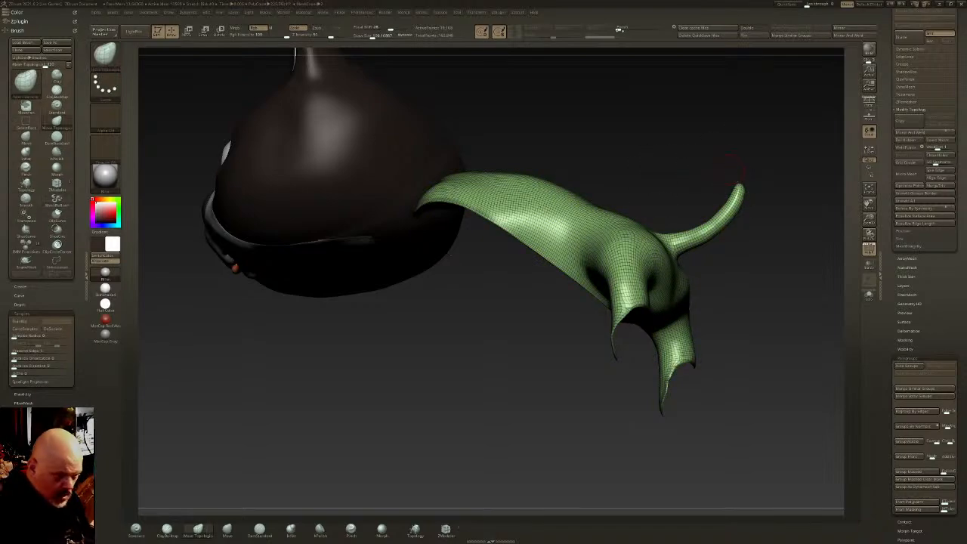
key("ctrl+w")
left_click(783, 255, "ctrl+shift")
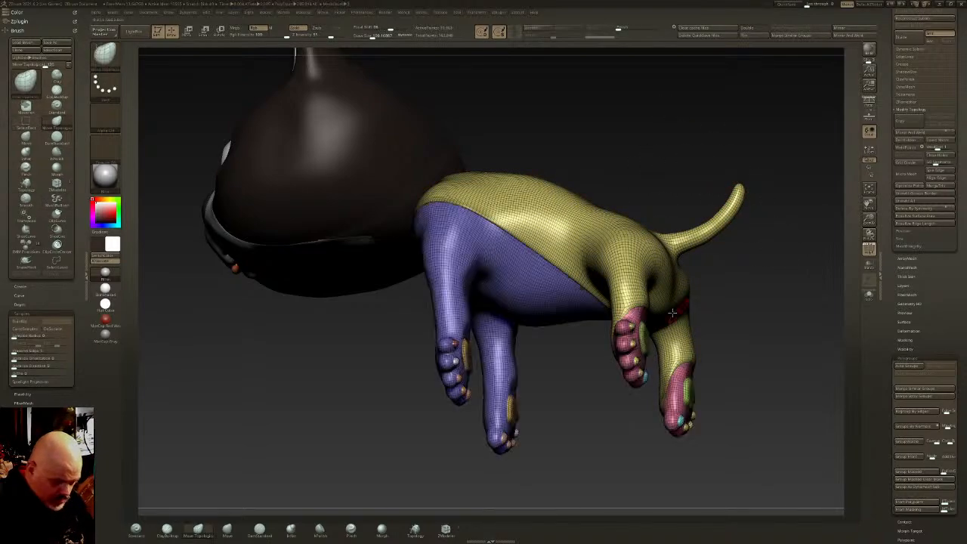
left_click_drag(756, 325, 529, 324)
left_click(484, 325, "ctrl+shift")
left_click(682, 266, "ctrl+shift")
left_click(575, 352, "ctrl+shift")
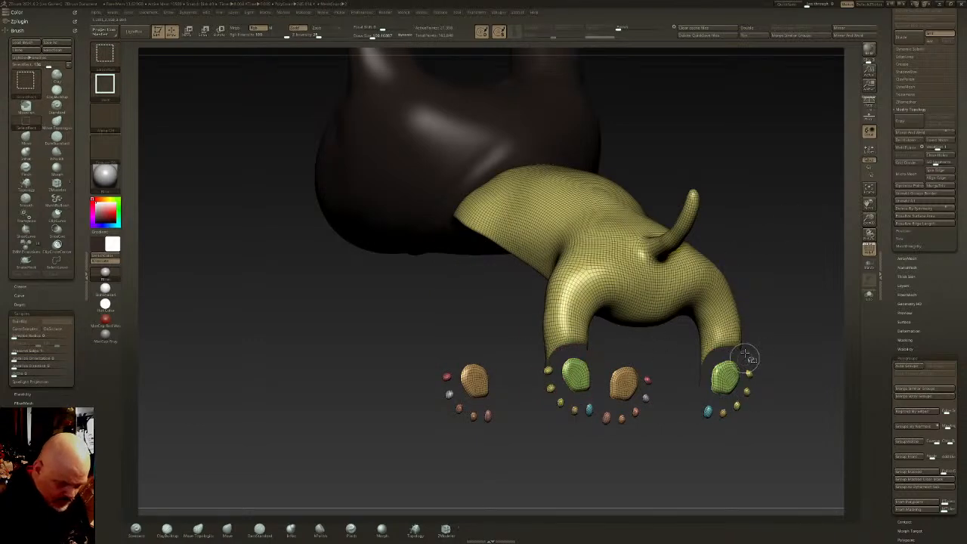
left_click(779, 280, "ctrl+shift")
key("ctrl+w")
key("ctrl+z")
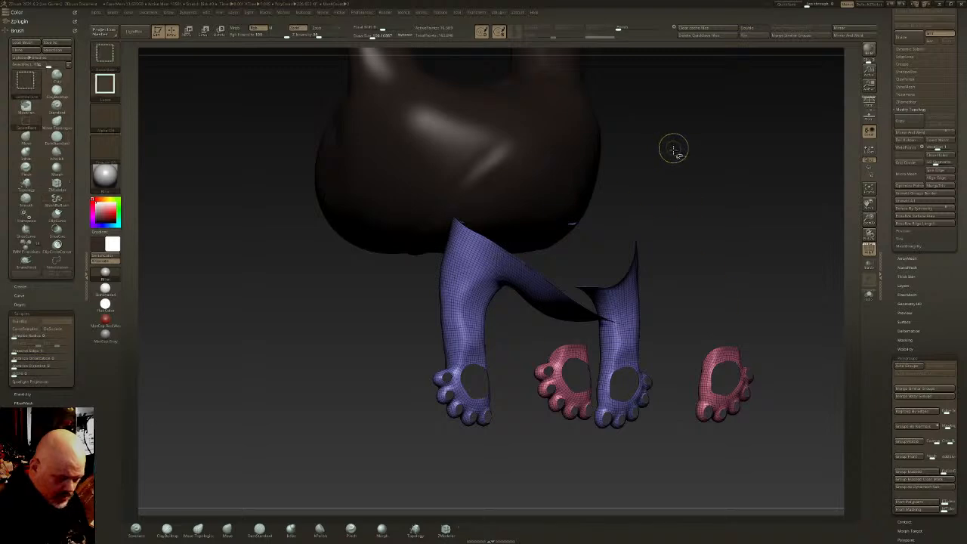
left_click(669, 151, "ctrl+shift")
left_click(698, 183, "ctrl+alt+shift")
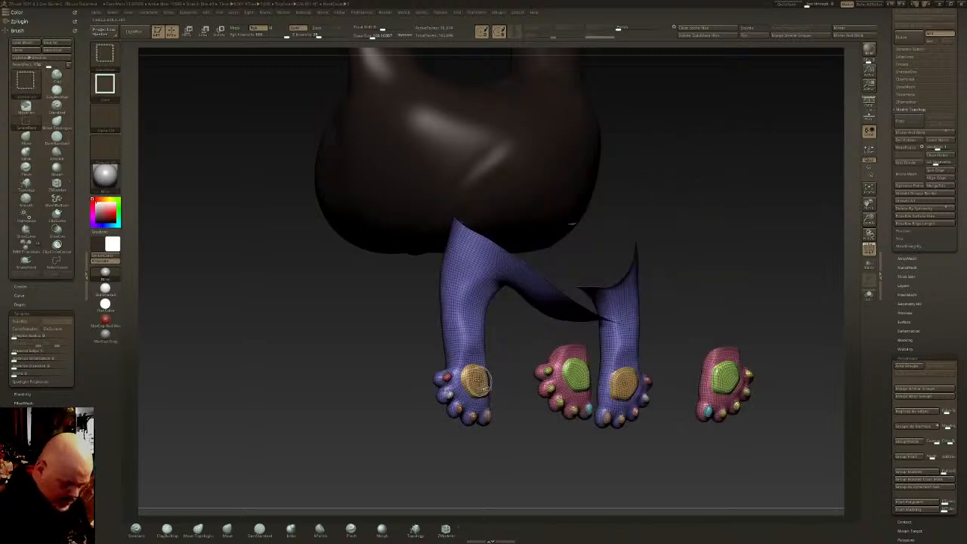
left_click(479, 380, "ctrl+alt+shift")
left_click(488, 359, "ctrl+shift")
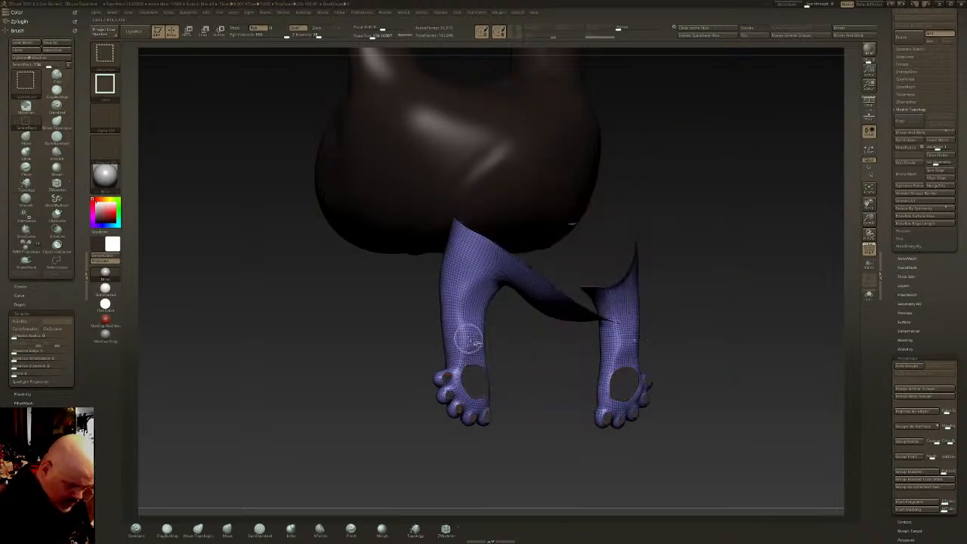
Isolate the pads of all four paws, merge them into a single polygroup, and unhide the body
left_click(723, 263, "ctrl+shift")
left_click(670, 277, "ctrl+alt+shift")
left_click(719, 347, "ctrl+alt+shift")
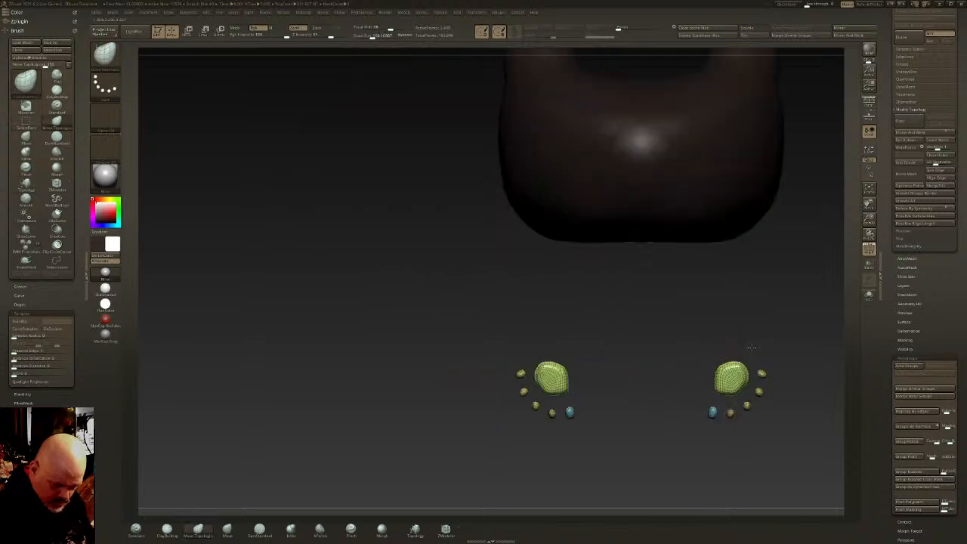
mouse_move(783, 335)
left_mouse_down("ctrl+shift")
mouse_move(388, 289)
mouse_move(824, 450)
left_mouse_up("ctrl+shift")
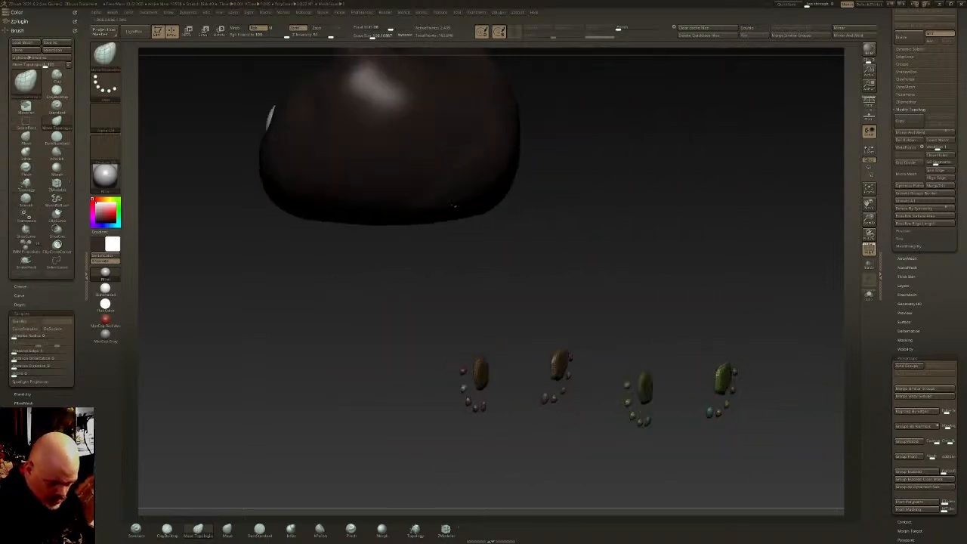
left_click(745, 408, "ctrl+shift")
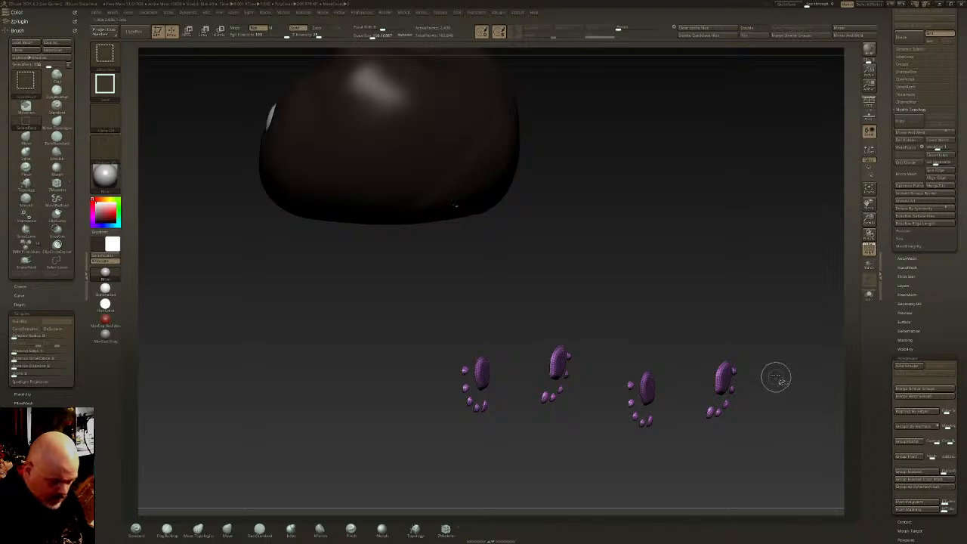
left_click(763, 357, "ctrl+shift")
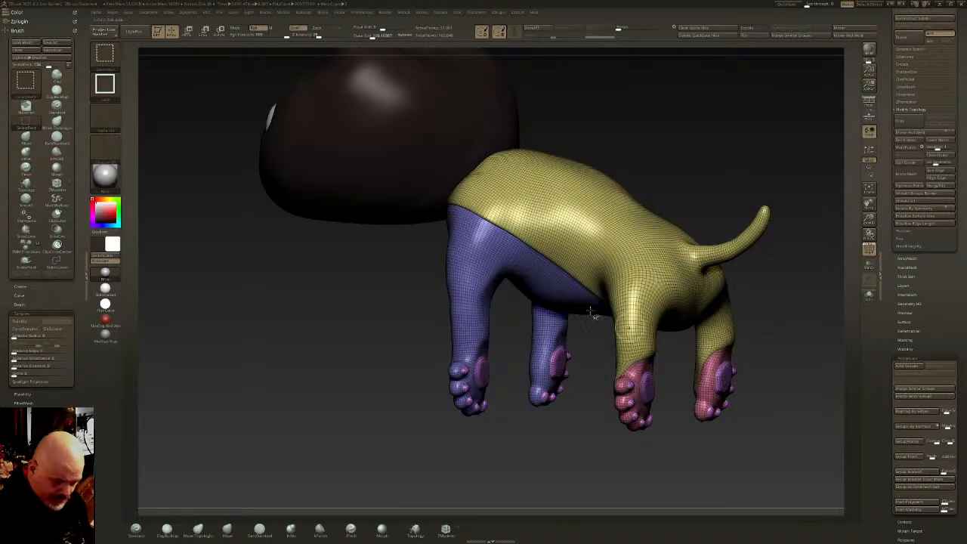
Combine the front legs, underside and hind paws into one polygroup, leaving out the pads and the back, and unhide the body
left_click(484, 369, "ctrl+shift")
left_click(510, 460, "ctrl+shift")
left_click(597, 185, "ctrl+alt+shift")
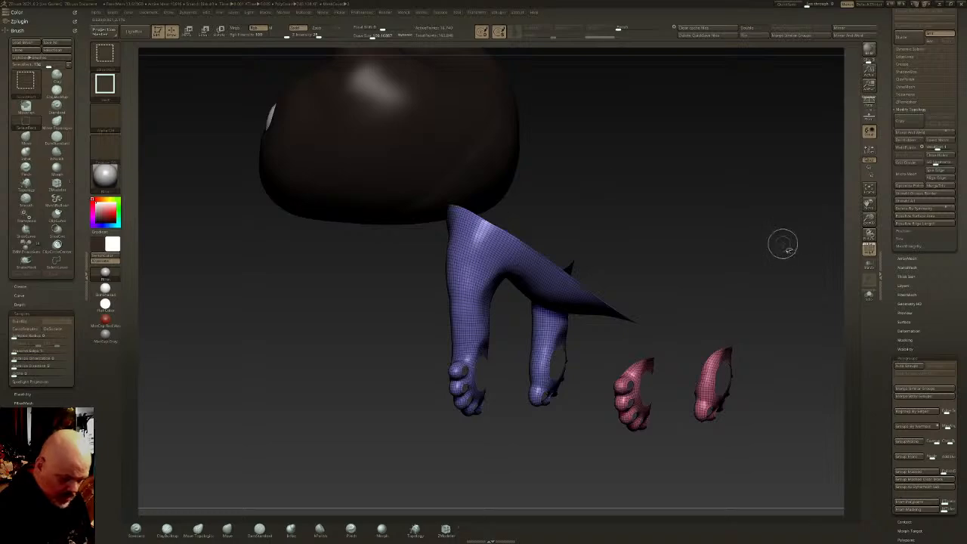
key("shift+f")
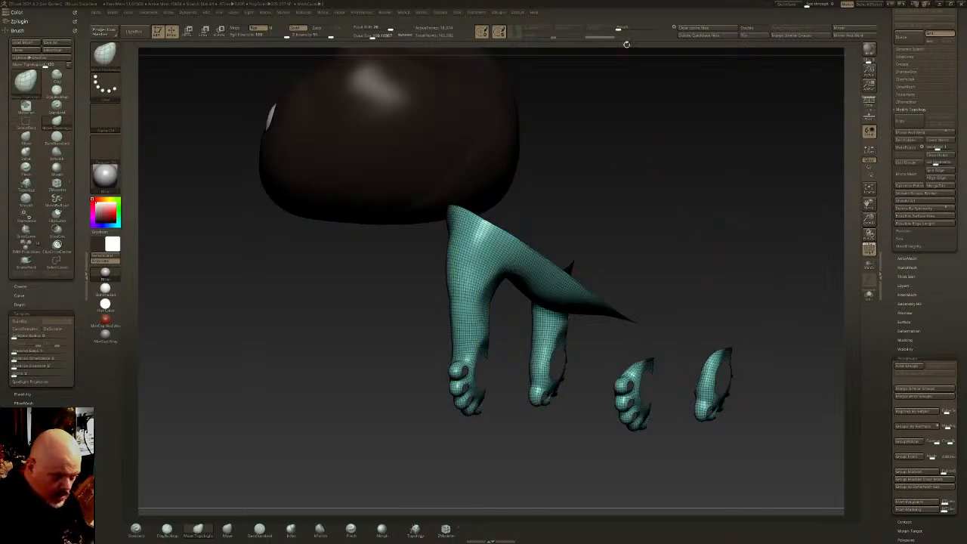
left_click_drag(468, 216, 458, 212)
scroll(456, 209, "up", 3)
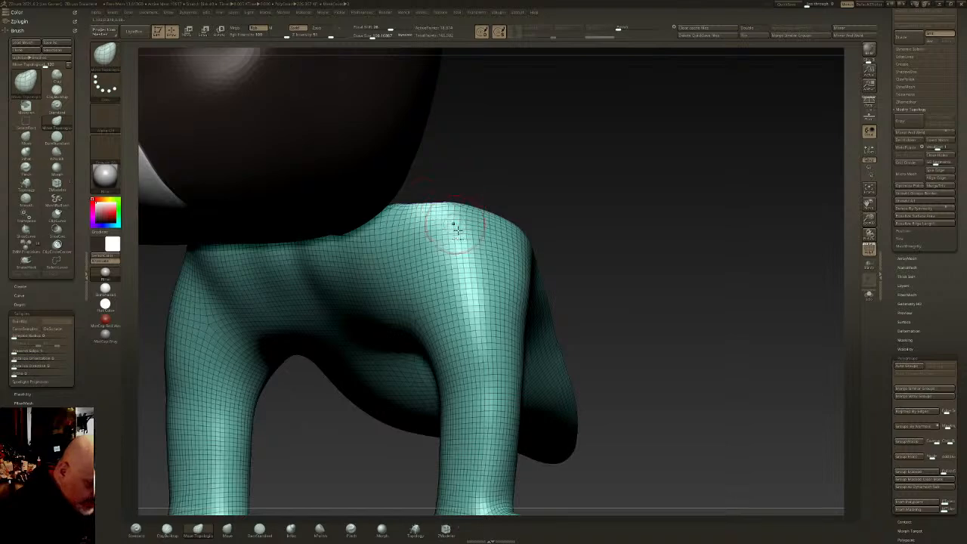
scroll(451, 219, "down", 3)
key("ctrl+w")
left_click_drag(640, 289, 650, 252)
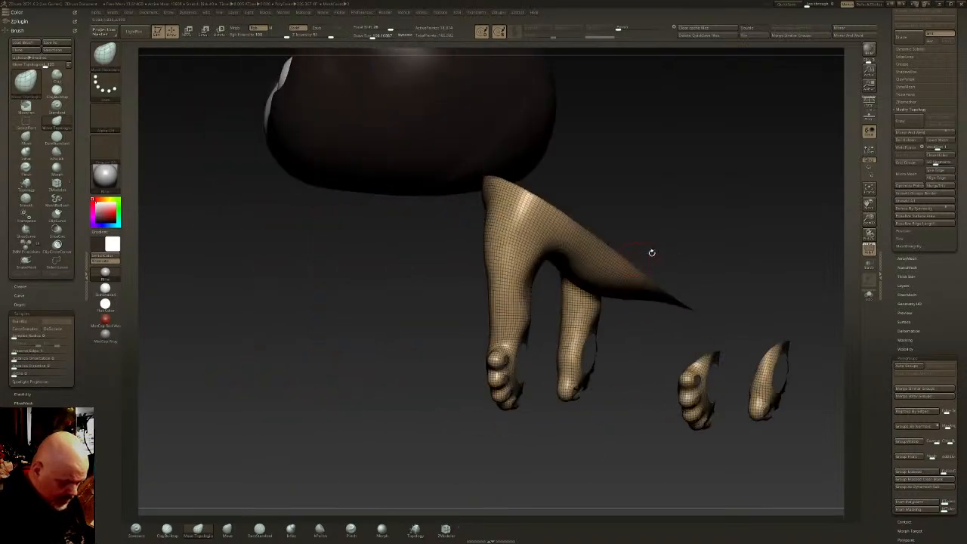
left_click(736, 178, "ctrl+shift")
Isolate the paw pads, give them a clearly different polygroup colour, and show the full body again
left_click_drag(680, 465, 657, 411)
left_click(607, 373, "ctrl+shift")
key("ctrl+w")
key("ctrl+w")
key("ctrl+w")
key("ctrl+w")
left_click(659, 384, "ctrl+shift")
Check the body's surface without the polyframe, and run ZRemesher again with the Same polygon count and Keep Groups enabled
left_click_drag(658, 383, 527, 358, "alt")
key("shift+f")
mouse_move(680, 353)
left_mouse_down()
mouse_move(709, 359)
mouse_move(681, 353)
mouse_move(688, 355)
left_mouse_up()
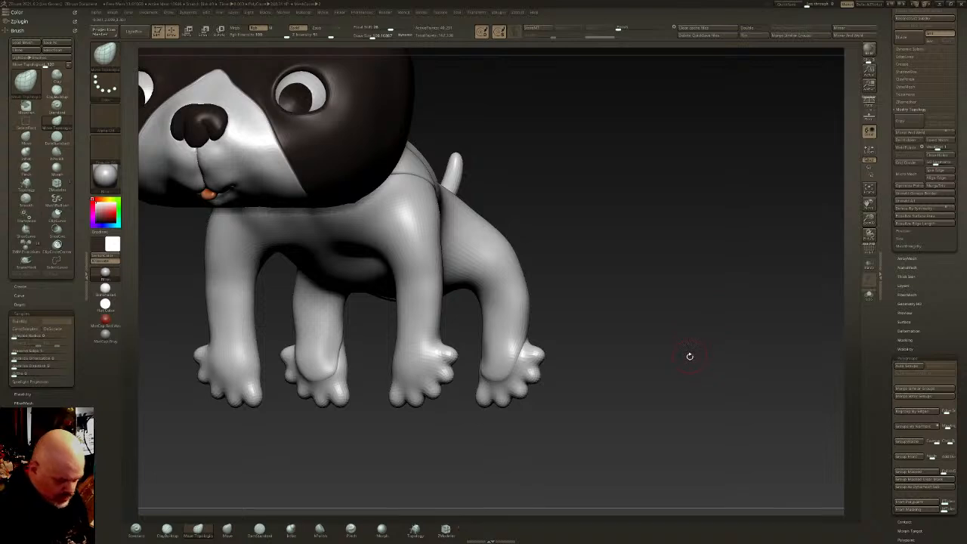
key("ctrl+d")
left_click(496, 169)
left_click_drag(574, 237, 624, 304)
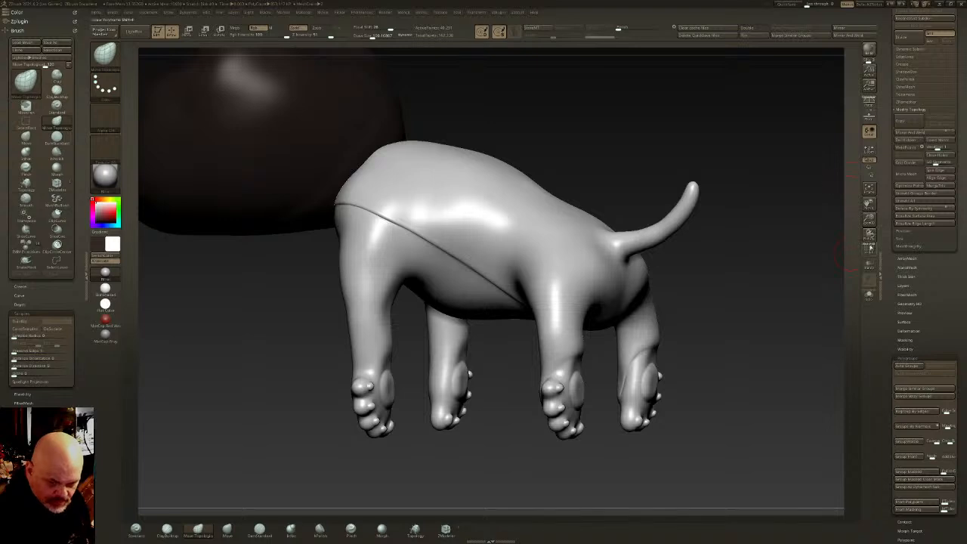
left_click(869, 245)
left_click(911, 101)
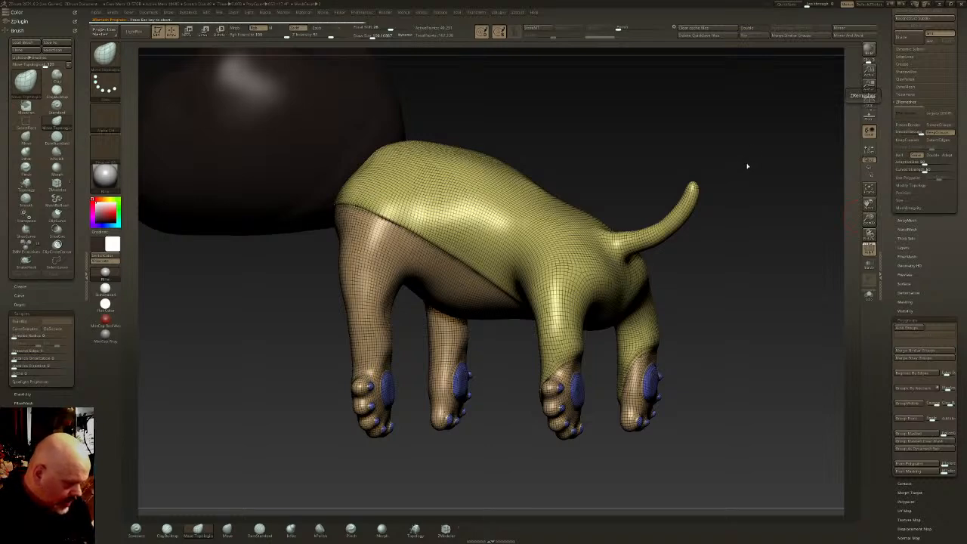
Try to smooth the folded mesh at the shoulder seam beside the head
left_click_drag(718, 190, 690, 236)
left_click_drag(686, 276, 649, 245, "alt")
left_click_drag(676, 291, 704, 353, "alt")
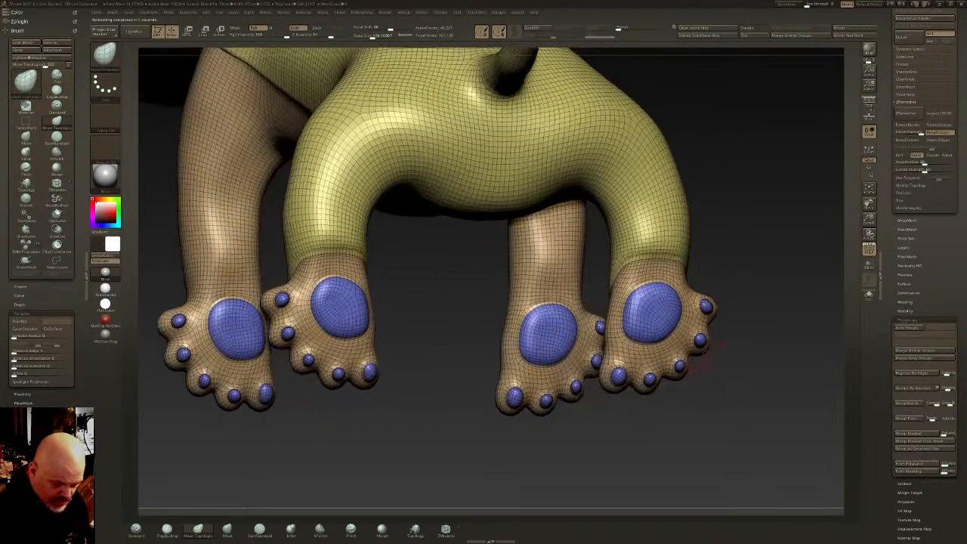
right_click_drag(702, 344, 574, 344)
mouse_move(419, 201)
right_mouse_down()
mouse_move(495, 219)
mouse_move(450, 195)
mouse_move(496, 386)
mouse_move(490, 377)
right_mouse_up()
right_click_drag(463, 190, 481, 259, "ctrl")
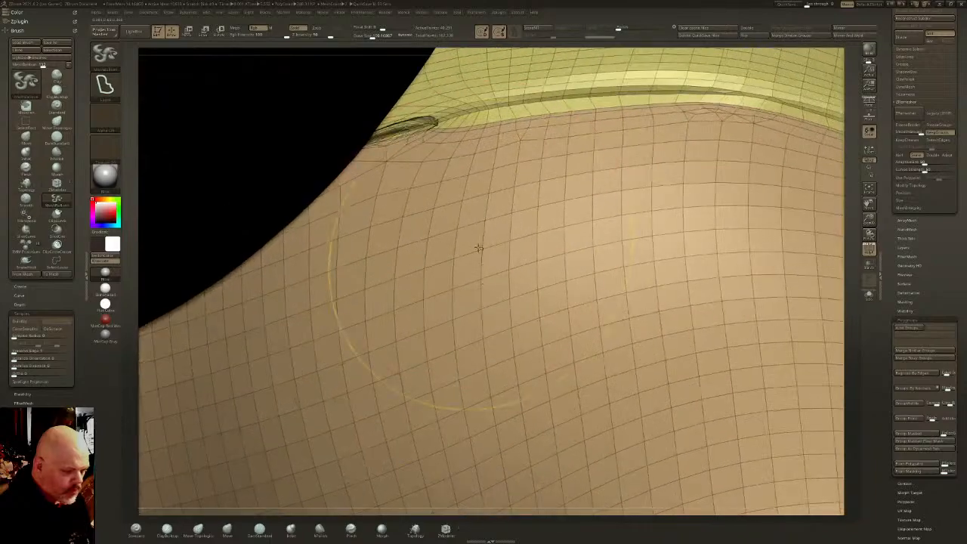
left_click_drag(447, 143, 431, 134, "shift")
key("ctrl+z")
key("ctrl+z")
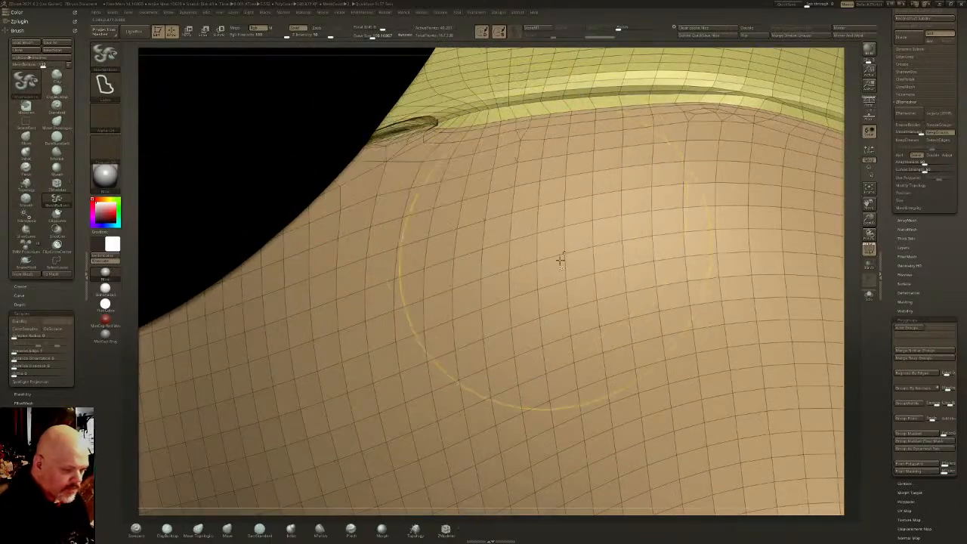
Smooth the shoulder seam's corner beside the head and isolate the body with Solo mode
right_click_drag(555, 255, 544, 209, "ctrl")
right_click_drag(614, 306, 603, 246, "ctrl")
right_click_drag(603, 246, 640, 262)
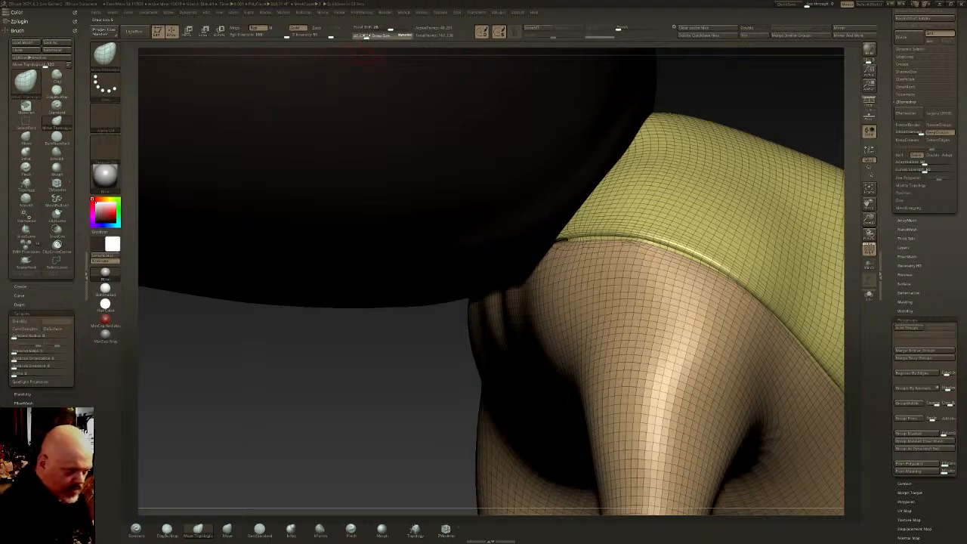
key("shift")
mouse_move(570, 238)
left_mouse_down("shift")
mouse_move(604, 274)
mouse_move(563, 241)
left_mouse_up("shift")
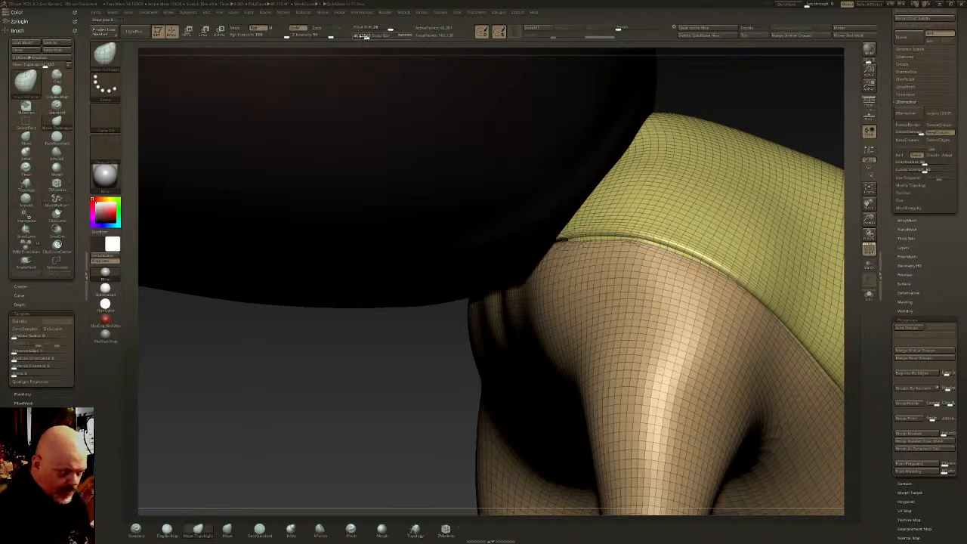
left_click(869, 298)
Try to smooth the seam between the back and the front leg along the shoulder and flank
right_click_drag(583, 259, 642, 261)
left_click_drag(557, 246, 299, 281, "shift")
right_click_drag(669, 299, 590, 291)
left_click_drag(576, 224, 739, 274, "shift")
right_click_drag(739, 273, 676, 261)
right_click_drag(676, 261, 388, 152, "alt")
mouse_move(501, 228)
right_mouse_down()
mouse_move(556, 312)
mouse_move(517, 244)
right_mouse_up()
left_click_drag(367, 90, 553, 346, "shift")
right_click_drag(589, 362, 652, 370, "alt")
key("ctrl+z")
key("ctrl+z")
key("ctrl+z")
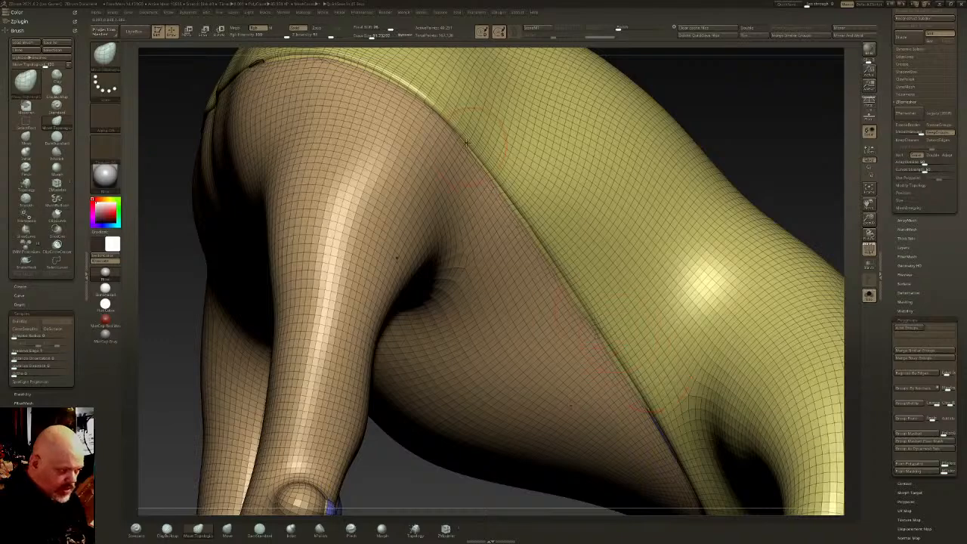
Smooth the mesh artifacts along the polygroup seam at the front of the shoulder
right_click_drag(469, 148, 538, 254, "alt")
left_click(514, 34, "shift")
right_click_drag(378, 162, 509, 179)
left_click_drag(343, 192, 375, 191)
mouse_move(375, 190)
right_mouse_down("alt")
mouse_move(408, 202)
mouse_move(469, 181)
right_mouse_up("alt")
left_click(515, 34, "shift")
left_click_drag(457, 175, 460, 182, "shift")
right_click_drag(459, 181, 541, 178)
left_click_drag(541, 179, 536, 174, "shift")
Smooth the polygroup seam along the flank, where the belly meets the back, redoing one stroke
right_click_drag(610, 225, 643, 257, "ctrl")
mouse_move(711, 286)
right_mouse_down("alt")
mouse_move(479, 201)
mouse_move(614, 296)
mouse_move(665, 276)
mouse_move(660, 258)
mouse_move(665, 284)
mouse_move(604, 340)
right_mouse_up("alt")
mouse_move(522, 221)
left_mouse_down("shift")
mouse_move(458, 192)
mouse_move(532, 231)
left_mouse_up("shift")
mouse_move(578, 280)
right_mouse_down("ctrl")
mouse_move(547, 238)
mouse_move(540, 290)
right_mouse_up("ctrl")
key("ctrl+z")
left_click_drag(527, 233, 485, 217, "shift")
Hide the back and the paw pads, and assign a new polygroup to the front legs, underside and hind paws
key("ctrl+shift")
left_click(543, 233, "ctrl+shift")
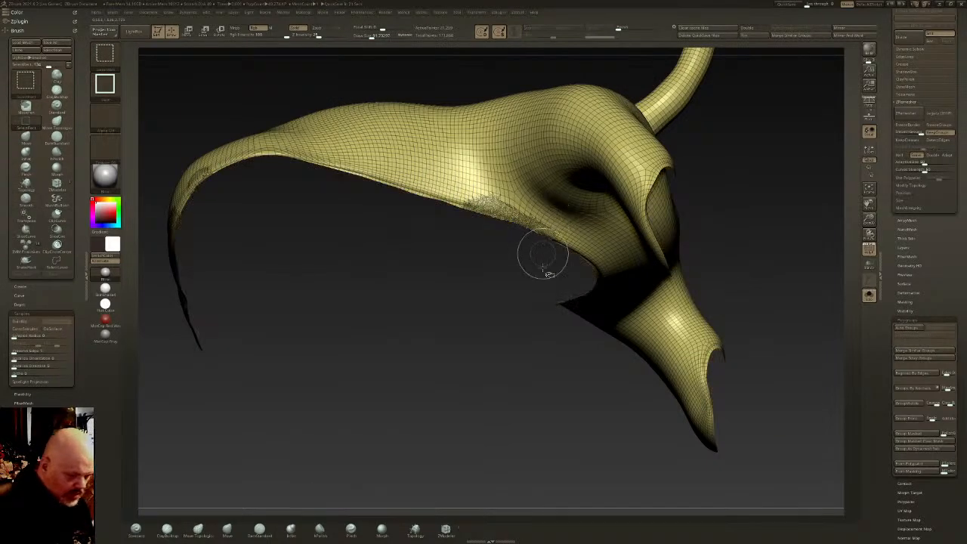
left_click(546, 357, "ctrl+shift")
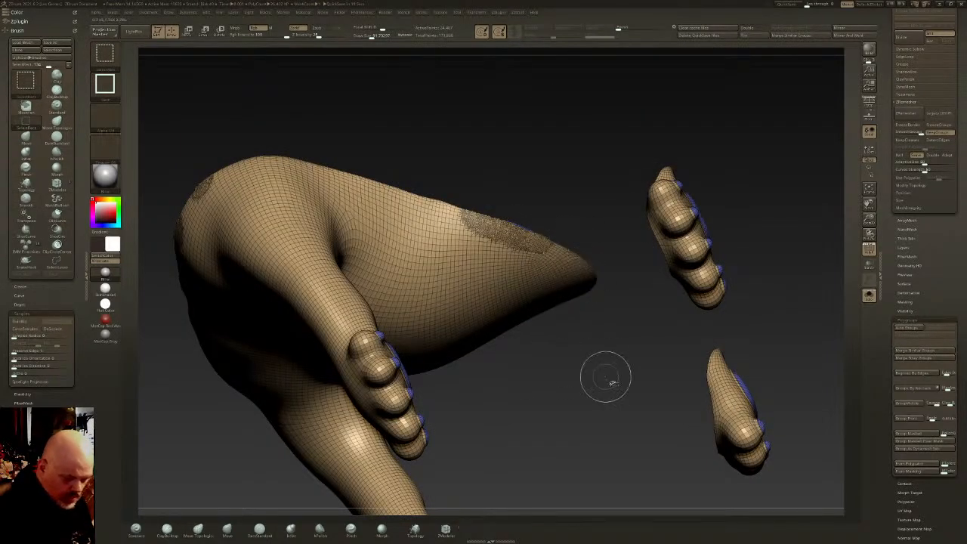
left_click(705, 223, "ctrl+shift")
key("ctrl+w")
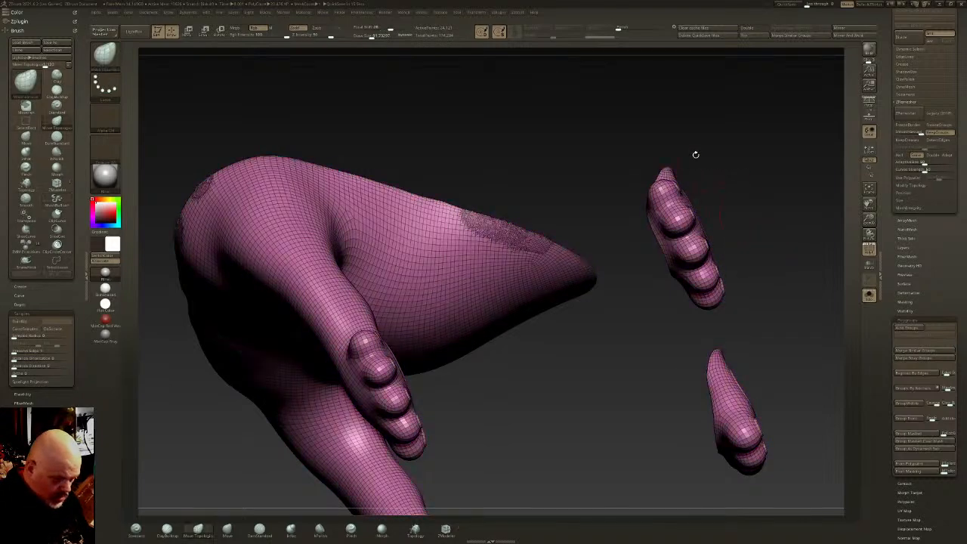
Give the isolated front legs, underside and paws a fresh polygroup, then show the whole body again
left_click_drag(748, 231, 652, 249)
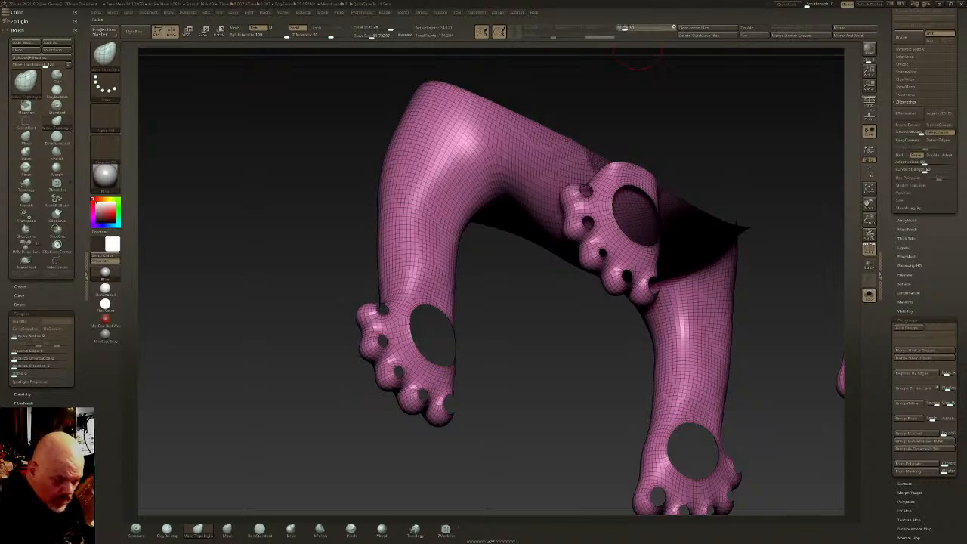
key("b")
key("z")
key("r")
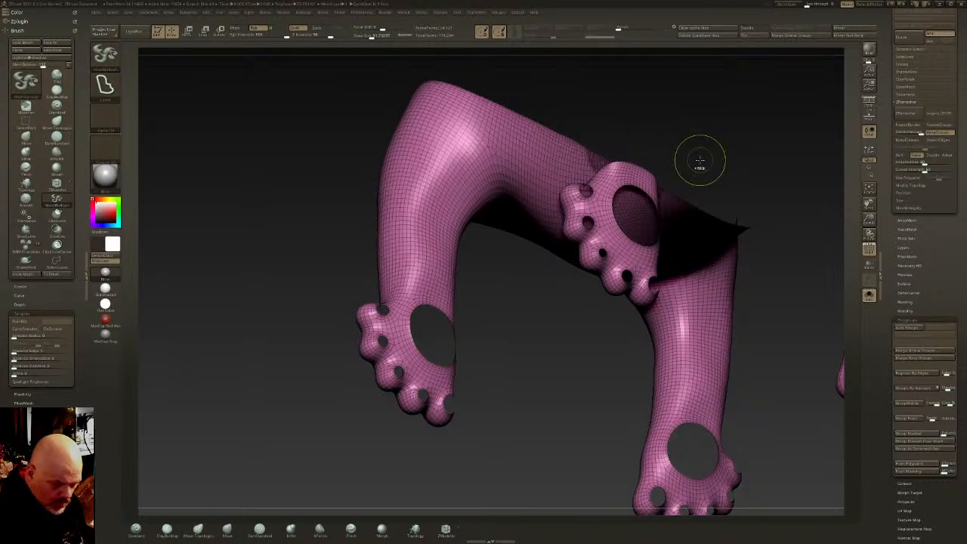
key("ctrl+w")
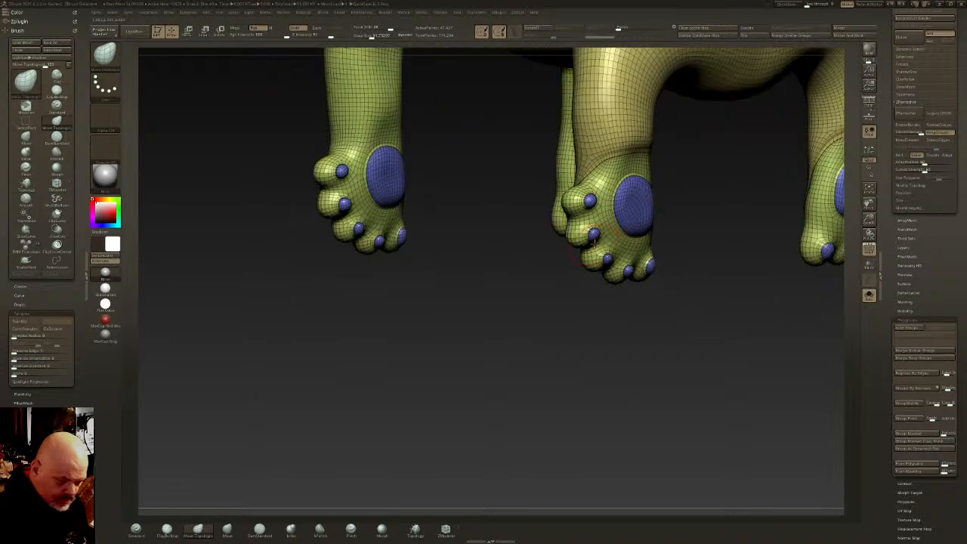
Isolate the paw pads, grow their visible area, and assign the pads a new polygroup before restoring the full body
right_click_drag(595, 241, 592, 202)
left_click(591, 202, "ctrl+shift")
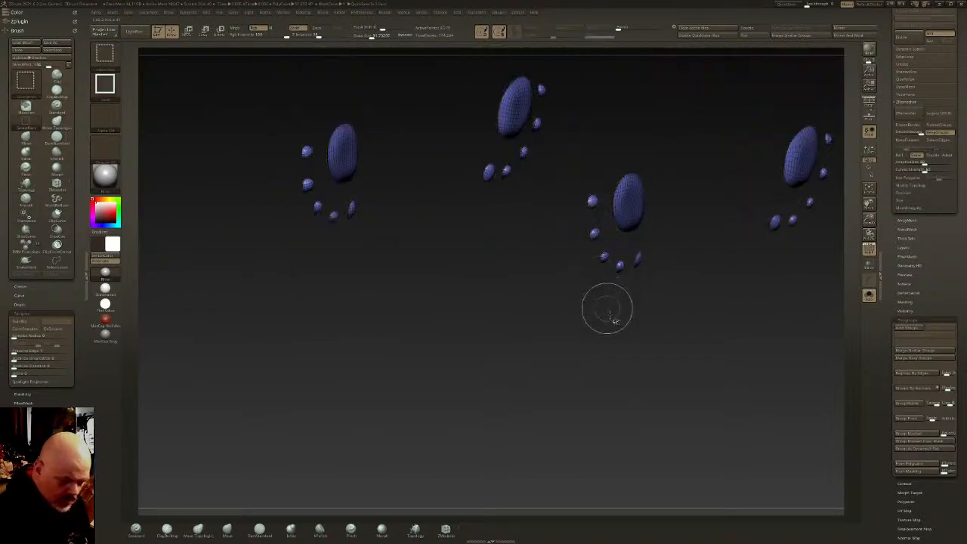
key("ctrl+shift+x")
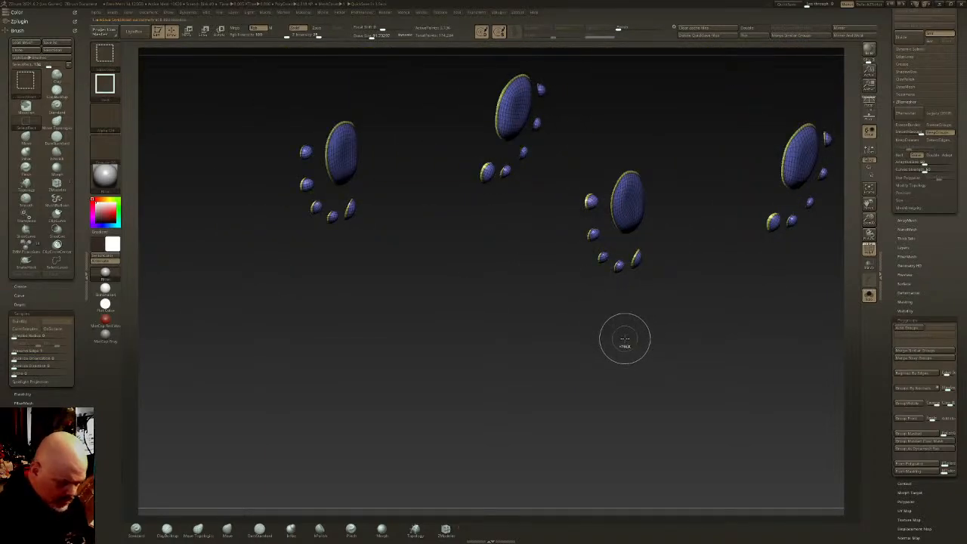
key("ctrl+w")
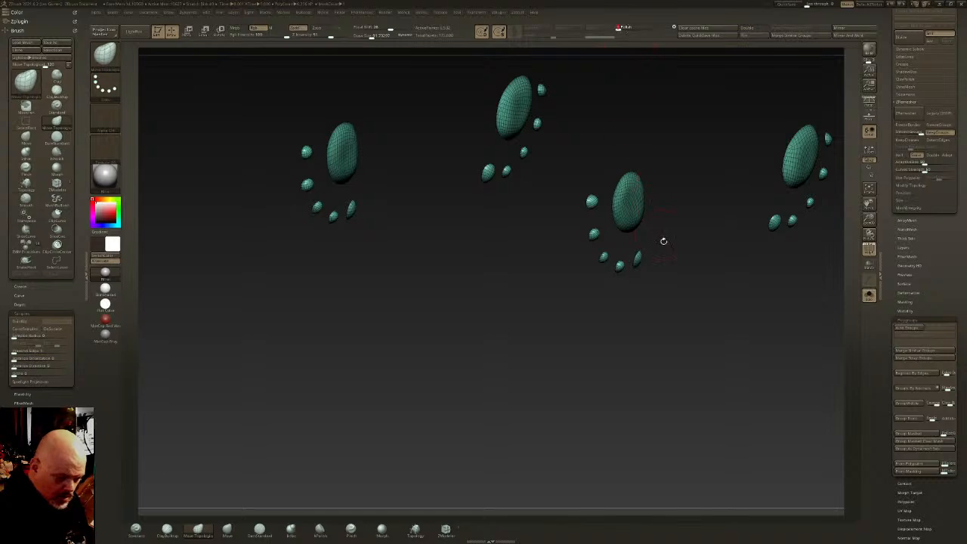
left_click(675, 250, "ctrl+shift")
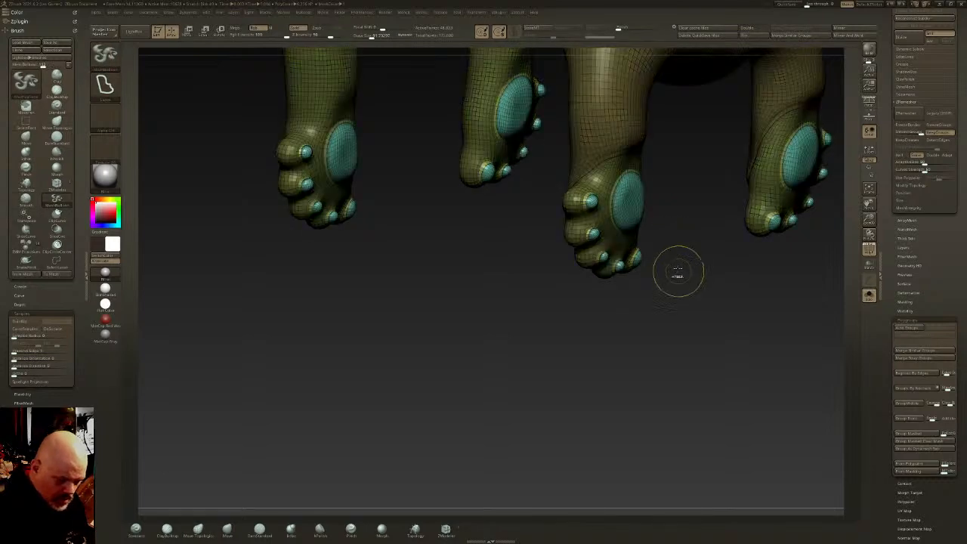
Polish the mesh and smooth the polygroup seam where the belly meets the hind flank
key("w")
left_click_drag(633, 198, 658, 155, "ctrl")
left_click_drag(671, 208, 633, 201)
key("q")
left_click(628, 26)
right_click_drag(625, 180, 531, 261)
key("shift")
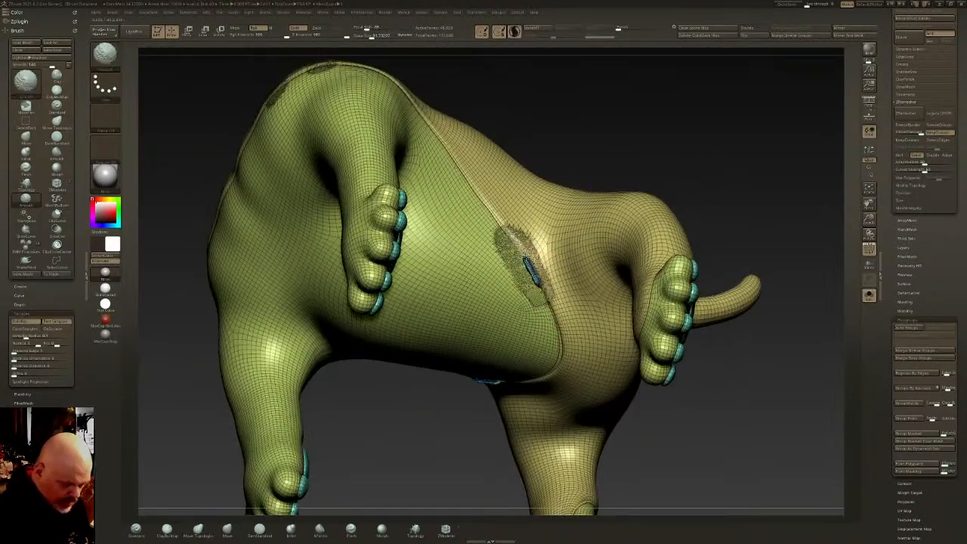
Isolate the belly and the back in turn to examine the stray polygroup patch on the flank seam
mouse_move(569, 385)
right_mouse_down()
mouse_move(545, 347)
mouse_move(520, 466)
right_mouse_up()
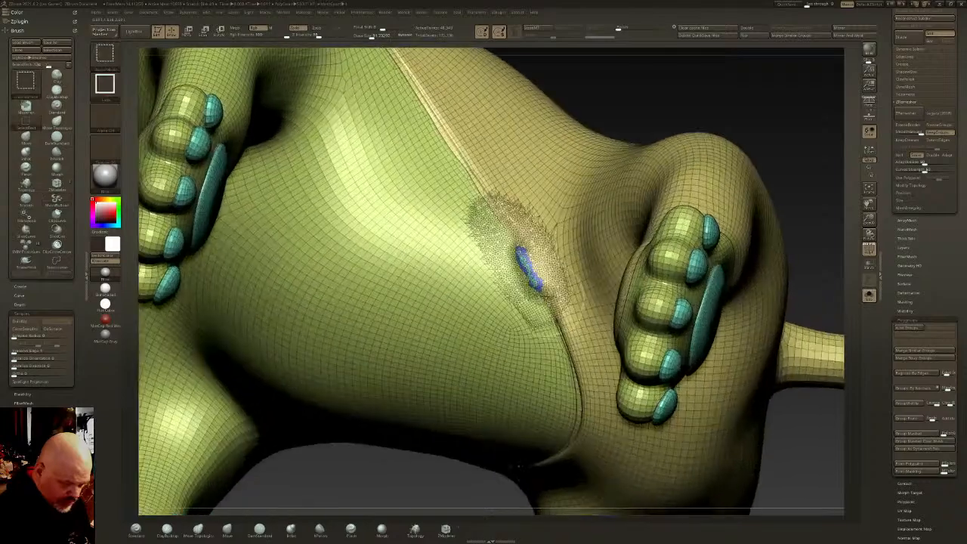
left_click(542, 214, "ctrl+shift")
left_click_drag(674, 93, 665, 106, "ctrl+shift")
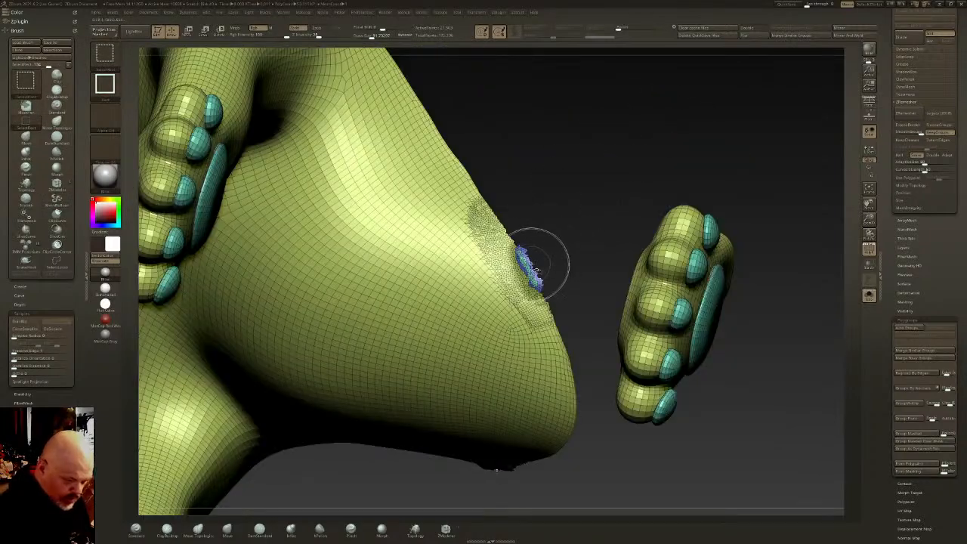
left_click(583, 119, "ctrl+shift")
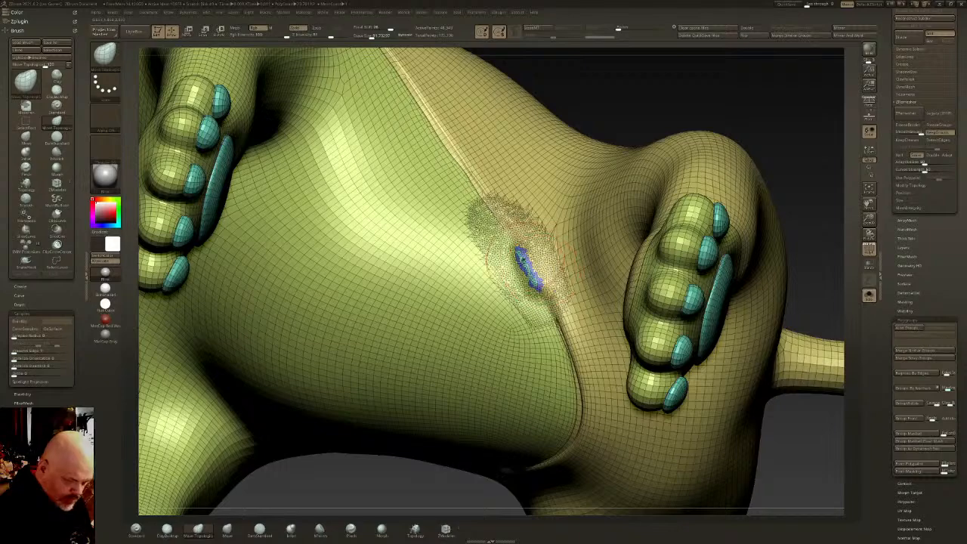
left_click(538, 278, "ctrl+shift")
left_click(536, 173, "ctrl+shift")
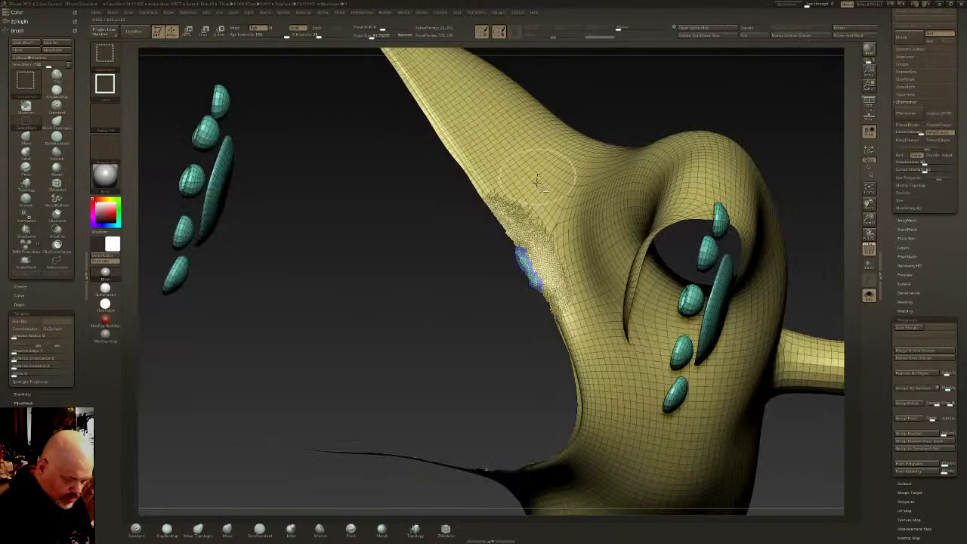
left_click(525, 262, "ctrl+shift")
left_click(583, 146, "ctrl+shift")
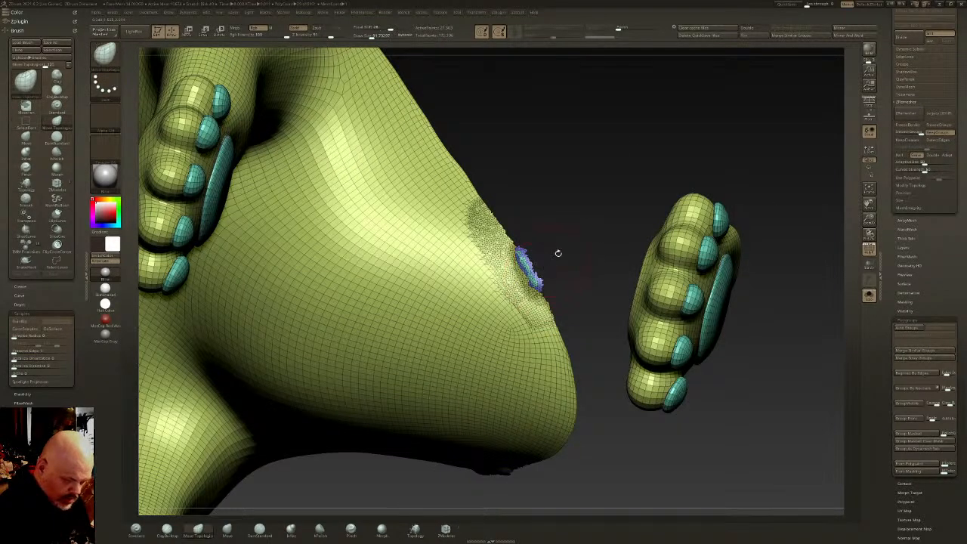
mouse_move(521, 254)
left_mouse_down()
mouse_move(521, 288)
mouse_move(527, 261)
left_mouse_up()
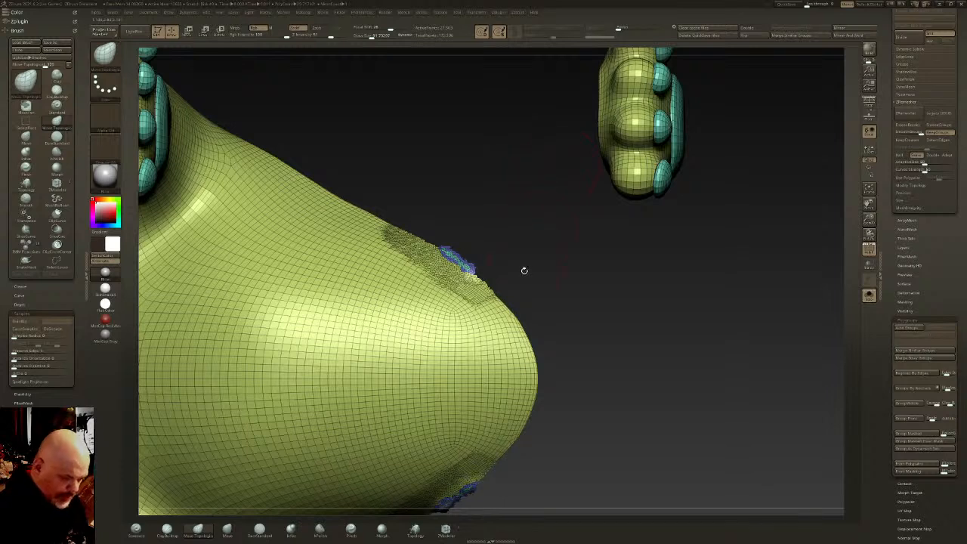
Hide the stray polygroup patches along the rear edge of the belly with a lasso selection
left_click(105, 53, "ctrl+shift")
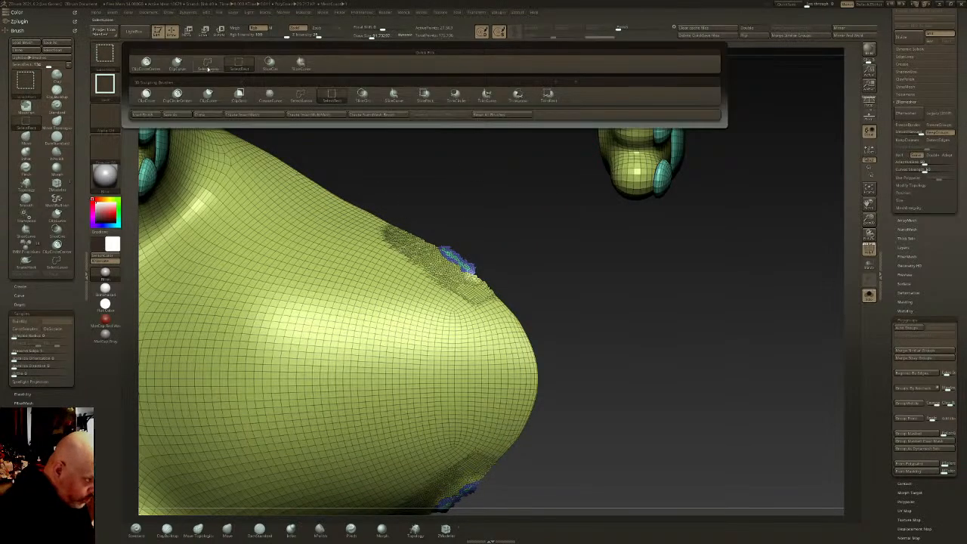
left_click(208, 63)
left_click_drag(435, 230, 496, 280, "ctrl+shift")
key("f")
left_click_drag(540, 209, 550, 201)
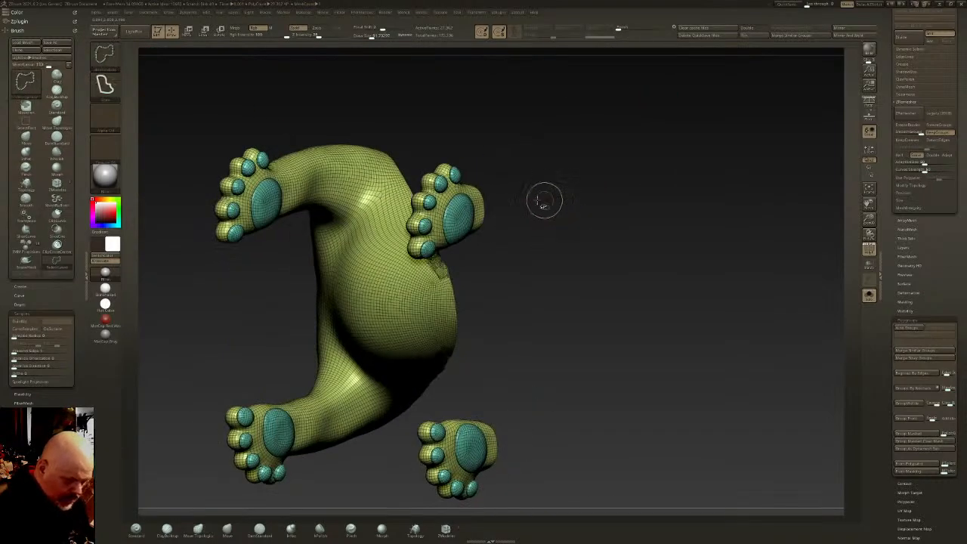
Return to rectangular selection, hide the paw pads, and assign one new polygroup to the underside, front legs and paws
left_click(105, 53, "ctrl+shift")
left_click(235, 65)
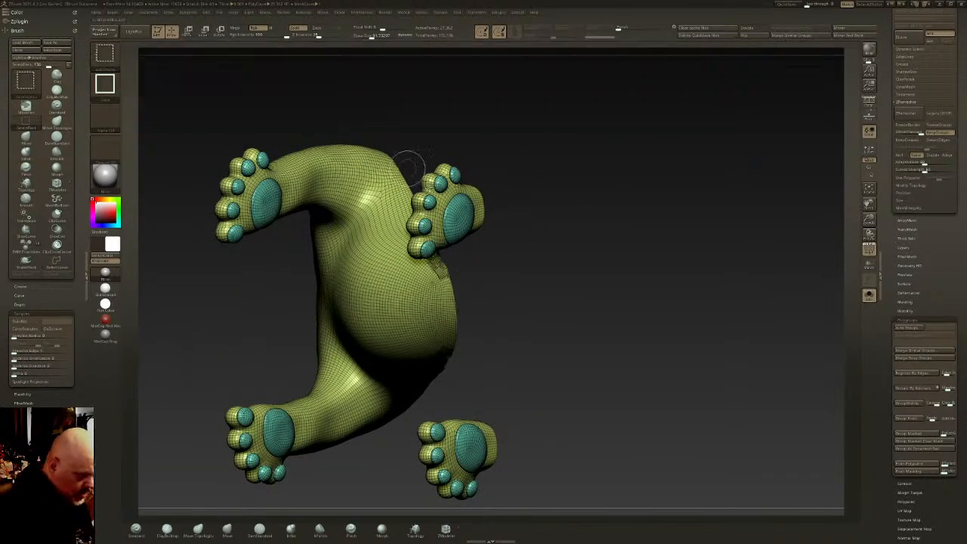
left_click(466, 216, "ctrl+alt+shift")
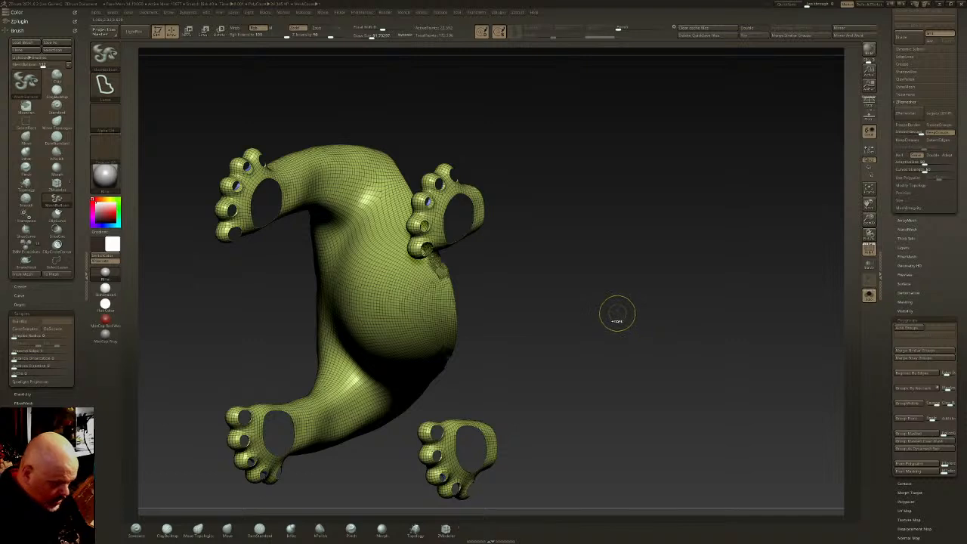
key("ctrl+shift")
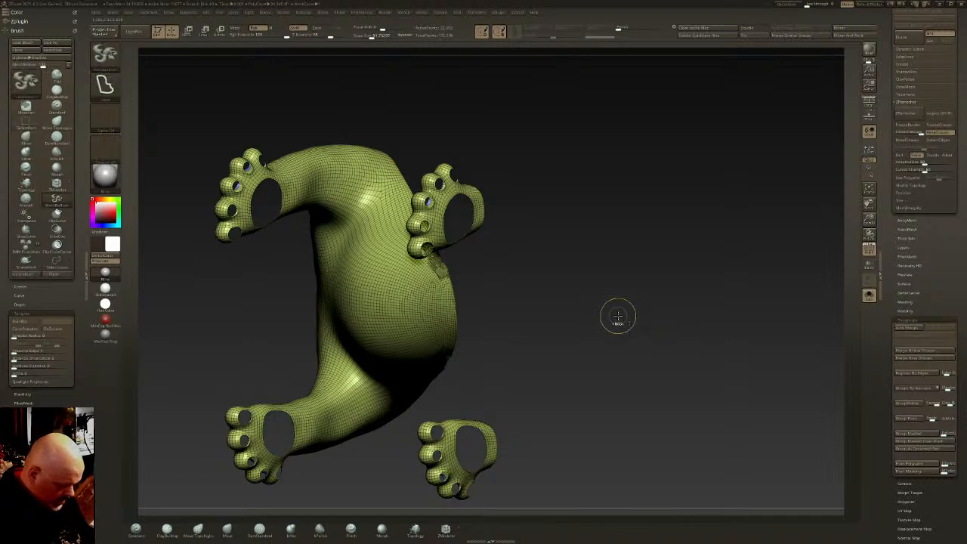
key("ctrl+w")
key("ctrl+shift")
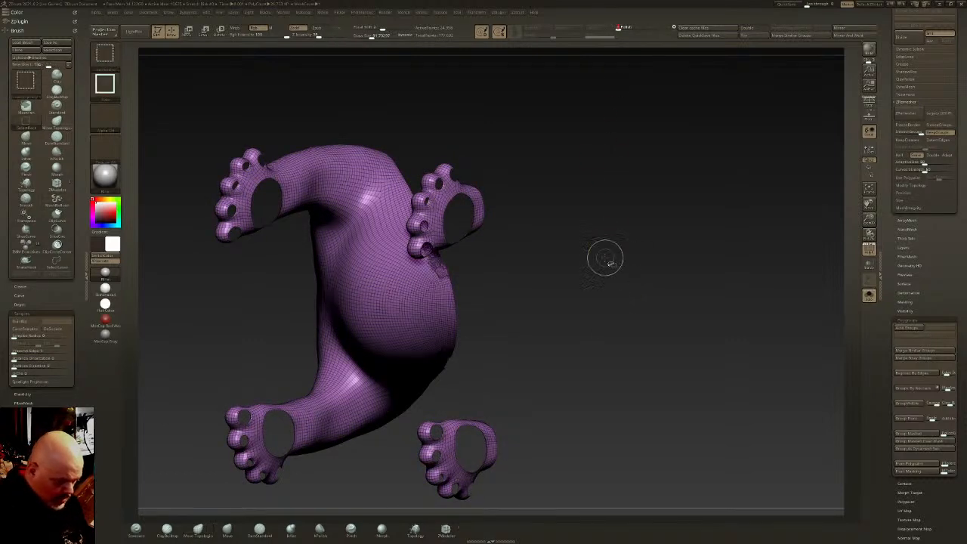
Isolate the back, hindquarters and tail, assign them a new polygroup, and show the full body
left_click_drag(604, 259, 521, 231)
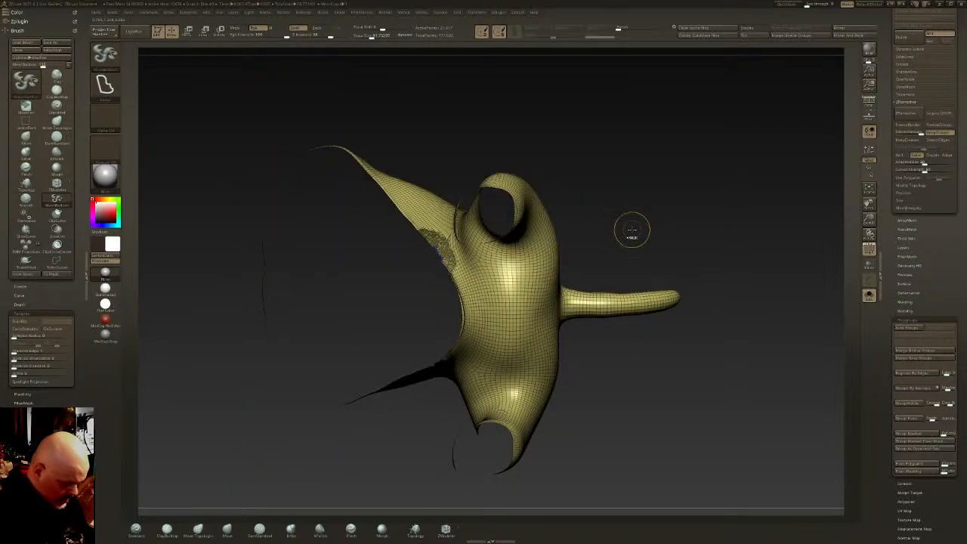
key("ctrl+w")
key("ctrl+w")
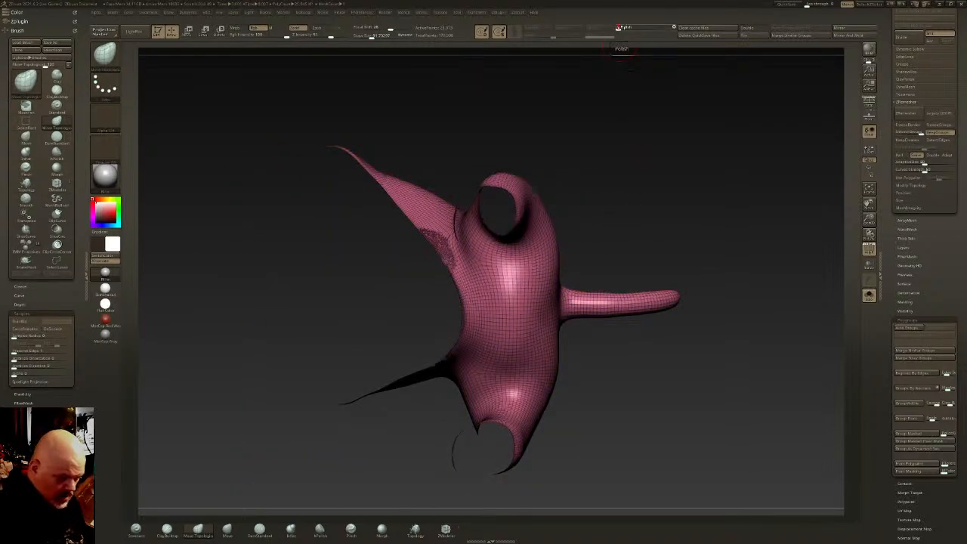
left_click(636, 255, "ctrl+shift")
left_click_drag(636, 255, 824, 46)
left_click(849, 37)
Smooth the seam around the rear of the belly, in front of the hind legs
mouse_move(635, 182)
right_mouse_down()
mouse_move(483, 250)
mouse_move(436, 281)
mouse_move(408, 321)
right_mouse_up()
mouse_move(306, 301)
left_mouse_down("shift")
mouse_move(264, 299)
mouse_move(302, 314)
left_mouse_up("shift")
mouse_move(291, 306)
right_mouse_down("ctrl")
mouse_move(417, 260)
mouse_move(557, 114)
right_mouse_up("ctrl")
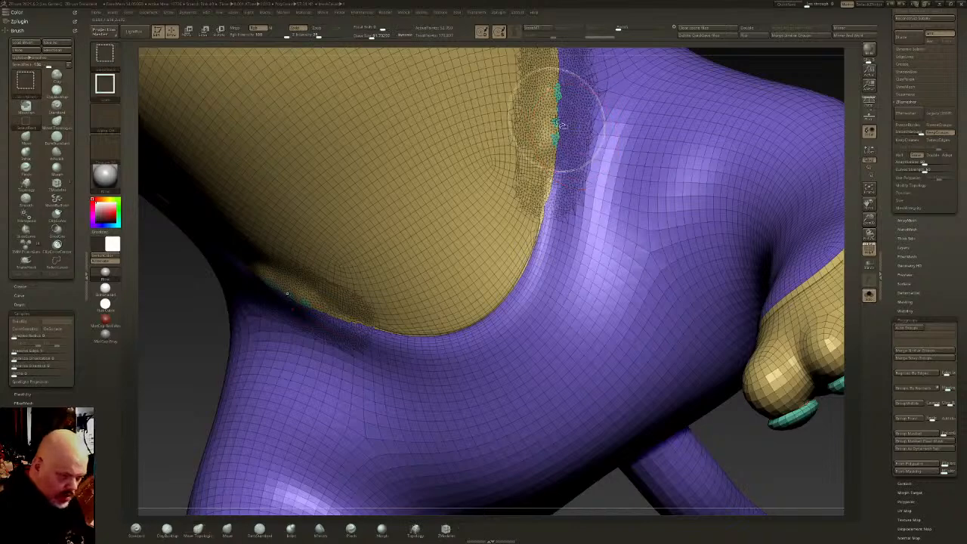
Isolate individual polygroups in turn to check for stray patches along the belly and hindquarters seam
left_click(557, 123, "ctrl+shift")
left_click(641, 86, "ctrl+shift")
left_click(616, 134, "ctrl+shift")
left_click(695, 60, "ctrl+shift")
left_click(553, 109, "ctrl+shift")
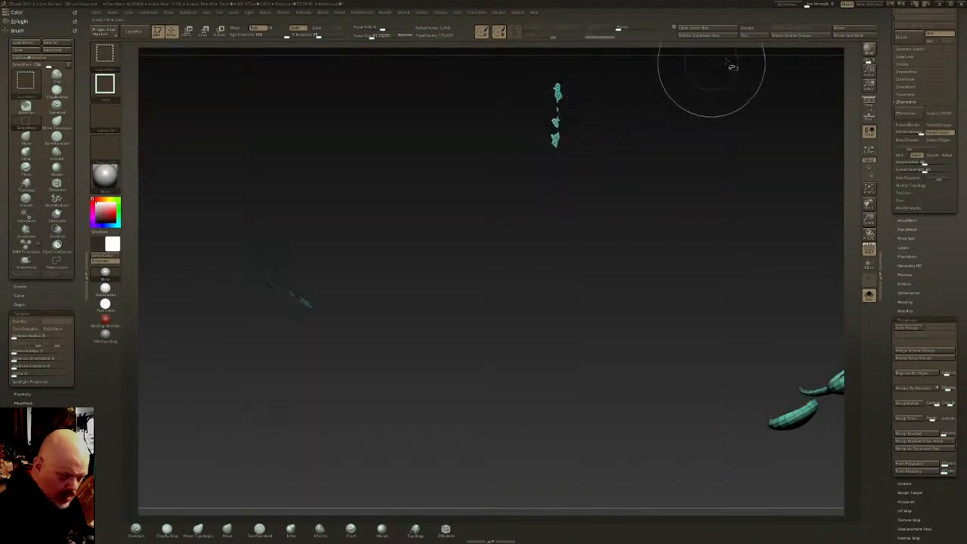
left_click(690, 65, "ctrl+shift")
left_click(695, 97, "ctrl+shift")
left_click(615, 119, "ctrl+shift")
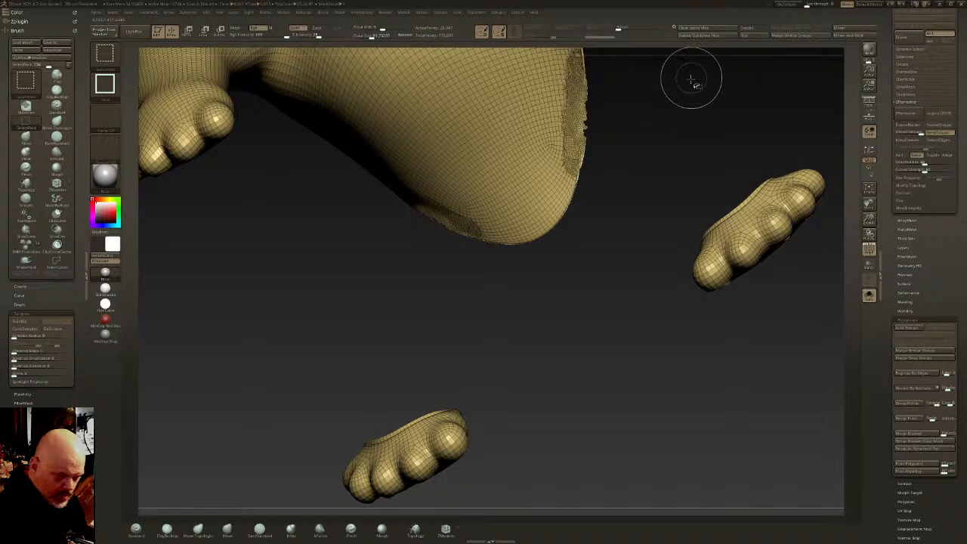
Hide the underside and the back, and assign a single new polygroup to the remaining paw pads
left_click(656, 132, "ctrl+shift")
mouse_move(755, 188)
left_mouse_down()
mouse_move(756, 177)
mouse_move(719, 175)
left_mouse_up()
left_click(626, 138, "ctrl+shift")
left_click(642, 134, "ctrl+shift")
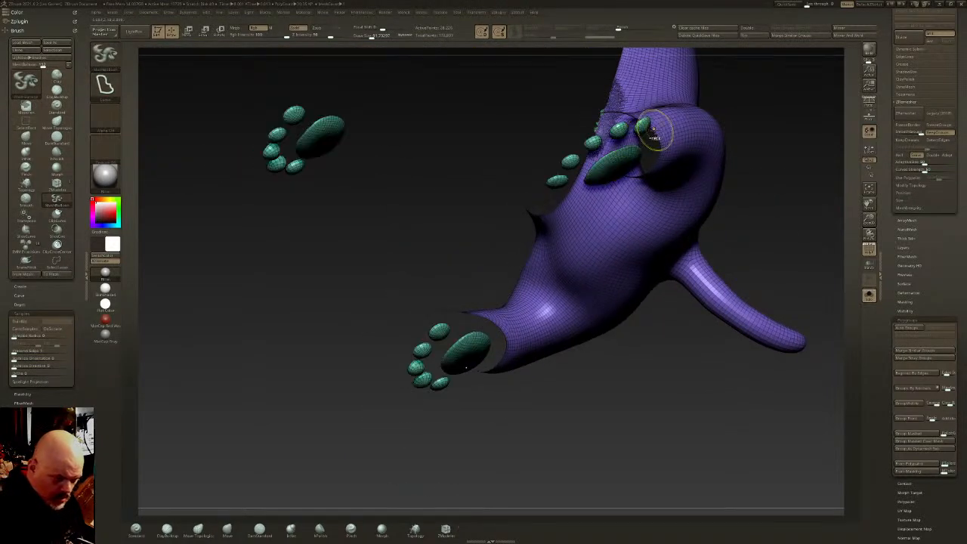
right_click_drag(667, 150, 644, 215, "alt")
key("ctrl+a")
left_click(656, 218, "ctrl+alt+shift")
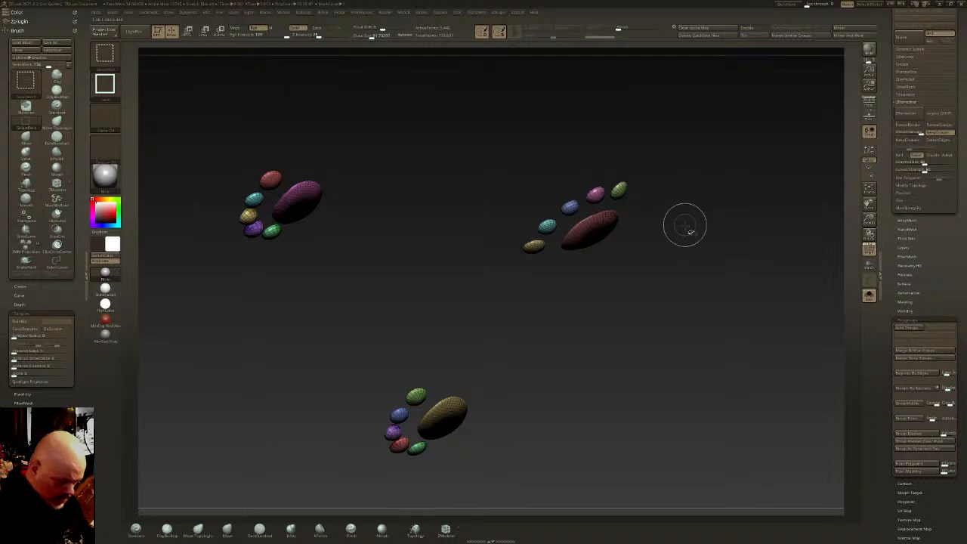
key("ctrl+w")
Isolate the back and tail once more, renew their polygroup, and bring back all hidden parts
left_click(718, 200, "ctrl+shift")
left_click(627, 145, "ctrl+shift")
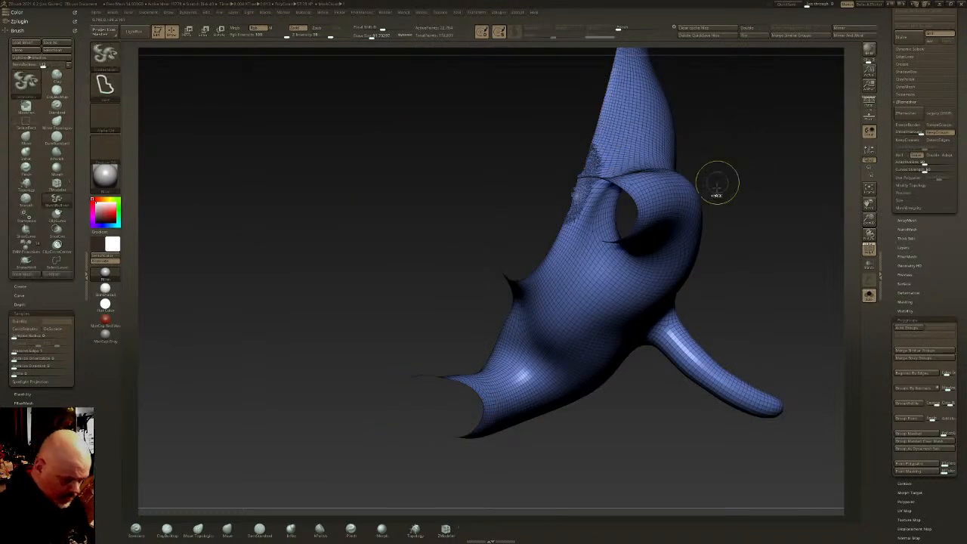
key("ctrl+w")
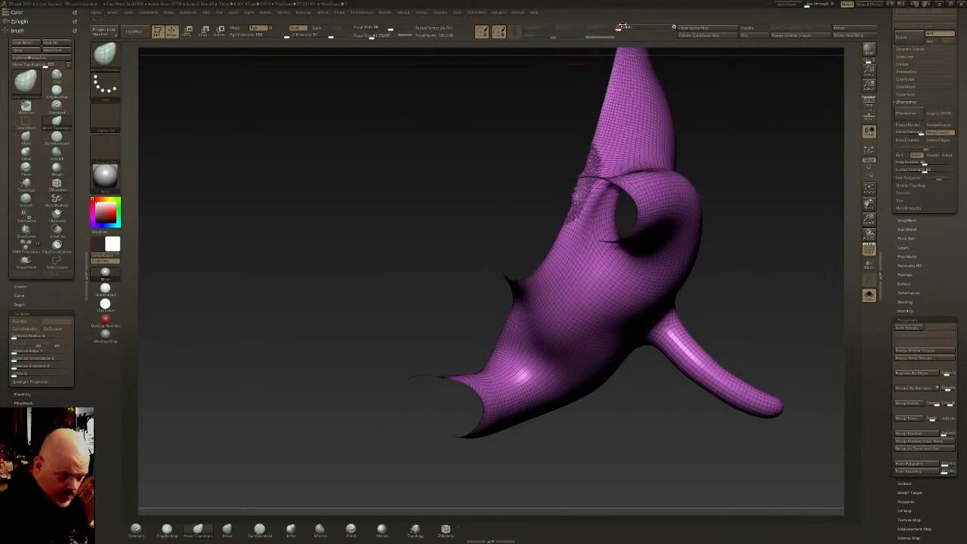
key("ctrl+w")
left_click(718, 156, "ctrl+shift")
Smooth the polygroup border with Sculptris Pro from the flank along the shoulder and across the chest
right_click_drag(718, 156, 519, 160, "alt")
mouse_move(462, 151)
left_mouse_down("shift")
mouse_move(452, 212)
mouse_move(397, 291)
mouse_move(465, 182)
left_mouse_up("shift")
right_click_drag(464, 151, 466, 366)
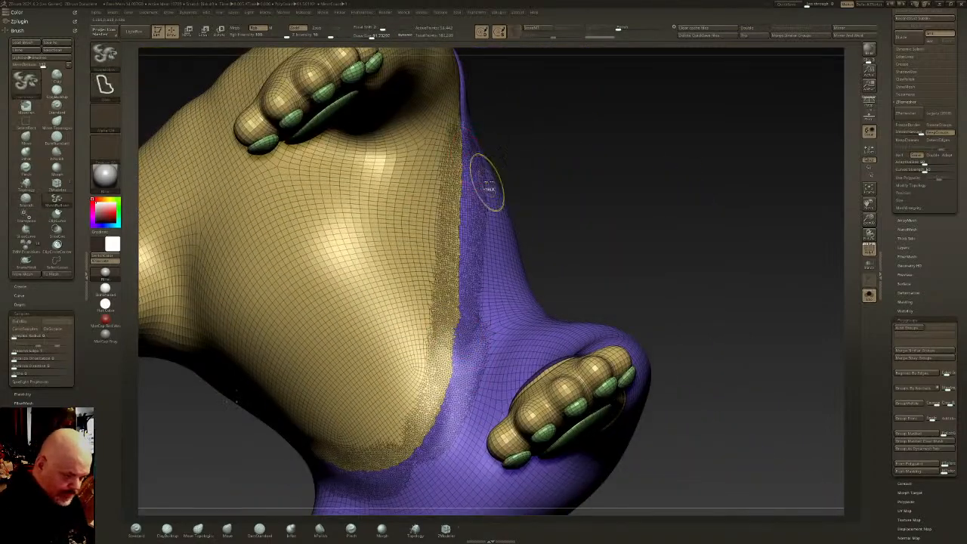
left_click_drag(459, 140, 501, 152, "shift")
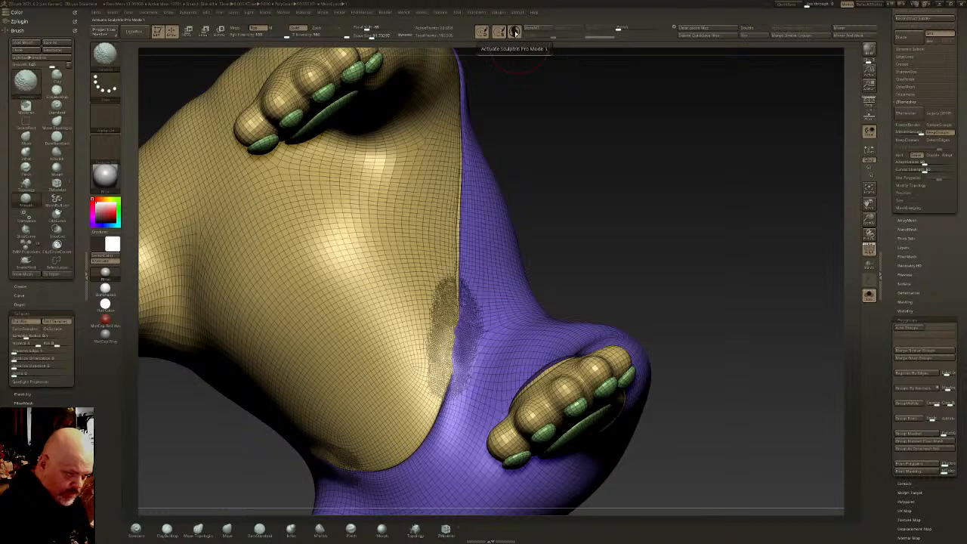
left_click_drag(458, 348, 448, 163, "shift")
mouse_move(447, 163)
right_mouse_down()
mouse_move(435, 144)
mouse_move(461, 220)
mouse_move(458, 329)
right_mouse_up()
left_click_drag(462, 260, 458, 177, "shift")
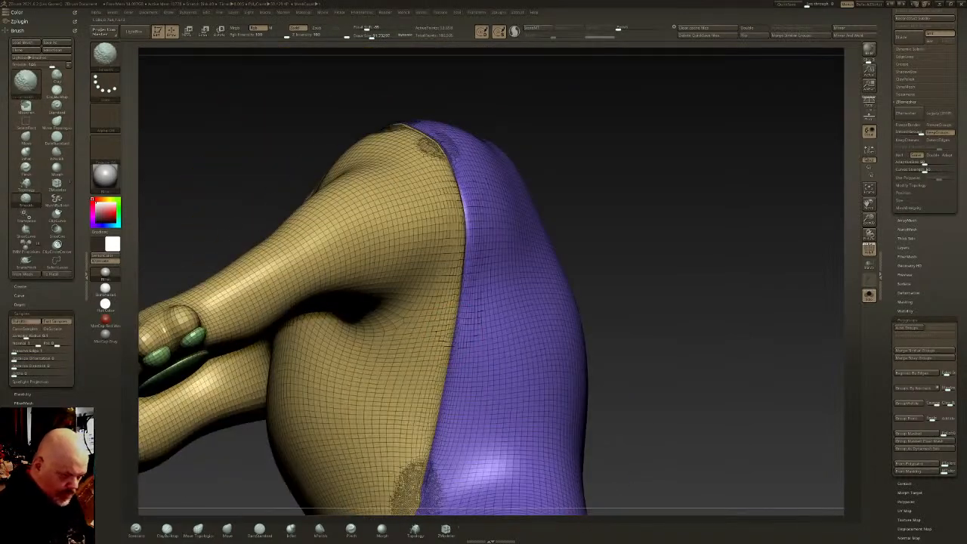
right_click_drag(457, 177, 451, 199)
left_click_drag(366, 79, 354, 71, "shift")
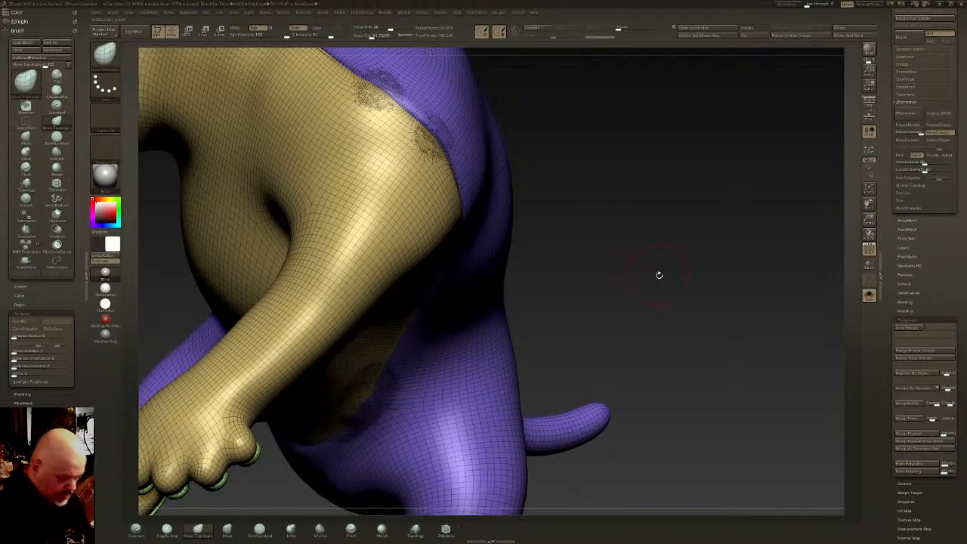
Frame the whole body and start ZRemesher with the Half and Adapt options, keeping the polygroups
key("f")
right_click_drag(662, 271, 662, 278, "shift")
right_click_drag(703, 309, 679, 305, "alt")
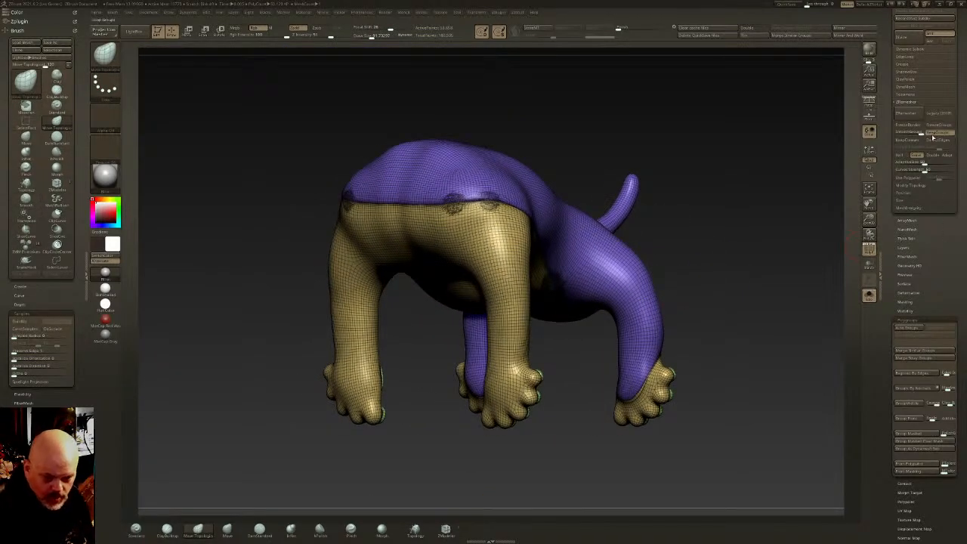
right_click_drag(807, 198, 929, 157)
right_click_drag(758, 221, 699, 218, "alt")
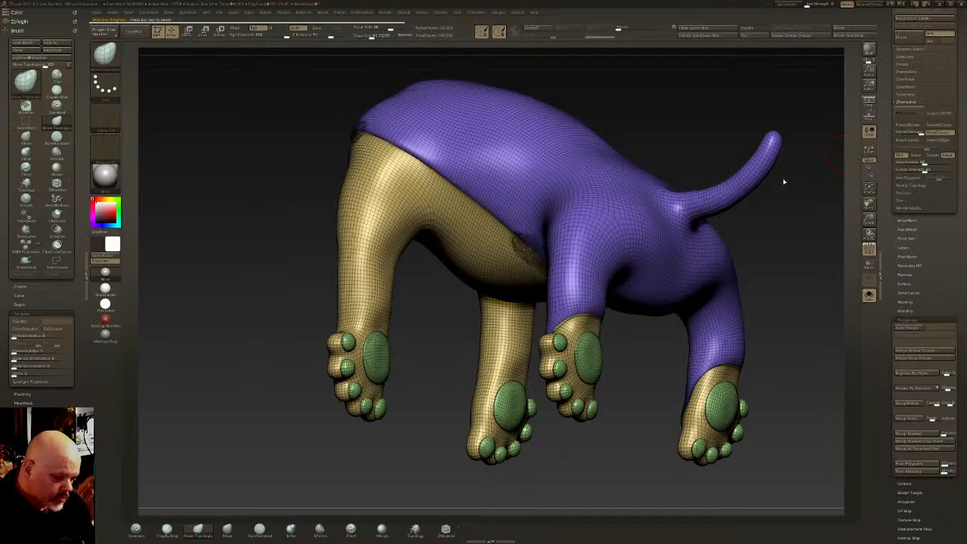
Check the remeshed body from several sides, isolate the back with hind legs and tail, and assign it a new polygroup
left_click_drag(743, 210, 648, 242)
key("shift")
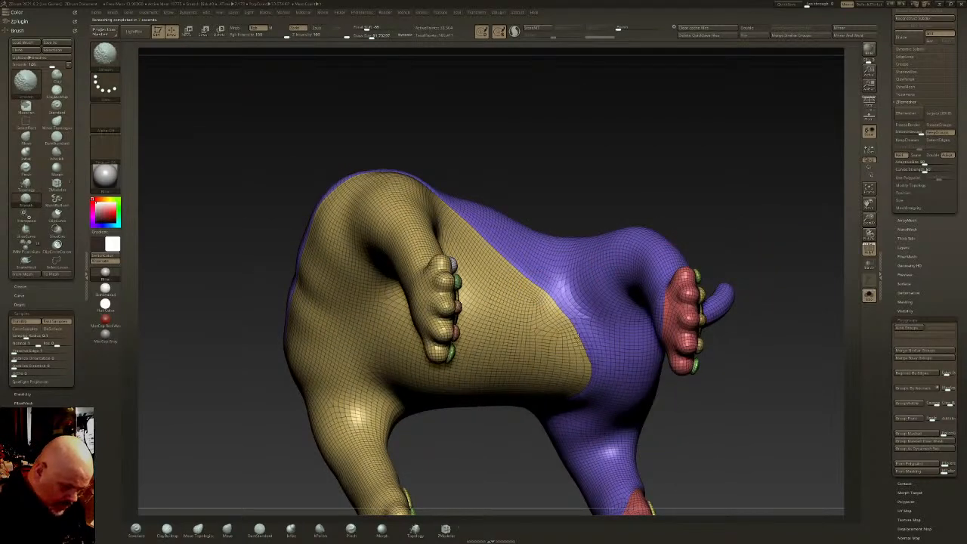
right_click_drag(537, 316, 444, 226)
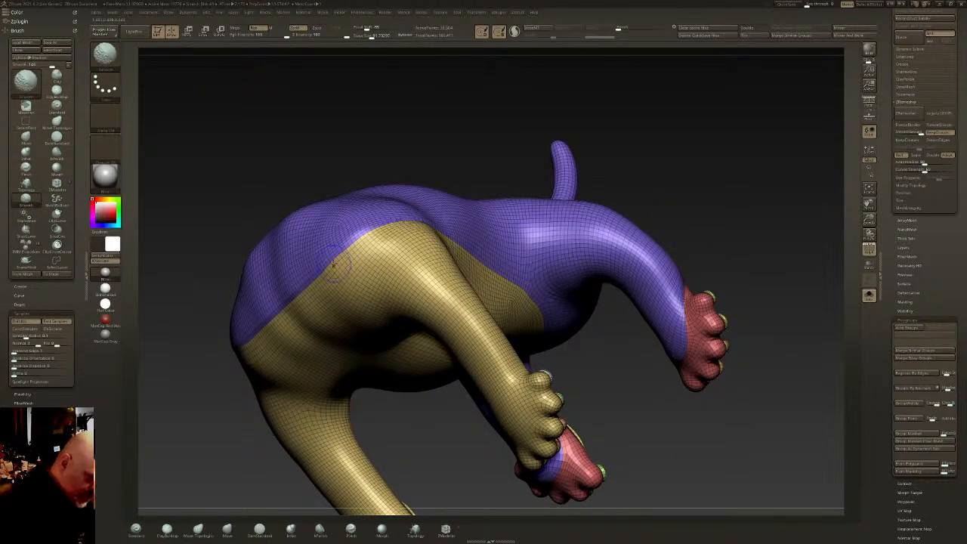
right_click_drag(439, 277, 622, 302, "shift")
mouse_move(720, 253)
right_mouse_down()
mouse_move(591, 237)
mouse_move(647, 255)
right_mouse_up()
left_click(647, 255, "ctrl+shift")
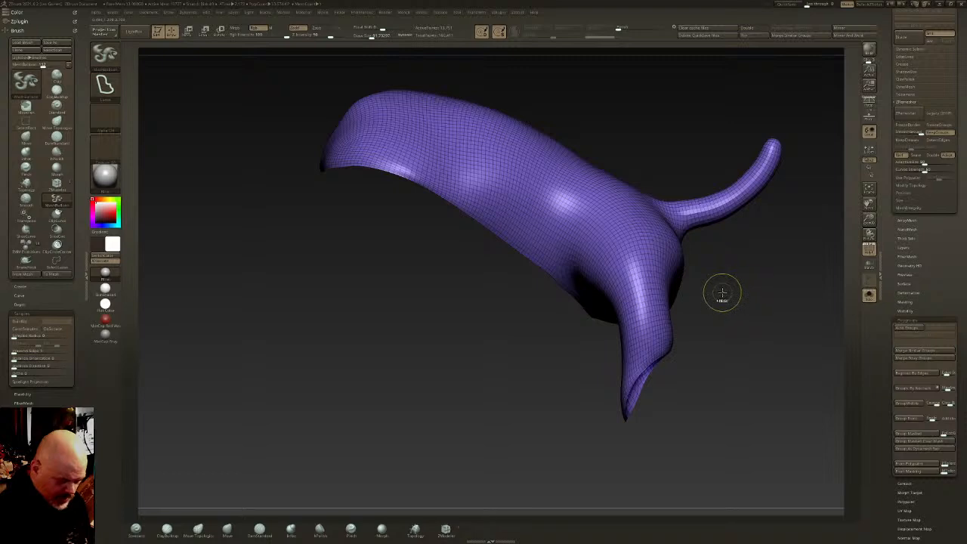
key("ctrl+w")
left_click(722, 294, "ctrl+shift")
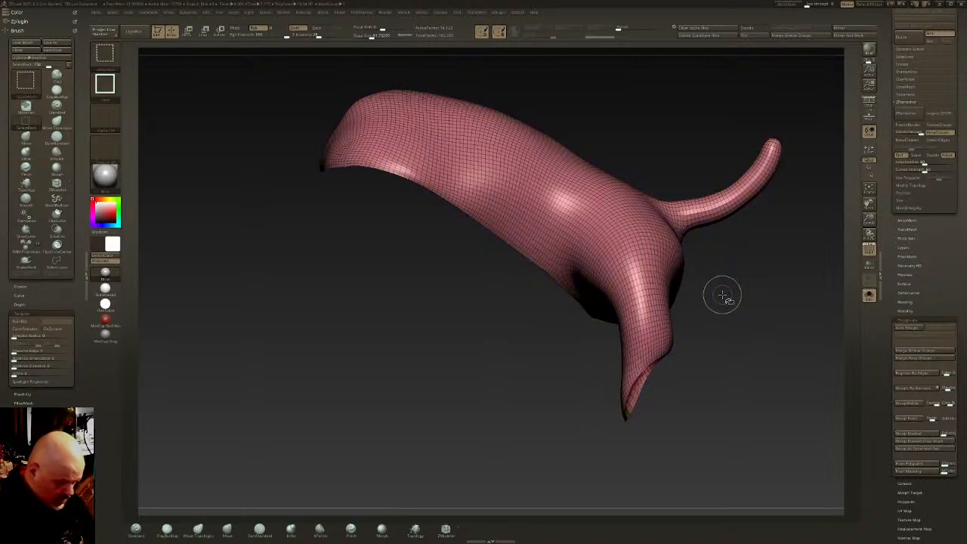
Mask the isolated back, show the whole body, invert the mask, and bring up the transform gizmo
left_click(723, 294, "ctrl")
left_click(723, 294, "ctrl+shift")
left_click(726, 295, "ctrl")
key("w")
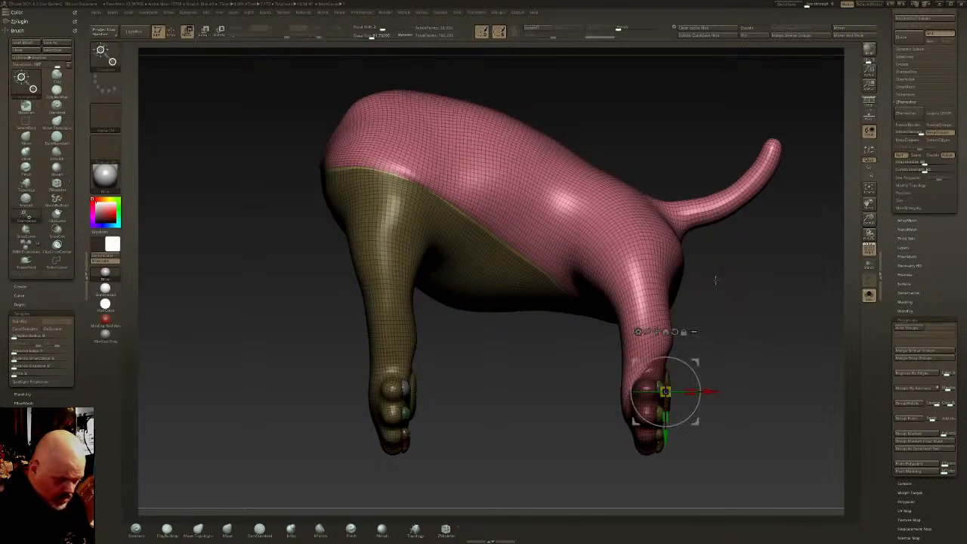
right_click_drag(714, 280, 726, 270)
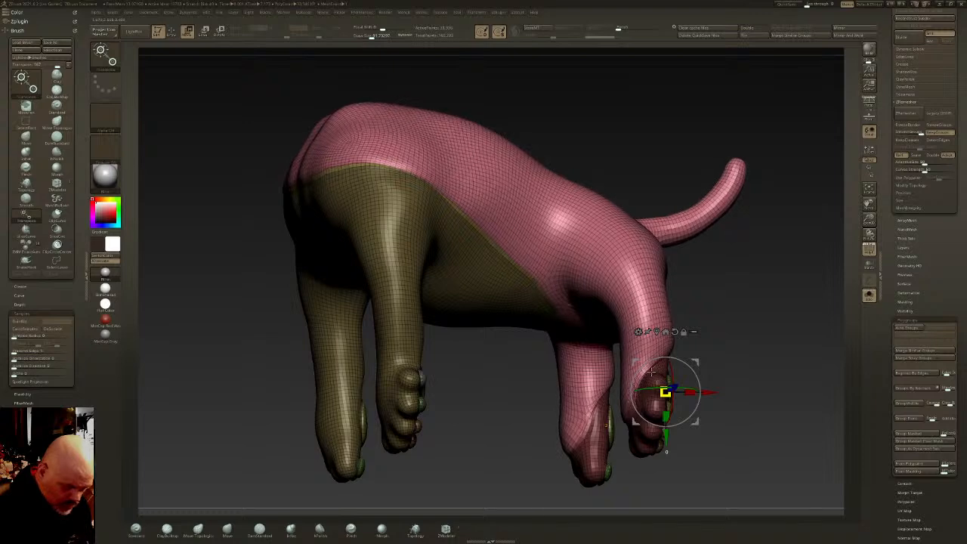
Isolate the back again, renew its polygroup and mask it, restore the hidden parts, and invert the mask onto the rest
left_click(611, 274, "ctrl+shift")
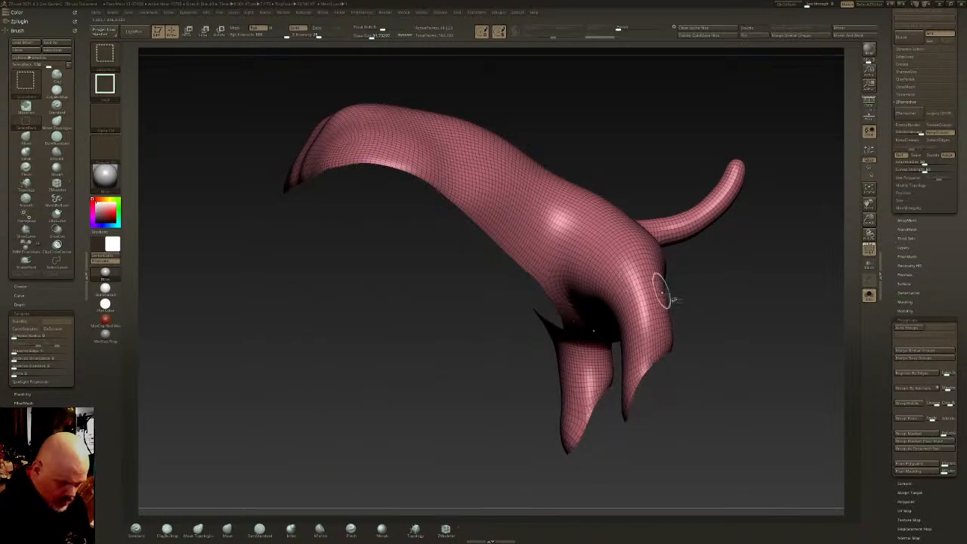
key("ctrl+w")
key("ctrl+w")
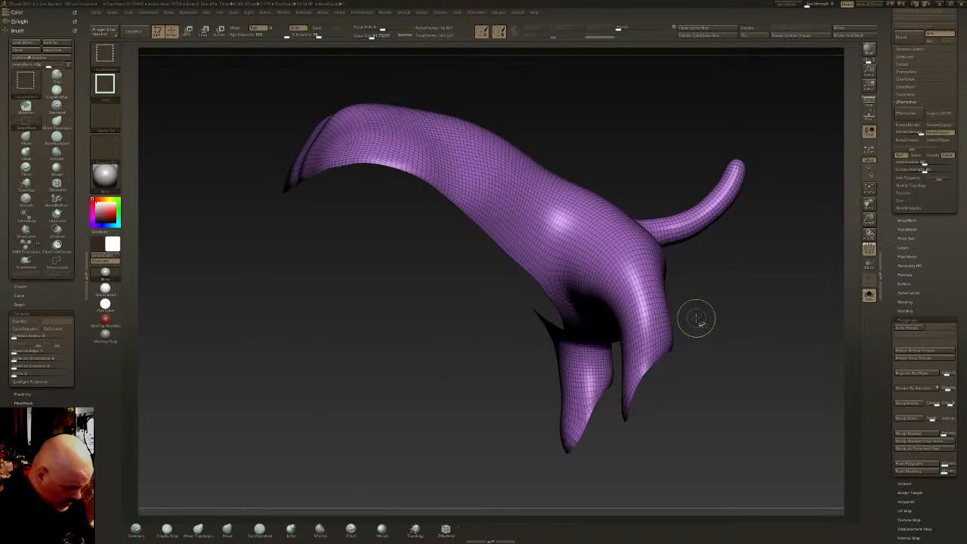
left_click(703, 325, "ctrl")
left_click(727, 323, "ctrl")
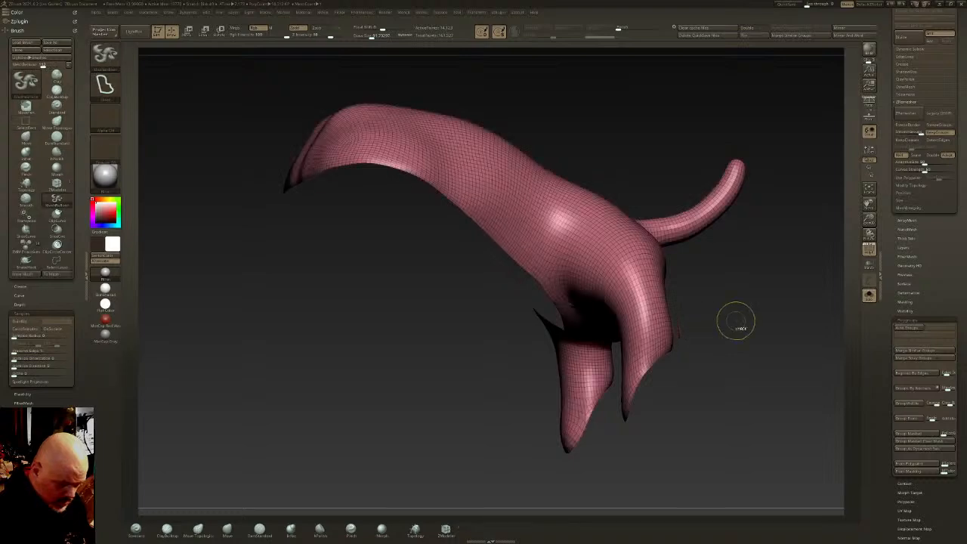
left_click(732, 320, "ctrl")
left_click(719, 303, "ctrl+shift")
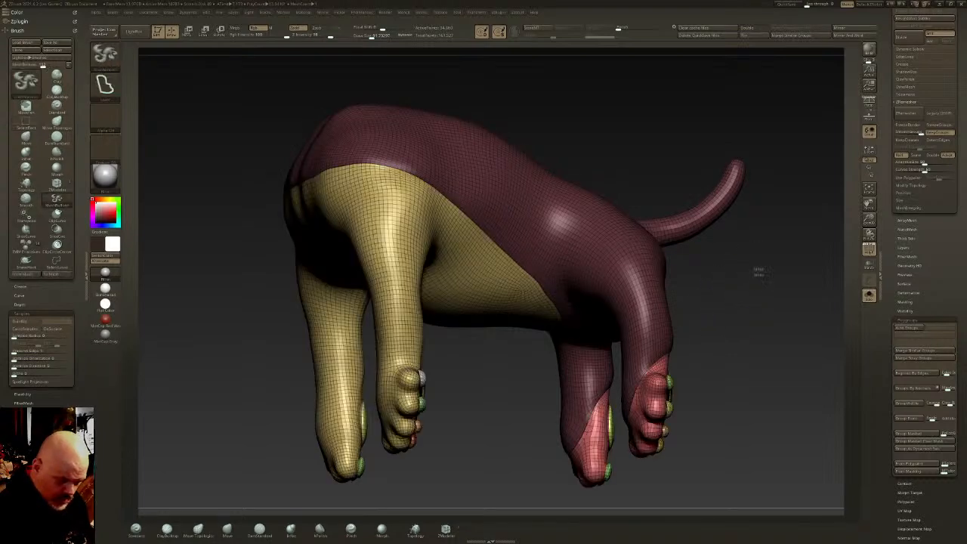
left_click(758, 272, "ctrl")
Place the gizmo on the unmasked back and expand it slightly so it stands out from the underside along the seam
key("w")
left_click(574, 207, "alt")
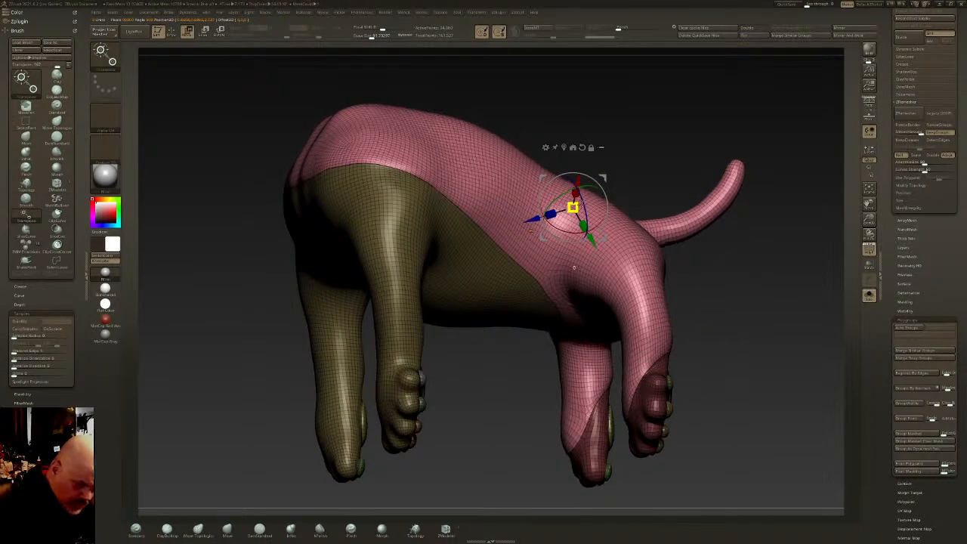
left_click_drag(533, 253, 516, 221)
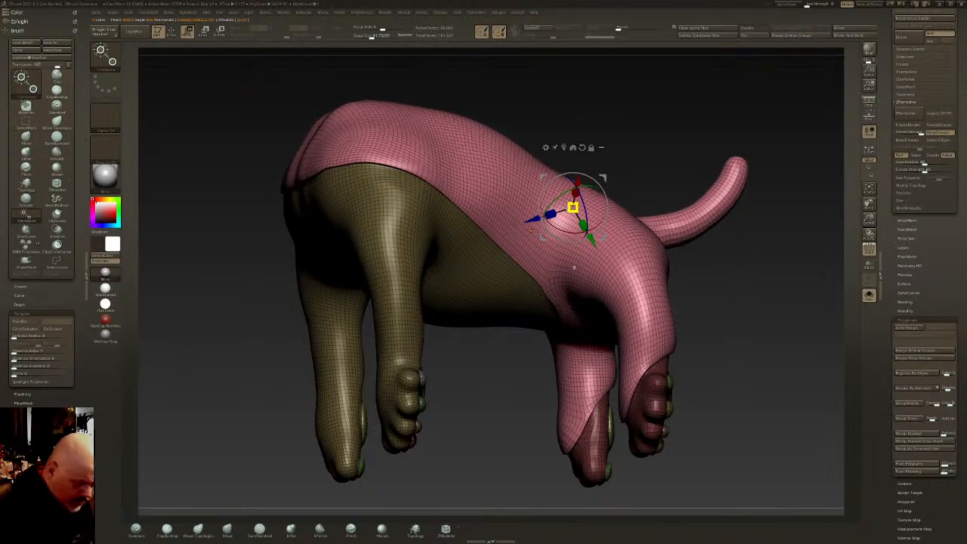
key("q")
left_click(641, 30)
left_click(640, 30)
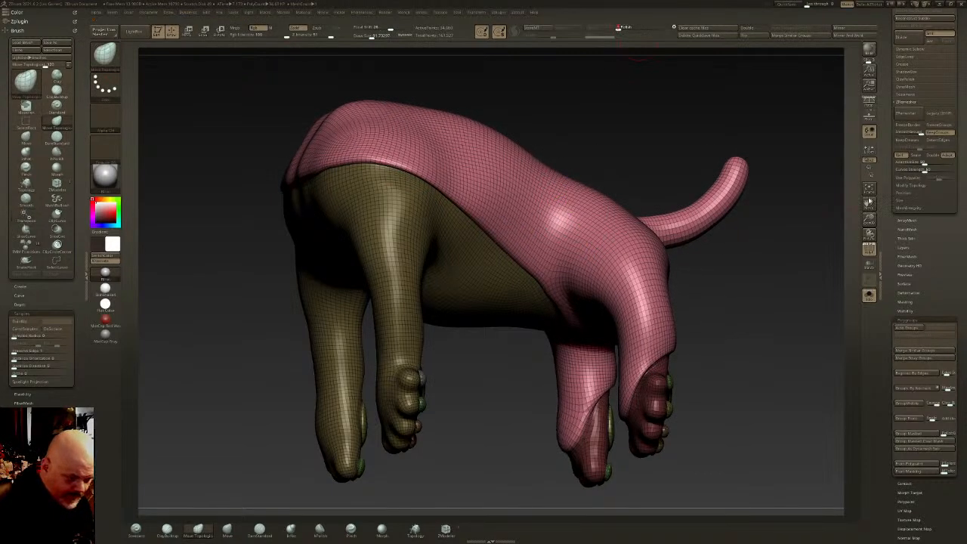
left_click(869, 248)
Inspect the raised back from behind and the side without wireframe, and clear the mask
left_click_drag(686, 322, 708, 304)
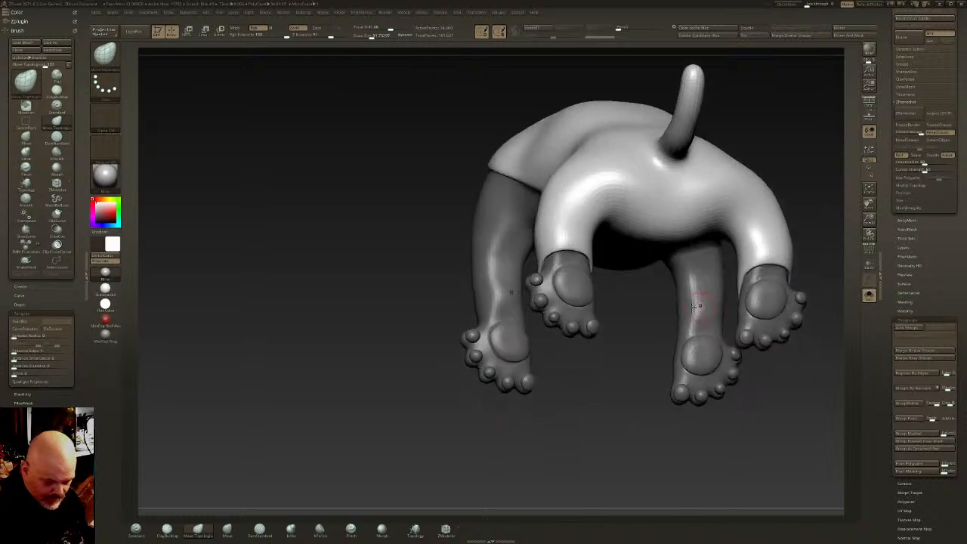
right_click_drag(587, 244, 604, 215)
left_click(642, 198, "ctrl")
left_click(647, 189, "ctrl")
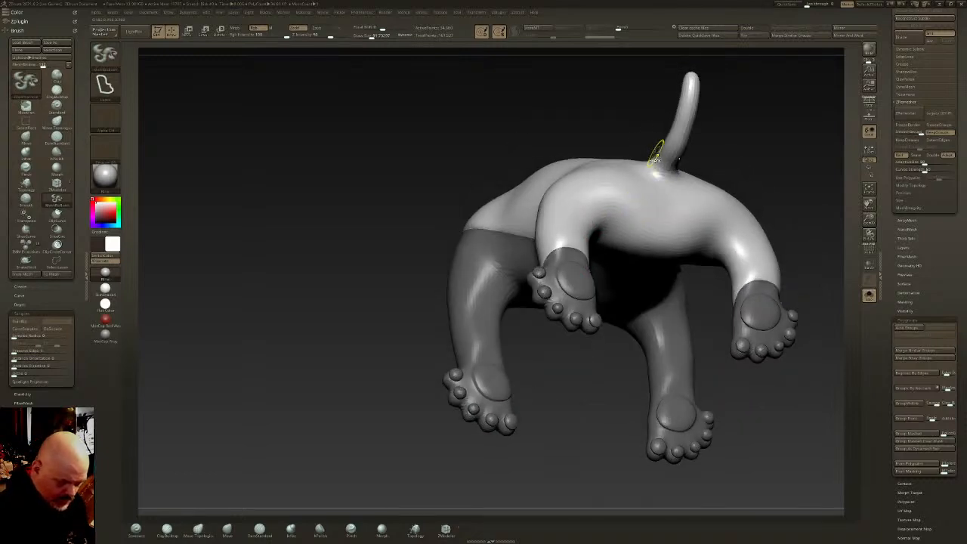
key("w")
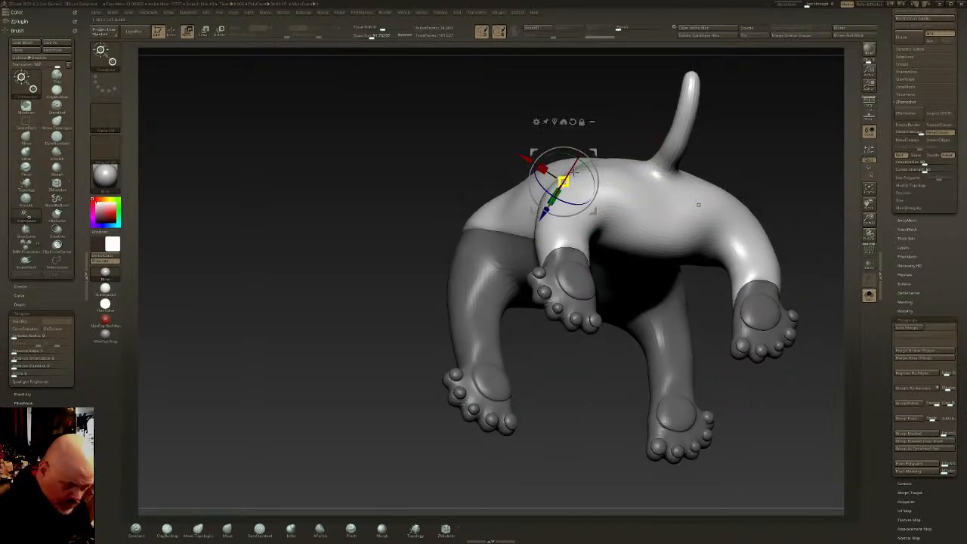
key("q")
right_click_drag(631, 203, 662, 214, "shift")
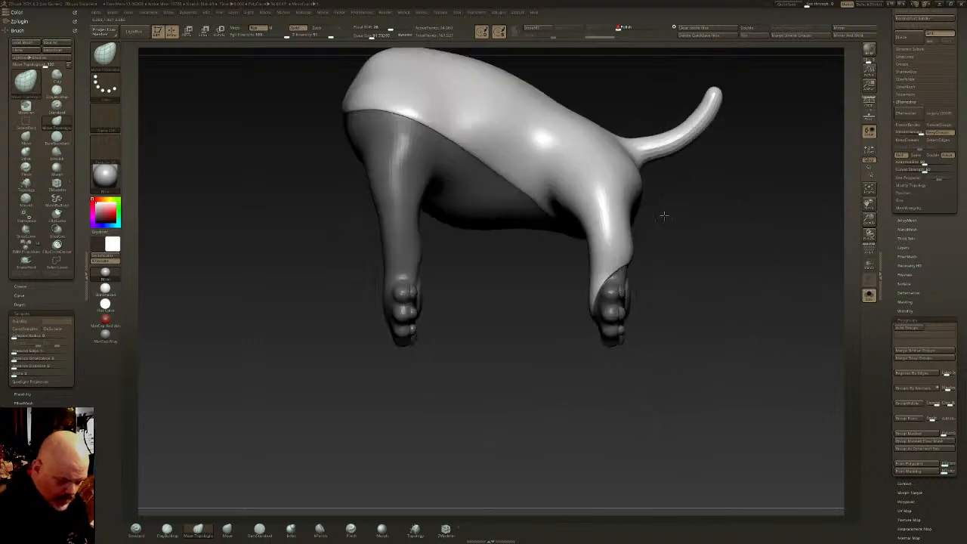
left_click_drag(778, 218, 829, 223, "ctrl")
left_click(867, 245)
right_click_drag(734, 245, 692, 323, "alt")
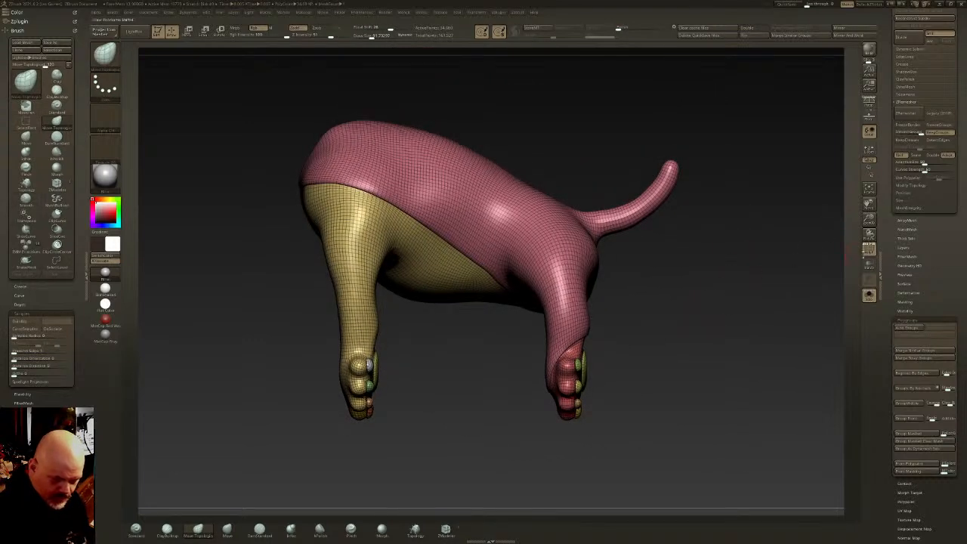
left_click(862, 255)
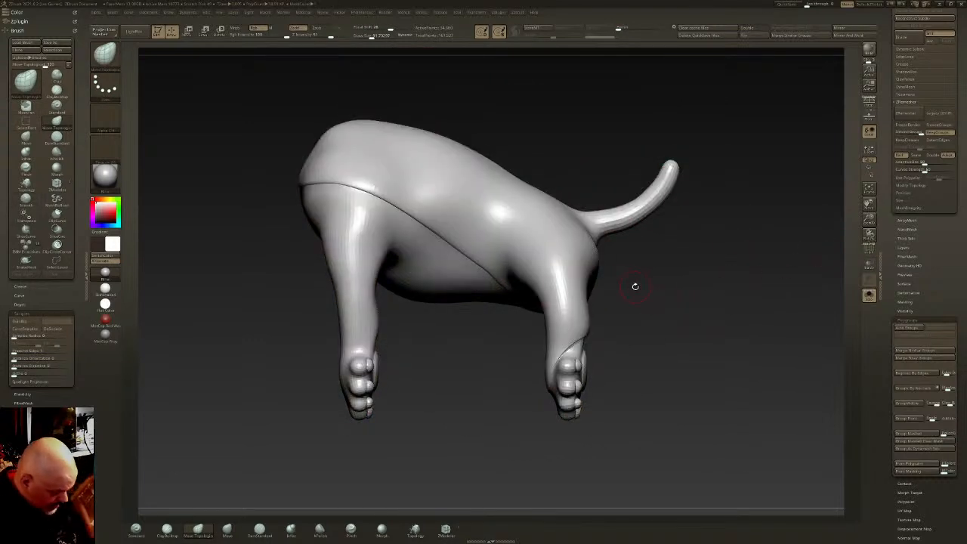
Isolate the back with hind legs and tail, fill it with dark brown, and show the whole body
key("ctrl+shift")
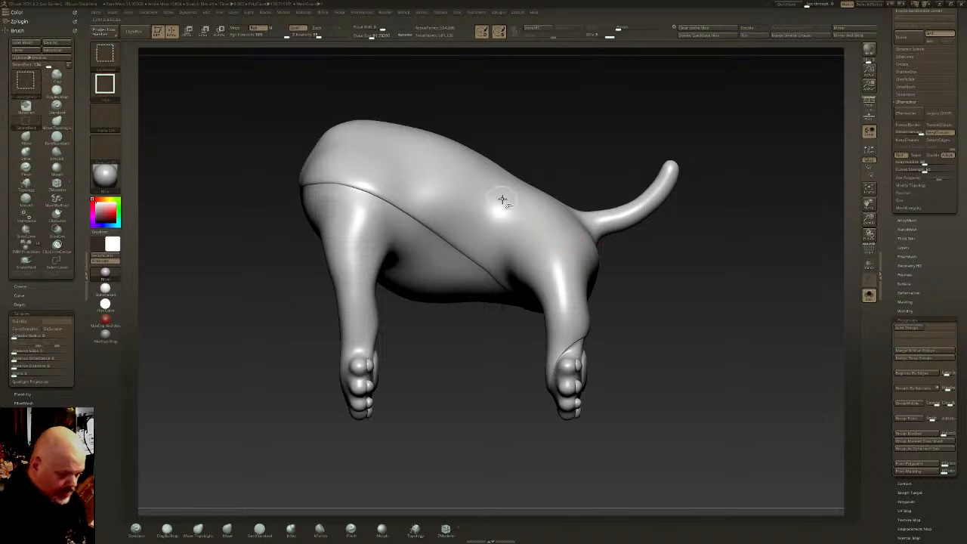
left_click(501, 199, "ctrl+shift")
left_click(613, 290, "ctrl")
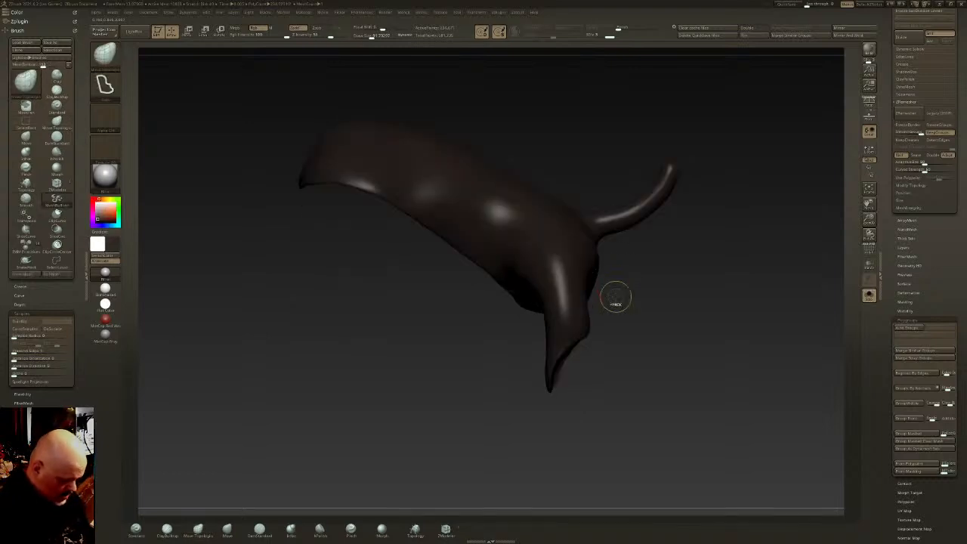
left_click(642, 284, "ctrl+shift")
Hide everything except the paw pads, fill them with dark brown, and bring back all hidden parts
right_click_drag(484, 294, 462, 302)
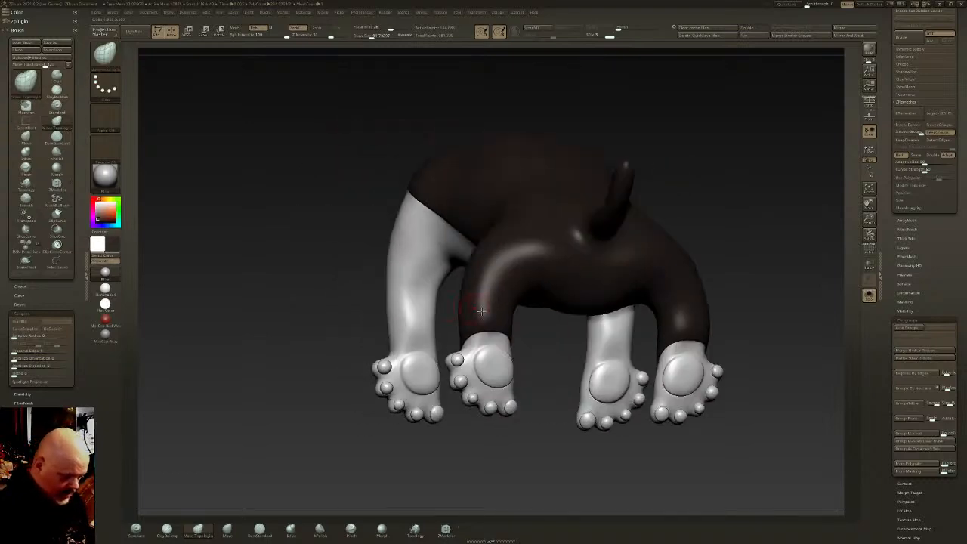
left_click(501, 367, "ctrl+shift")
left_click(537, 368, "ctrl+shift")
left_click(485, 341, "ctrl+shift")
left_click_drag(545, 349, 549, 331, "ctrl+shift")
left_click(550, 269, "ctrl+shift")
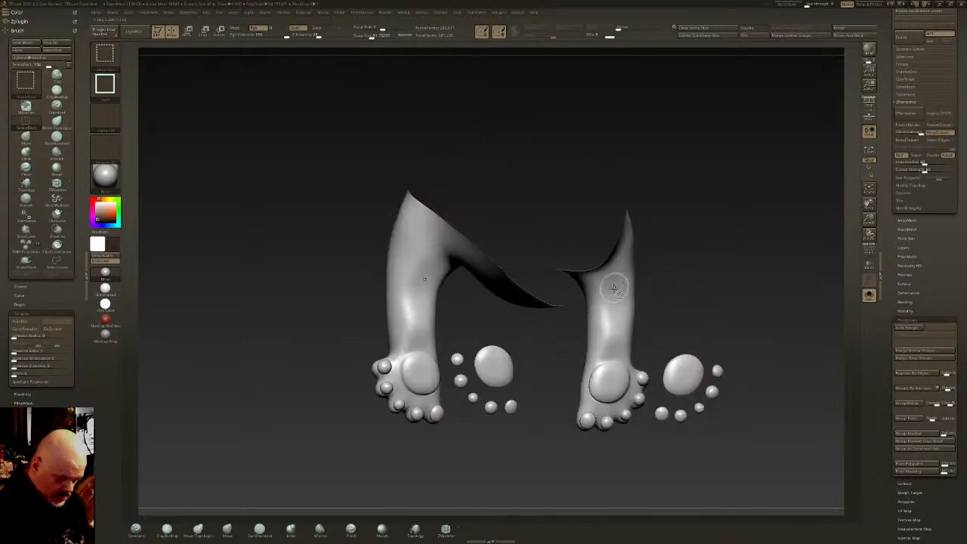
left_click(619, 285, "ctrl+shift")
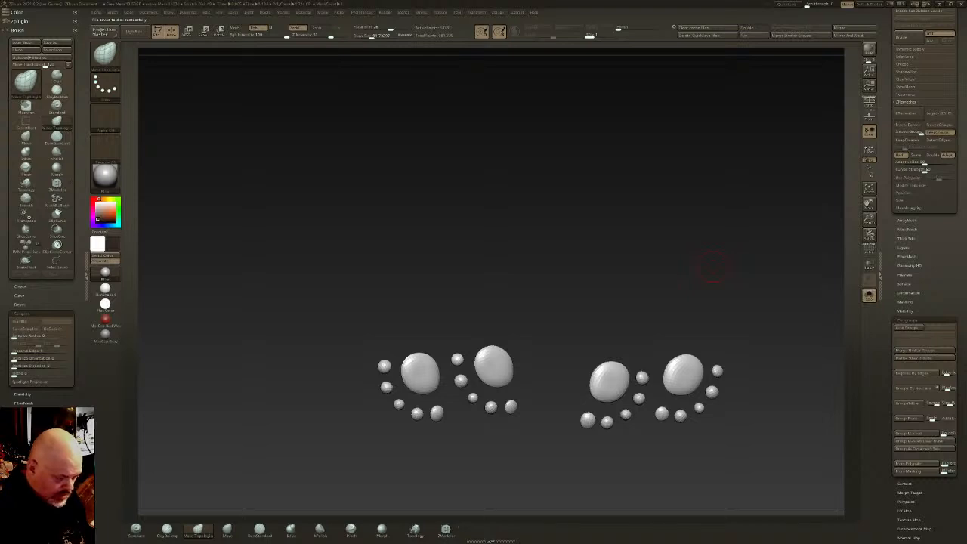
left_click_drag(704, 245, 704, 263)
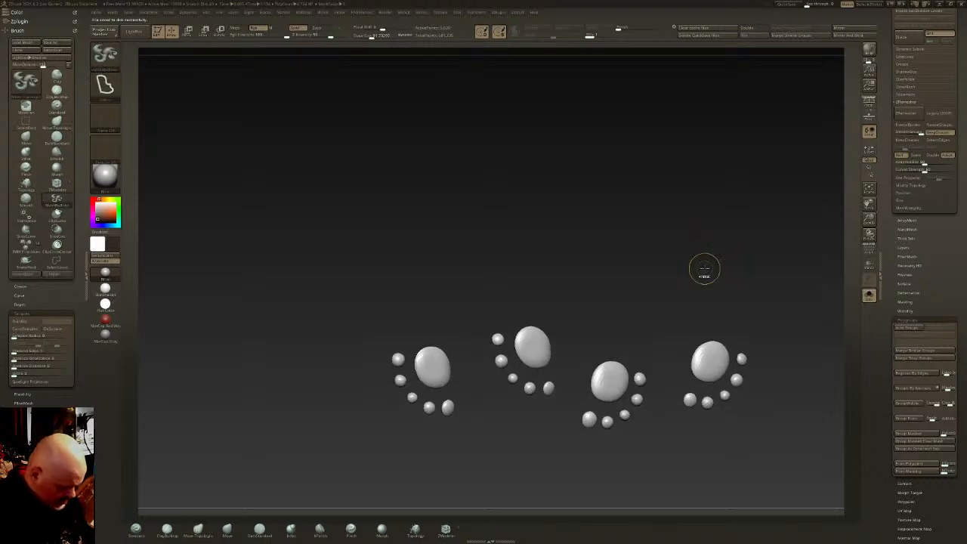
left_click(705, 269, "ctrl")
left_click(707, 274, "ctrl+shift")
left_click_drag(642, 353, 669, 354)
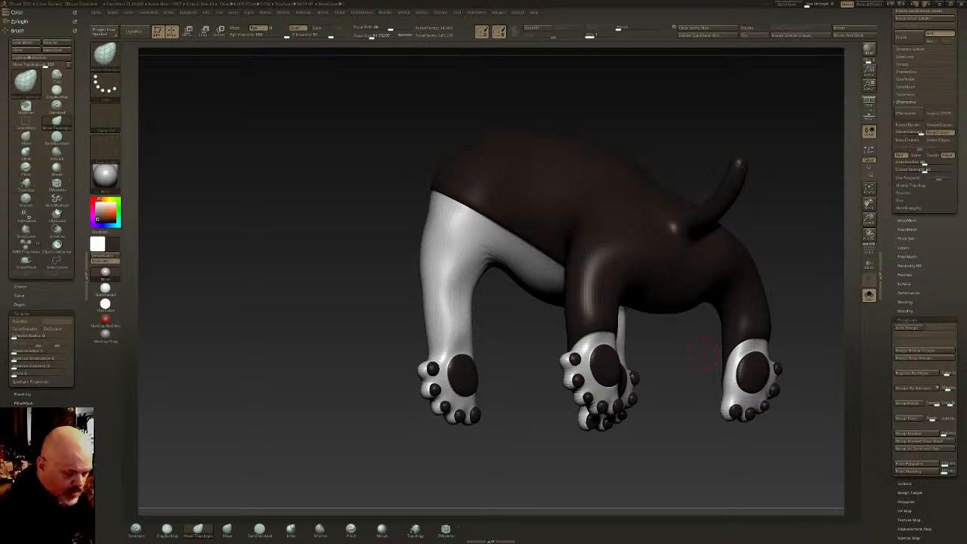
Turn off Solo to show the head with the body, and examine the coloured dog from several angles
mouse_move(626, 292)
right_mouse_down()
mouse_move(641, 281)
mouse_move(627, 265)
mouse_move(587, 281)
mouse_move(636, 278)
right_mouse_up()
right_click_drag(654, 311, 660, 392, "alt")
left_click(870, 296)
right_click_drag(724, 344, 718, 304, "ctrl")
right_click_drag(544, 275, 563, 269)
right_click_drag(562, 269, 551, 305, "ctrl")
mouse_move(551, 305)
right_mouse_down()
mouse_move(631, 294)
mouse_move(551, 296)
mouse_move(566, 313)
mouse_move(532, 290)
right_mouse_up()
mouse_move(568, 322)
right_mouse_down()
mouse_move(628, 365)
mouse_move(593, 299)
right_mouse_up()
right_click_drag(592, 339, 603, 361, "ctrl")
right_click_drag(603, 361, 625, 337)
Show the polygroup wireframe and mask the body along the front legs, leaving only the front paws unmasked
key("shift+f")
right_click_drag(733, 273, 710, 227, "alt")
right_click_drag(710, 227, 662, 284)
key("w")
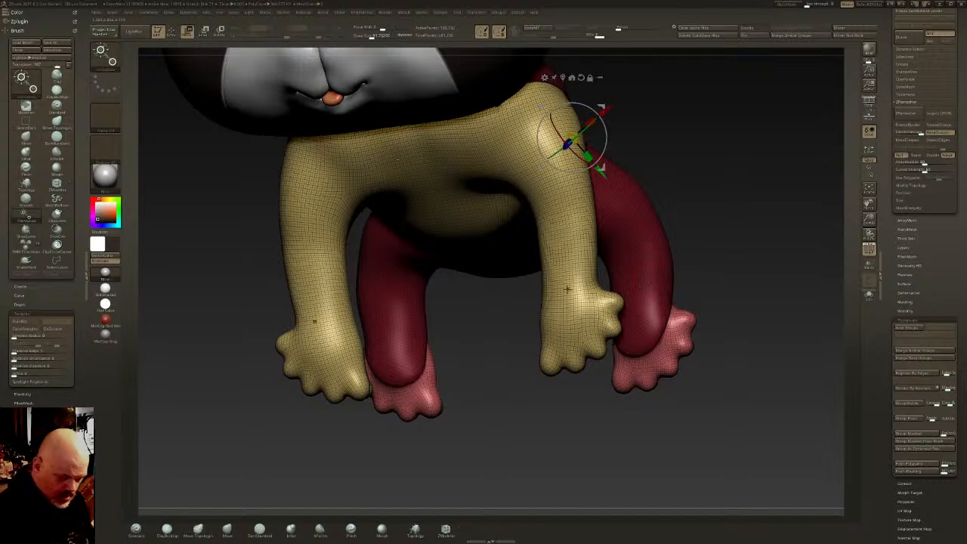
left_click_drag(567, 282, 568, 290, "ctrl")
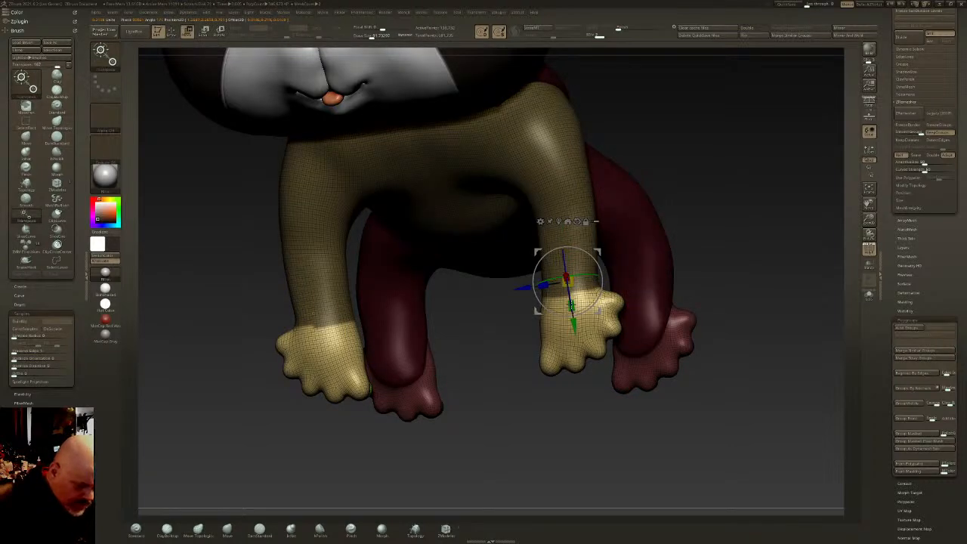
key("q")
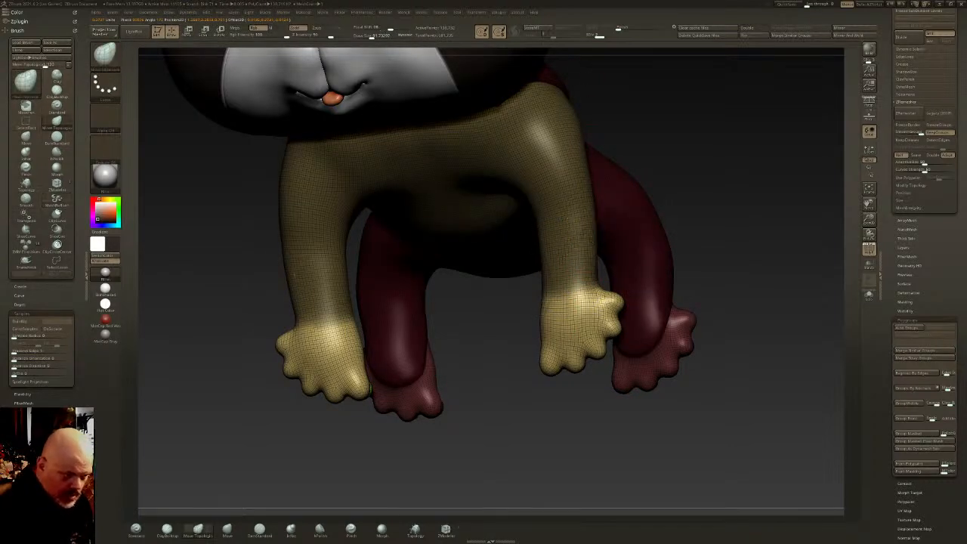
right_click_drag(594, 98, 619, 138)
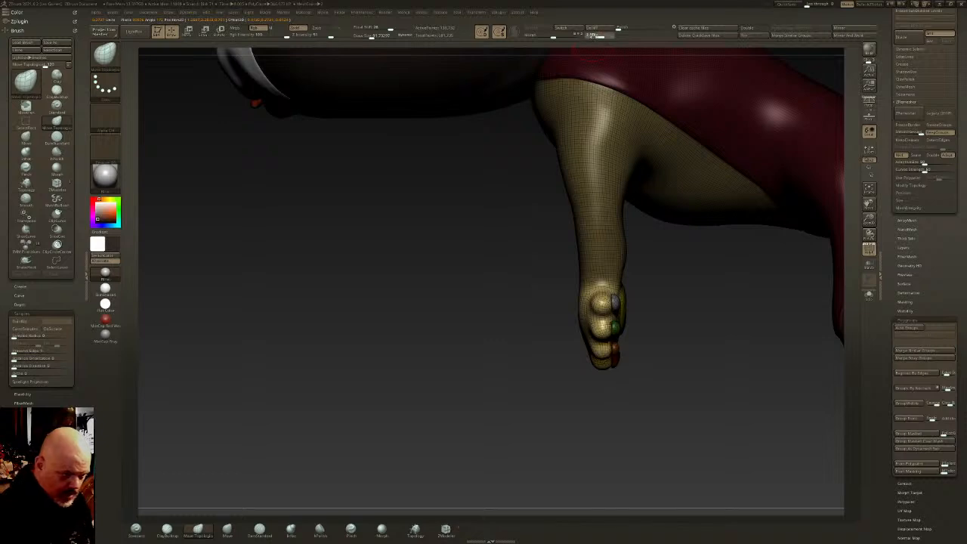
Rotate the front paws forward so they lie flat, and shift them into place beneath the front legs
key("w")
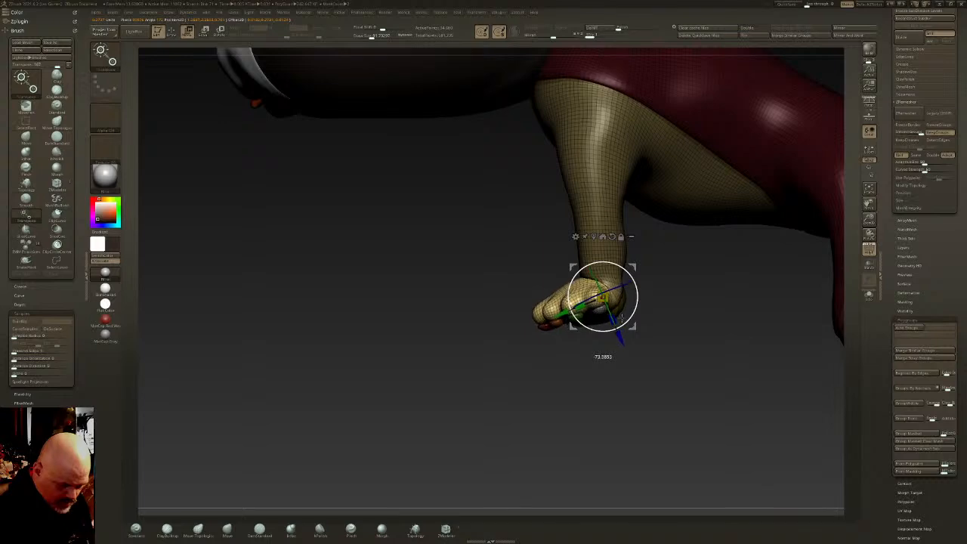
left_click_drag(616, 320, 614, 321)
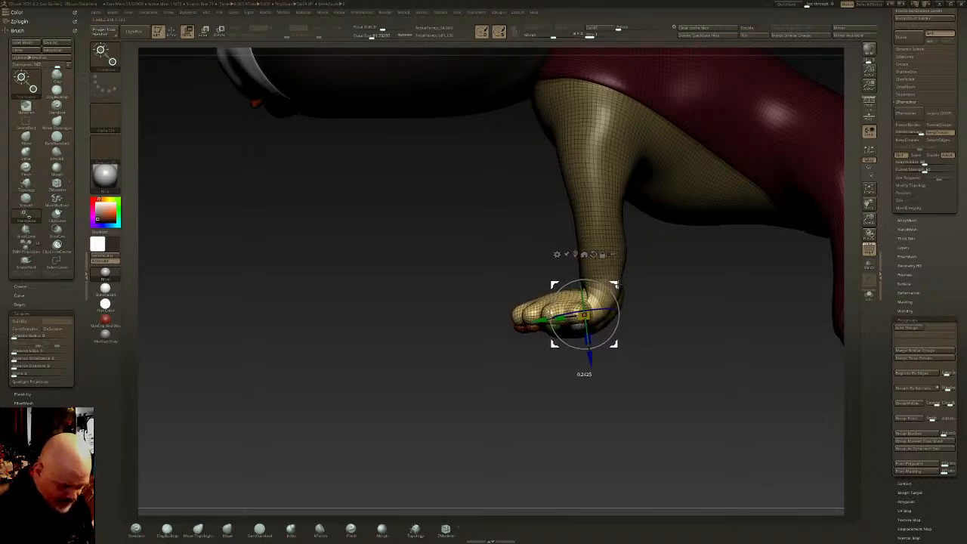
key("q")
left_click_drag(630, 289, 642, 272)
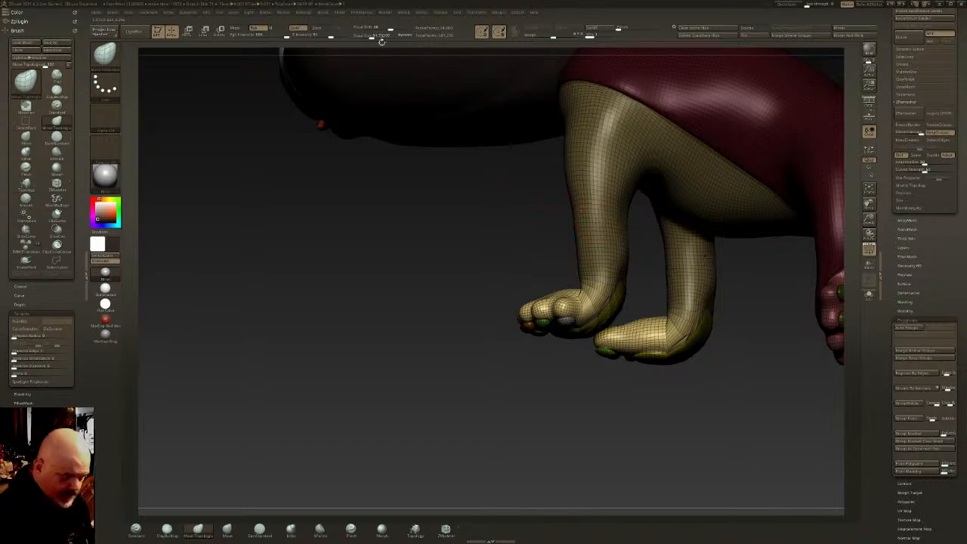
Adjust the brush size, reshape the front paws and ankles with the Move brush, and smooth their bent surfaces
mouse_move(389, 52)
left_mouse_down()
mouse_move(626, 285)
mouse_move(533, 342)
mouse_move(521, 306)
mouse_move(529, 289)
left_mouse_up()
mouse_move(539, 371)
left_mouse_down()
mouse_move(535, 300)
mouse_move(541, 317)
mouse_move(521, 290)
left_mouse_up()
key("shift")
right_click_drag(535, 331, 535, 396)
left_click_drag(533, 292, 530, 284, "shift")
right_click_drag(530, 284, 571, 284)
left_click_drag(530, 266, 524, 255, "shift")
right_click_drag(514, 265, 571, 265)
left_click_drag(482, 281, 491, 275, "shift")
right_click_drag(484, 275, 538, 276)
left_click_drag(483, 280, 479, 280, "shift")
right_click_drag(467, 276, 530, 278)
left_click_drag(480, 273, 470, 274)
mouse_move(483, 259)
right_mouse_down()
mouse_move(520, 325)
mouse_move(630, 356)
mouse_move(624, 348)
right_mouse_up()
Switch to the Move Topological brush for reshaping the front legs
key("b")
key("m")
key("t")
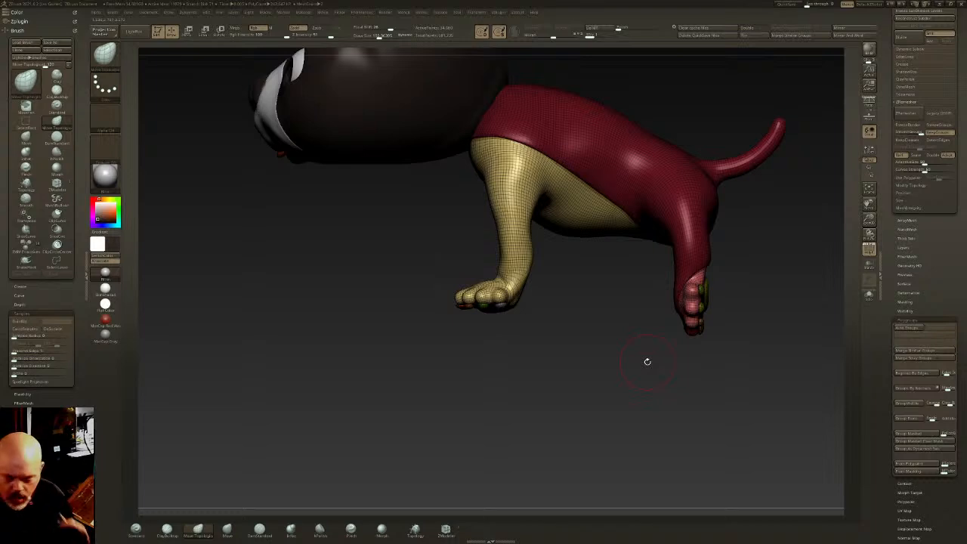
Mask the body along the hind legs, leaving only the hind paws unmasked
right_click_drag(705, 280, 593, 292)
key("w")
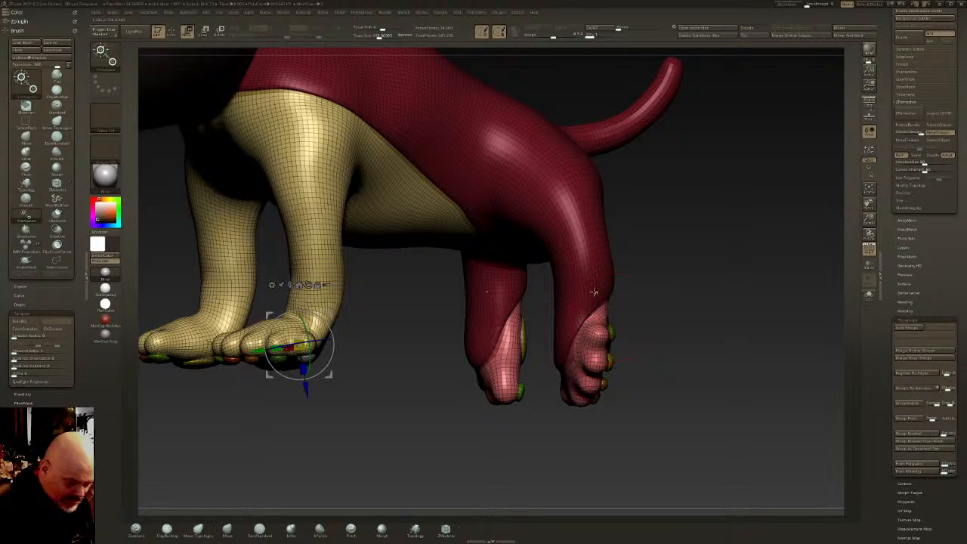
left_click(594, 293, "ctrl")
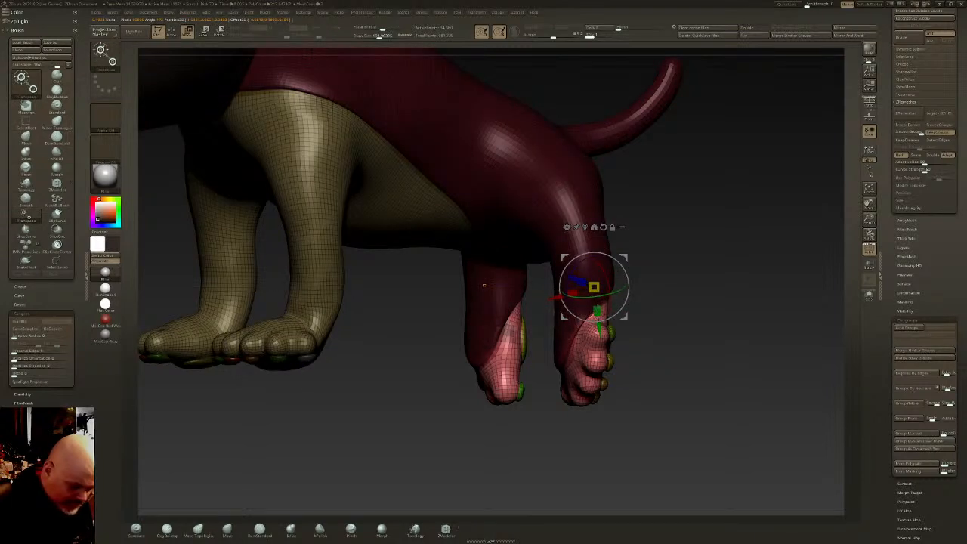
left_click(484, 285, "ctrl")
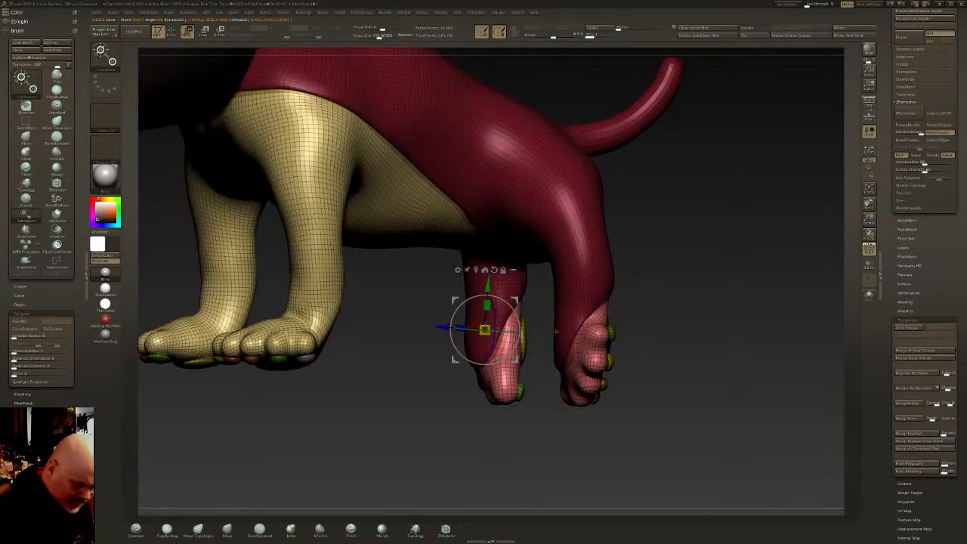
key("q")
right_click_drag(556, 330, 603, 281)
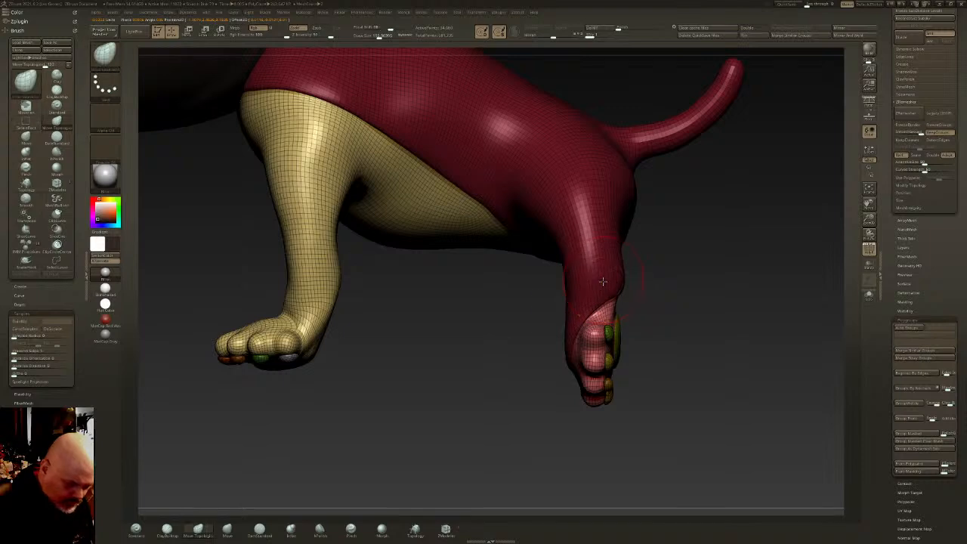
key("w")
left_click(608, 280, "ctrl")
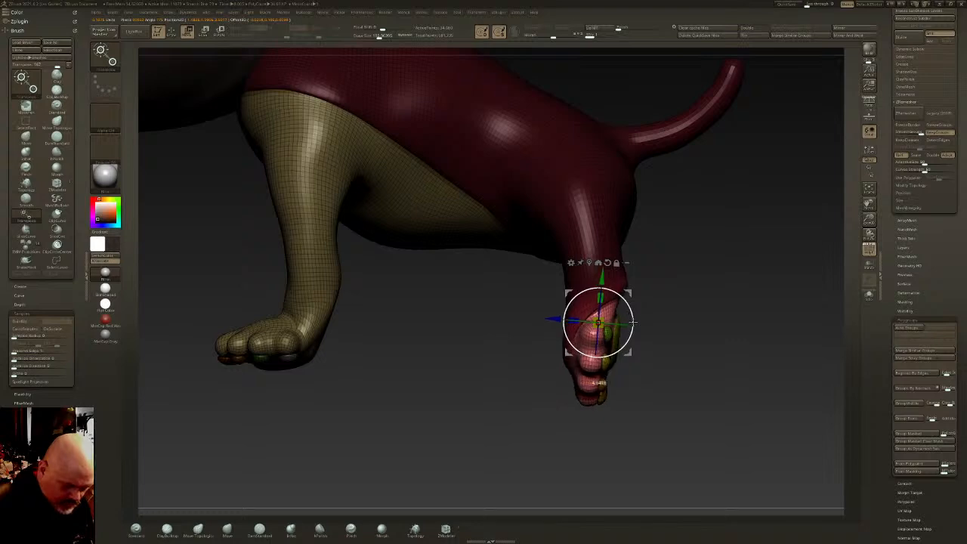
Rotate the hind paws forward so they lie flat, and adjust their position beneath the hind legs
left_click_drag(574, 343, 589, 353)
left_click_drag(633, 292, 625, 316)
key("q")
mouse_move(647, 324)
right_mouse_down()
mouse_move(630, 280)
mouse_move(637, 372)
mouse_move(594, 314)
mouse_move(568, 327)
mouse_move(572, 335)
mouse_move(482, 313)
mouse_move(457, 288)
right_mouse_up()
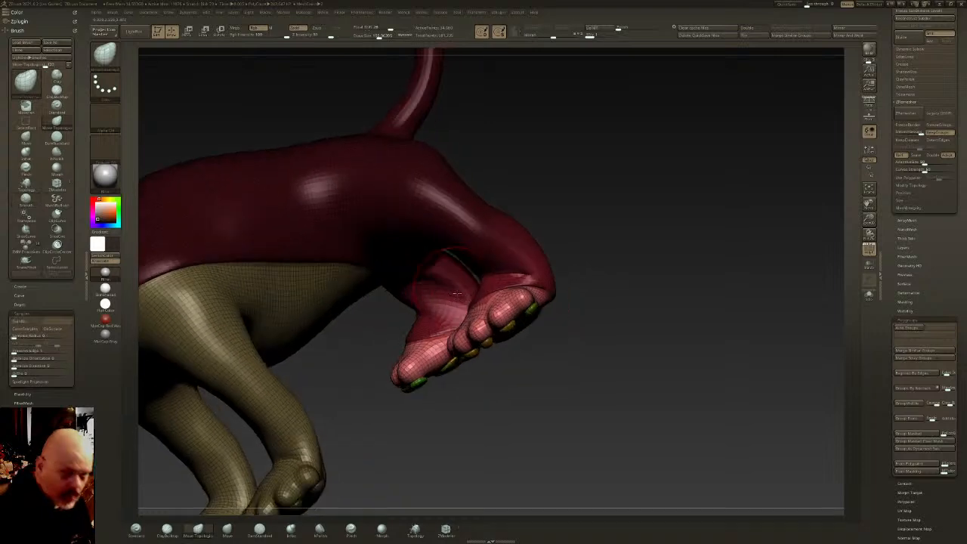
Smooth the bent hind ankles and reshape them with the Move Topological brush from several angles
key("shift")
mouse_move(445, 300)
right_mouse_down("alt")
mouse_move(461, 305)
mouse_move(446, 299)
mouse_move(460, 270)
mouse_move(459, 281)
mouse_move(487, 293)
mouse_move(491, 314)
right_mouse_up("alt")
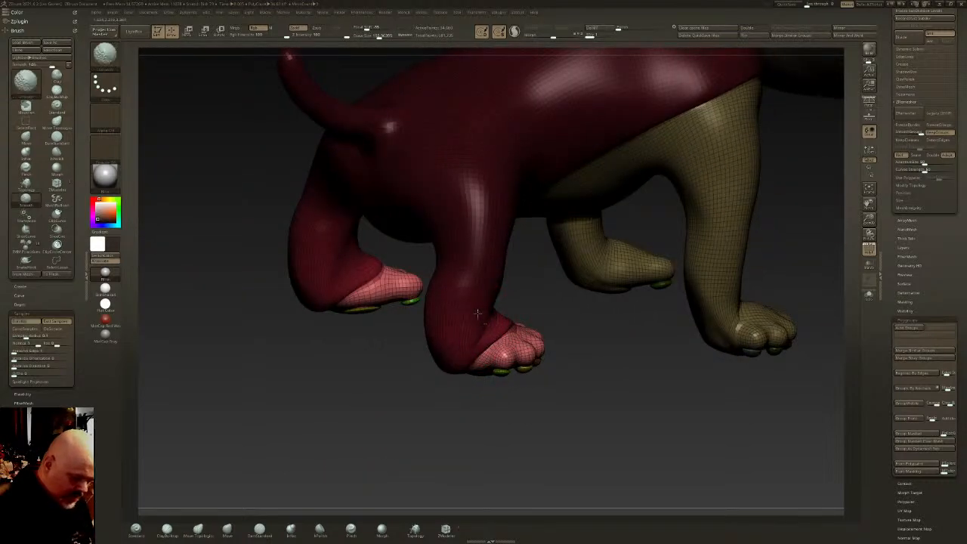
right_click_drag(484, 311, 558, 289)
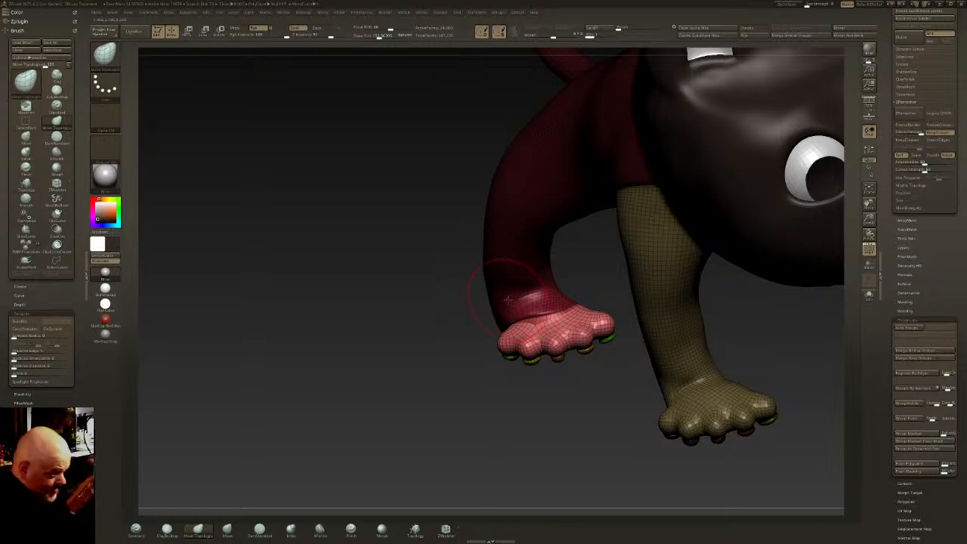
right_click_drag(535, 299, 588, 285)
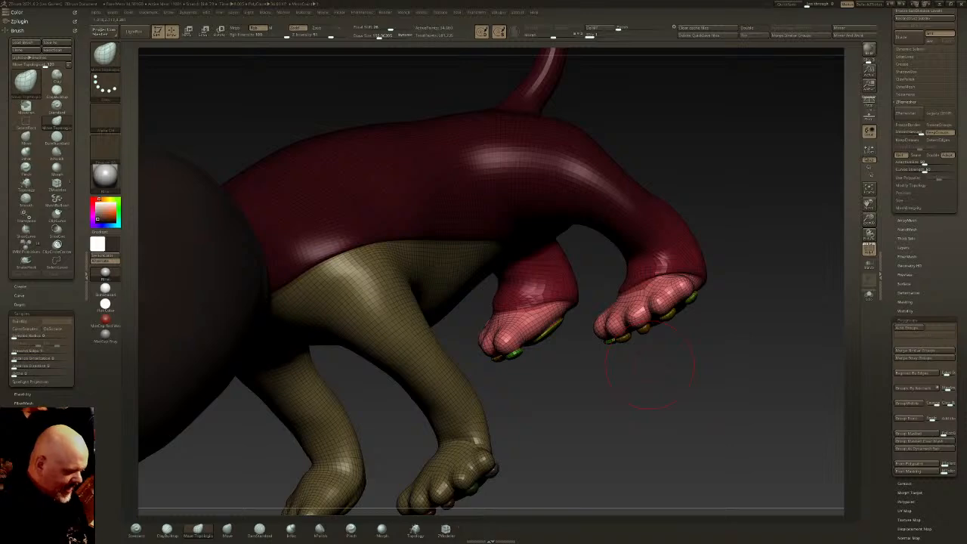
Turn off the polygroup wireframe, raise the body's subdivision level, and examine the dog's posed legs
right_click_drag(679, 363, 517, 417)
key("shift+f")
right_click_drag(798, 264, 736, 311)
key("d")
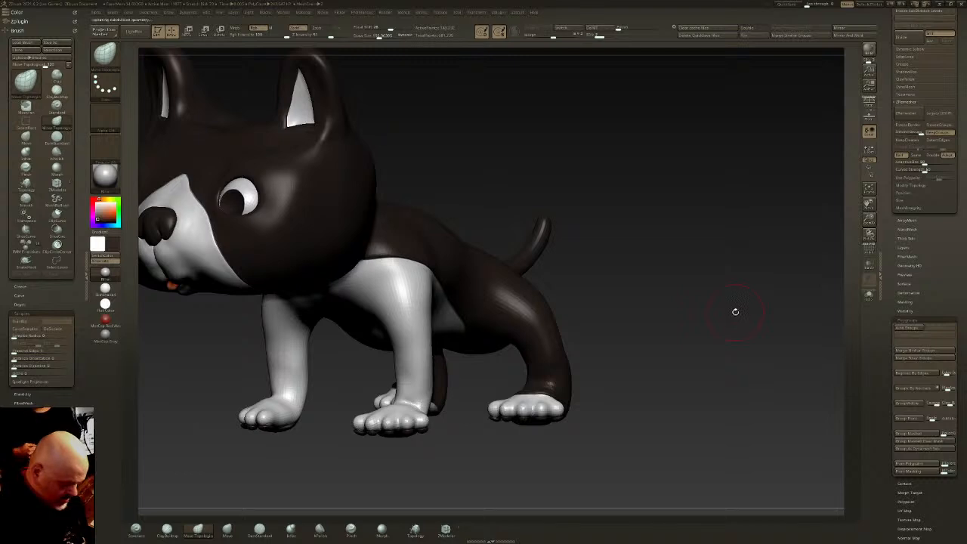
right_click_drag(678, 326, 634, 359)
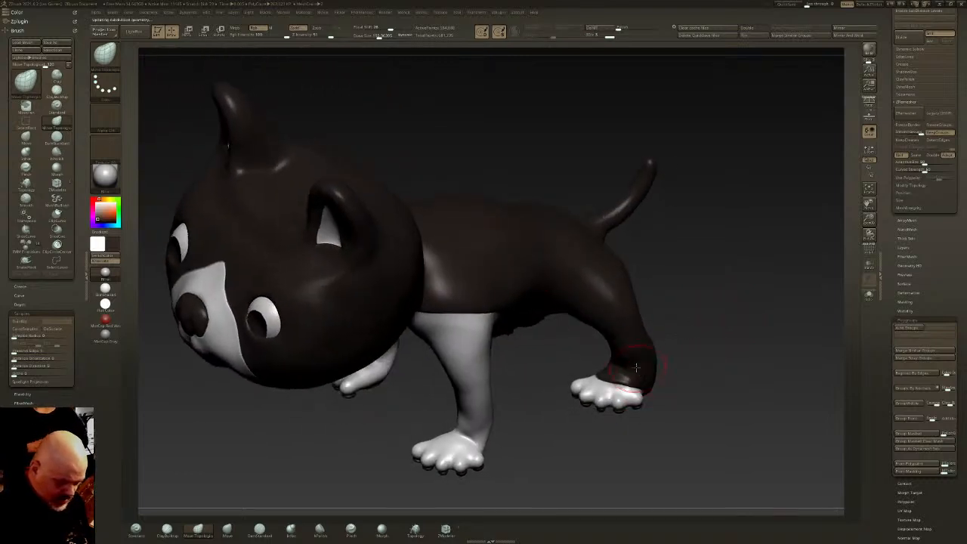
Isolate the white hind paws for inspection, and restore the visibility of the whole body
left_click(642, 358, "ctrl+shift")
left_click(714, 341, "ctrl+shift")
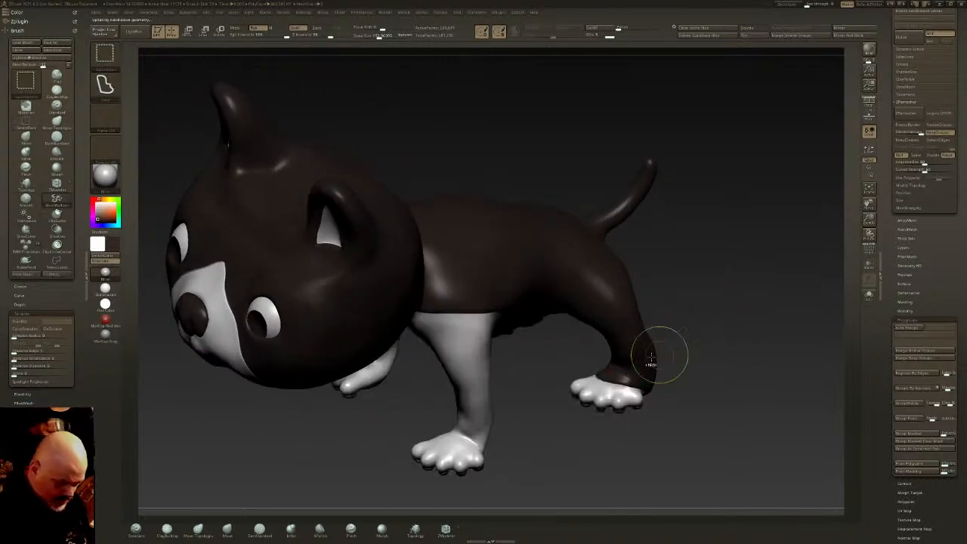
right_click_drag(637, 357, 658, 335)
left_click(624, 391, "ctrl+shift")
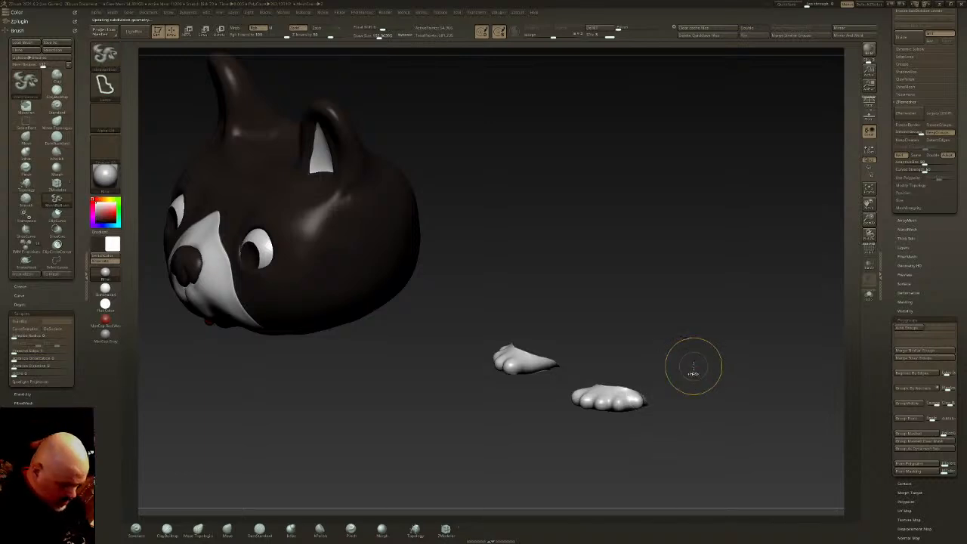
left_click(694, 367, "ctrl+shift")
Frame the dog and compare its pose with the skateboarding dog reference drawing
key("f")
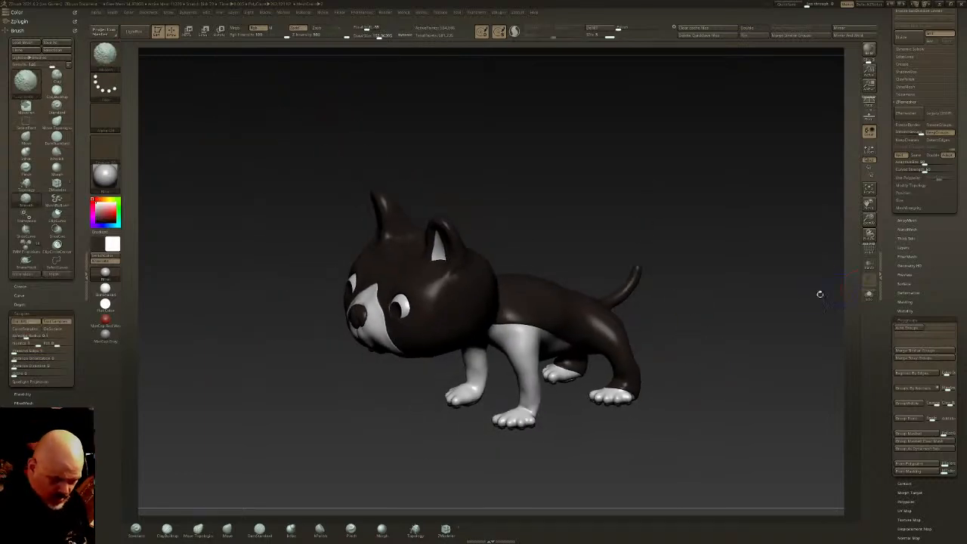
right_click_drag(841, 287, 759, 306)
key("shift+z")
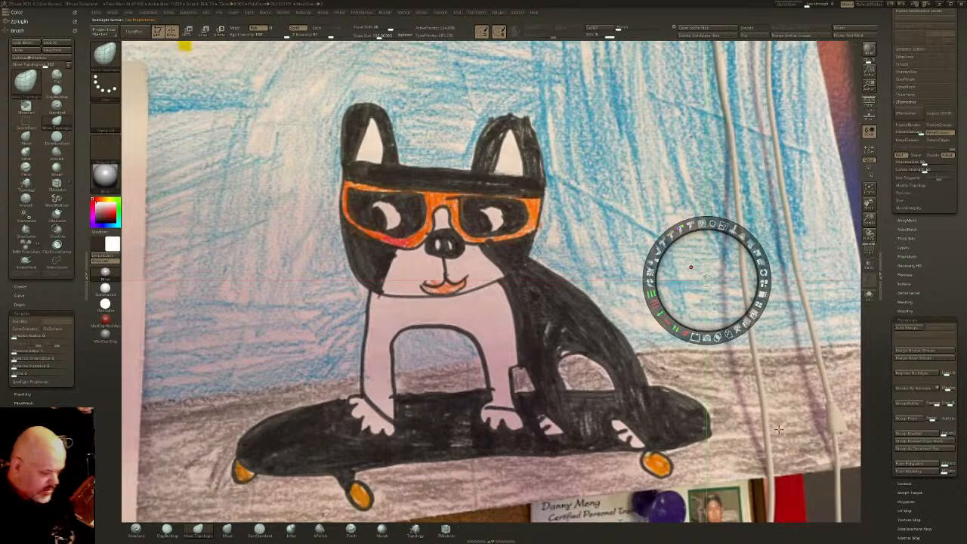
key("shift+z")
mouse_move(745, 406)
right_mouse_down()
mouse_move(619, 354)
mouse_move(652, 378)
mouse_move(624, 384)
mouse_move(671, 375)
mouse_move(620, 374)
mouse_move(687, 369)
mouse_move(612, 381)
mouse_move(618, 388)
right_mouse_up()
mouse_move(743, 298)
right_mouse_down()
mouse_move(593, 334)
mouse_move(615, 327)
mouse_move(620, 396)
mouse_move(683, 341)
mouse_move(642, 409)
mouse_move(646, 369)
mouse_move(627, 283)
mouse_move(756, 299)
mouse_move(861, 295)
right_mouse_up()
Plump up the toes and pads of the hind paws with the Inflate brush, and smooth the bulges
left_click(639, 376, "ctrl+shift")
left_click(686, 372, "ctrl+shift")
left_click(292, 530)
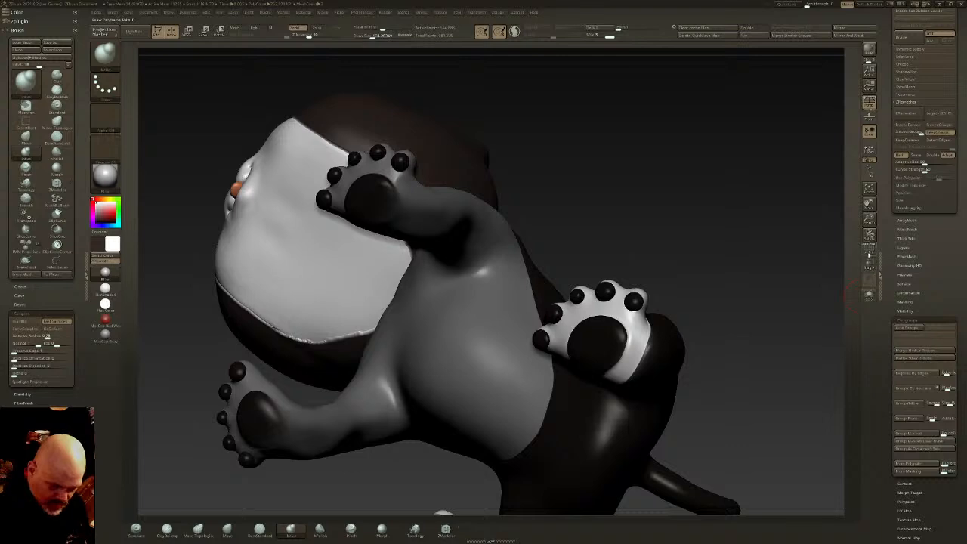
left_click(869, 252)
left_click(864, 249)
right_click_drag(800, 279, 665, 302)
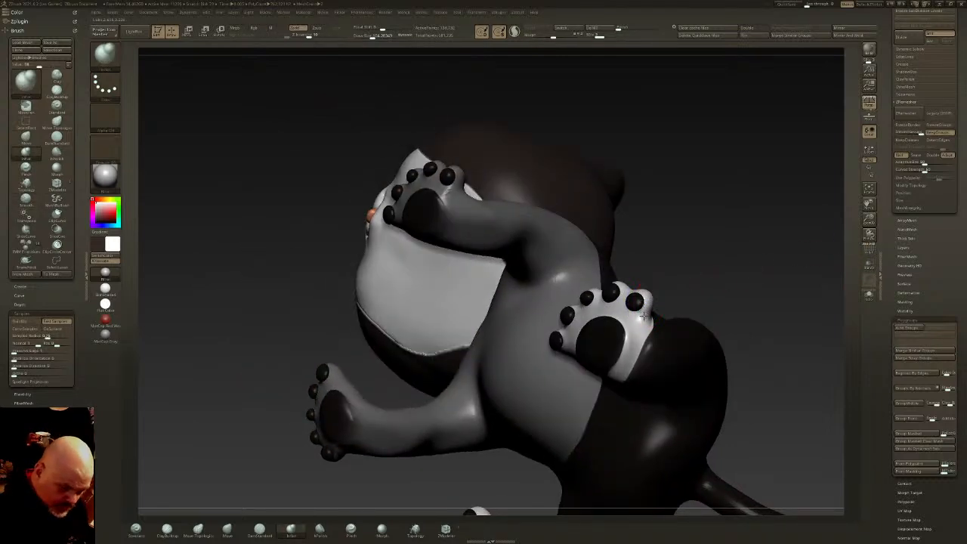
right_click_drag(645, 299, 645, 305)
key("shift")
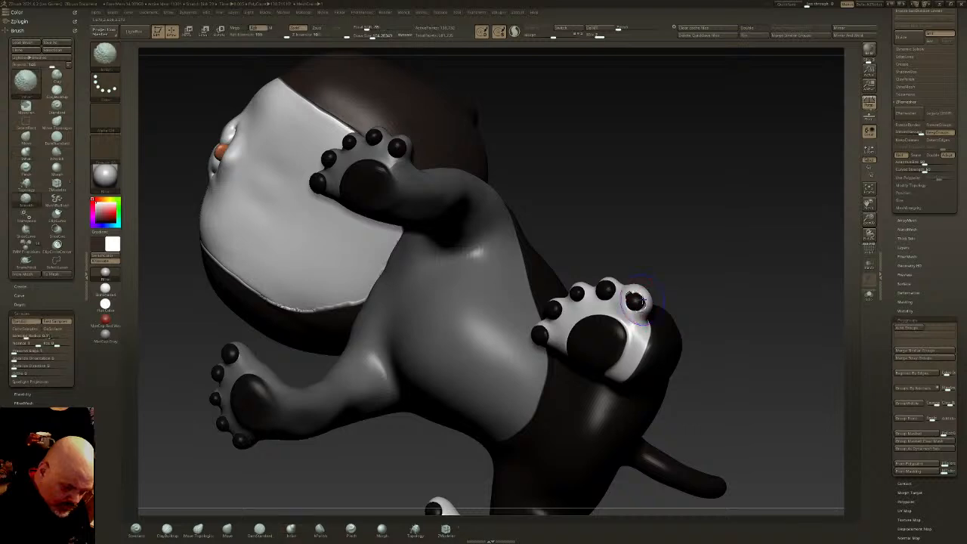
right_click_drag(633, 301, 618, 294)
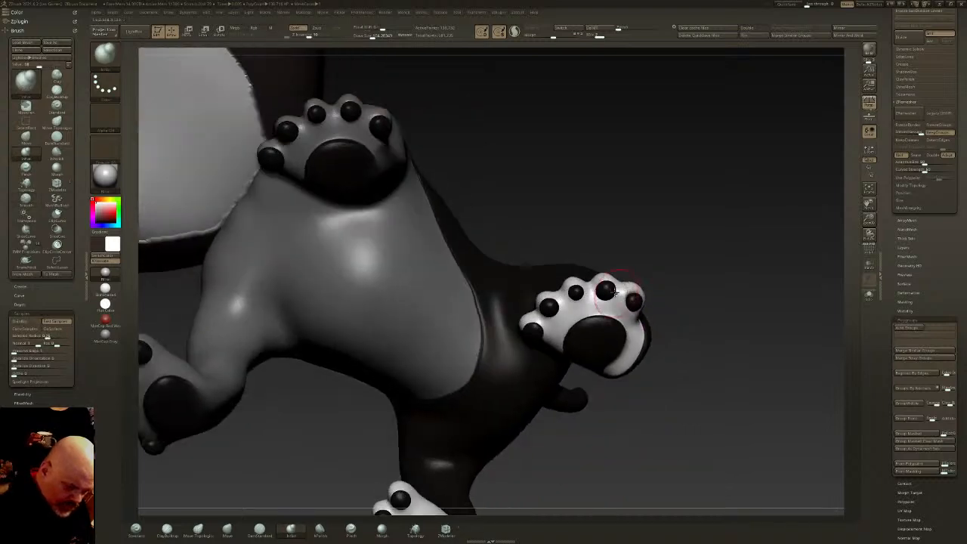
key("shift")
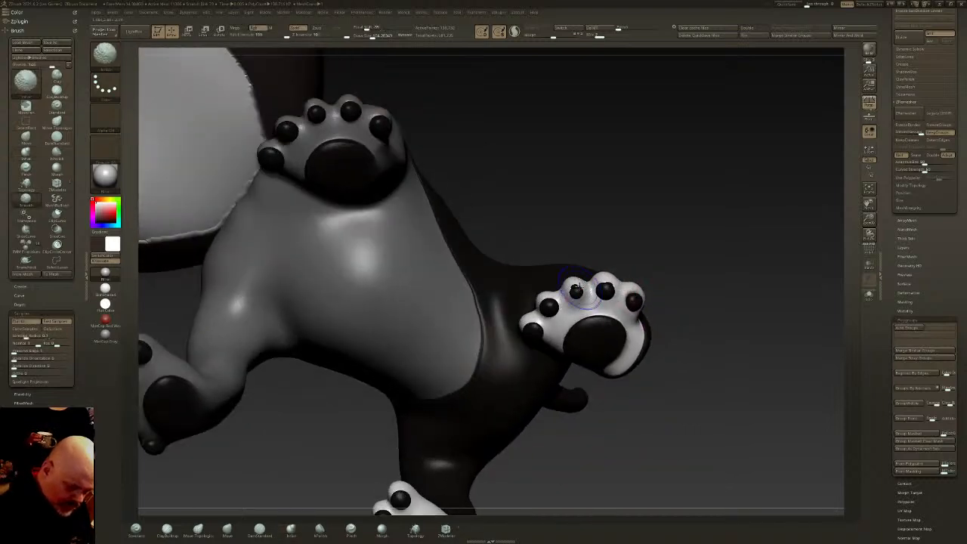
right_click_drag(607, 288, 566, 287)
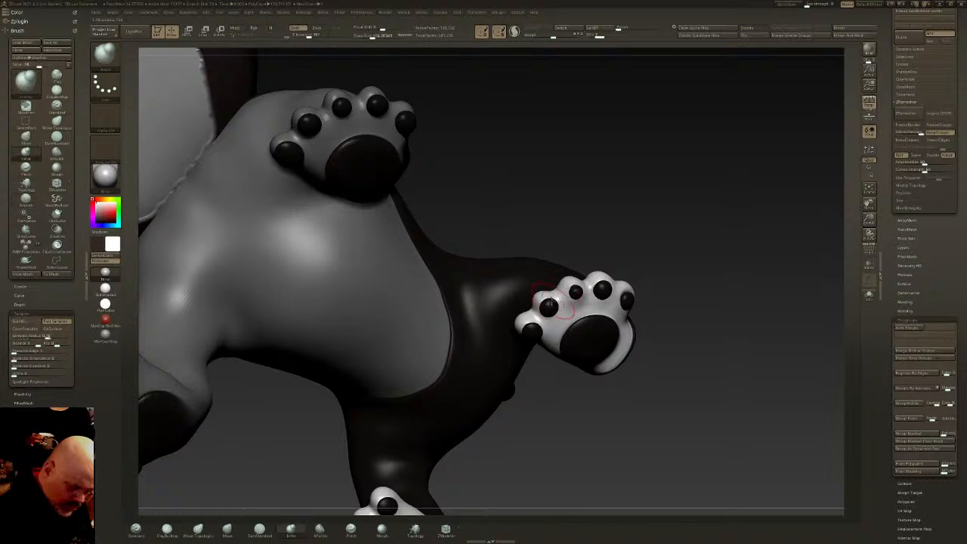
left_click_drag(539, 298, 545, 296)
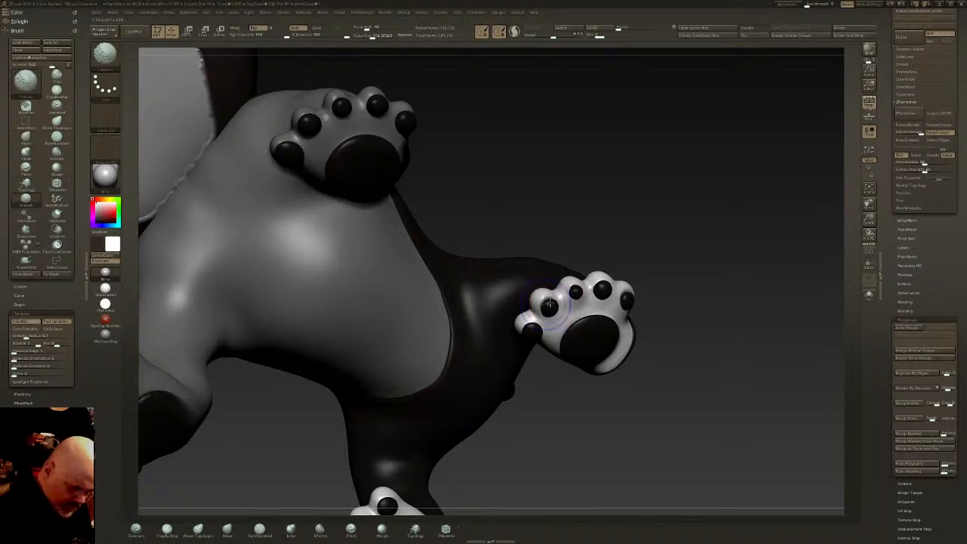
Inflate and smooth the front paws' toes around their pads, and check the whole dog
mouse_move(573, 281)
right_mouse_down()
mouse_move(535, 308)
mouse_move(601, 334)
mouse_move(672, 312)
mouse_move(626, 313)
mouse_move(534, 356)
mouse_move(481, 309)
mouse_move(483, 340)
right_mouse_up()
left_click(505, 299, "ctrl+shift")
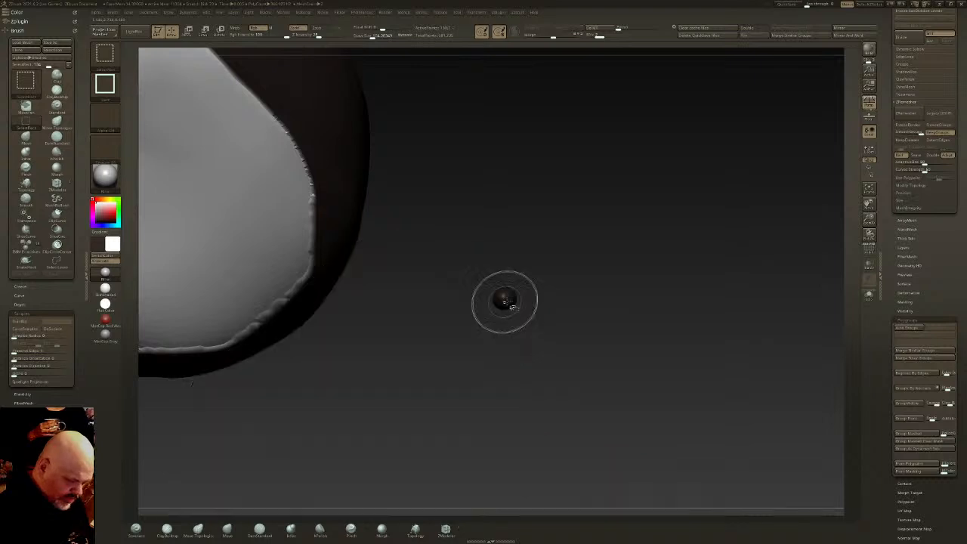
left_click(574, 274, "ctrl+shift")
mouse_move(479, 283)
right_mouse_down()
mouse_move(582, 272)
mouse_move(548, 278)
mouse_move(531, 300)
right_mouse_up()
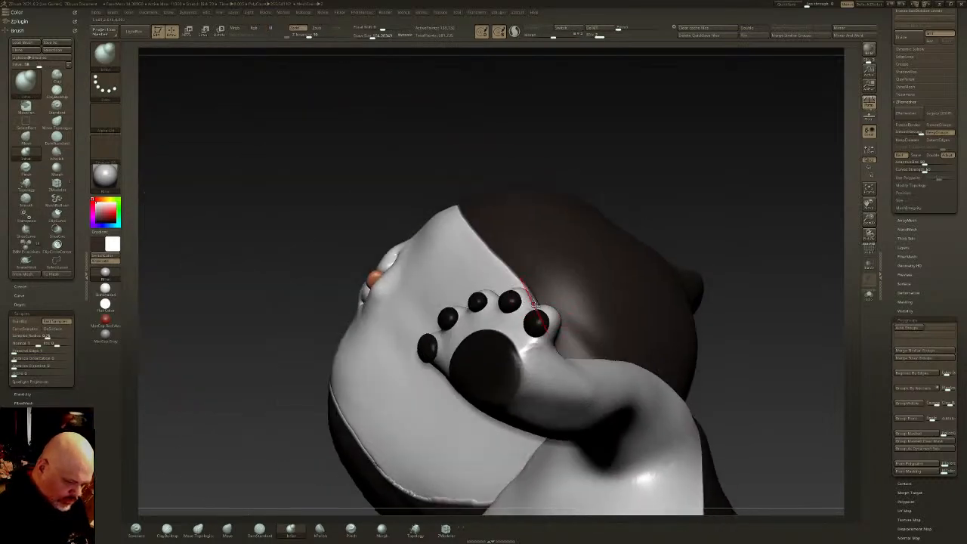
left_click_drag(550, 317, 533, 352)
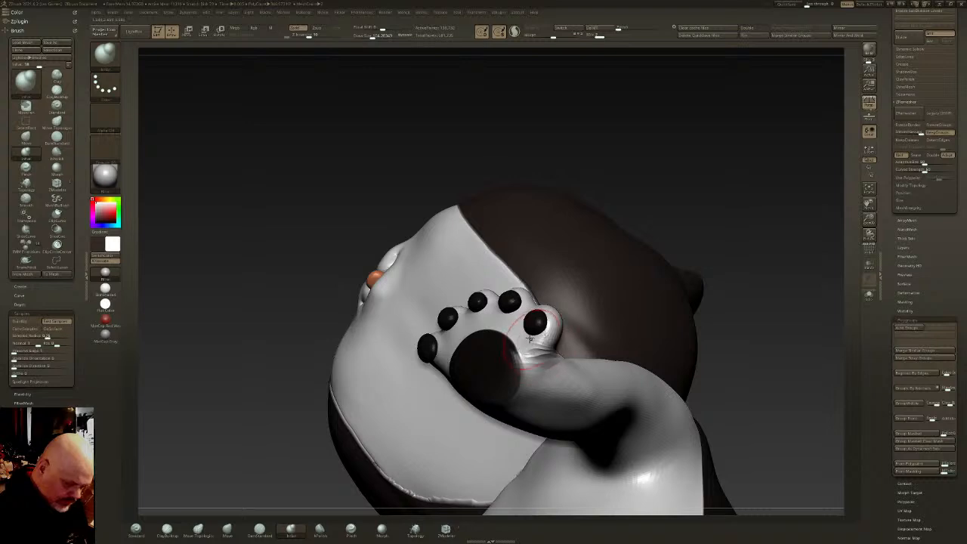
right_click_drag(532, 341, 537, 325)
right_click_drag(515, 283, 513, 287)
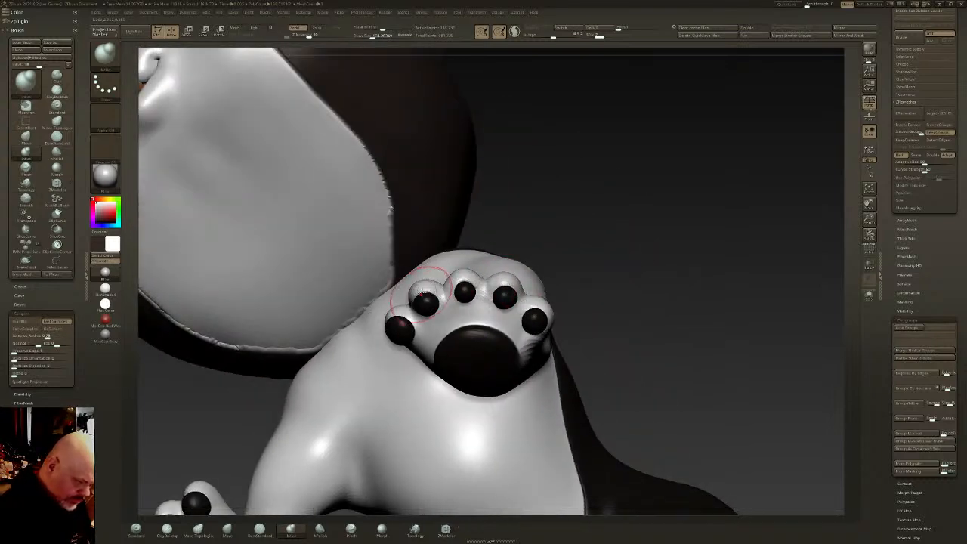
right_click_drag(425, 293, 431, 297)
right_click_drag(373, 324, 391, 333)
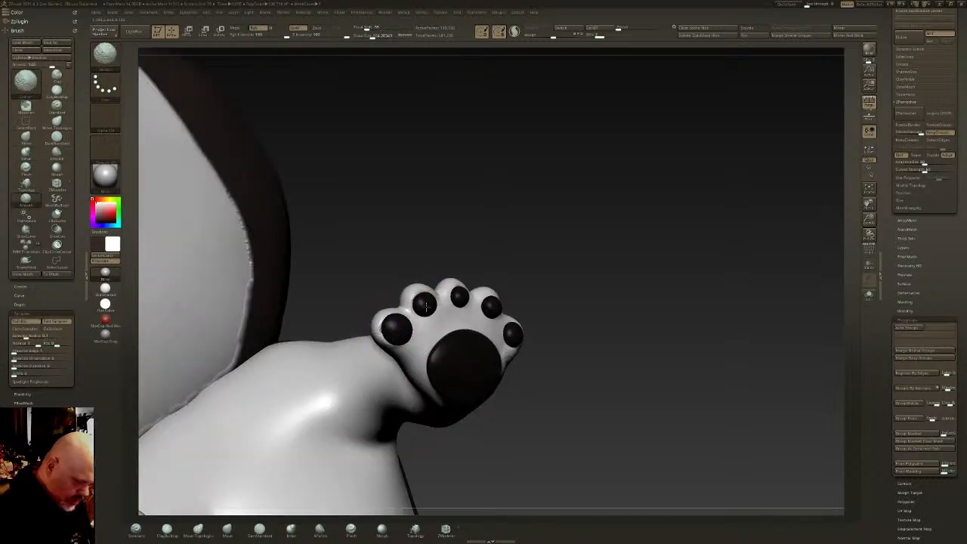
mouse_move(493, 319)
right_mouse_down()
mouse_move(493, 310)
mouse_move(485, 331)
mouse_move(400, 225)
mouse_move(525, 367)
mouse_move(580, 215)
mouse_move(593, 206)
right_mouse_up()
right_click_drag(593, 206, 637, 252, "alt")
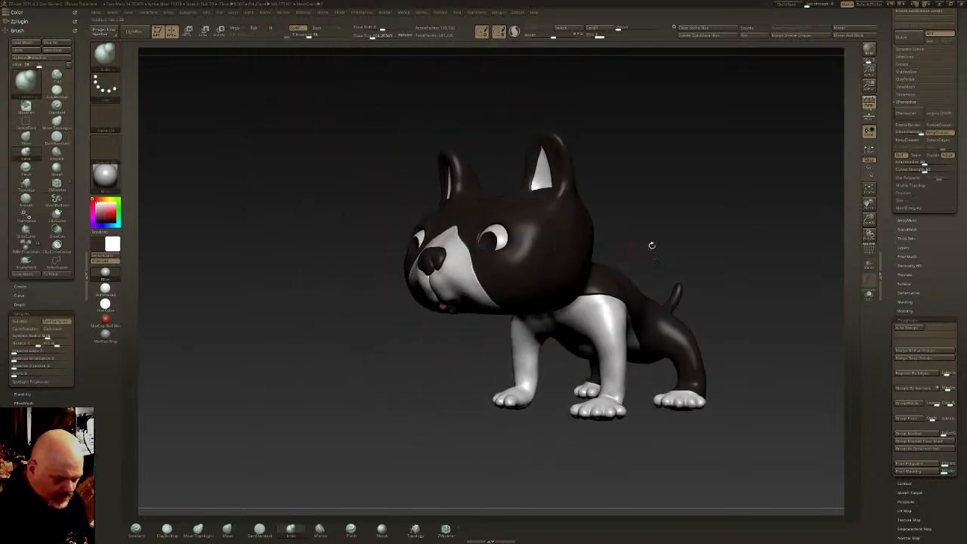
Make the head the active subtool, display its polygroup wireframe, and duplicate it
left_click(569, 248, "alt")
left_click(869, 248)
right_click_drag(851, 248, 809, 260, "alt")
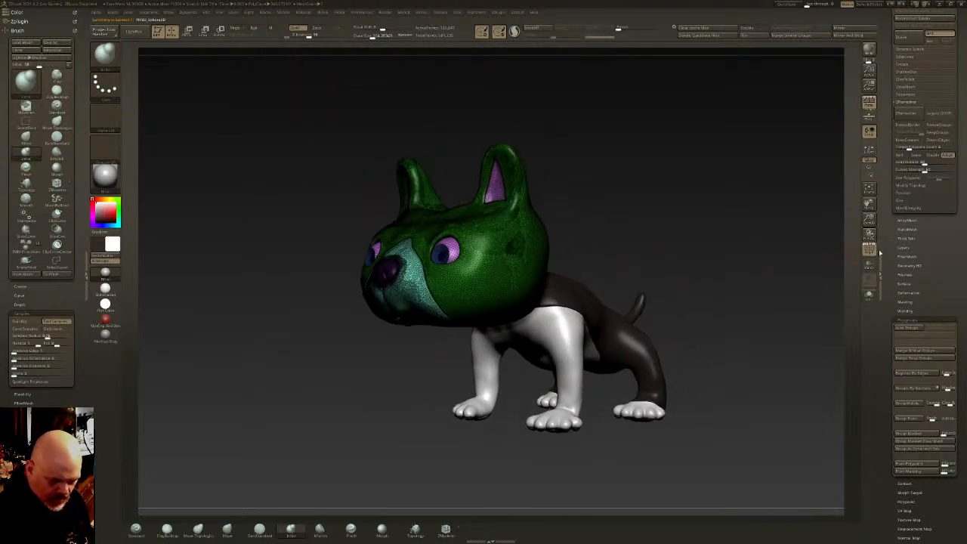
left_click_drag(882, 261, 882, 369)
key("ctrl+shift")
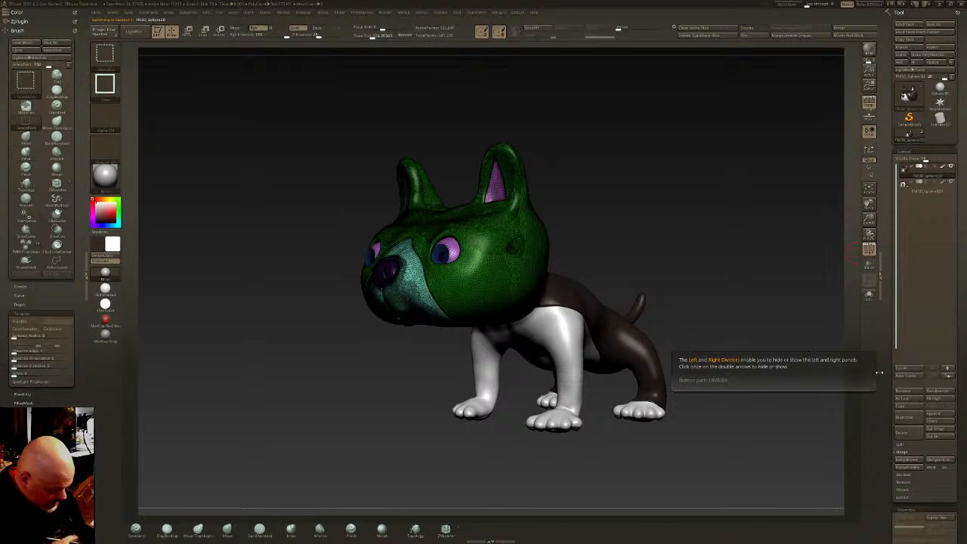
key("ctrl+shift+d")
Isolate the pupil, iris and eyeball polygroups of the duplicated head, split them from the head, and close the eye-socket holes
right_click_drag(412, 291, 500, 260)
key("ctrl+shift")
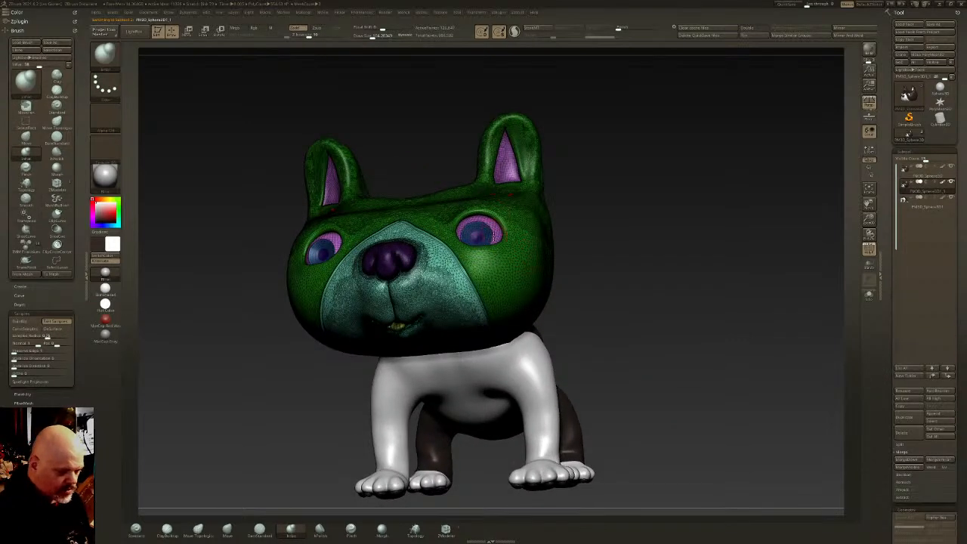
key("shift+f")
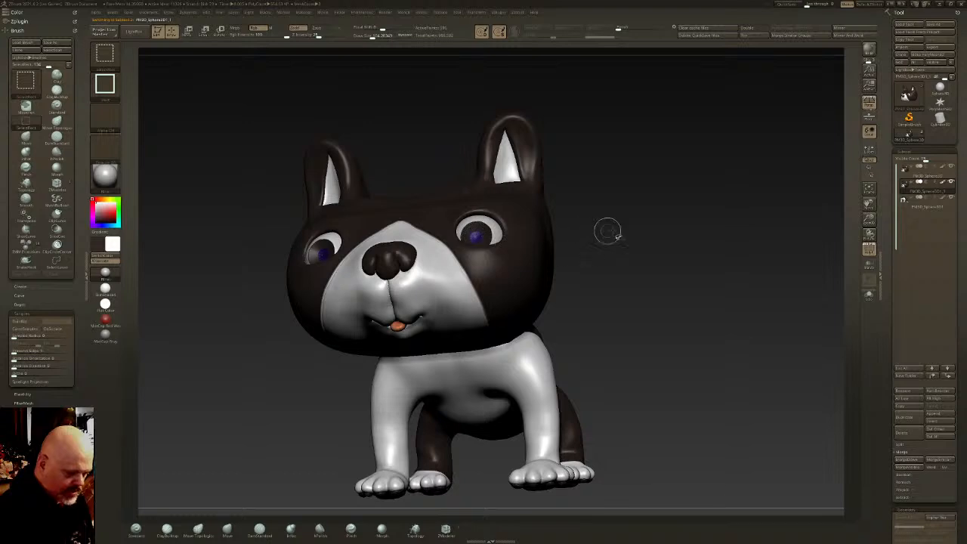
left_click(870, 296)
key("ctrl+shift")
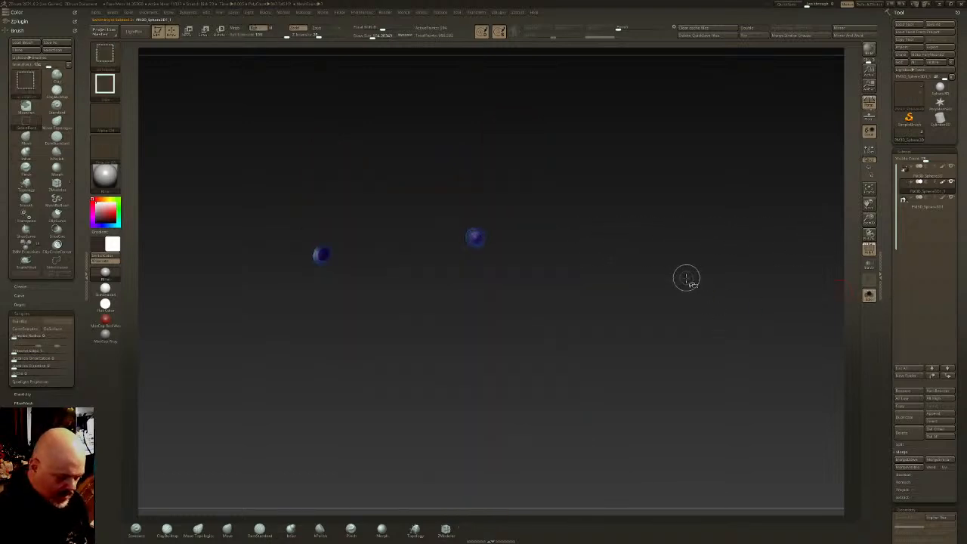
key("shift+f")
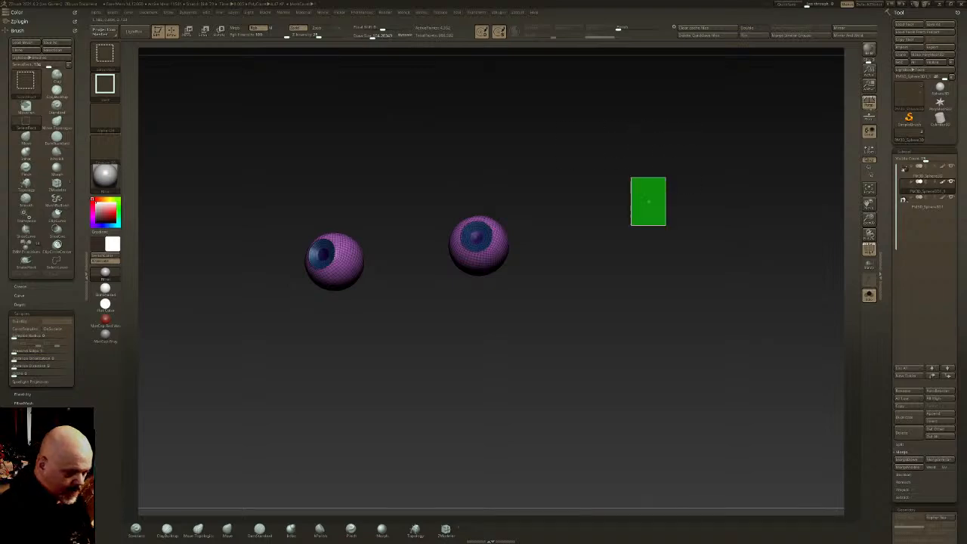
left_click(869, 295)
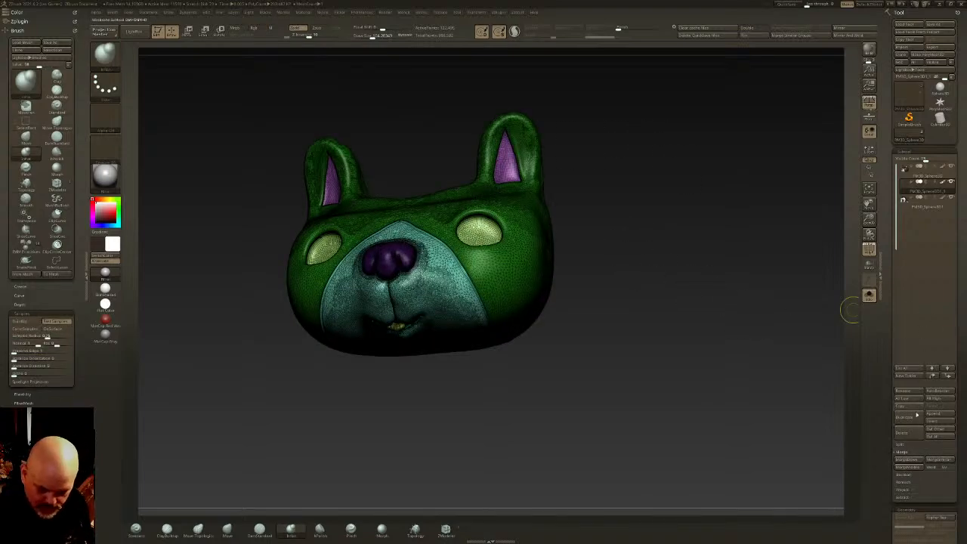
left_click(902, 449)
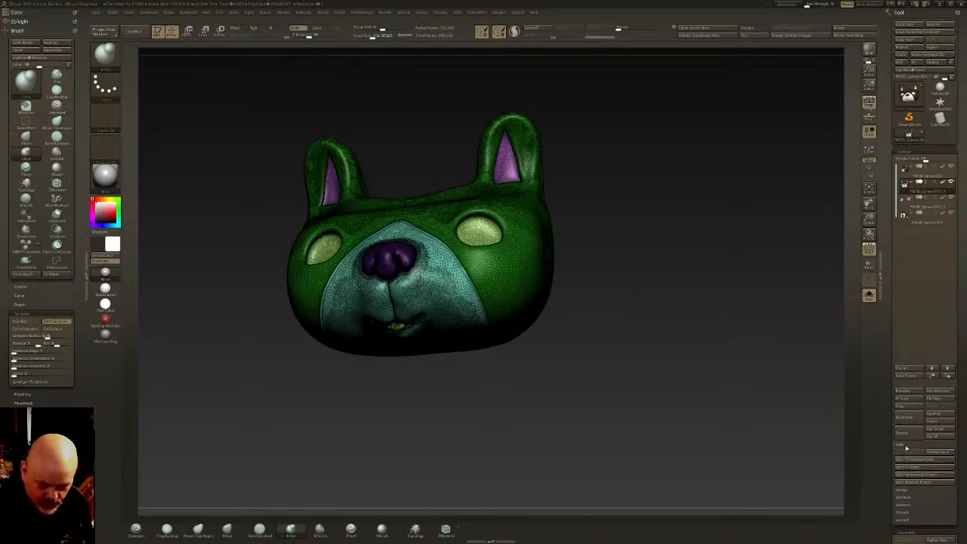
Examine the closed eye-socket patches in isolation and the whole head without its polygroup wireframe
left_click_drag(657, 333, 676, 317)
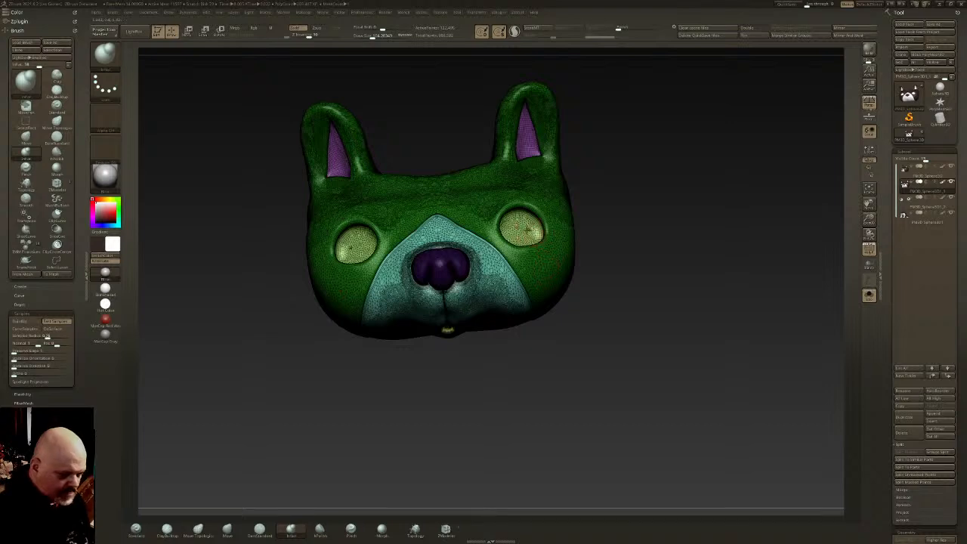
left_click(529, 231, "ctrl+shift")
key("ctrl+shift+s")
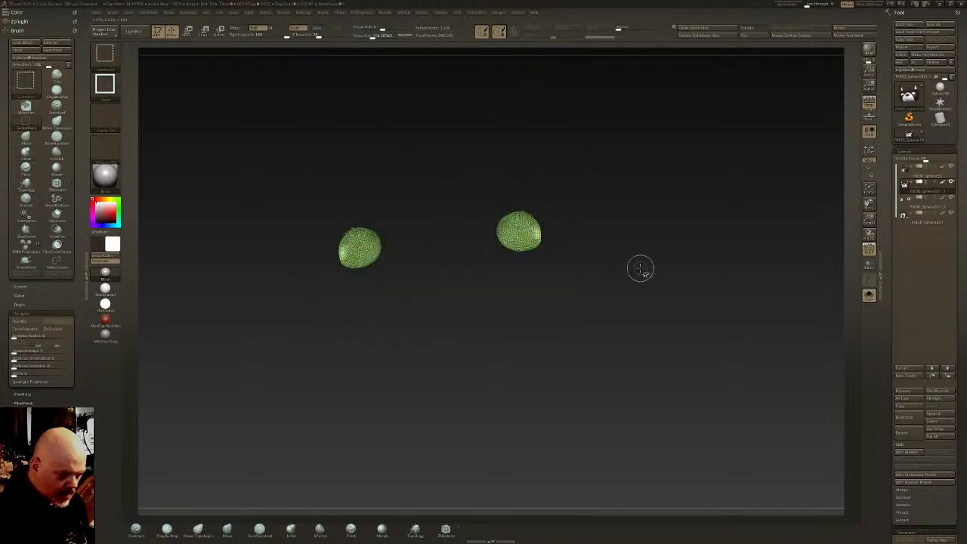
left_click(644, 263, "ctrl+shift")
mouse_move(652, 263)
left_mouse_down()
mouse_move(609, 237)
mouse_move(604, 204)
left_mouse_up()
left_click(868, 253)
mouse_move(505, 291)
right_mouse_down()
mouse_move(501, 319)
mouse_move(463, 321)
right_mouse_up()
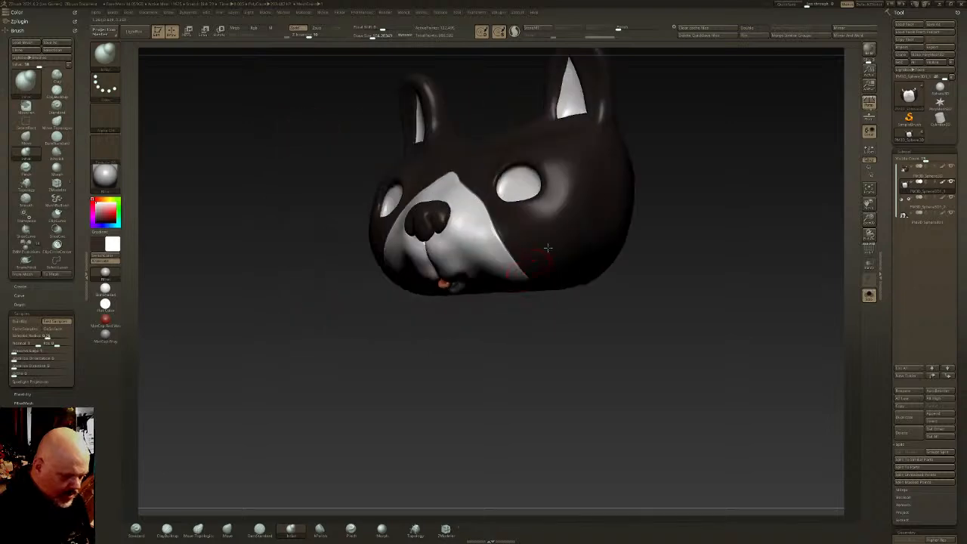
right_click_drag(609, 178, 595, 297, "alt")
Try ZRemeshing the head with Keep Groups enabled, and undo the remesh
left_click(868, 252)
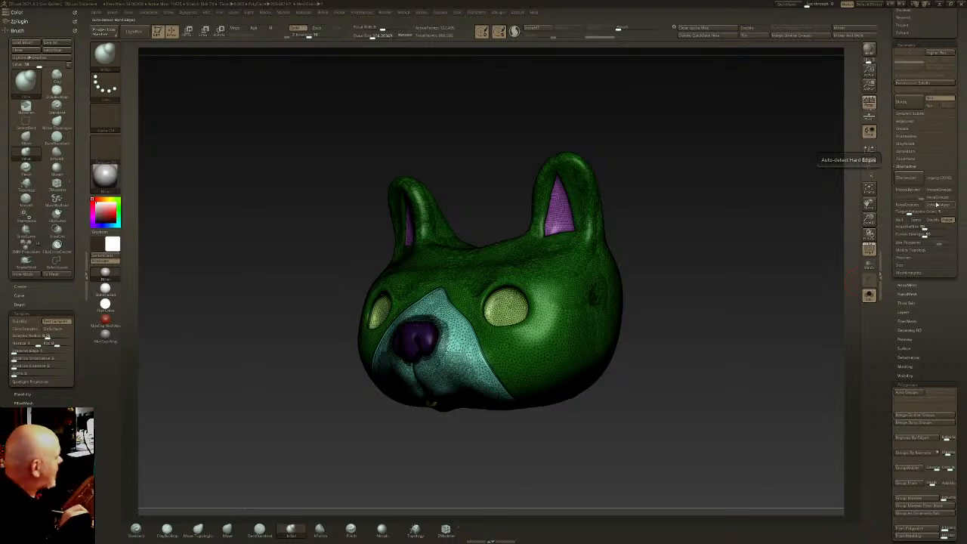
right_click_drag(696, 257, 682, 255, "alt")
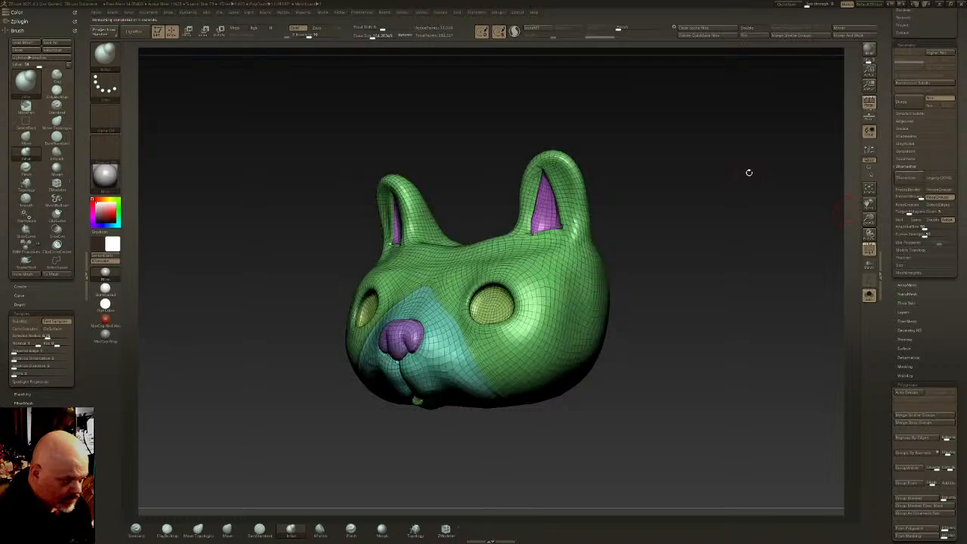
left_click_drag(734, 174, 576, 272)
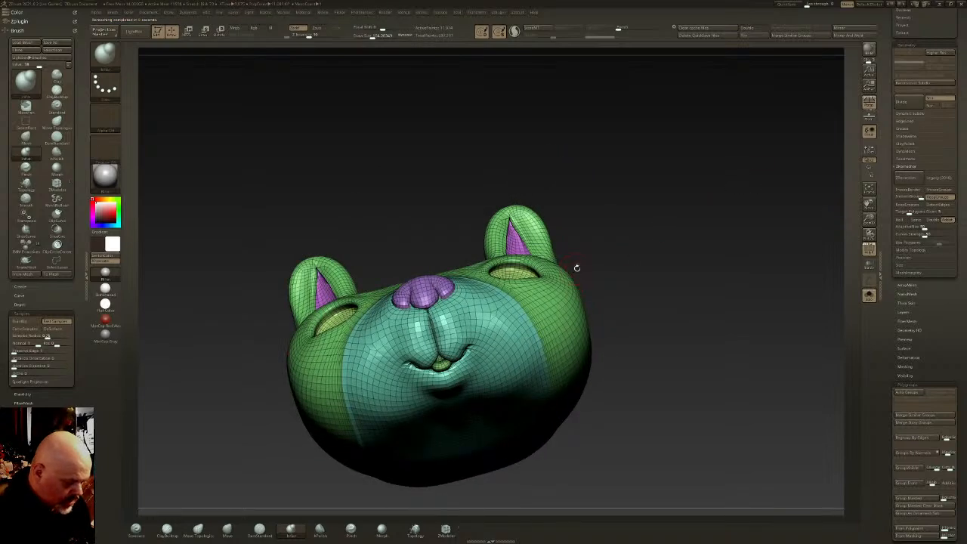
key("ctrl+z")
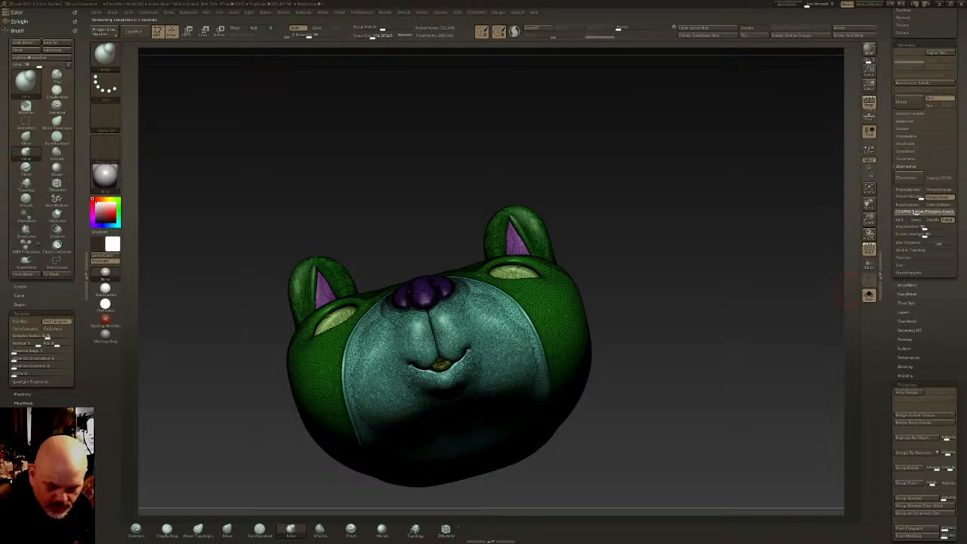
Raise the target polygon count and ZRemesh the head with its polygroups kept, checking the result from the front
left_click(921, 211)
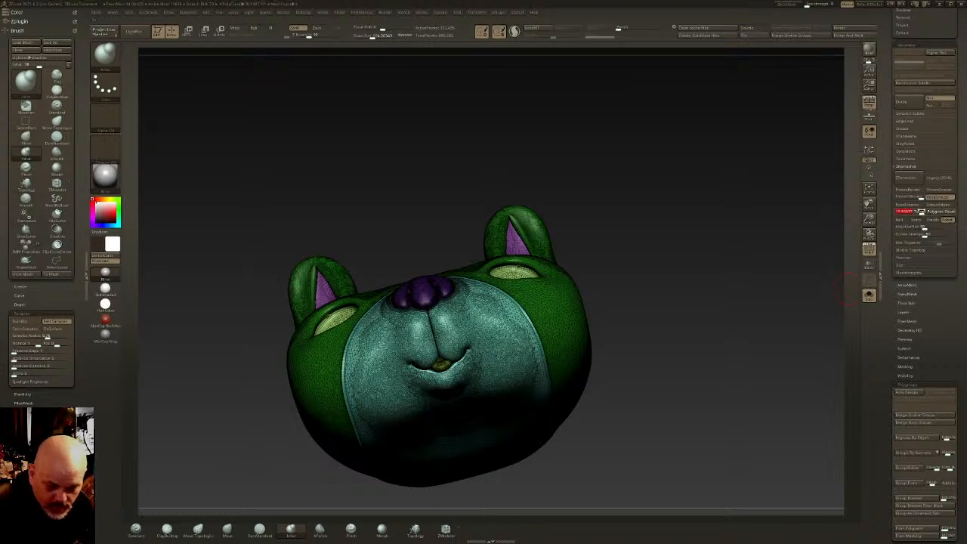
key("Return")
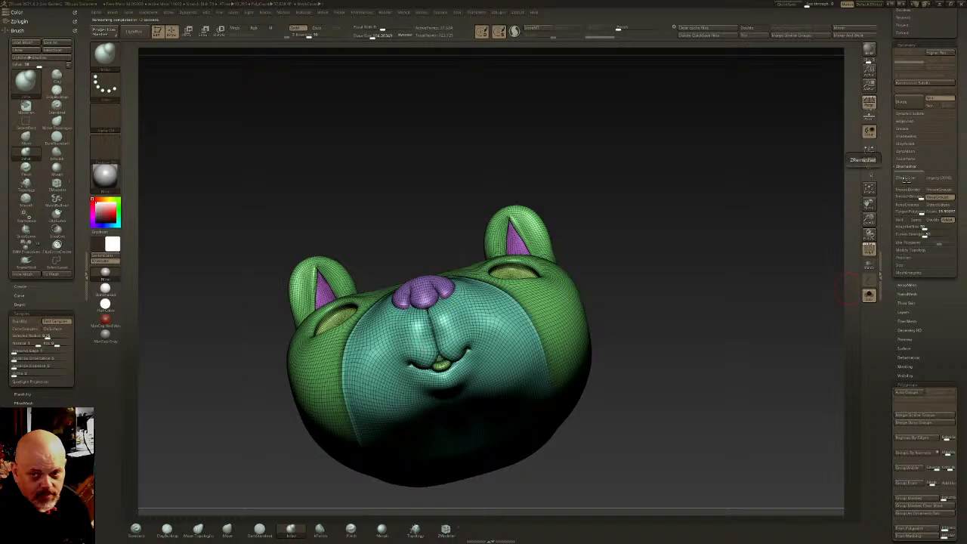
left_click_drag(665, 189, 825, 241)
left_click(869, 249)
left_click(869, 249)
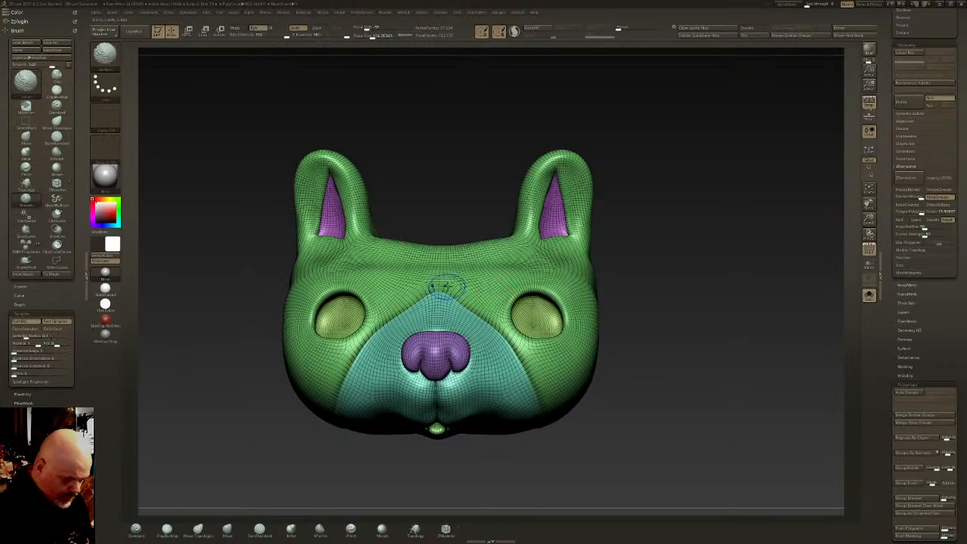
Isolate the head's fur and nose polygroups one at a time and fill each with the dark brown colour
left_click(499, 281, "ctrl+shift")
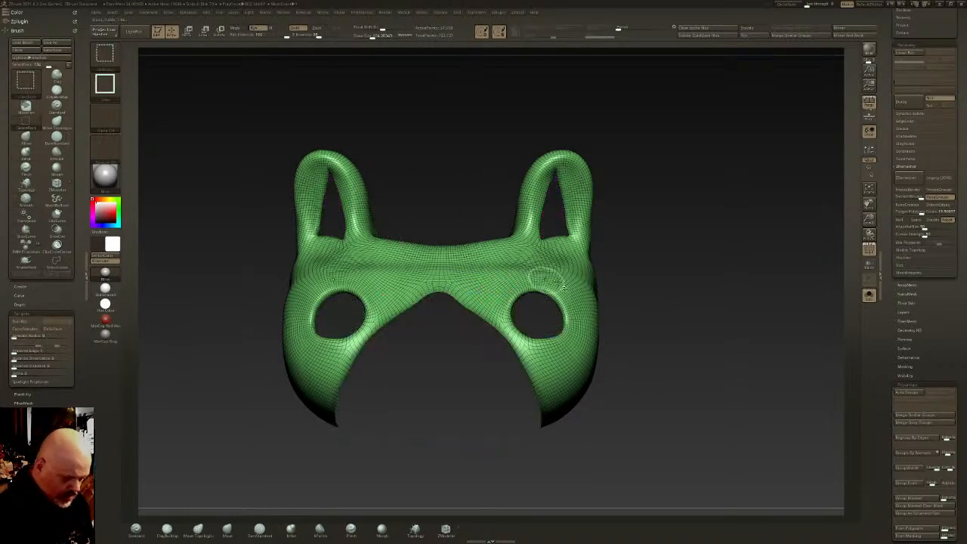
left_click(675, 293, "ctrl+shift")
left_click(869, 248)
left_click_drag(677, 353, 686, 198, "alt")
left_click(500, 240, "ctrl+shift")
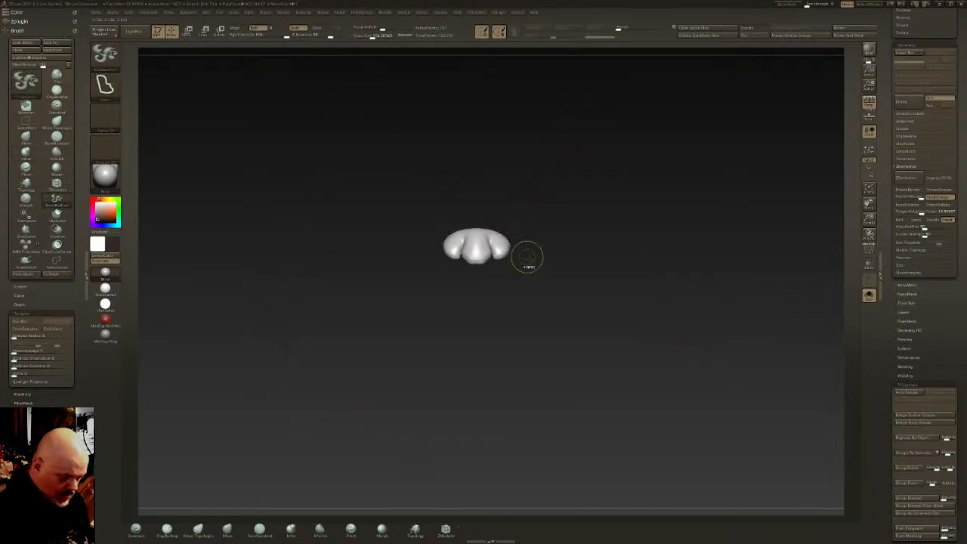
left_click(568, 270, "ctrl+shift")
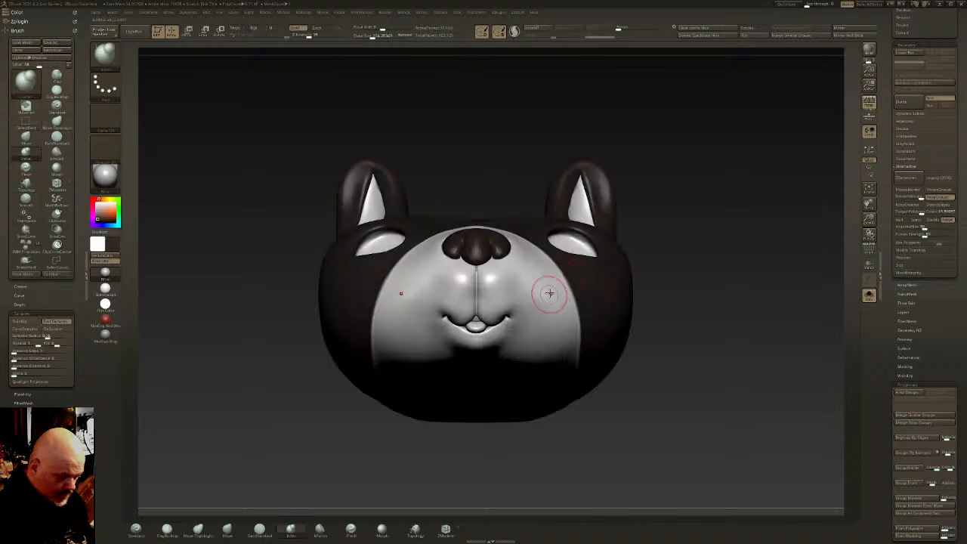
Isolate the tongue polygroup, fill it with a salmon orange colour, and bring the whole dog back into view
left_click(486, 340, "ctrl+shift")
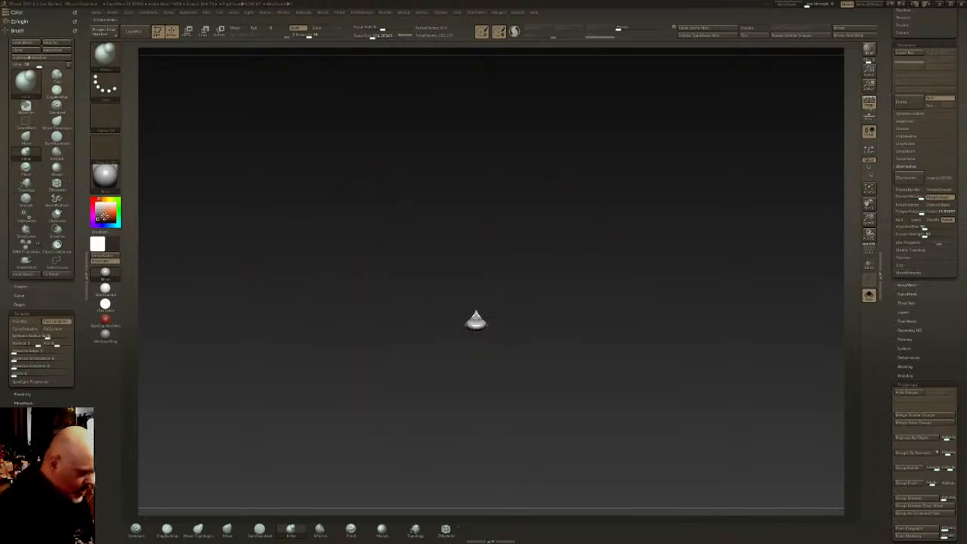
left_click_drag(104, 217, 105, 210)
key("ctrl+shift")
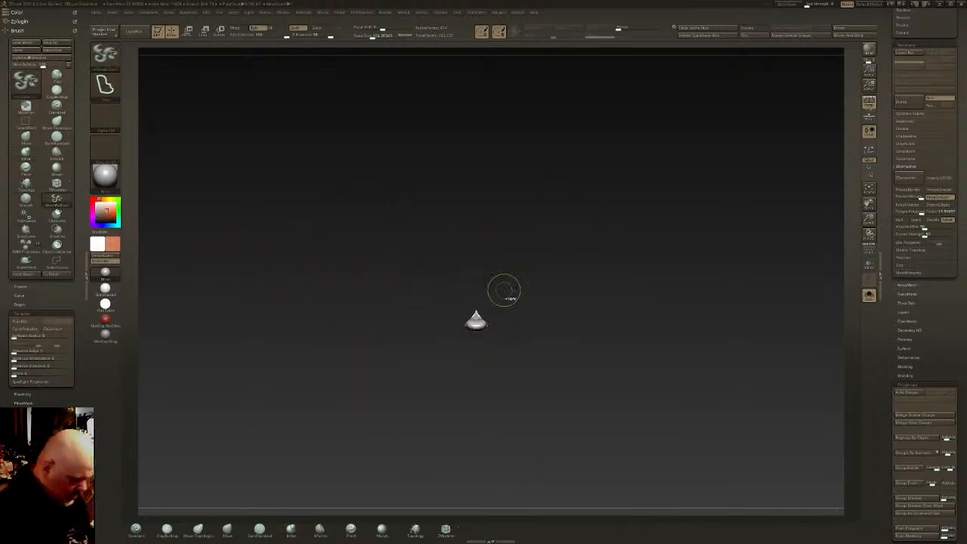
key("ctrl+f")
left_click(589, 288, "ctrl+shift")
right_click_drag(589, 290, 603, 270)
left_click(870, 296)
right_click_drag(755, 325, 712, 280)
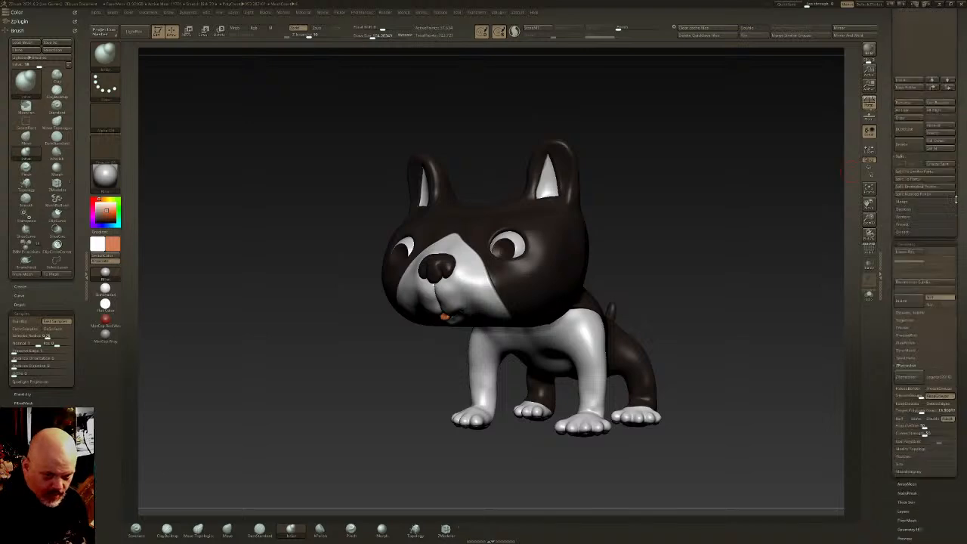
Append a cube as a new subtool and move it underneath the dog's paws
right_click_drag(745, 319, 575, 333)
right_click_drag(468, 270, 495, 264)
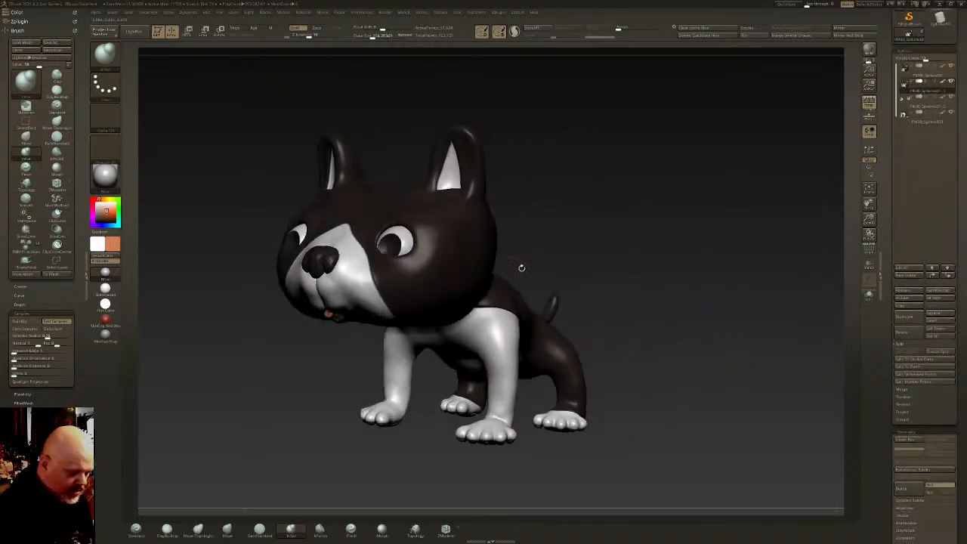
right_click_drag(630, 247, 478, 259)
mouse_move(703, 288)
right_mouse_down()
mouse_move(671, 317)
mouse_move(578, 316)
mouse_move(636, 349)
right_mouse_up()
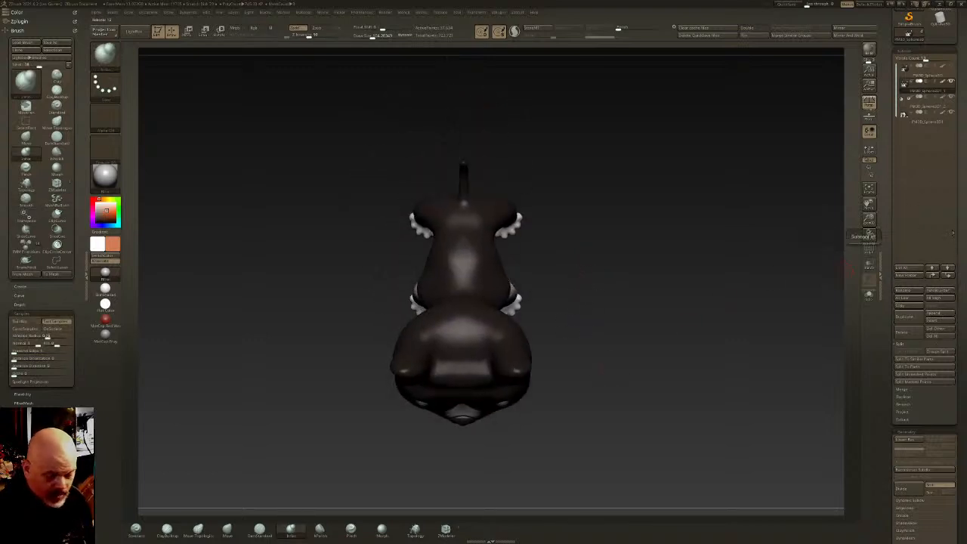
left_click(943, 312)
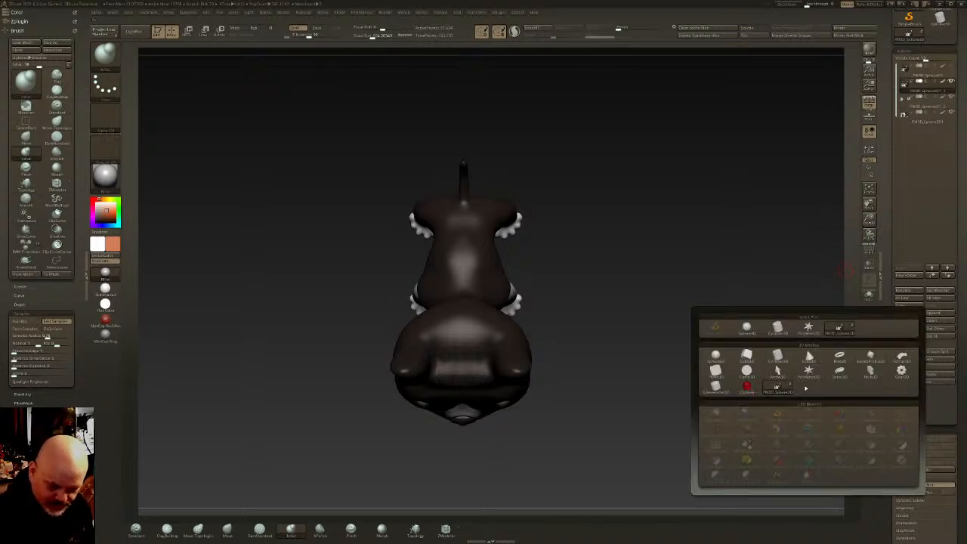
left_click(747, 355)
key("w")
left_click_drag(627, 362, 600, 277)
key("p")
left_click_drag(438, 325, 400, 443)
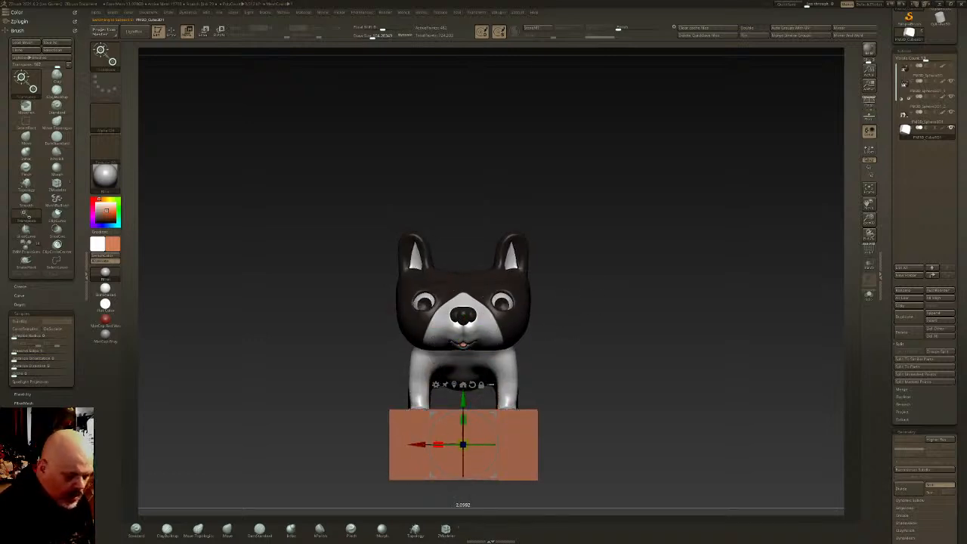
Flatten the cube into a thin board, lengthen it beyond the dog, and place it directly beneath the paws
left_click_drag(463, 418, 465, 461)
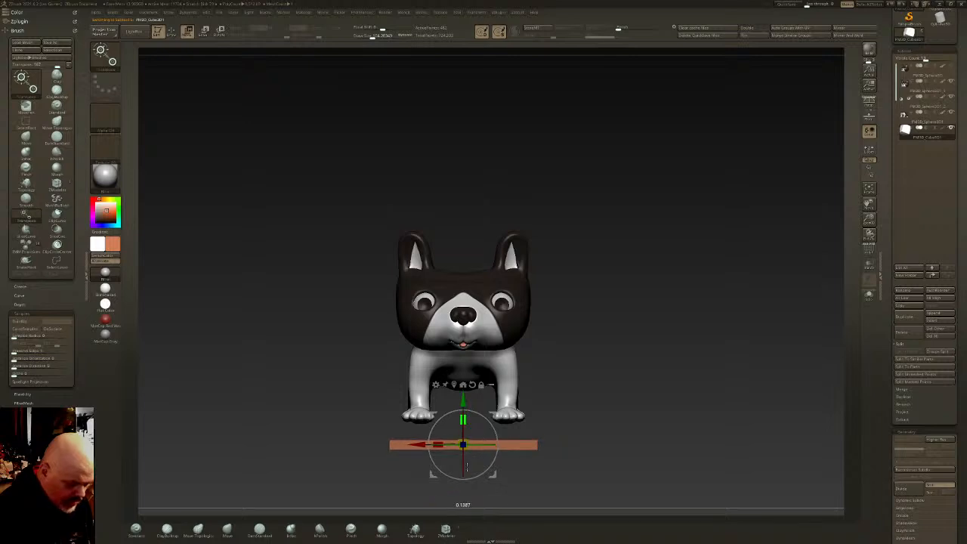
left_click_drag(463, 421, 483, 340)
left_click_drag(458, 296, 448, 297)
right_click_drag(512, 369, 637, 310, "alt")
right_click_drag(707, 314, 688, 311, "alt")
right_click_drag(688, 311, 692, 331)
left_click_drag(470, 313, 469, 318)
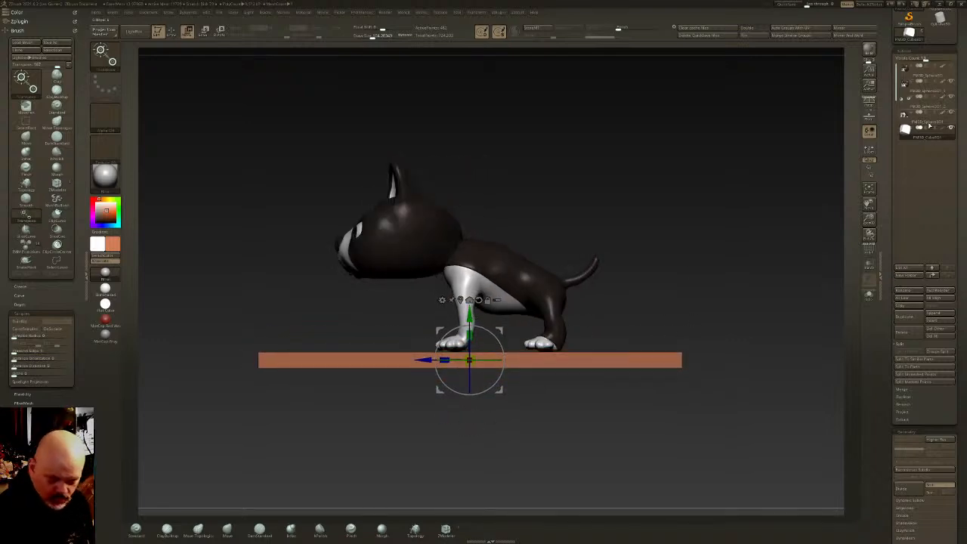
Make the dog's body the active subtool, isolate it, and show its polygroups with the paws seen from below
key("q")
left_click(925, 119)
left_click(870, 293)
right_click_drag(602, 344, 604, 385, "ctrl")
right_click_drag(604, 385, 619, 322)
left_click(870, 248)
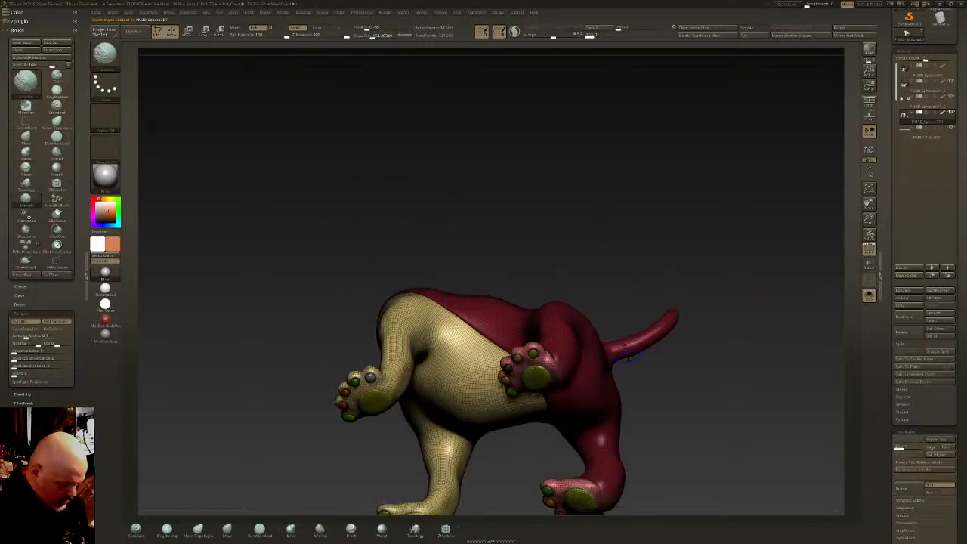
right_click_drag(629, 359, 593, 362)
Switch to the Move Topological brush and reduce its draw size, facing the hind legs
left_click(206, 526)
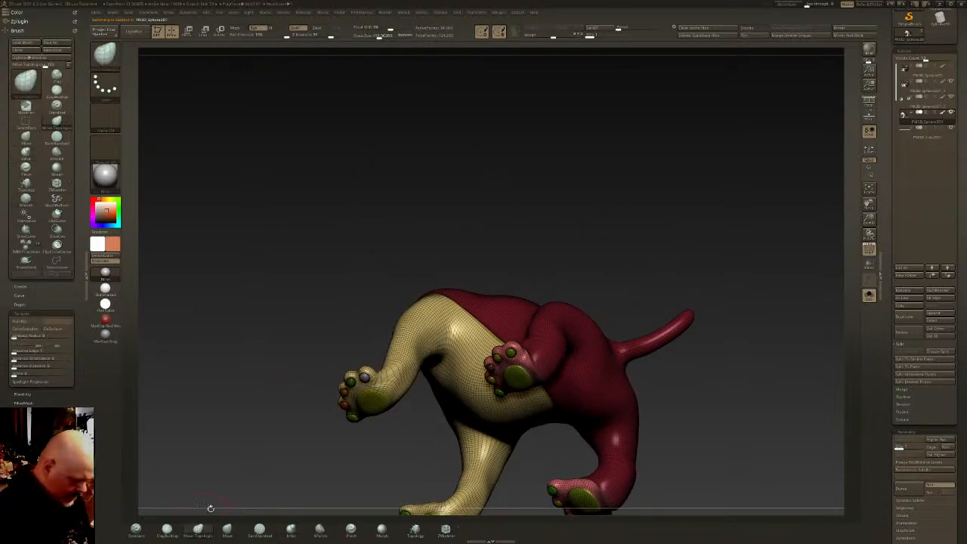
right_click_drag(514, 264, 520, 356)
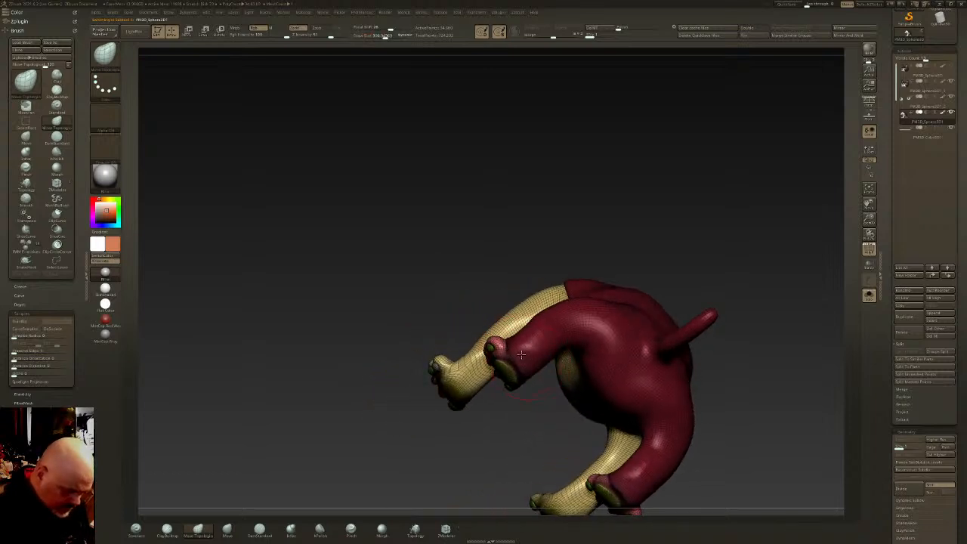
left_click_drag(384, 36, 379, 36)
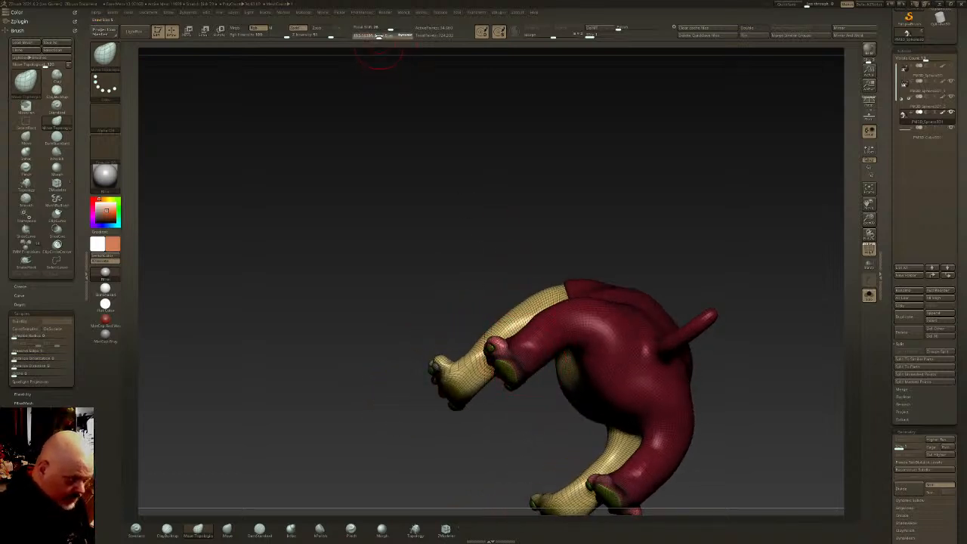
mouse_move(513, 327)
right_mouse_down()
mouse_move(514, 338)
mouse_move(494, 332)
mouse_move(523, 340)
mouse_move(482, 330)
mouse_move(503, 323)
mouse_move(453, 325)
right_mouse_up()
Mask every part of the body except the dark fur polygroup
key("shift")
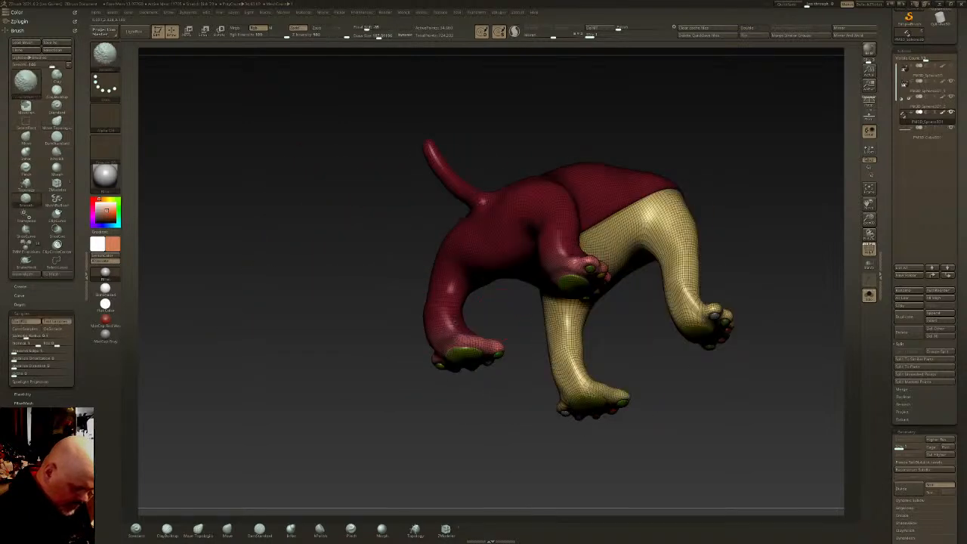
left_click(453, 324, "ctrl+shift")
left_click(511, 416, "ctrl")
left_click(514, 411, "ctrl+shift")
left_click(504, 410, "ctrl")
Thicken the dark fur around the lower hind legs with the Inflat brush, working without the wireframe display
right_click_drag(503, 410, 497, 427)
left_click(291, 531)
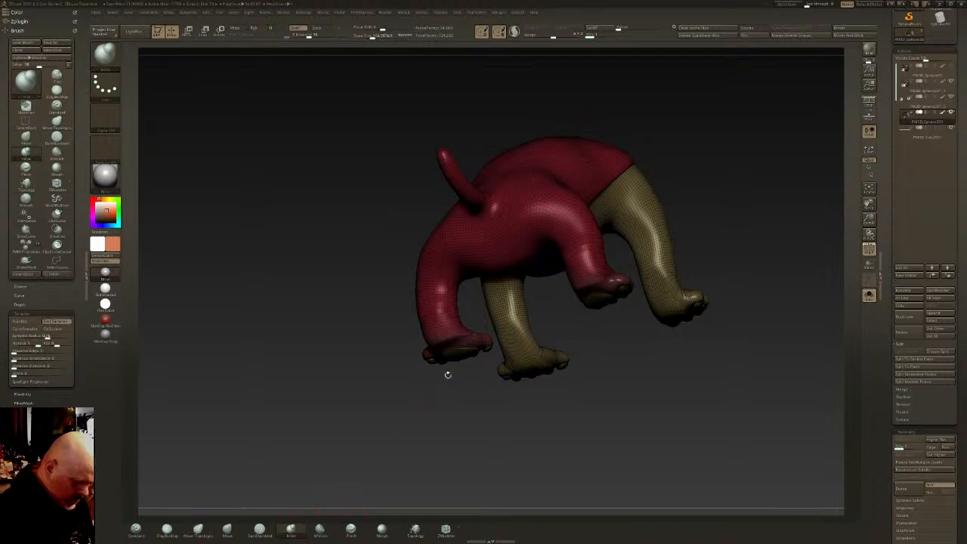
right_click_drag(419, 401, 396, 393)
right_click_drag(463, 327, 458, 322)
left_click(376, 36)
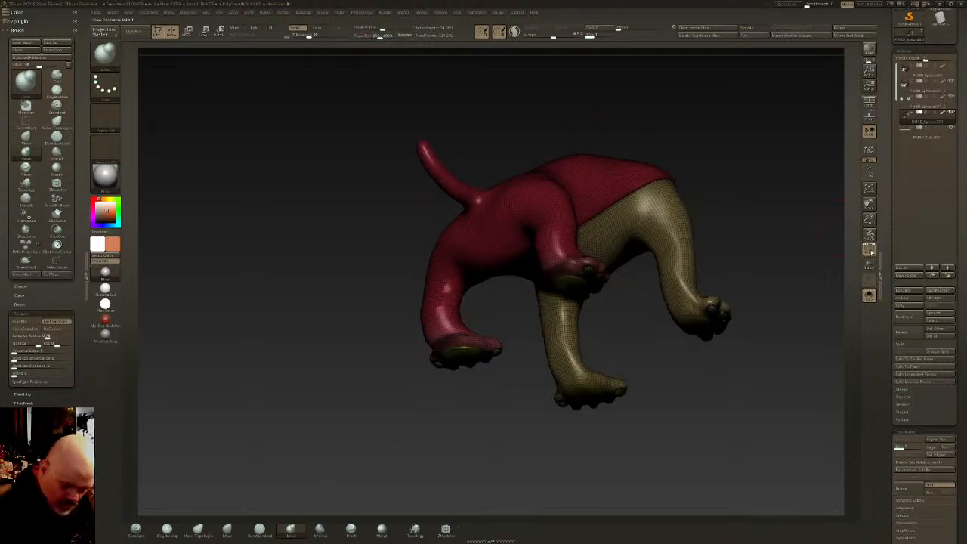
key("shift+f")
mouse_move(436, 328)
right_mouse_down()
mouse_move(453, 332)
mouse_move(436, 321)
right_mouse_up()
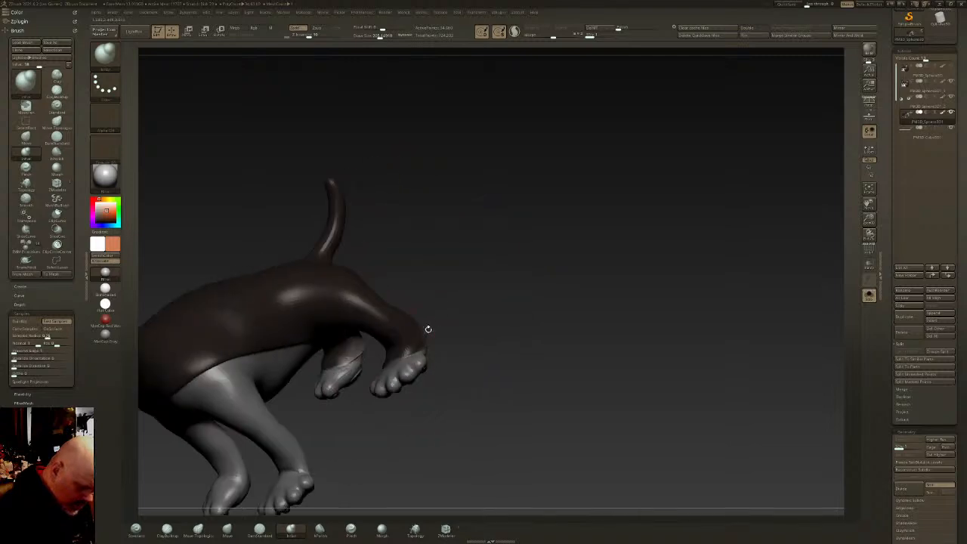
right_click_drag(403, 350, 408, 346)
left_click_drag(383, 348, 386, 358)
mouse_move(368, 356)
right_mouse_down()
mouse_move(383, 359)
mouse_move(364, 336)
mouse_move(382, 352)
right_mouse_up()
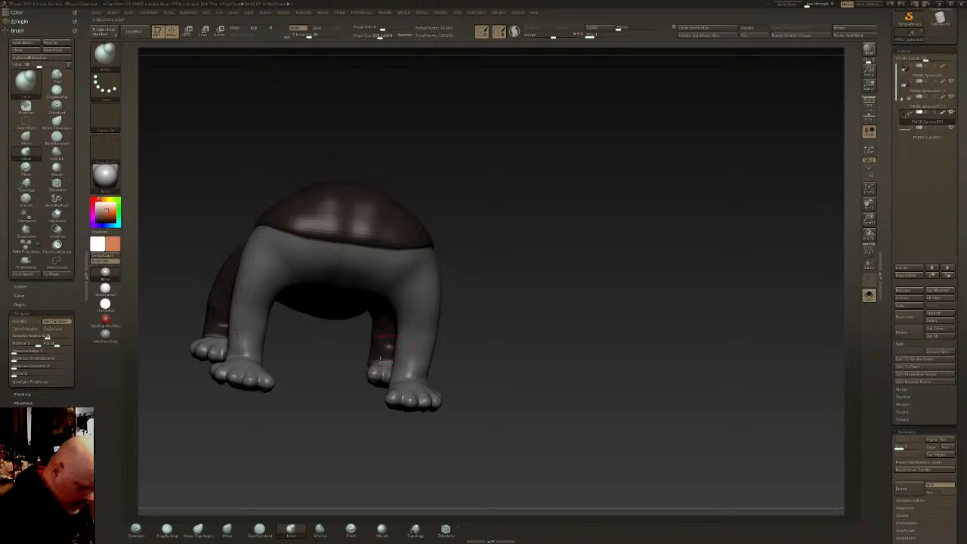
Sample the dark fur colour from the body under the flat colour material and restore the shaded material
left_click(105, 304)
left_click_drag(117, 201, 306, 218)
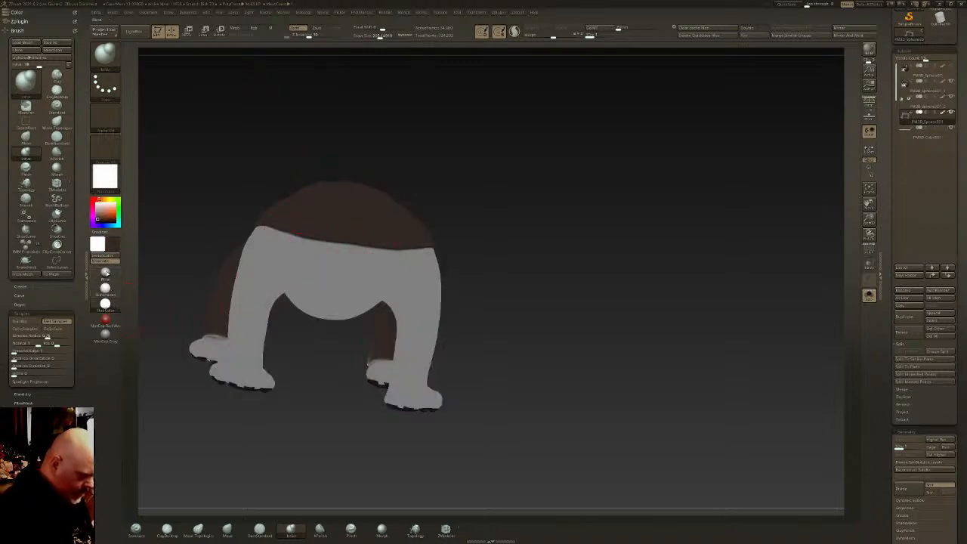
left_click(106, 274)
Raise the dog's body to its highest subdivision level and clear its mask
key("d")
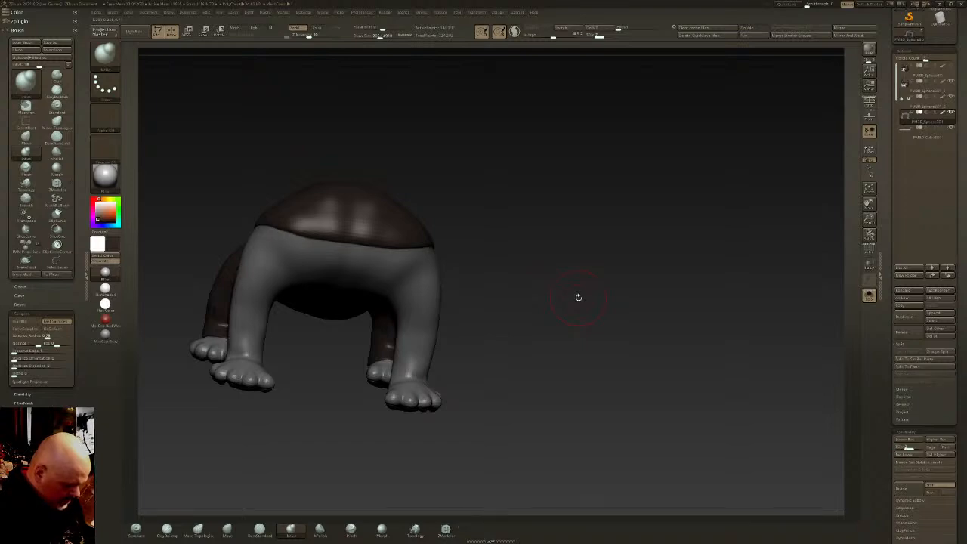
mouse_move(578, 297)
left_mouse_down("ctrl")
mouse_move(573, 281)
mouse_move(519, 300)
mouse_move(615, 325)
left_mouse_up("ctrl")
key("w")
right_click_drag(625, 325, 627, 342, "ctrl")
left_click(604, 282)
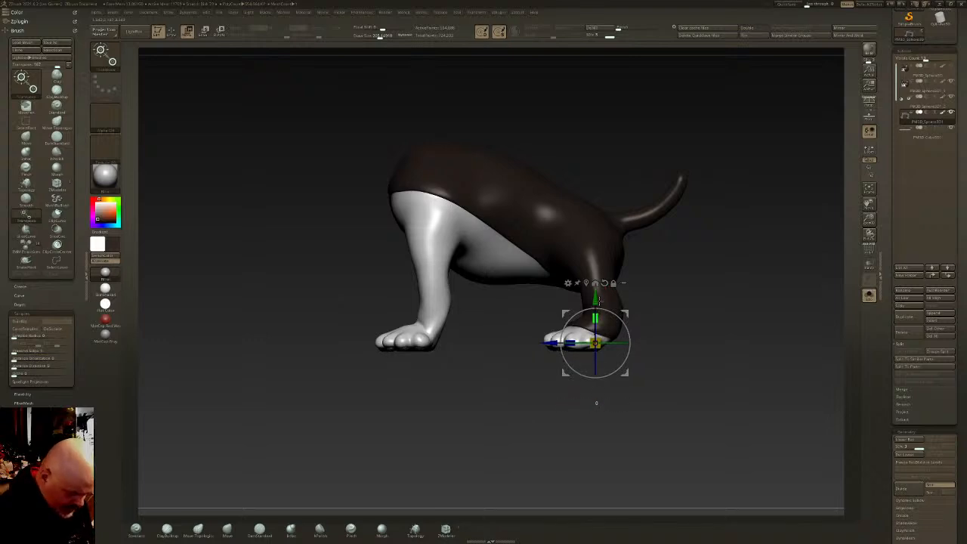
key("q")
Show all subtools again, make the board active, and raise it slightly until it meets the paws
mouse_move(597, 403)
left_mouse_down()
mouse_move(633, 172)
mouse_move(628, 261)
mouse_move(803, 244)
mouse_move(835, 251)
left_mouse_up()
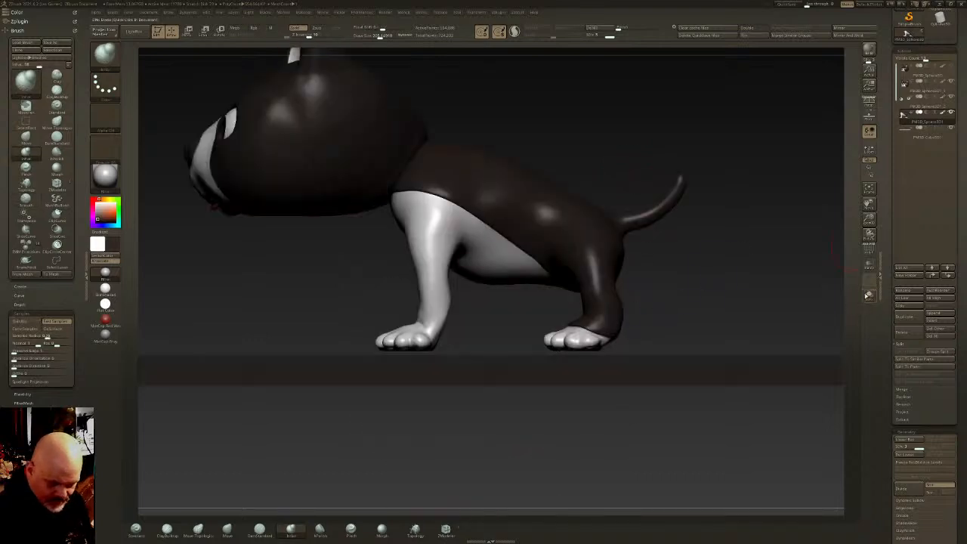
right_click_drag(724, 343, 742, 296, "ctrl")
left_click(927, 139)
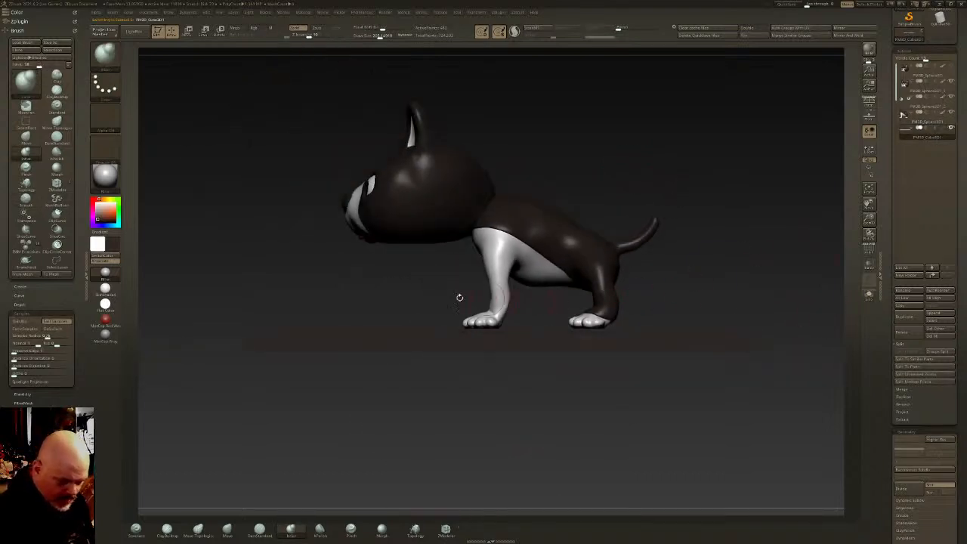
key("w")
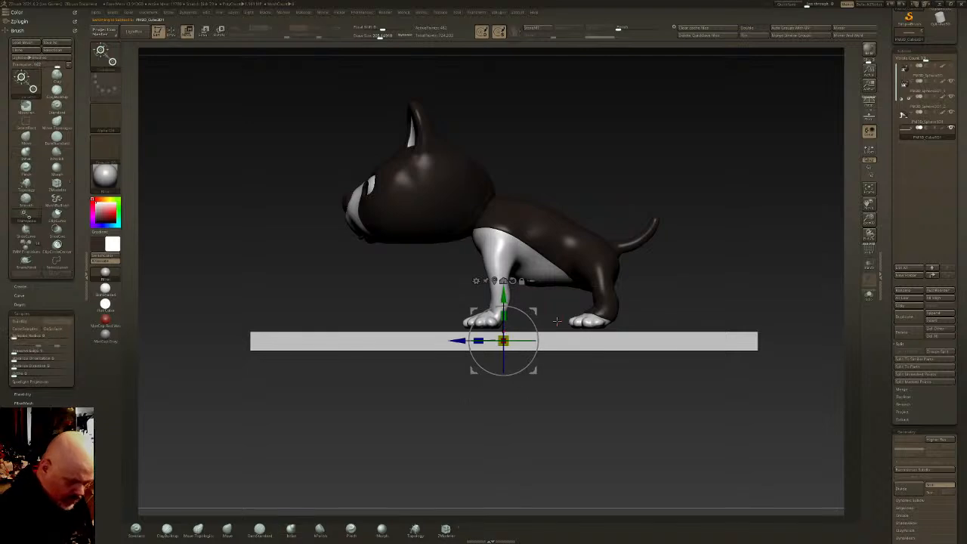
mouse_move(504, 291)
left_mouse_down()
mouse_move(504, 314)
mouse_move(504, 287)
left_mouse_up()
key("q")
mouse_move(567, 291)
right_mouse_down()
mouse_move(622, 316)
mouse_move(642, 339)
mouse_move(643, 304)
right_mouse_up()
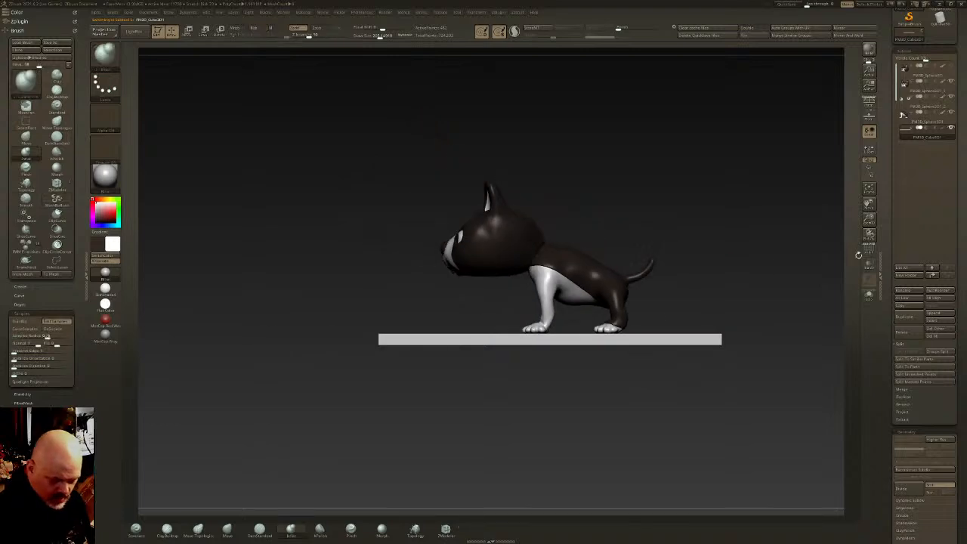
Show the board's wireframe and remesh the board with DynaMesh at a lower resolution than the default
left_click(869, 250)
left_click_drag(907, 475, 907, 159)
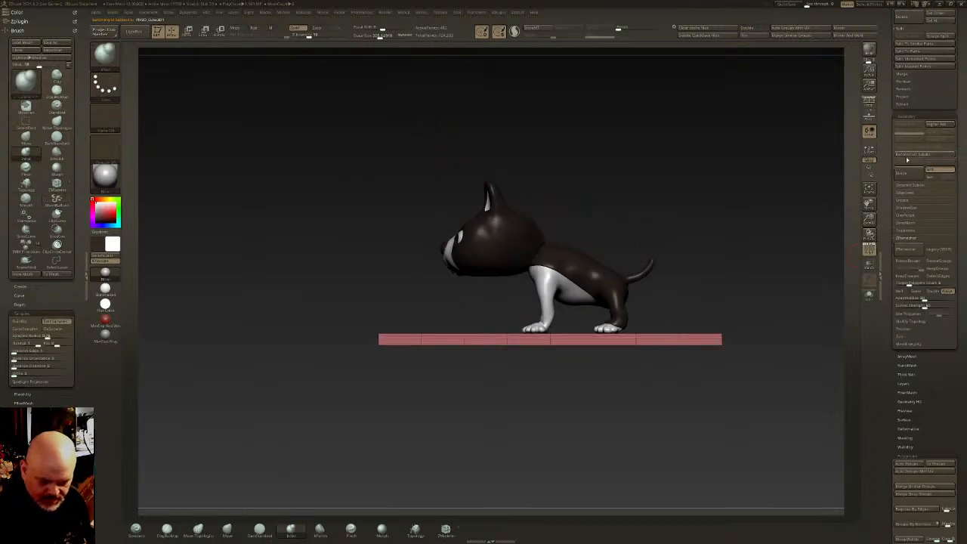
left_click(915, 223)
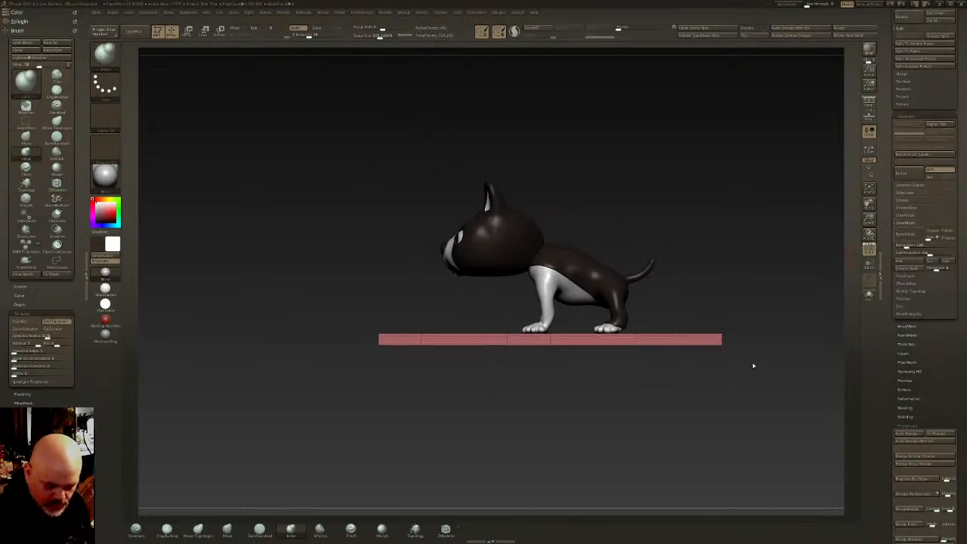
right_click_drag(708, 343, 779, 298)
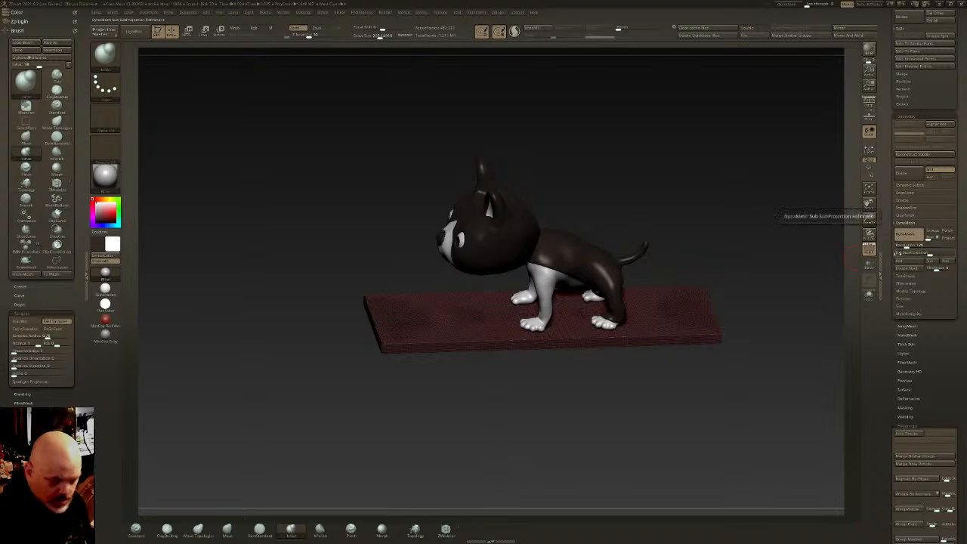
key("ctrl+z")
left_click(901, 245)
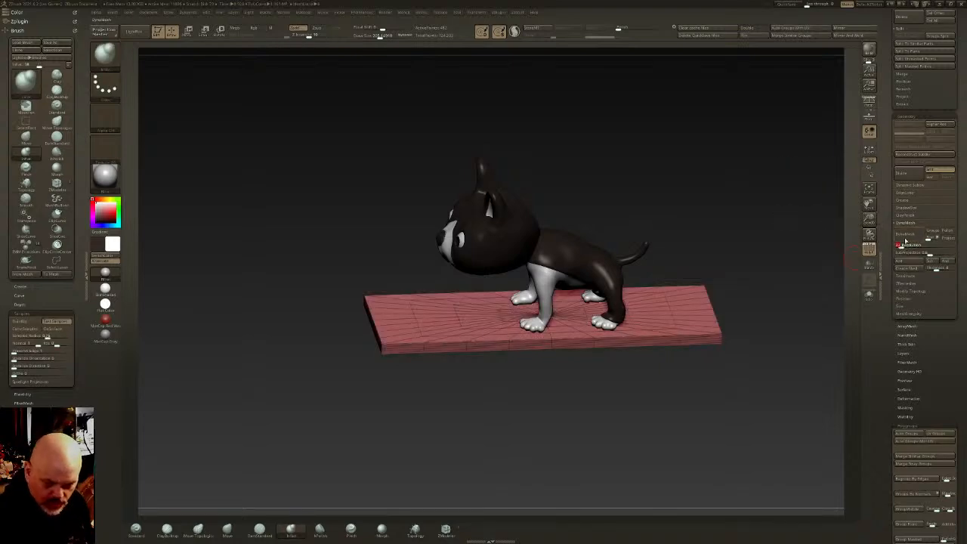
left_click(906, 236)
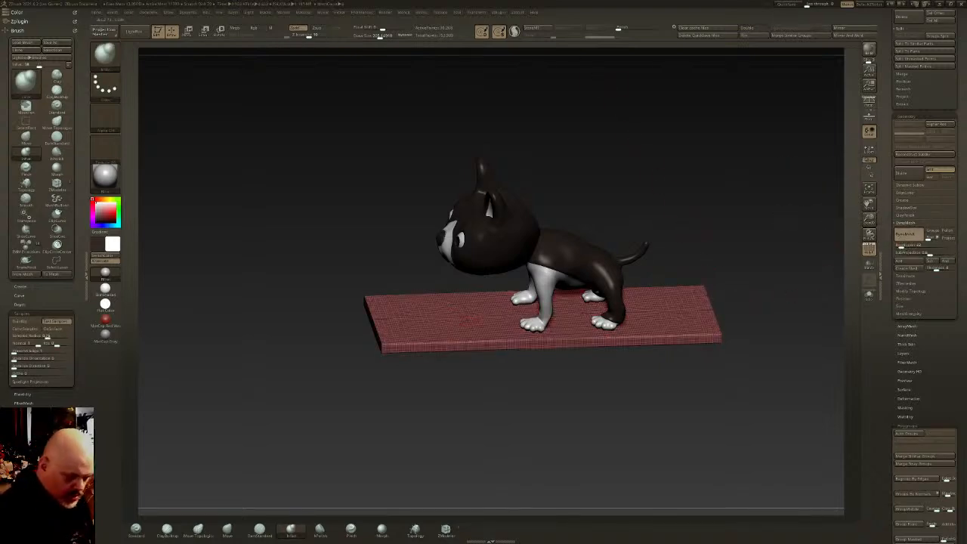
Look at the board from above, enlarge the brush's draw size, and activate symmetry on the X and Z axes
right_click_drag(466, 74, 466, 323, "shift")
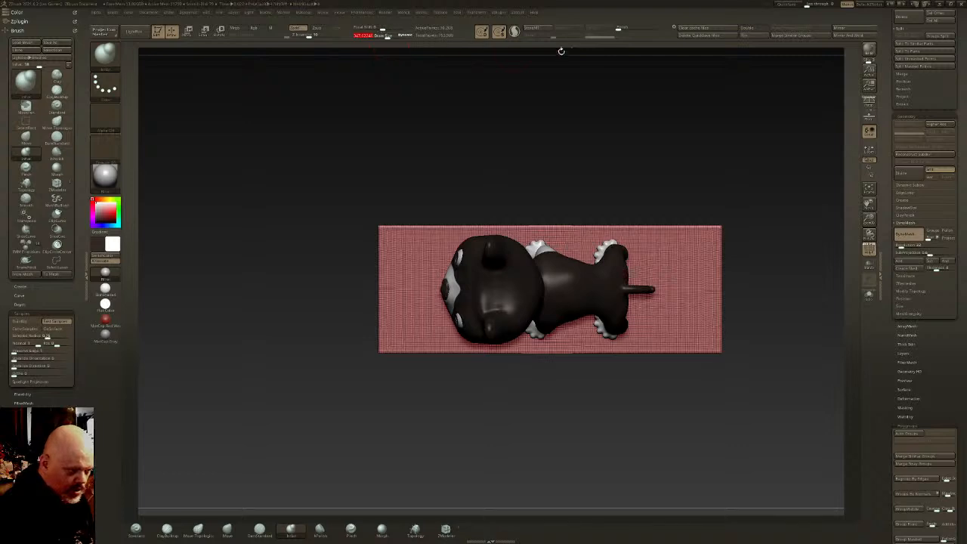
right_click_drag(714, 257, 675, 280, "alt")
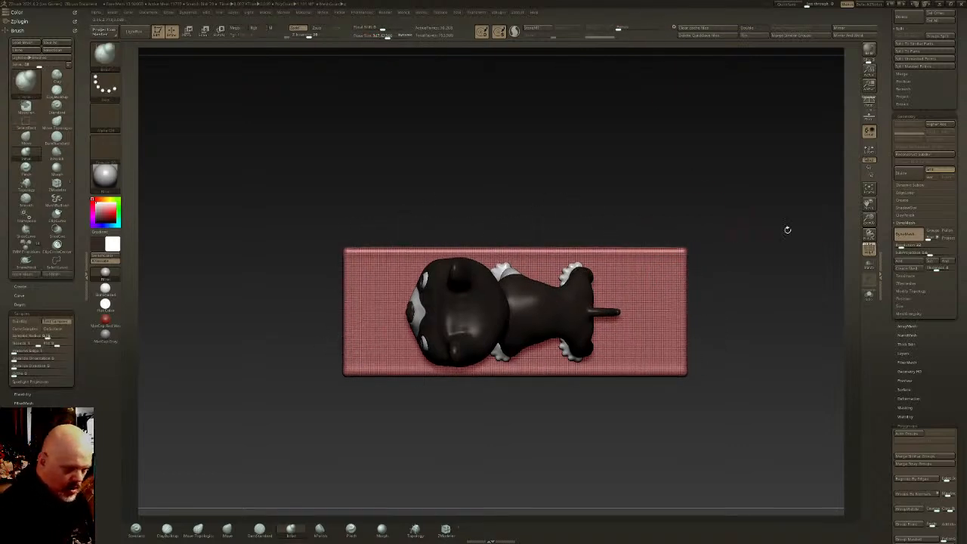
left_click(476, 12)
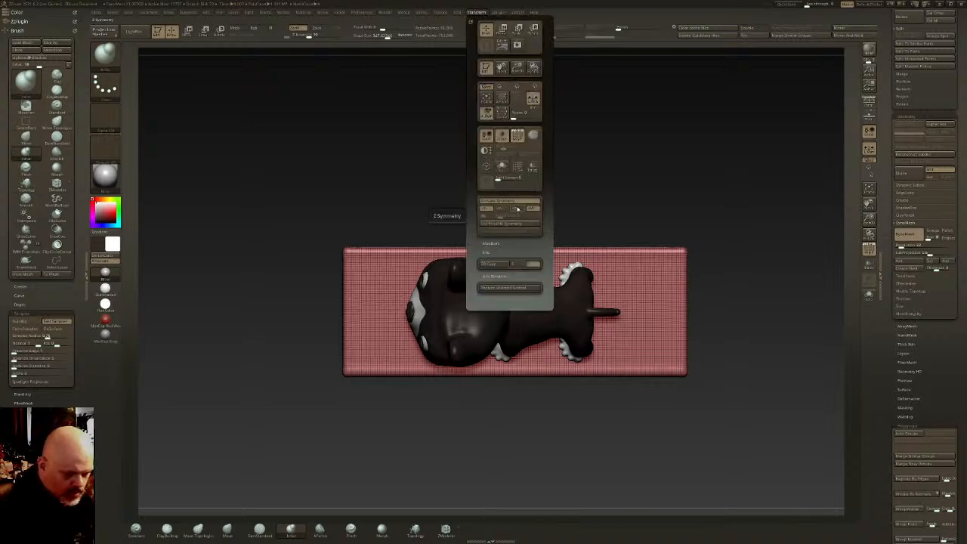
left_click(488, 227)
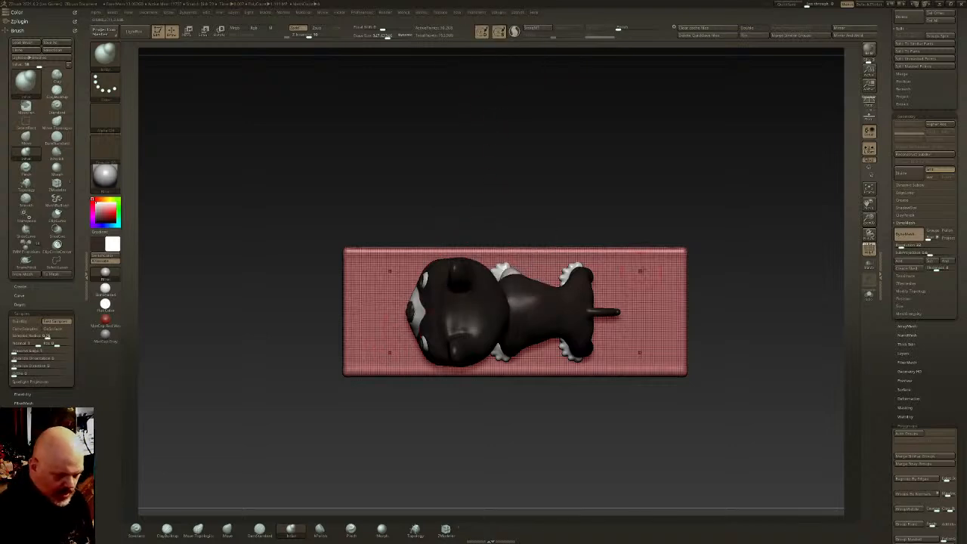
Isolate the board and trim its four corners into broad rounded curves with the ClipCurve brush
left_click(869, 296)
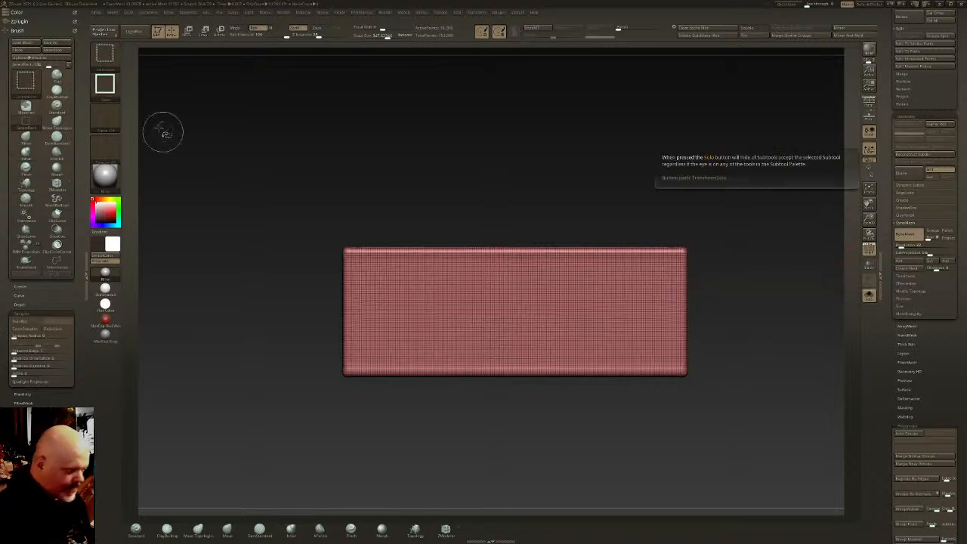
left_click(107, 54, "ctrl+shift")
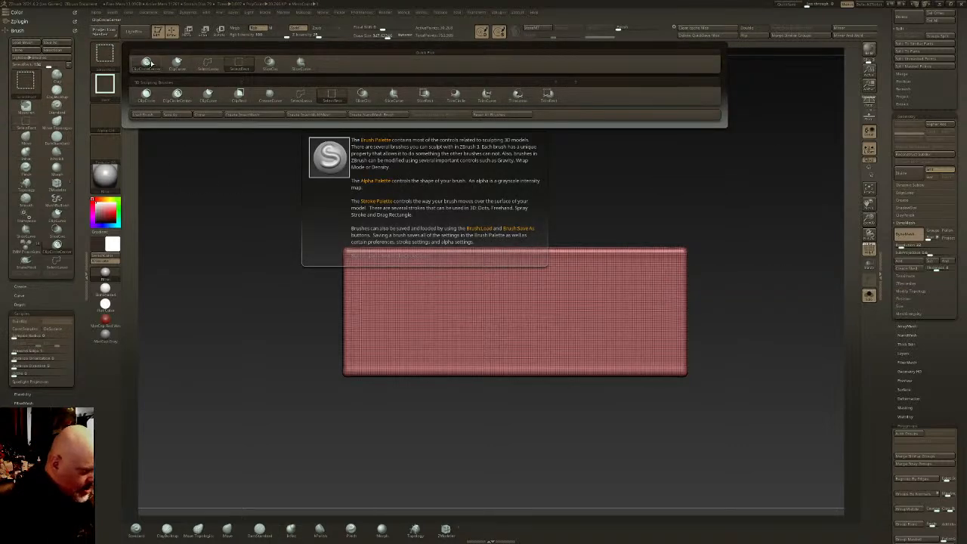
left_click(147, 62)
left_click(176, 61)
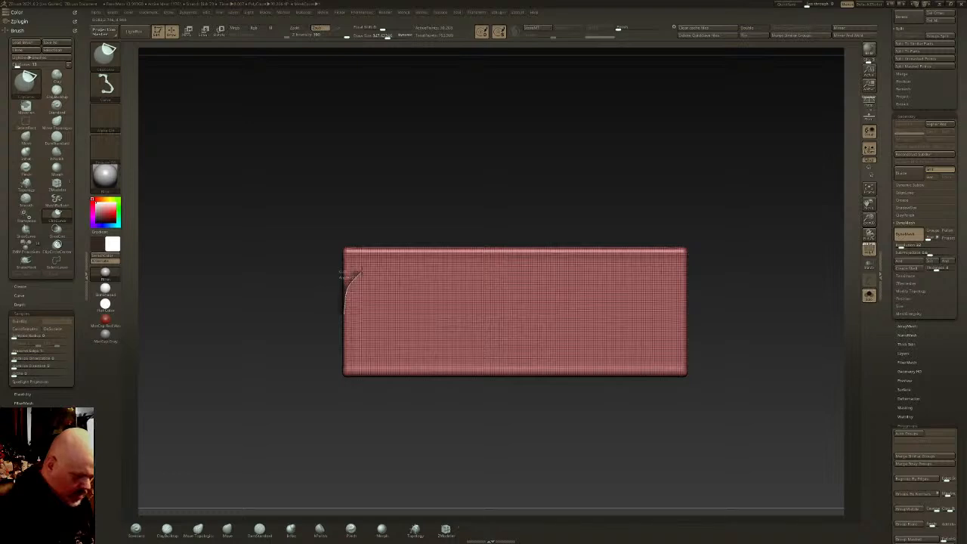
left_click_drag(365, 265, 402, 256, "ctrl+shift")
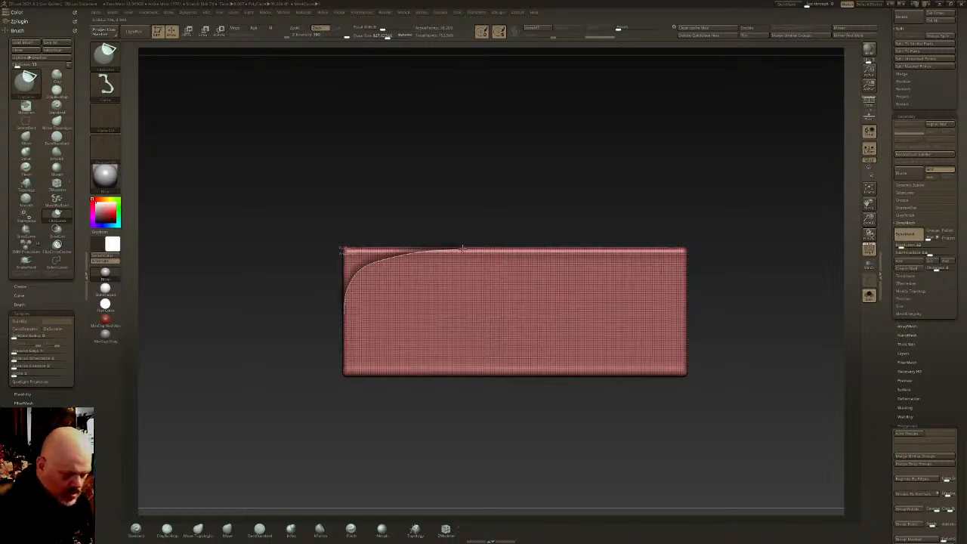
left_click_drag(506, 247, 507, 244, "ctrl+shift")
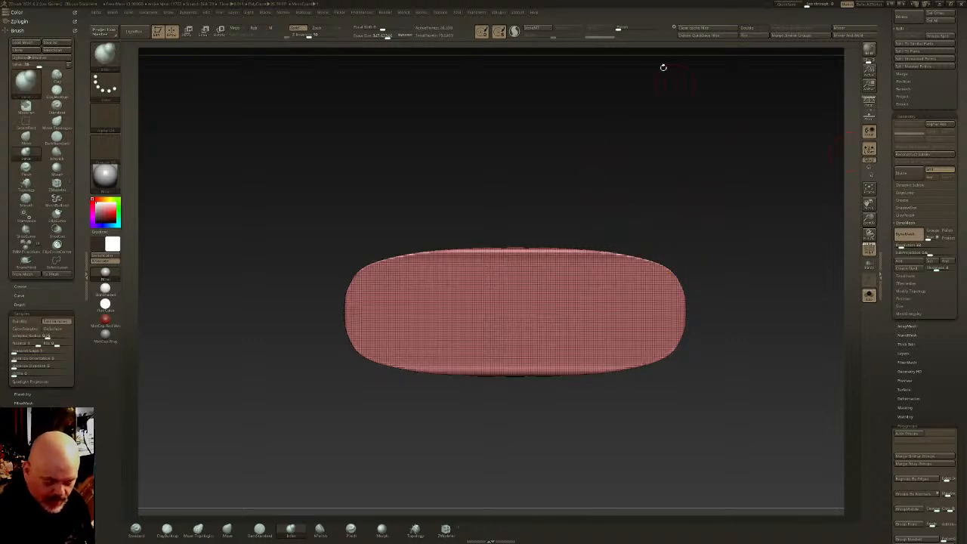
Smooth the board's clipped edges with ClayPolish, and show the dog again without the wireframe
left_click(911, 215)
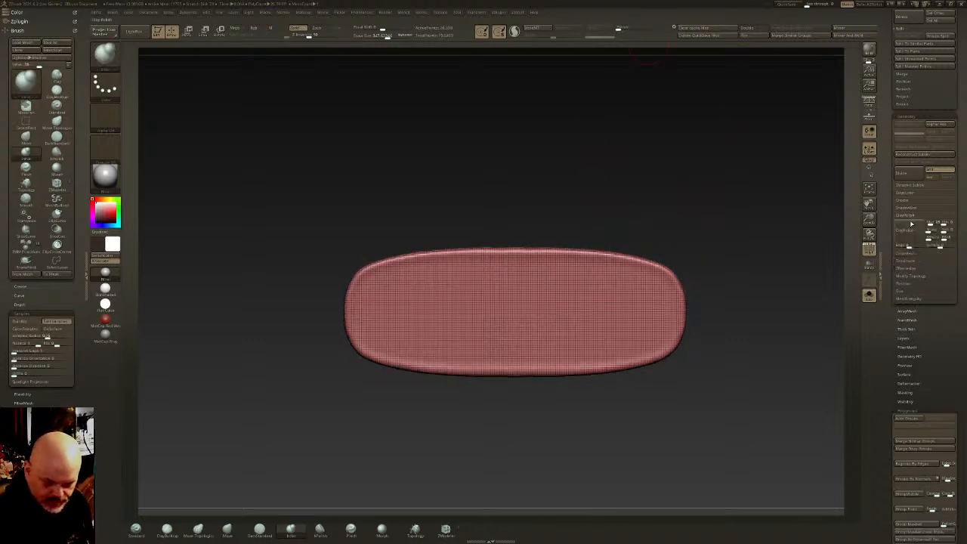
left_click_drag(642, 189, 657, 235)
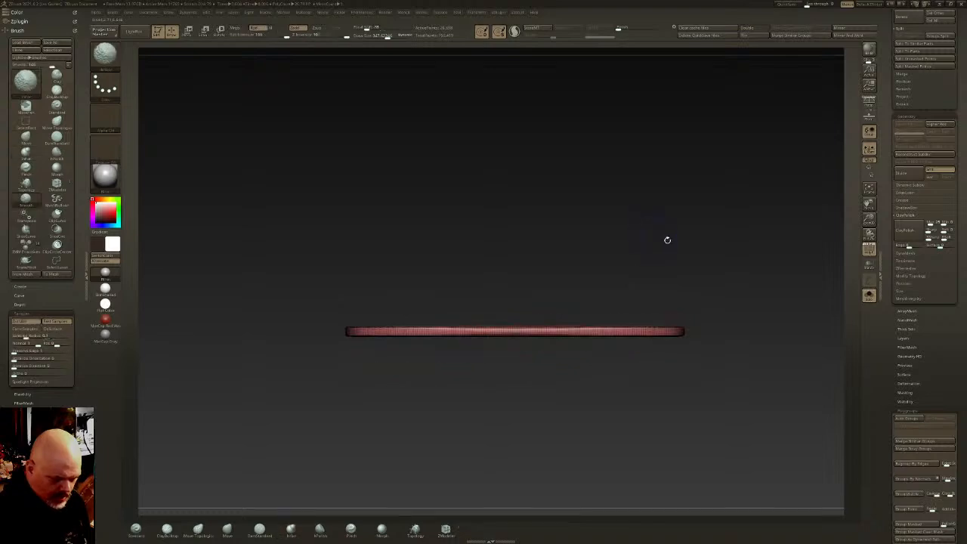
left_click(869, 251)
left_click(869, 295)
Narrow the board across its width from above while keeping its length, close to the spread of the paws
mouse_move(682, 332)
left_mouse_down()
mouse_move(667, 374)
mouse_move(622, 340)
mouse_move(625, 374)
mouse_move(602, 402)
left_mouse_up()
key("w")
left_click_drag(506, 284, 507, 300)
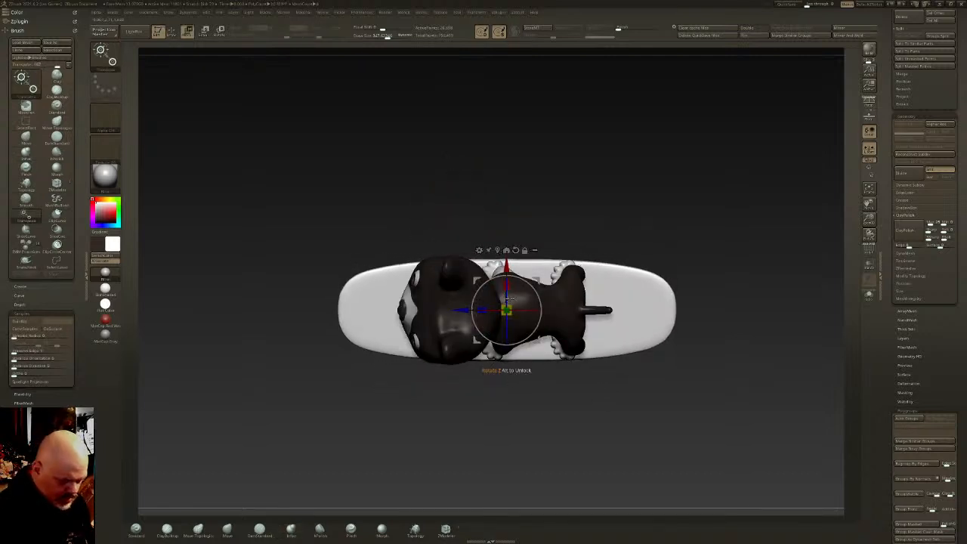
key("q")
Face the underside of the board and choose the QCube mesh from the IMM Primitives brush
mouse_move(650, 400)
left_mouse_down("shift")
mouse_move(652, 340)
mouse_move(668, 345)
mouse_move(661, 264)
left_mouse_up("shift")
left_click_drag(602, 328, 542, 246, "shift")
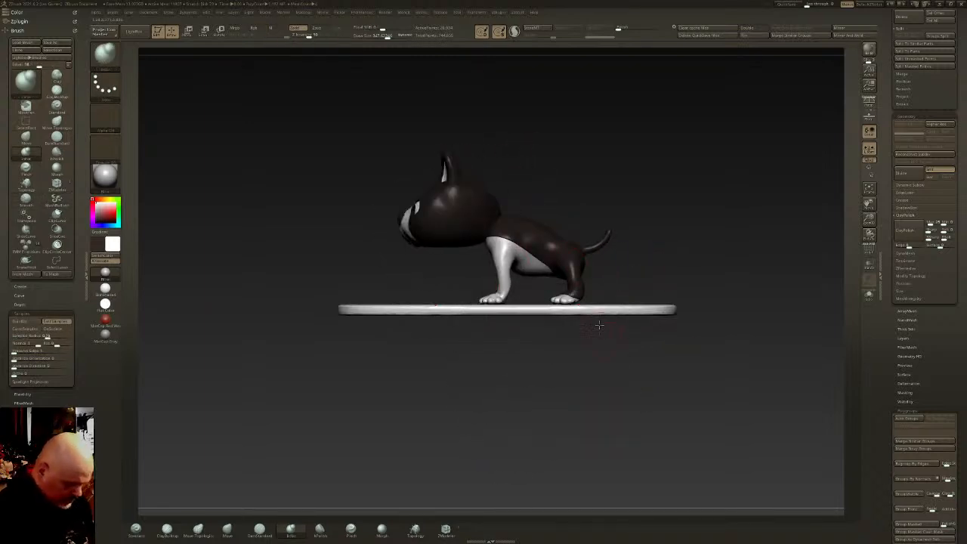
left_click_drag(602, 332, 594, 296, "shift")
key("b")
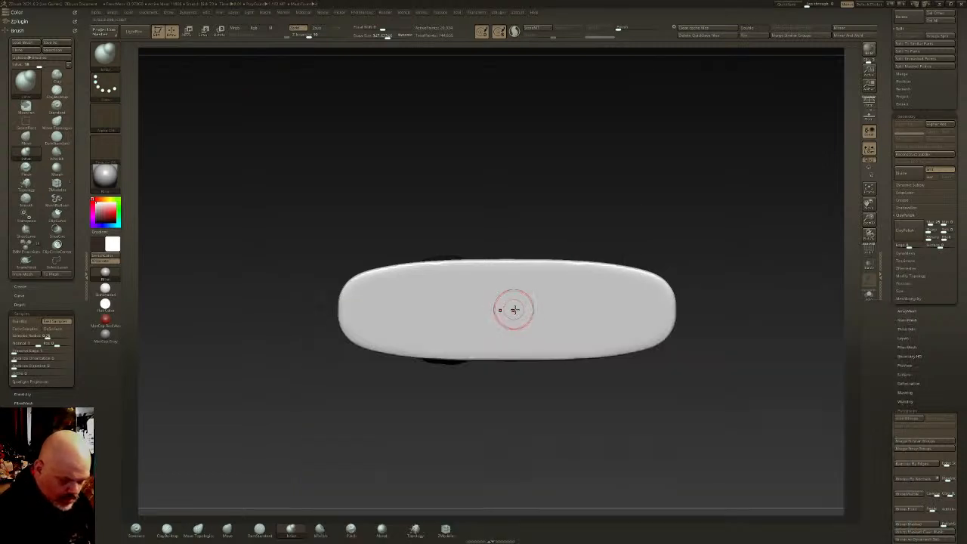
key("F1")
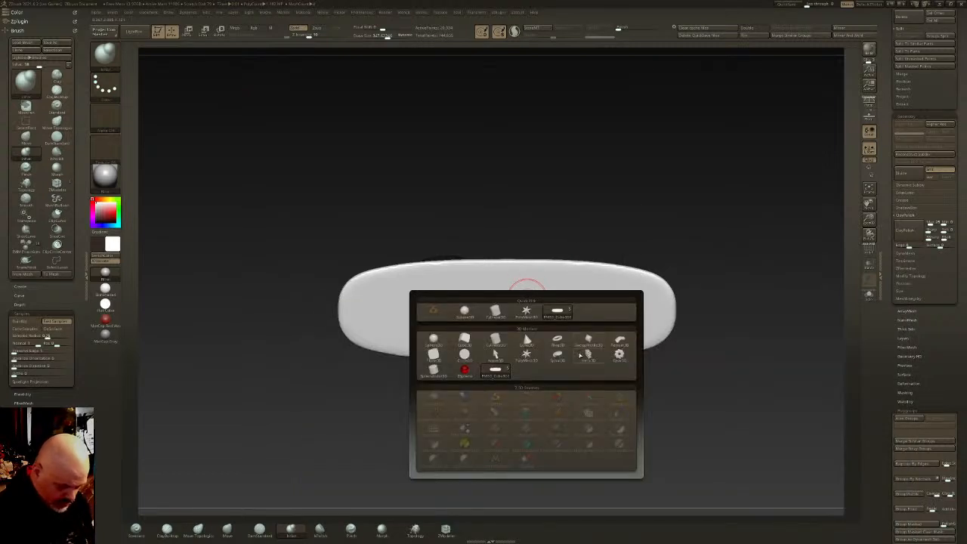
left_click(554, 309)
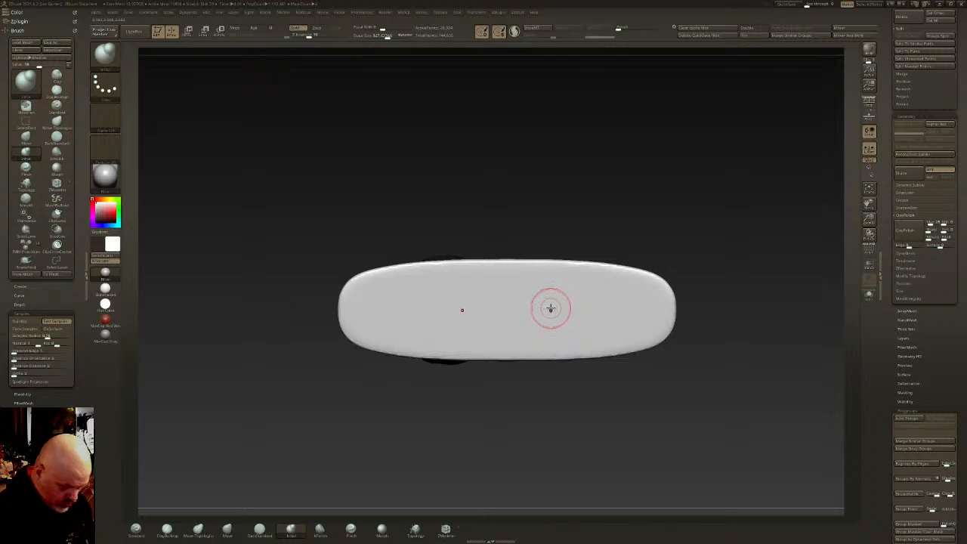
key("b")
left_click(473, 330)
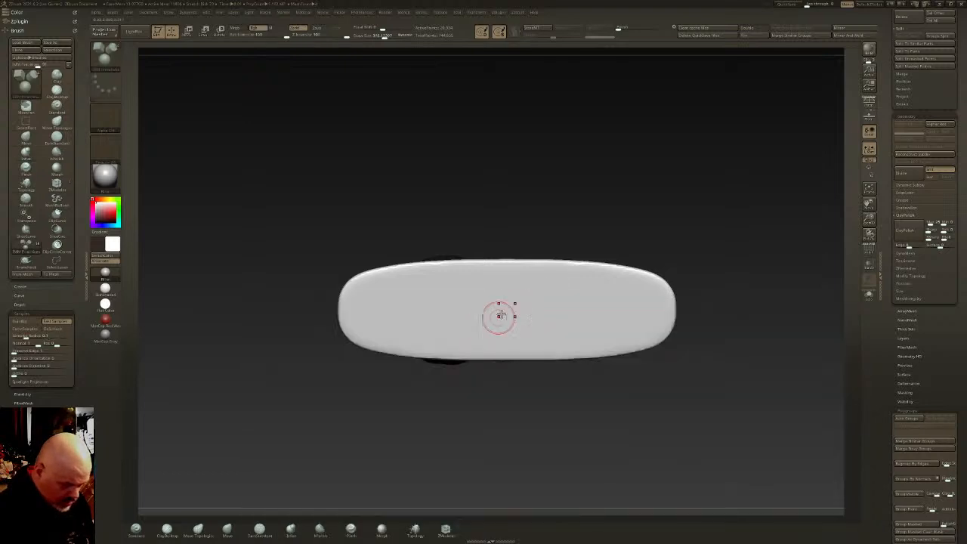
key("m")
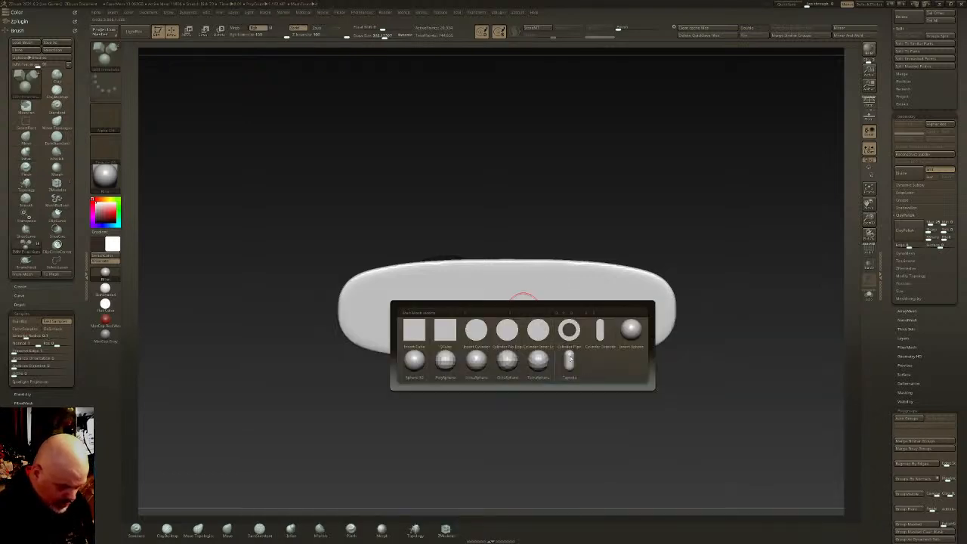
left_click(443, 330)
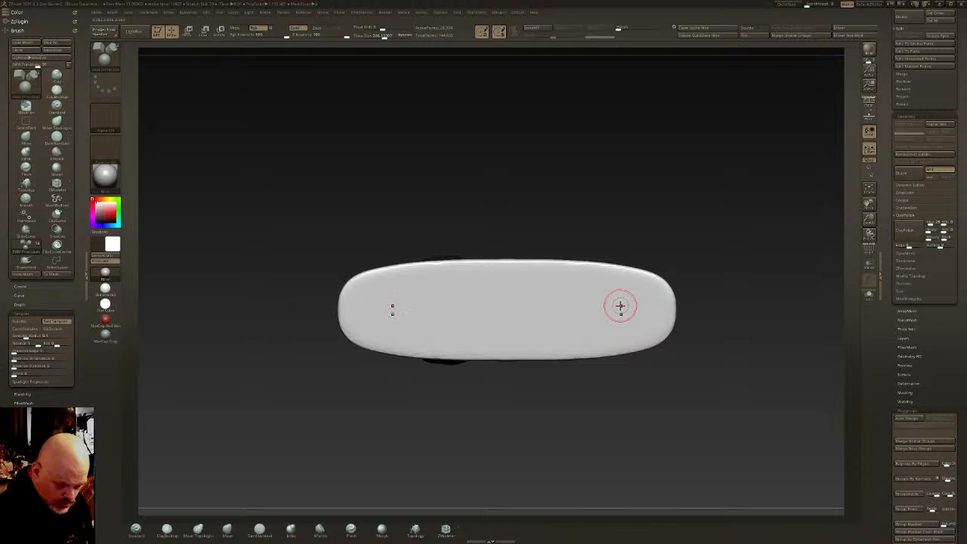
Insert a QCube near each end of the board's underside and flatten both into thin mounting plates
left_click_drag(620, 307, 623, 249)
left_click_drag(621, 346, 621, 341)
right_click_drag(622, 321, 623, 340, "shift")
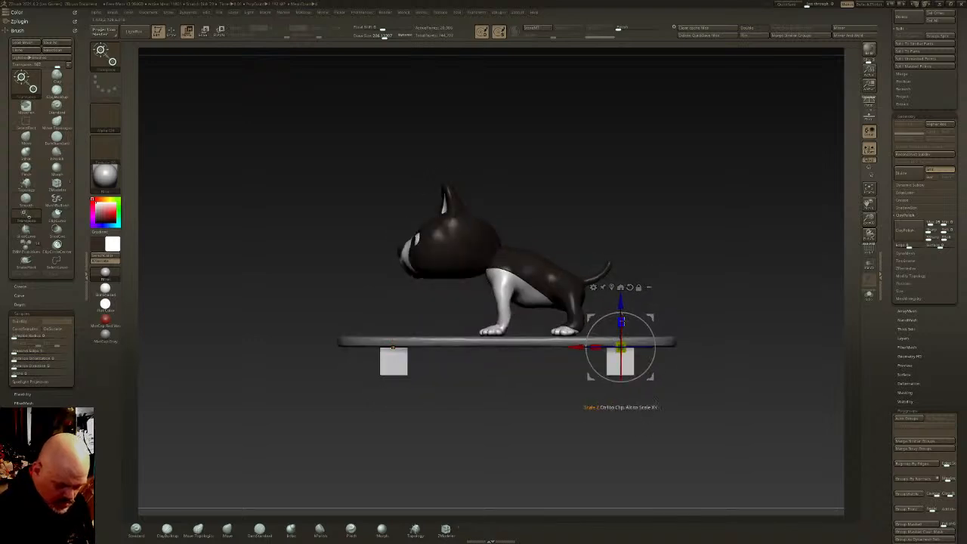
left_click_drag(622, 321, 622, 270, "ctrl")
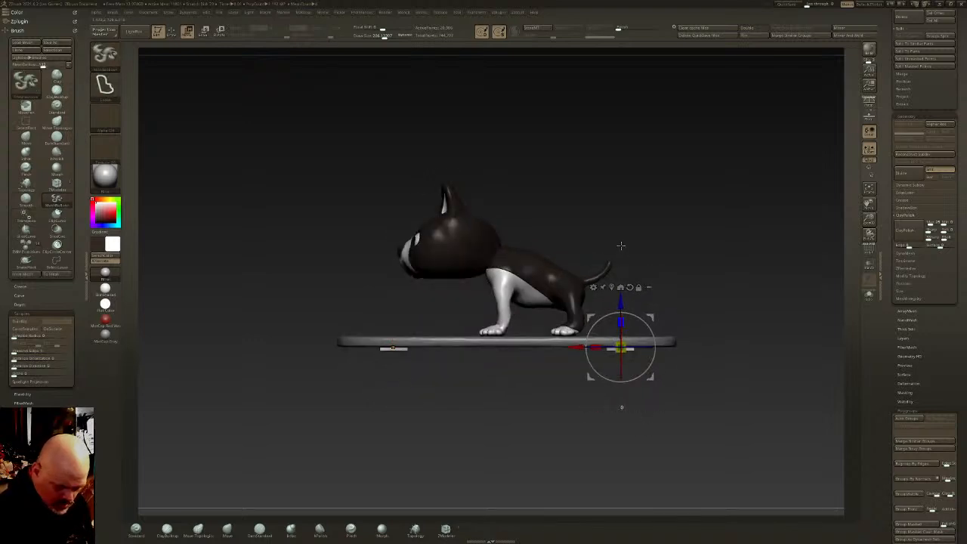
Reset the gizmo's orientation and shorten both mounting plates slightly across the board's width
right_click_drag(561, 342, 641, 286, "shift")
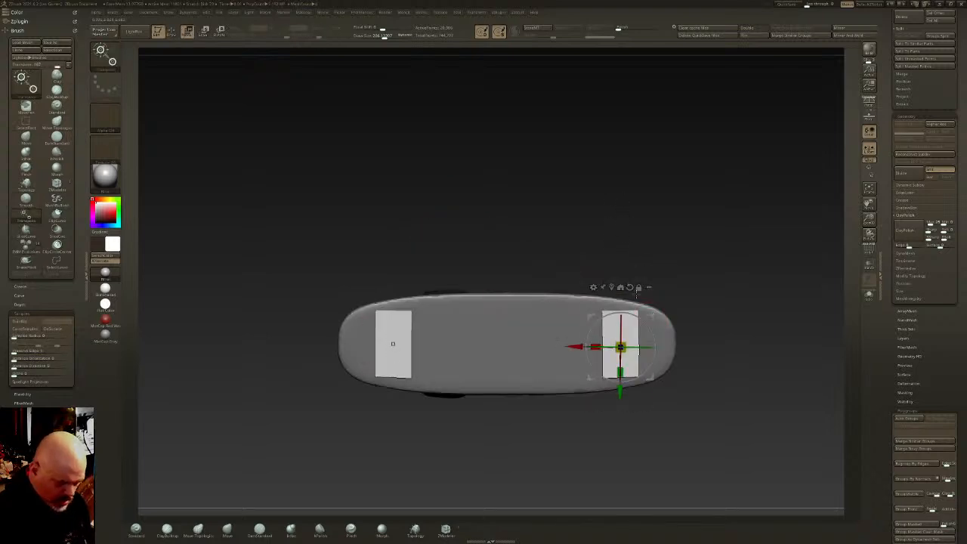
key("ctrl")
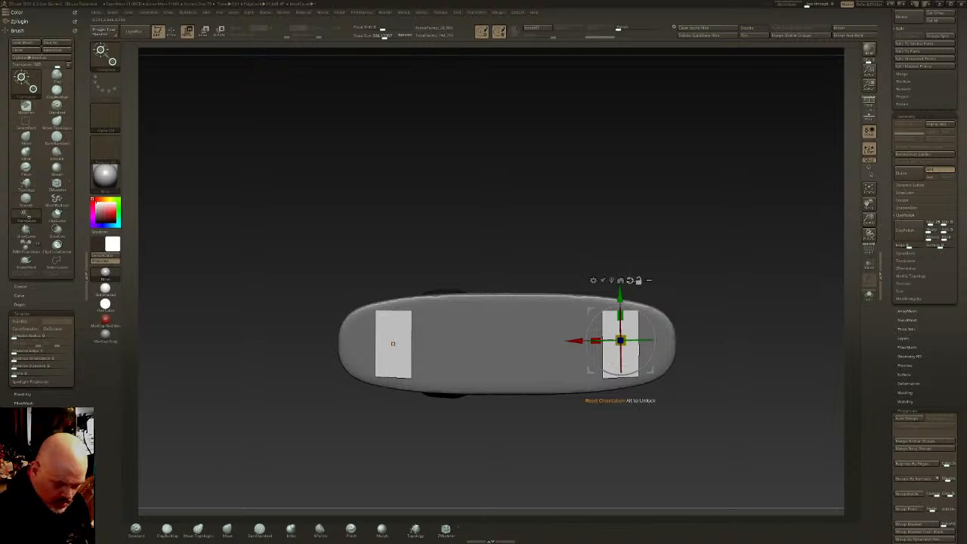
mouse_move(611, 329)
left_mouse_down()
mouse_move(588, 341)
mouse_move(597, 342)
left_mouse_up()
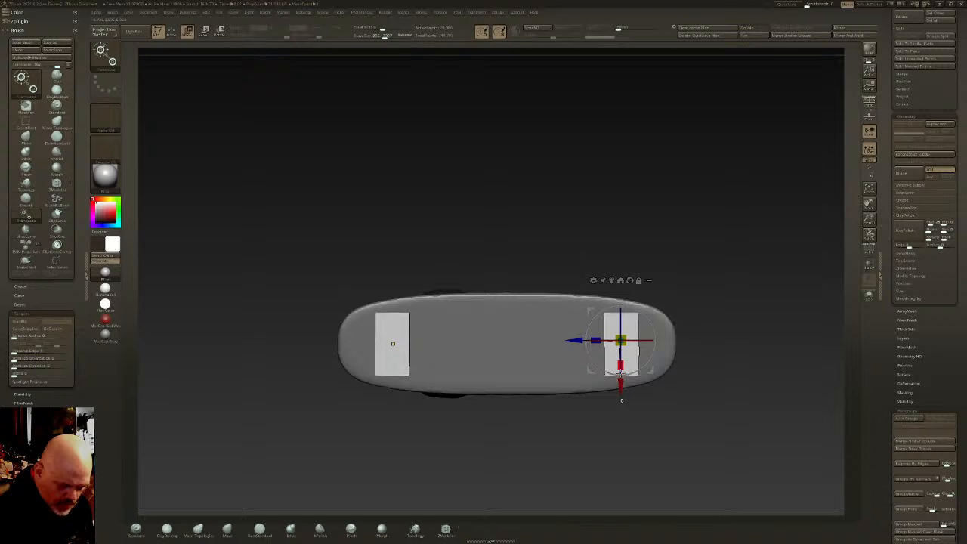
left_click_drag(639, 405, 656, 380)
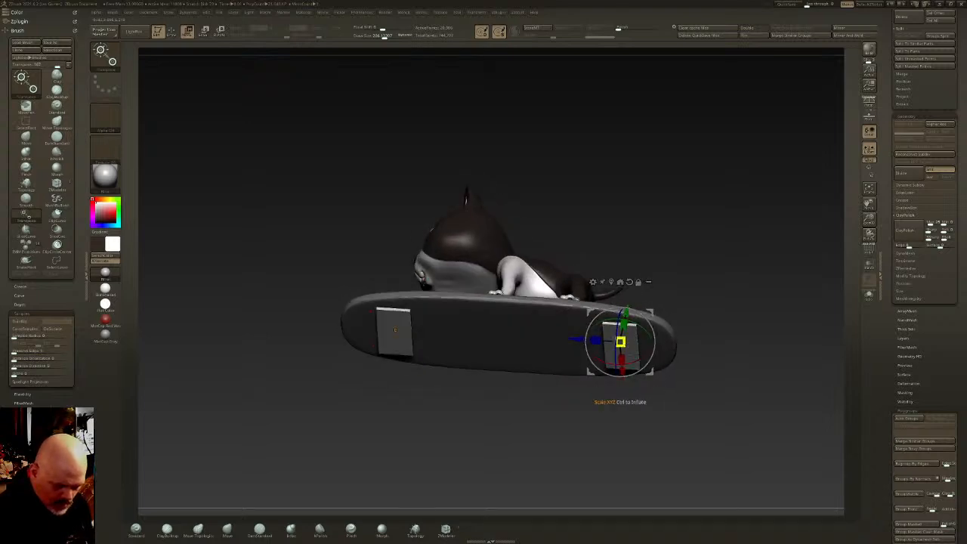
key("q")
mouse_move(691, 313)
left_mouse_down("shift")
mouse_move(712, 328)
mouse_move(707, 381)
left_mouse_up("shift")
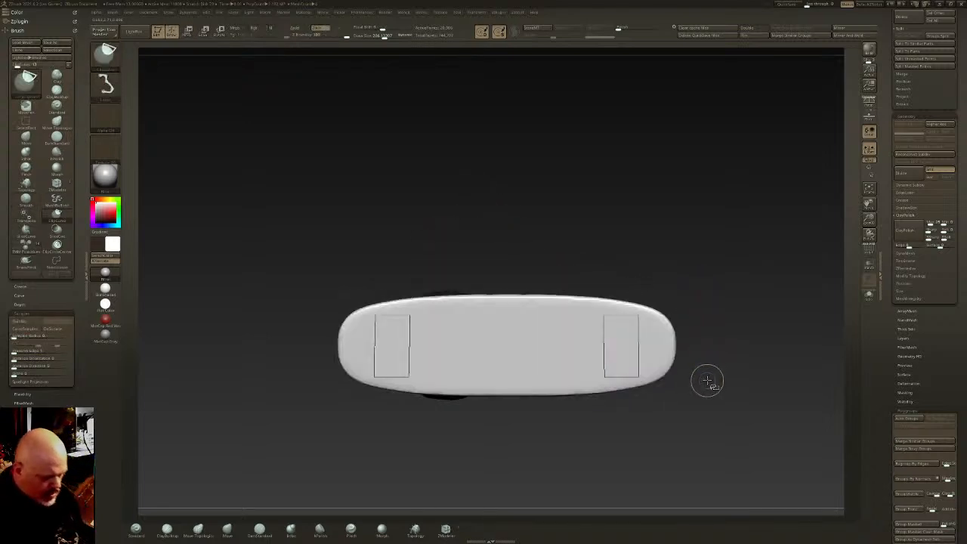
left_click_drag(643, 367, 628, 311)
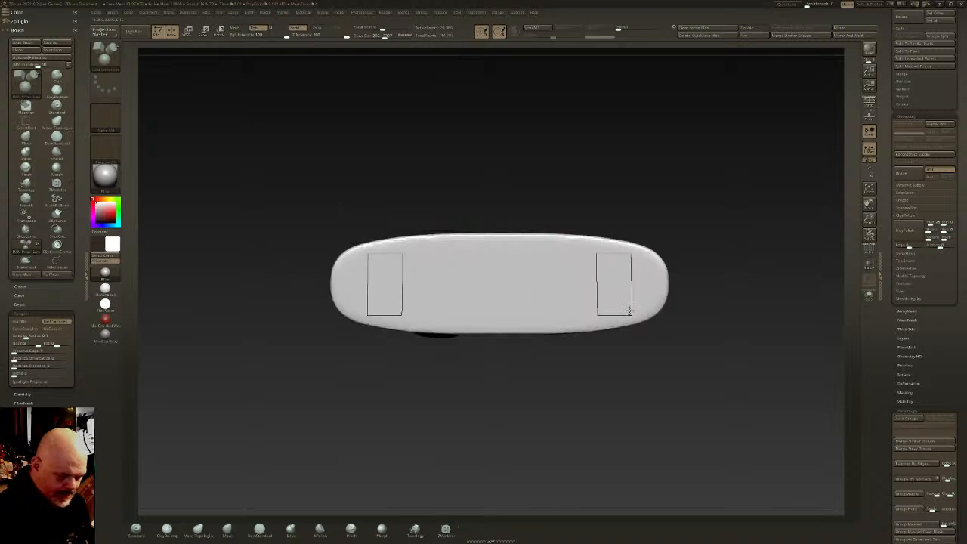
right_click_drag(629, 311, 632, 306, "ctrl")
key("ctrl+d")
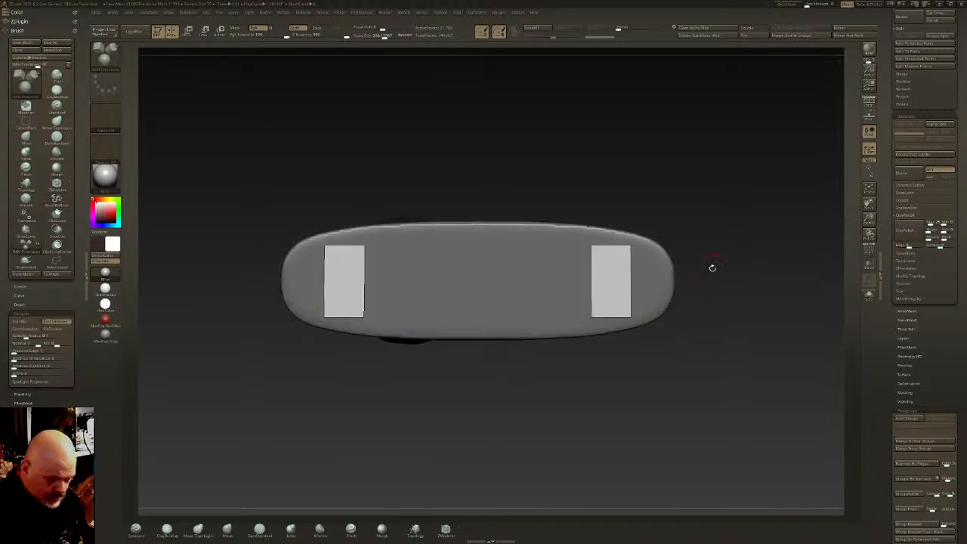
key("ctrl+z")
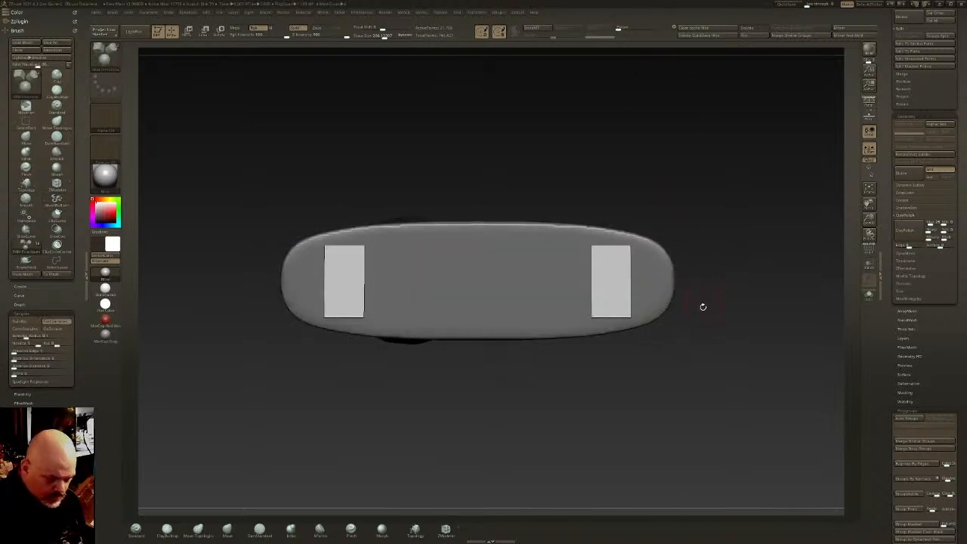
Insert a cylinder at the centre of each mounting plate and shorten it to a low pivot base below the board
left_click_drag(705, 303, 598, 272)
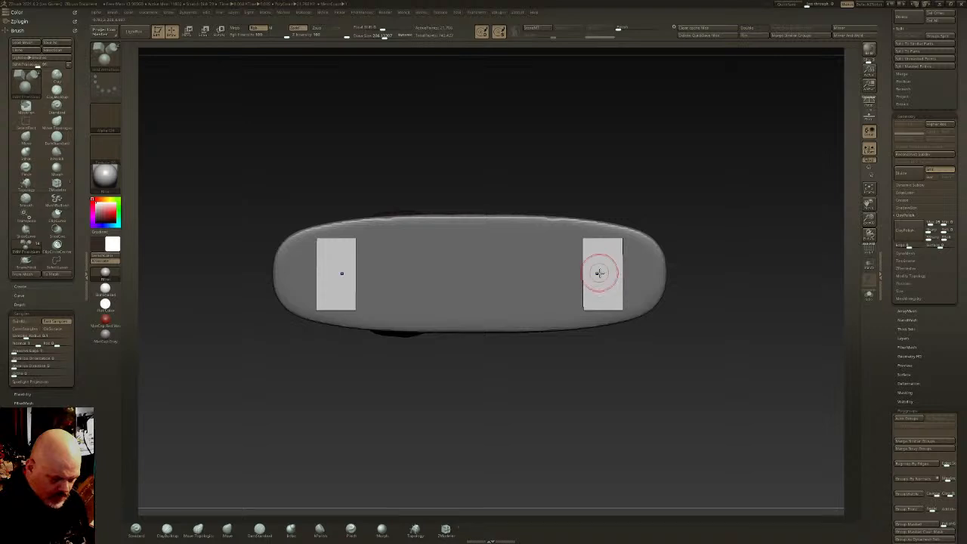
key("b")
left_click(620, 337)
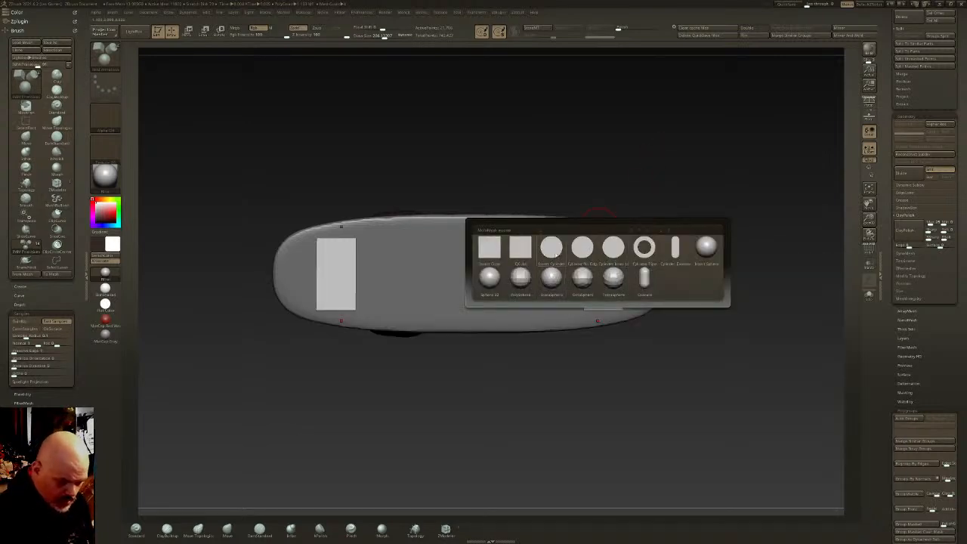
left_click(556, 249)
left_click_drag(605, 278, 608, 293)
left_click_drag(544, 206, 605, 301, "shift")
key("w")
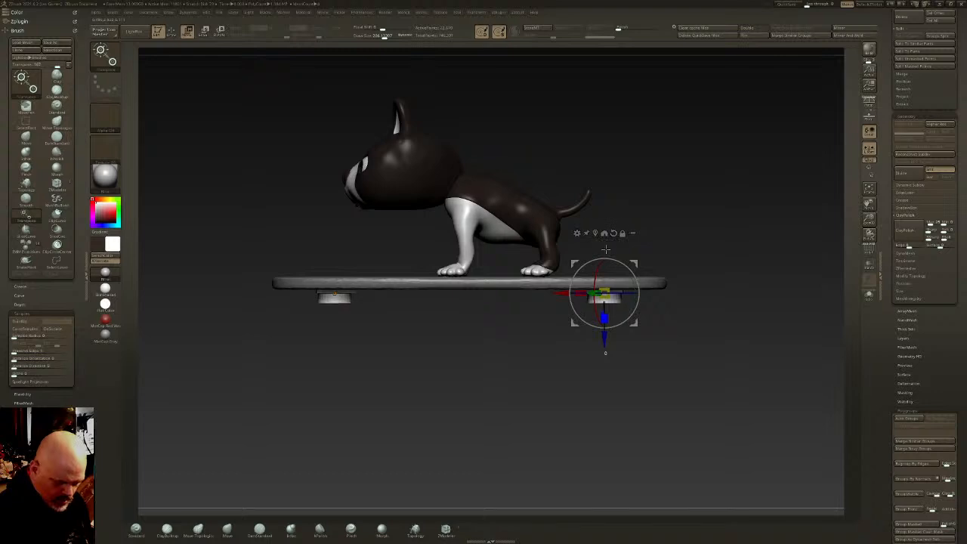
key("q")
Place a horizontal cylinder under each pivot base as an axle, and mirror and weld it across the board's centre
mouse_move(633, 393)
left_mouse_down()
mouse_move(639, 281)
mouse_move(619, 297)
mouse_move(651, 357)
left_mouse_up()
key("w")
left_click_drag(583, 363, 655, 294)
key("ctrl+z")
left_click_drag(641, 345, 652, 318)
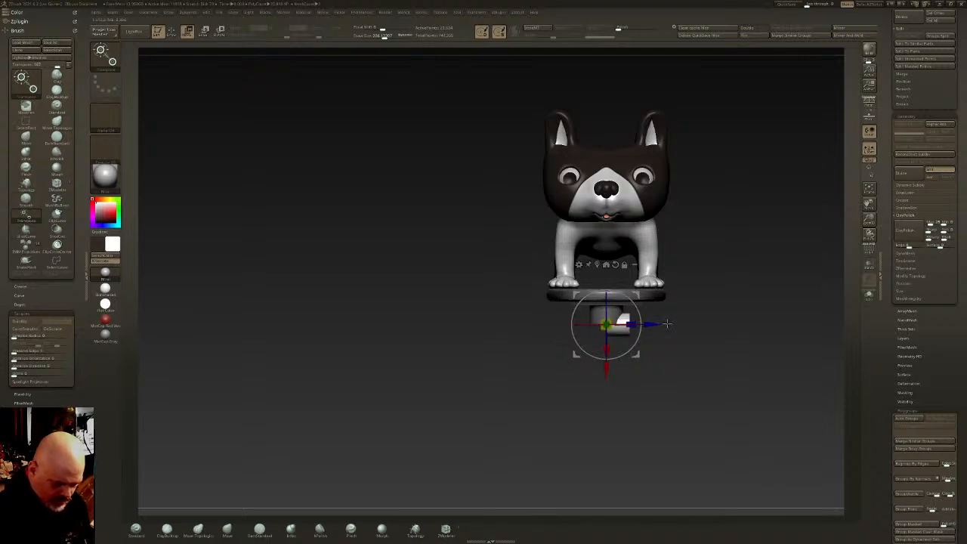
left_click(853, 30)
left_click(851, 35)
Remesh the board together with its plates, pivots and axles using DynaMesh, and reopen the ClayPolish settings
key("q")
mouse_move(683, 358)
left_mouse_down()
mouse_move(644, 300)
mouse_move(628, 371)
mouse_move(698, 333)
mouse_move(663, 278)
left_mouse_up()
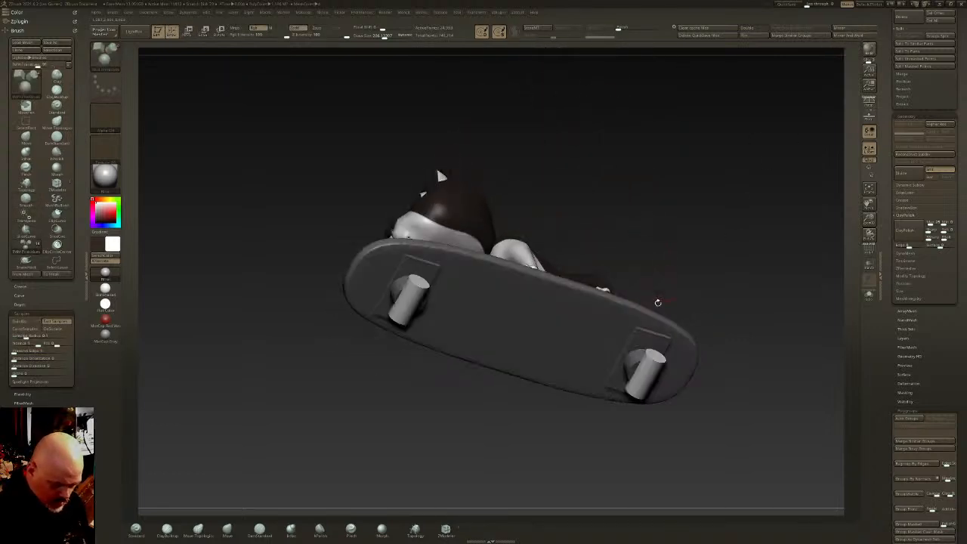
right_click_drag(656, 335, 667, 291)
right_click_drag(678, 371, 680, 340, "ctrl")
mouse_move(680, 340)
right_mouse_down()
mouse_move(676, 391)
mouse_move(712, 334)
mouse_move(783, 314)
right_mouse_up()
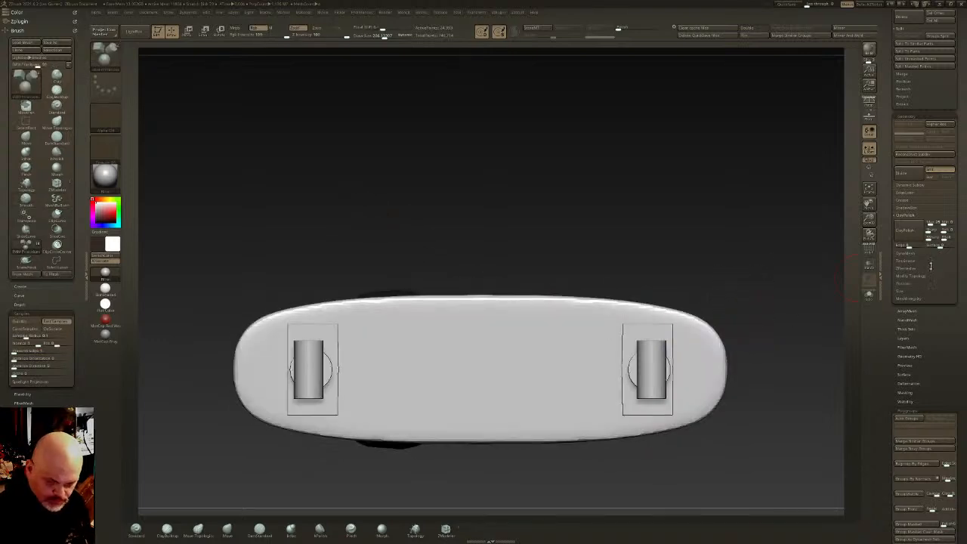
key("ctrl+z")
right_click_drag(773, 277, 737, 348)
key("ctrl+shift+z")
left_click_drag(948, 424, 948, 367)
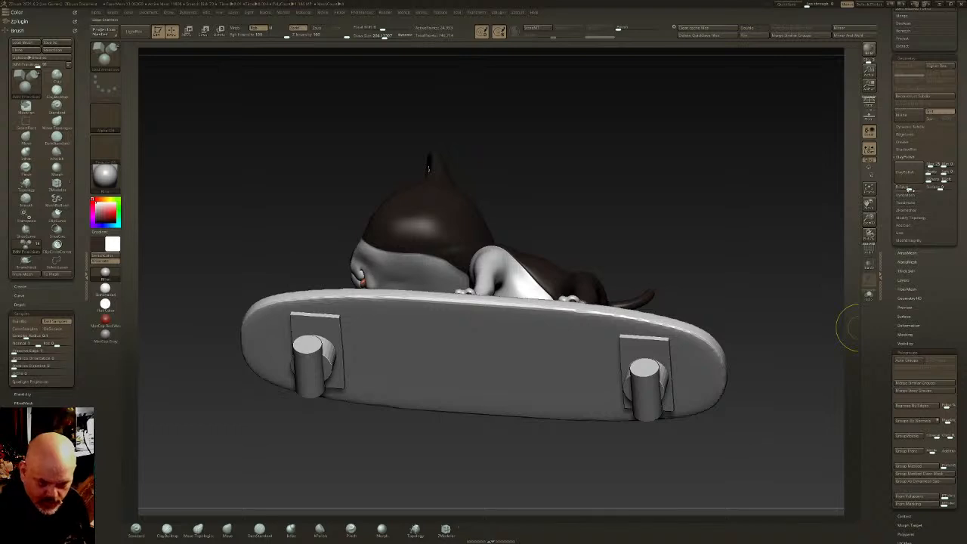
left_click(911, 195)
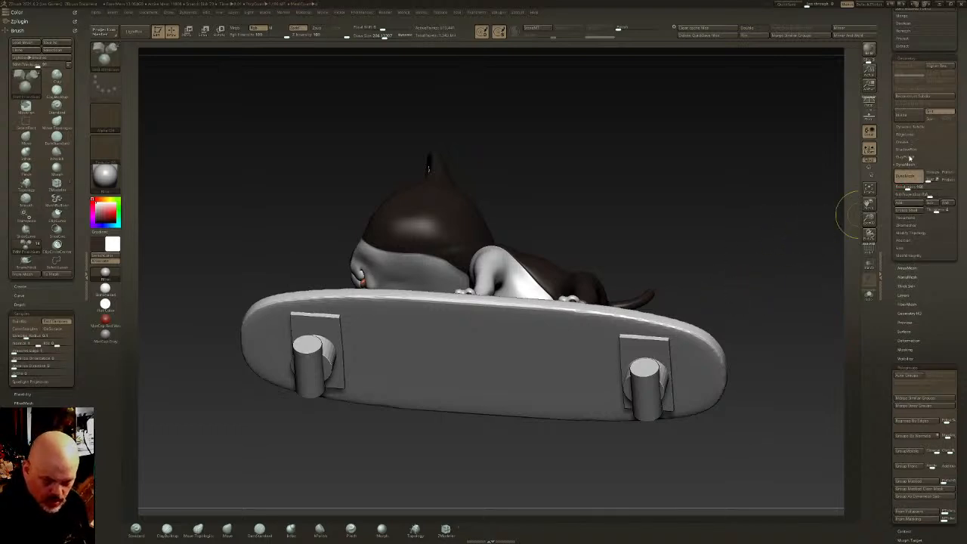
left_click(909, 156)
Smooth the joints where the axles meet the pivot bases under the board
left_click_drag(772, 368, 759, 325, "shift")
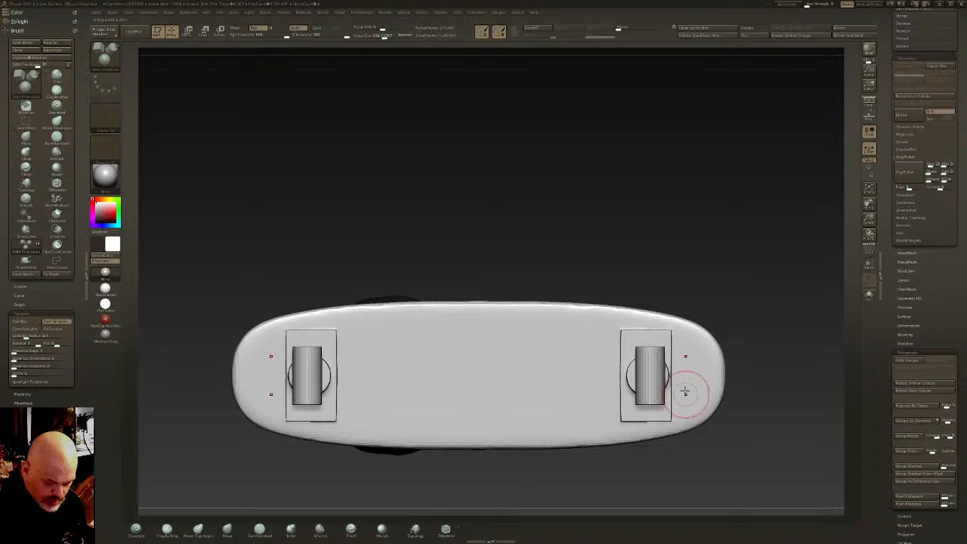
mouse_move(682, 375)
right_mouse_down()
mouse_move(682, 424)
mouse_move(699, 340)
mouse_move(625, 324)
mouse_move(616, 336)
right_mouse_up()
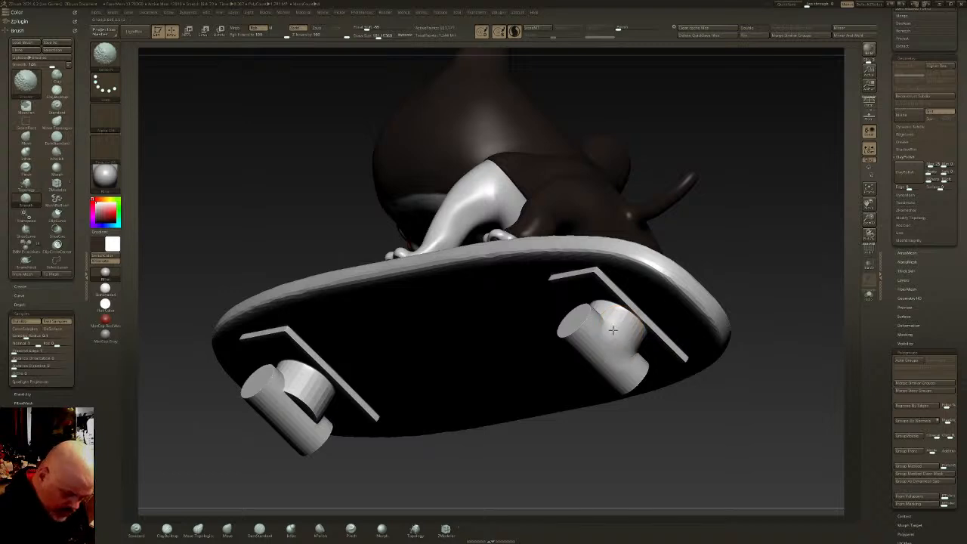
right_click_drag(619, 336, 592, 343)
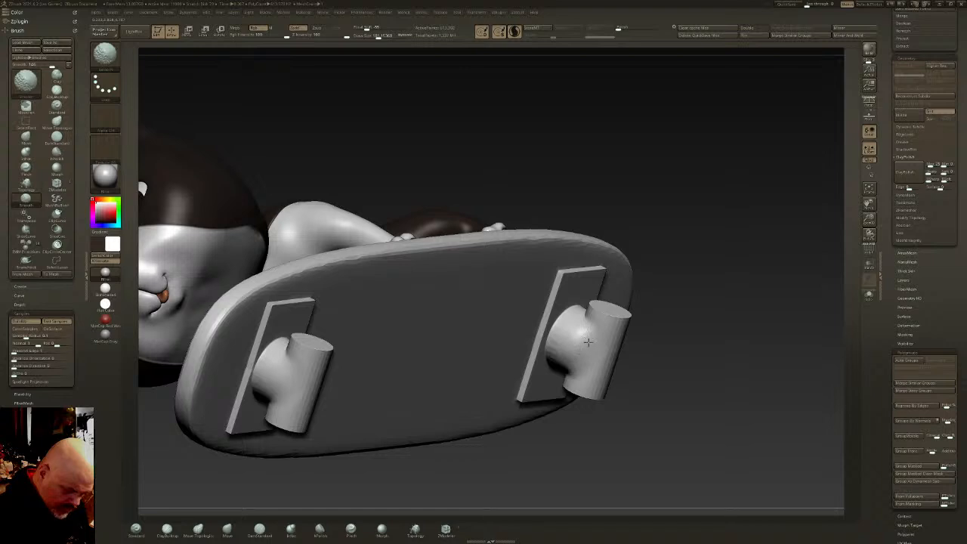
Flatten the blend between pivots and axles with a smaller hPolish brush, and smooth the worked area
left_click(320, 529)
left_click(514, 36)
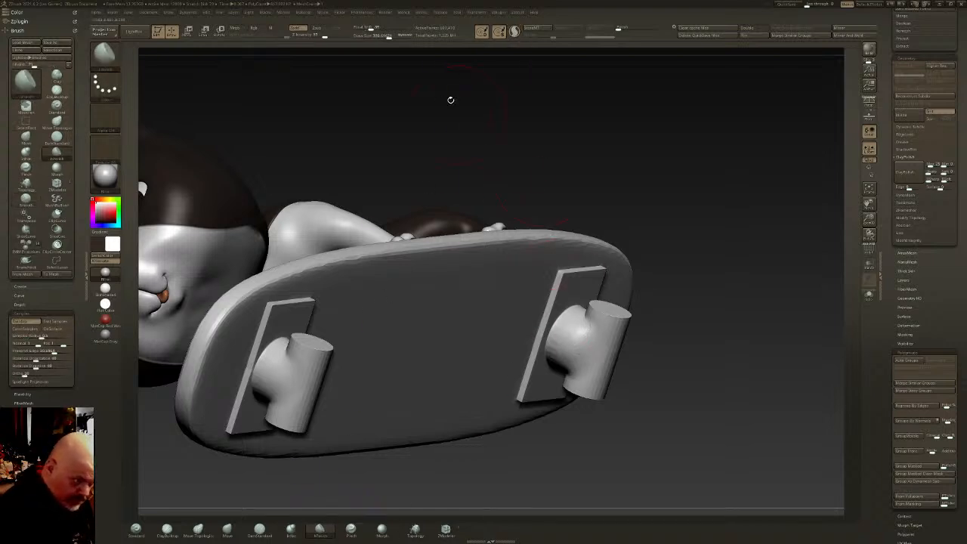
left_click_drag(388, 38, 377, 41)
right_click_drag(605, 353, 583, 354)
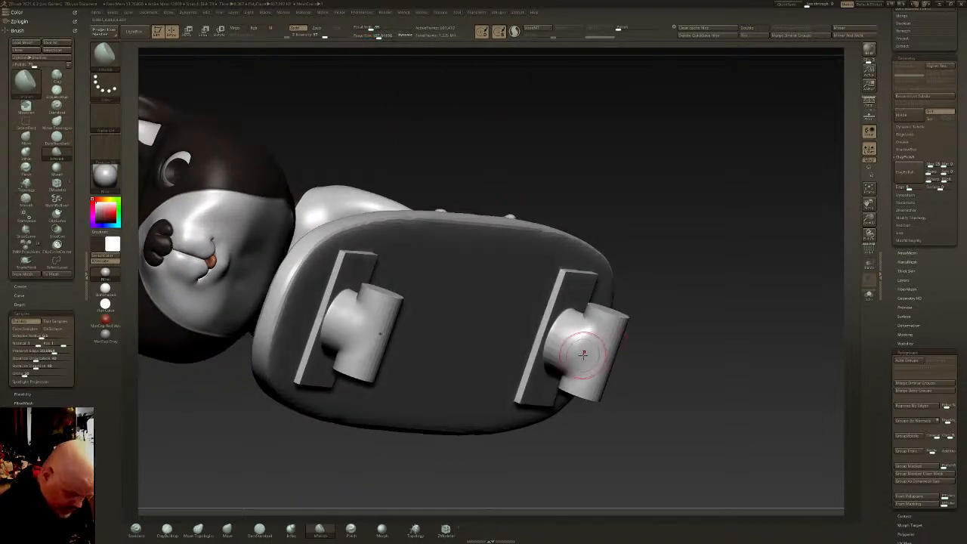
left_click_drag(584, 351, 579, 346)
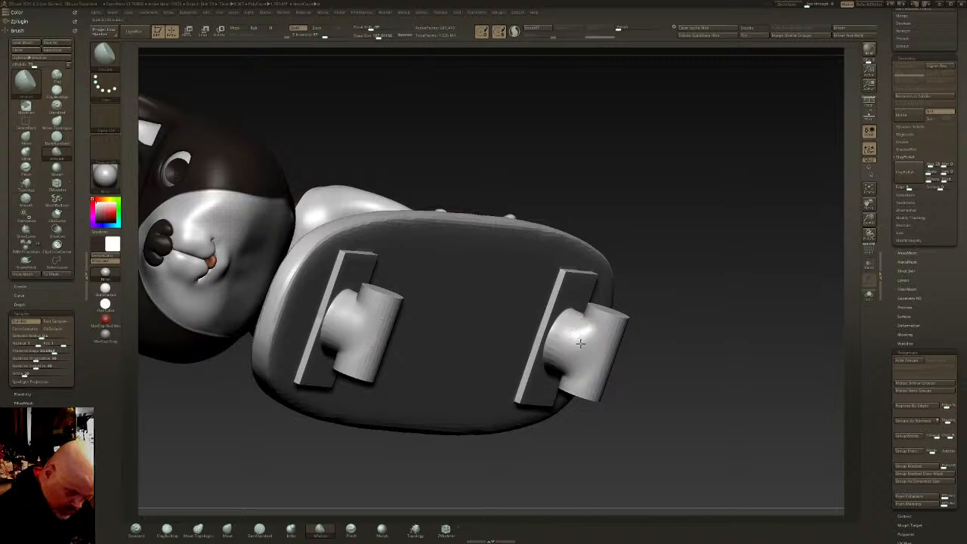
key("shift")
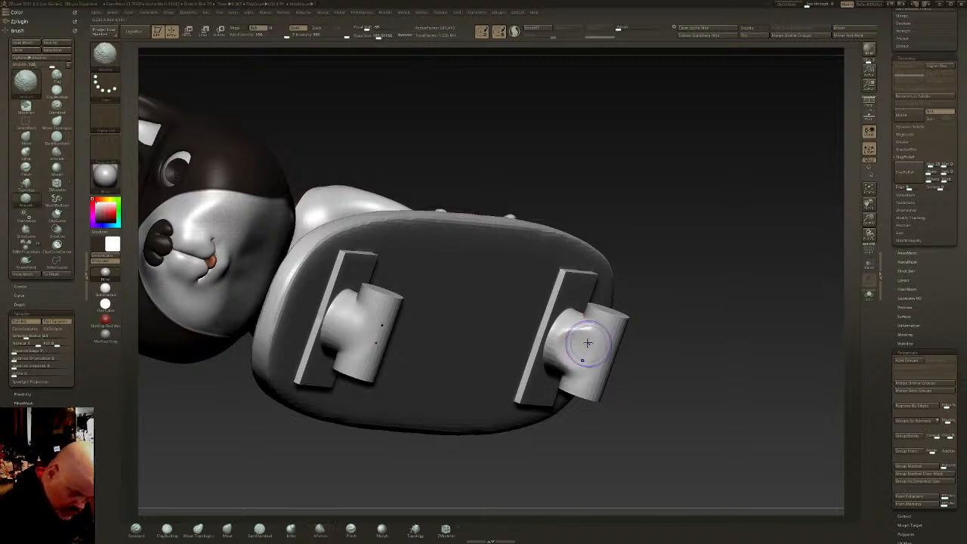
Insert wheel cylinders centred on the axle ends with the Insert Cylinder mesh of the IMM Primitives brush
right_click_drag(588, 345, 634, 370)
right_click_drag(663, 382, 675, 296, "shift")
key("b")
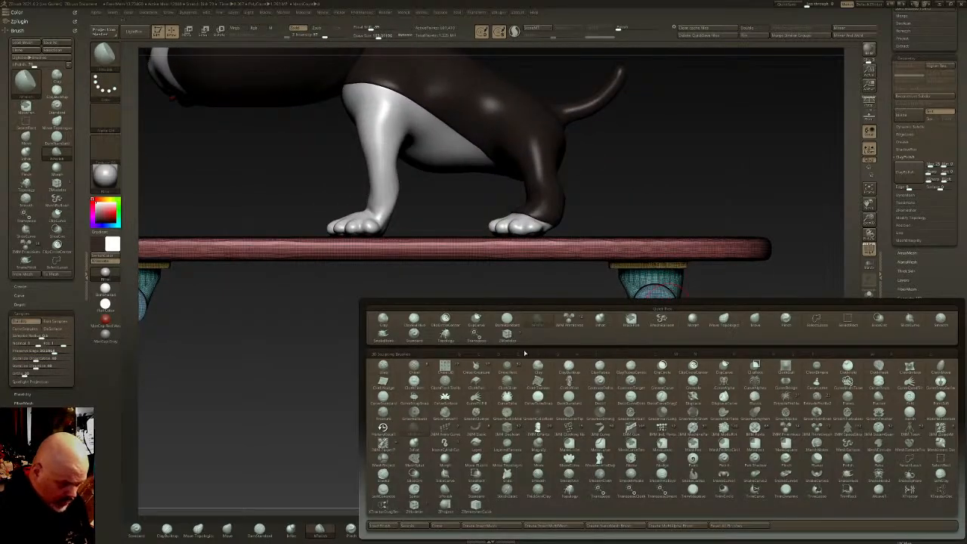
left_click(571, 321)
key("m")
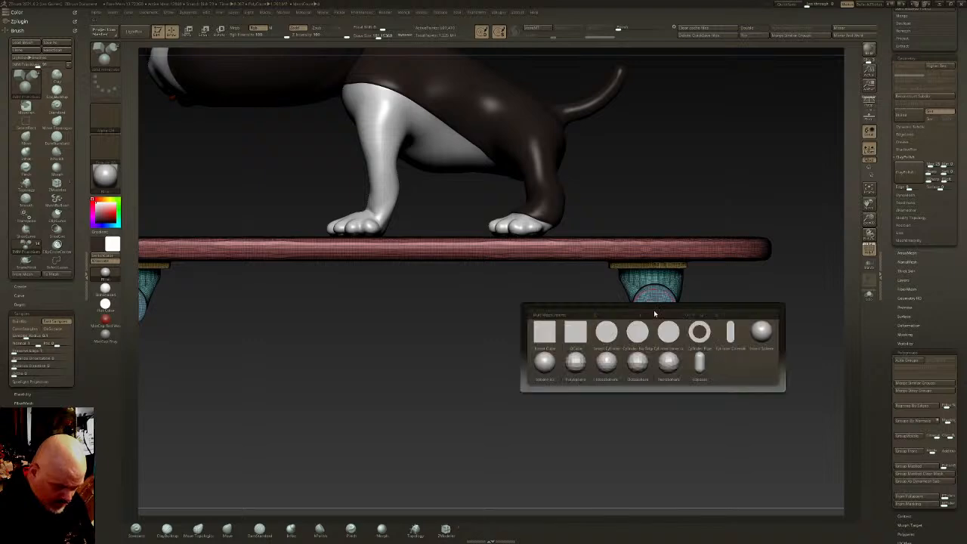
left_click(606, 336)
mouse_move(655, 304)
left_mouse_down()
mouse_move(675, 322)
mouse_move(749, 322)
mouse_move(744, 290)
left_mouse_up()
left_click_drag(744, 290, 676, 308, "alt")
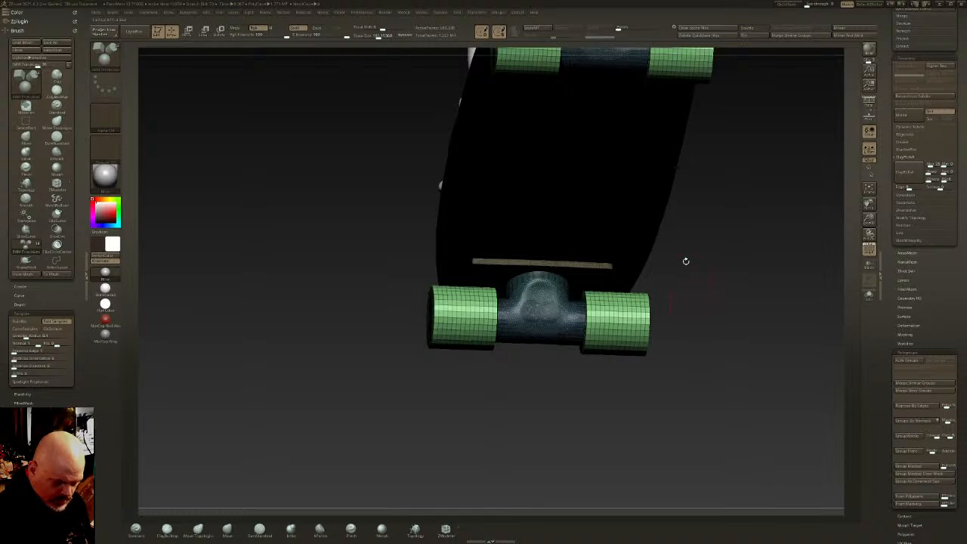
Subdivide the wheels twice and polish them to round off their edges
key("ctrl+d")
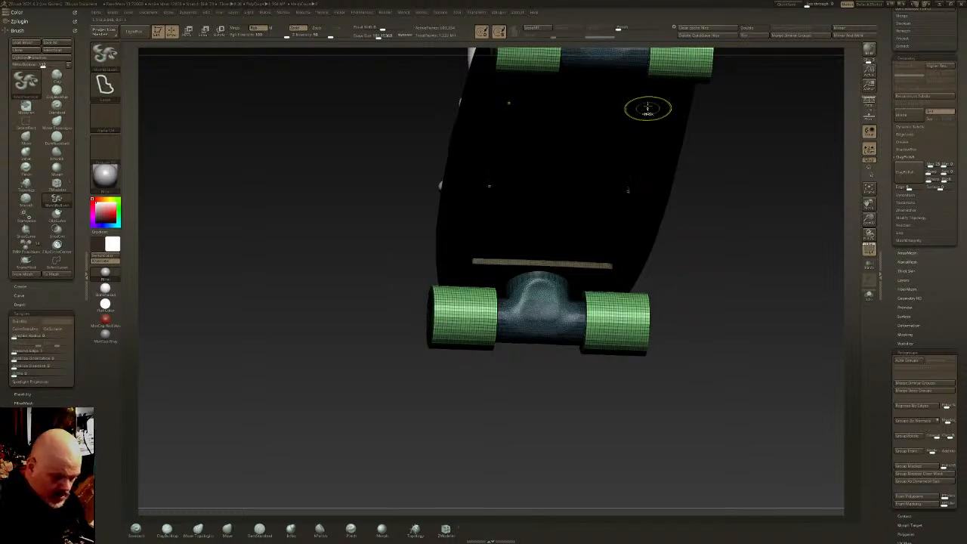
key("ctrl+d")
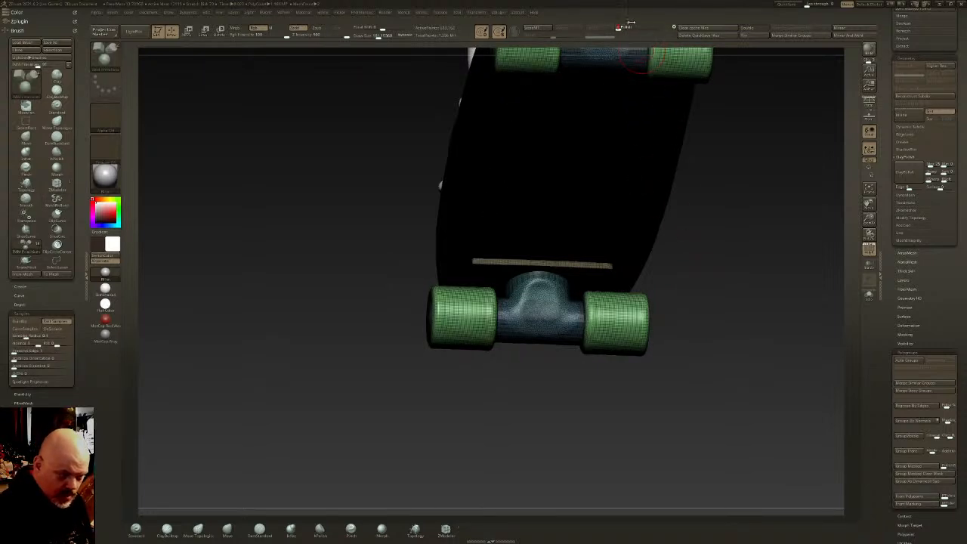
left_click_drag(639, 23, 645, 26)
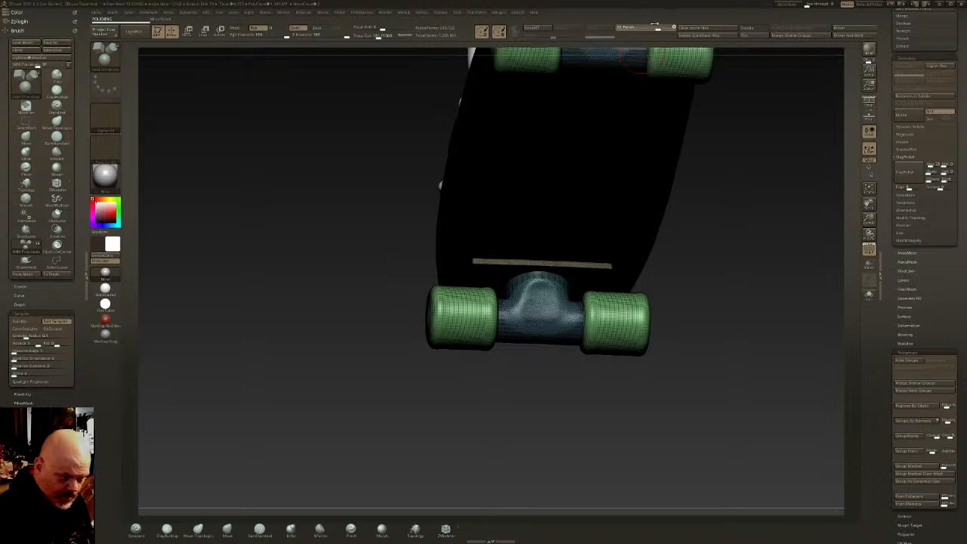
Adjust the position and width of the wheels along their axles with the gizmo
key("w")
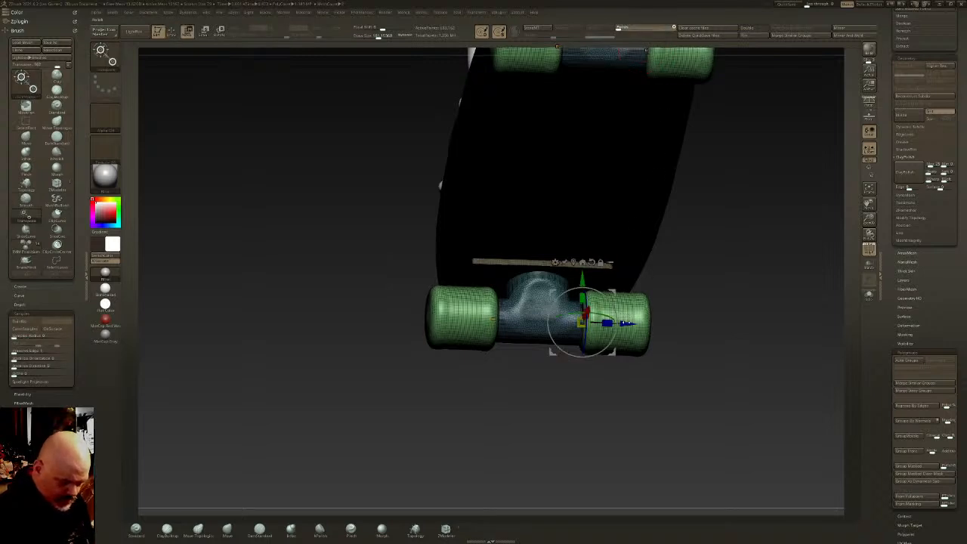
left_click_drag(636, 323, 671, 335)
left_click_drag(606, 323, 586, 324)
Insert a sphere centred on the wheel's end with the Insert Sphere mesh of the IMM Primitives brush
key("space")
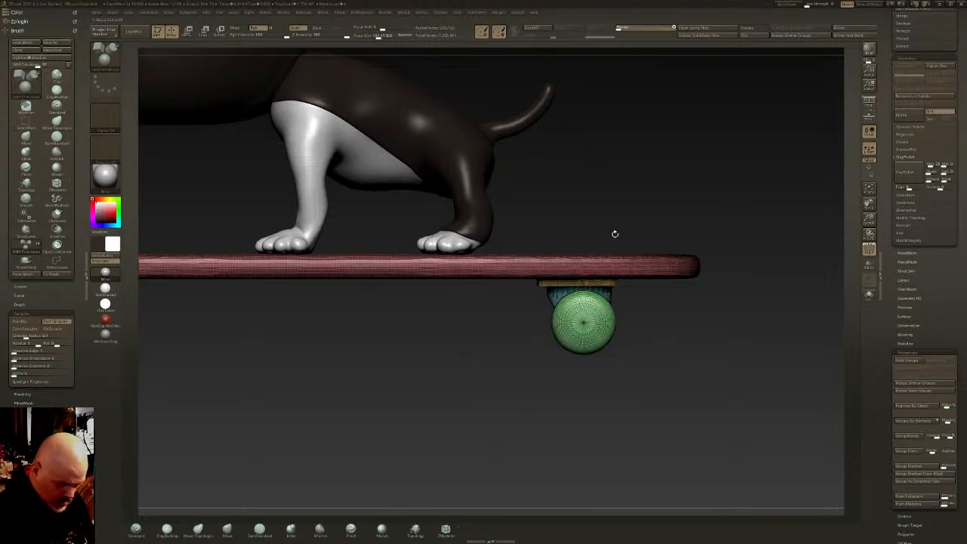
key("m")
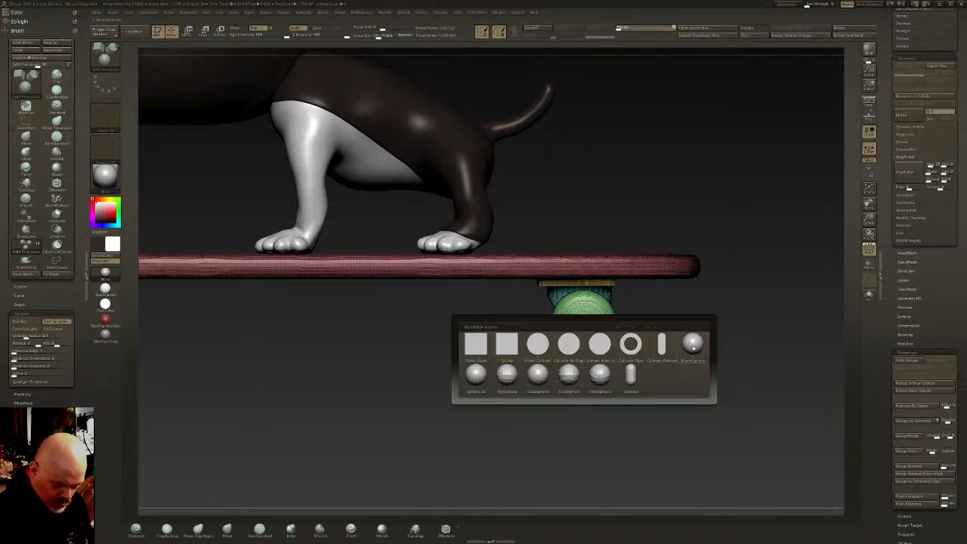
left_click(692, 345)
left_click(583, 323)
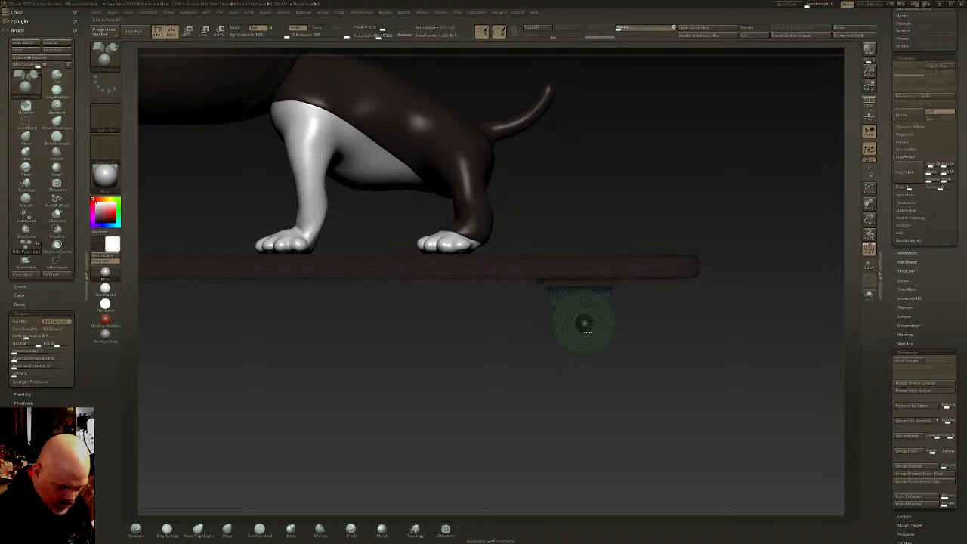
left_click_drag(590, 344, 648, 309)
Move the spheres outward along the axles and subtract them from the wheels with a DynaMesh update to form hollow hubs
key("w")
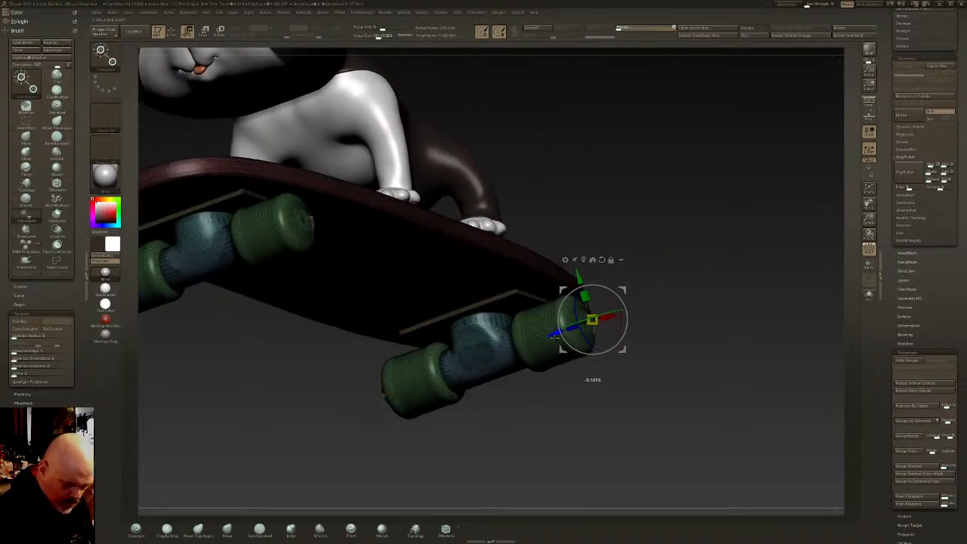
left_click_drag(594, 320, 609, 313)
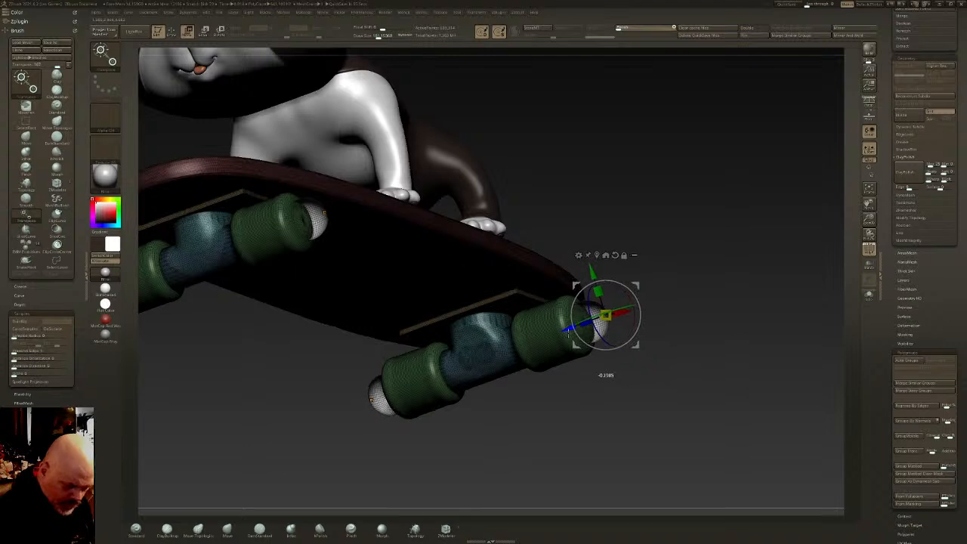
key("q")
left_click_drag(656, 357, 642, 371, "ctrl")
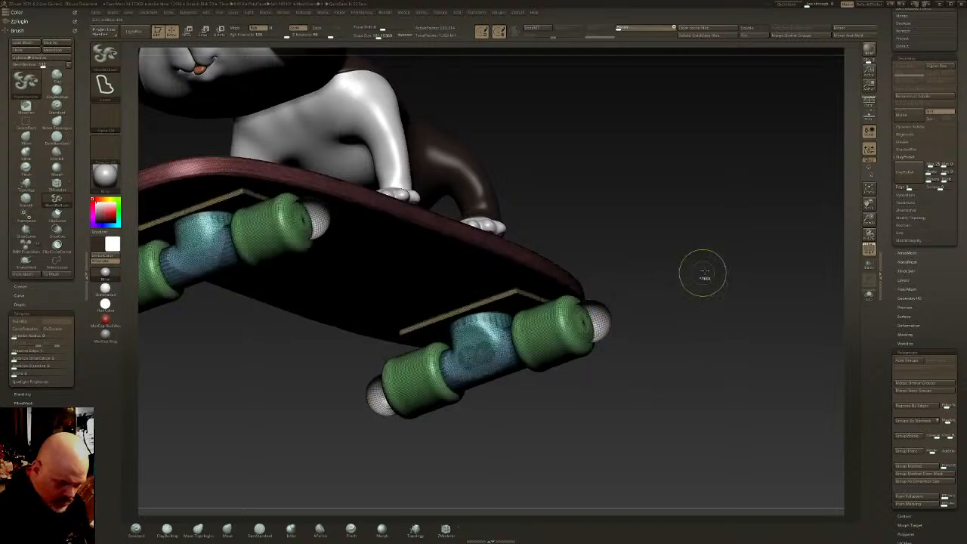
left_click_drag(706, 264, 654, 350, "ctrl")
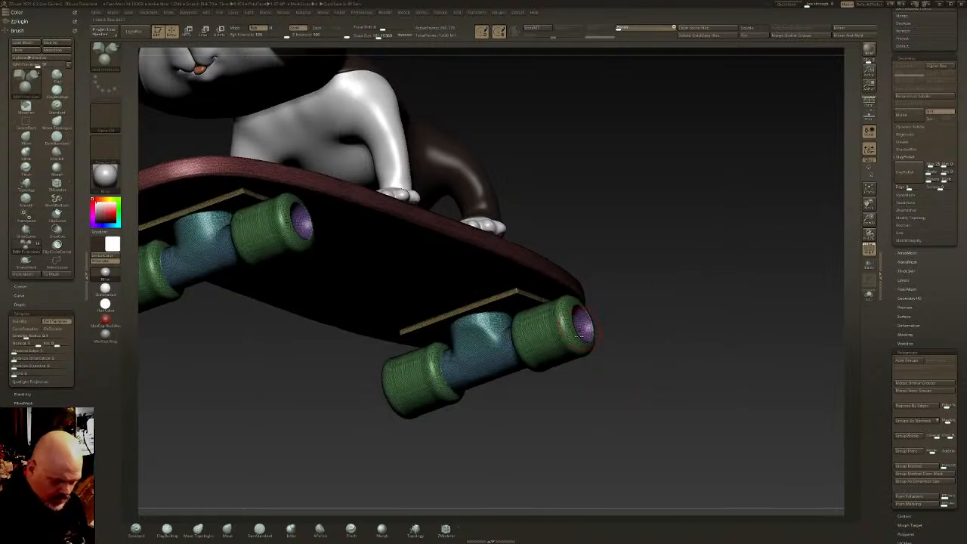
Hide the wireframe, then smooth the skateboard's surfaces with ClayPolish and subdivide it
left_click_drag(582, 329, 529, 302)
left_click(870, 250)
mouse_move(649, 317)
left_mouse_down("shift")
mouse_move(588, 345)
mouse_move(770, 322)
left_mouse_up("shift")
left_click_drag(705, 343, 709, 313)
left_click_drag(707, 368, 703, 418)
left_click_drag(751, 357, 819, 323, "alt")
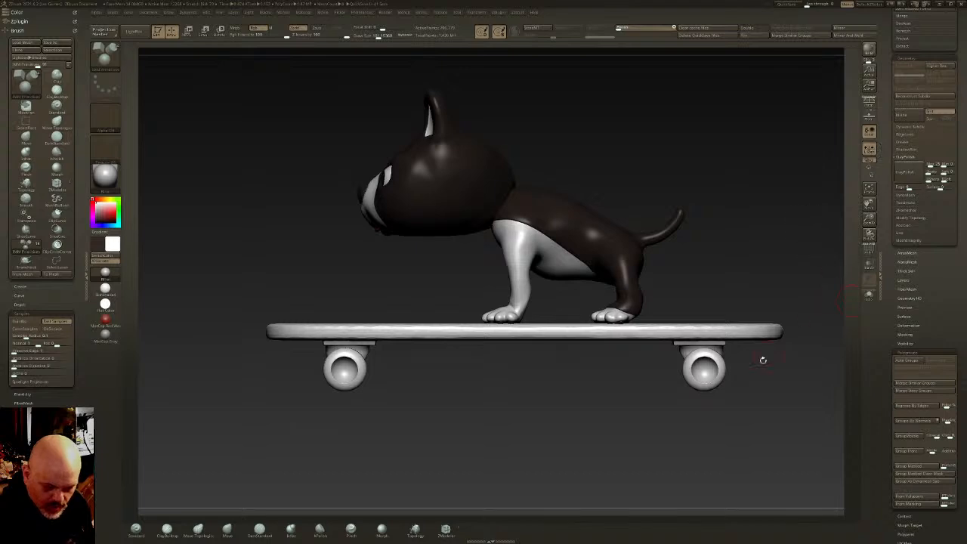
mouse_move(762, 386)
left_mouse_down()
mouse_move(739, 398)
mouse_move(760, 391)
left_mouse_up()
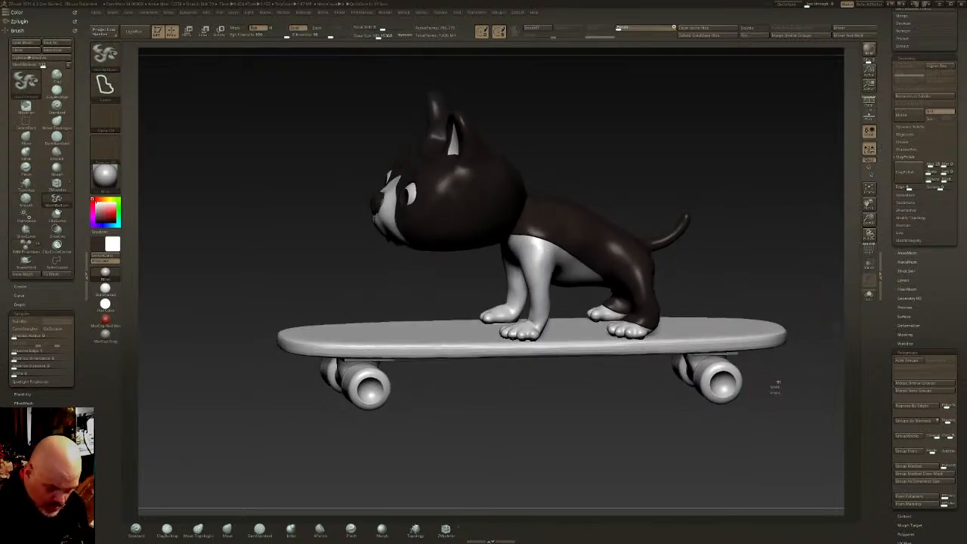
left_click(909, 168)
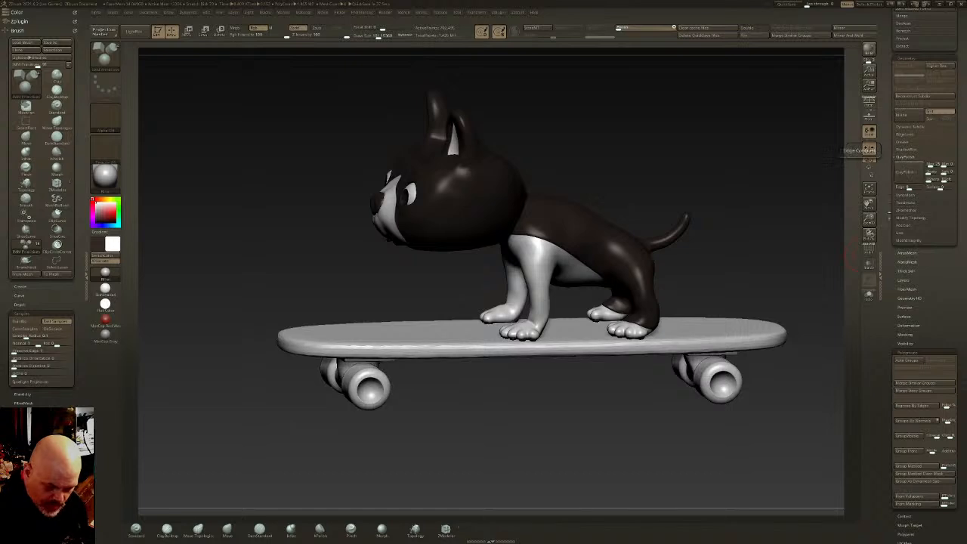
key("ctrl+d")
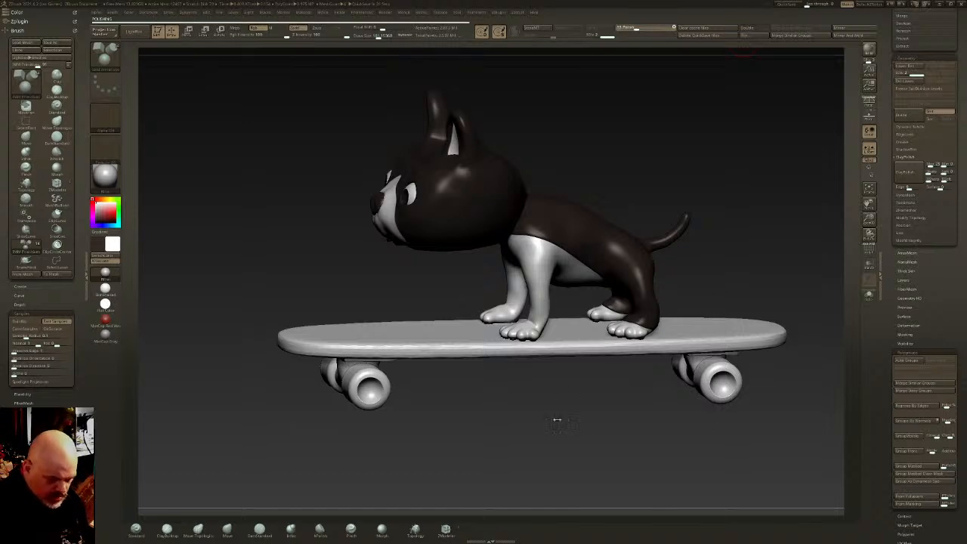
Mask the plates, trucks and wheels, smooth the exposed deck, and clear the mask
mouse_move(582, 455)
left_mouse_down()
mouse_move(676, 322)
mouse_move(605, 235)
left_mouse_up()
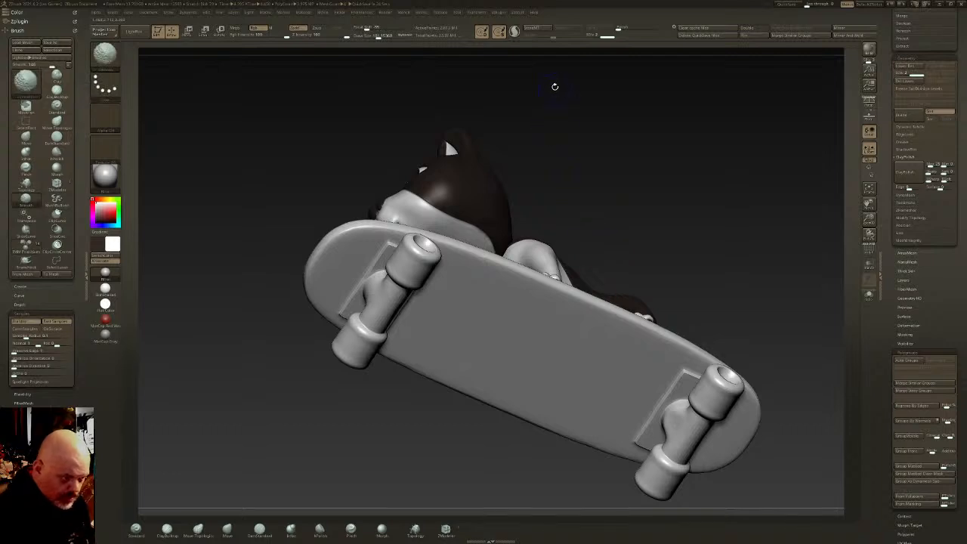
left_click(502, 263, "ctrl+shift")
left_click(572, 178, "ctrl")
left_click(574, 180, "ctrl+shift")
left_click(575, 180, "ctrl")
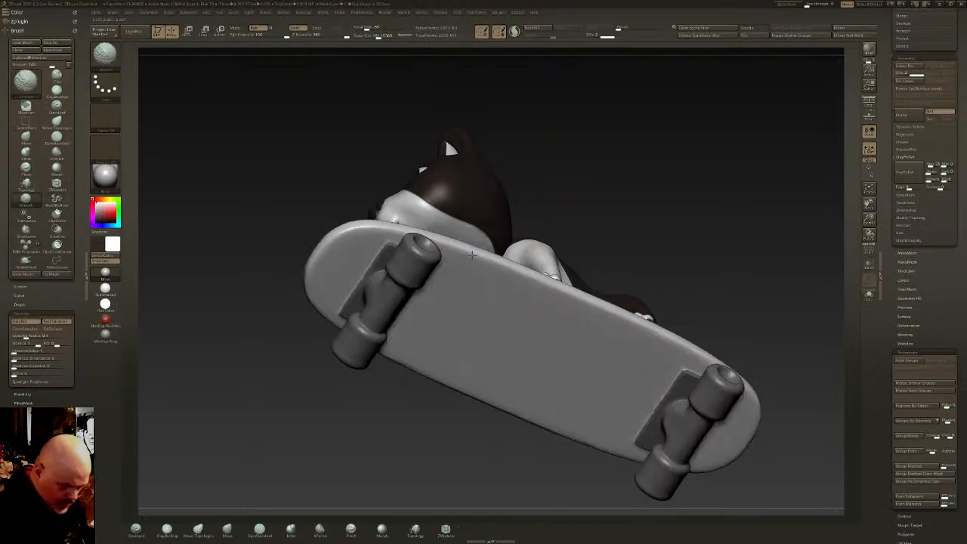
left_click_drag(710, 352, 648, 161)
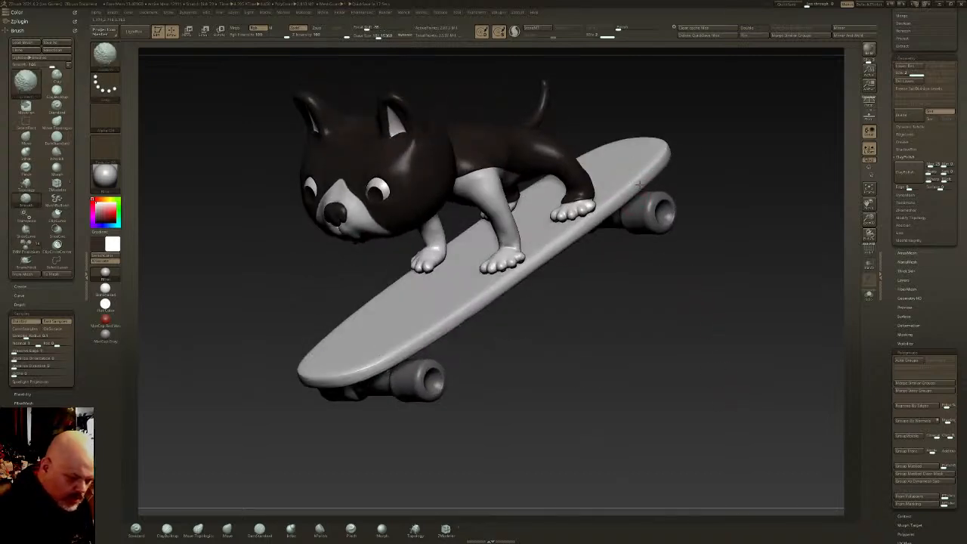
left_click_drag(737, 227, 767, 221, "ctrl")
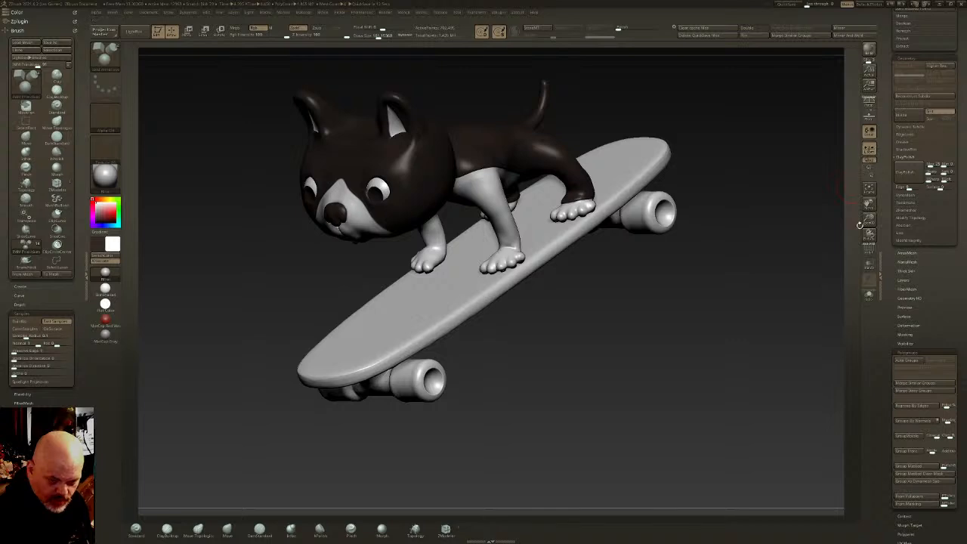
Duplicate the skateboard subtool, show it alone with its wireframe, and ZRemesh it with KeepGroups on
left_click(869, 248)
mouse_move(818, 244)
left_mouse_down()
mouse_move(698, 190)
mouse_move(717, 300)
mouse_move(710, 339)
mouse_move(743, 318)
left_mouse_up()
key("ctrl+1")
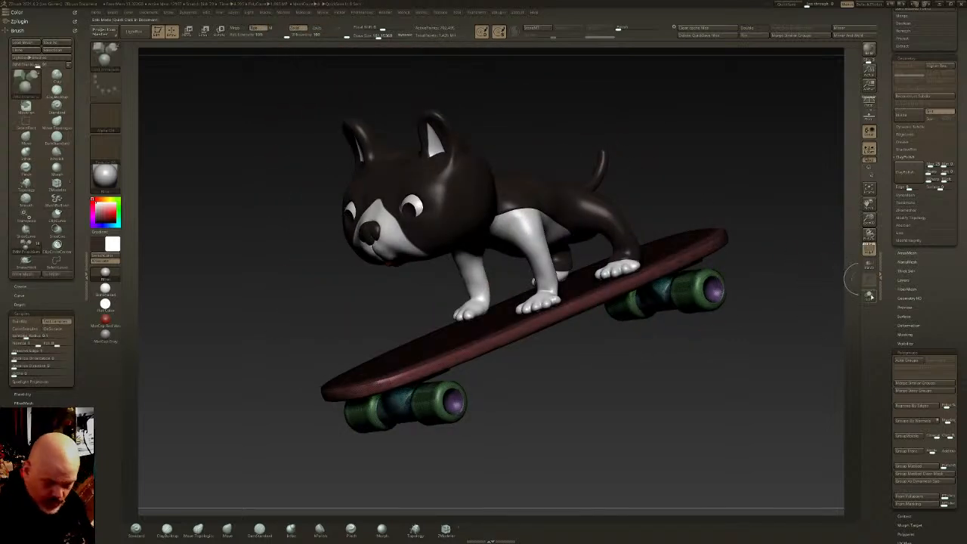
left_click(869, 294)
left_click_drag(886, 108, 887, 282)
left_click_drag(949, 413, 950, 216)
left_click(910, 321)
left_click(906, 340)
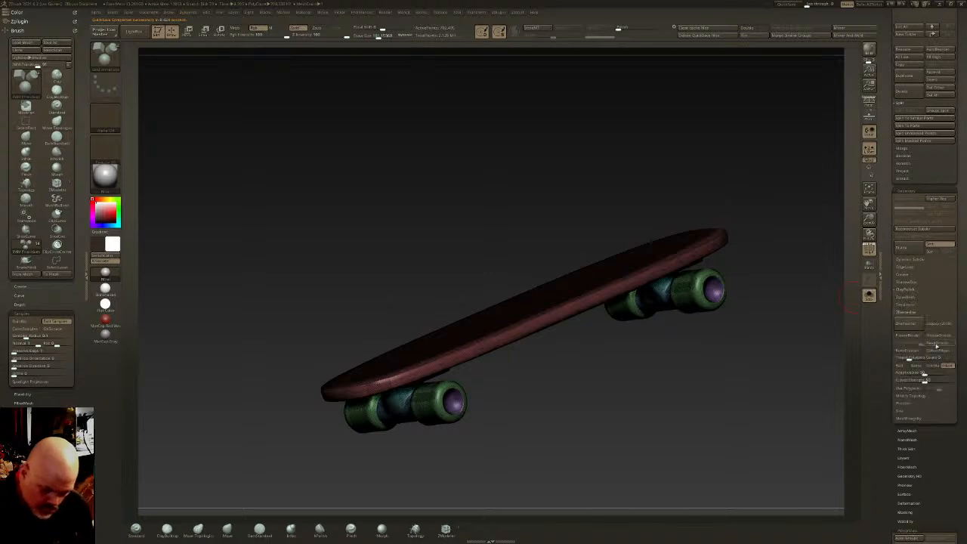
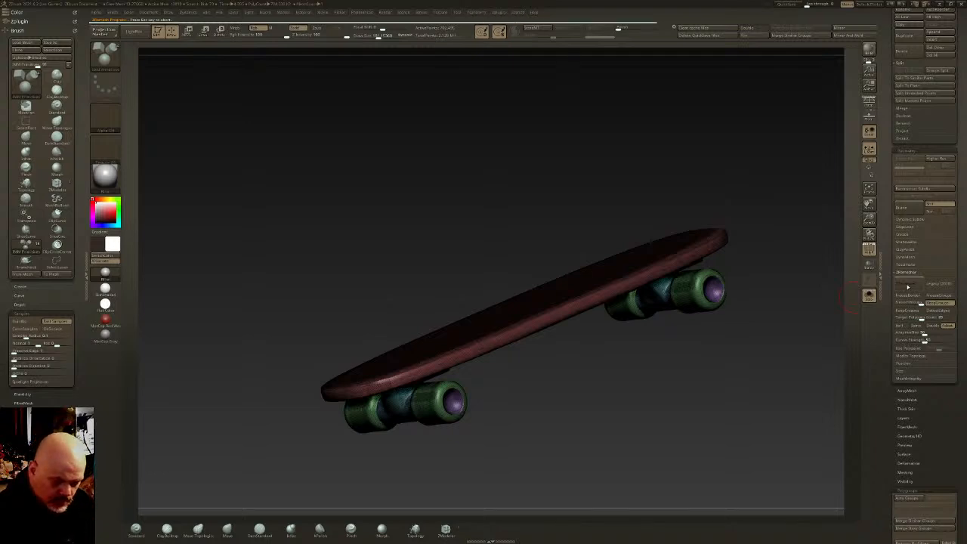
Subdivide the remeshed skateboard and delete the other copy of the skateboard subtool
left_click_drag(801, 271, 725, 315)
left_click(869, 249)
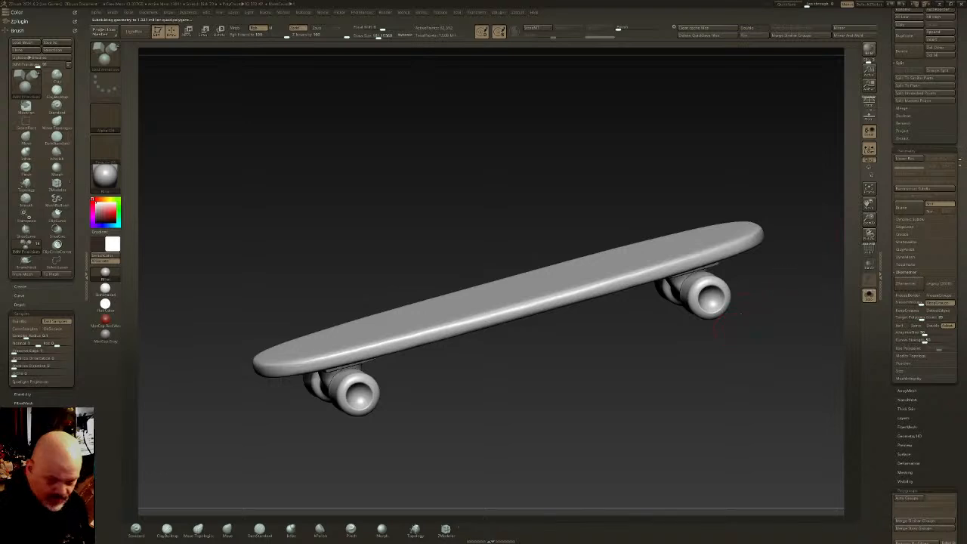
left_click_drag(959, 168, 953, 327)
left_click(905, 428)
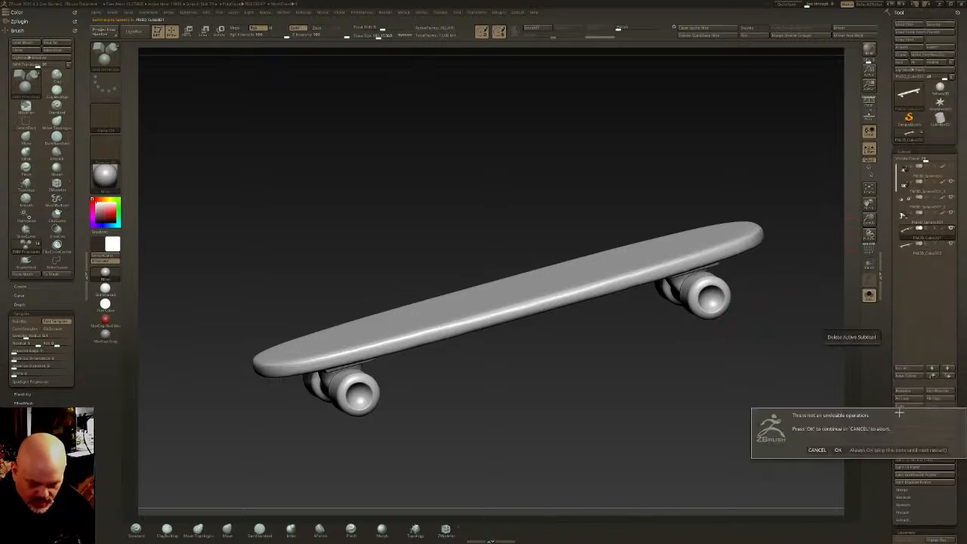
left_click(838, 450)
Check the colours in the reference drawing, then isolate the deck and fill it with dark brown
key("shift+z")
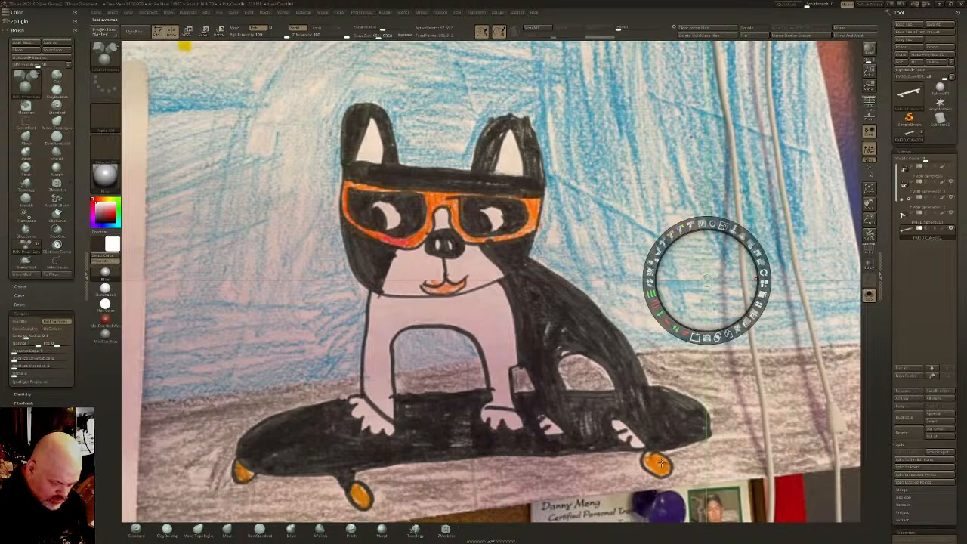
key("shift+z")
left_click_drag(602, 366, 576, 333)
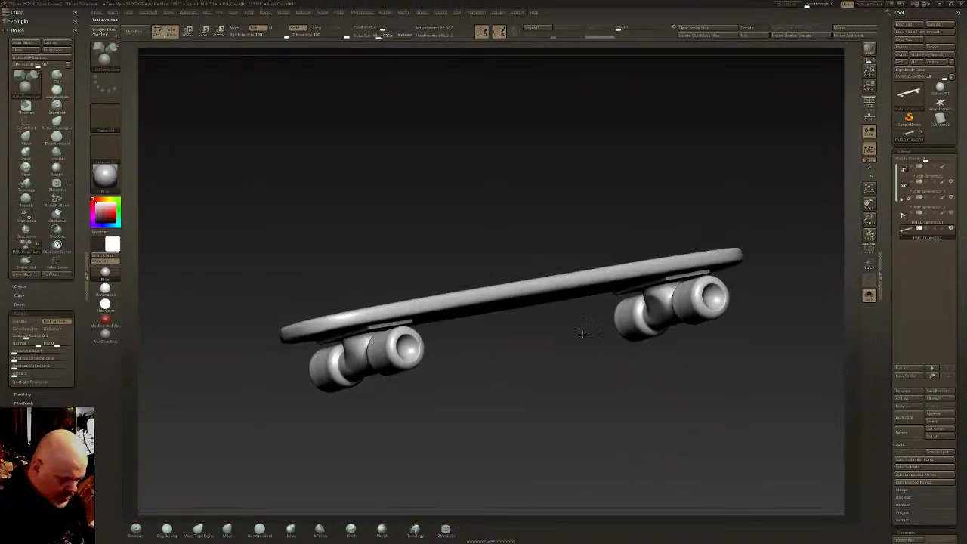
left_click(537, 287, "ctrl+shift")
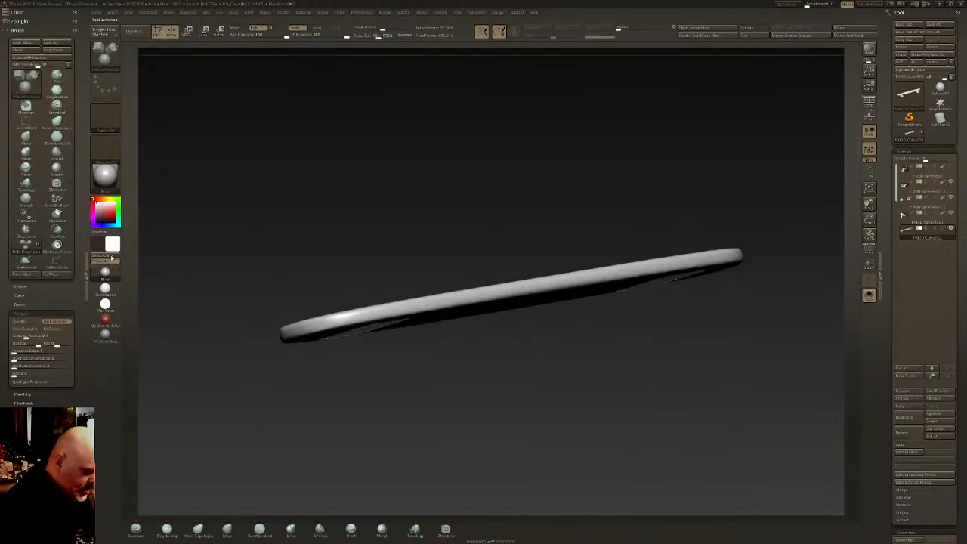
left_click(110, 258)
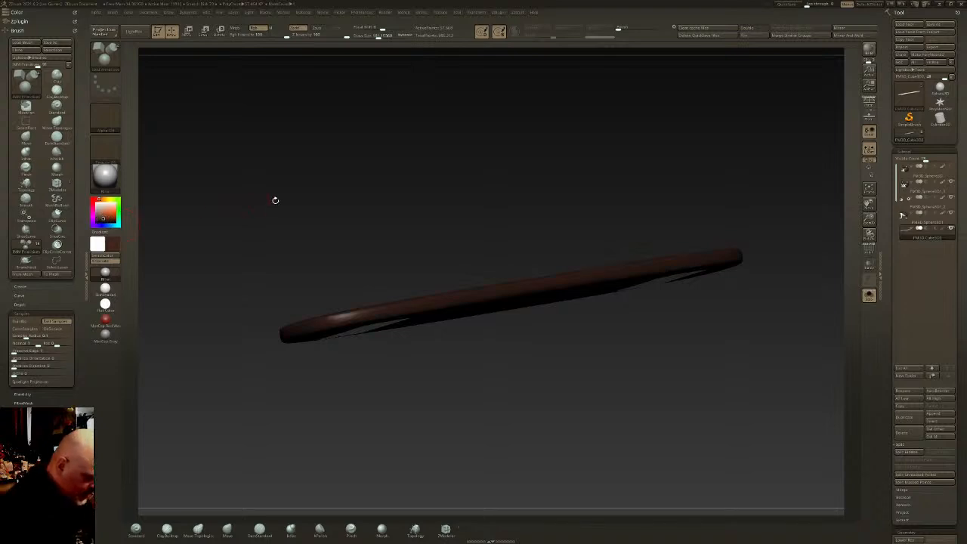
left_click(491, 223, "ctrl+shift")
Isolate the four wheels, fill them with orange, and show the whole skateboard again
left_click(407, 342, "ctrl+shift")
left_click(420, 367, "ctrl+shift")
left_click(391, 345, "ctrl+shift")
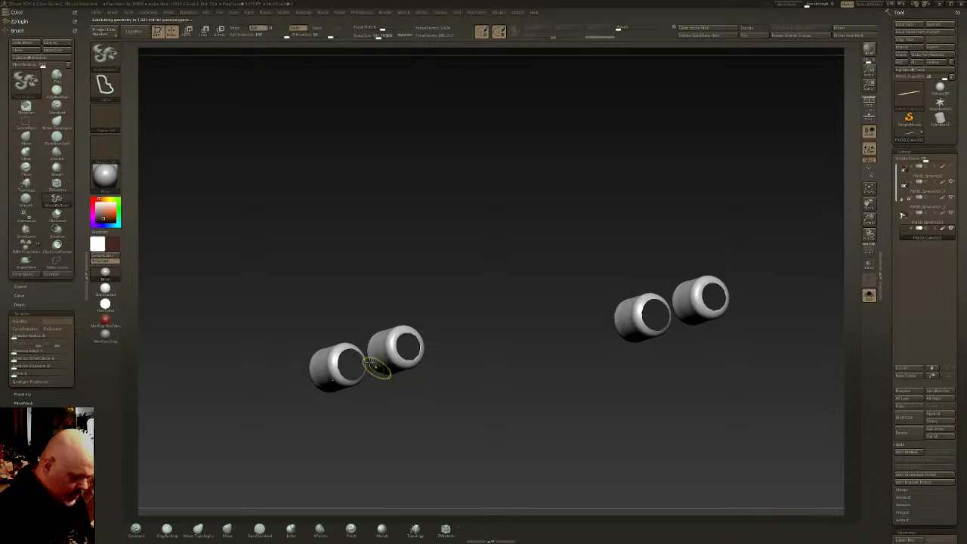
left_click_drag(110, 215, 115, 210)
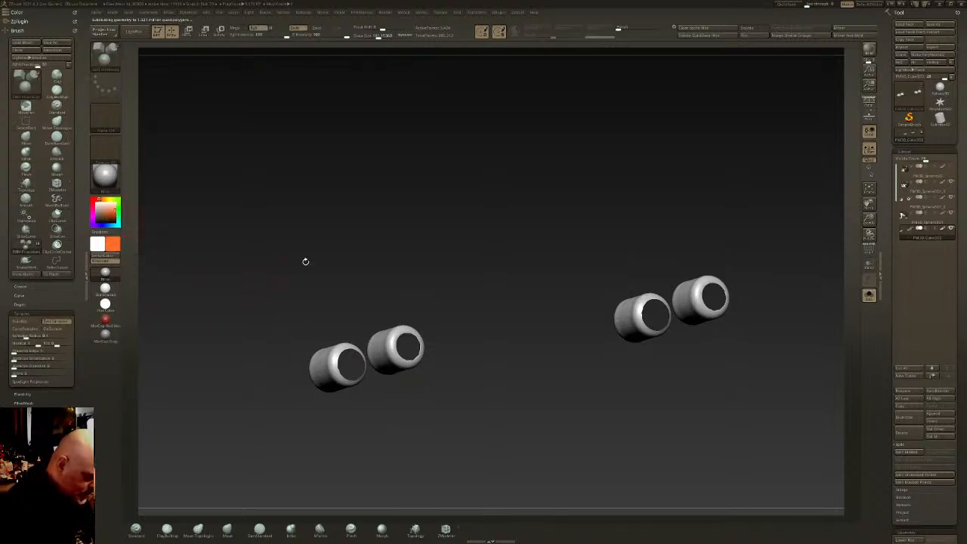
key("ctrl+f")
left_click(578, 240, "ctrl+shift")
Isolate the hollow hub surface of the wheel and mask the rest of the skateboard
left_click_drag(571, 369, 508, 383)
right_click_drag(420, 351, 454, 354)
right_click_drag(454, 354, 510, 317, "ctrl")
left_click(397, 362, "ctrl+shift")
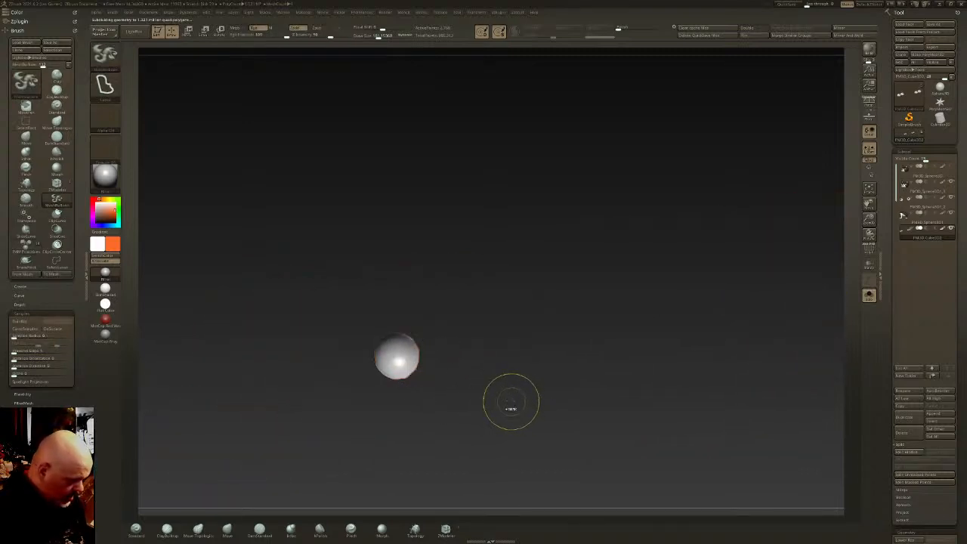
left_click(514, 402, "ctrl")
left_click(517, 404, "ctrl+shift")
left_click(518, 406, "ctrl")
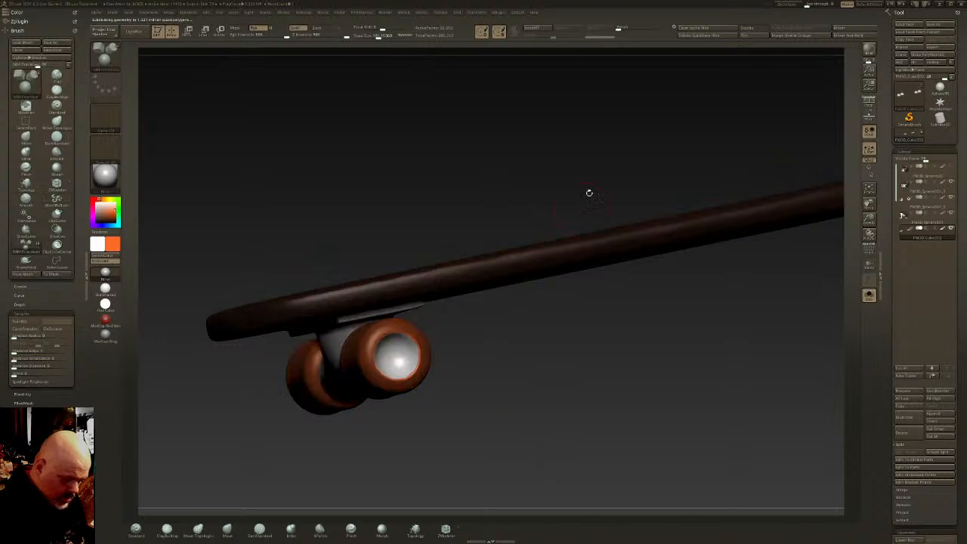
left_click_drag(449, 373, 650, 311)
Leave solo display so the dog shows with the skateboard, and frame the whole figure with perspective on
left_click(868, 294)
key("f")
left_click_drag(712, 340, 670, 333)
right_click_drag(670, 332, 710, 359, "shift")
mouse_move(488, 365)
right_mouse_down()
mouse_move(643, 350)
mouse_move(561, 333)
mouse_move(605, 370)
right_mouse_up()
right_click_drag(755, 361, 777, 375)
Display the reference drawing, shift it slightly downward to examine it, and hide it again
key("shift+z")
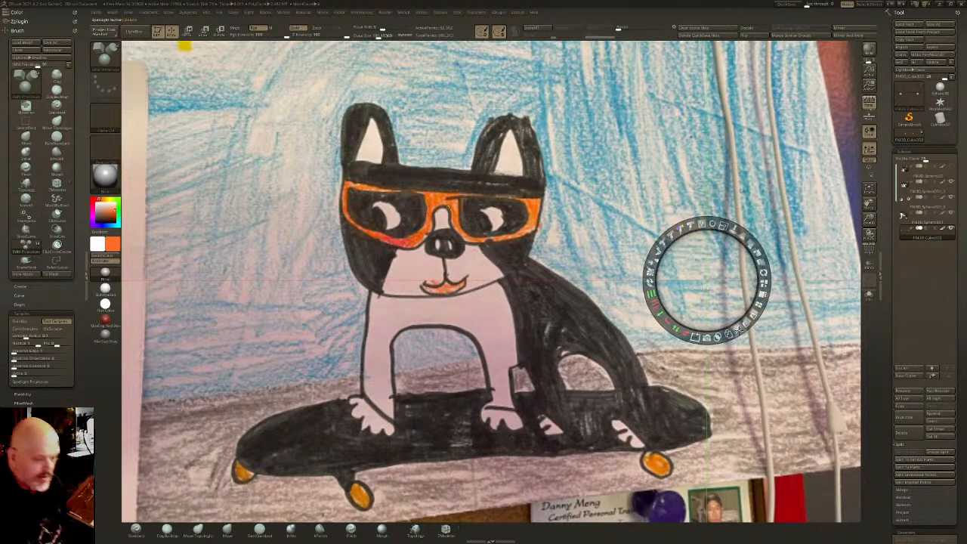
left_click_drag(723, 257, 725, 290)
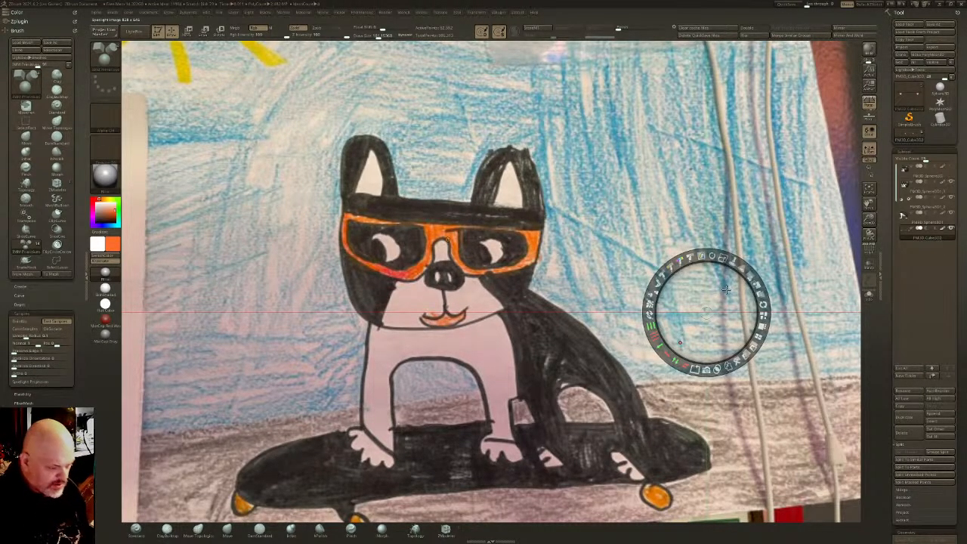
key("shift+z")
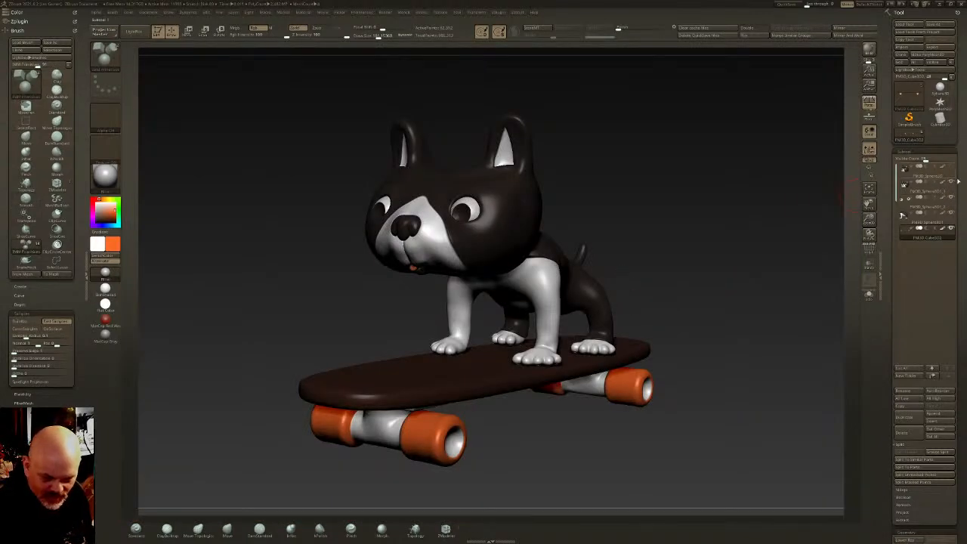
Overlay the semi-transparent reference drawing on the dog's head in a straight front view with perspective off
left_click_drag(715, 350, 726, 332, "shift")
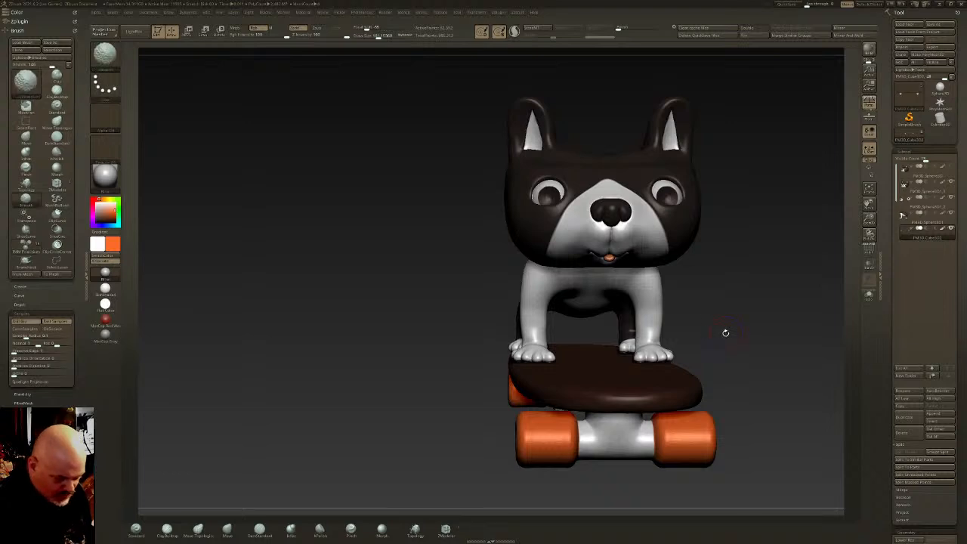
key("p")
left_click_drag(740, 262, 648, 324, "alt")
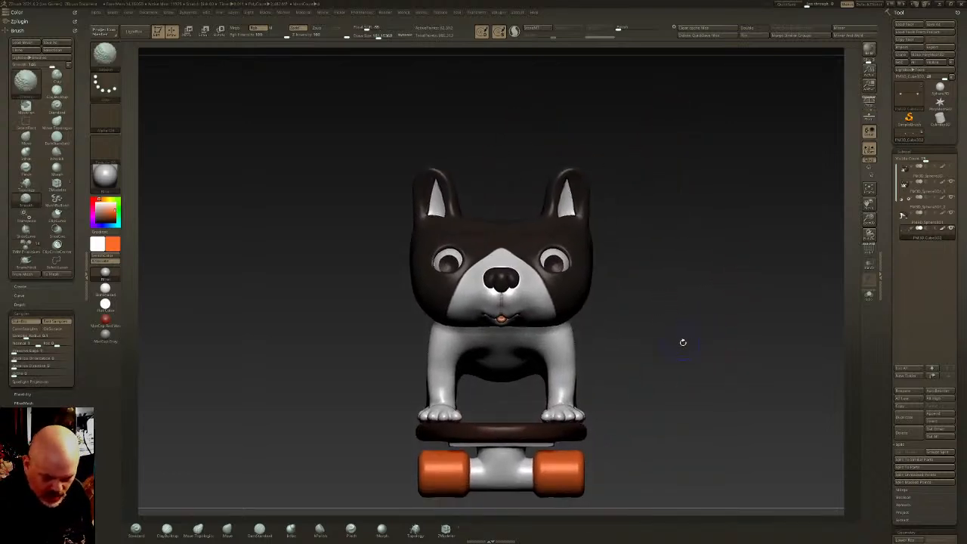
key("shift+z")
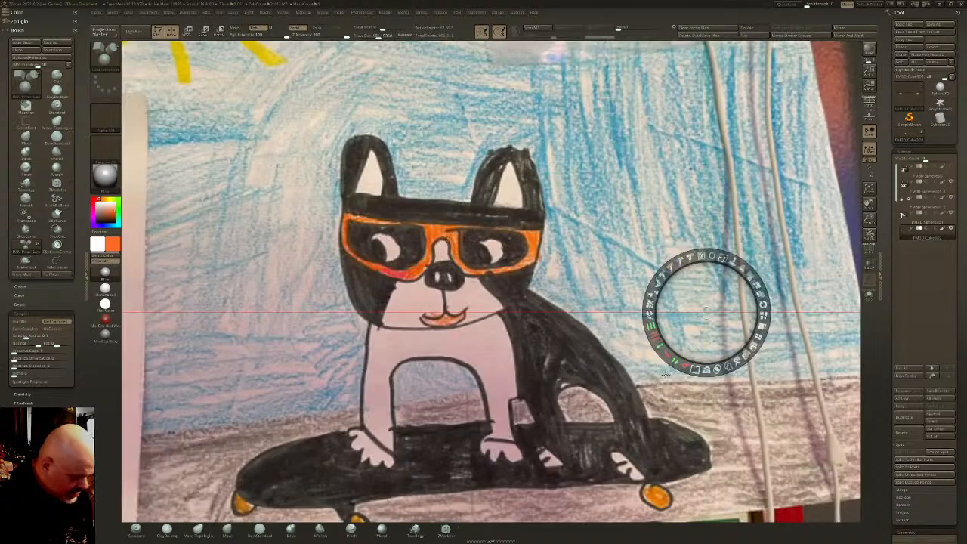
mouse_move(722, 258)
left_mouse_down()
mouse_move(674, 345)
mouse_move(702, 255)
left_mouse_up()
left_click_drag(707, 321, 768, 330)
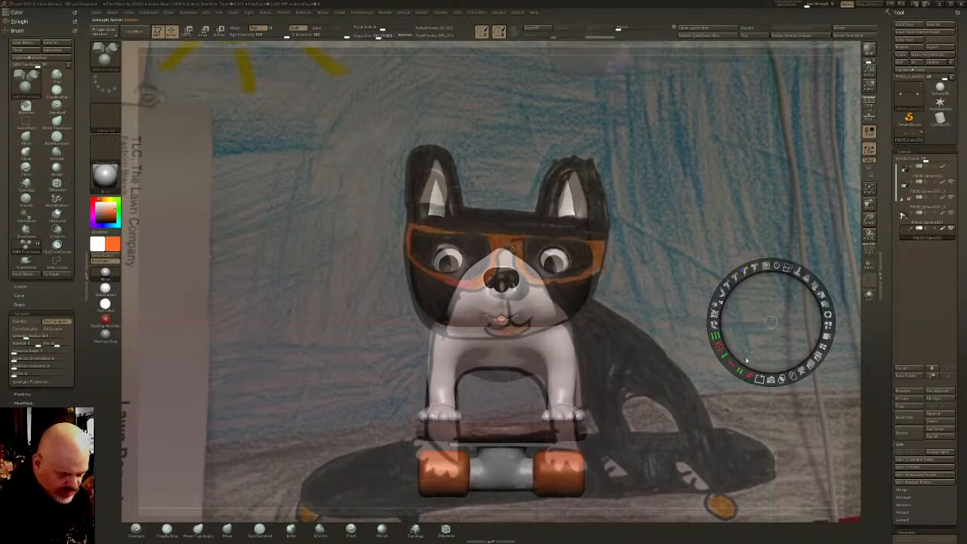
Append a Cube3D to the dog's subtools and make it the active part for modelling the glasses
key("z")
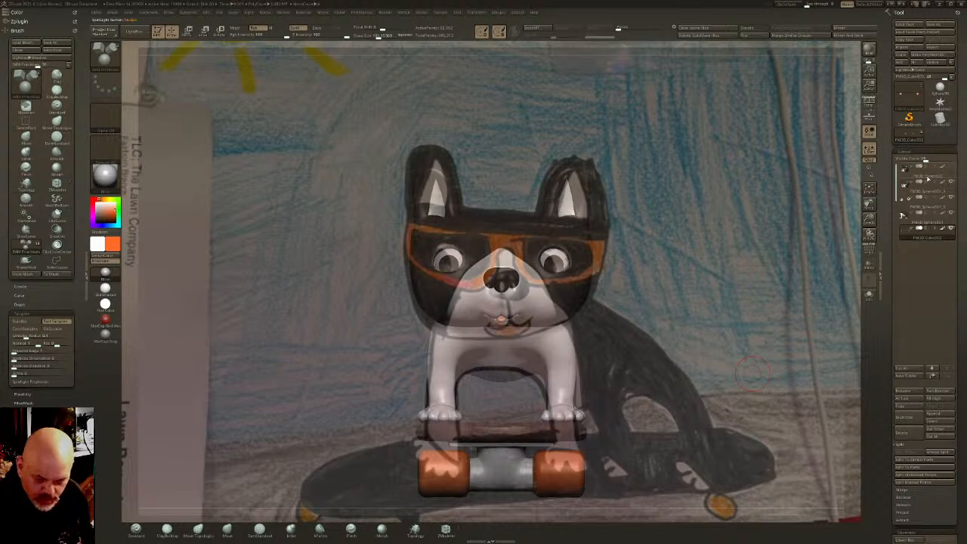
mouse_move(940, 166)
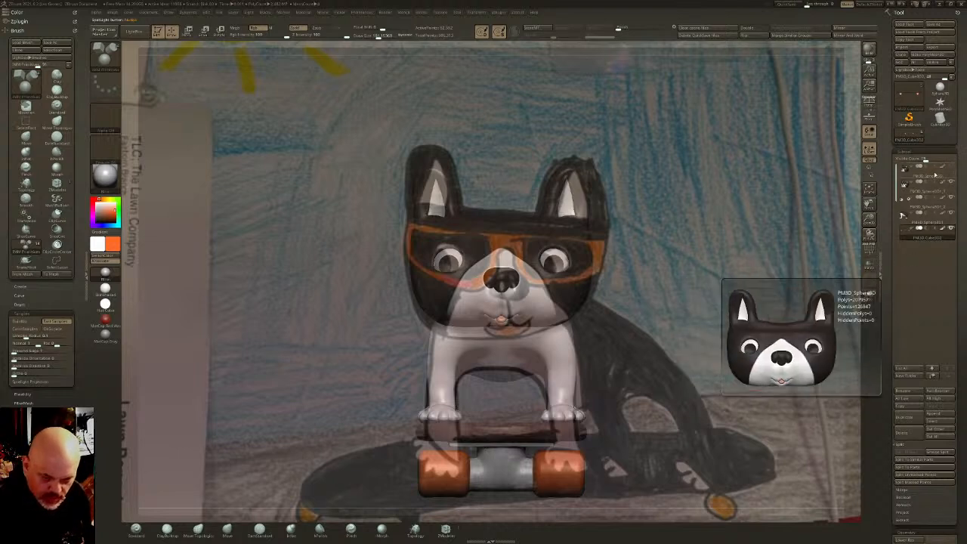
left_click(937, 176)
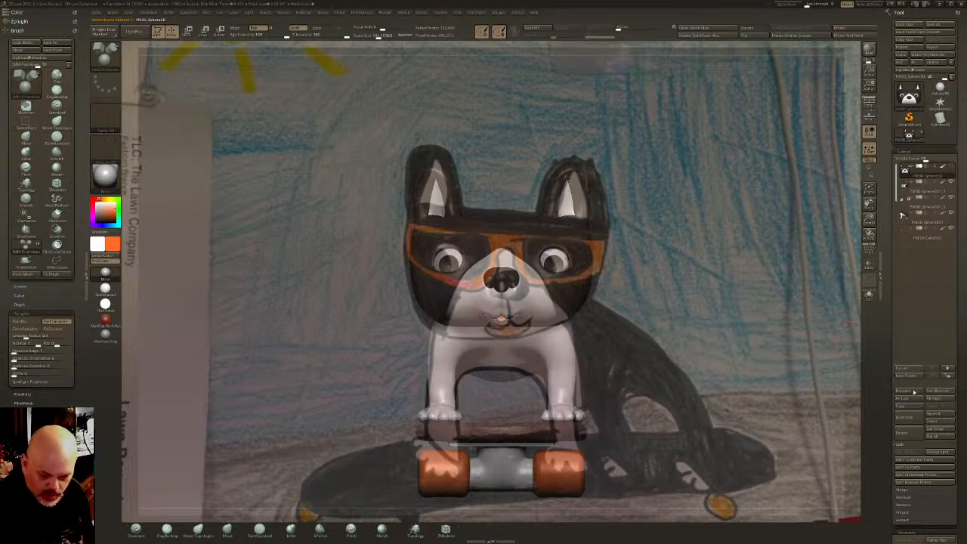
left_click(943, 415)
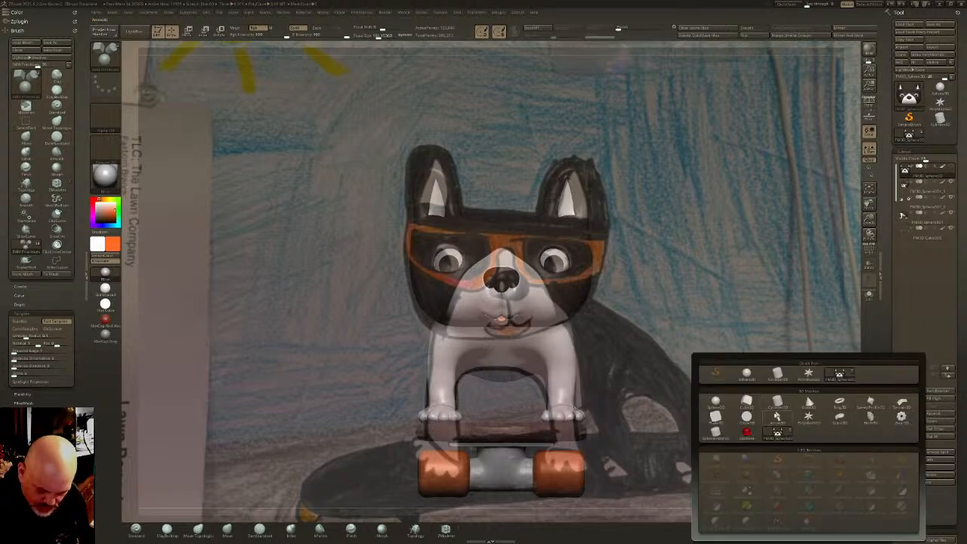
left_click(747, 404)
left_click(935, 247)
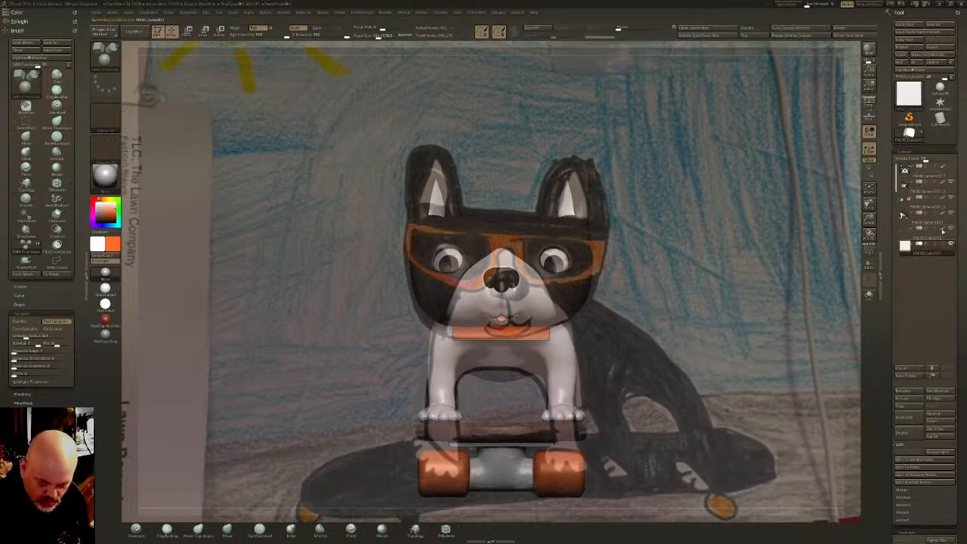
Show only the cube and move it over the lens on the right side of the reference drawing
left_click(951, 243, "shift")
key("w")
left_click_drag(502, 290, 564, 260)
key("q")
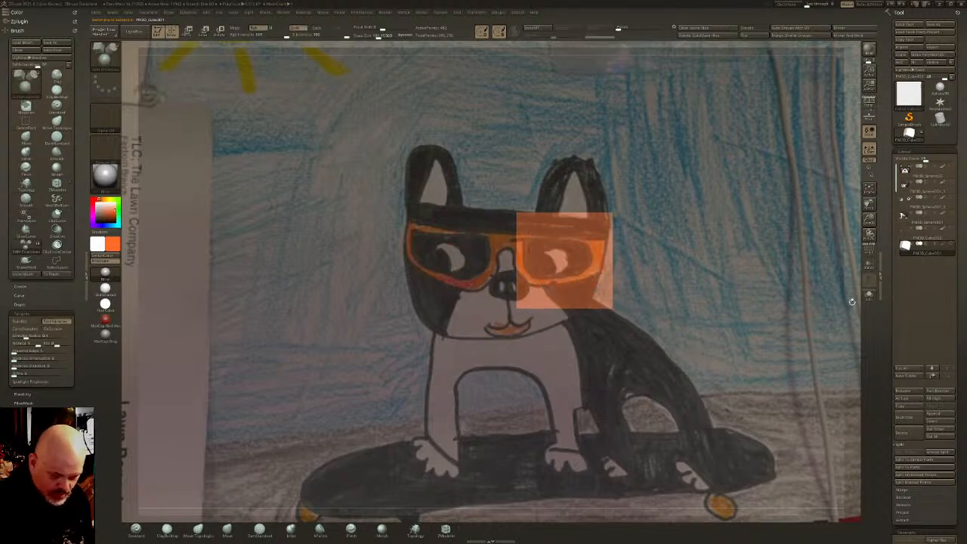
key("w")
left_click_drag(564, 285, 564, 266)
key("ctrl+z")
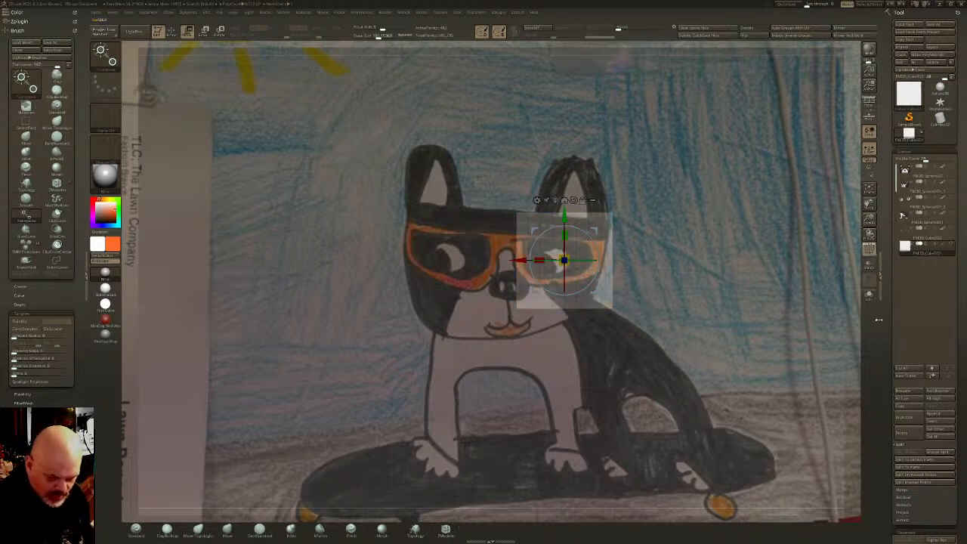
Subdivide the cube and cut it down to a thin flat panel
scroll(916, 332, "down", 5)
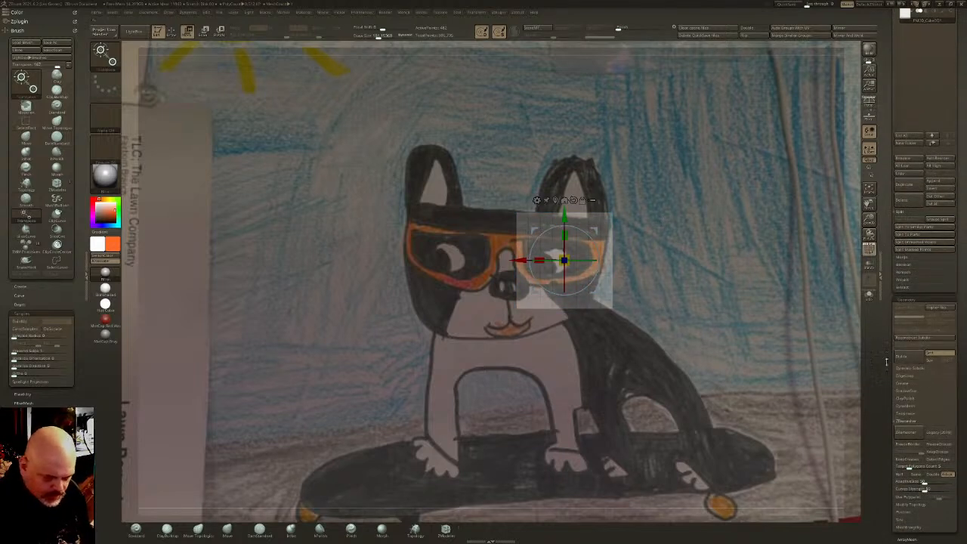
scroll(929, 340, "down", 3)
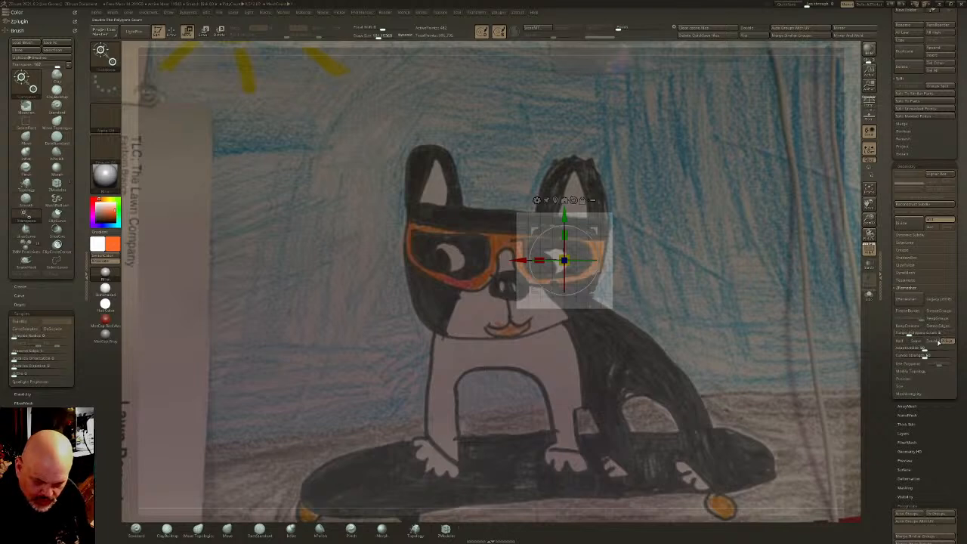
left_click(901, 223)
key("ctrl+shift")
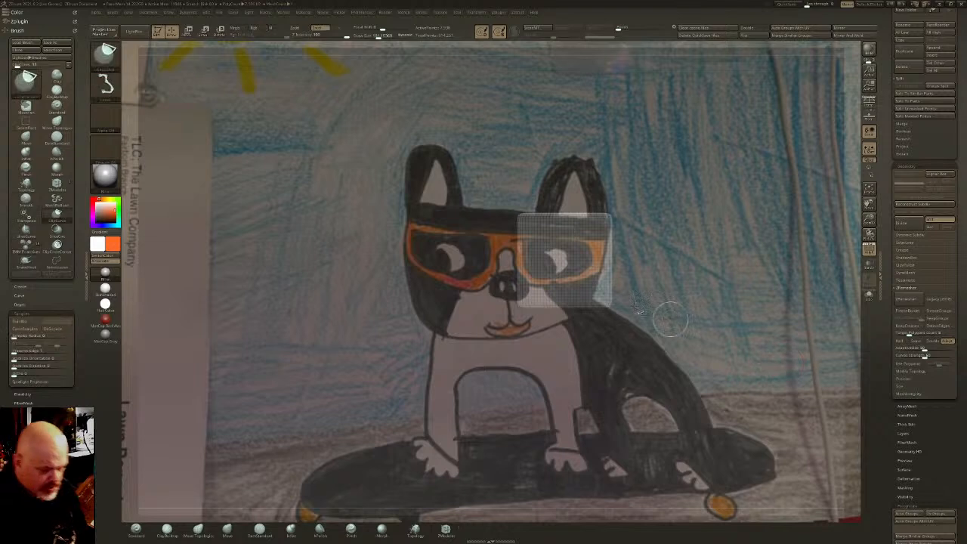
left_click(105, 52)
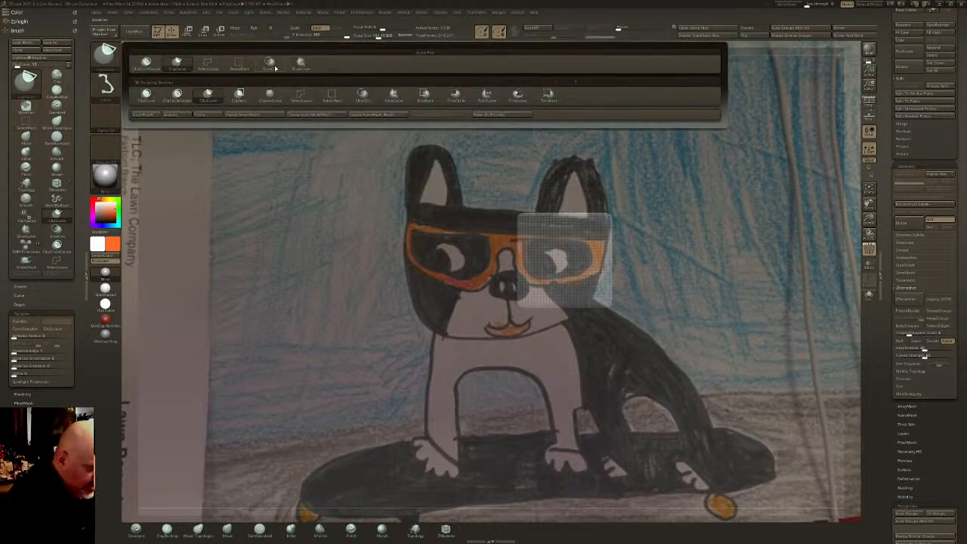
left_click(269, 64)
left_click(572, 319, "ctrl+shift")
Isolate the flat face of the panel, delete the hidden polygons and assign the face a new polygroup
left_click(106, 53)
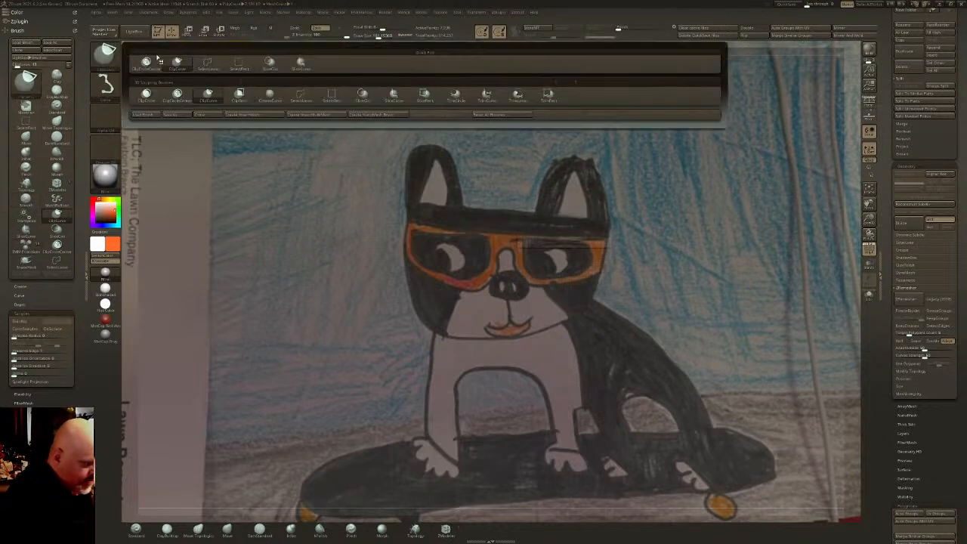
left_click(240, 67)
left_click_drag(483, 277, 633, 250, "ctrl+shift")
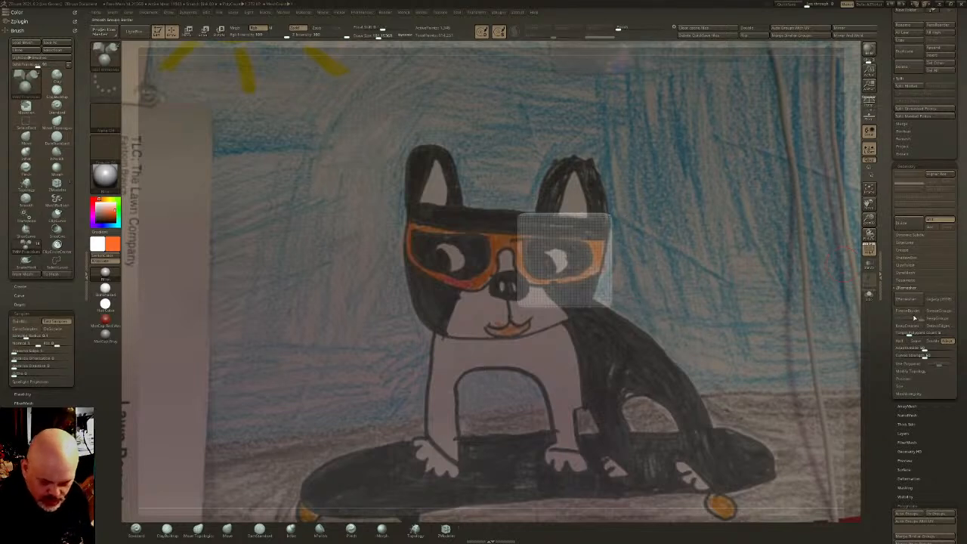
left_click(911, 371)
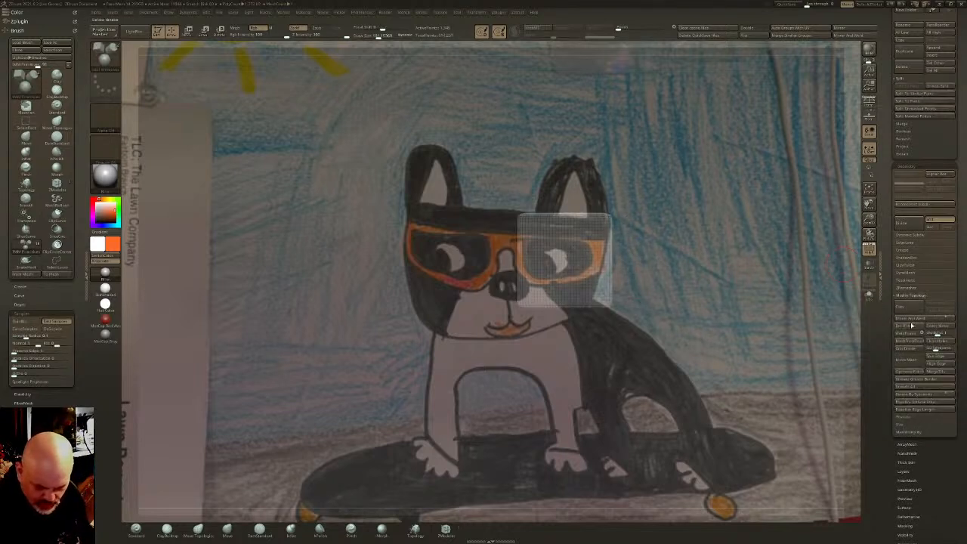
key("ctrl+w")
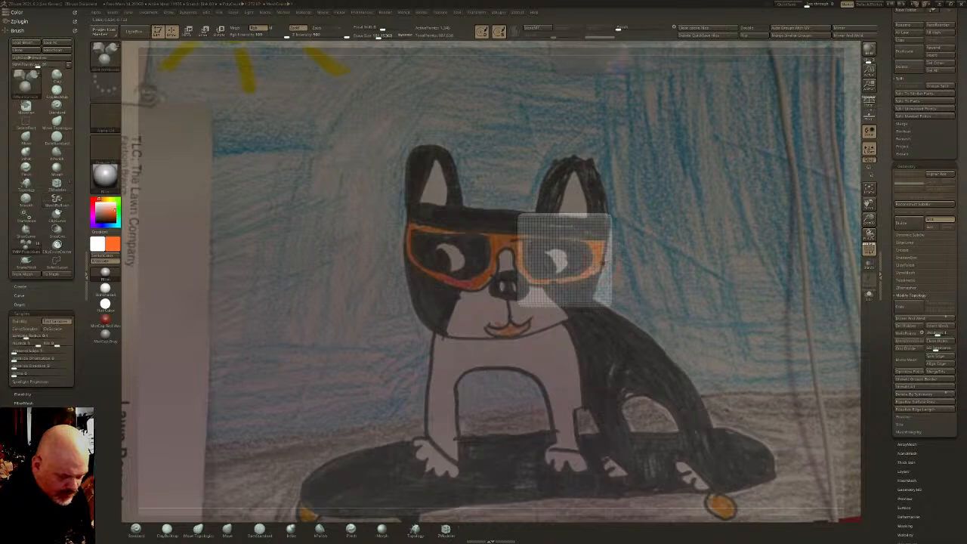
Slice the outline of half the glasses out of the panel with SliceCurve, following the drawing, and delete the surrounding polygons
left_click(105, 53, "ctrl+shift")
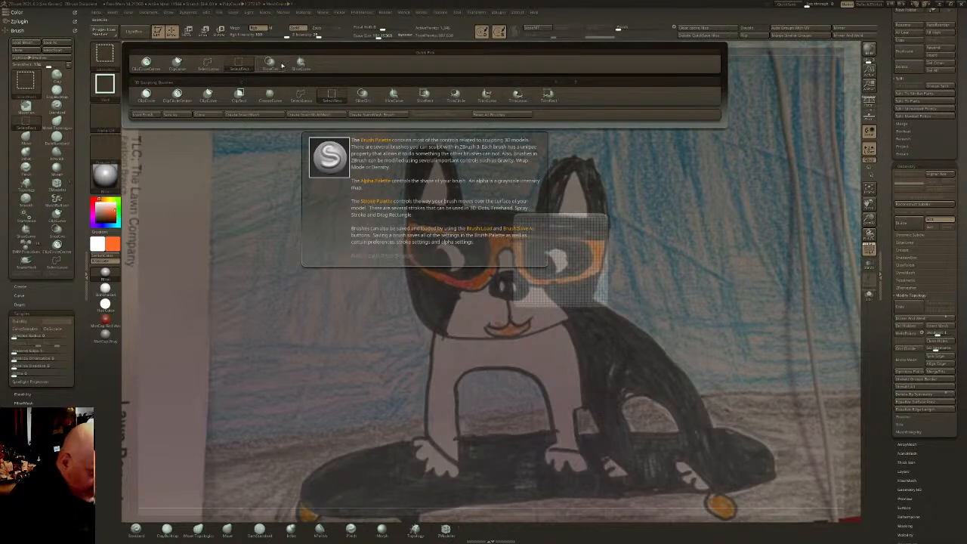
left_click(300, 62)
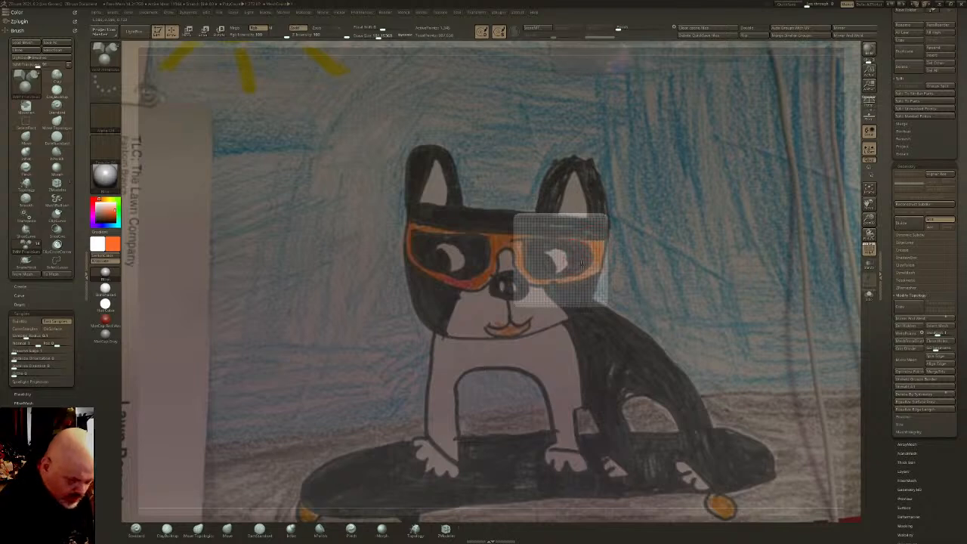
key("ctrl+shift")
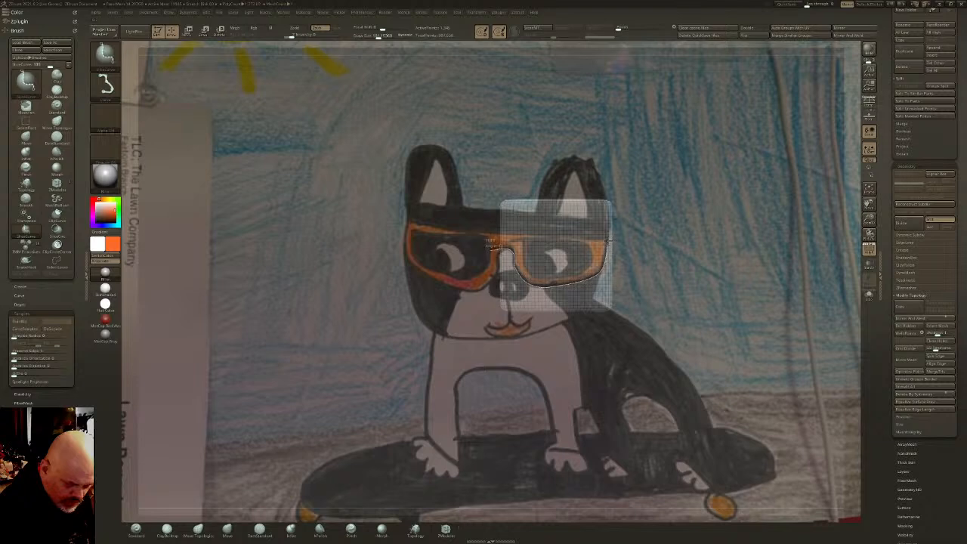
mouse_move(608, 238)
left_mouse_down("ctrl+shift")
mouse_move(495, 231)
mouse_move(642, 220)
mouse_move(654, 226)
mouse_move(659, 209)
left_mouse_up("ctrl+shift")
left_click_drag(465, 232, 630, 242, "ctrl+shift")
left_click(105, 53, "ctrl+shift")
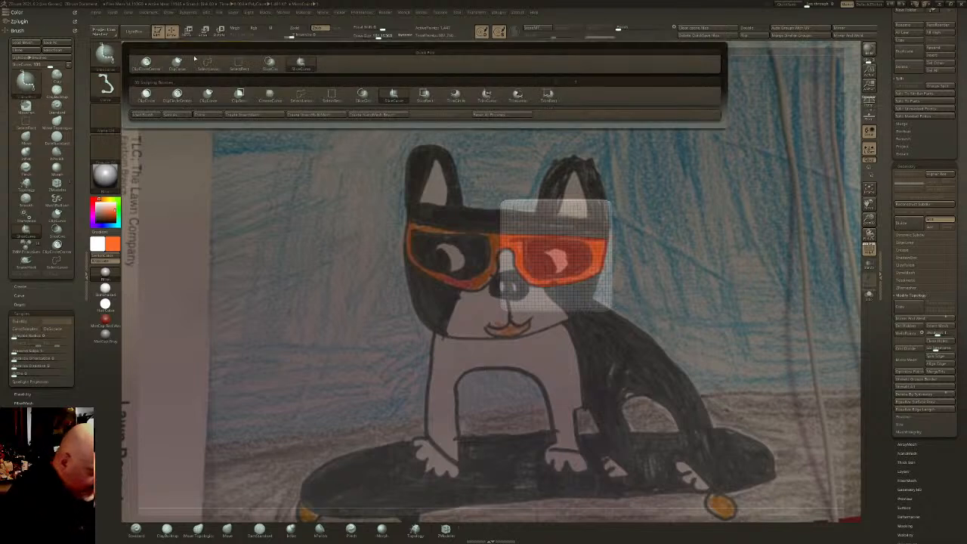
left_click(236, 65)
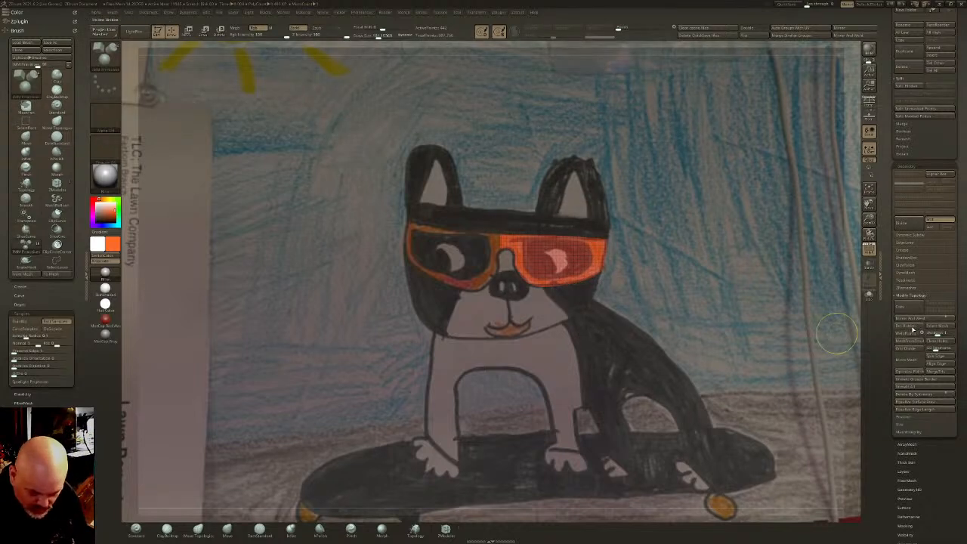
Slice a straight line along the upper frame of the glasses half and isolate the piece below it
left_click(107, 56, "ctrl+shift")
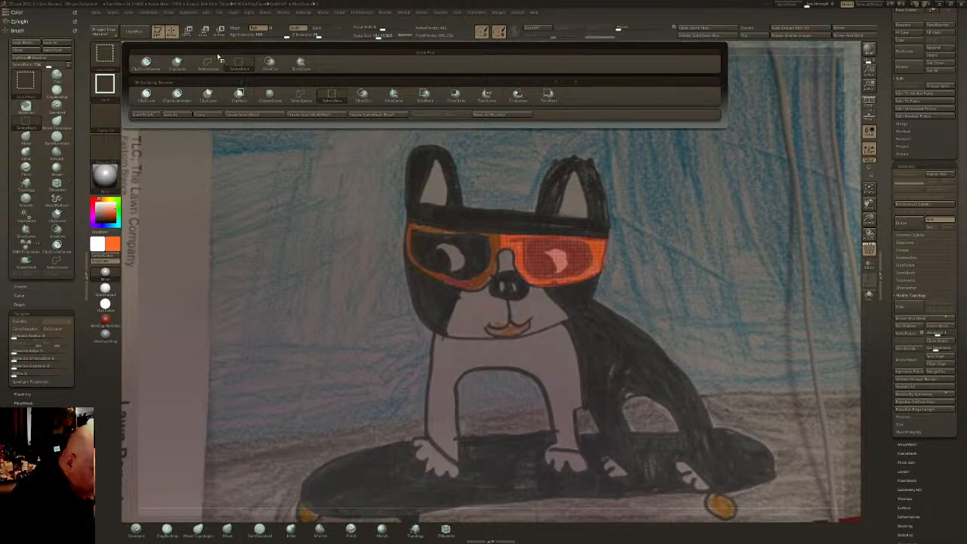
left_click(300, 63)
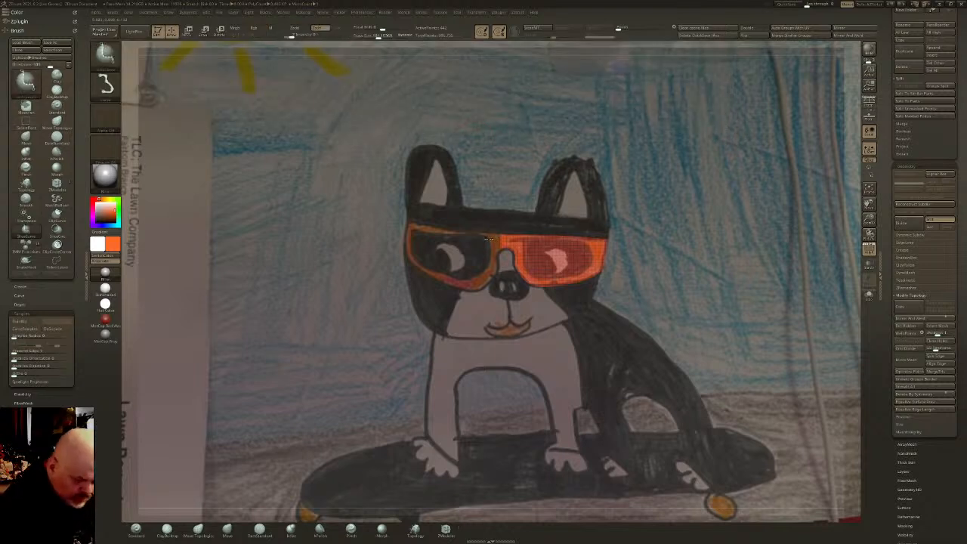
left_click_drag(596, 242, 487, 241, "ctrl+shift")
left_click_drag(619, 244, 622, 245, "ctrl+shift")
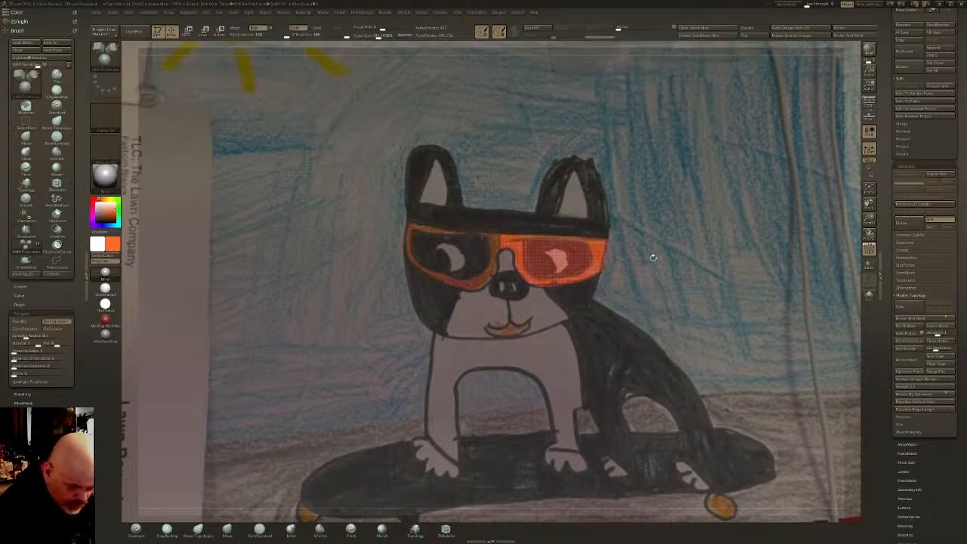
left_click(562, 269, "ctrl+shift")
Slice the lens outline inside the glasses half to separate lens and frame into polygroups, and switch back to rectangular selection
left_click_drag(523, 230, 523, 261, "ctrl+shift")
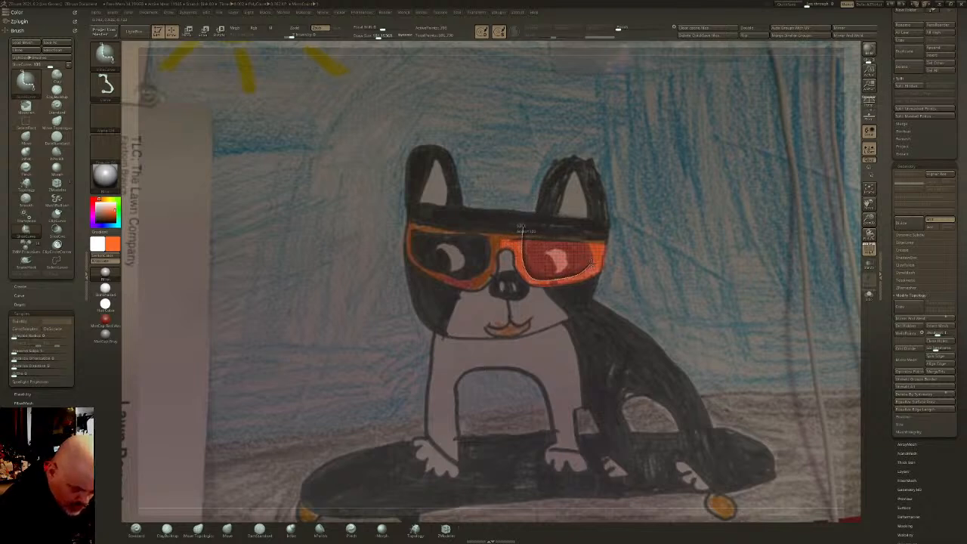
left_click_drag(580, 219, 584, 187, "ctrl+shift")
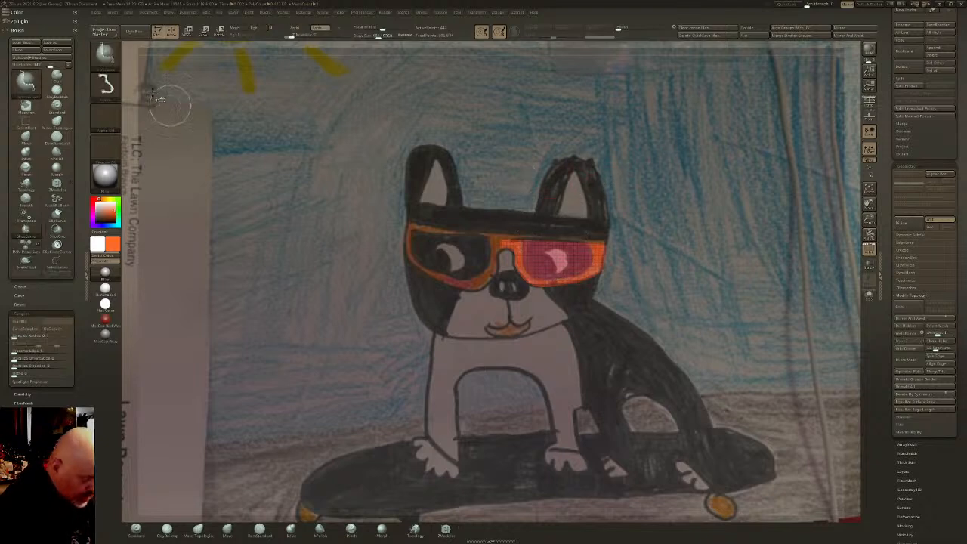
left_click(105, 53)
left_click(237, 64)
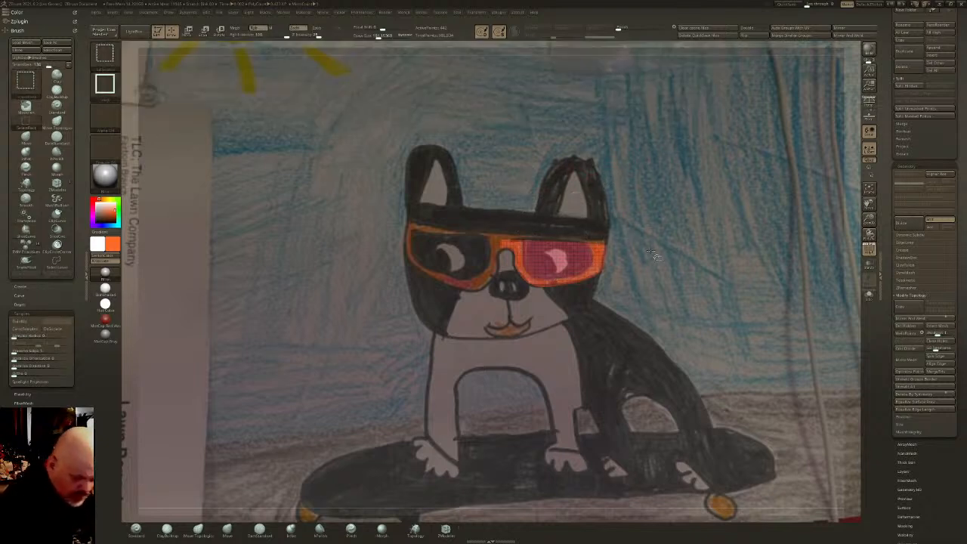
Turn off local symmetry and use Mirror And Weld to create the matching second half of the glasses
left_click(842, 29)
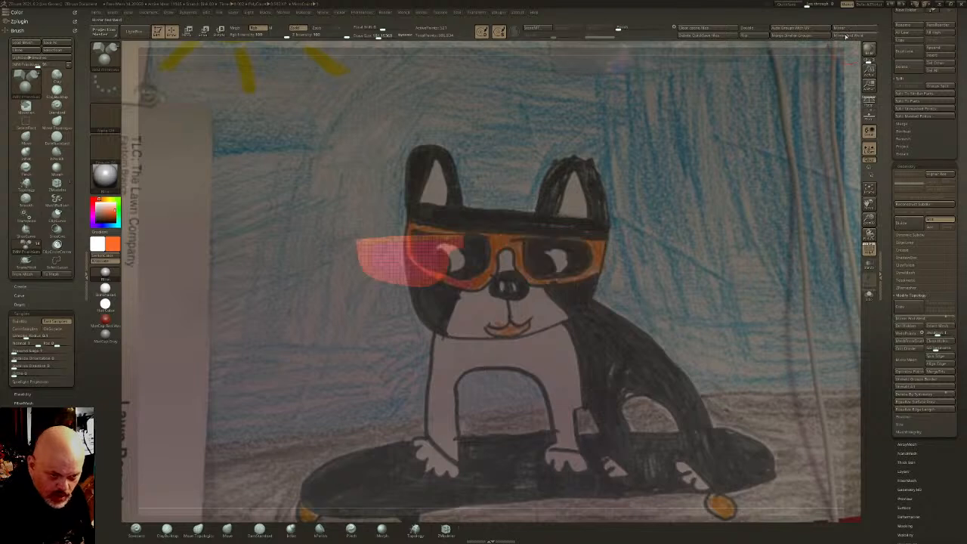
left_click(870, 131)
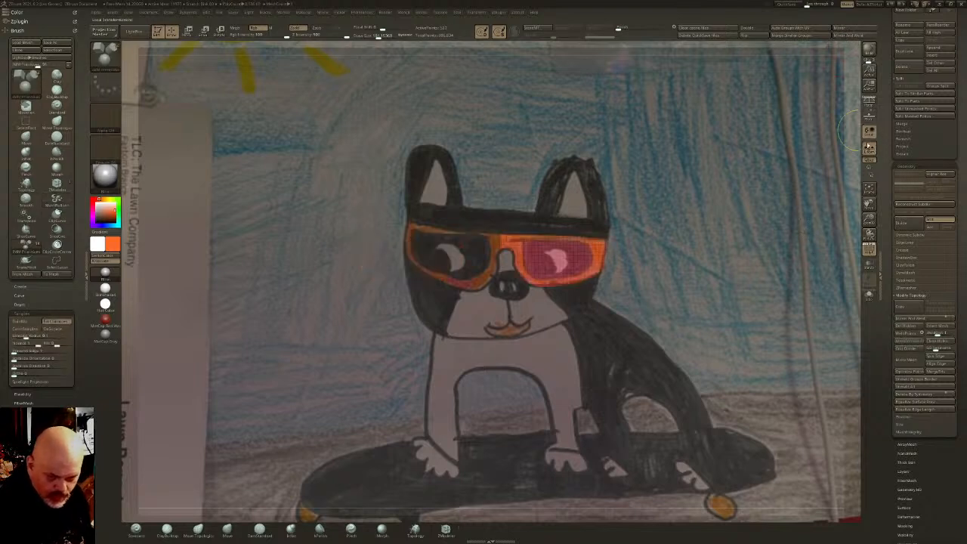
left_click(869, 148)
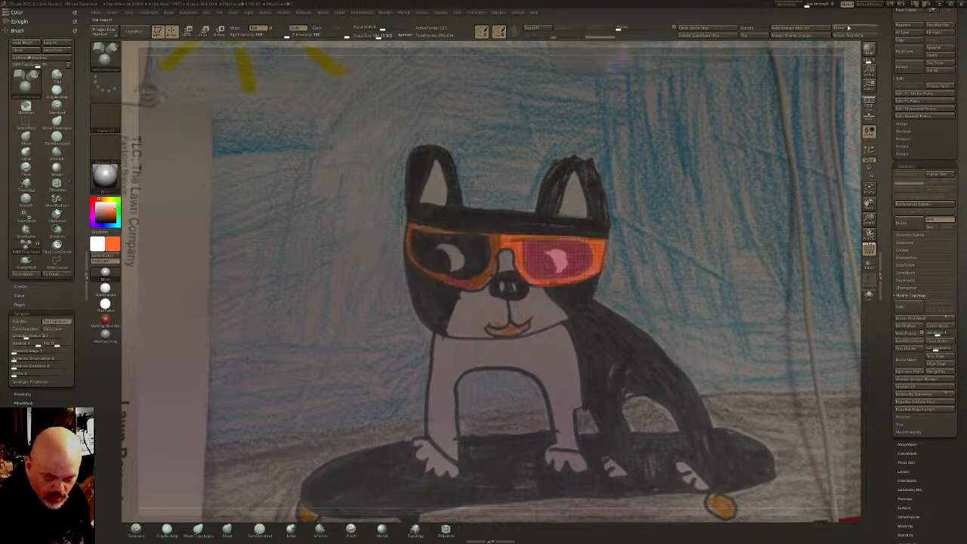
left_click(845, 28)
left_click(847, 36)
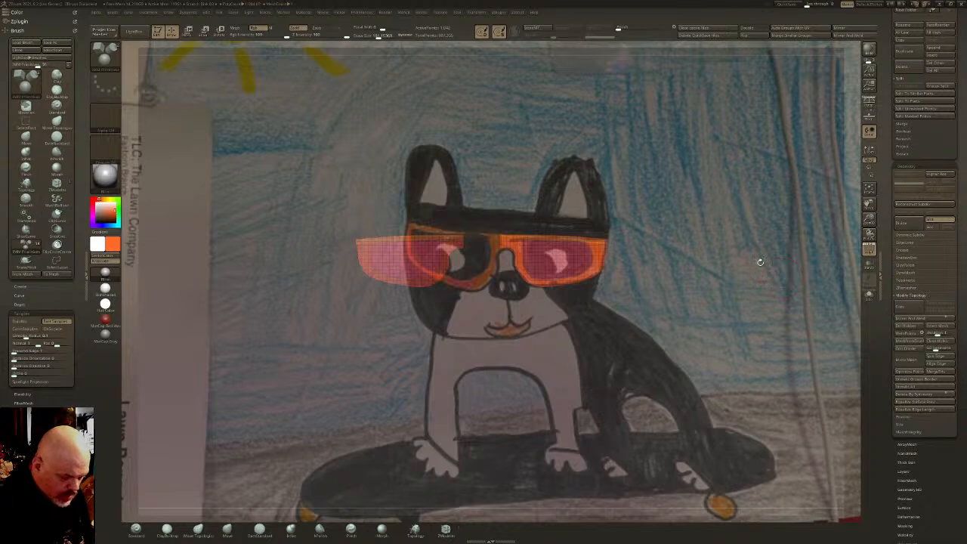
Hide the reference drawing and show the head, eyes, body and skateboard again with the glasses as the active part
left_click(870, 295)
mouse_move(951, 217)
left_click(951, 164)
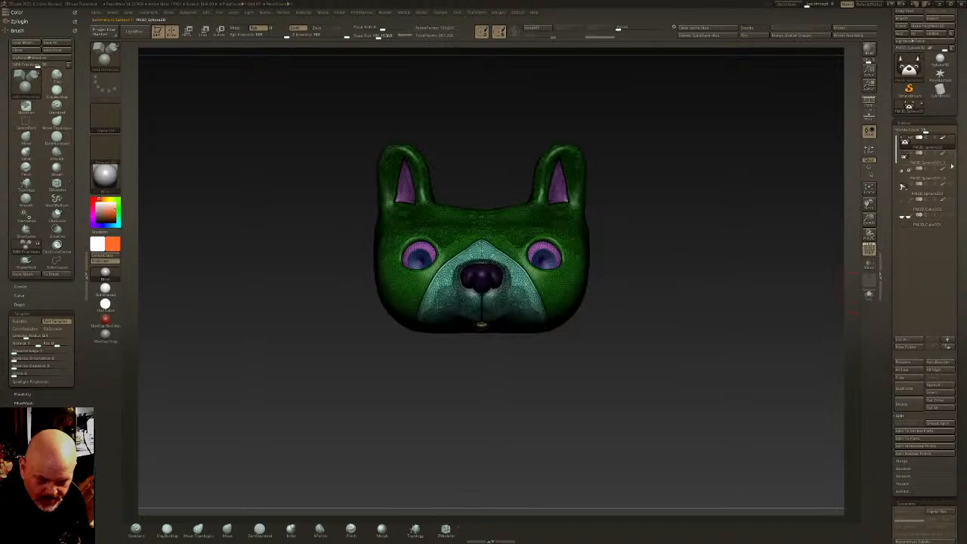
left_click(951, 181)
left_click(951, 201)
left_click(944, 220)
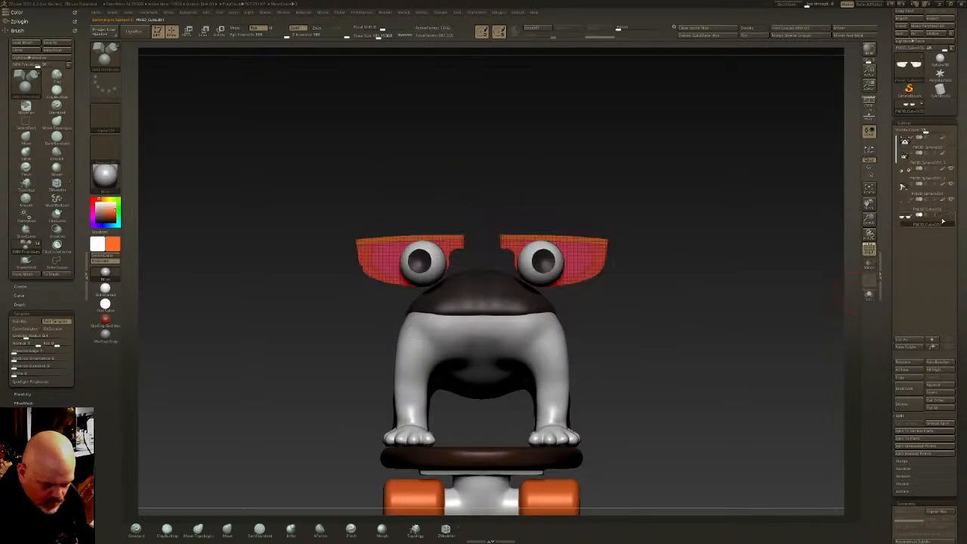
left_click(951, 155)
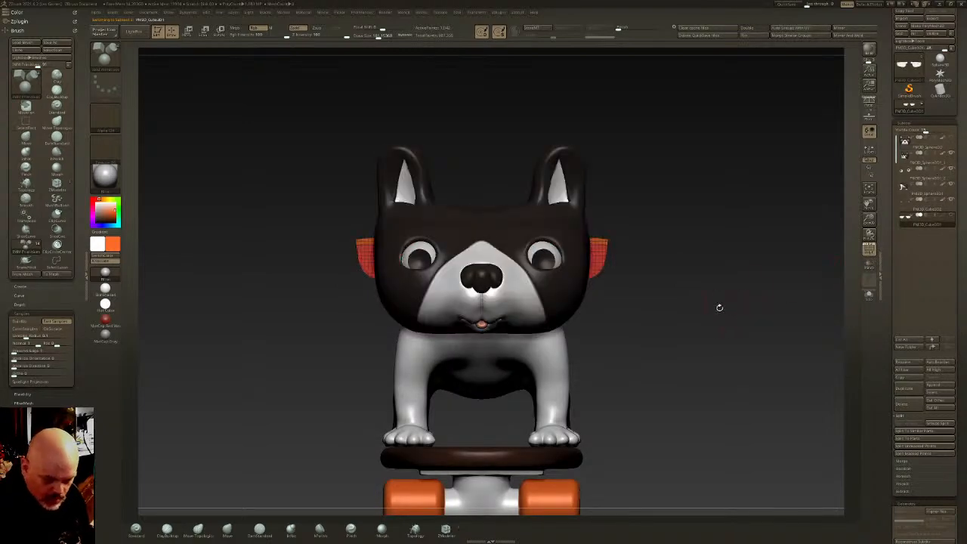
Move the glasses forward until they sit in front of the dog's face at eye level
left_click_drag(726, 303, 725, 227, "shift")
key("w")
left_click_drag(680, 340, 680, 377)
left_click_drag(556, 323, 559, 302)
left_click_drag(620, 325, 556, 370)
left_click_drag(642, 227, 642, 317, "shift")
right_click_drag(586, 315, 634, 342, "ctrl")
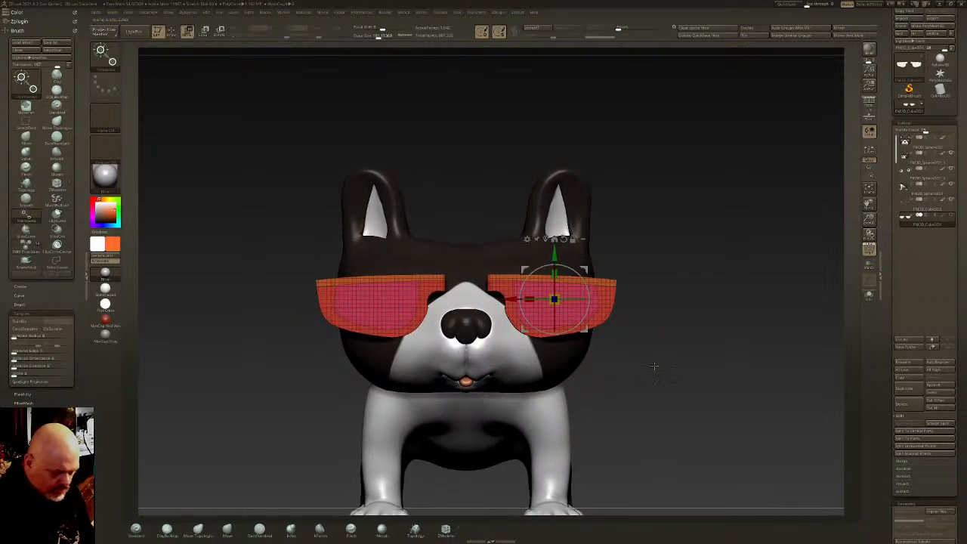
Move the two halves of the glasses closer together and angle them about 10 degrees around the face
left_click_drag(512, 300, 499, 303)
right_click_drag(520, 312, 551, 338)
left_click_drag(560, 306, 567, 304)
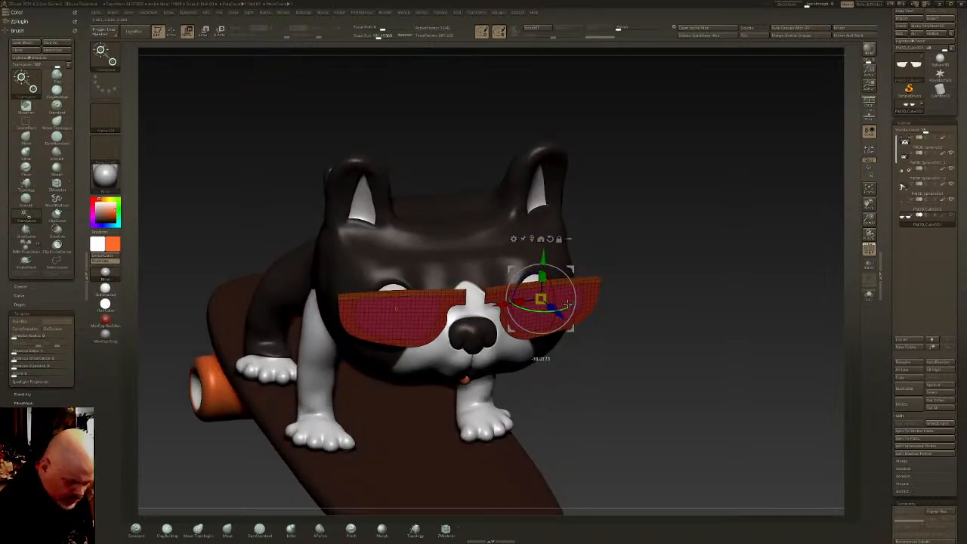
key("q")
Mask off all but the inner ends of the glasses, extend them to meet at the bridge, and weld them with Mirror And Weld
right_click_drag(567, 305, 550, 313, "shift")
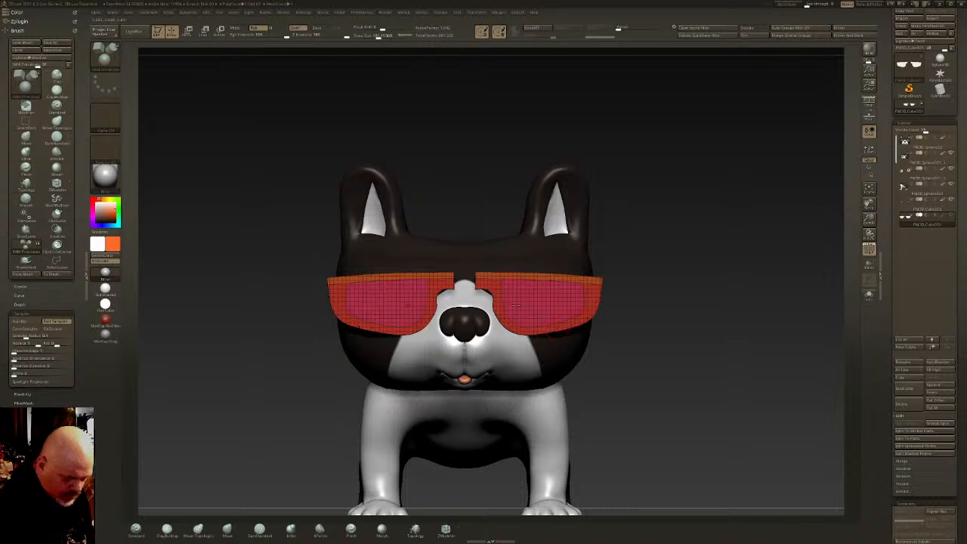
mouse_move(482, 210)
left_mouse_down("ctrl")
mouse_move(474, 286)
mouse_move(484, 257)
left_mouse_up("ctrl")
mouse_move(452, 225)
left_mouse_down("ctrl")
mouse_move(446, 283)
mouse_move(464, 265)
left_mouse_up("ctrl")
left_click(652, 222, "ctrl")
key("w")
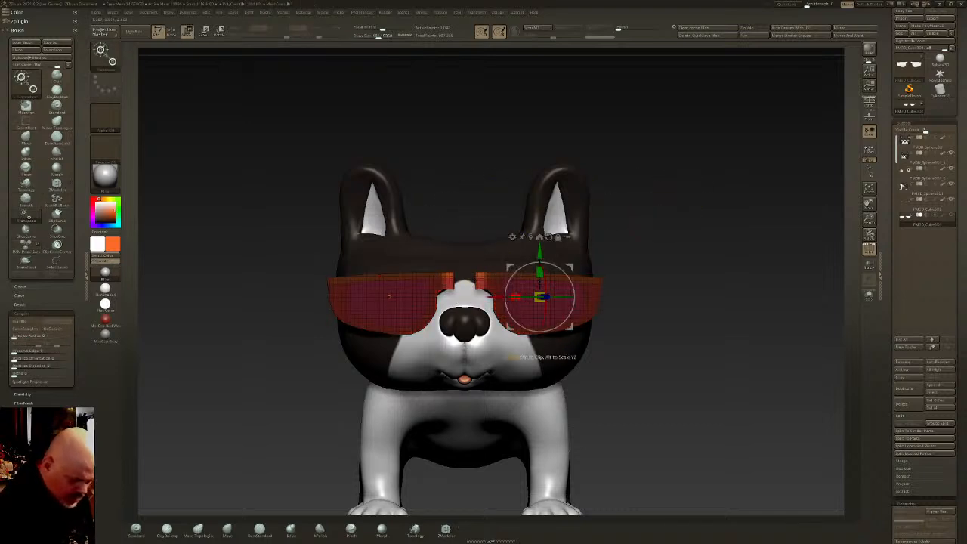
left_click_drag(498, 297, 484, 302)
key("q")
left_click_drag(699, 170, 741, 143, "ctrl")
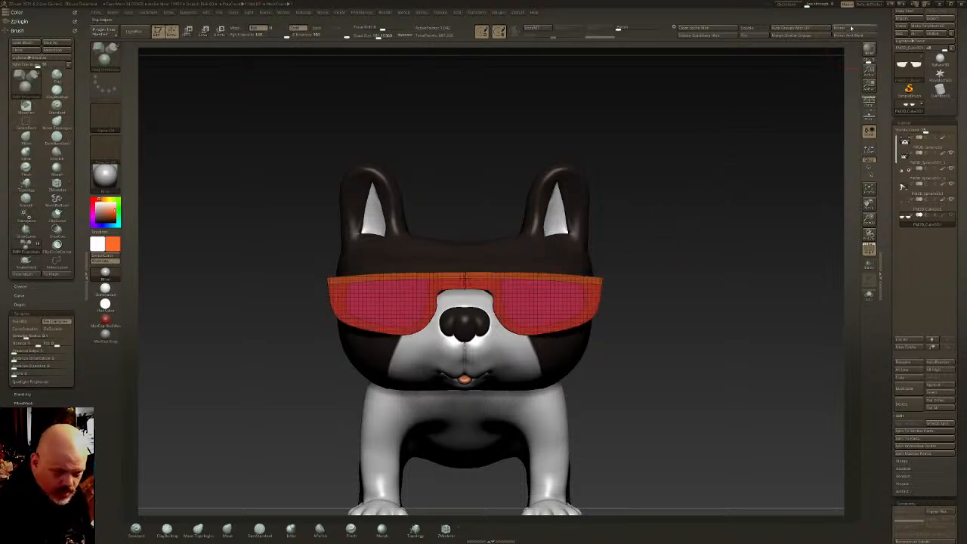
left_click(849, 36)
Isolate the leftover internal faces at the bridge of the glasses, invert the visibility and delete the hidden faces
left_click(106, 58, "ctrl+shift")
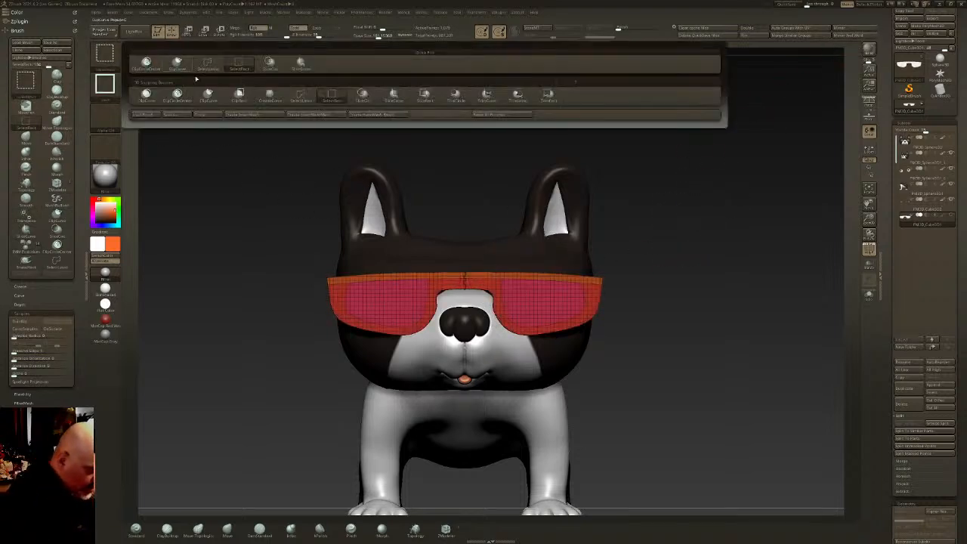
left_click(428, 278, "ctrl+shift")
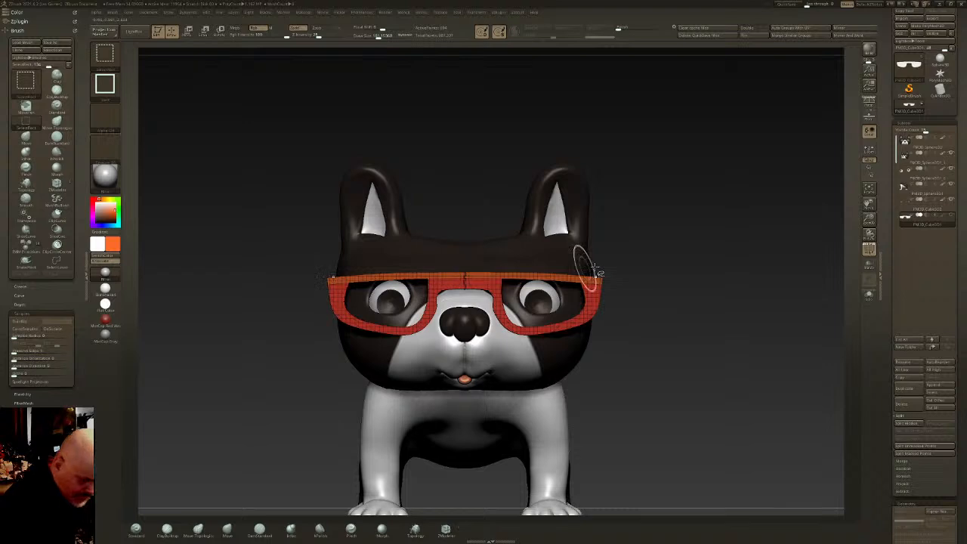
left_click(499, 281, "ctrl+shift")
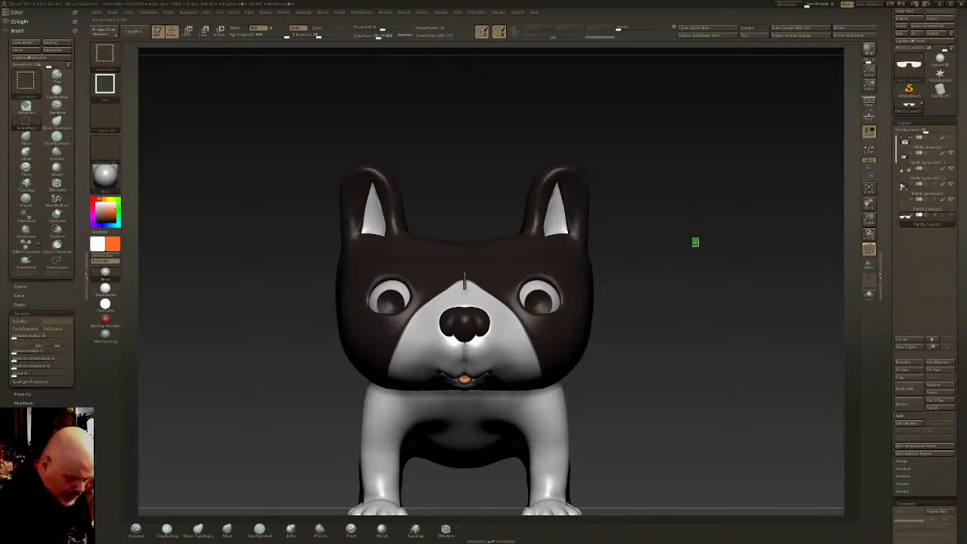
left_click(708, 225, "ctrl+shift")
left_click_drag(948, 323, 948, 261)
left_click(910, 360)
Centre the gizmo on the bridge, tilt the glasses and move them to rest on the dog's face above the nose
right_click_drag(545, 349, 644, 355)
right_click_drag(556, 327, 581, 342, "alt")
key("w")
left_click_drag(488, 338, 532, 285, "alt")
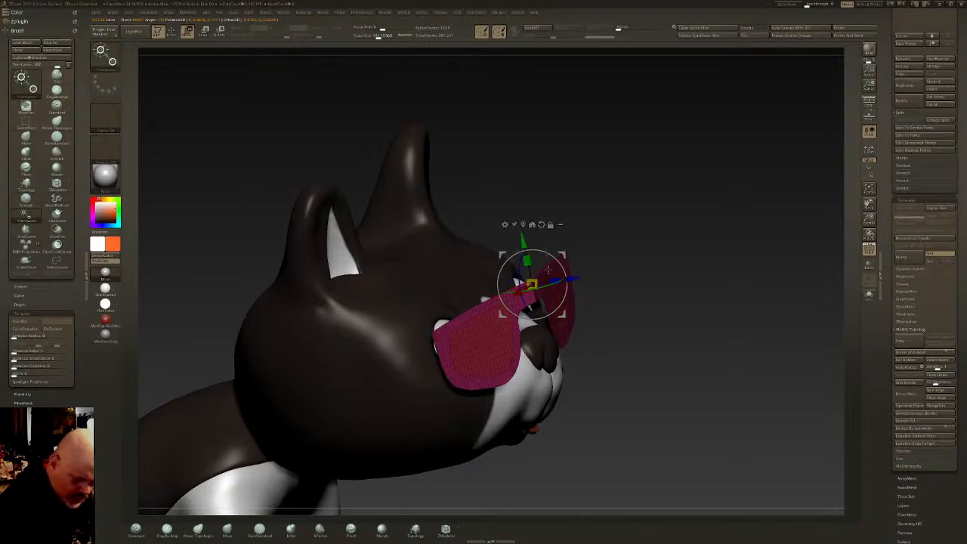
left_click_drag(555, 265, 548, 279)
left_click_drag(487, 260, 482, 251)
right_click_drag(518, 255, 446, 256, "shift")
left_click_drag(506, 250, 507, 244)
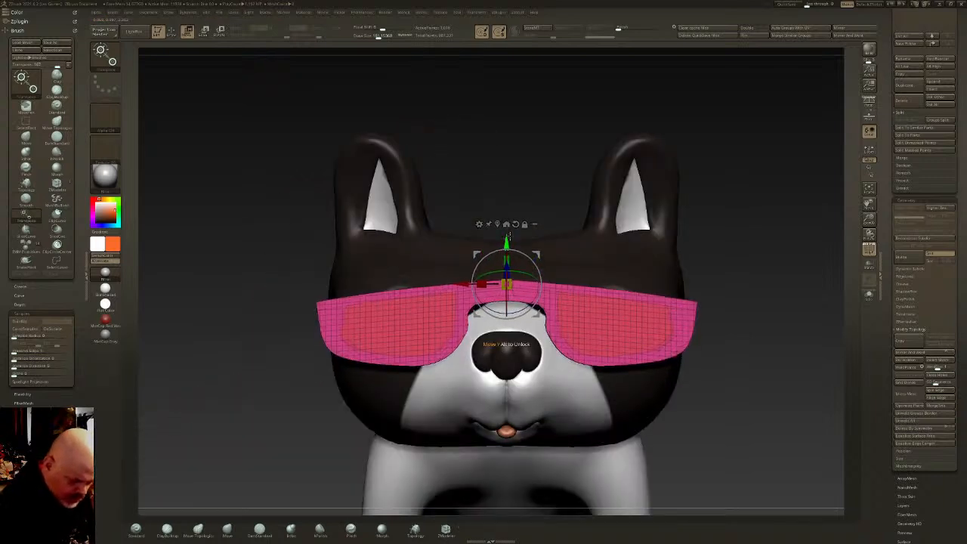
Flatten the glasses from the side with ClipCurve along a slanted line parallel to the lenses
right_click_drag(509, 245, 416, 249)
right_click_drag(568, 241, 632, 272)
key("q")
mouse_move(586, 314)
right_mouse_down()
mouse_move(613, 331)
mouse_move(529, 327)
right_mouse_up()
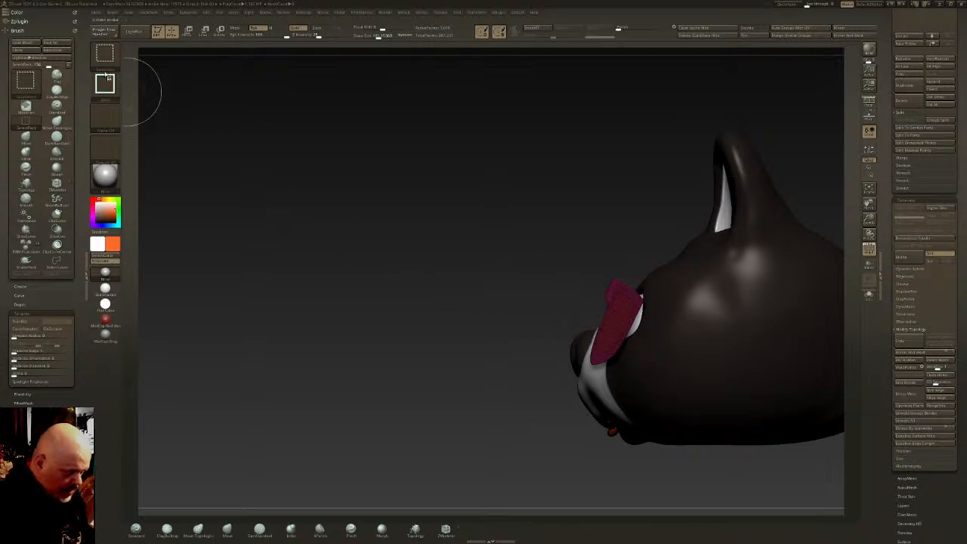
left_click(109, 55, "ctrl+shift")
left_click(210, 62, "ctrl+shift")
mouse_move(557, 434)
left_mouse_down("ctrl+shift")
mouse_move(616, 302)
mouse_move(702, 220)
mouse_move(717, 220)
left_mouse_up("ctrl+shift")
right_click_drag(616, 280, 686, 301)
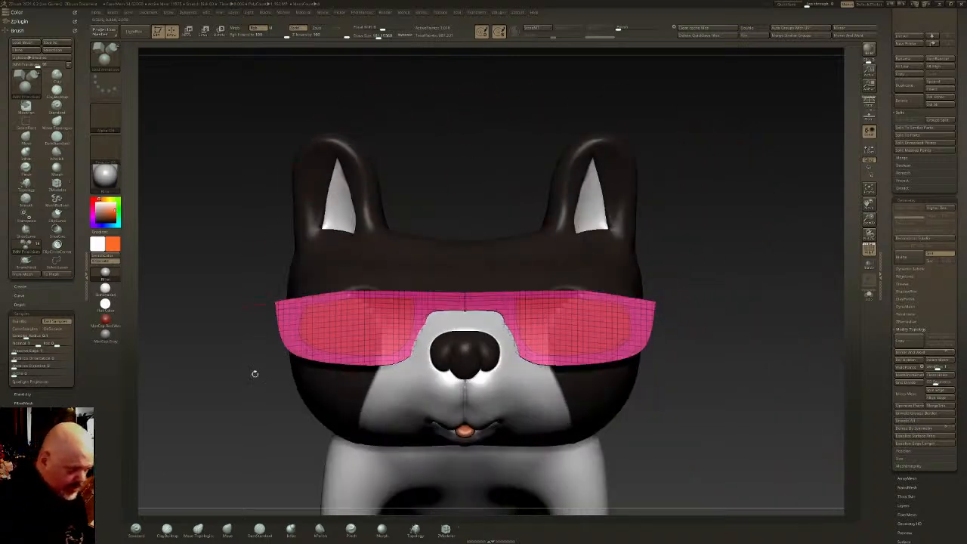
Reshape the bridge and inner edges of the glasses around the nose using Move Topological with a smaller brush size
left_click(198, 529)
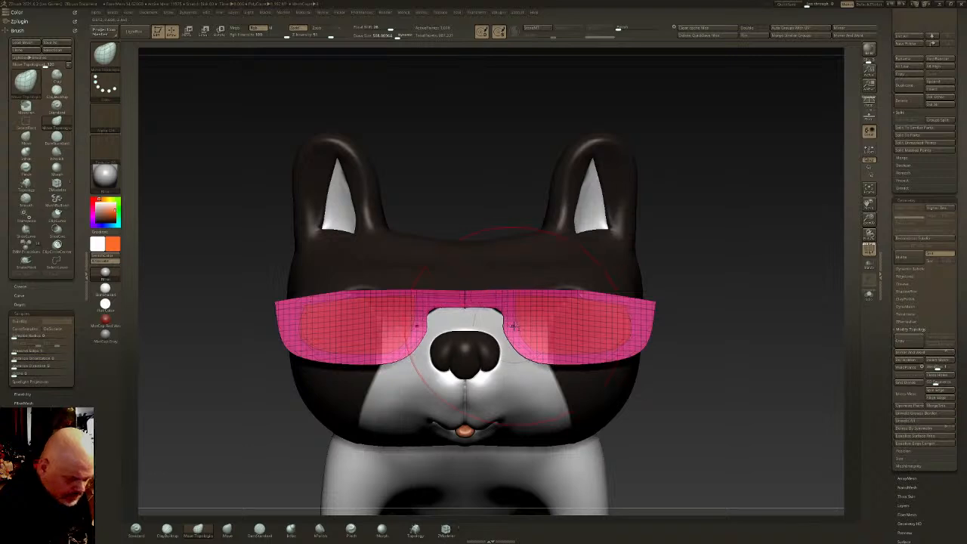
left_click_drag(398, 36, 387, 37)
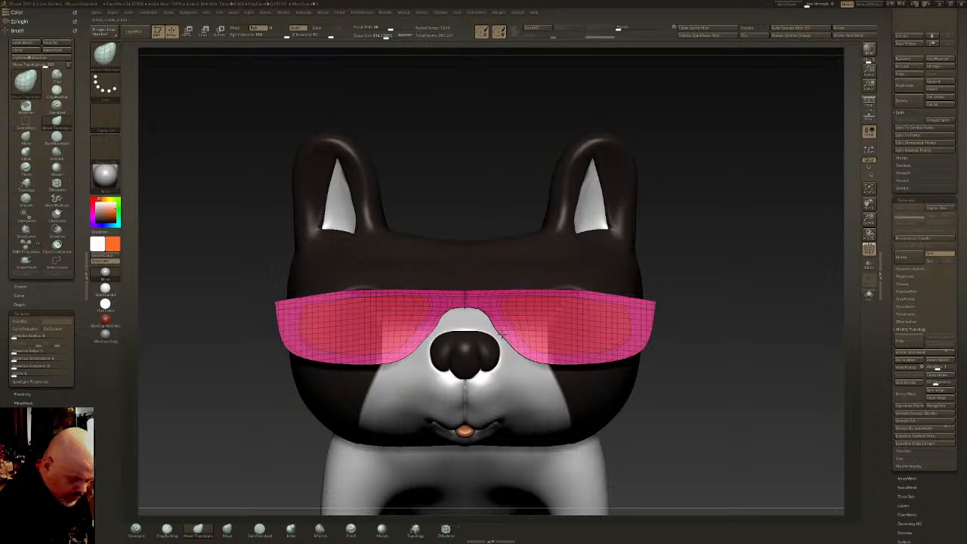
right_click_drag(517, 330, 622, 334)
left_click(627, 28)
key("ctrl+z")
key("ctrl+z")
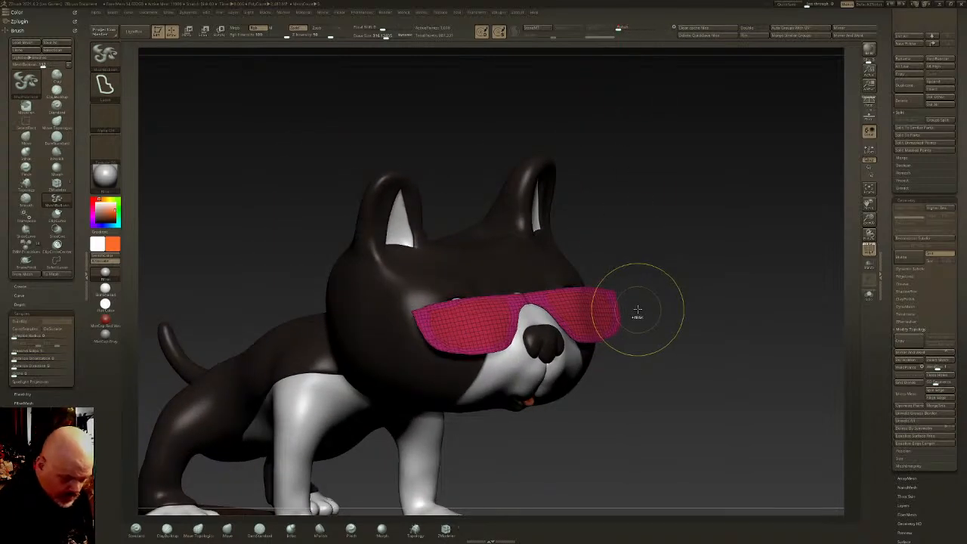
Isolate the two lenses, assign them one new polygroup, and show the full glasses again
right_click_drag(596, 310, 597, 325)
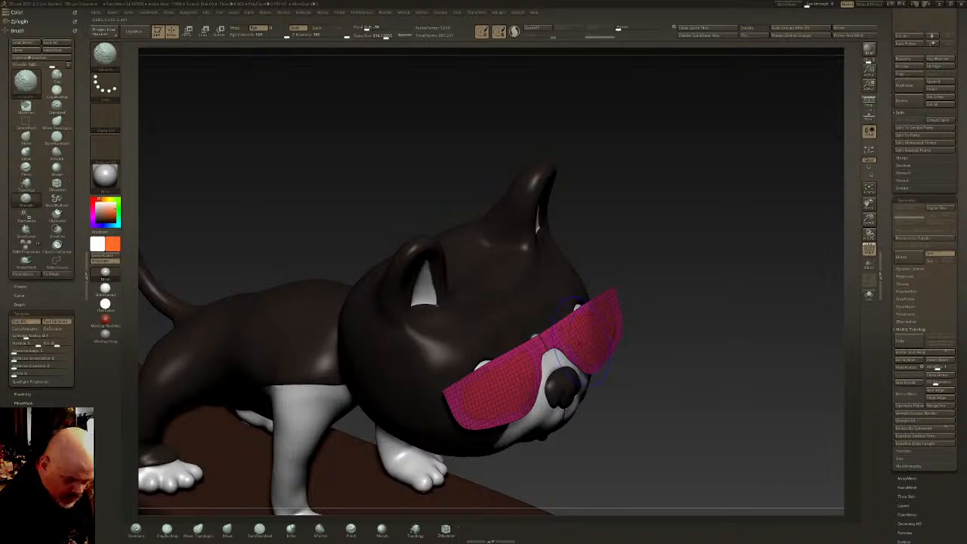
right_click_drag(598, 335, 594, 316)
left_click(609, 331, "ctrl+shift")
key("ctrl+w")
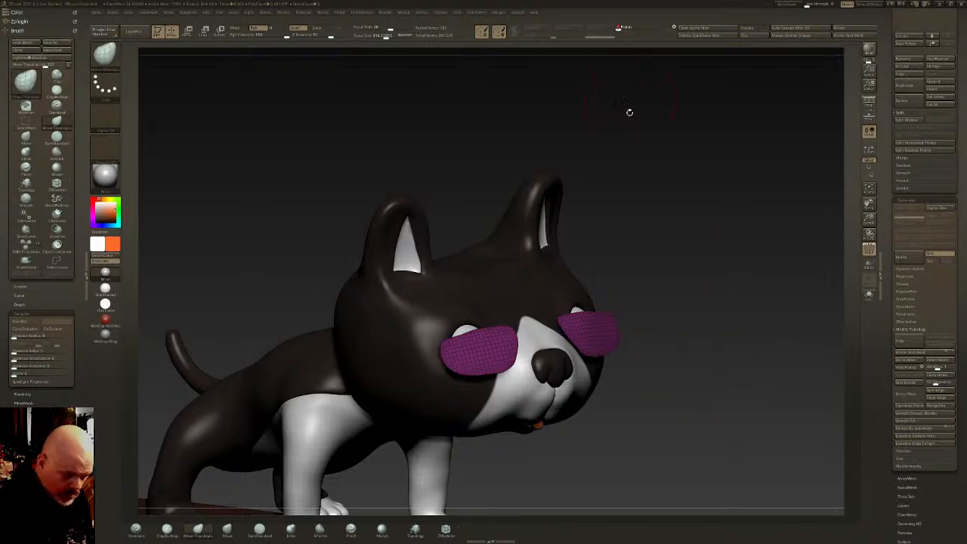
key("ctrl+w")
left_click(669, 308, "ctrl+shift")
Switch back to rectangular selection, isolate the glasses frame, polish its outline and give it its own polygroup
right_click_drag(627, 348, 554, 326)
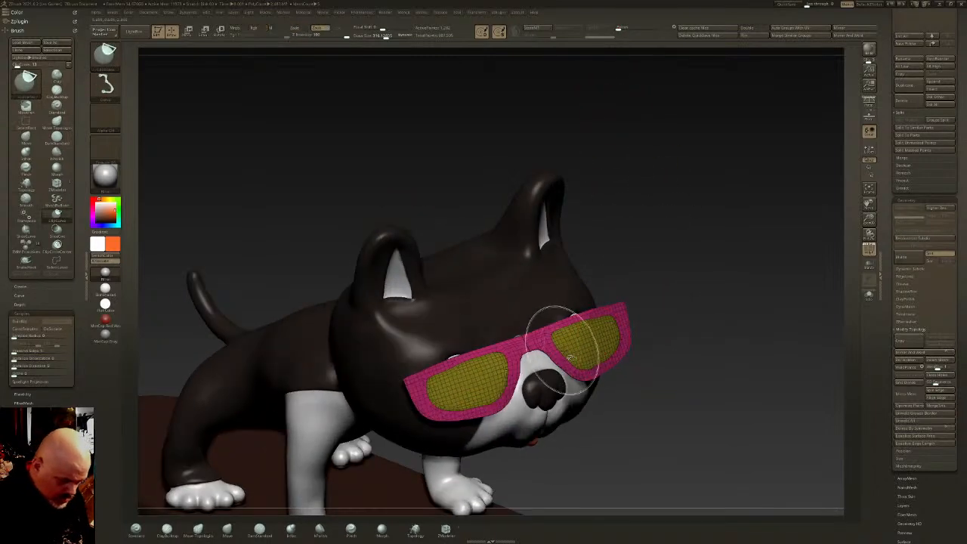
left_click(554, 326, "ctrl+shift")
key("b")
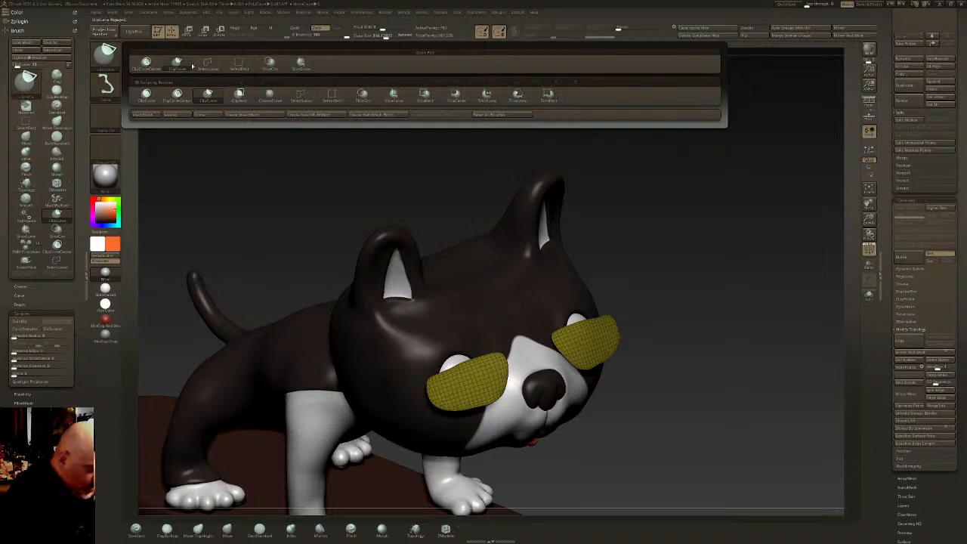
left_click(238, 63)
left_click(706, 307, "ctrl+shift")
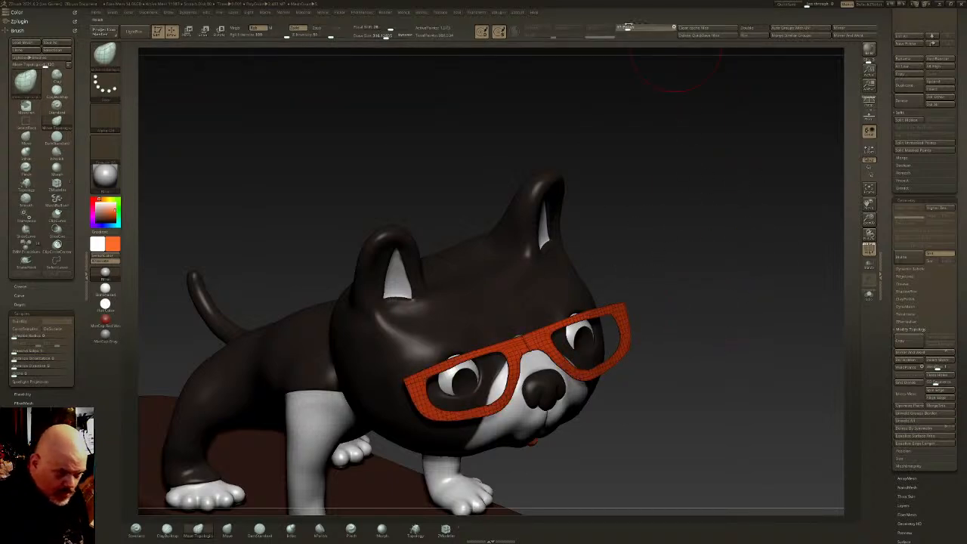
left_click(689, 346, "ctrl+shift")
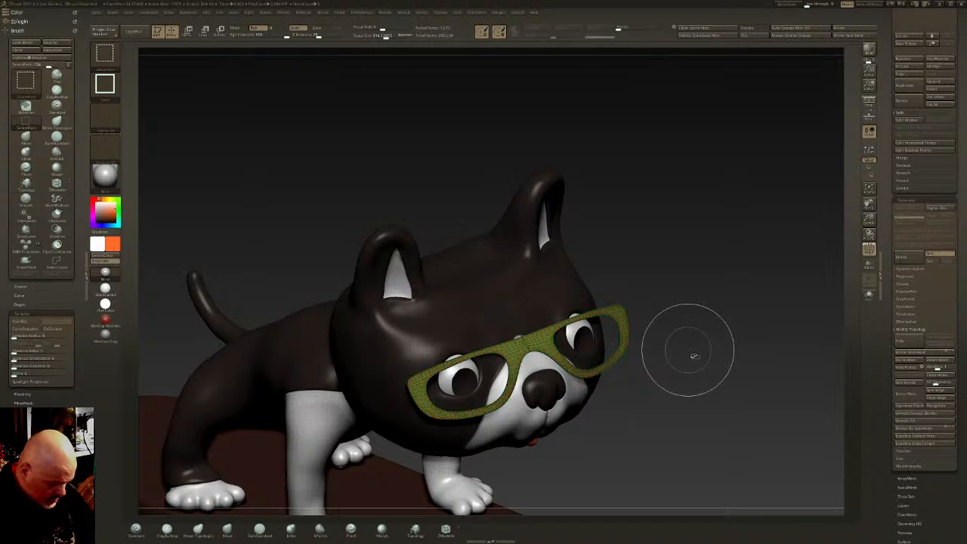
Remesh the full glasses using ZRemesher with Half and Keep Groups enabled
mouse_move(691, 346)
left_mouse_down()
mouse_move(673, 328)
mouse_move(636, 365)
left_mouse_up()
key("shift")
scroll(956, 241, "down", 3)
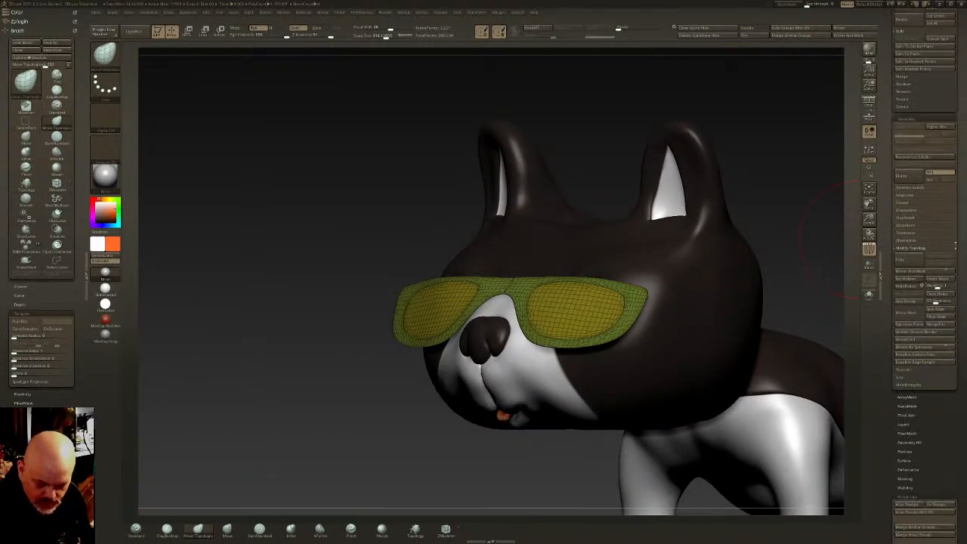
left_click(910, 240)
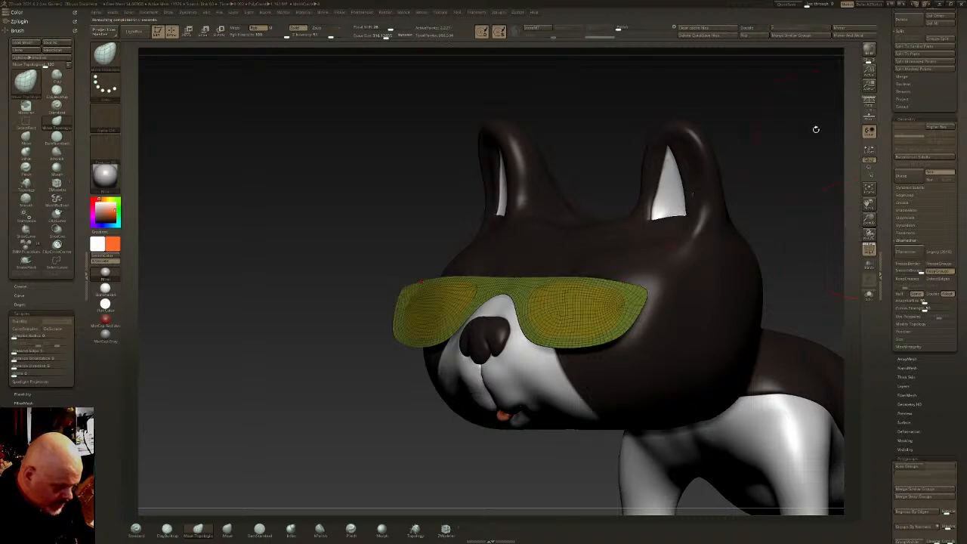
left_click_drag(755, 156, 627, 270)
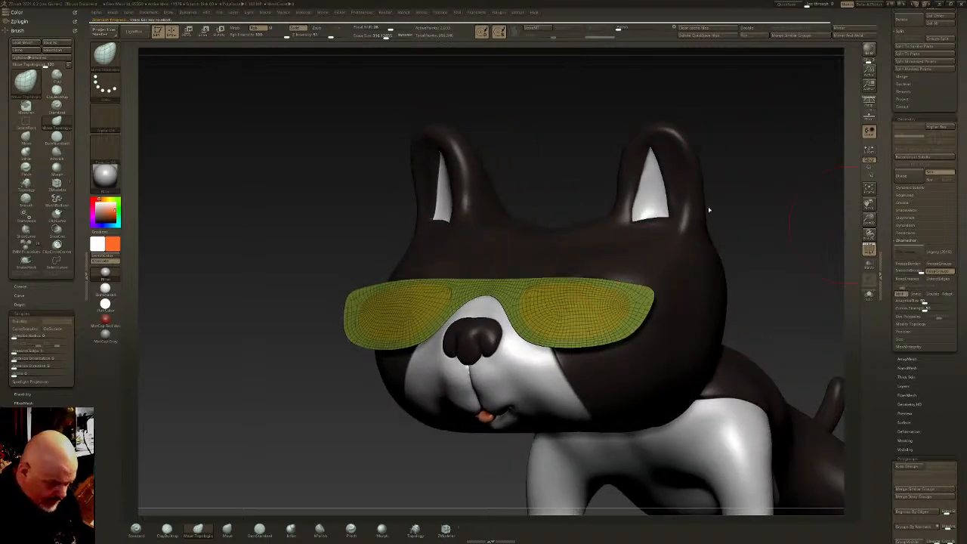
mouse_move(708, 210)
left_mouse_down()
mouse_move(637, 279)
mouse_move(653, 312)
mouse_move(643, 340)
mouse_move(606, 327)
mouse_move(625, 323)
left_mouse_up()
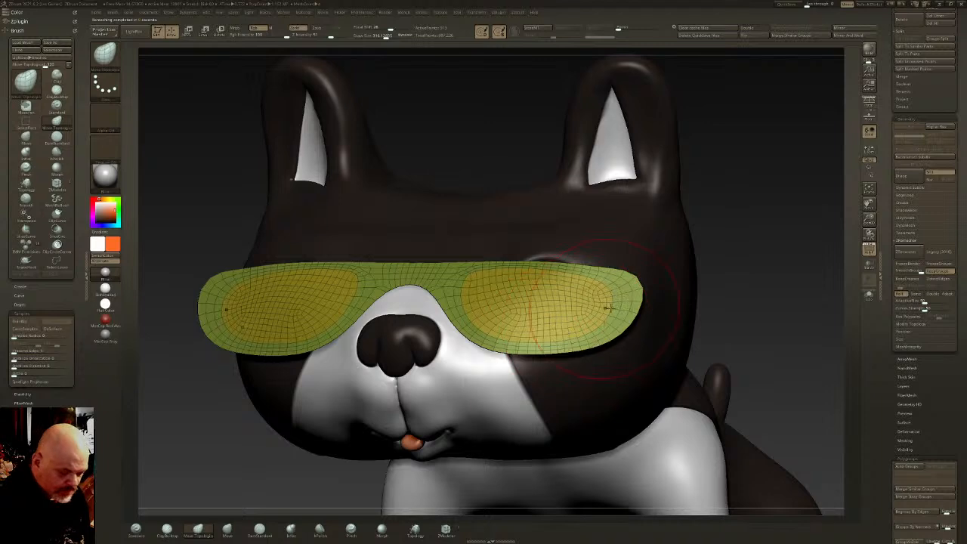
Hide the lenses, leaving only the frame, and split the hidden lenses off into their own part
left_click(559, 283, "ctrl+shift")
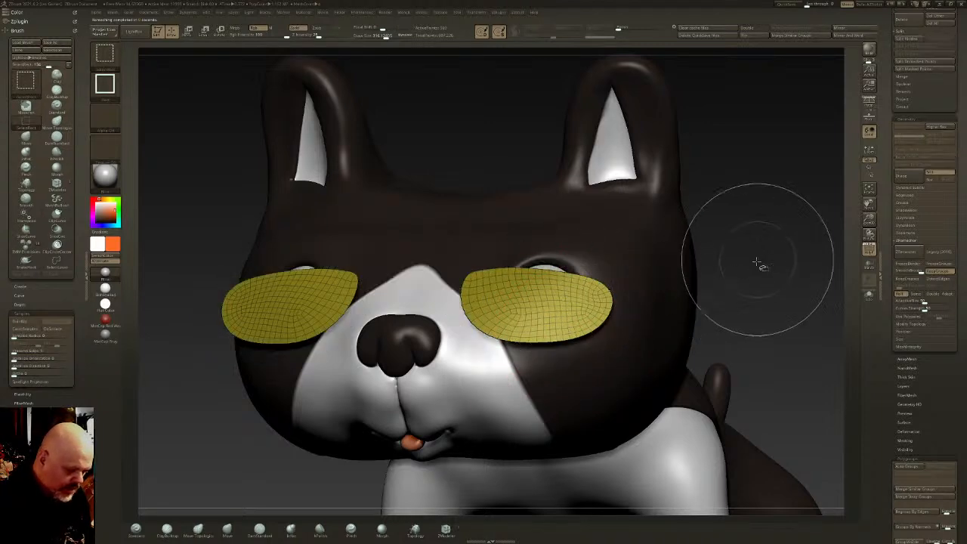
left_click(752, 268, "ctrl+shift")
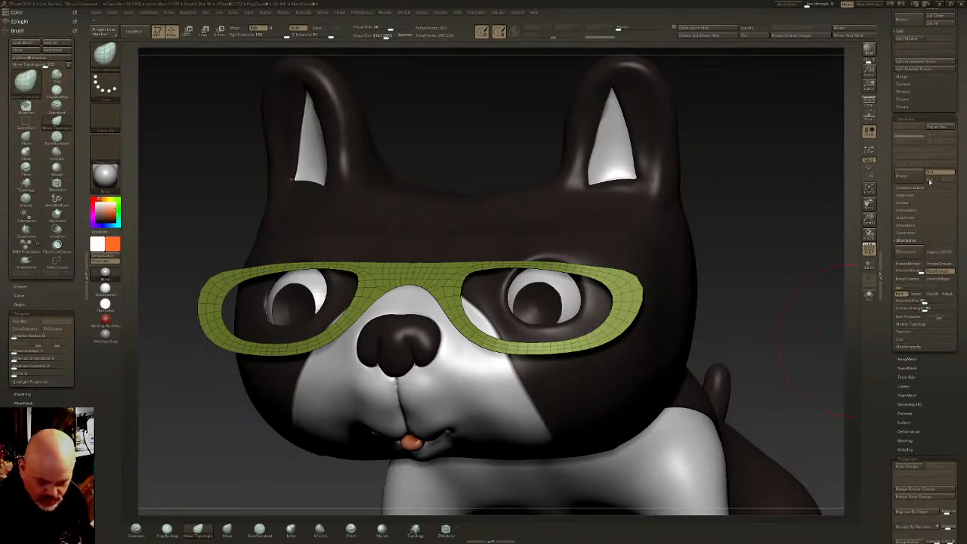
scroll(908, 77, "down", 1)
left_click(918, 56)
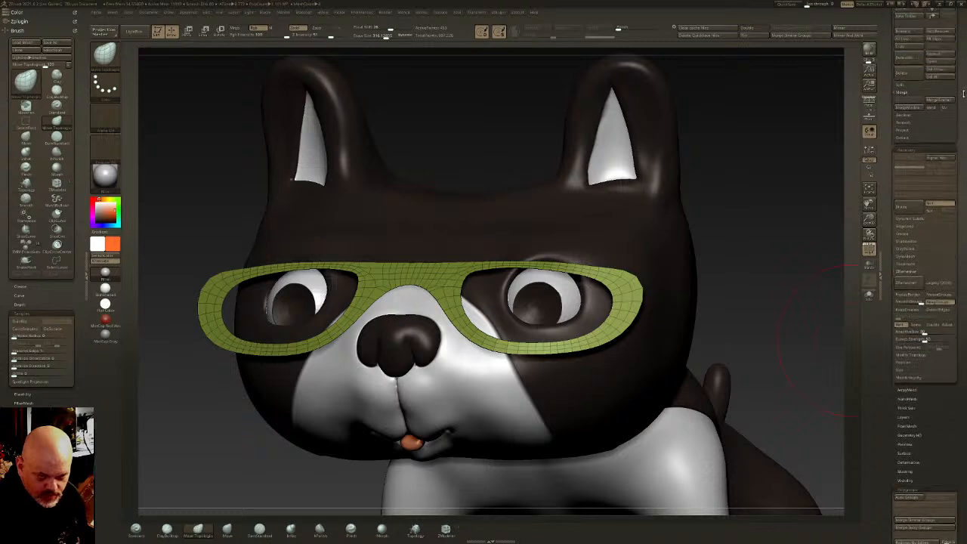
scroll(912, 133, "up", 5)
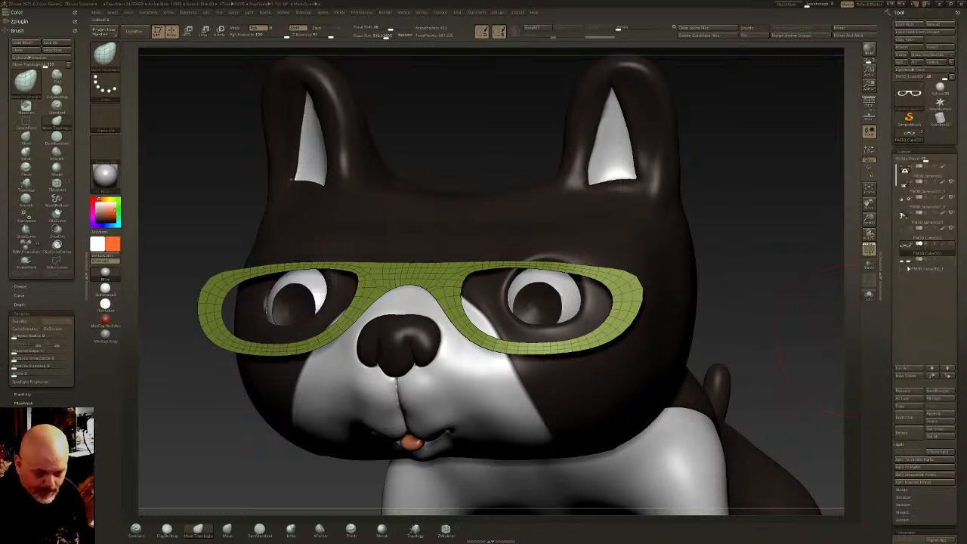
Examine the split-off lens part, return to the frame as the active part and inspect its fit around the eyes
left_click(906, 264)
left_click_drag(726, 344, 748, 338)
left_click(919, 249)
left_click_drag(807, 313, 627, 370)
key("f")
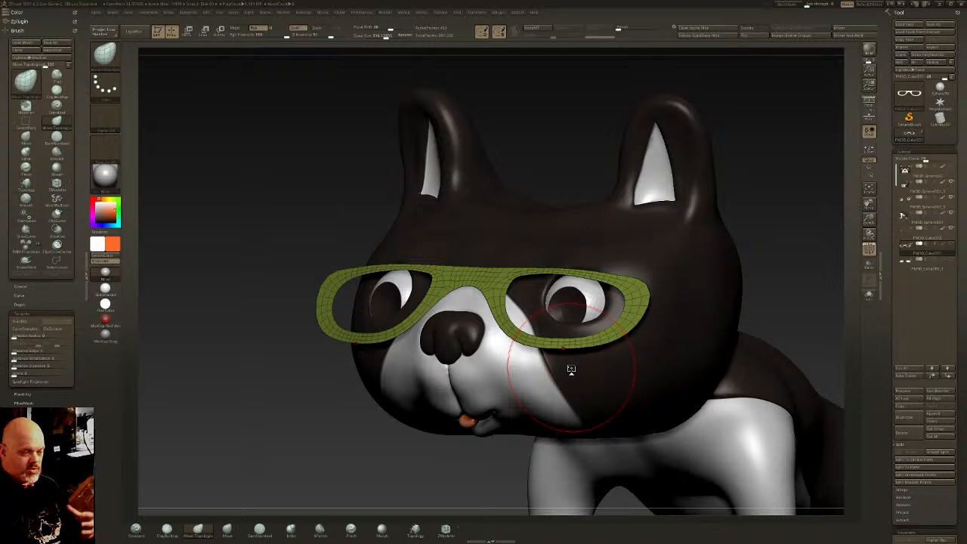
right_click_drag(571, 370, 608, 291)
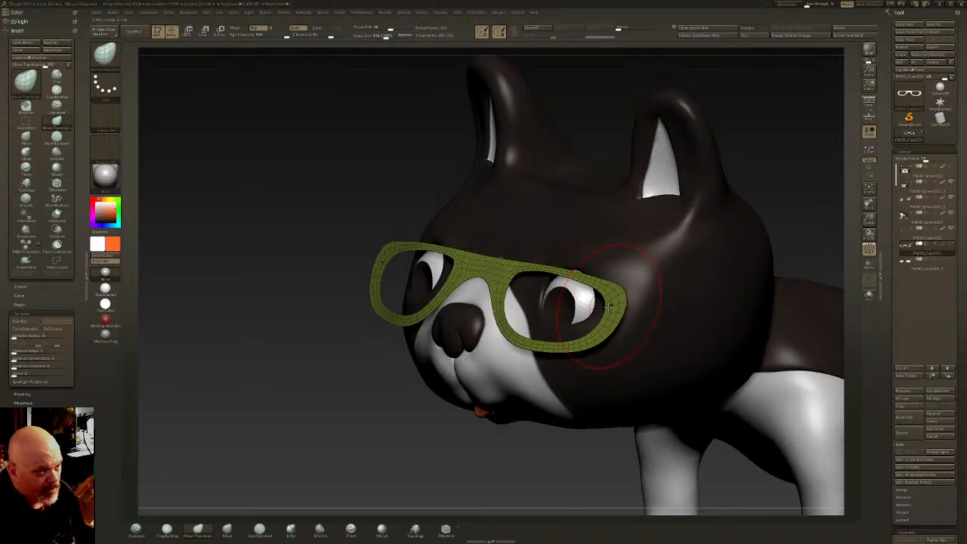
right_click_drag(608, 304, 633, 302)
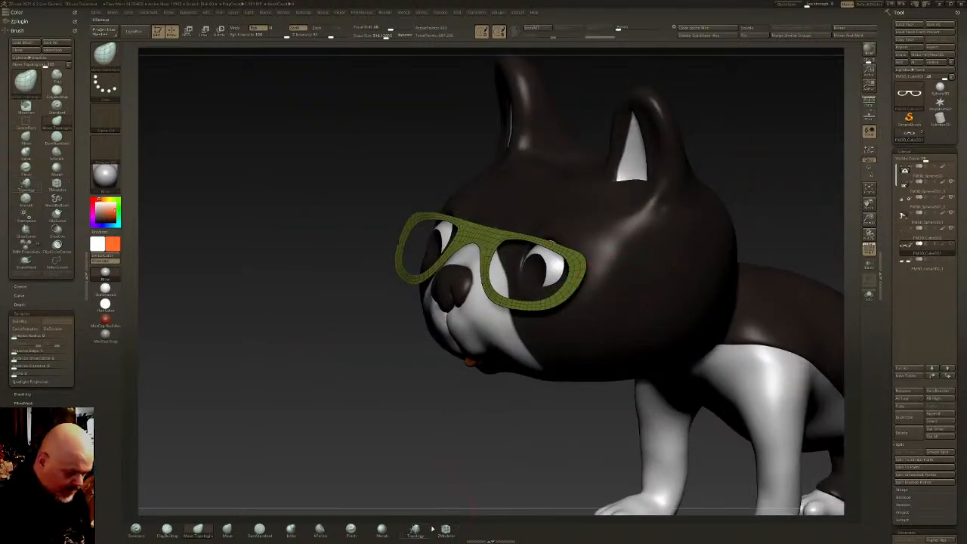
Give the glasses frame thickness with the ZModeler brush, extruding its polygons with the Polygroup All target
key("b")
key("z")
key("m")
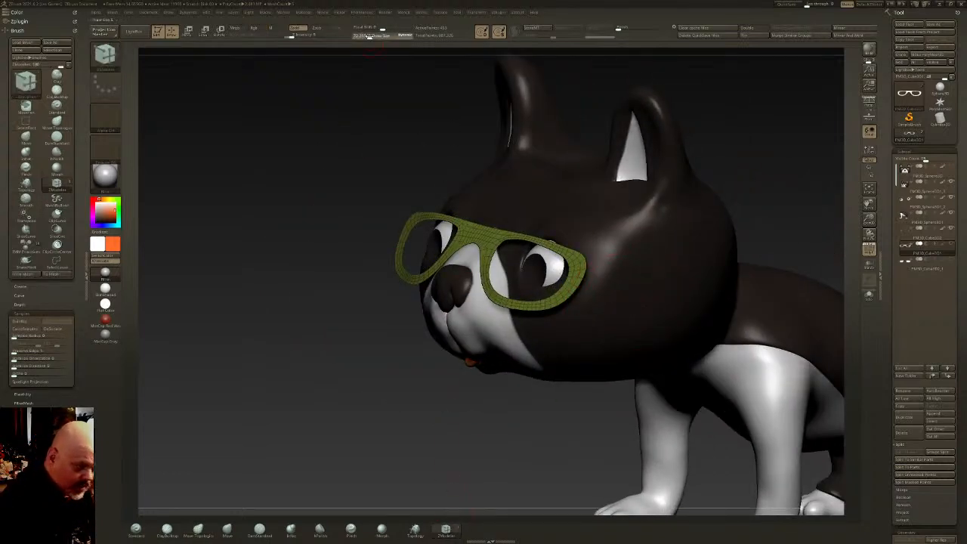
right_click_drag(515, 204, 523, 249, "ctrl")
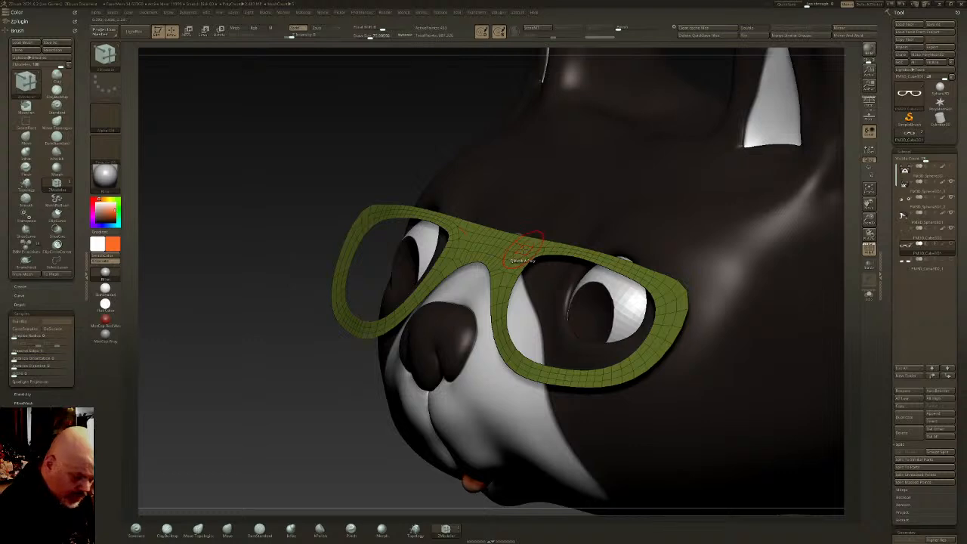
key("space")
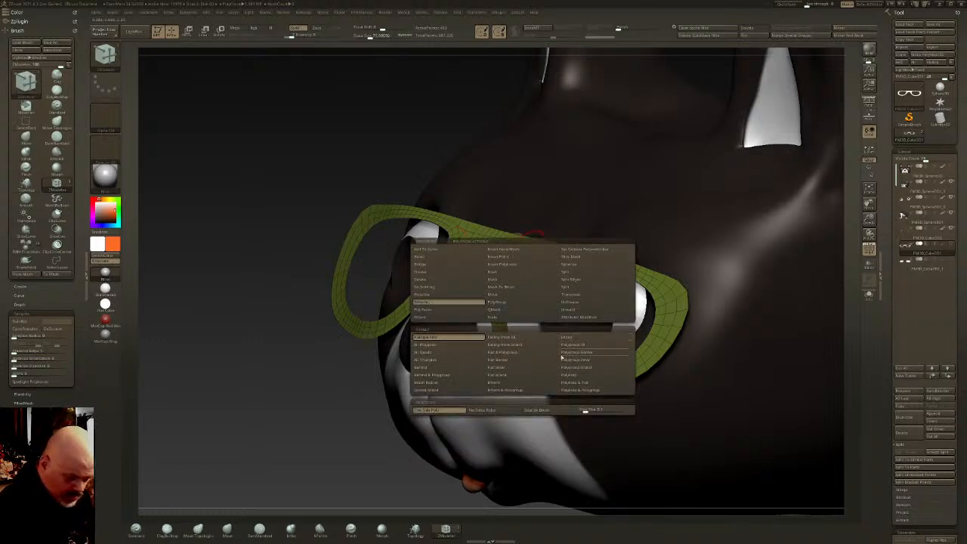
left_click(579, 347)
right_click_drag(533, 240, 526, 246)
left_click_drag(527, 244, 519, 235)
right_click_drag(519, 235, 521, 259)
left_click_drag(535, 242, 537, 248)
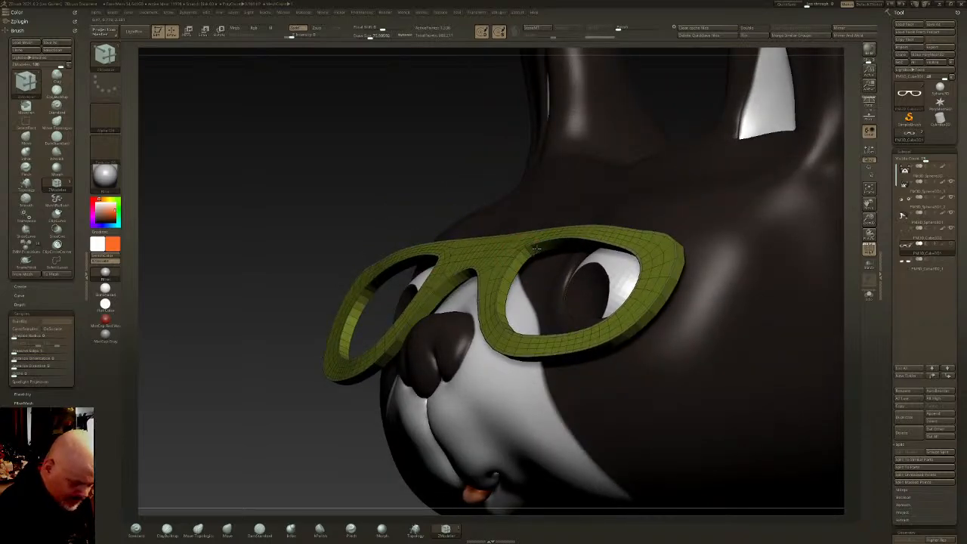
Mark a patch of polygons on the back of the glasses frame's outer corner as a separate group with the ZModeler brush
right_click_drag(537, 248, 718, 360)
key("shift+f")
right_click_drag(743, 330, 716, 329)
left_click(870, 249)
right_click_drag(840, 251, 581, 251)
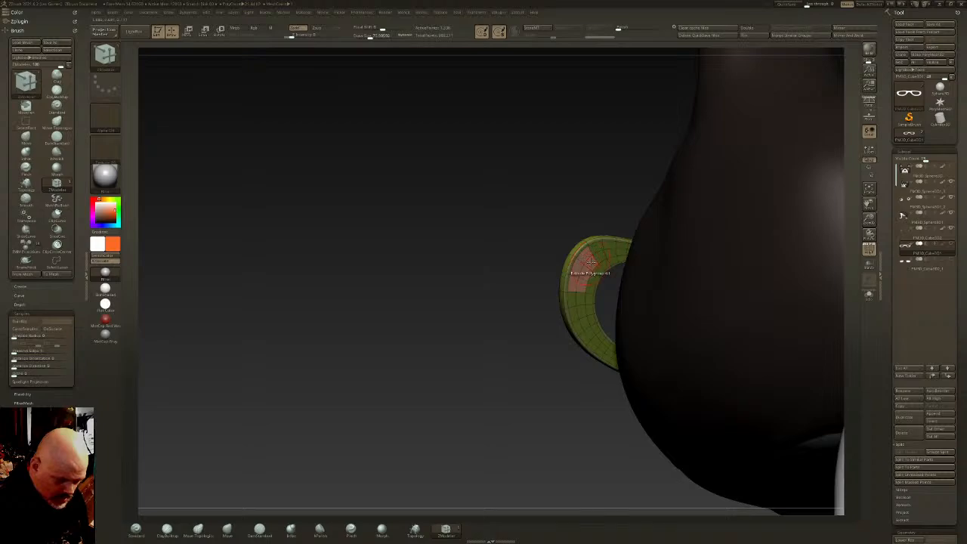
mouse_move(589, 262)
right_mouse_down()
mouse_move(646, 295)
mouse_move(593, 279)
right_mouse_up()
Isolate the marked patch, round it off and mask its inner polygons, restoring the rest of the frame to view
left_click(559, 353, "ctrl+shift")
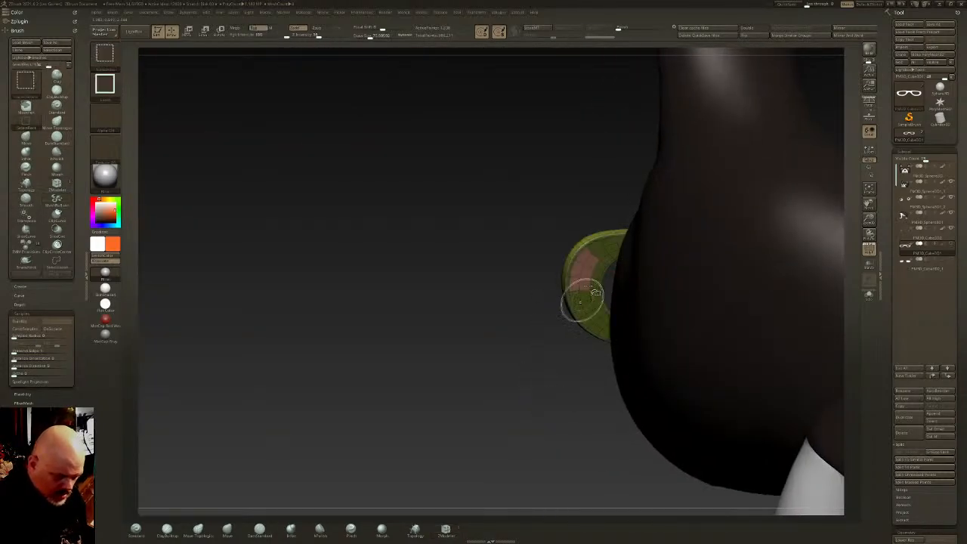
left_click(585, 266, "ctrl+shift")
left_click(556, 404, "ctrl")
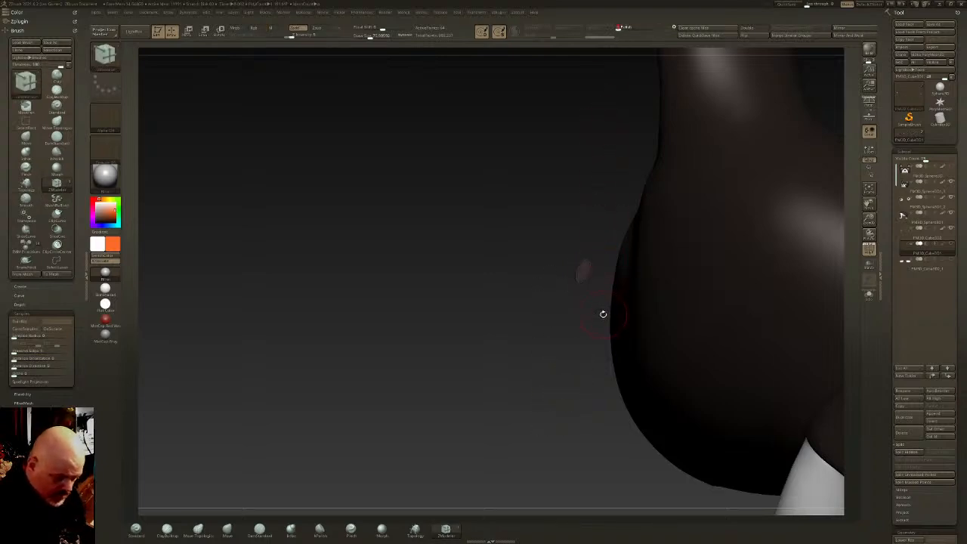
key("ctrl+shift+x")
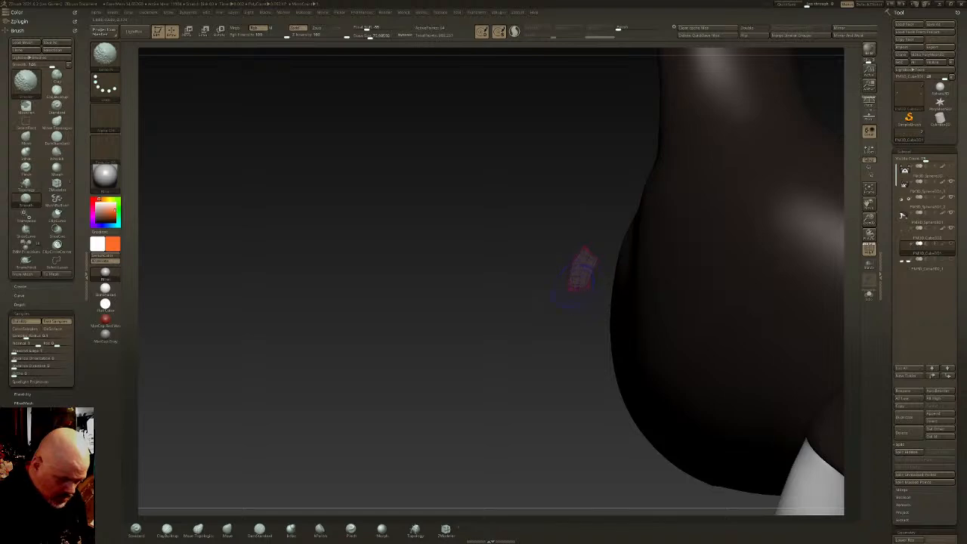
key("ctrl+shift+s")
key("ctrl+shift")
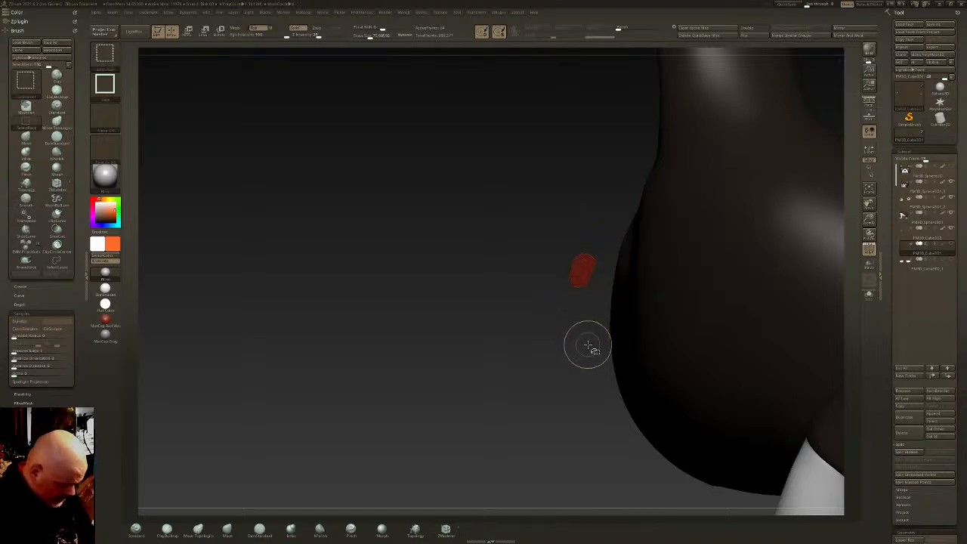
left_click(587, 346, "ctrl")
left_click(587, 345, "ctrl+shift")
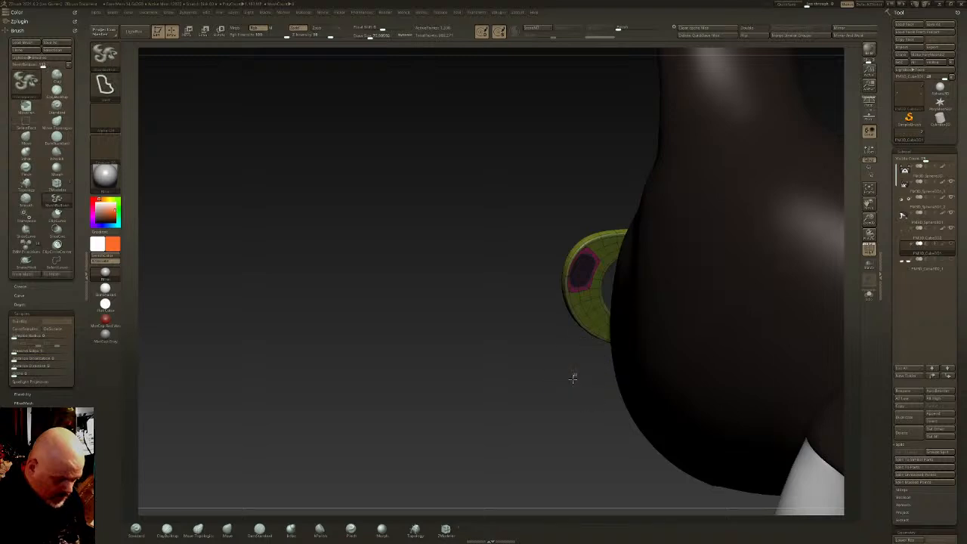
Invert the mask and extrude temple arms from the frame's corners back along the head, bending their ends, and clear the mask
left_click(572, 382, "ctrl")
left_click_drag(572, 382, 597, 384)
key("w")
right_click_drag(619, 280, 536, 282, "alt")
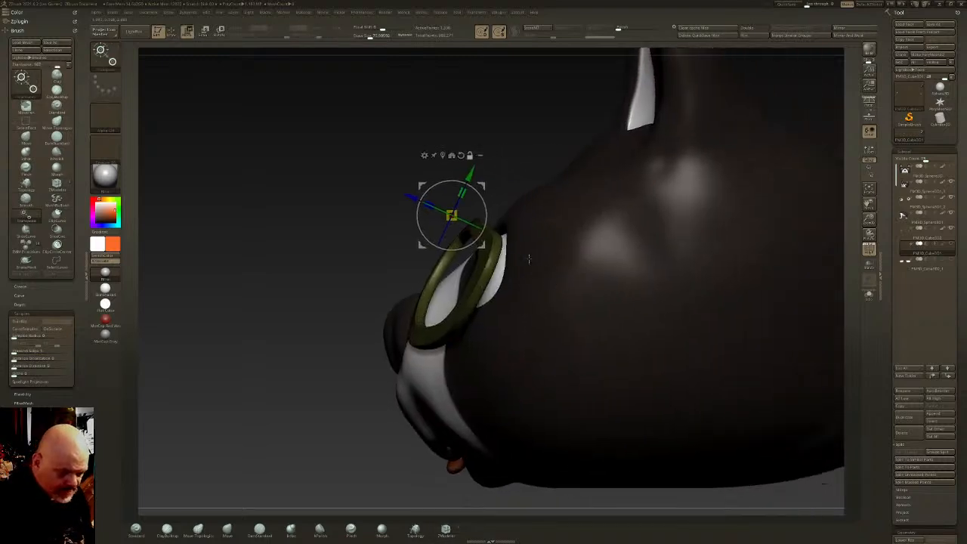
left_click_drag(412, 198, 695, 325, "ctrl")
left_click_drag(748, 269, 753, 108)
mouse_move(831, 154)
left_mouse_down()
mouse_move(704, 131)
mouse_move(763, 130)
mouse_move(836, 168)
left_mouse_up()
right_click_drag(840, 167, 640, 145, "alt")
left_click_drag(640, 146, 653, 178, "ctrl")
mouse_move(652, 178)
right_mouse_down("alt")
mouse_move(735, 190)
mouse_move(704, 229)
mouse_move(682, 300)
mouse_move(689, 295)
mouse_move(616, 363)
right_mouse_up("alt")
key("q")
left_click_drag(241, 531, 259, 522, "ctrl")
Enlarge the Move Topological brush and pull the temple arms inward to follow the sides of the head
left_click(197, 531)
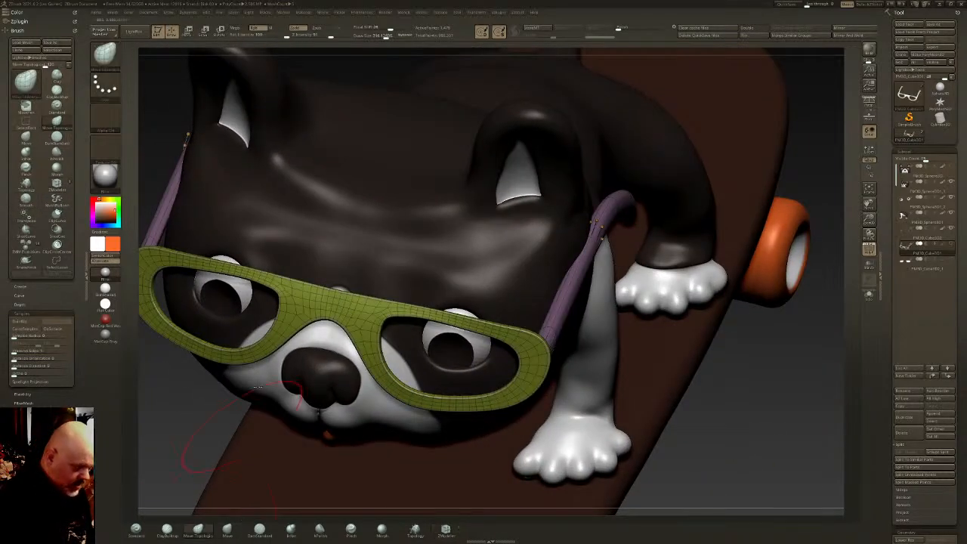
left_click_drag(386, 38, 393, 38)
left_click_drag(562, 273, 586, 277)
right_click_drag(585, 277, 163, 127)
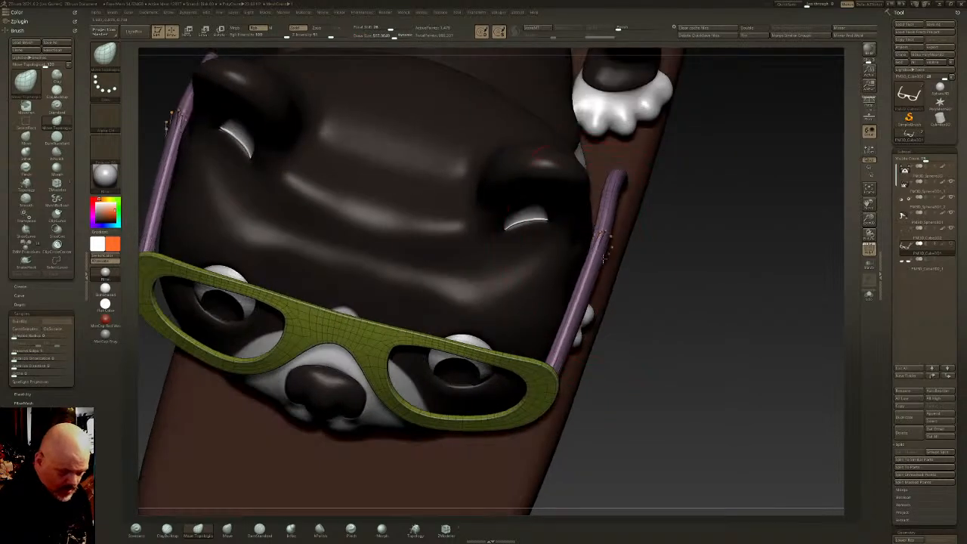
right_click_drag(626, 281, 638, 161)
mouse_move(639, 161)
left_mouse_down()
mouse_move(619, 145)
mouse_move(588, 148)
left_mouse_up()
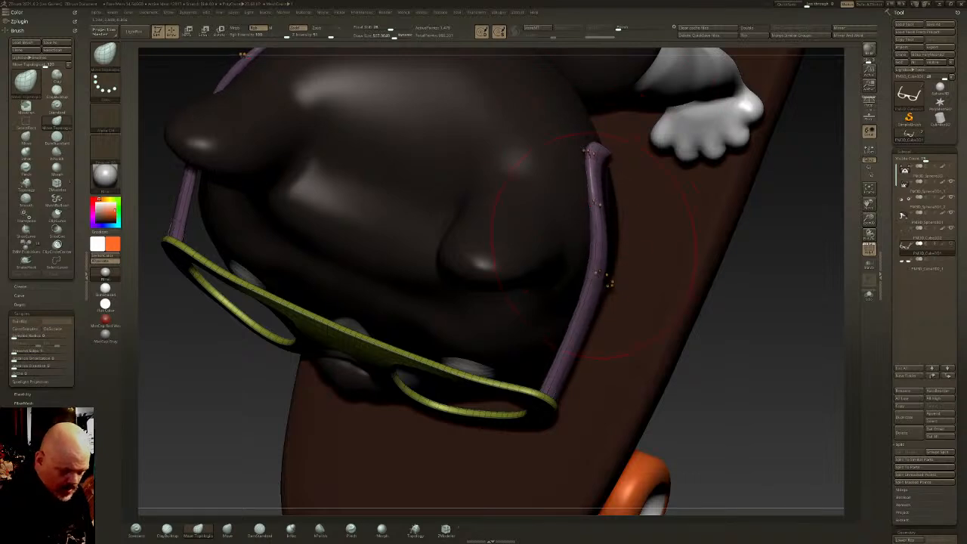
Turn off the wireframe display and refine the temple arm, nudging it against the head and smoothing its tip
left_click(868, 246)
left_click_drag(596, 266, 589, 266)
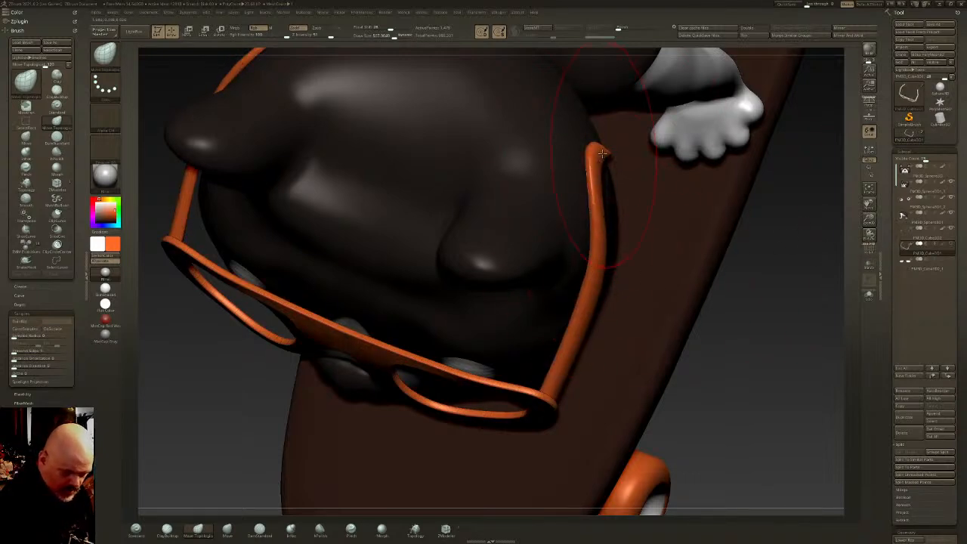
right_click_drag(620, 168, 588, 187)
left_click_drag(610, 157, 597, 178, "shift")
right_click_drag(604, 182, 598, 184)
Inspect the fit of the temple arms from the side, turn on perspective and frame the dog on its skateboard
right_click_drag(538, 227, 633, 142)
right_click_drag(582, 301, 503, 332)
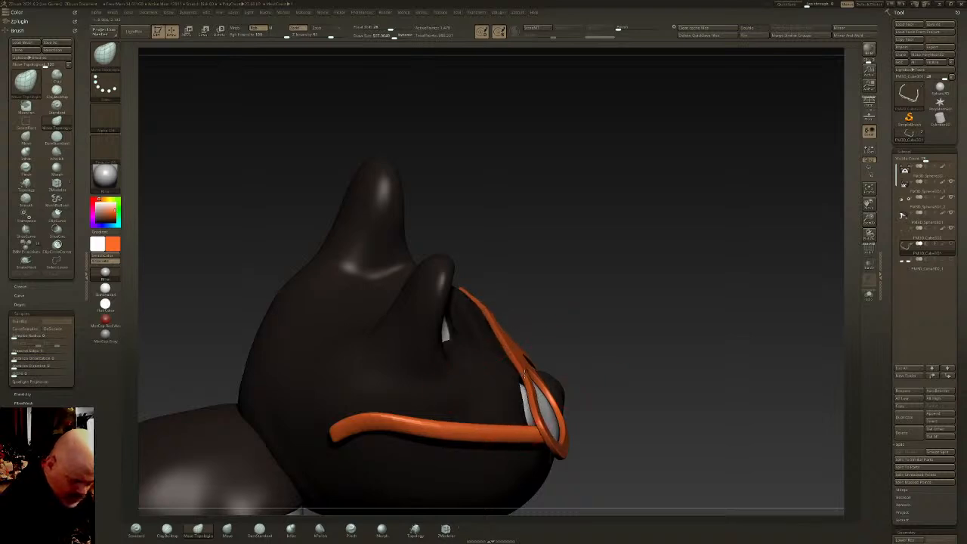
right_click_drag(510, 361, 529, 371)
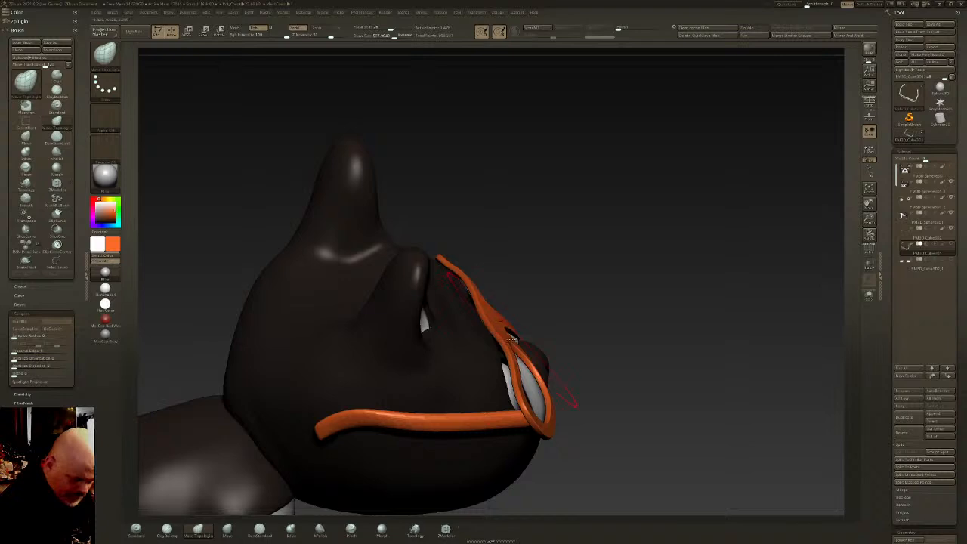
right_click_drag(497, 330, 696, 335)
right_click_drag(696, 336, 560, 212, "alt")
key("p")
key("f")
key("f")
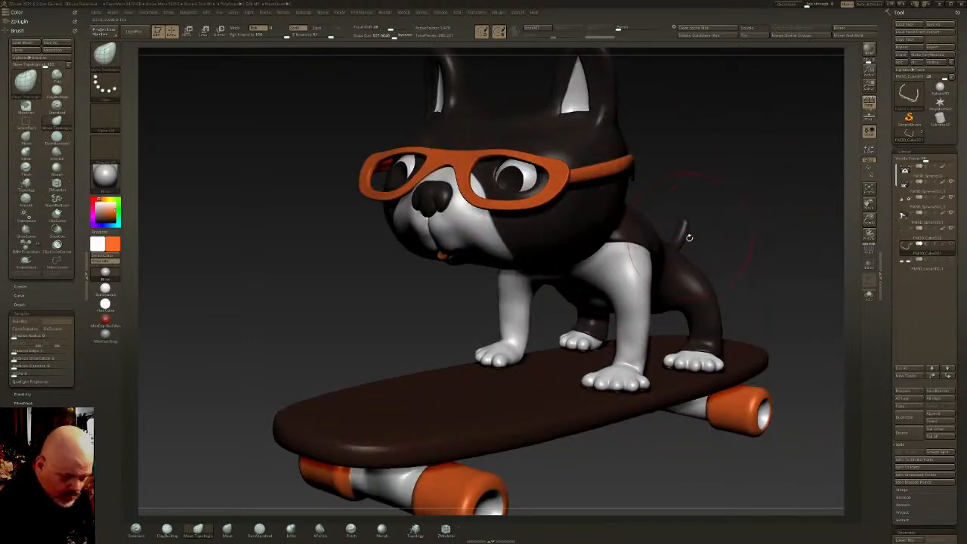
Make the glasses frame the active part and subdivide it for a smoother surface
left_click(915, 202)
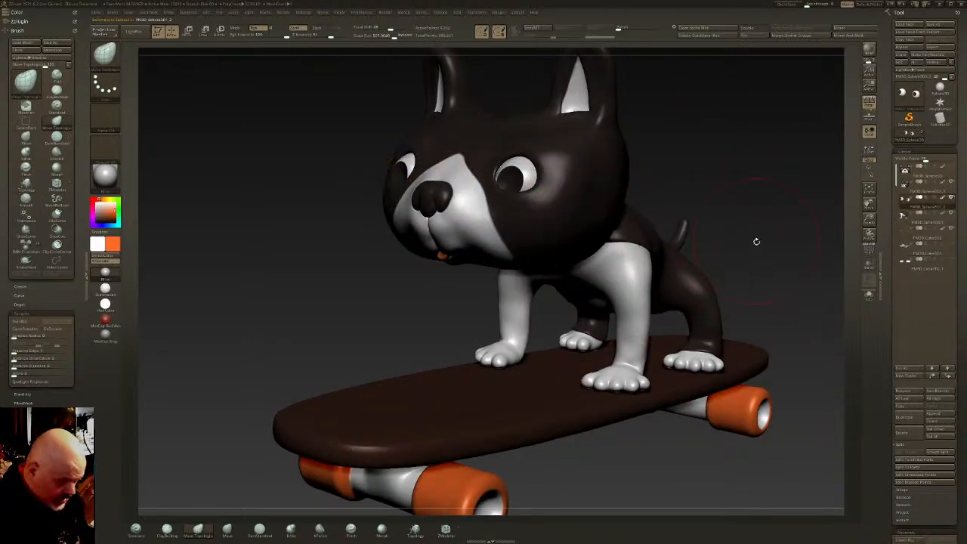
left_click(937, 249)
mouse_move(826, 310)
right_mouse_down("ctrl")
mouse_move(711, 309)
mouse_move(694, 284)
right_mouse_up("ctrl")
key("ctrl+d")
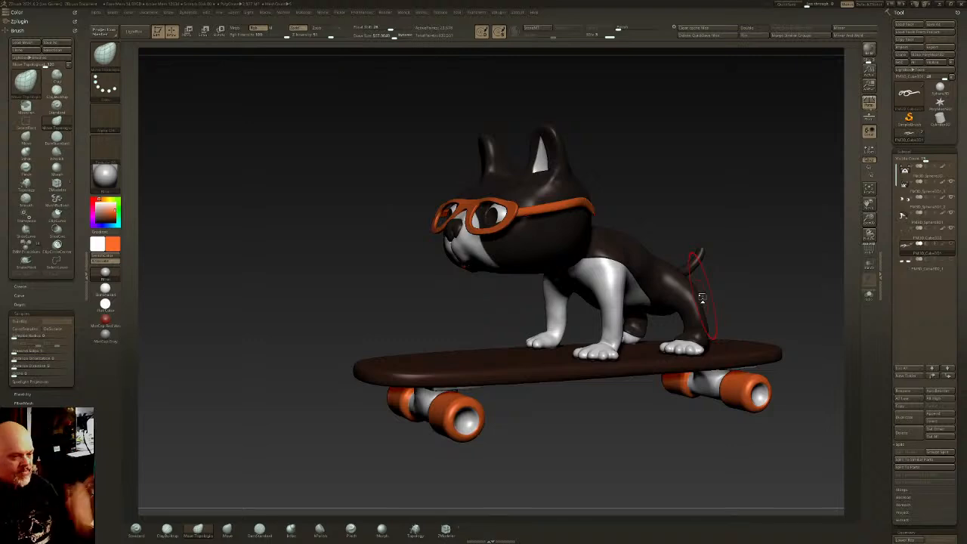
left_click_drag(702, 298, 801, 287)
left_click_drag(646, 282, 723, 370)
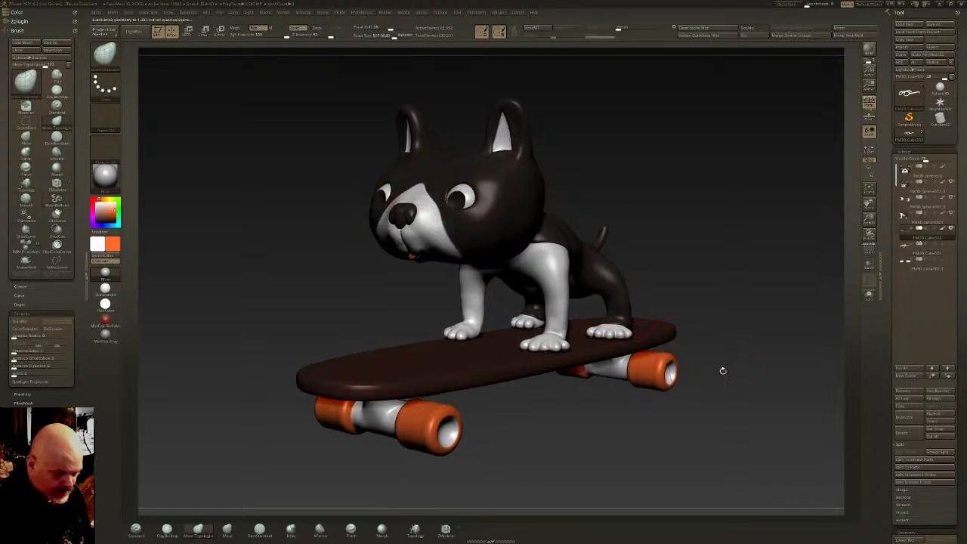
Make the glasses frame permanently visible, check the lens part over the eyes and return to the frame
left_click(952, 244)
left_click(931, 269)
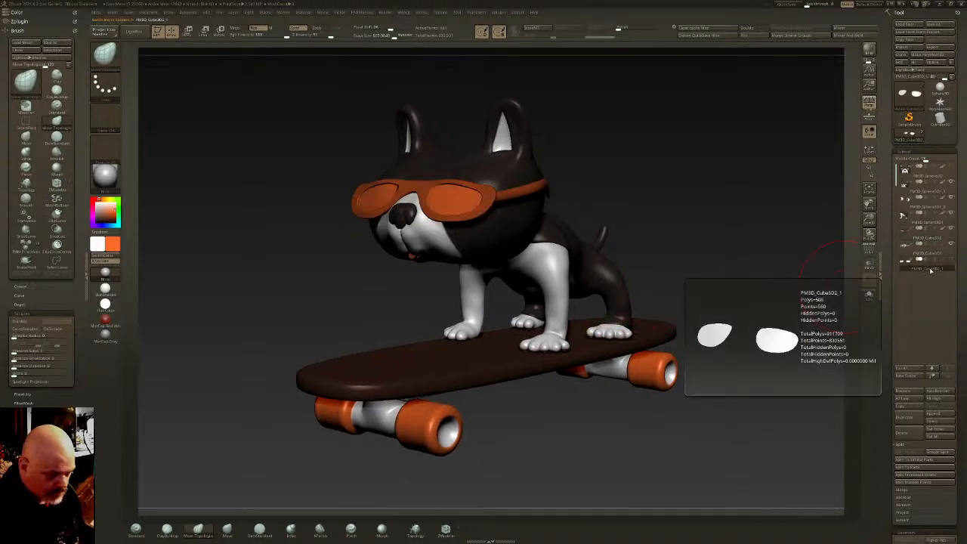
left_click(950, 258)
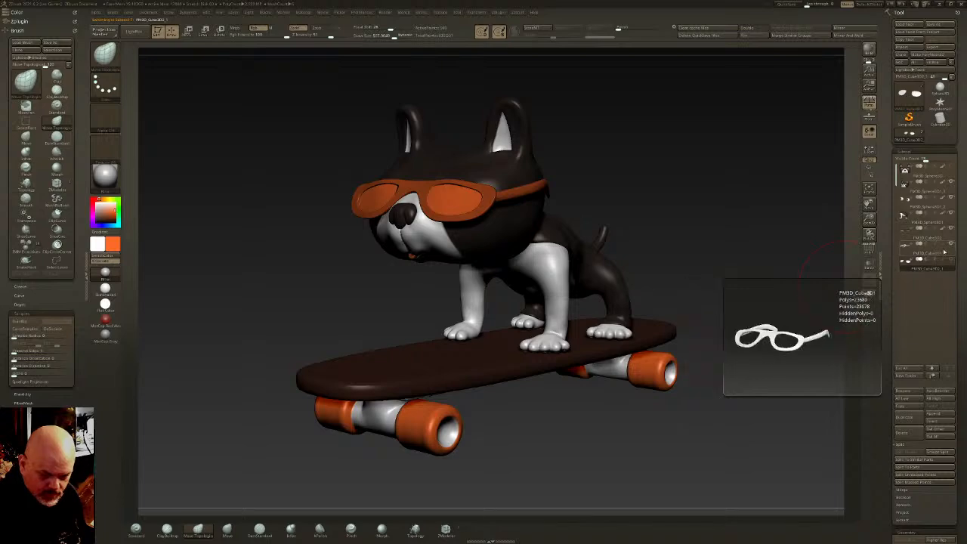
Bring up the reference drawing of the dog in Spotlight, compare it with the model and hide it again
key("shift+z")
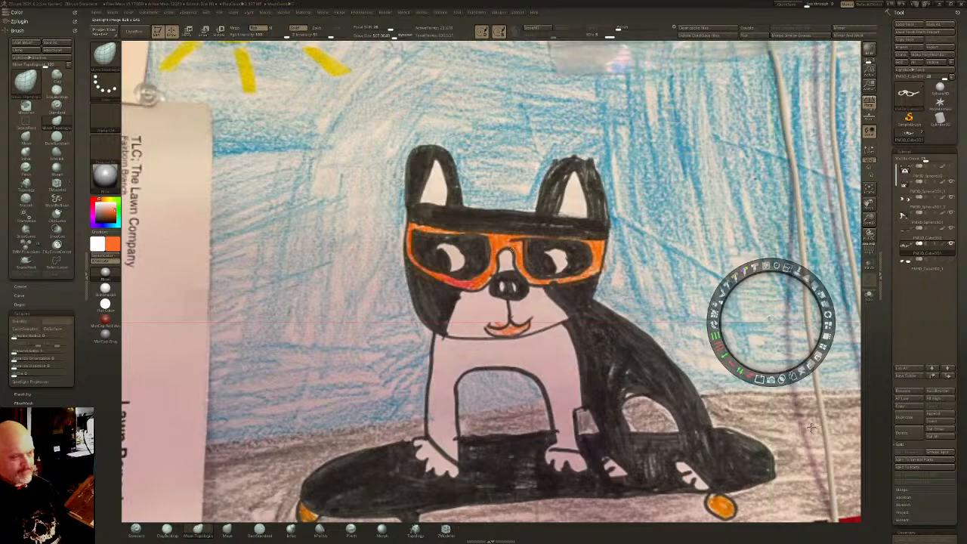
mouse_move(796, 305)
left_mouse_down()
mouse_move(779, 279)
mouse_move(741, 314)
mouse_move(710, 326)
mouse_move(760, 303)
mouse_move(708, 328)
left_mouse_up()
key("shift+z")
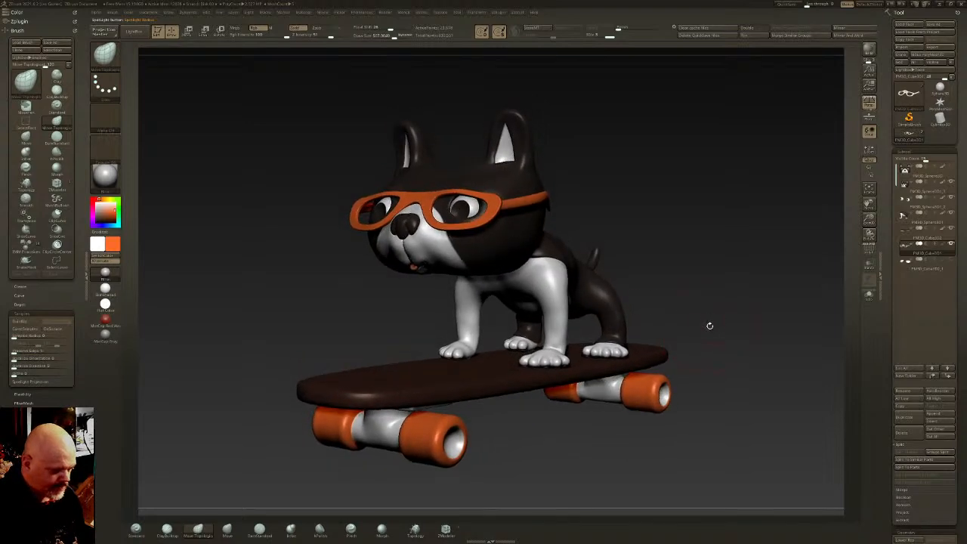
Switch the model to the SkinShade material and run a best-quality preview render with shadows
left_click(106, 288)
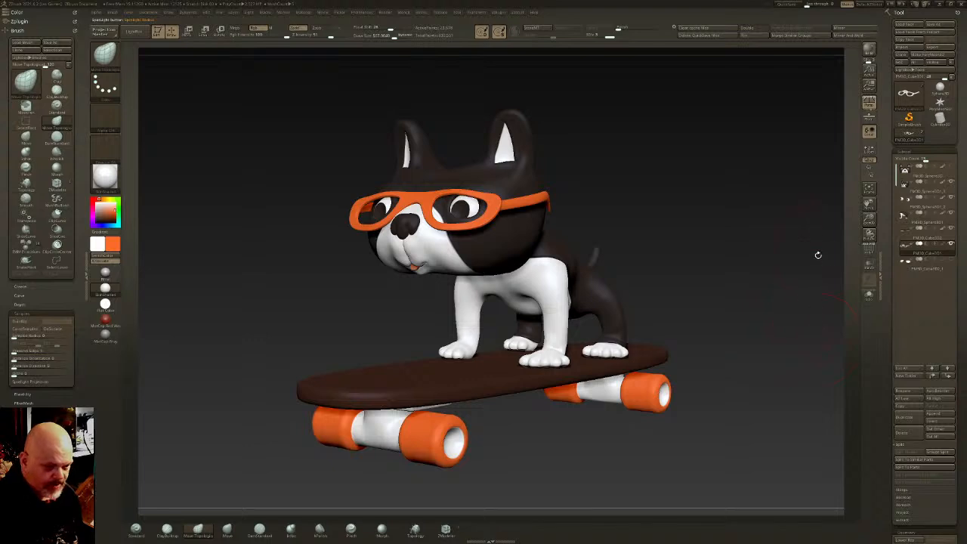
left_click(869, 52)
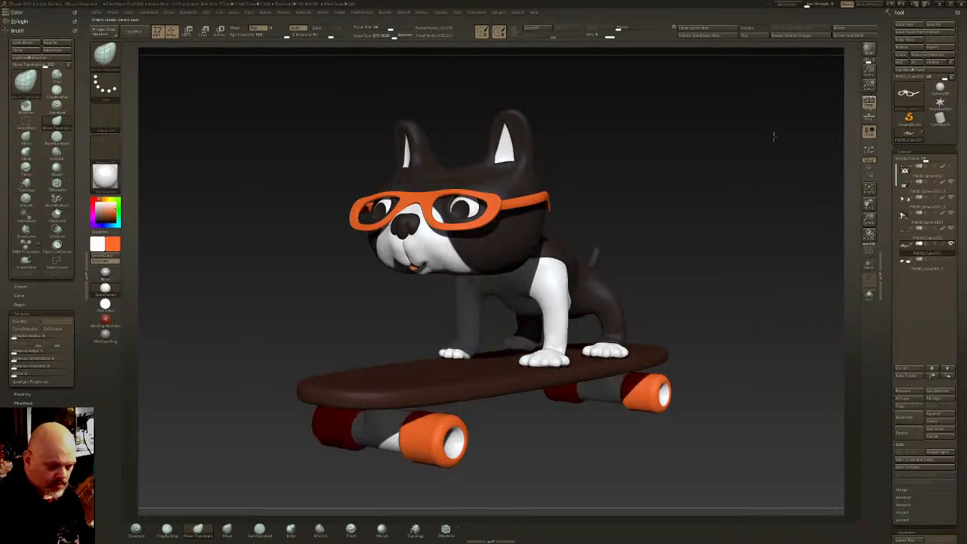
left_click_drag(772, 135, 774, 137)
Open the movie modifiers and record a turntable of the finished dog on its skateboard
left_click(363, 13)
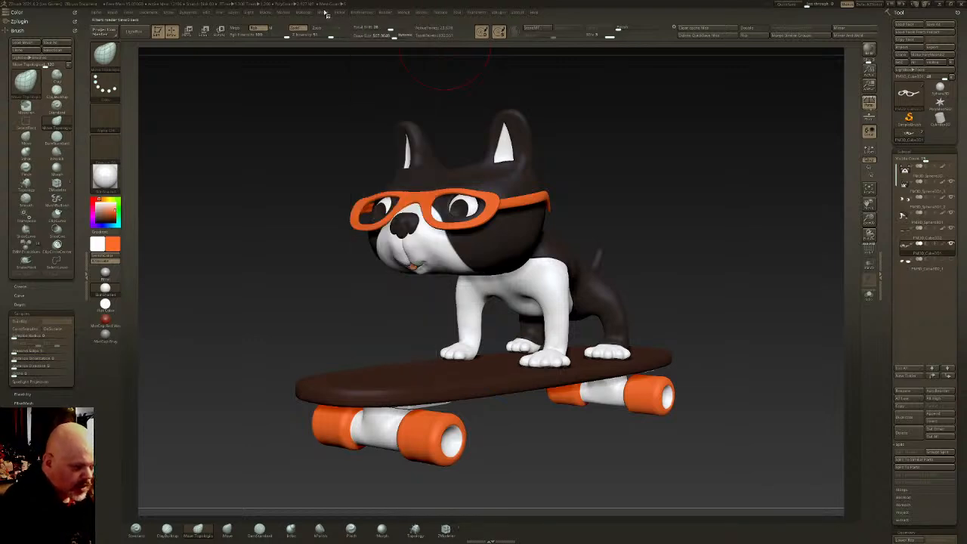
left_click(326, 14)
left_click(344, 119)
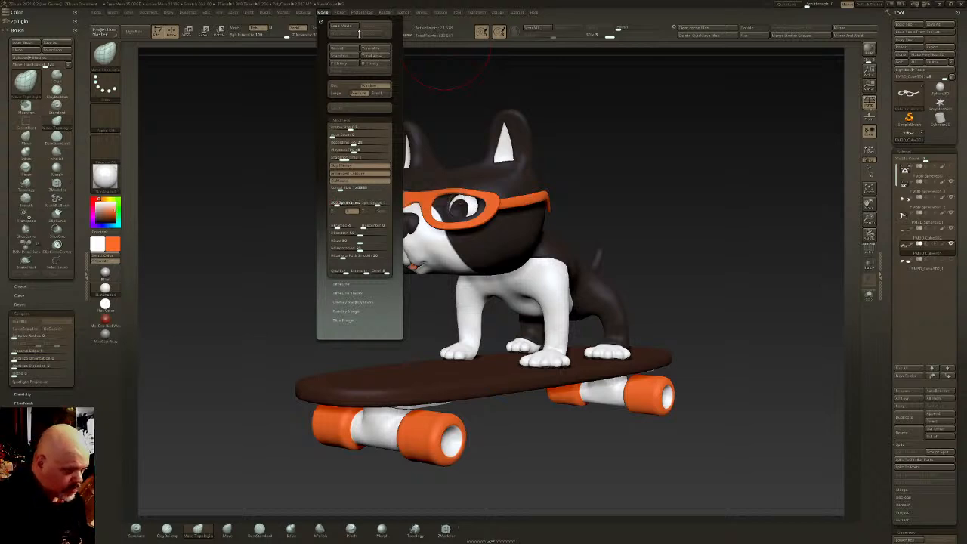
left_click(374, 55)
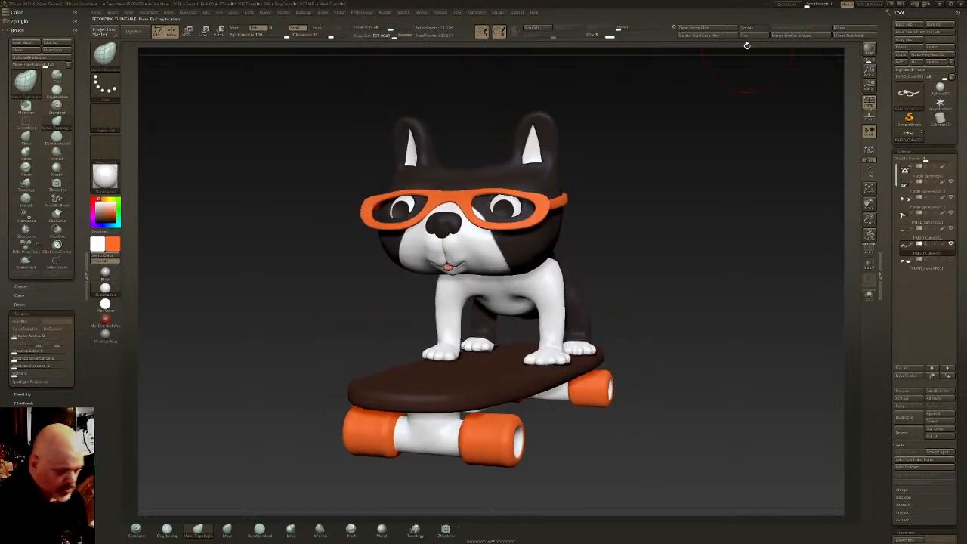